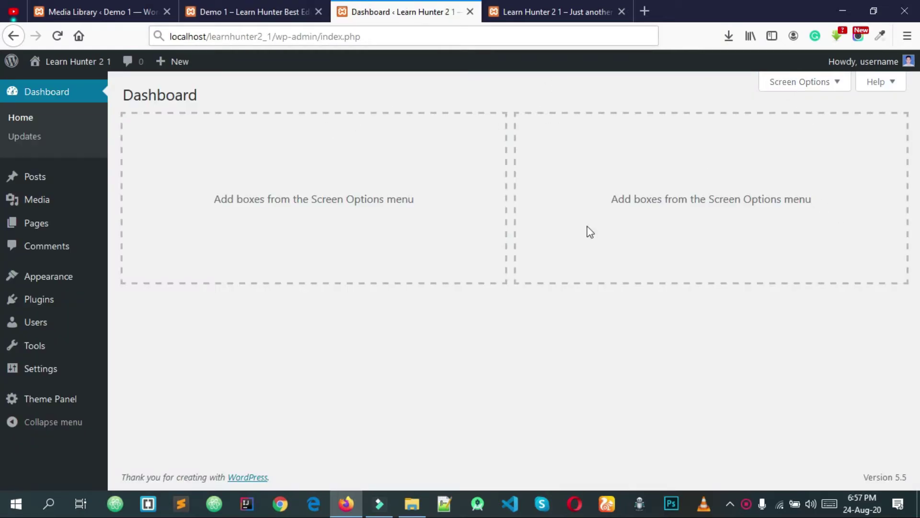
Review the installed themes and plugins, and open the list of all pages.
{"action": "left_click", "coordinate": [66, 284]}
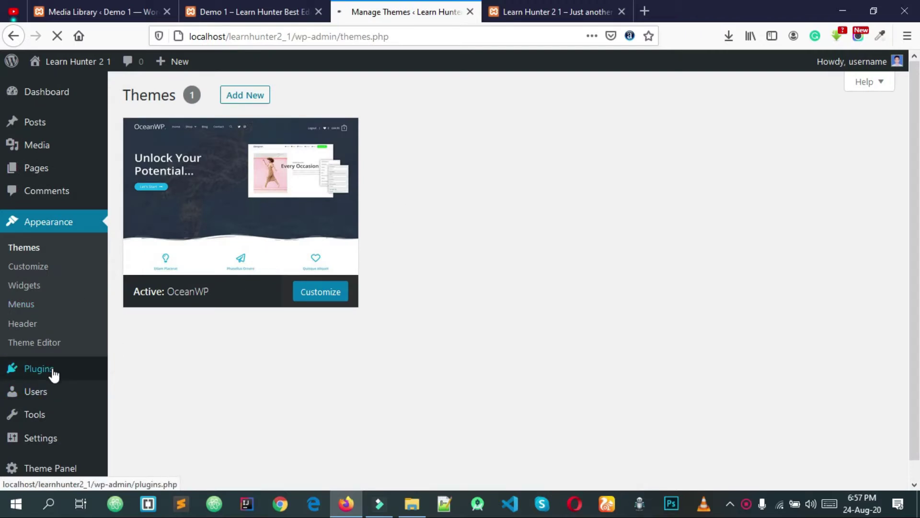
{"action": "mouse_move", "coordinate": [53, 374]}
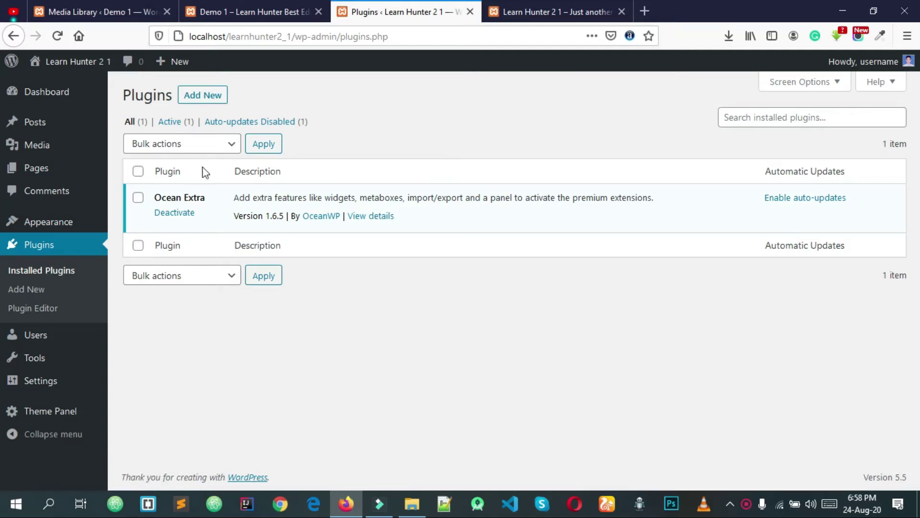
{"action": "mouse_move", "coordinate": [43, 171]}
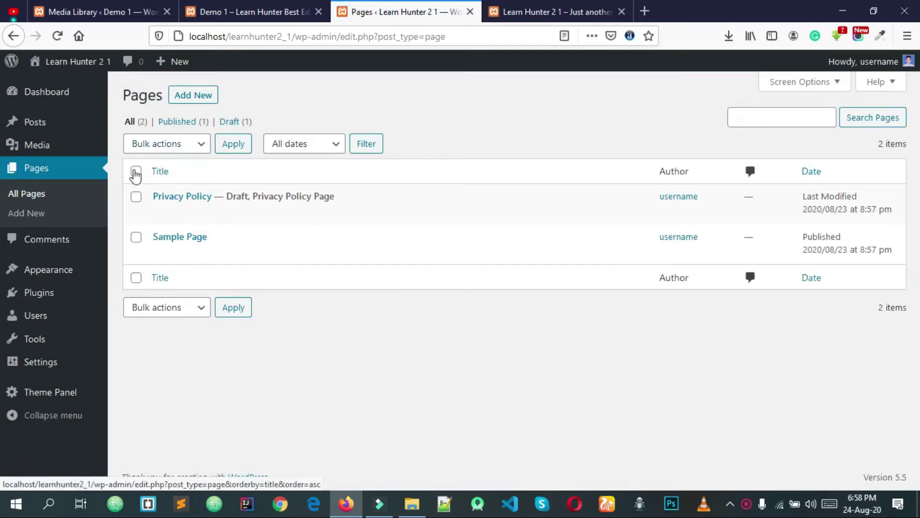
{"action": "mouse_move", "coordinate": [180, 218]}
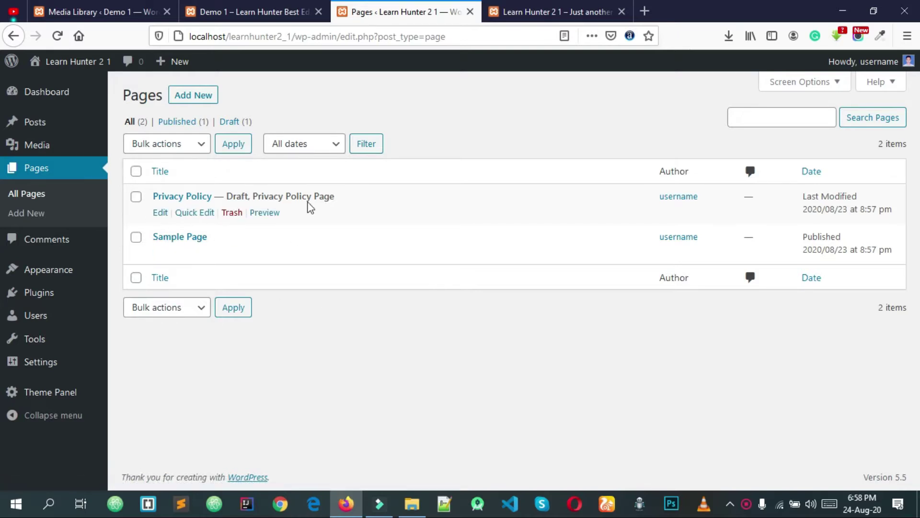
{"action": "mouse_move", "coordinate": [222, 244]}
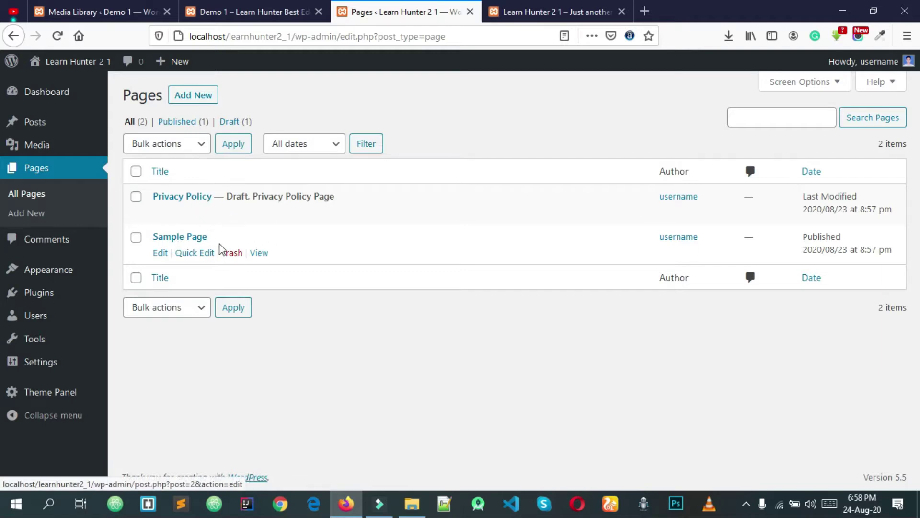
View the published Sample Page in a separate tab and return to the pages list.
{"action": "right_click", "coordinate": [259, 258]}
{"action": "left_click", "coordinate": [285, 262]}
{"action": "left_click", "coordinate": [548, 6]}
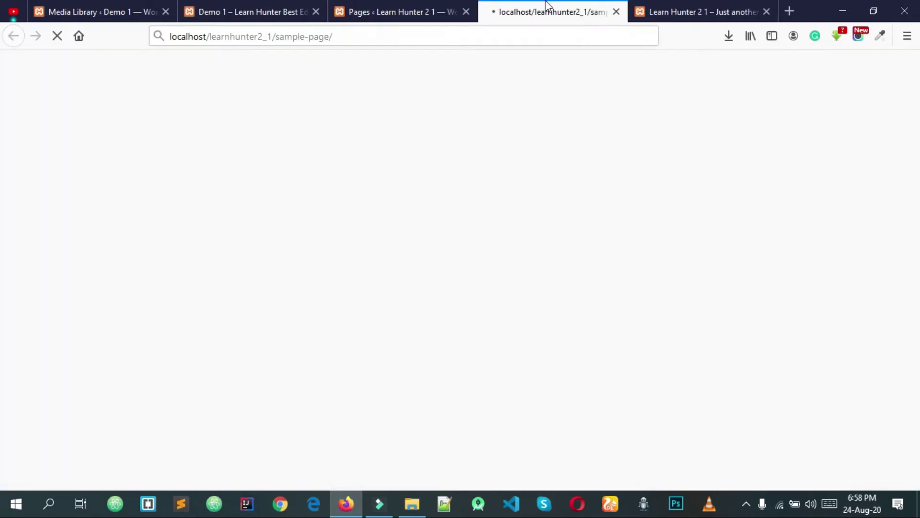
{"action": "scroll", "coordinate": [495, 245], "scroll_direction": "down", "scroll_amount": 5}
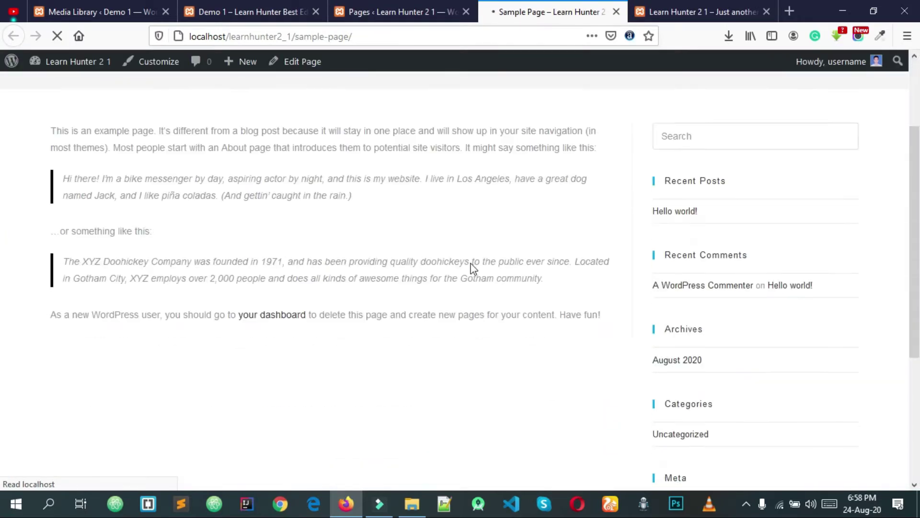
{"action": "scroll", "coordinate": [314, 228], "scroll_direction": "up", "scroll_amount": 5}
{"action": "key", "text": "ctrl+Page_Up"}
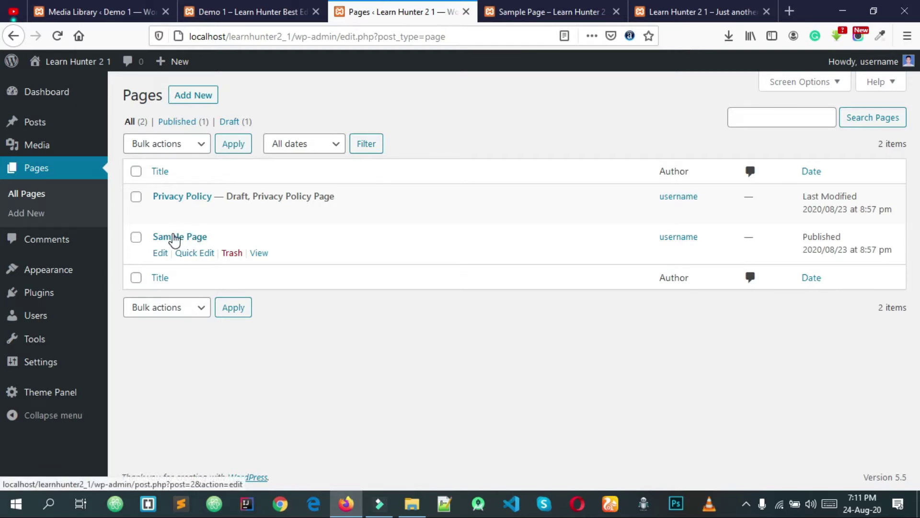
Open Sample Page for editing and compare its editor content with the published page.
{"action": "left_click", "coordinate": [159, 253]}
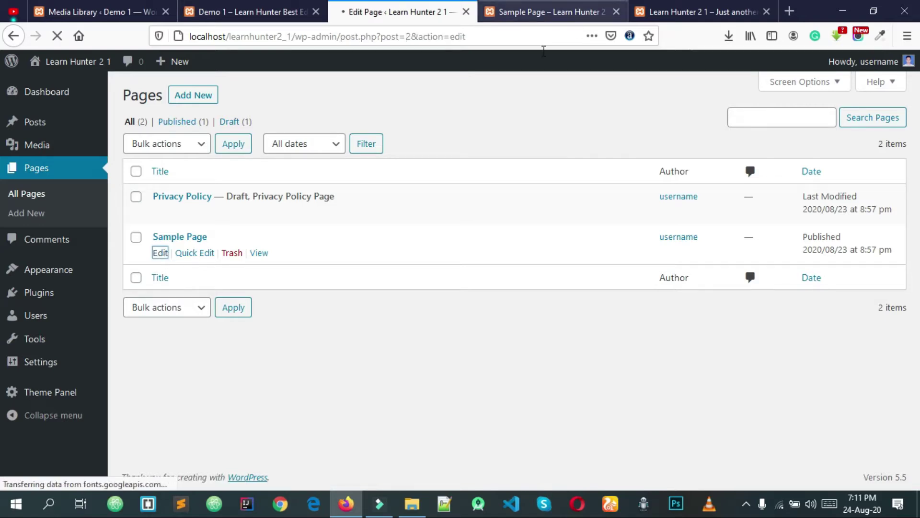
{"action": "left_click", "coordinate": [542, 12]}
{"action": "scroll", "coordinate": [503, 199], "scroll_direction": "up", "scroll_amount": 5}
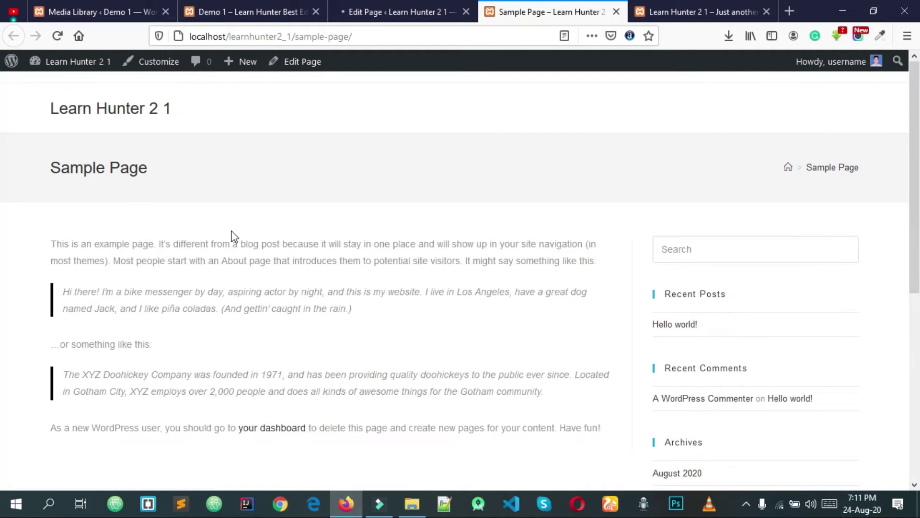
{"action": "scroll", "coordinate": [154, 220], "scroll_direction": "down", "scroll_amount": 2}
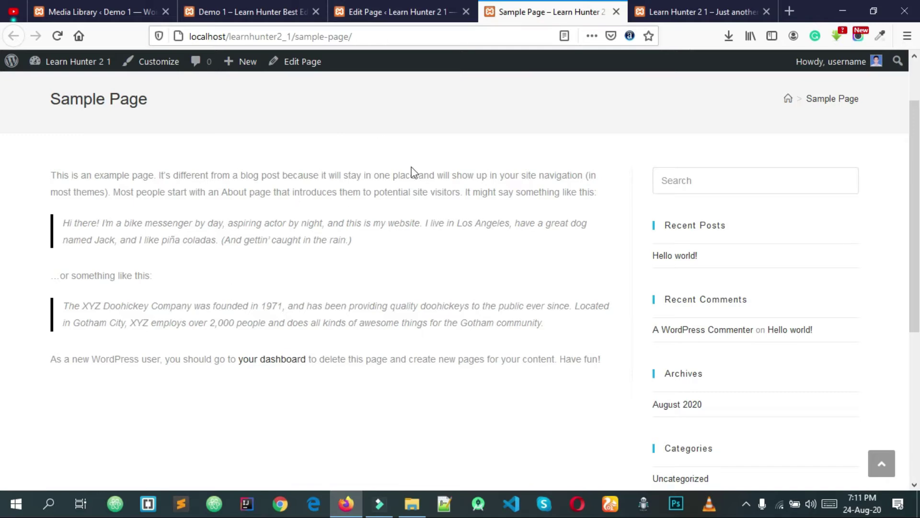
{"action": "left_click", "coordinate": [442, 4]}
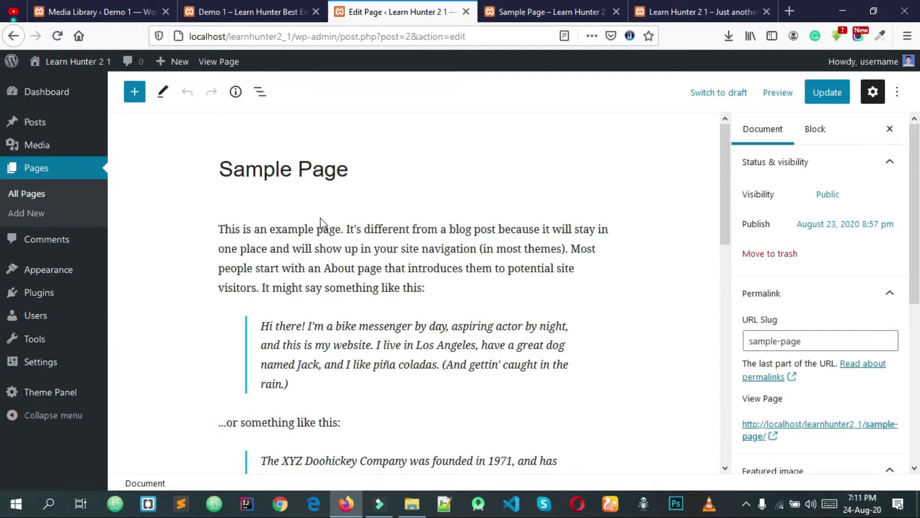
{"action": "scroll", "coordinate": [321, 222], "scroll_direction": "down", "scroll_amount": 8}
{"action": "scroll", "coordinate": [374, 248], "scroll_direction": "up", "scroll_amount": 8}
{"action": "scroll", "coordinate": [496, 270], "scroll_direction": "down", "scroll_amount": 5}
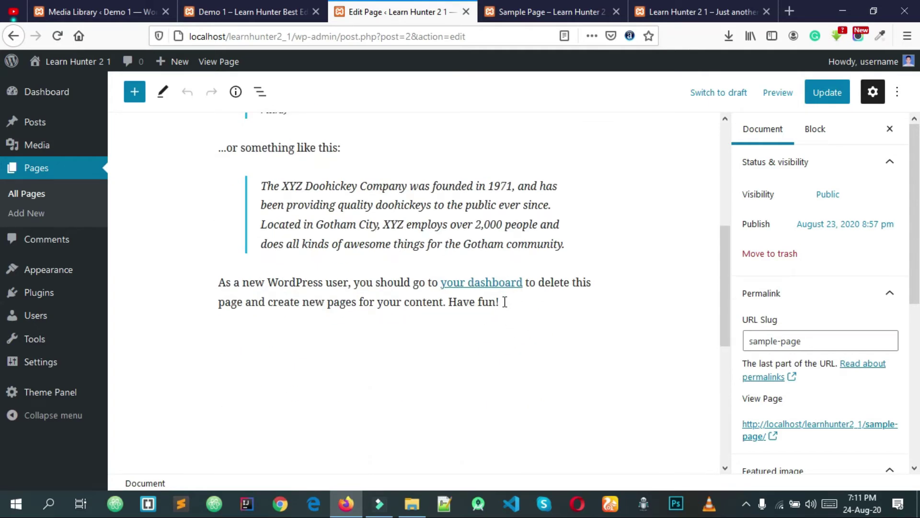
Insert an Image block below the closing paragraph that ends with "Have fun!".
{"action": "left_click", "coordinate": [505, 302]}
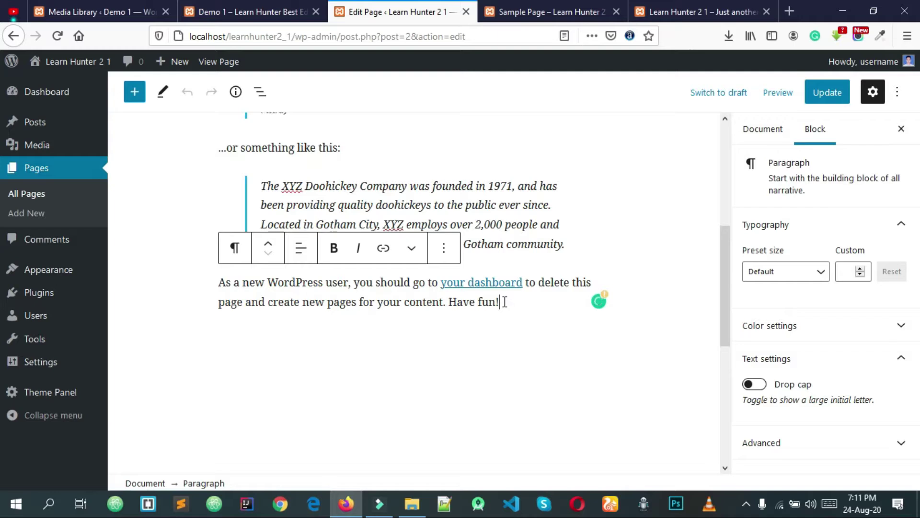
{"action": "key", "text": "Return"}
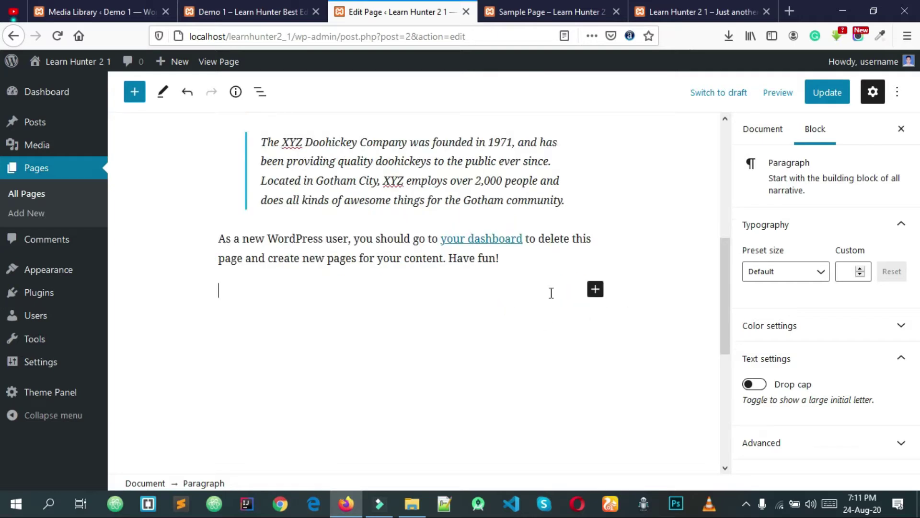
{"action": "left_click", "coordinate": [595, 290]}
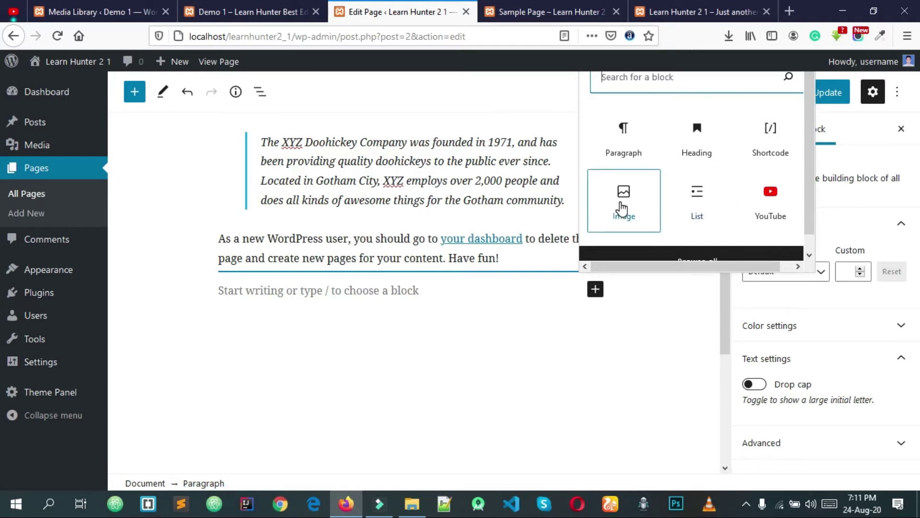
{"action": "left_click", "coordinate": [622, 209]}
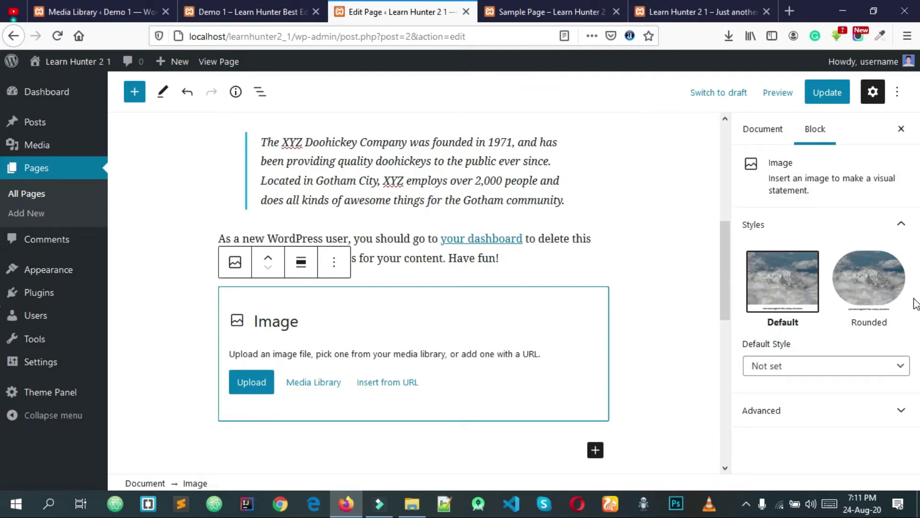
{"action": "scroll", "coordinate": [446, 346], "scroll_direction": "down", "scroll_amount": 4}
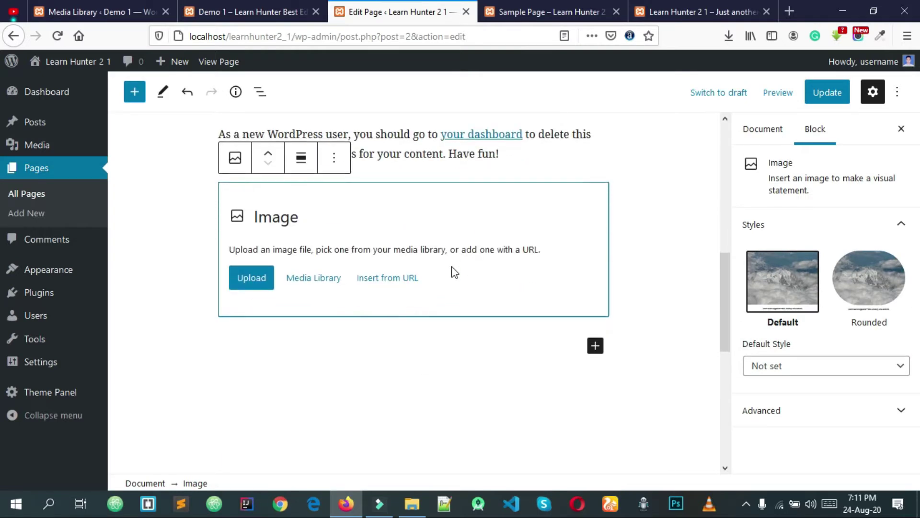
{"action": "scroll", "coordinate": [503, 249], "scroll_direction": "up", "scroll_amount": 2}
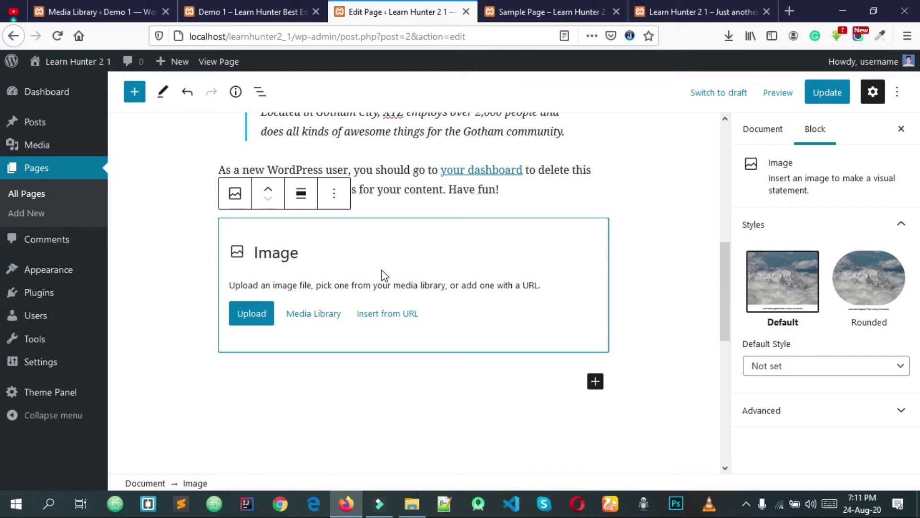
Start an upload for the image block and browse to folder 7 inside videos, Part 1 - Design a website with elementor and OCEANWP theme.
{"action": "left_click", "coordinate": [245, 320]}
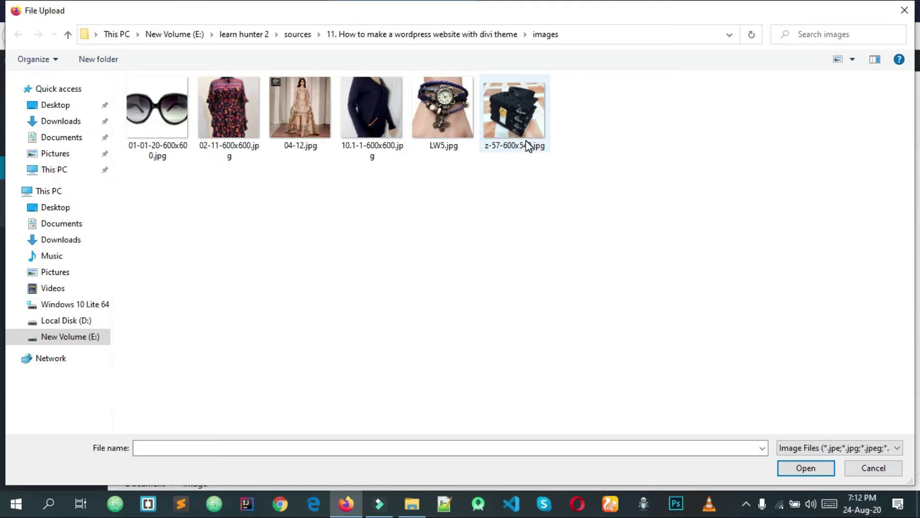
{"action": "left_click", "coordinate": [296, 38]}
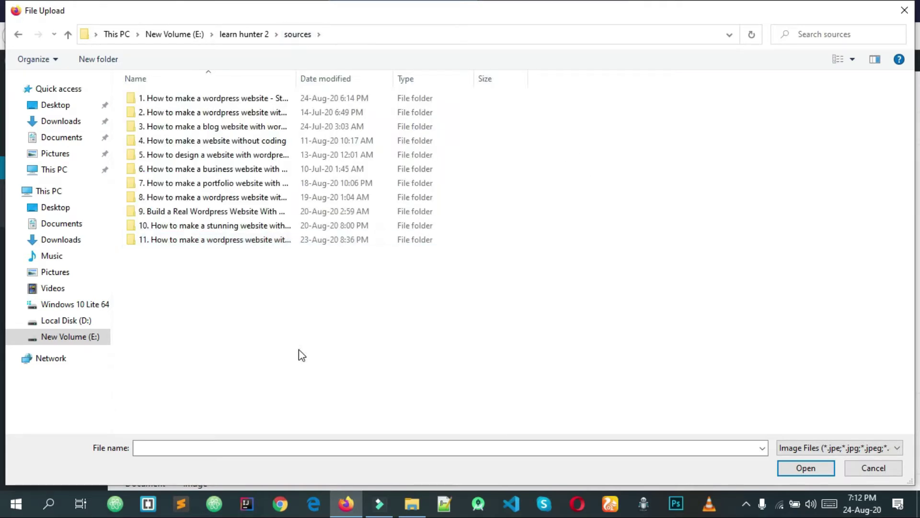
{"action": "left_click", "coordinate": [237, 36]}
{"action": "double_click", "coordinate": [160, 127]}
{"action": "double_click", "coordinate": [163, 101]}
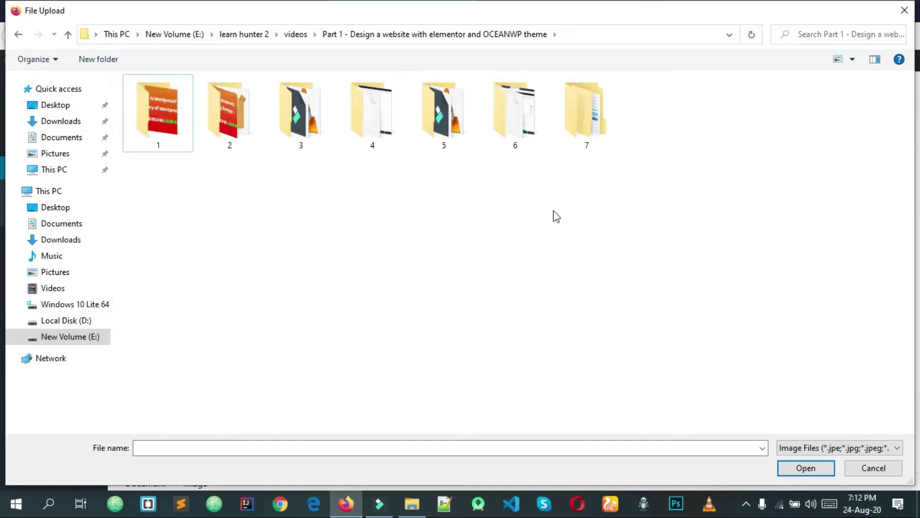
{"action": "double_click", "coordinate": [599, 126]}
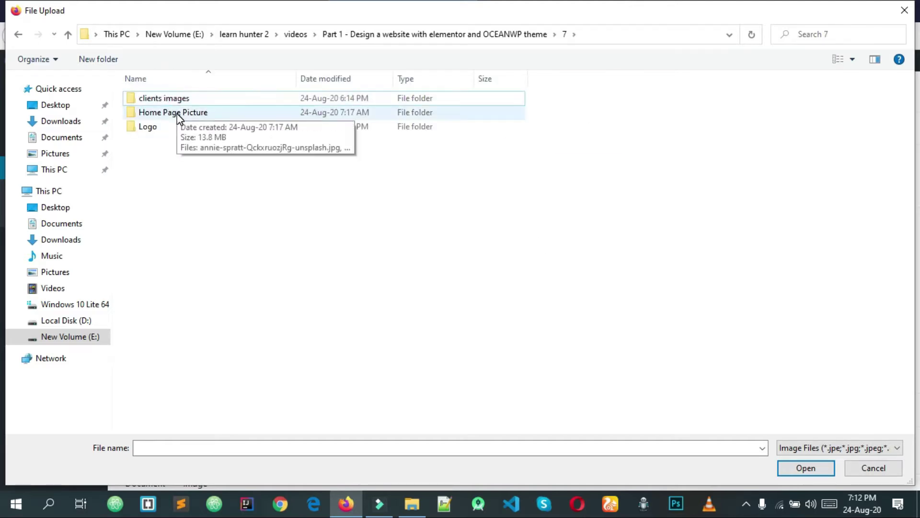
Upload the photo of two men shaking hands from the Home Page Picture folder into the image block.
{"action": "left_click", "coordinate": [179, 115]}
{"action": "left_click", "coordinate": [171, 128]}
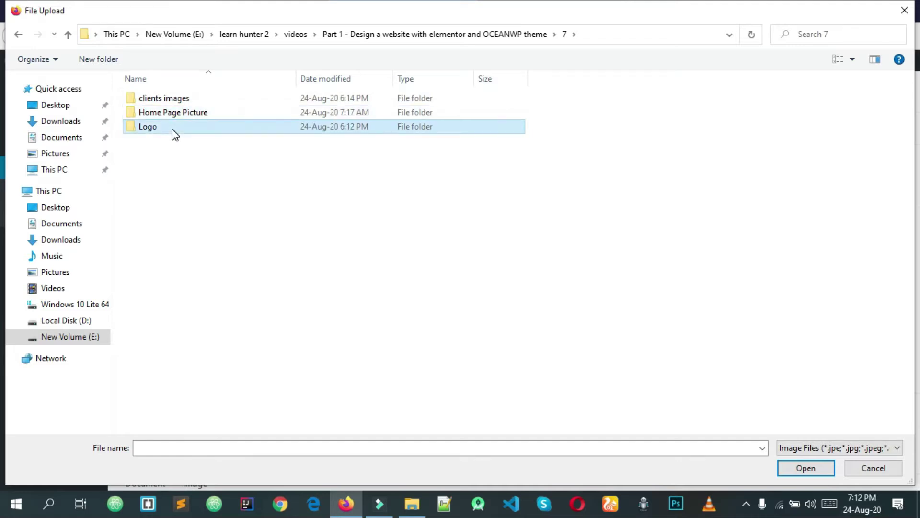
{"action": "double_click", "coordinate": [171, 128]}
{"action": "left_click", "coordinate": [18, 34]}
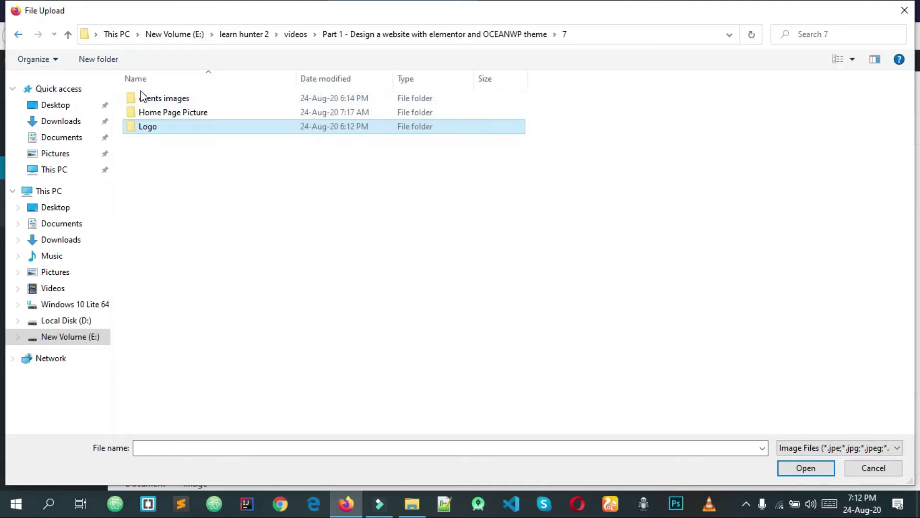
{"action": "left_click", "coordinate": [181, 114]}
{"action": "double_click", "coordinate": [181, 113]}
{"action": "left_click", "coordinate": [239, 144]}
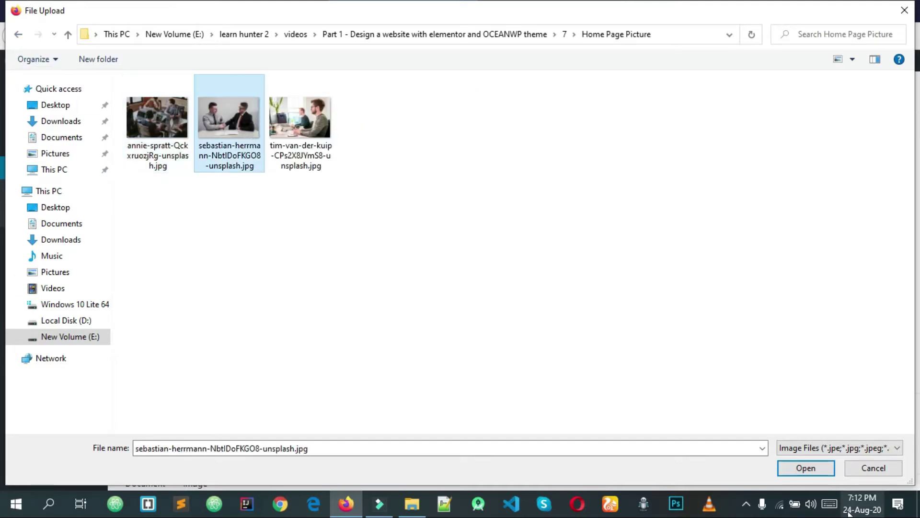
{"action": "left_click", "coordinate": [813, 472]}
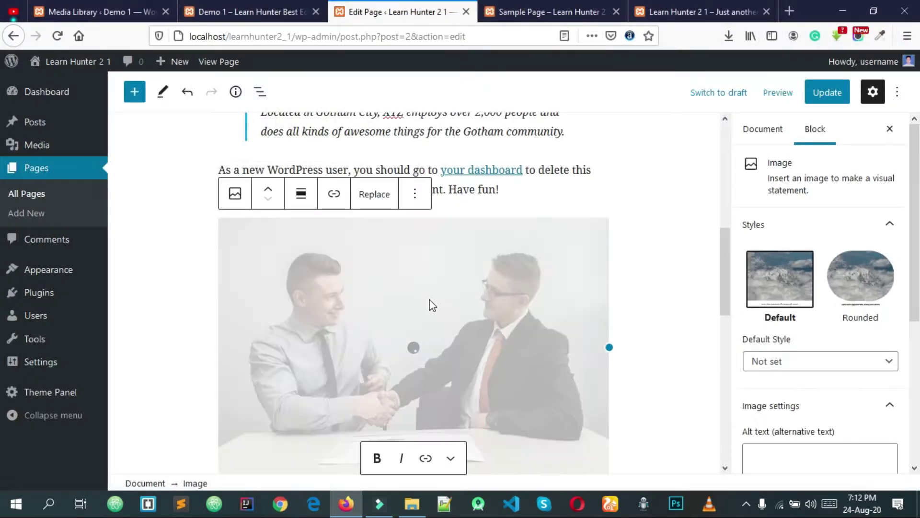
Examine the uploaded handshake image and its placement below the last paragraph in the editor.
{"action": "scroll", "coordinate": [450, 313], "scroll_direction": "down", "scroll_amount": 3}
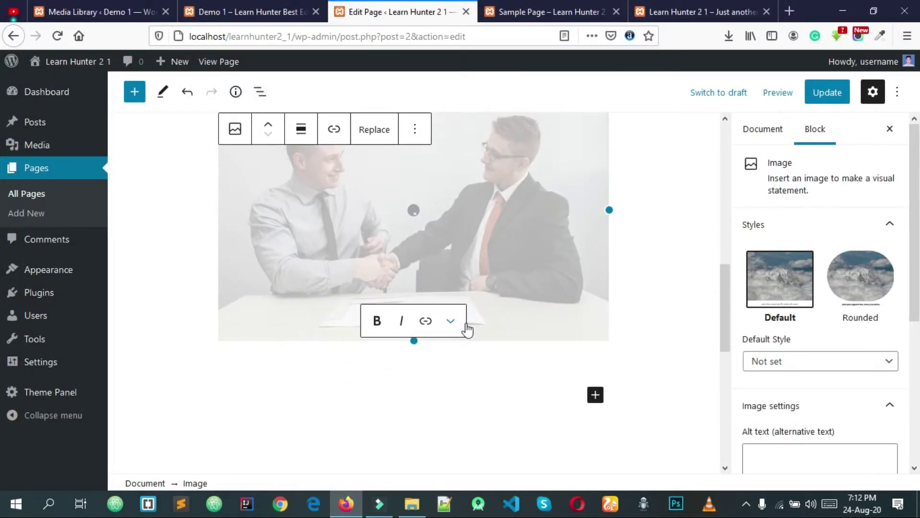
{"action": "scroll", "coordinate": [498, 302], "scroll_direction": "up", "scroll_amount": 2}
{"action": "scroll", "coordinate": [502, 297], "scroll_direction": "down", "scroll_amount": 1}
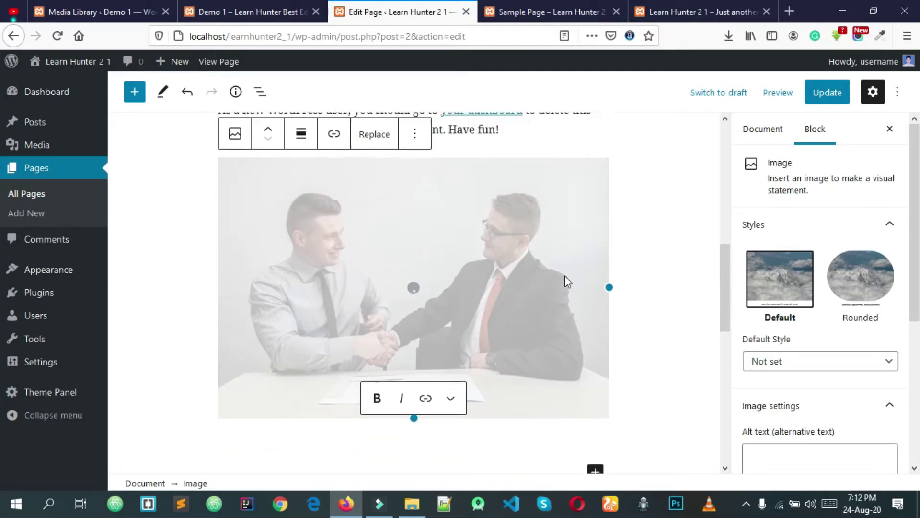
{"action": "scroll", "coordinate": [567, 281], "scroll_direction": "up", "scroll_amount": 2}
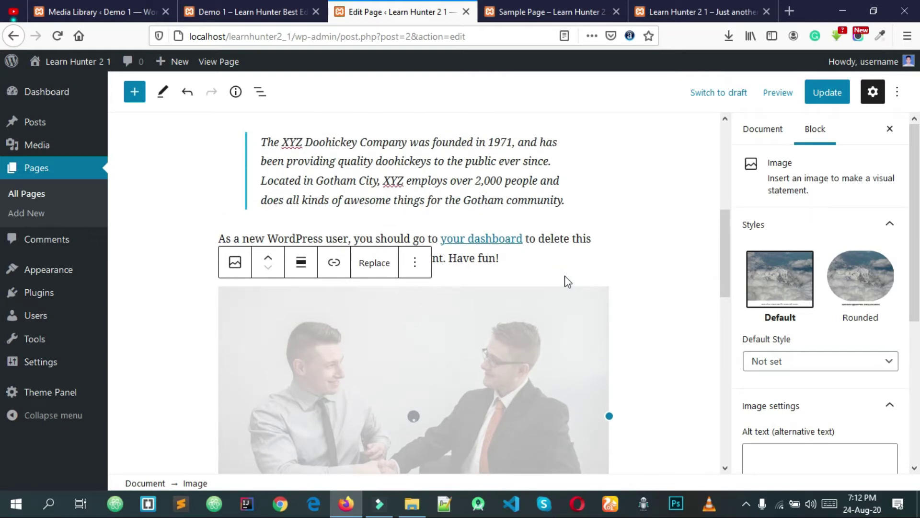
{"action": "scroll", "coordinate": [527, 264], "scroll_direction": "down", "scroll_amount": 1}
{"action": "scroll", "coordinate": [397, 225], "scroll_direction": "down", "scroll_amount": 2}
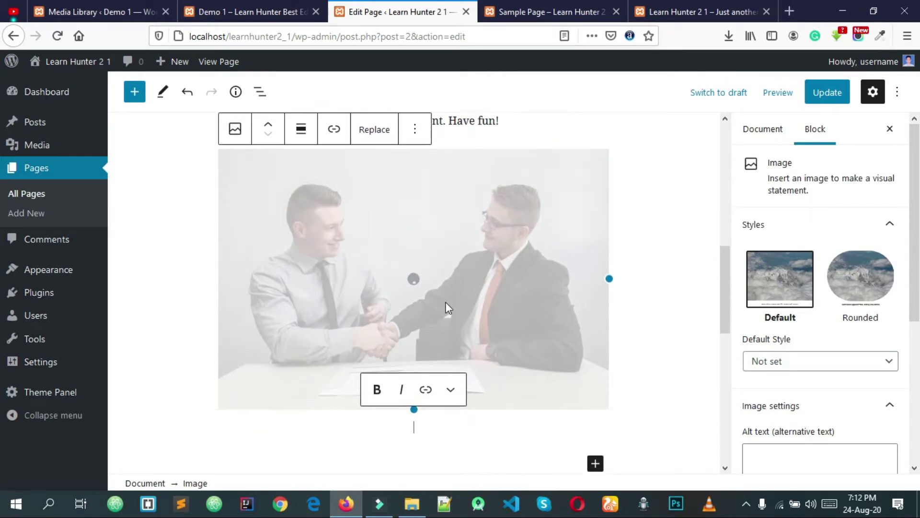
{"action": "scroll", "coordinate": [445, 299], "scroll_direction": "down", "scroll_amount": 1}
{"action": "left_click", "coordinate": [673, 287]}
{"action": "scroll", "coordinate": [407, 270], "scroll_direction": "up", "scroll_amount": 1}
{"action": "left_click", "coordinate": [510, 269]}
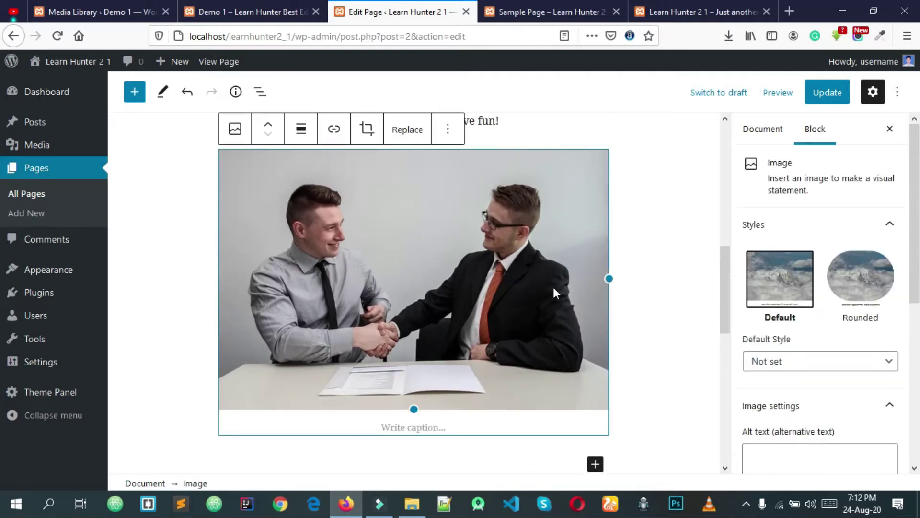
{"action": "scroll", "coordinate": [714, 226], "scroll_direction": "up", "scroll_amount": 1}
Update Sample Page with the added image and reload its published version.
{"action": "left_click", "coordinate": [822, 91]}
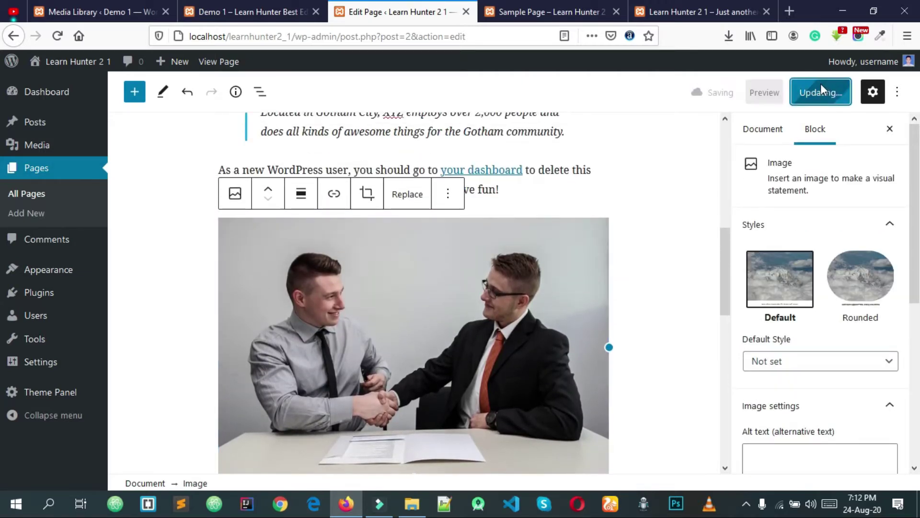
{"action": "left_click", "coordinate": [534, 16]}
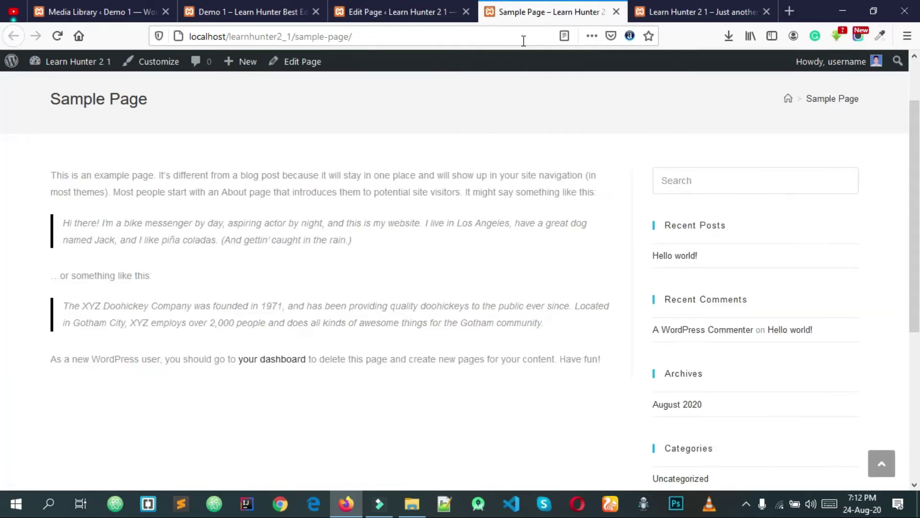
{"action": "right_click", "coordinate": [474, 145]}
{"action": "left_click", "coordinate": [568, 157]}
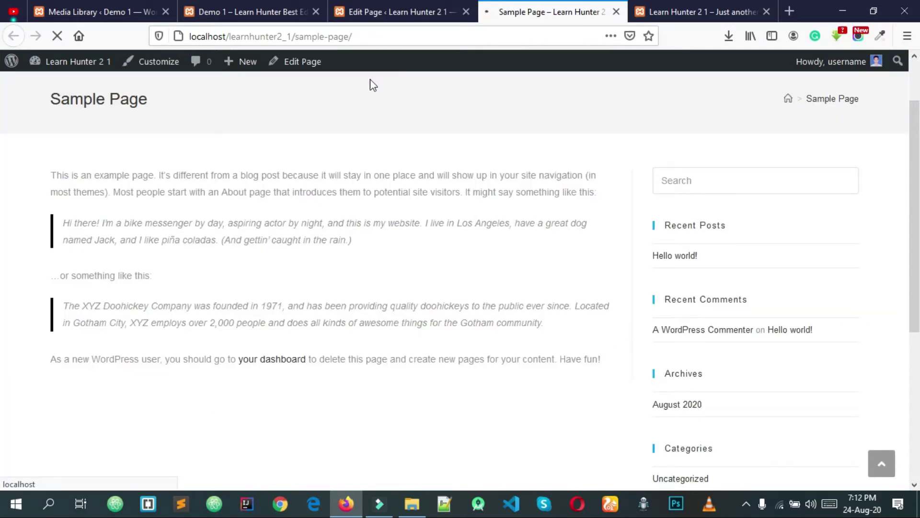
Check the handshake image and the text above it on the published Sample Page.
{"action": "scroll", "coordinate": [427, 199], "scroll_direction": "down", "scroll_amount": 7}
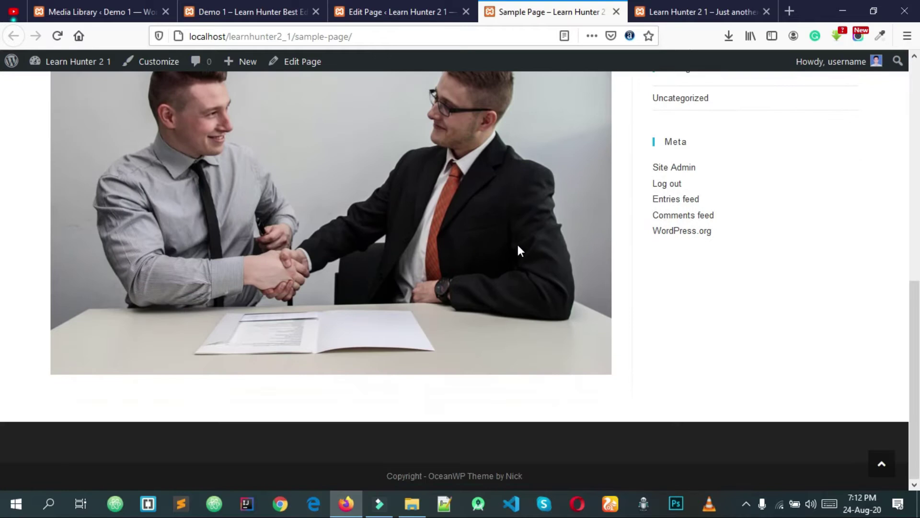
{"action": "scroll", "coordinate": [517, 245], "scroll_direction": "up", "scroll_amount": 7}
{"action": "scroll", "coordinate": [500, 259], "scroll_direction": "down", "scroll_amount": 7}
{"action": "scroll", "coordinate": [433, 250], "scroll_direction": "up", "scroll_amount": 5}
Return to editing Sample Page and remove the paragraph block beginning "As a new WordPress user" above the image.
{"action": "left_click", "coordinate": [435, 6]}
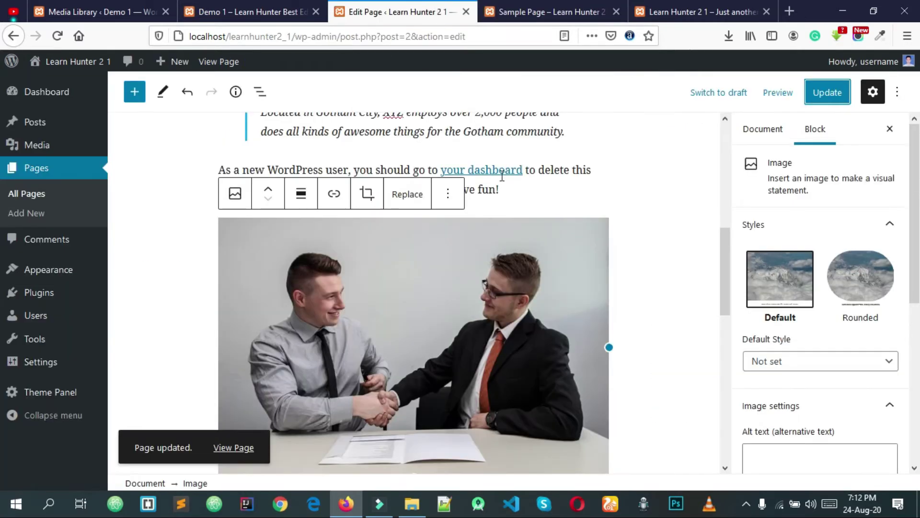
{"action": "scroll", "coordinate": [515, 202], "scroll_direction": "up", "scroll_amount": 3}
{"action": "left_click", "coordinate": [519, 318]}
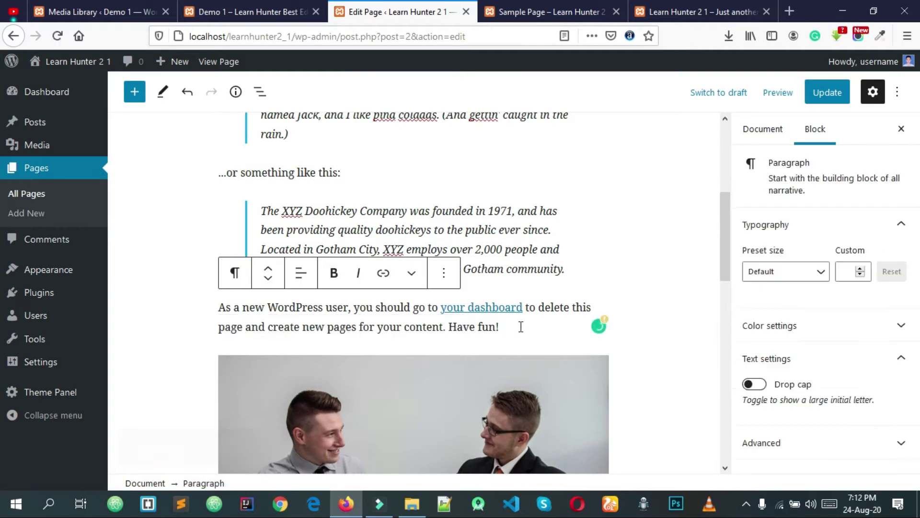
{"action": "left_click_drag", "start_coordinate": [515, 324], "coordinate": [404, 306]}
{"action": "left_click_drag", "start_coordinate": [344, 264], "coordinate": [484, 384]}
{"action": "scroll", "coordinate": [483, 383], "scroll_direction": "up", "scroll_amount": 3}
{"action": "left_click", "coordinate": [525, 368]}
{"action": "scroll", "coordinate": [420, 294], "scroll_direction": "down", "scroll_amount": 1}
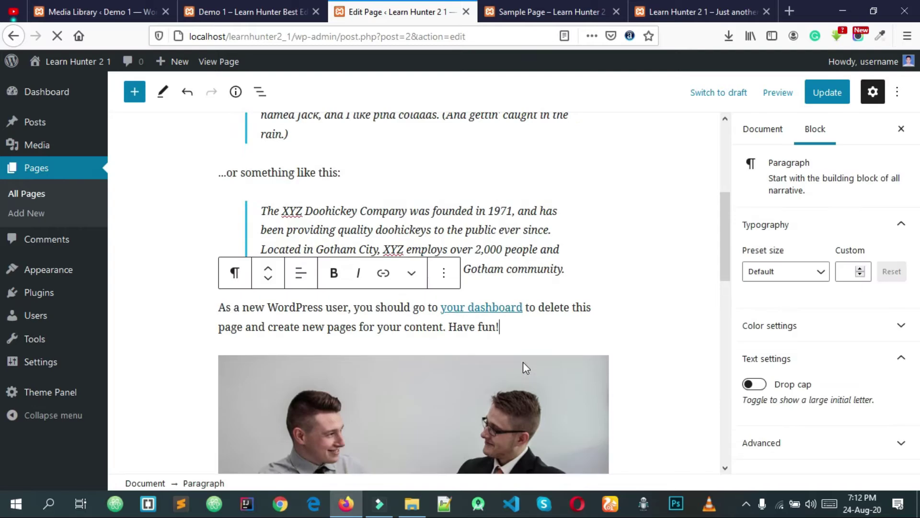
{"action": "left_click", "coordinate": [442, 277]}
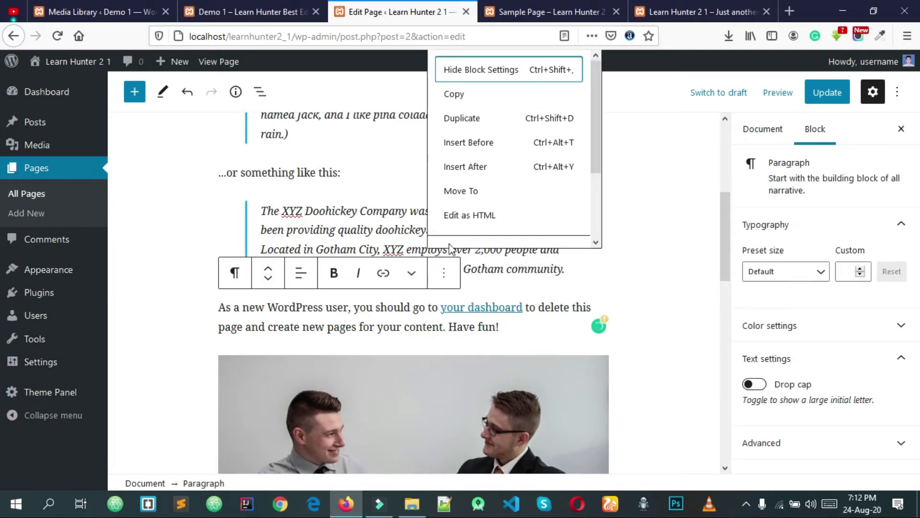
{"action": "scroll", "coordinate": [471, 143], "scroll_direction": "down", "scroll_amount": 2}
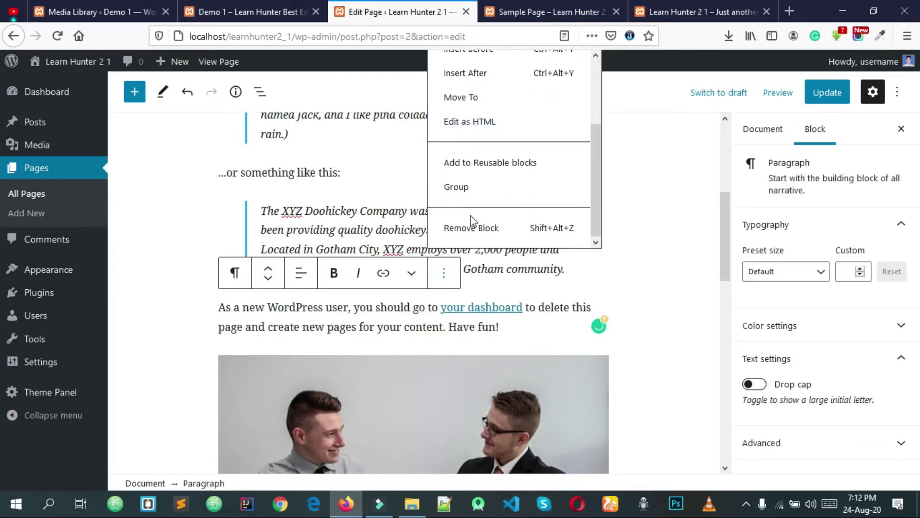
{"action": "left_click", "coordinate": [476, 228]}
{"action": "left_click", "coordinate": [477, 228]}
Remove both quote blocks, the one about the XYZ Doohickey Company and the one about the bike messenger.
{"action": "scroll", "coordinate": [467, 237], "scroll_direction": "up", "scroll_amount": 3}
{"action": "left_click", "coordinate": [444, 313]}
{"action": "scroll", "coordinate": [476, 250], "scroll_direction": "down", "scroll_amount": 2}
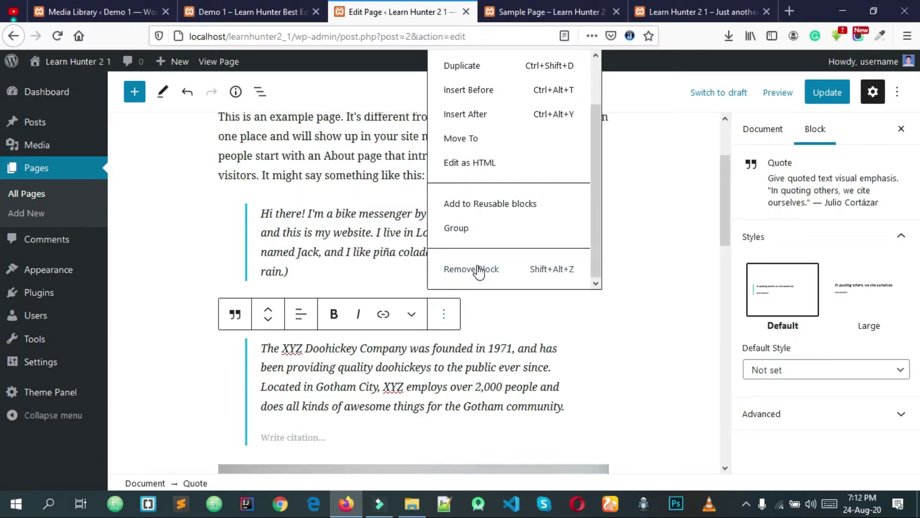
{"action": "left_click", "coordinate": [476, 268]}
{"action": "left_click", "coordinate": [468, 228]}
{"action": "left_click", "coordinate": [444, 179]}
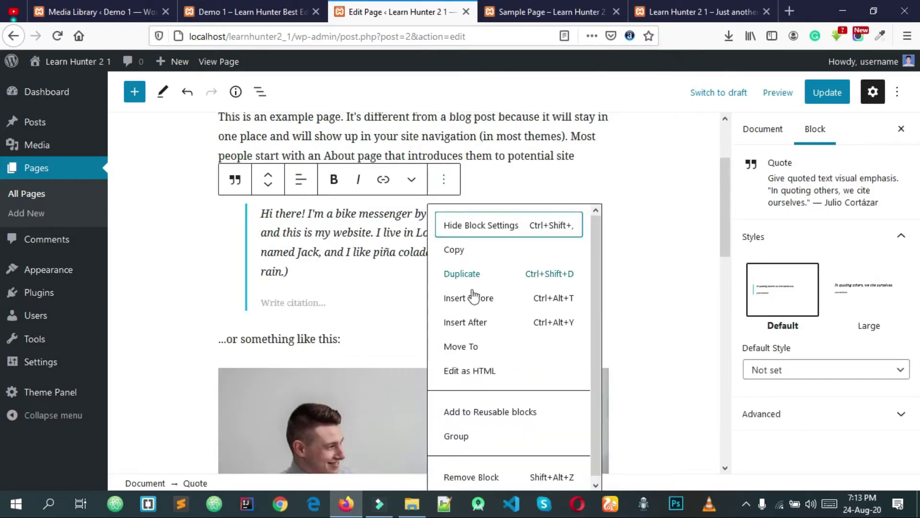
{"action": "left_click", "coordinate": [488, 472]}
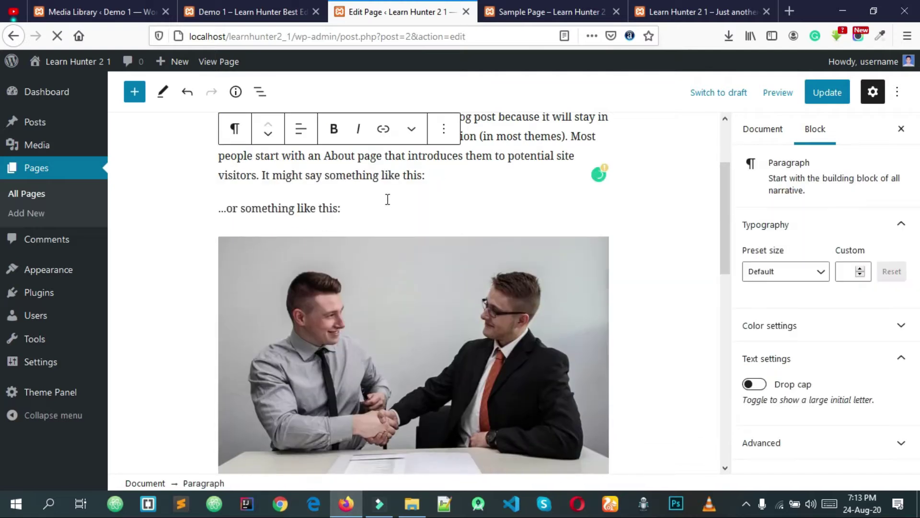
Remove the "...or something like this:" paragraph block above the handshake image.
{"action": "left_click", "coordinate": [444, 174]}
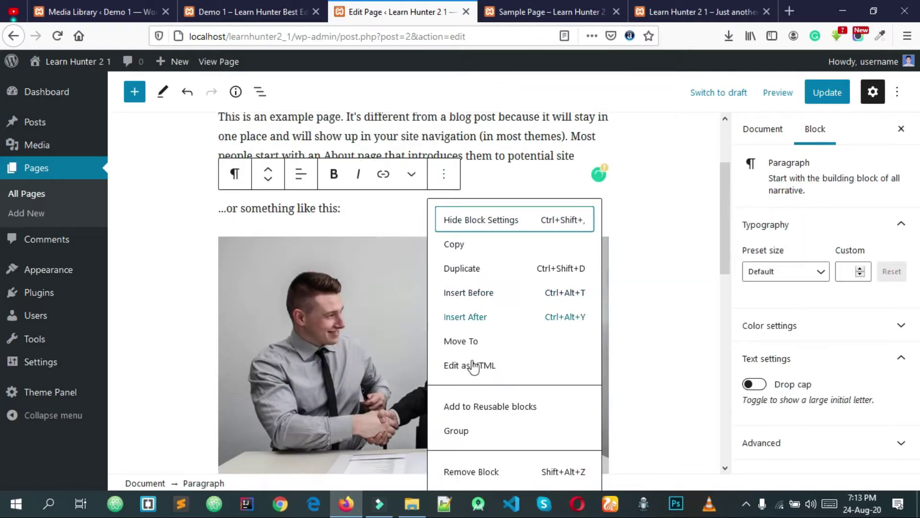
{"action": "left_click", "coordinate": [474, 469]}
{"action": "scroll", "coordinate": [453, 255], "scroll_direction": "up", "scroll_amount": 2}
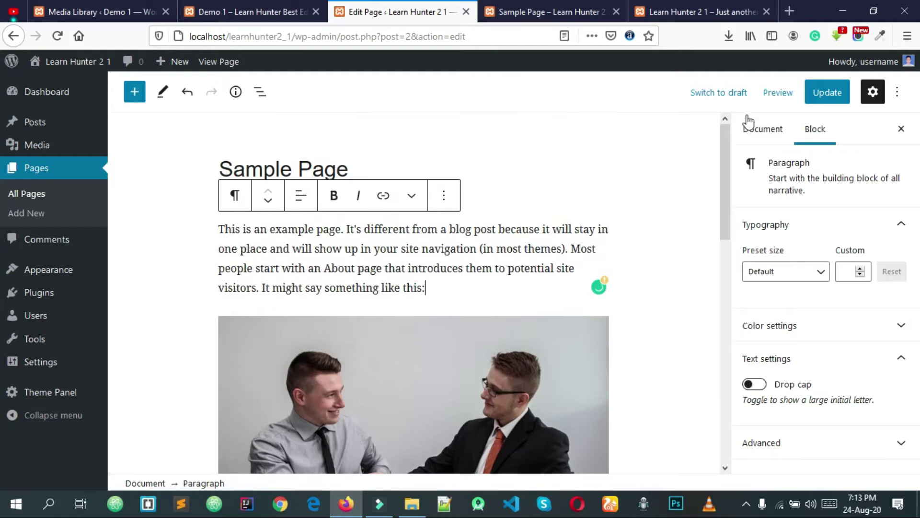
Update Sample Page with the blocks removed, then reload and check its published version.
{"action": "left_click", "coordinate": [827, 91]}
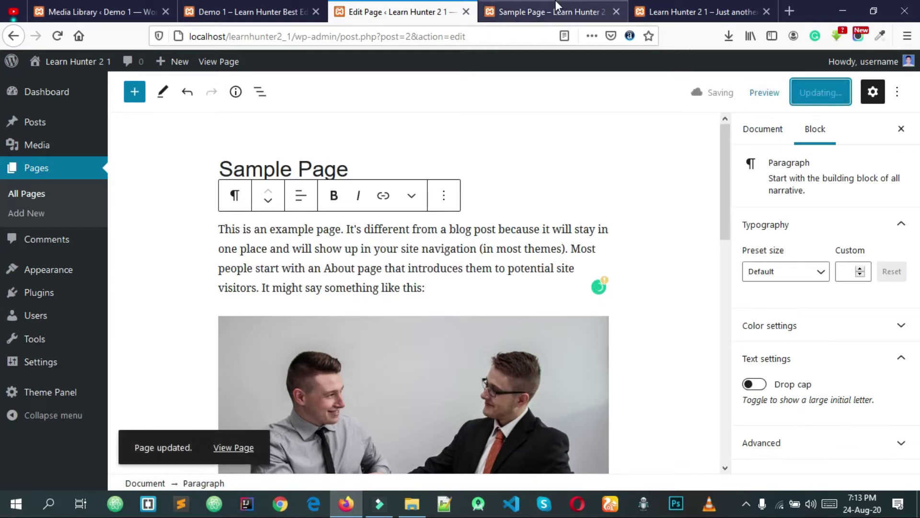
{"action": "left_click", "coordinate": [554, 7]}
{"action": "scroll", "coordinate": [431, 186], "scroll_direction": "up", "scroll_amount": 4}
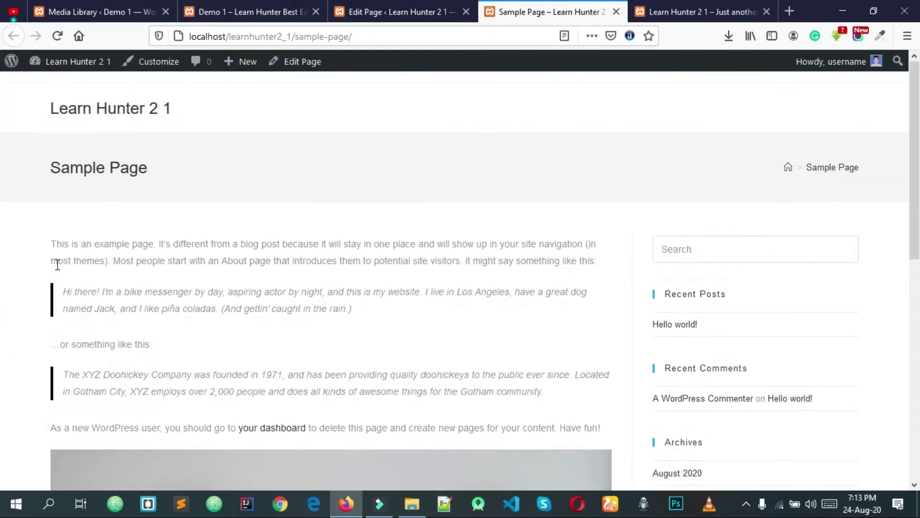
{"action": "right_click", "coordinate": [261, 278]}
{"action": "left_click", "coordinate": [354, 291]}
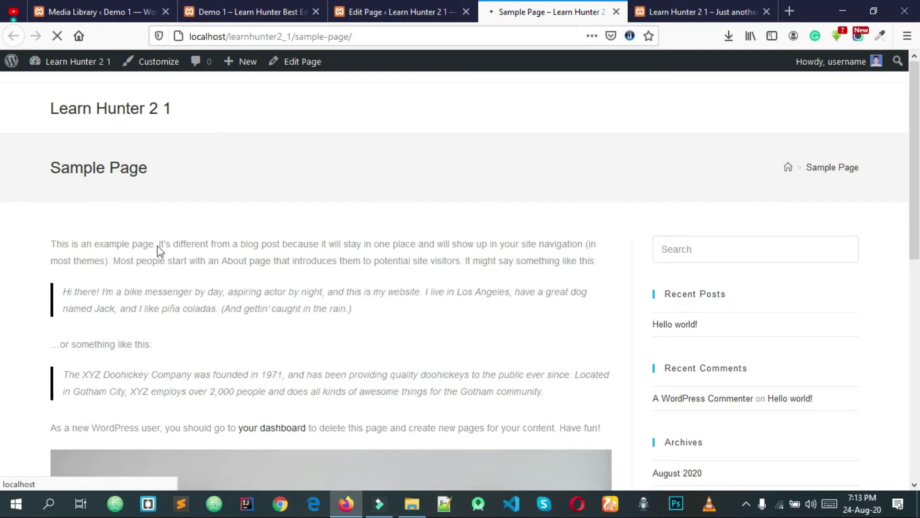
{"action": "scroll", "coordinate": [252, 263], "scroll_direction": "down", "scroll_amount": 5}
{"action": "scroll", "coordinate": [311, 293], "scroll_direction": "up", "scroll_amount": 4}
{"action": "scroll", "coordinate": [316, 290], "scroll_direction": "up", "scroll_amount": 1}
Go to the list of all pages and move only the Privacy Policy draft to the trash with a bulk action.
{"action": "key", "text": "ctrl+Page_Up"}
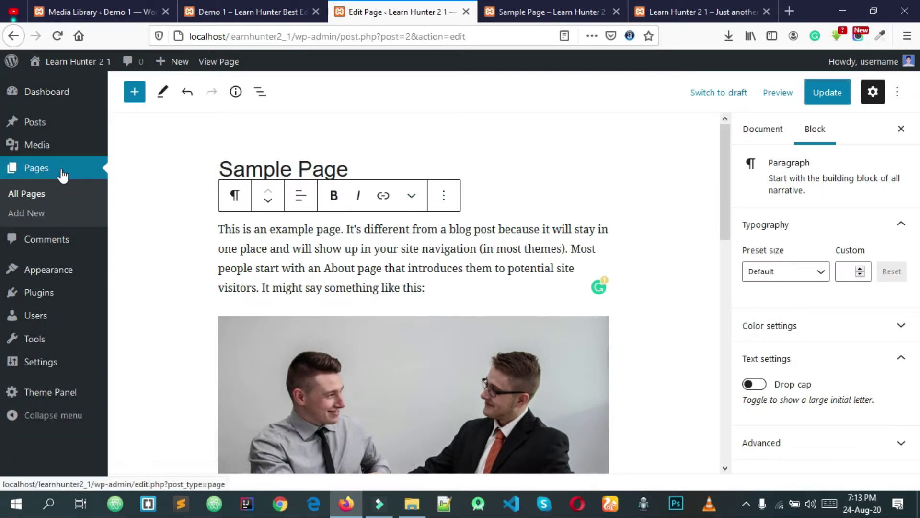
{"action": "left_click", "coordinate": [35, 194]}
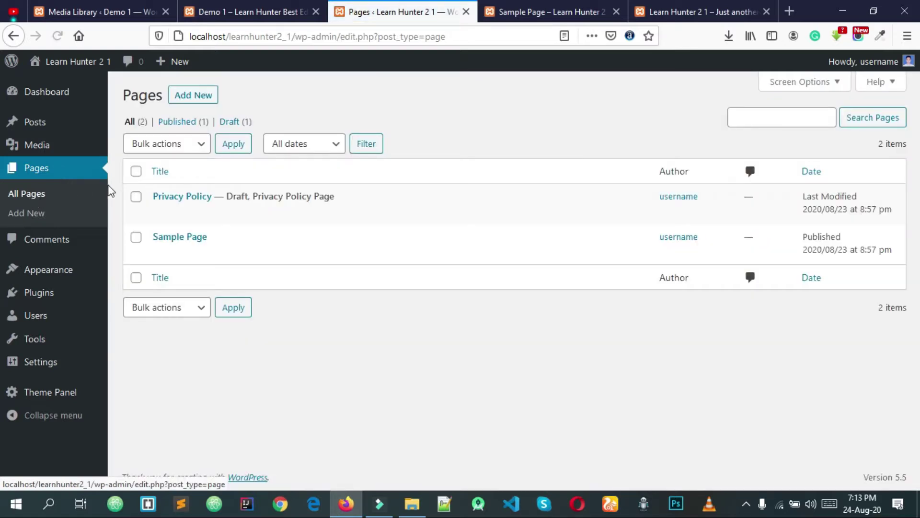
{"action": "left_click", "coordinate": [136, 173]}
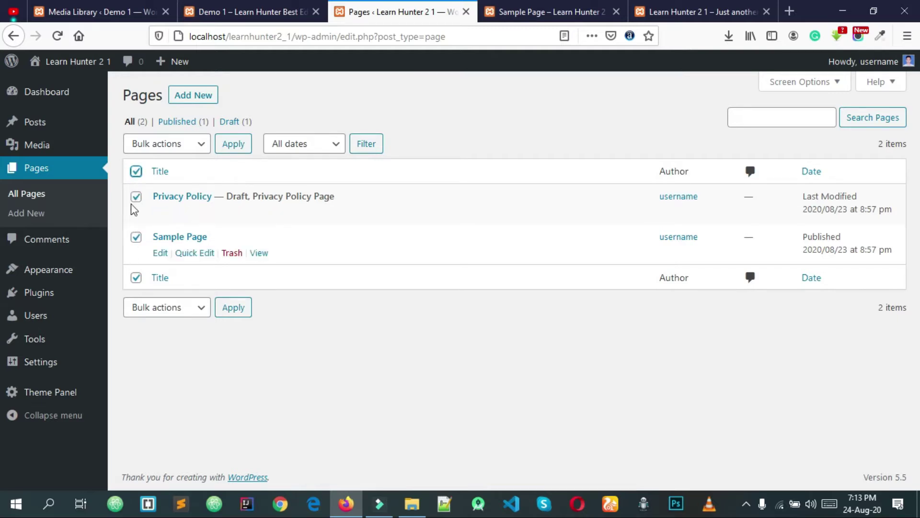
{"action": "left_click", "coordinate": [136, 173]}
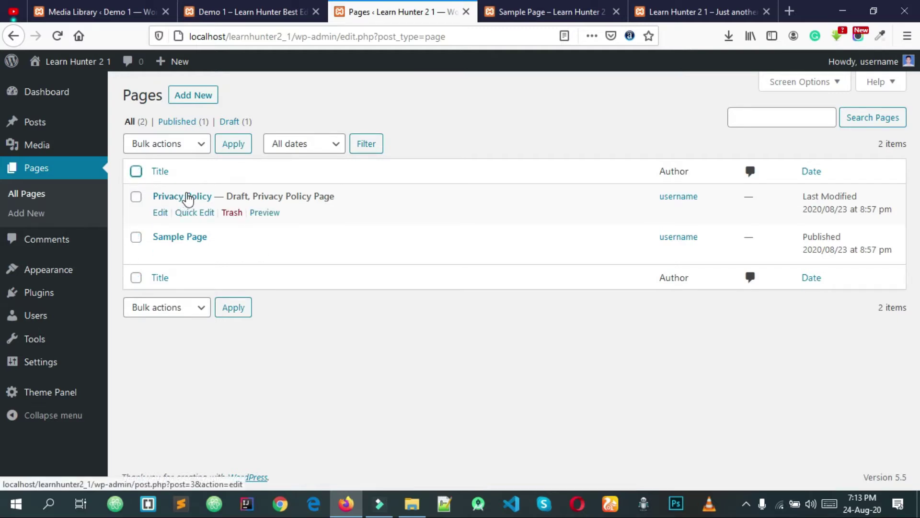
{"action": "left_click", "coordinate": [136, 198]}
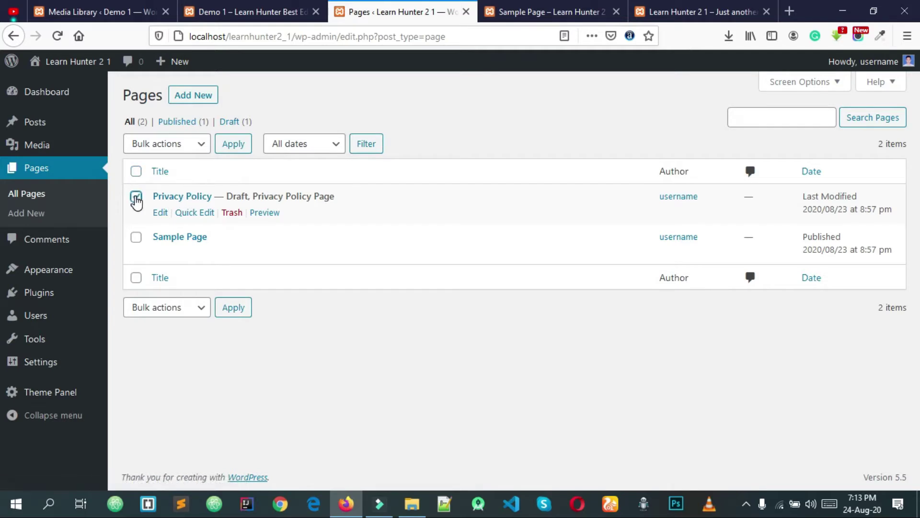
{"action": "left_click", "coordinate": [157, 146]}
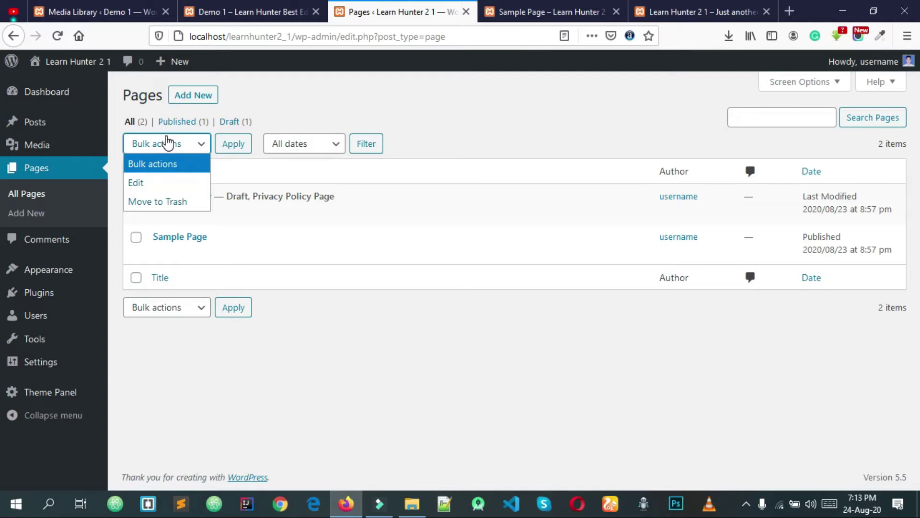
{"action": "left_click", "coordinate": [158, 201]}
{"action": "left_click", "coordinate": [234, 144]}
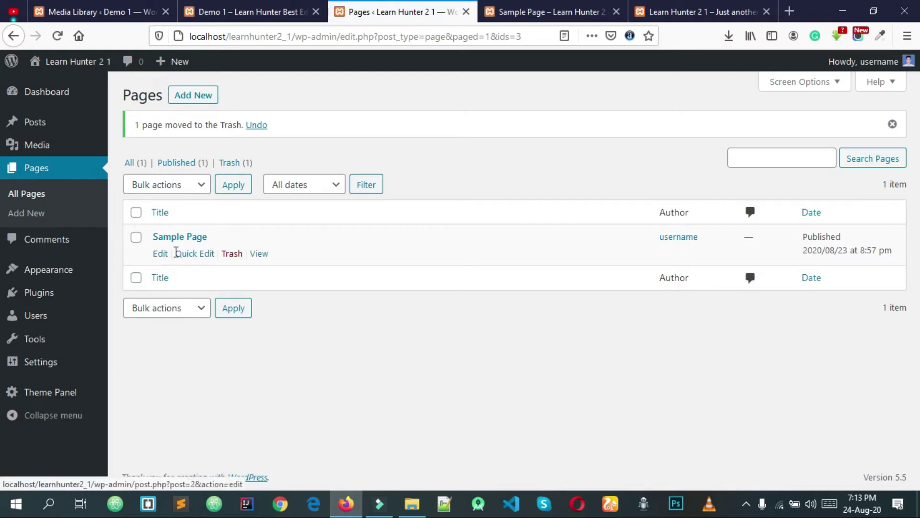
Move Sample Page to the trash with a bulk action.
{"action": "left_click", "coordinate": [136, 212]}
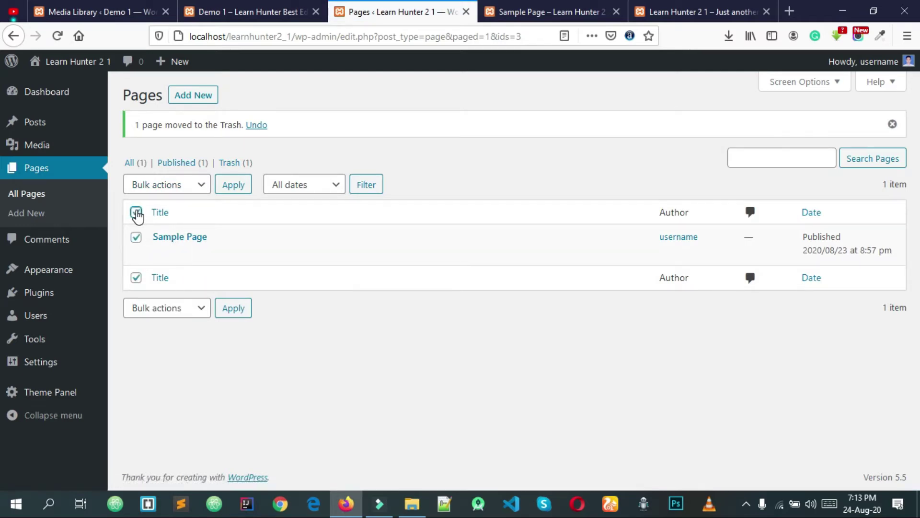
{"action": "left_click", "coordinate": [148, 186]}
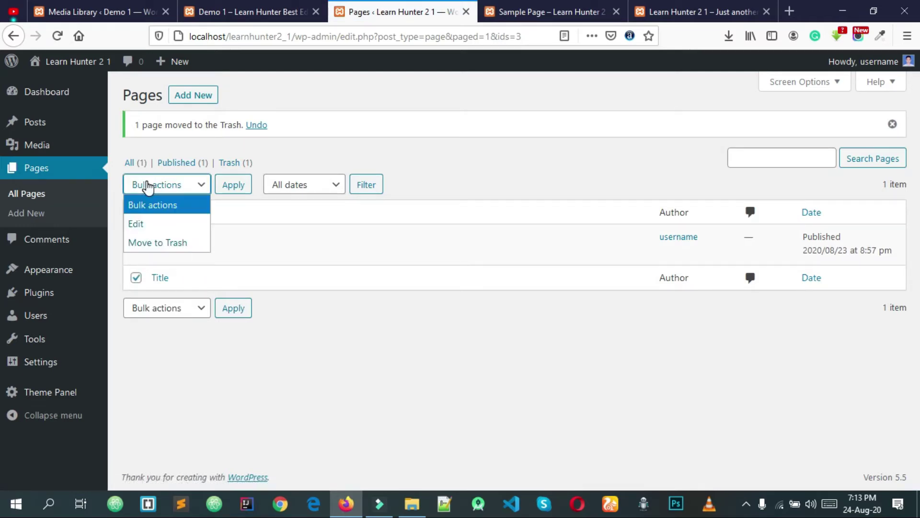
{"action": "left_click", "coordinate": [150, 240]}
{"action": "left_click", "coordinate": [233, 190]}
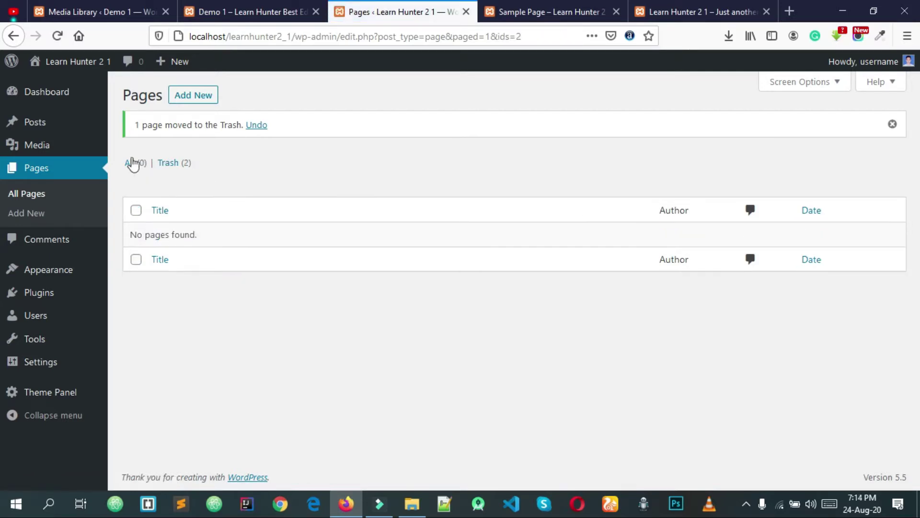
Permanently delete both trashed pages, Privacy Policy and Sample Page, with a bulk action.
{"action": "left_click", "coordinate": [168, 166]}
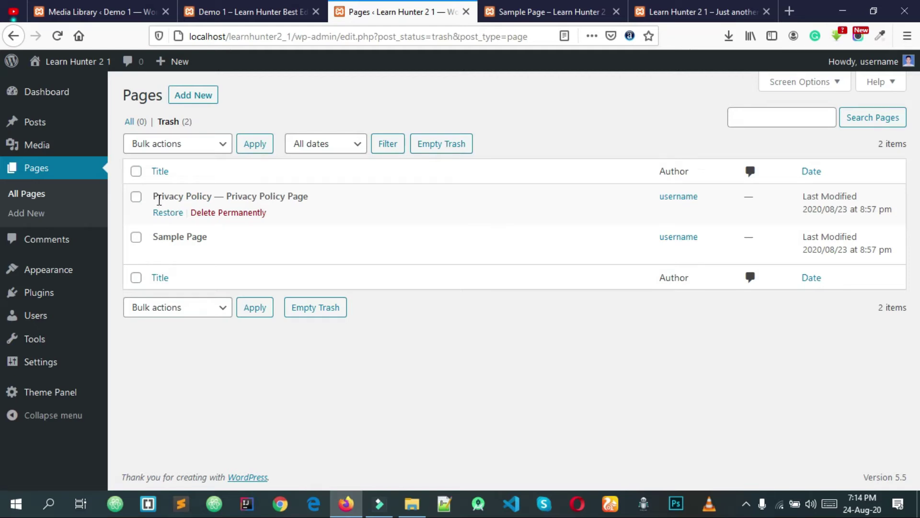
{"action": "left_click", "coordinate": [136, 171]}
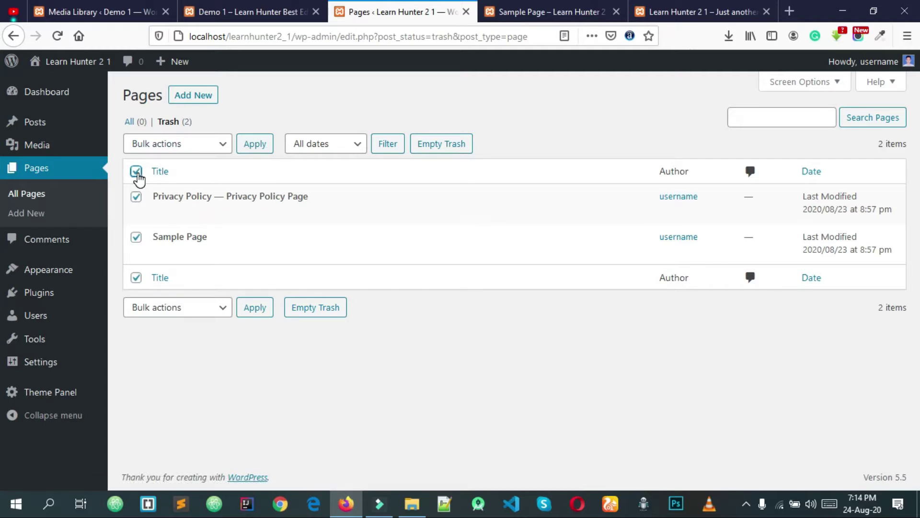
{"action": "left_click", "coordinate": [160, 148]}
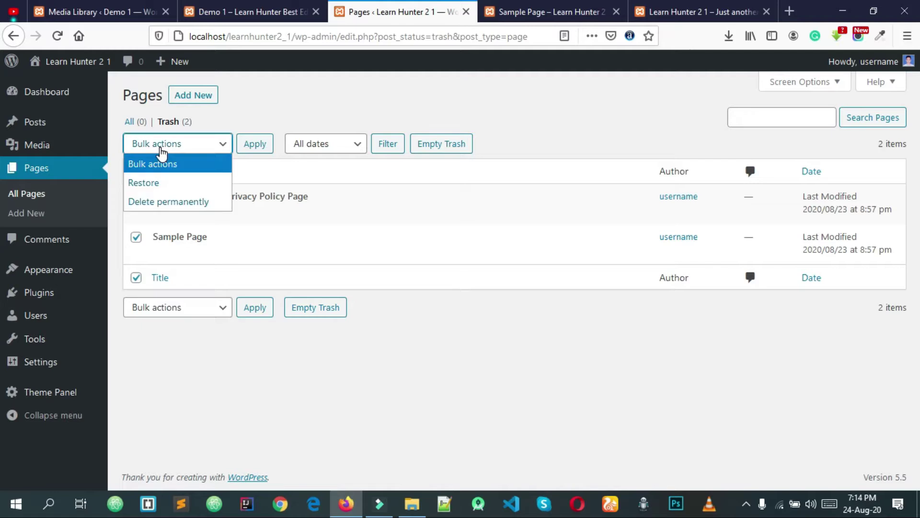
{"action": "left_click", "coordinate": [135, 278]}
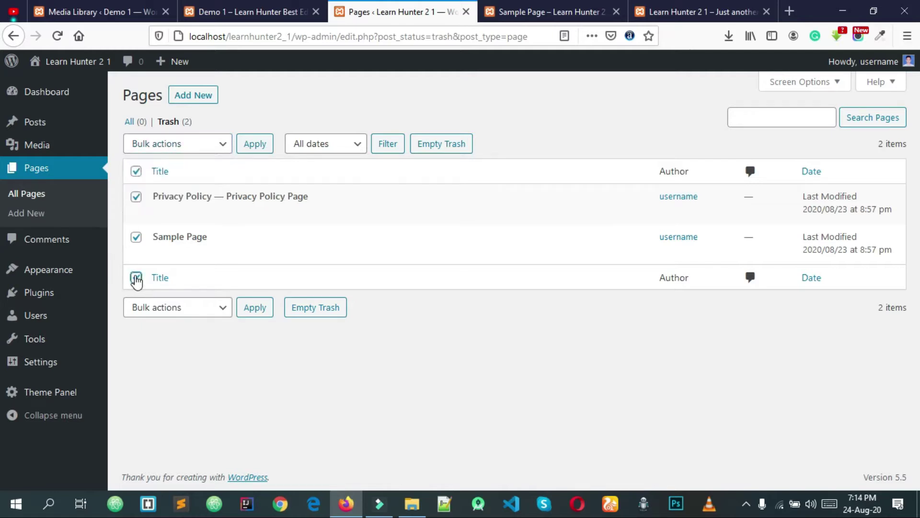
{"action": "left_click", "coordinate": [154, 150]}
{"action": "left_click", "coordinate": [168, 201]}
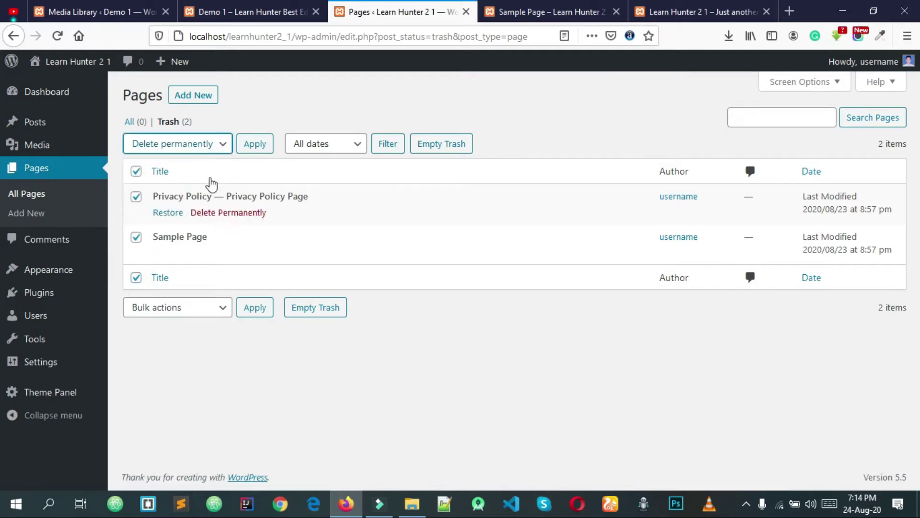
{"action": "left_click", "coordinate": [253, 146]}
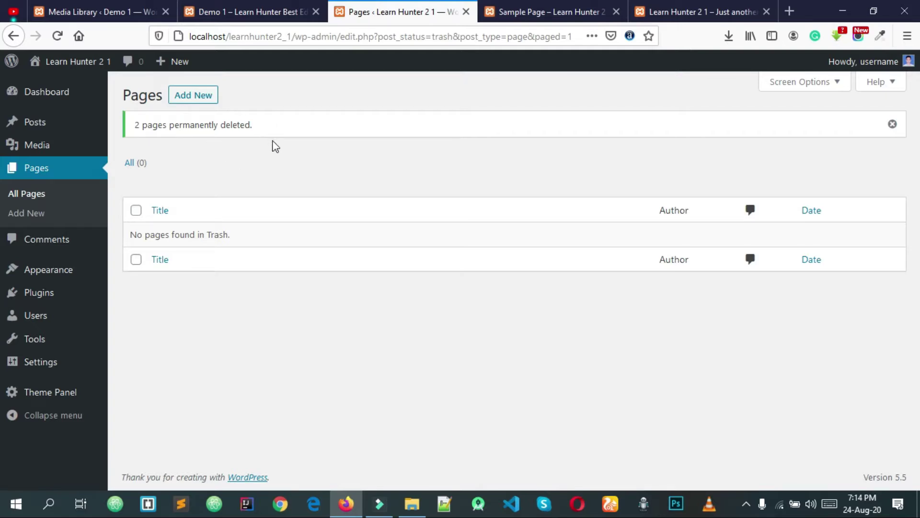
Start a new page, look at the Demo 1 site for reference, and title the page "Home".
{"action": "left_click", "coordinate": [72, 169]}
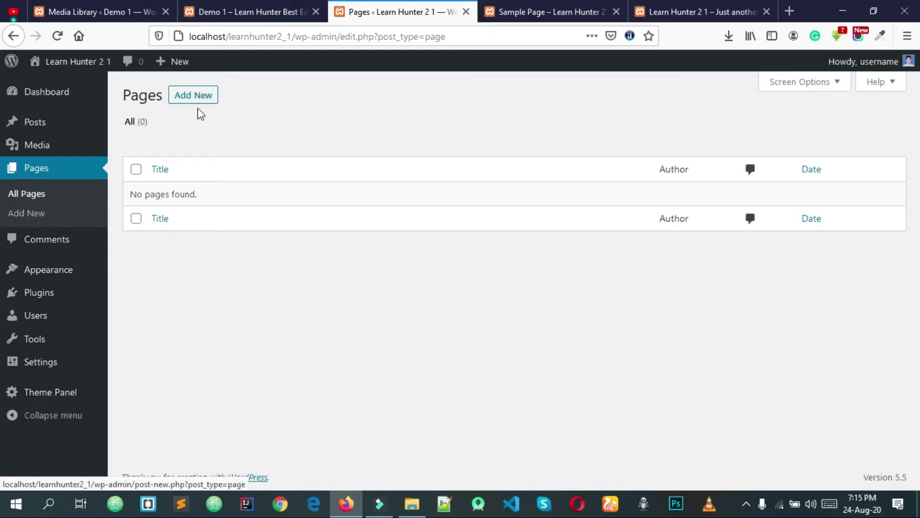
{"action": "left_click", "coordinate": [201, 95]}
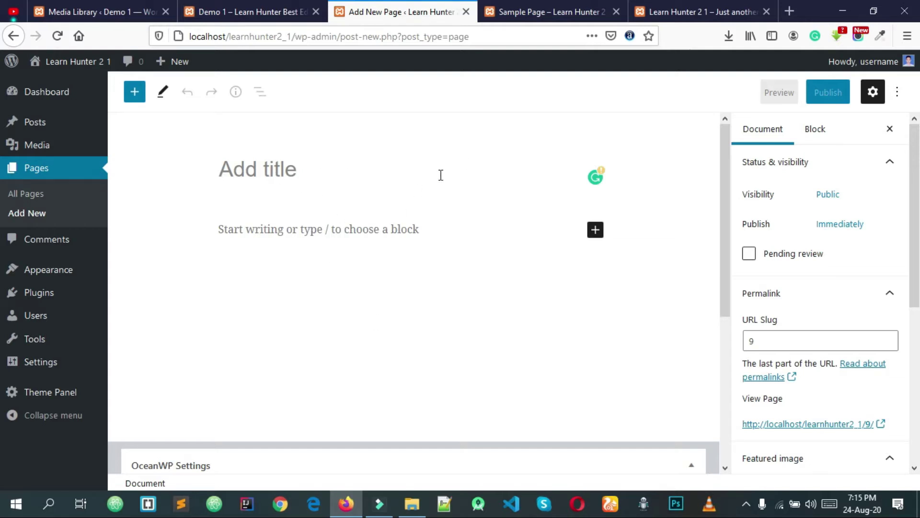
{"action": "left_click", "coordinate": [289, 7]}
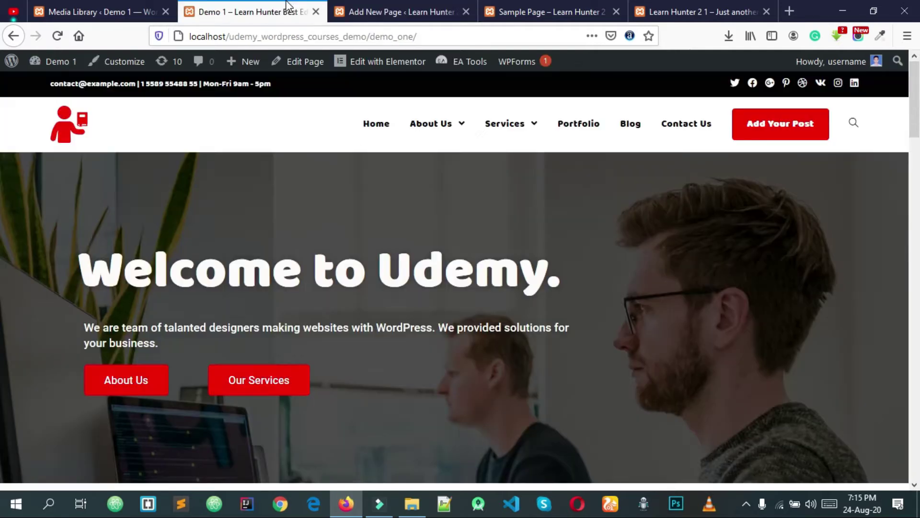
{"action": "left_click", "coordinate": [399, 6]}
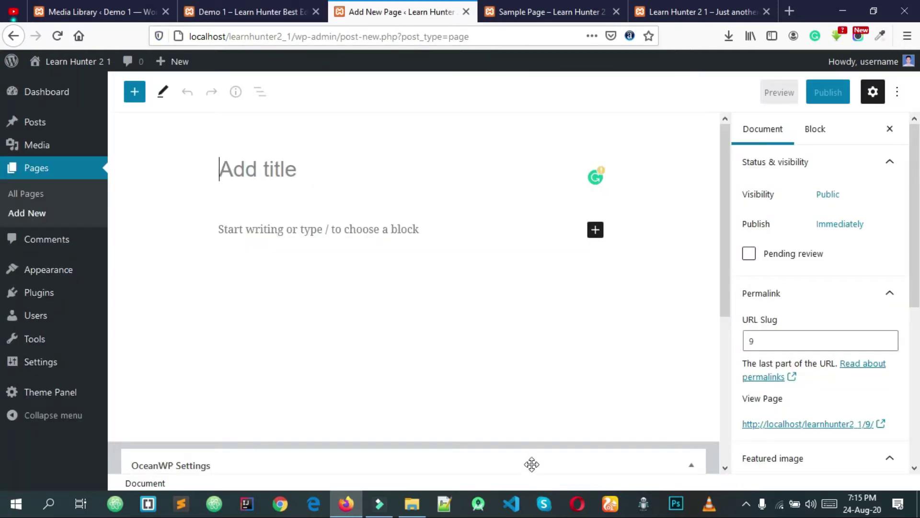
{"action": "type", "text": "Home"}
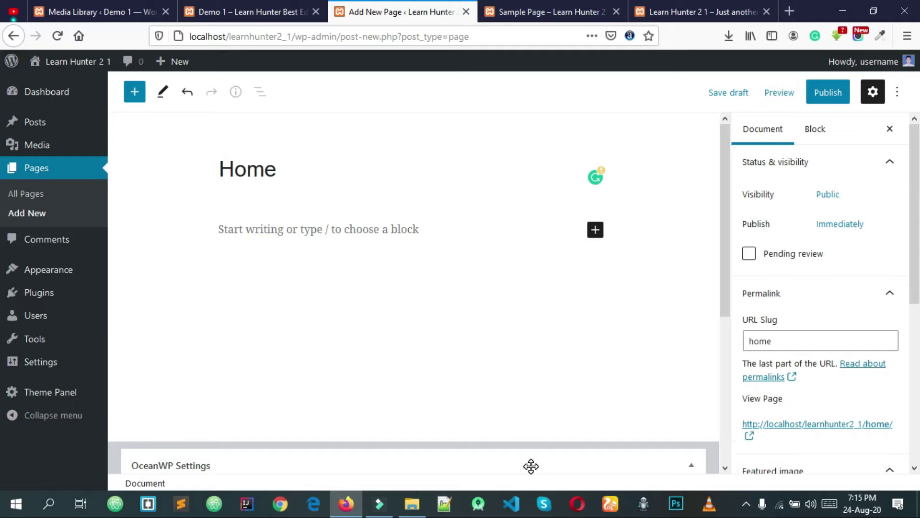
Publish the Home page and open the live page in a new tab.
{"action": "scroll", "coordinate": [459, 246], "scroll_direction": "down", "scroll_amount": 2}
{"action": "scroll", "coordinate": [527, 191], "scroll_direction": "up", "scroll_amount": 2}
{"action": "left_click", "coordinate": [821, 94]}
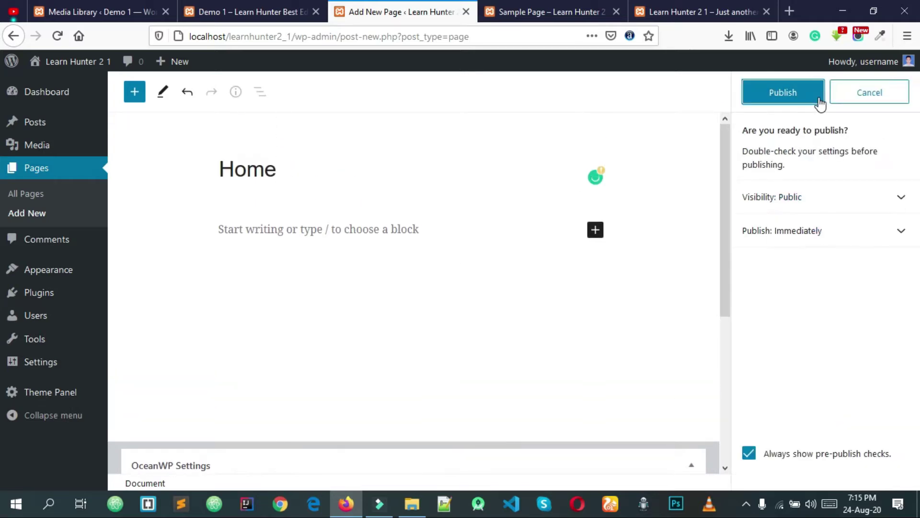
{"action": "left_click", "coordinate": [775, 95]}
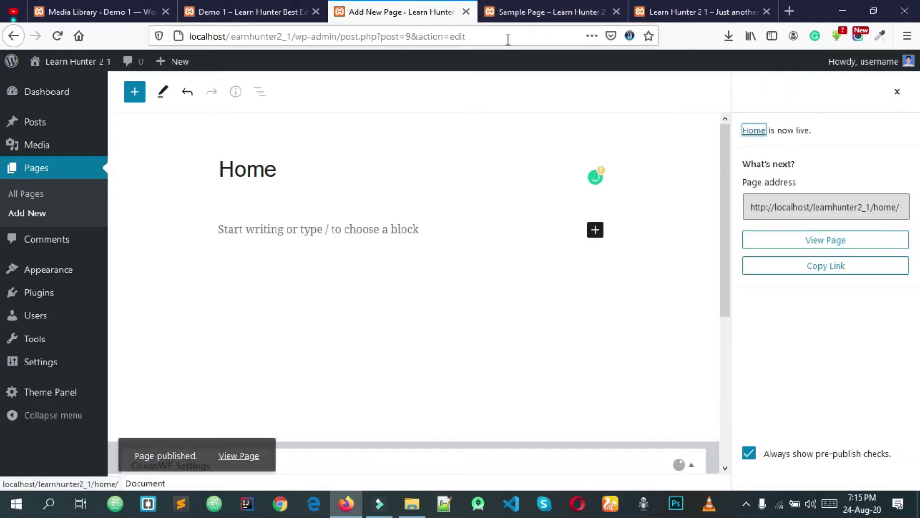
{"action": "right_click", "coordinate": [240, 447]}
{"action": "left_click", "coordinate": [294, 279]}
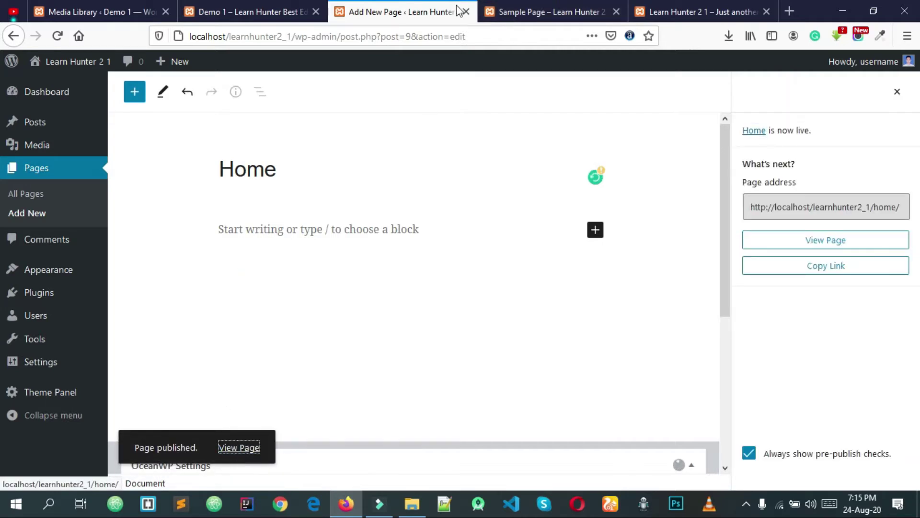
{"action": "left_click", "coordinate": [462, 11]}
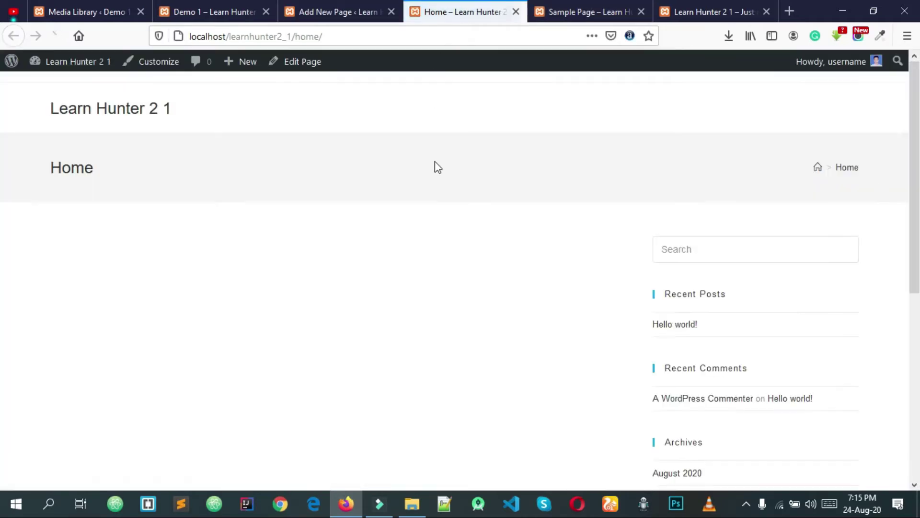
Check the live Home page and close the old Sample Page and Learn Hunter 2 1 front page tabs.
{"action": "scroll", "coordinate": [664, 134], "scroll_direction": "down", "scroll_amount": 4}
{"action": "scroll", "coordinate": [202, 179], "scroll_direction": "up", "scroll_amount": 4}
{"action": "left_click_drag", "start_coordinate": [94, 150], "coordinate": [41, 156]}
{"action": "left_click", "coordinate": [565, 253]}
{"action": "scroll", "coordinate": [565, 252], "scroll_direction": "down", "scroll_amount": 4}
{"action": "scroll", "coordinate": [565, 216], "scroll_direction": "up", "scroll_amount": 4}
{"action": "left_click", "coordinate": [575, 5]}
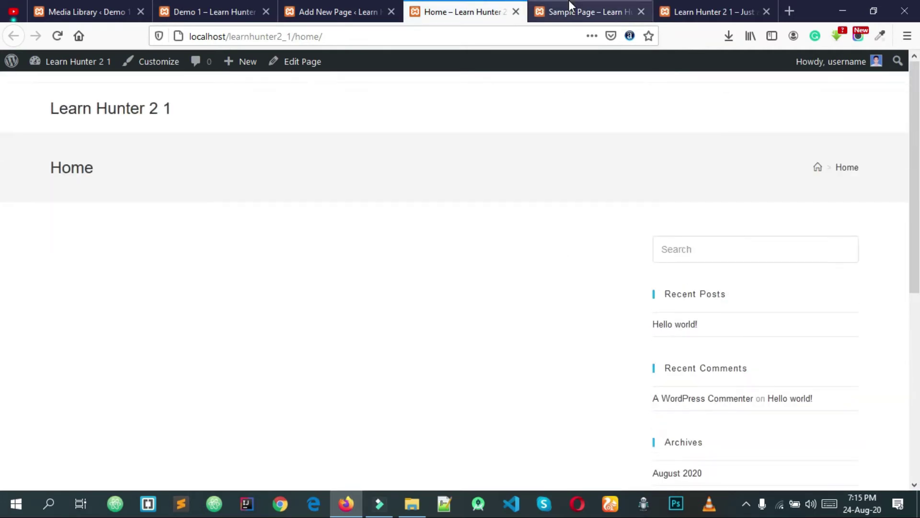
{"action": "left_click", "coordinate": [641, 11]}
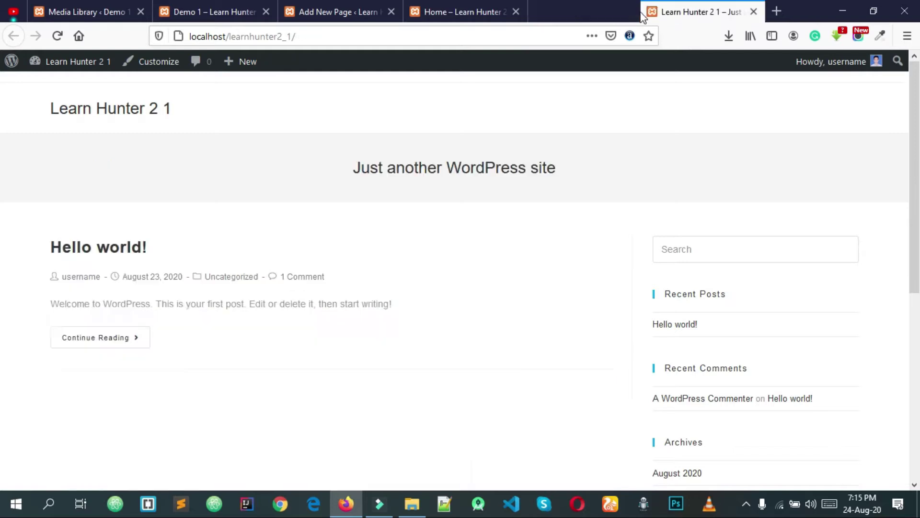
{"action": "left_click", "coordinate": [644, 12]}
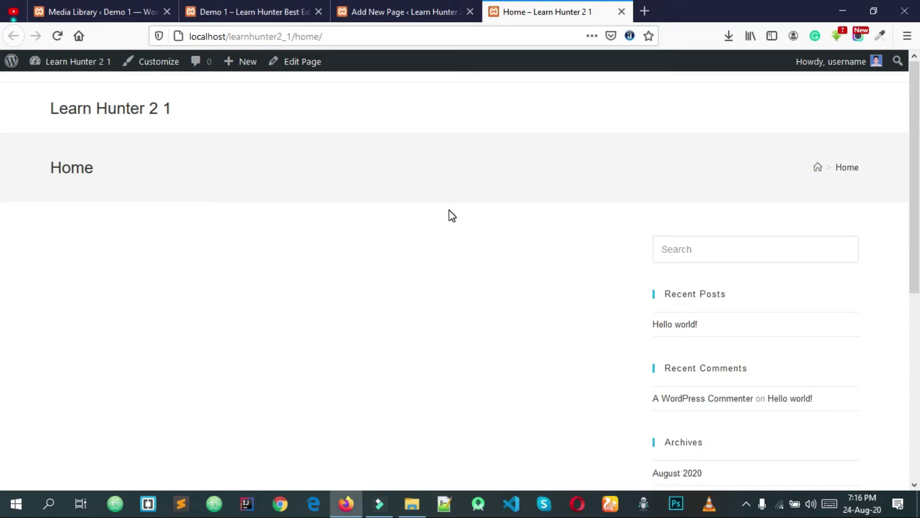
Examine the live Home page's title banner, content area, sidebar and footer.
{"action": "scroll", "coordinate": [504, 231], "scroll_direction": "down", "scroll_amount": 6}
{"action": "scroll", "coordinate": [709, 270], "scroll_direction": "up", "scroll_amount": 6}
{"action": "double_click", "coordinate": [59, 165]}
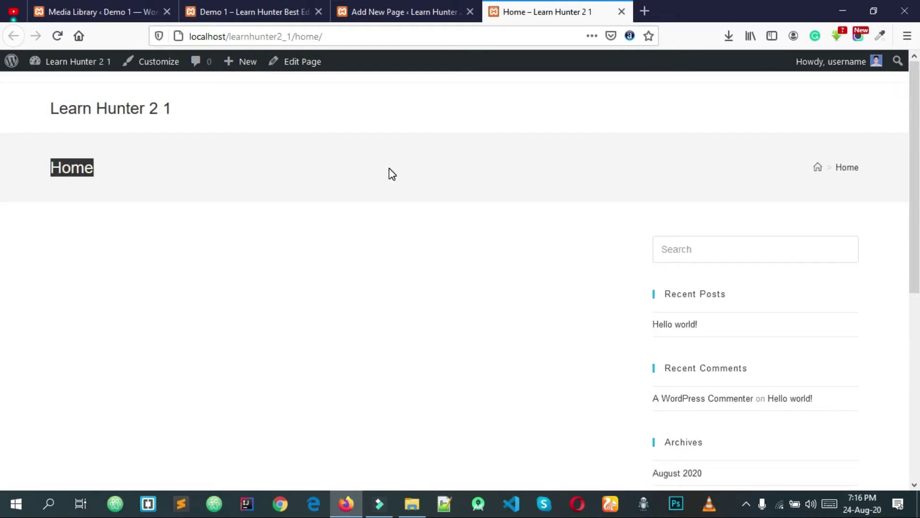
{"action": "scroll", "coordinate": [392, 174], "scroll_direction": "down", "scroll_amount": 3}
{"action": "scroll", "coordinate": [575, 249], "scroll_direction": "up", "scroll_amount": 3}
{"action": "left_click", "coordinate": [659, 218]}
{"action": "scroll", "coordinate": [695, 263], "scroll_direction": "down", "scroll_amount": 2}
{"action": "scroll", "coordinate": [694, 267], "scroll_direction": "up", "scroll_amount": 2}
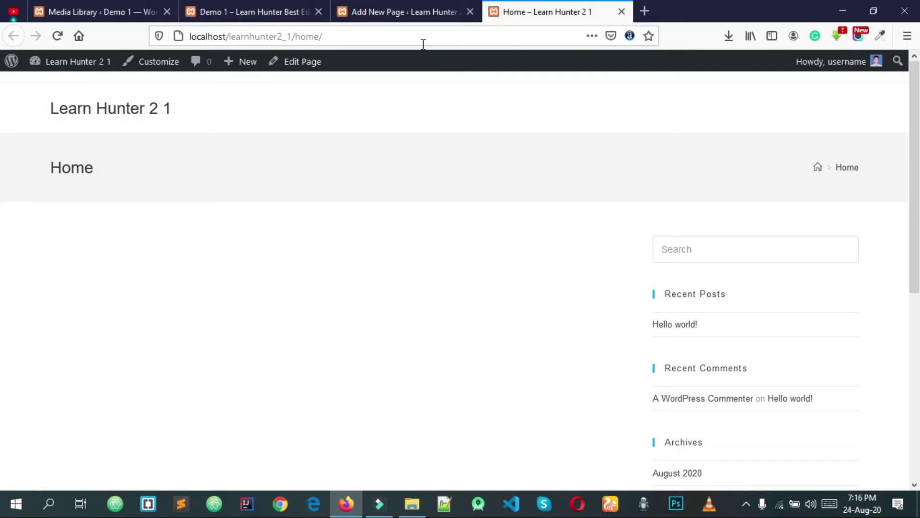
Return to the Home page editor, close the publish confirmation and the Grammarly pop-up, and bring the OceanWP Settings into view.
{"action": "left_click", "coordinate": [413, 9]}
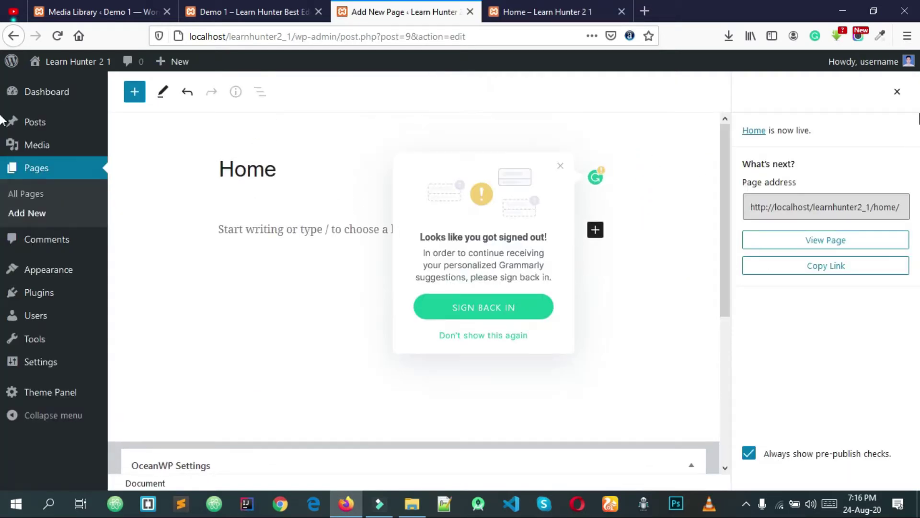
{"action": "left_click", "coordinate": [894, 94]}
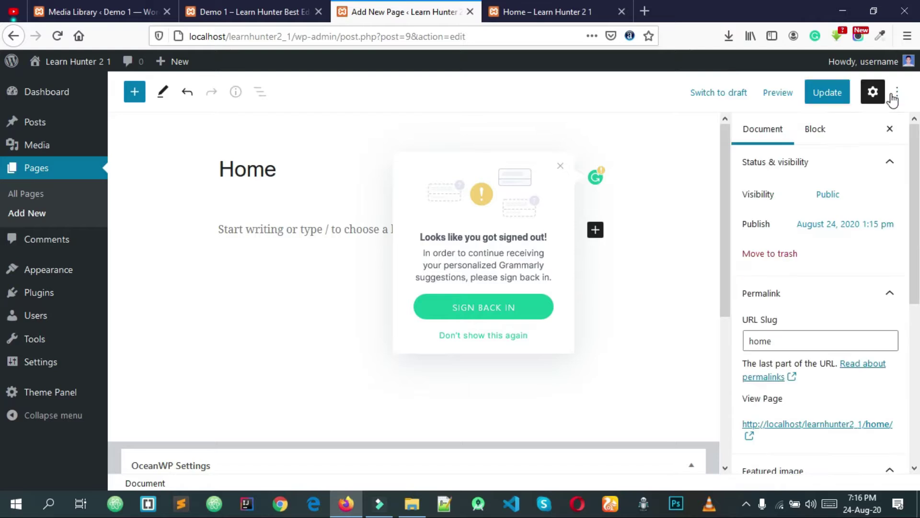
{"action": "left_click", "coordinate": [560, 178]}
{"action": "scroll", "coordinate": [815, 268], "scroll_direction": "down", "scroll_amount": 5}
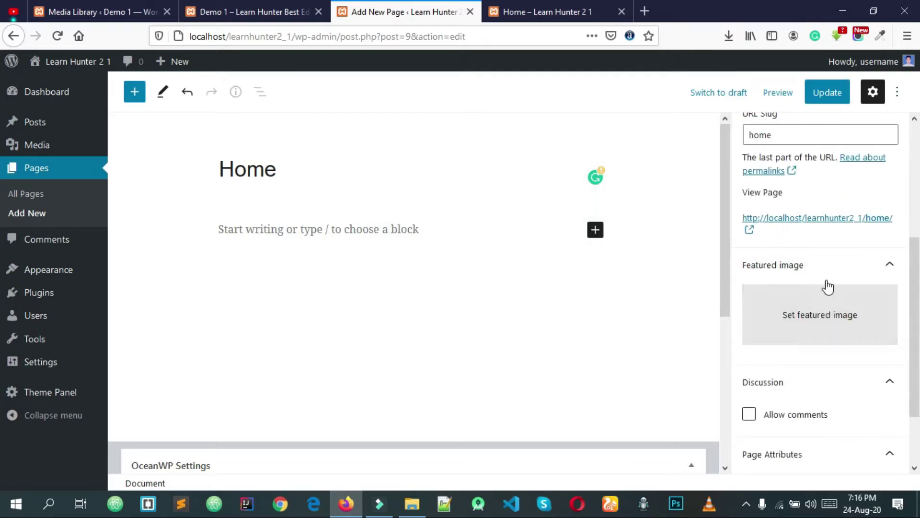
{"action": "scroll", "coordinate": [827, 287], "scroll_direction": "down", "scroll_amount": 2}
{"action": "scroll", "coordinate": [610, 294], "scroll_direction": "down", "scroll_amount": 3}
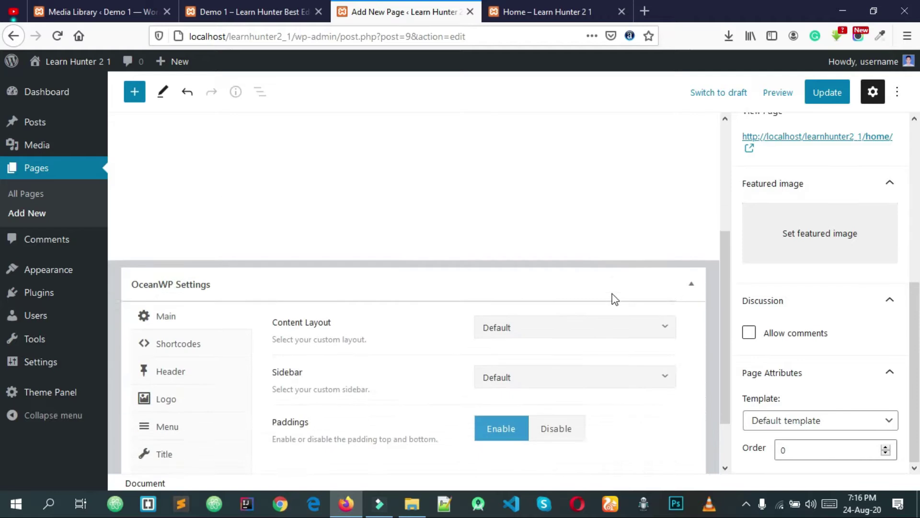
{"action": "scroll", "coordinate": [614, 300], "scroll_direction": "down", "scroll_amount": 2}
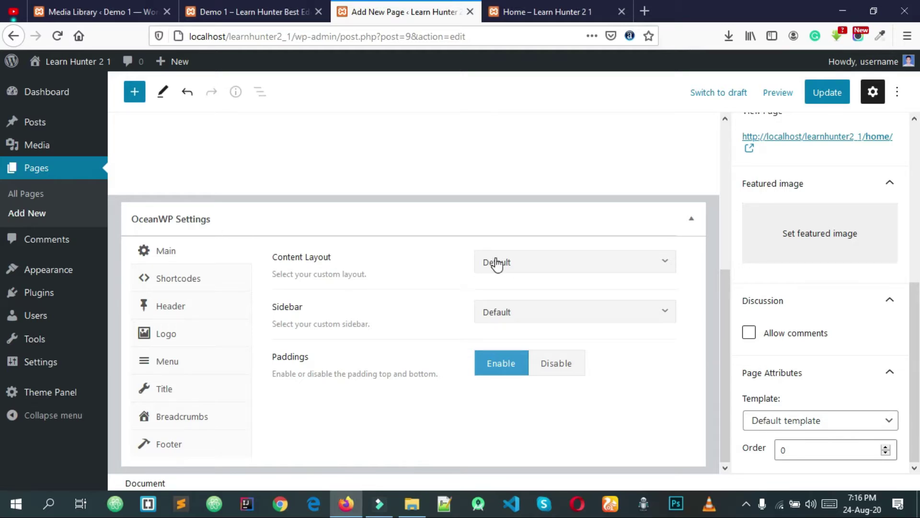
Check the live page's layout, set the Home page's content layout to Full Width in the OceanWP Settings, and update the page.
{"action": "left_click", "coordinate": [556, 10]}
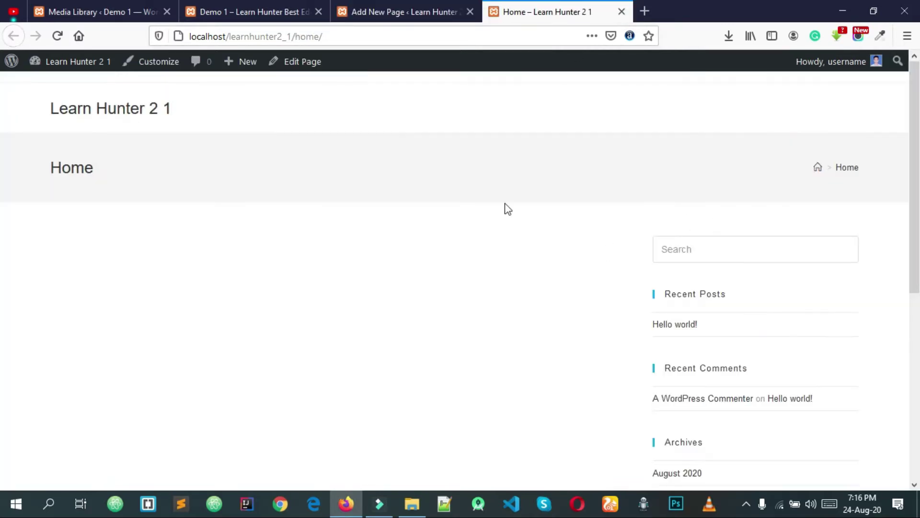
{"action": "scroll", "coordinate": [682, 322], "scroll_direction": "down", "scroll_amount": 3}
{"action": "scroll", "coordinate": [682, 322], "scroll_direction": "up", "scroll_amount": 3}
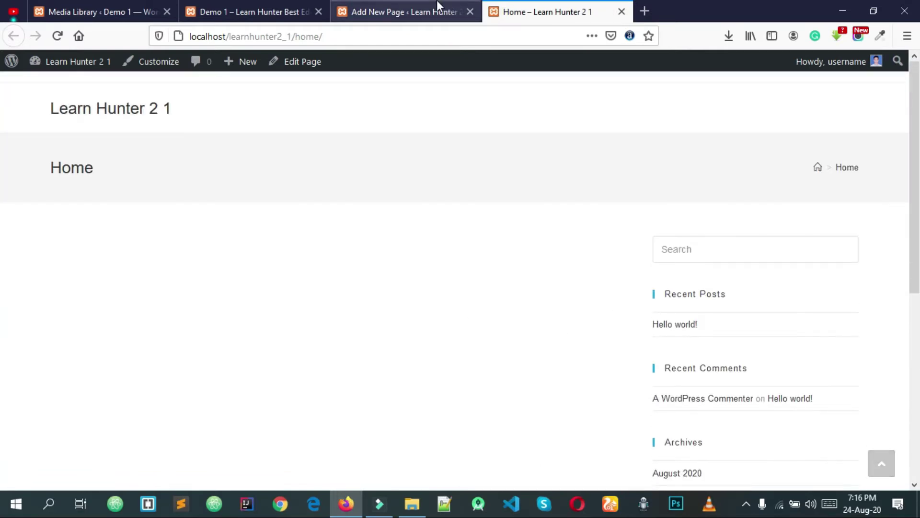
{"action": "left_click", "coordinate": [431, 10]}
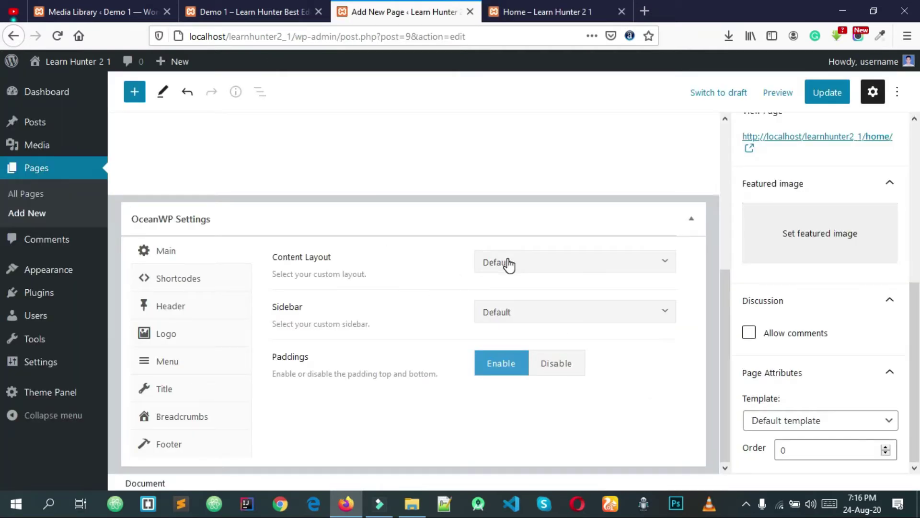
{"action": "left_click", "coordinate": [504, 262]}
{"action": "left_click", "coordinate": [516, 368]}
{"action": "left_click", "coordinate": [826, 96]}
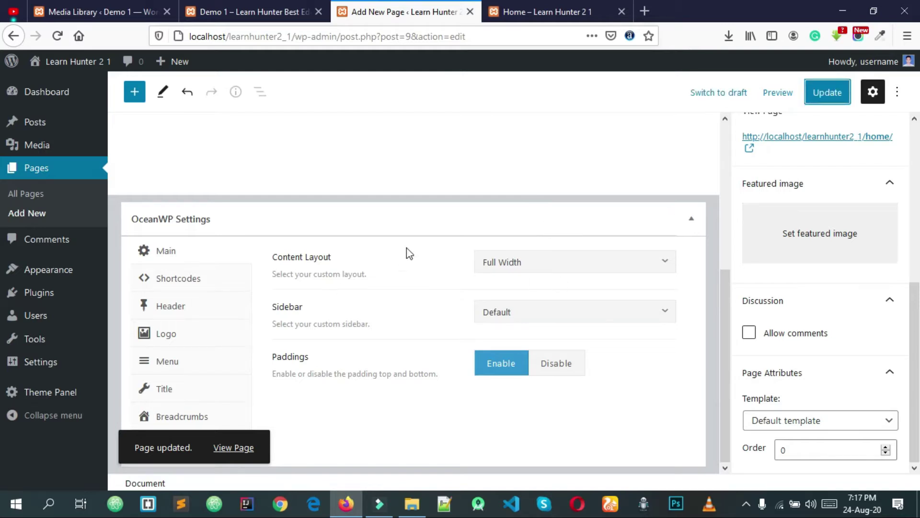
Open the installed themes in a new tab, review the OceanWP theme's details, and close that tab.
{"action": "mouse_move", "coordinate": [67, 280]}
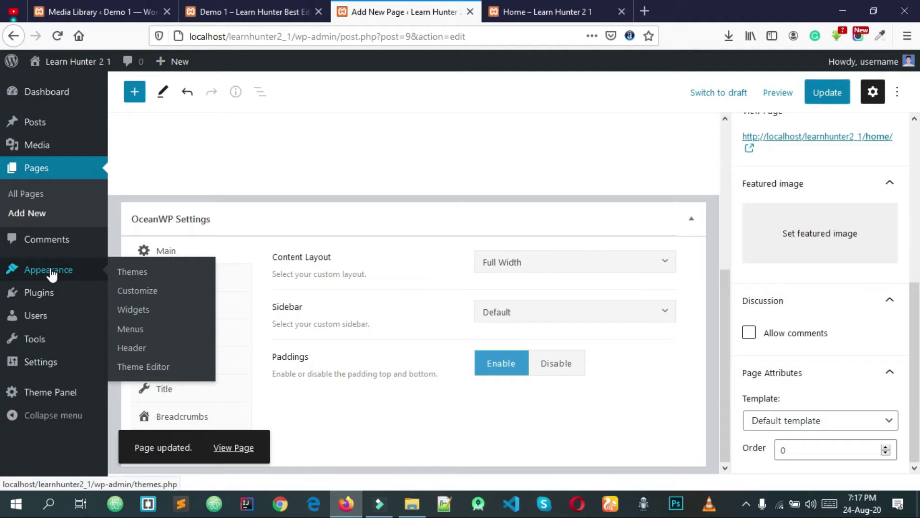
{"action": "right_click", "coordinate": [50, 269]}
{"action": "left_click", "coordinate": [289, 273]}
{"action": "right_click", "coordinate": [55, 276]}
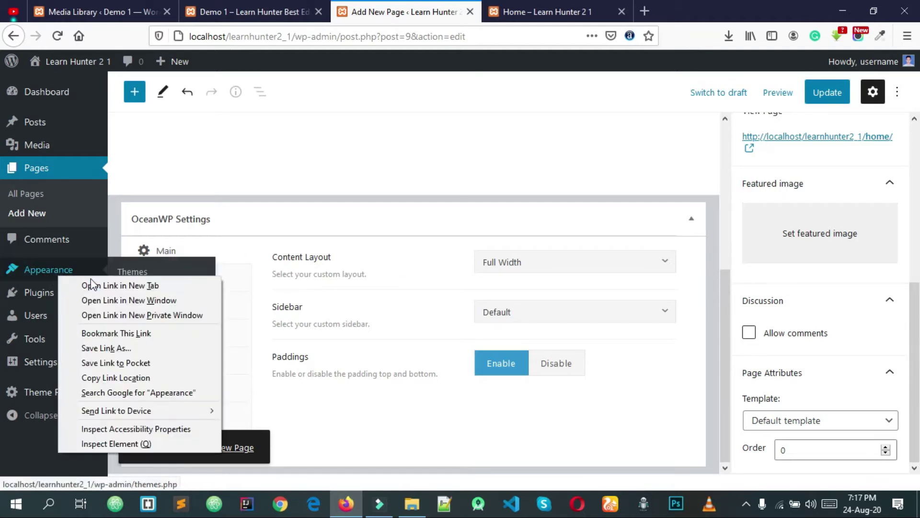
{"action": "left_click", "coordinate": [165, 283]}
{"action": "left_click", "coordinate": [517, 4]}
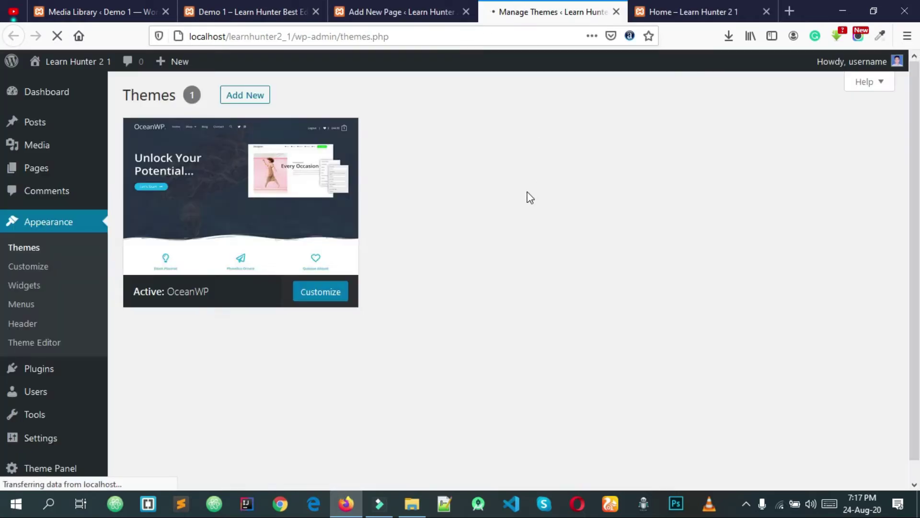
{"action": "left_click", "coordinate": [254, 206]}
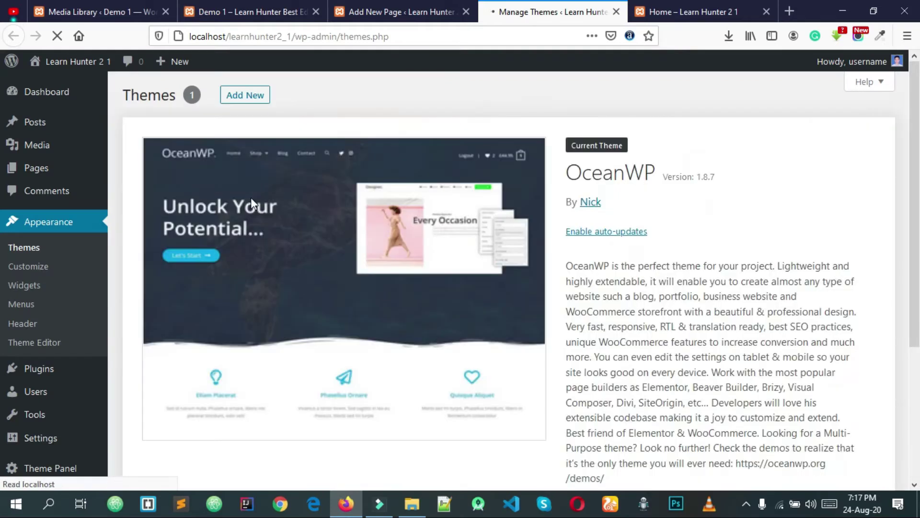
{"action": "scroll", "coordinate": [386, 249], "scroll_direction": "down", "scroll_amount": 5}
{"action": "scroll", "coordinate": [391, 258], "scroll_direction": "up", "scroll_amount": 5}
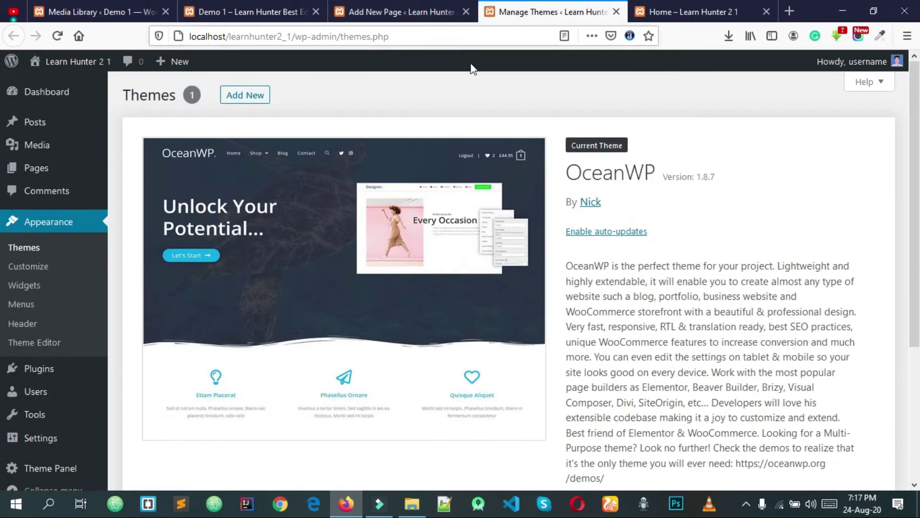
{"action": "left_click", "coordinate": [394, 10]}
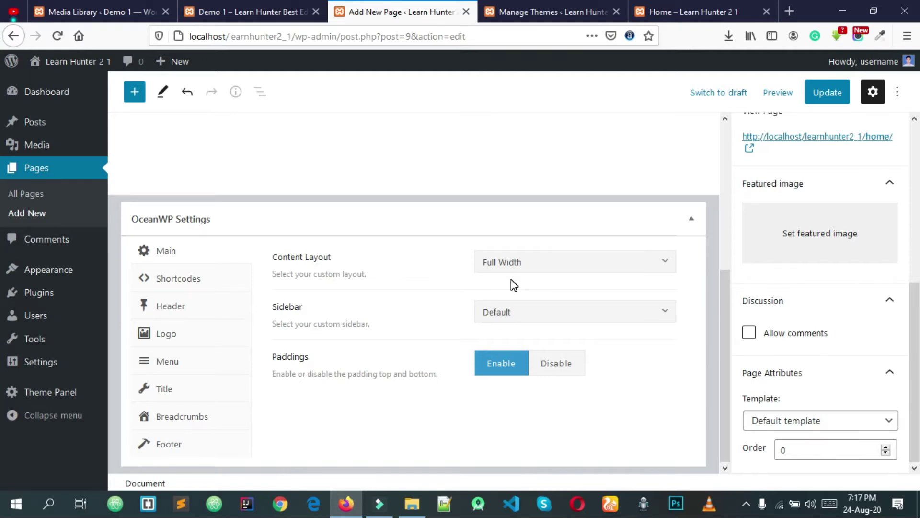
{"action": "scroll", "coordinate": [515, 285], "scroll_direction": "up", "scroll_amount": 3}
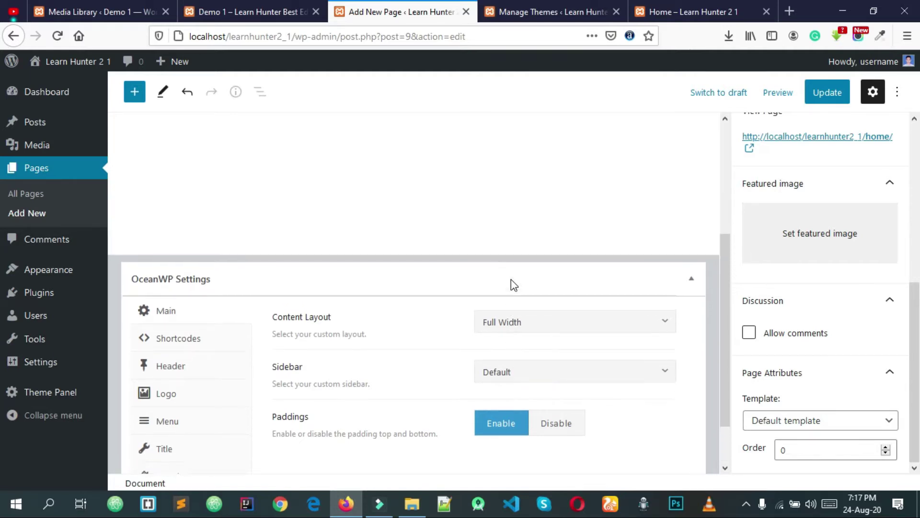
{"action": "left_click", "coordinate": [616, 11]}
Update the Home page again and reload its live view to check the full-width layout.
{"action": "scroll", "coordinate": [352, 371], "scroll_direction": "down", "scroll_amount": 3}
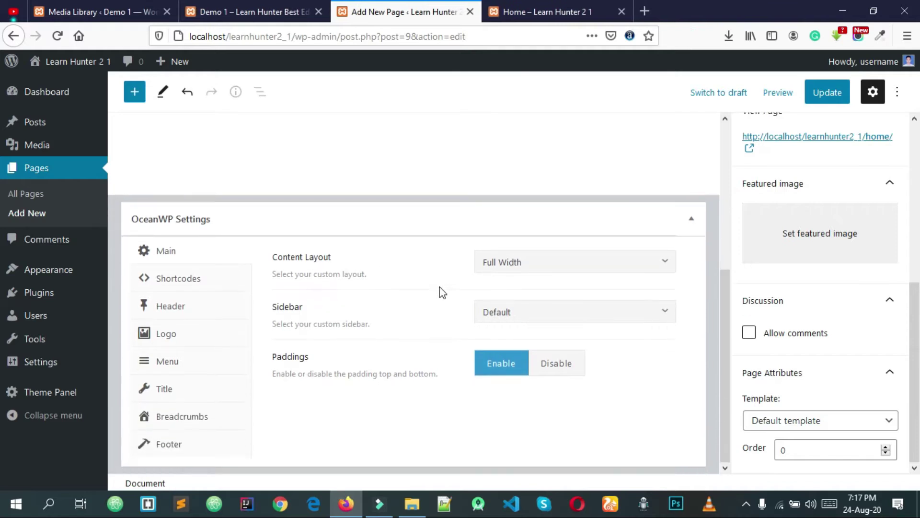
{"action": "scroll", "coordinate": [695, 230], "scroll_direction": "up", "scroll_amount": 3}
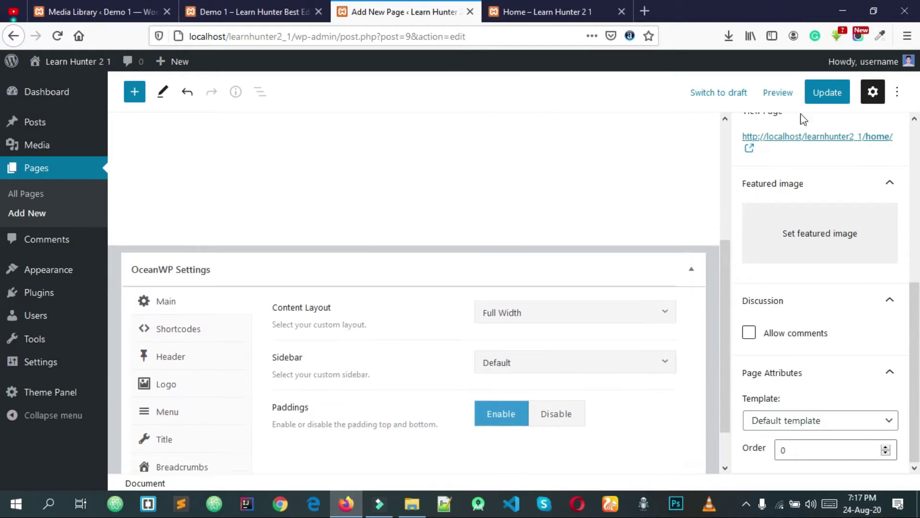
{"action": "left_click", "coordinate": [828, 92]}
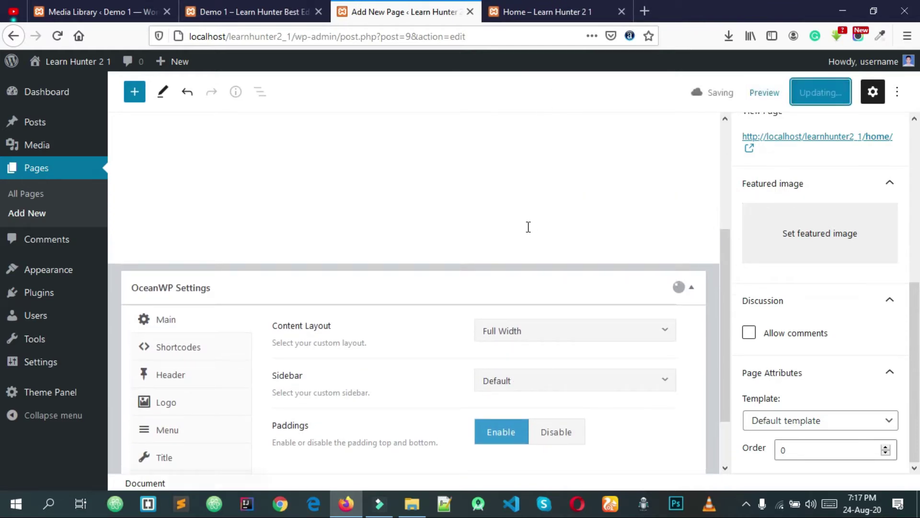
{"action": "left_click", "coordinate": [525, 6]}
{"action": "left_click", "coordinate": [405, 12]}
{"action": "left_click", "coordinate": [552, 11]}
{"action": "right_click", "coordinate": [455, 101]}
{"action": "left_click", "coordinate": [541, 118]}
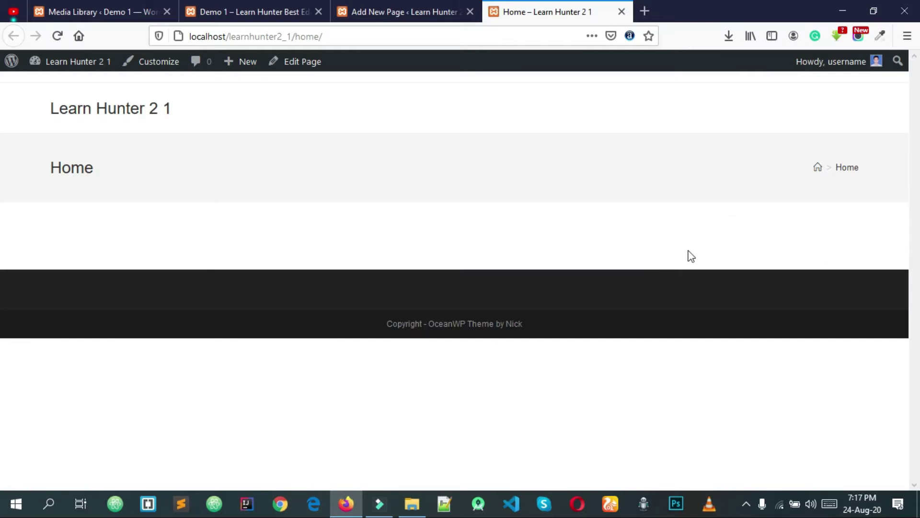
Disable Display Page Title in the Home page's OceanWP title settings and update the page.
{"action": "left_click", "coordinate": [447, 10]}
{"action": "left_click", "coordinate": [524, 7]}
{"action": "key", "text": "ctrl+Page_Up"}
{"action": "scroll", "coordinate": [288, 345], "scroll_direction": "down", "scroll_amount": 2}
{"action": "left_click", "coordinate": [178, 389]}
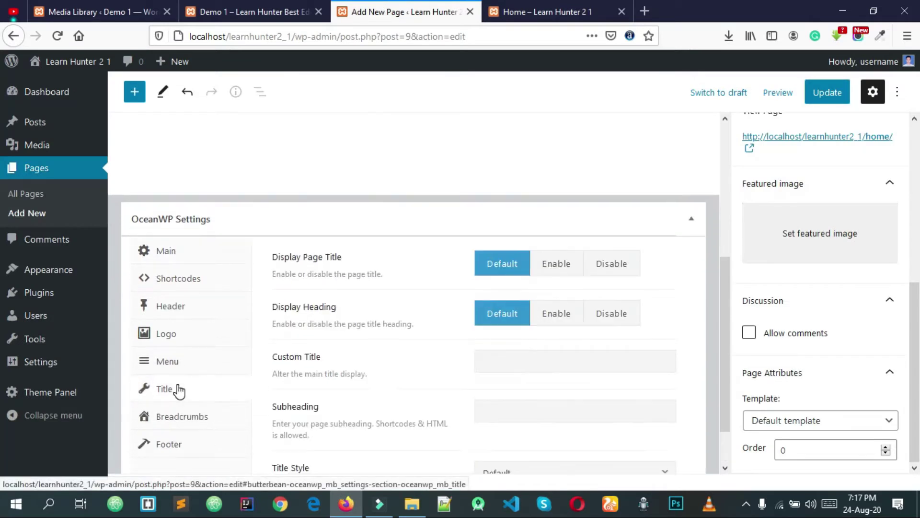
{"action": "left_click", "coordinate": [622, 268]}
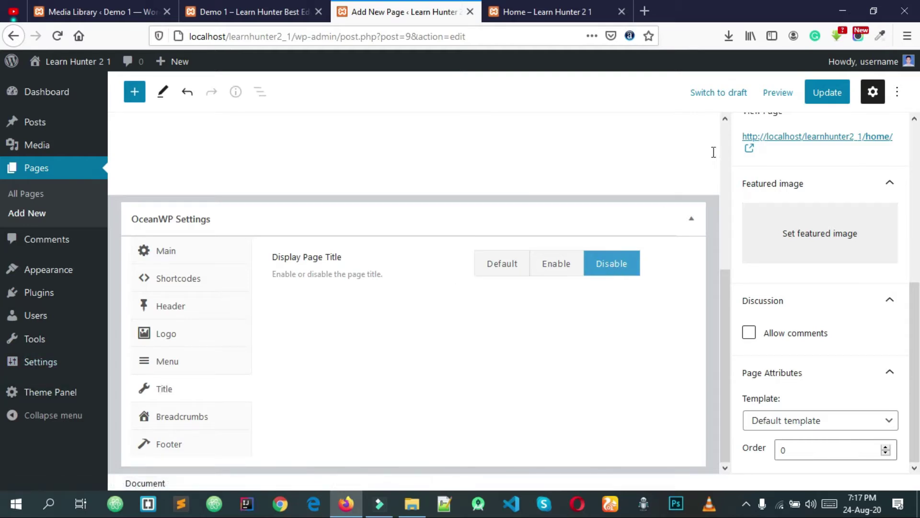
{"action": "left_click", "coordinate": [829, 102]}
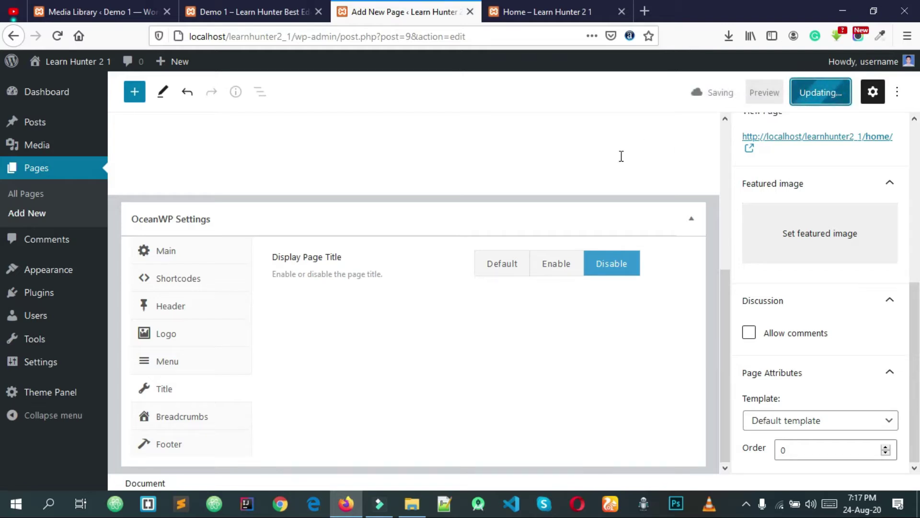
Reload the live Home page to check the hidden title and compare it with the OceanWP layout settings.
{"action": "left_click", "coordinate": [558, 6]}
{"action": "right_click", "coordinate": [481, 174]}
{"action": "left_click", "coordinate": [576, 188]}
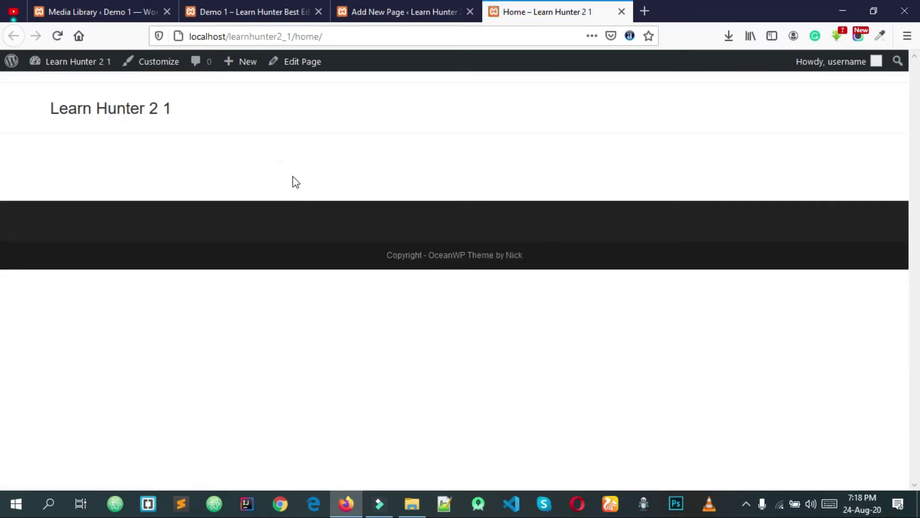
{"action": "left_click", "coordinate": [405, 12]}
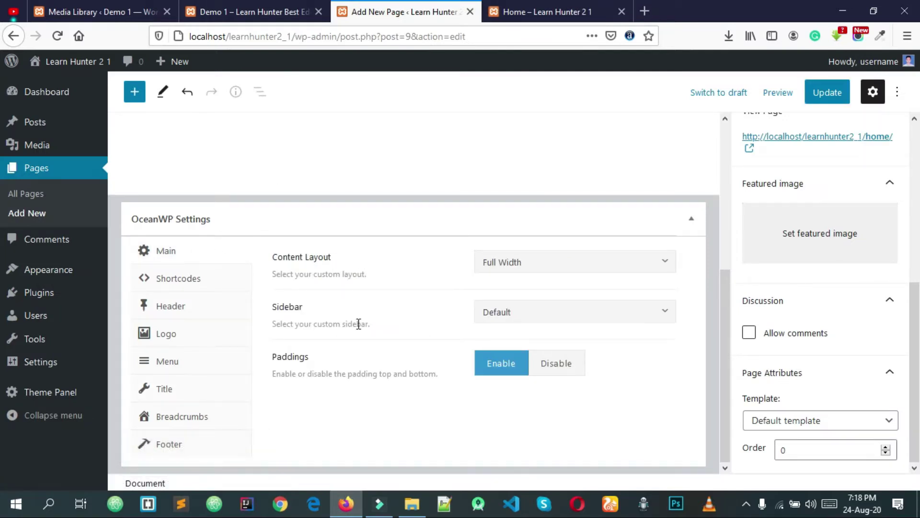
{"action": "left_click", "coordinate": [541, 11]}
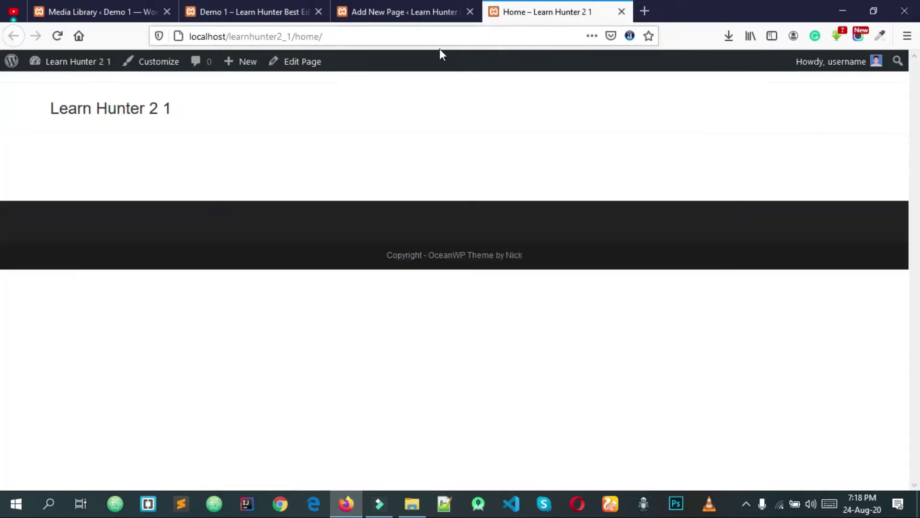
Compare the demo site's home page with the new Home page's OceanWP main settings and live view.
{"action": "left_click", "coordinate": [259, 12]}
{"action": "scroll", "coordinate": [289, 234], "scroll_direction": "down", "scroll_amount": 10}
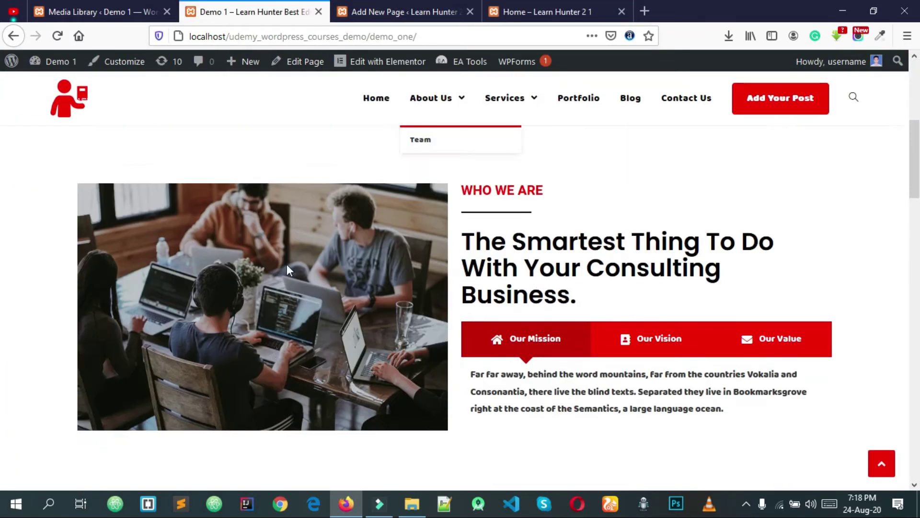
{"action": "scroll", "coordinate": [322, 277], "scroll_direction": "up", "scroll_amount": 10}
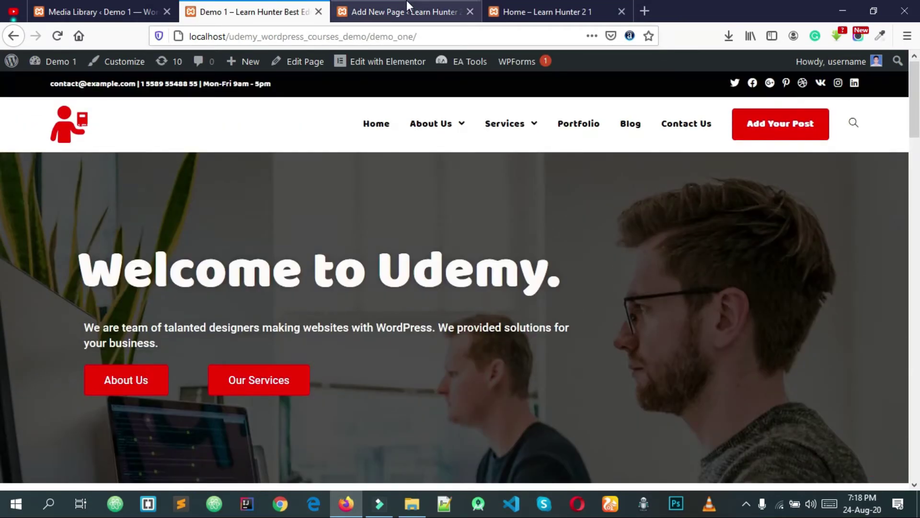
{"action": "left_click", "coordinate": [406, 12]}
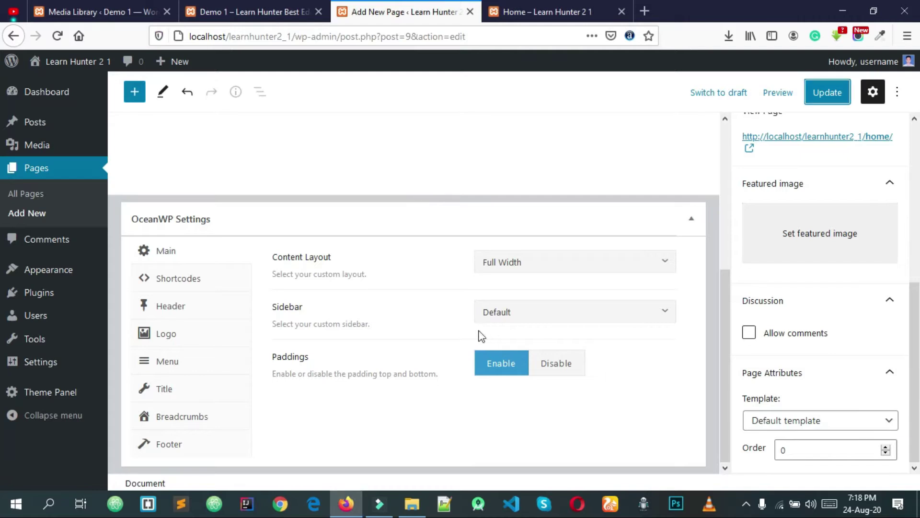
{"action": "left_click", "coordinate": [545, 4]}
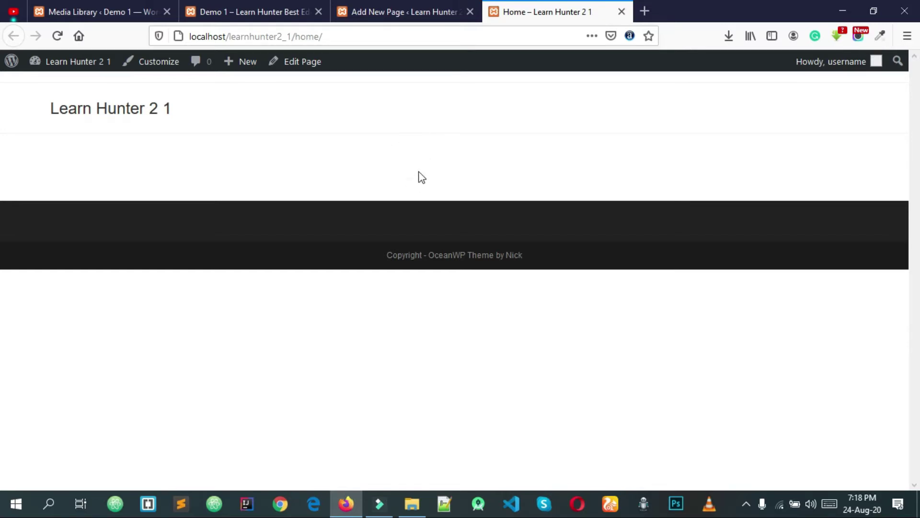
Disable Paddings in the Home page's OceanWP main settings and update the page.
{"action": "left_click", "coordinate": [407, 9]}
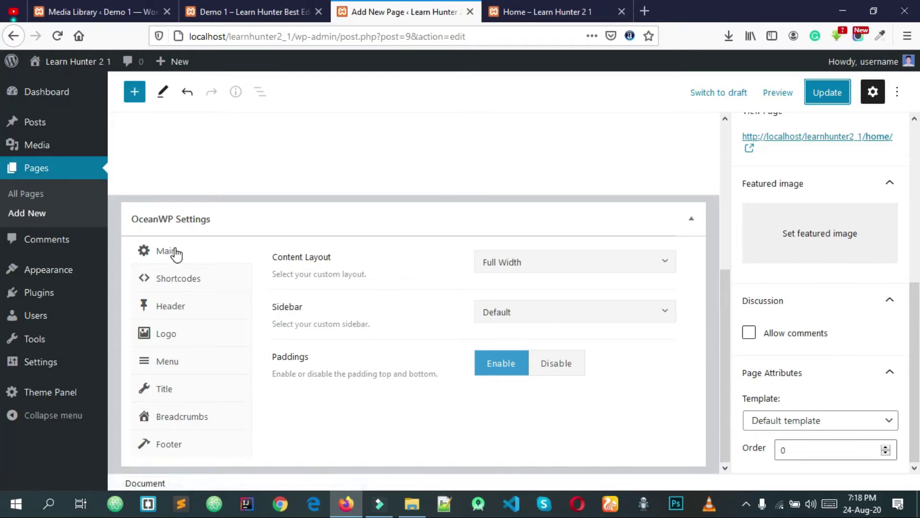
{"action": "double_click", "coordinate": [274, 360]}
{"action": "left_click", "coordinate": [332, 359]}
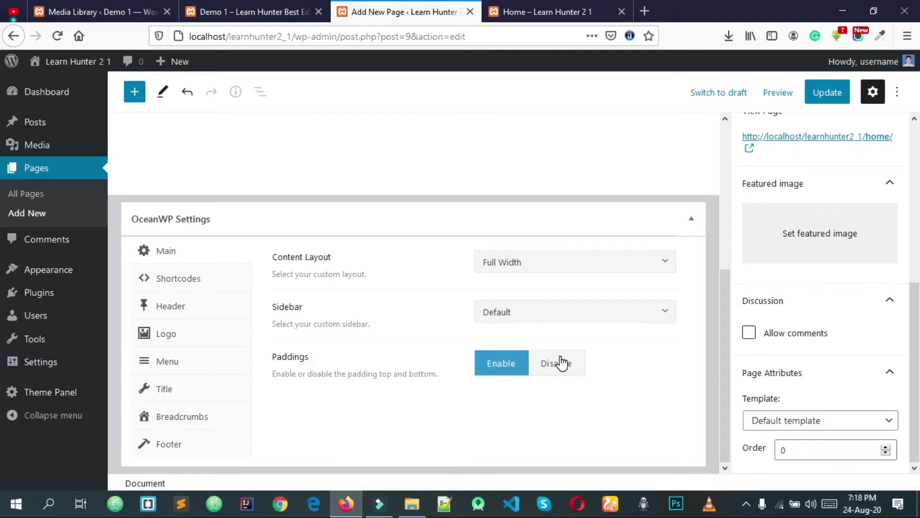
{"action": "left_click", "coordinate": [556, 369]}
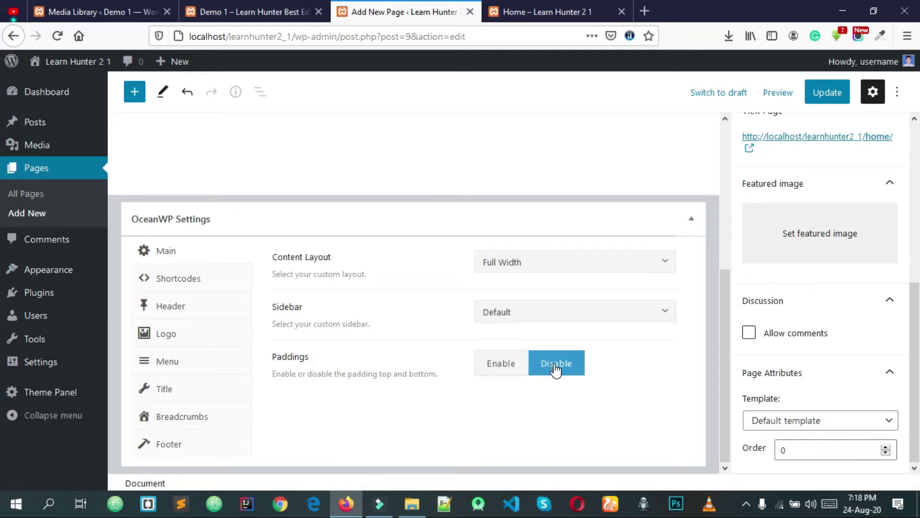
{"action": "left_click", "coordinate": [834, 95]}
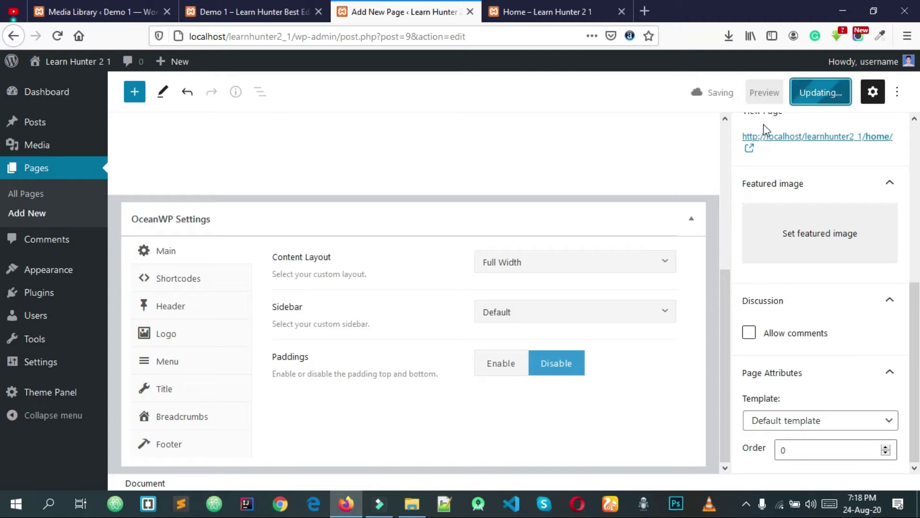
Reload the live Home page to check the effect of disabling the content padding.
{"action": "left_click", "coordinate": [527, 10]}
{"action": "right_click", "coordinate": [410, 127]}
{"action": "left_click", "coordinate": [503, 138]}
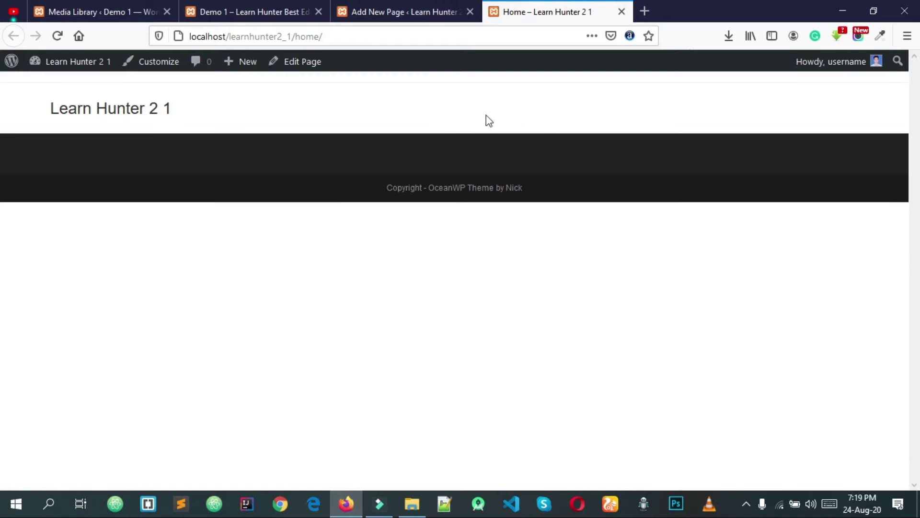
Compare the demo site's section layout with the Home page's OceanWP settings and its live view.
{"action": "left_click", "coordinate": [433, 3]}
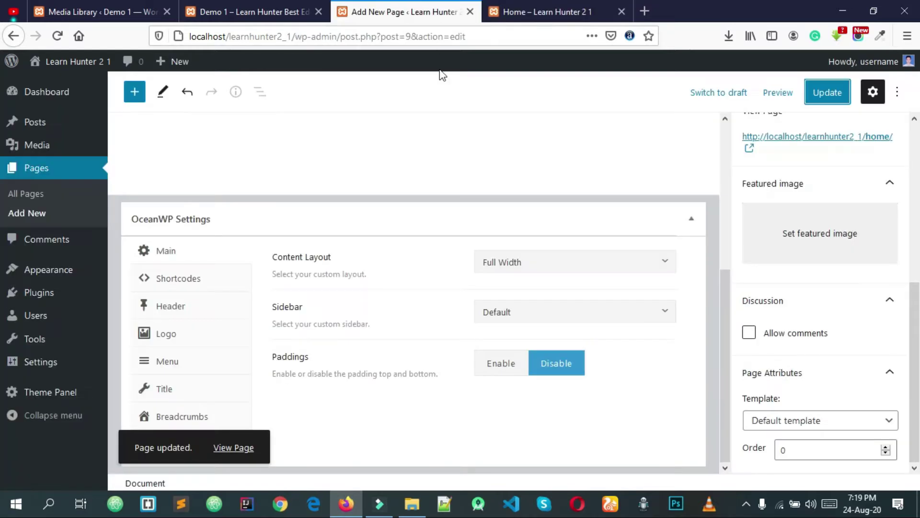
{"action": "left_click", "coordinate": [257, 4]}
{"action": "scroll", "coordinate": [241, 253], "scroll_direction": "down", "scroll_amount": 5}
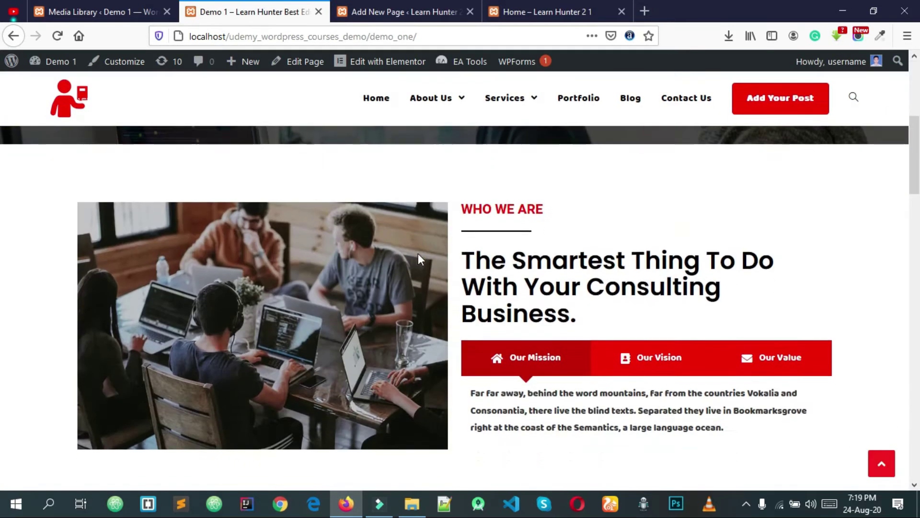
{"action": "scroll", "coordinate": [418, 253], "scroll_direction": "up", "scroll_amount": 3}
{"action": "left_click", "coordinate": [422, 12]}
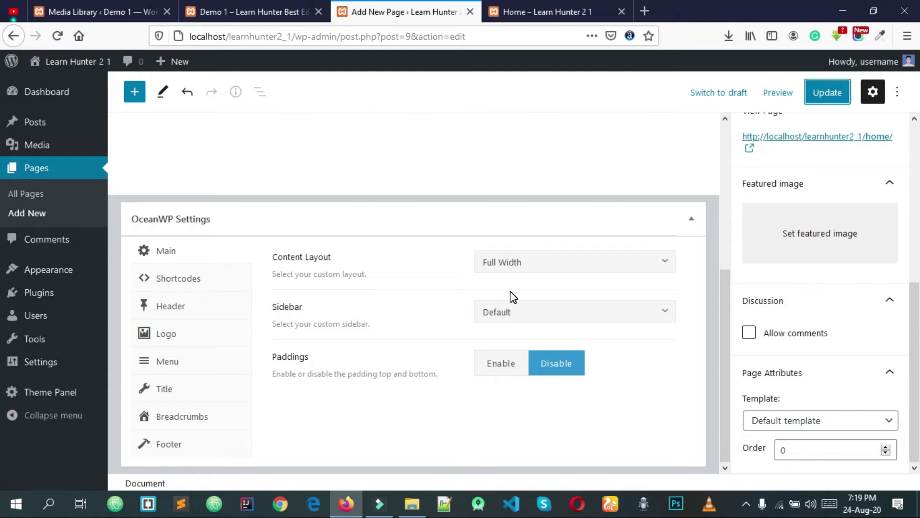
{"action": "left_click", "coordinate": [546, 12]}
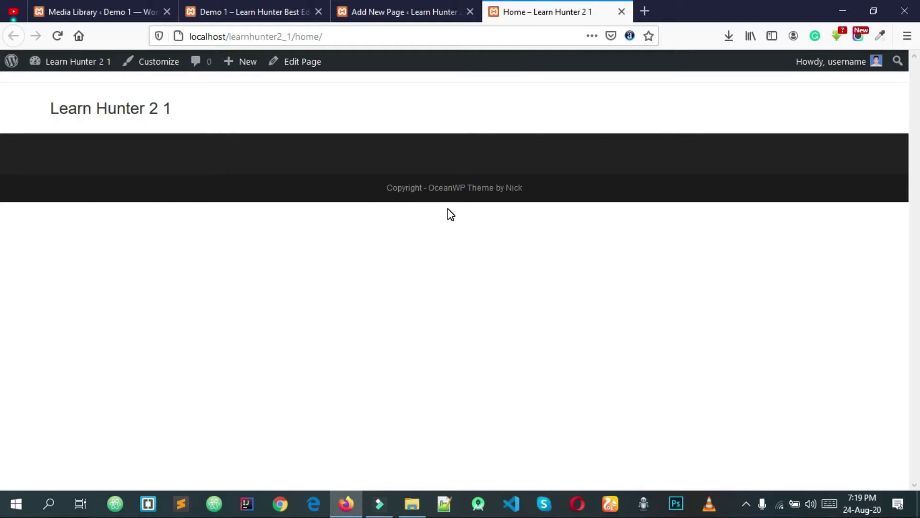
Go from the Home page editor to the plugins area and open the page for adding new plugins.
{"action": "left_click", "coordinate": [438, 11]}
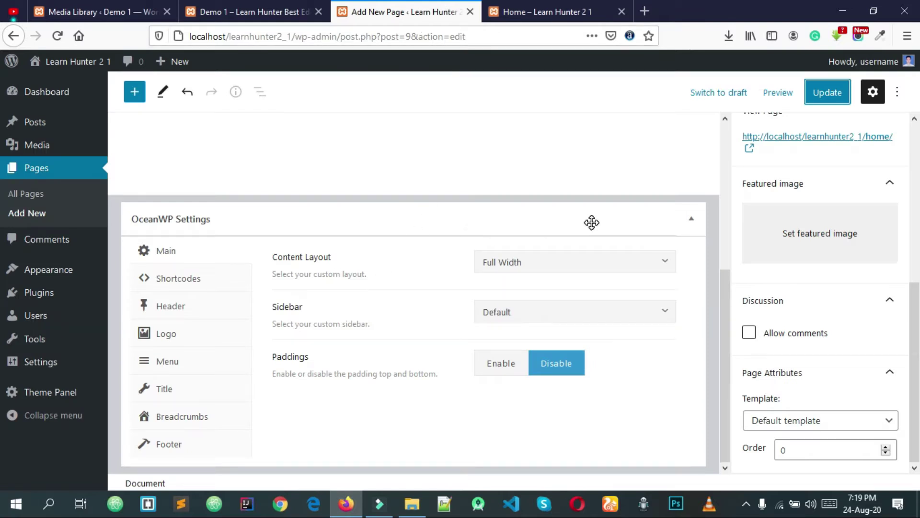
{"action": "mouse_move", "coordinate": [46, 293]}
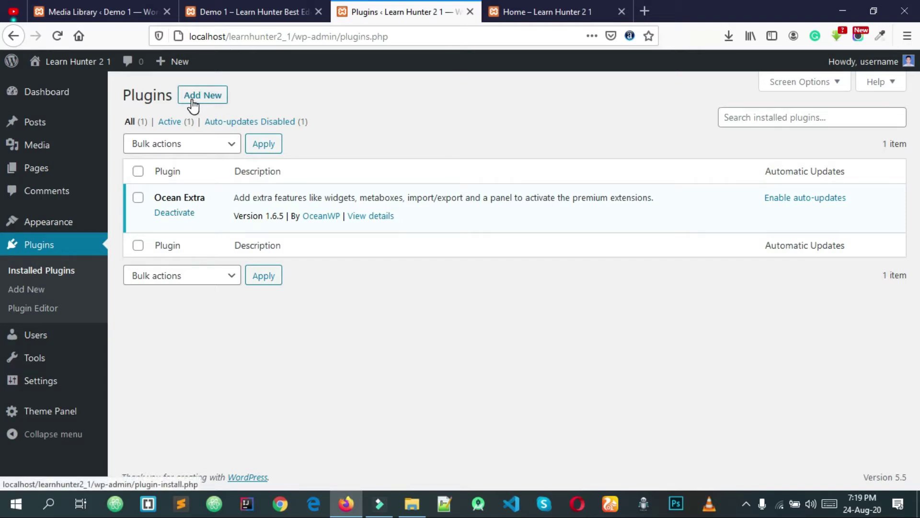
{"action": "left_click", "coordinate": [29, 290]}
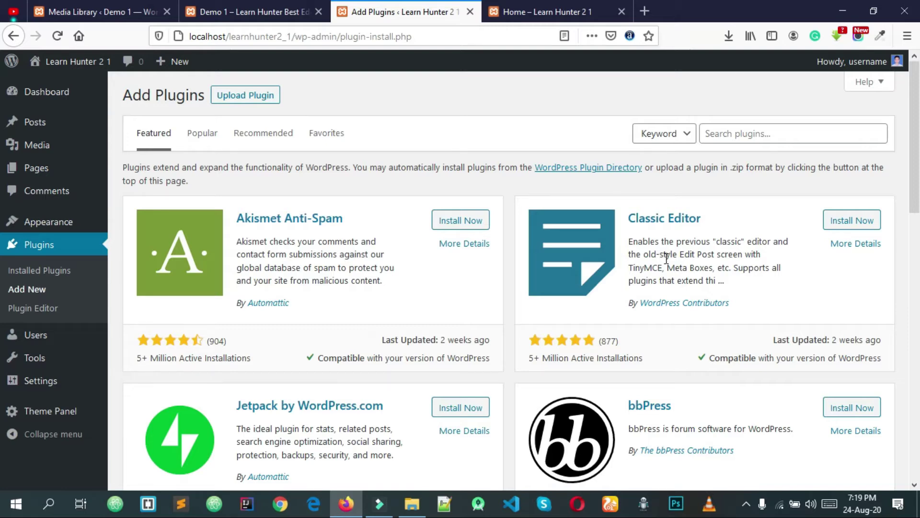
{"action": "left_click", "coordinate": [728, 134]}
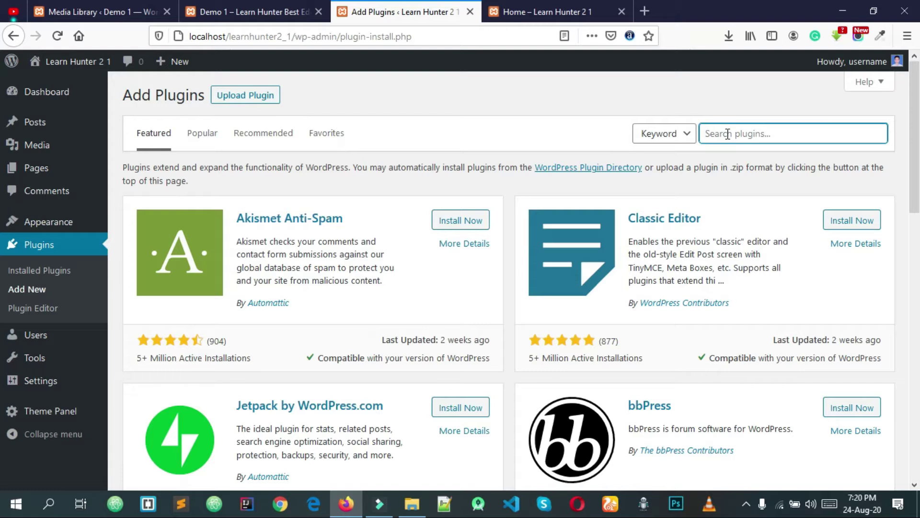
{"action": "left_click", "coordinate": [721, 99]}
{"action": "left_click", "coordinate": [743, 139]}
{"action": "left_click", "coordinate": [771, 167]}
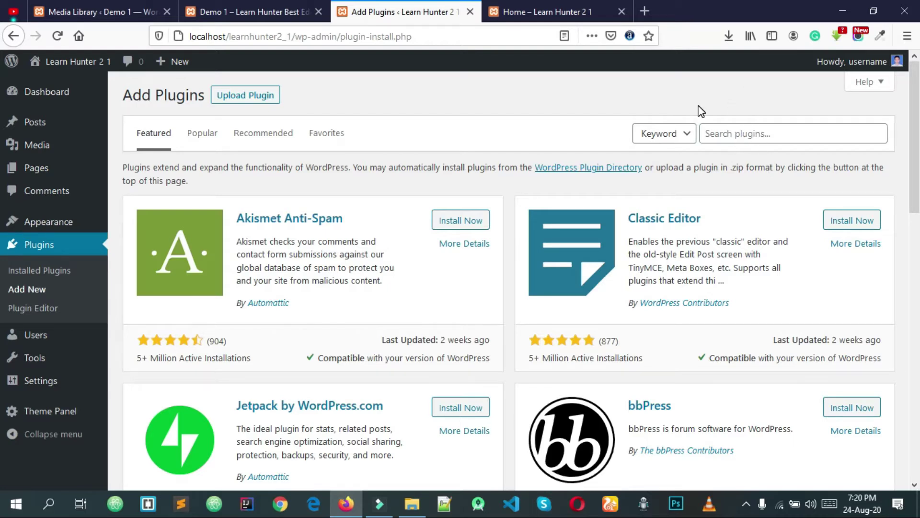
{"action": "left_click", "coordinate": [730, 136]}
{"action": "left_click", "coordinate": [724, 122]}
Choose elementor.2.9.14.zip from the beginner guide's Plugin folder under sources as the plugin file to upload.
{"action": "left_click", "coordinate": [241, 98]}
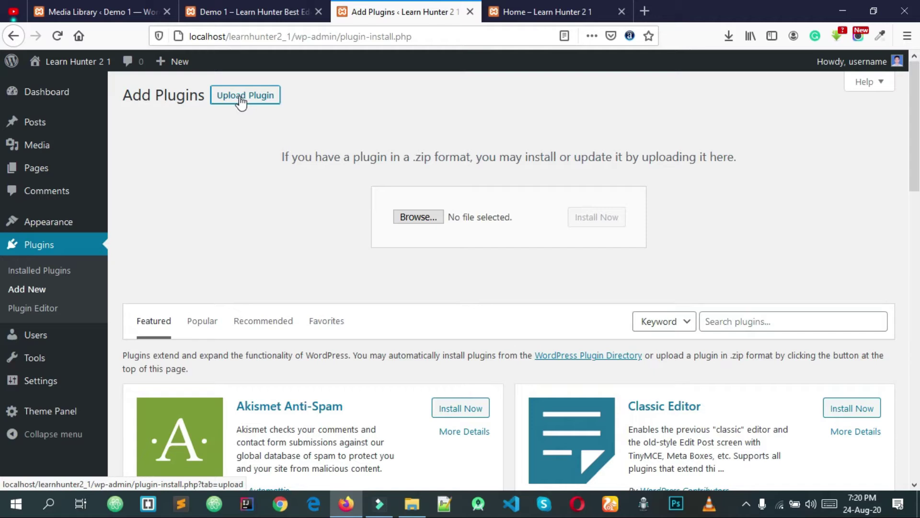
{"action": "left_click", "coordinate": [419, 218]}
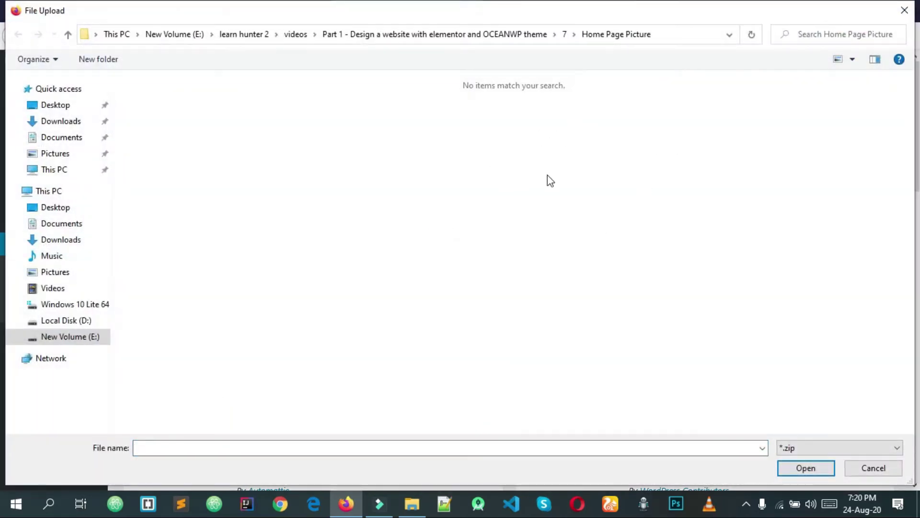
{"action": "left_click", "coordinate": [471, 41]}
{"action": "left_click", "coordinate": [439, 205]}
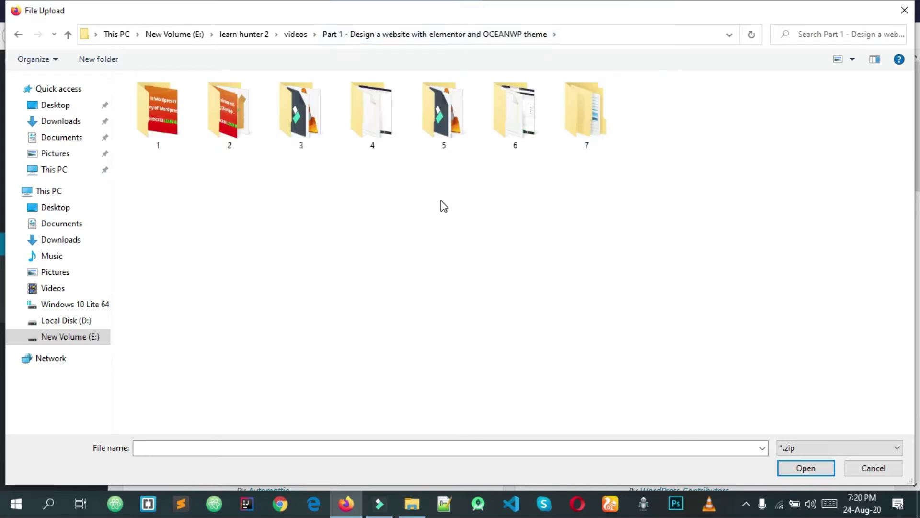
{"action": "left_click", "coordinate": [298, 35]}
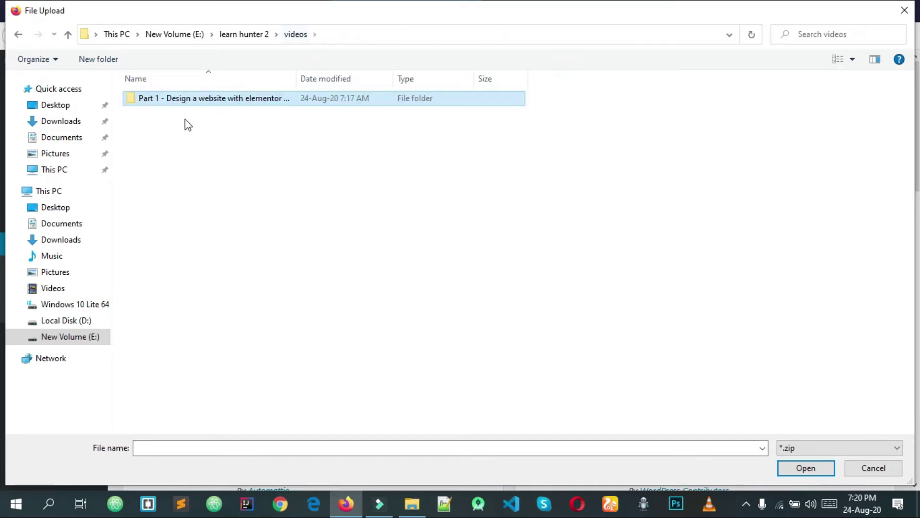
{"action": "left_click", "coordinate": [244, 33]}
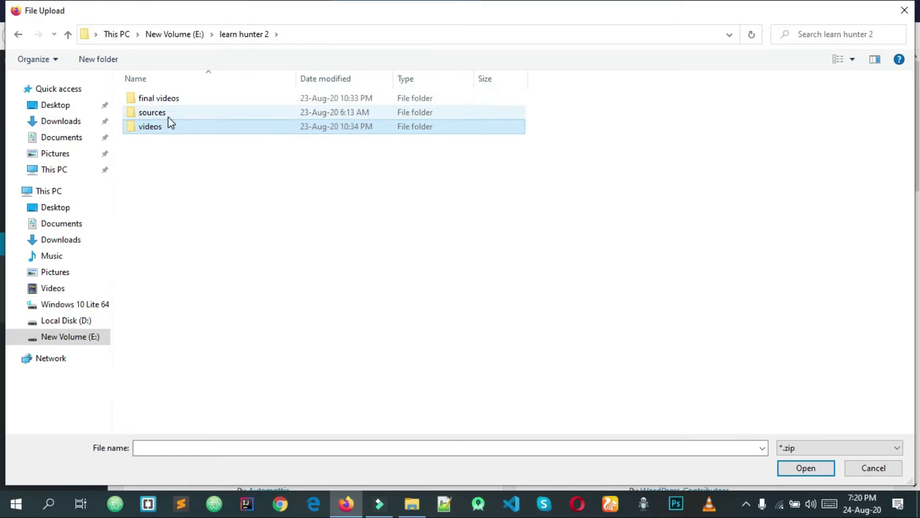
{"action": "double_click", "coordinate": [169, 114]}
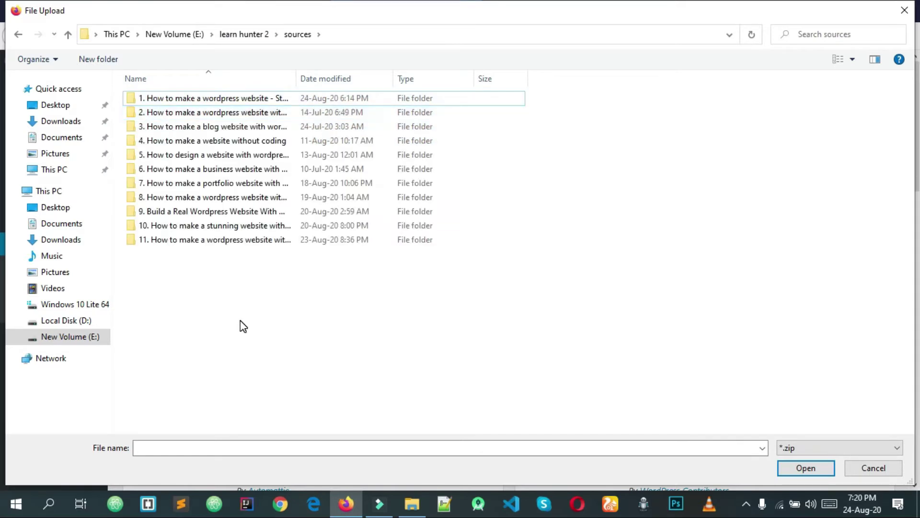
{"action": "double_click", "coordinate": [249, 101]}
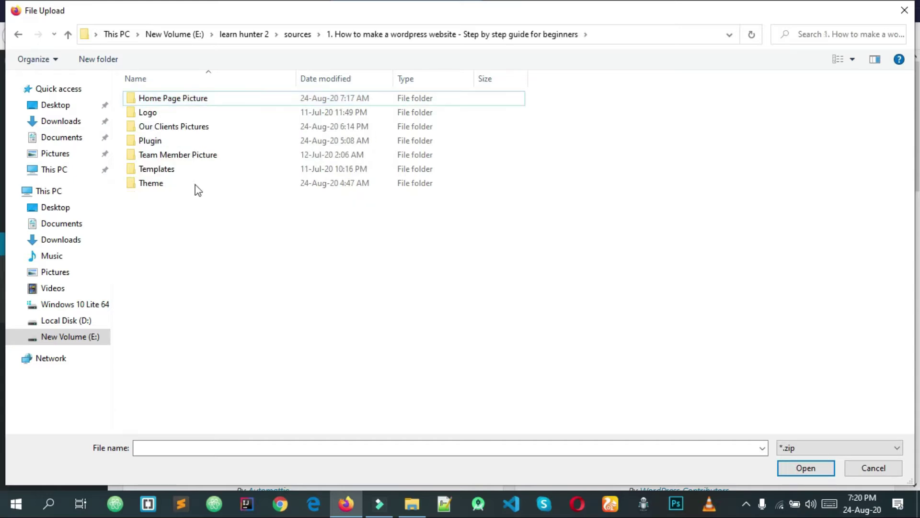
{"action": "left_click", "coordinate": [185, 144]}
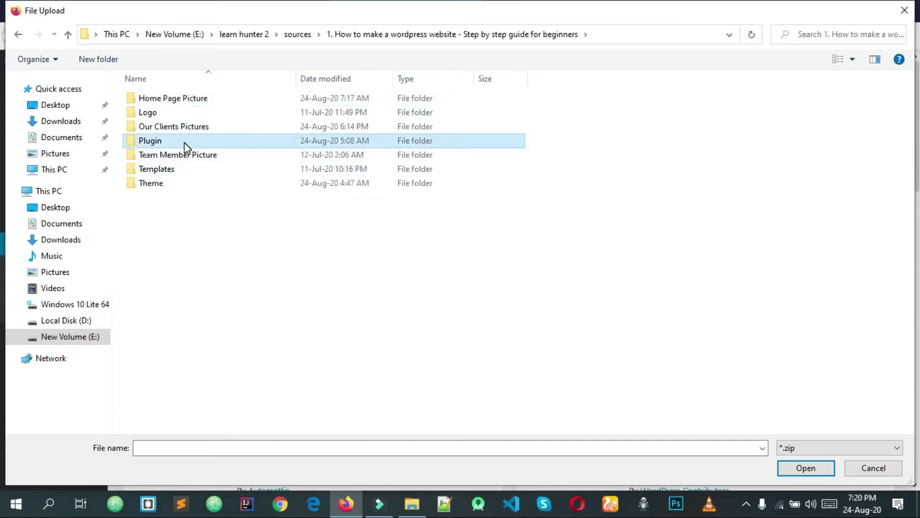
{"action": "double_click", "coordinate": [185, 144]}
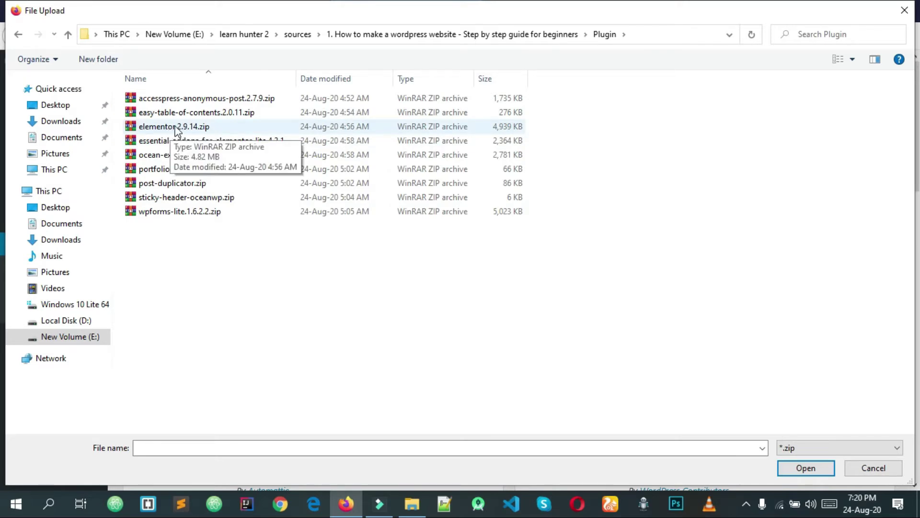
{"action": "left_click", "coordinate": [181, 126]}
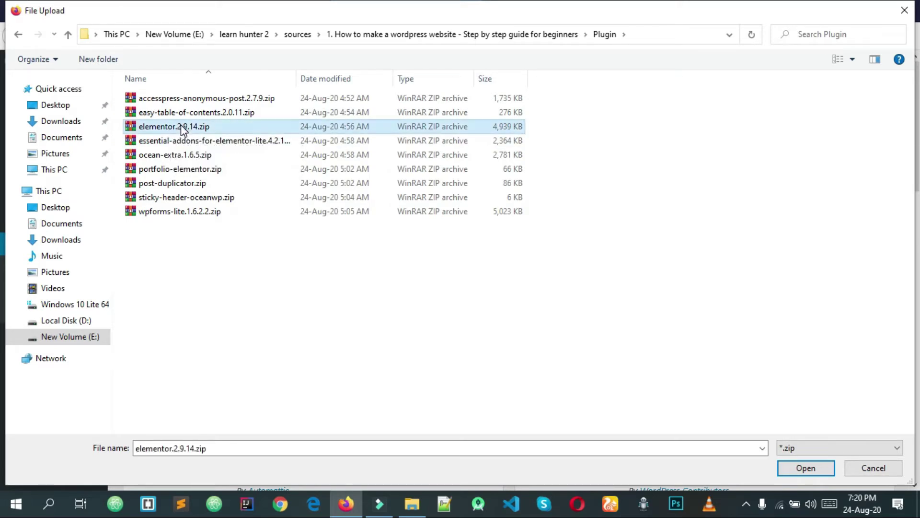
{"action": "left_click", "coordinate": [807, 469]}
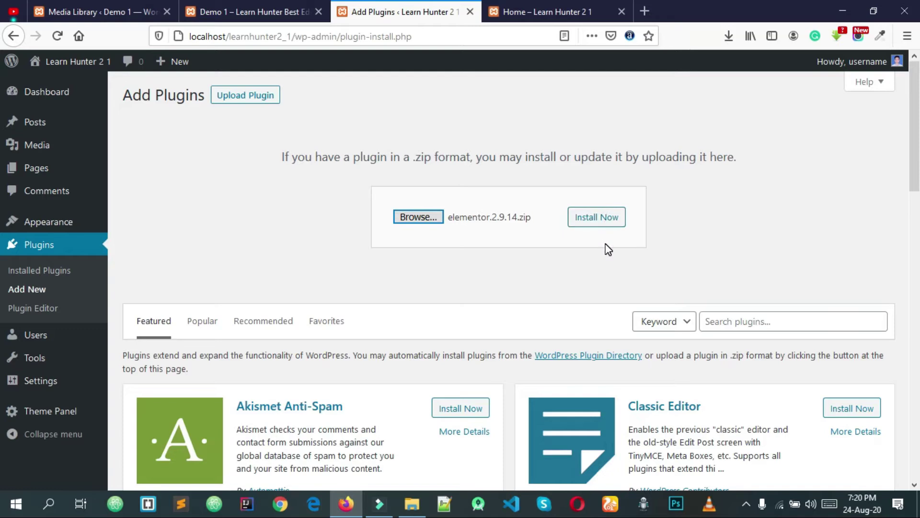
Reload the Add Plugins page to discard the chosen upload file.
{"action": "left_click", "coordinate": [537, 269]}
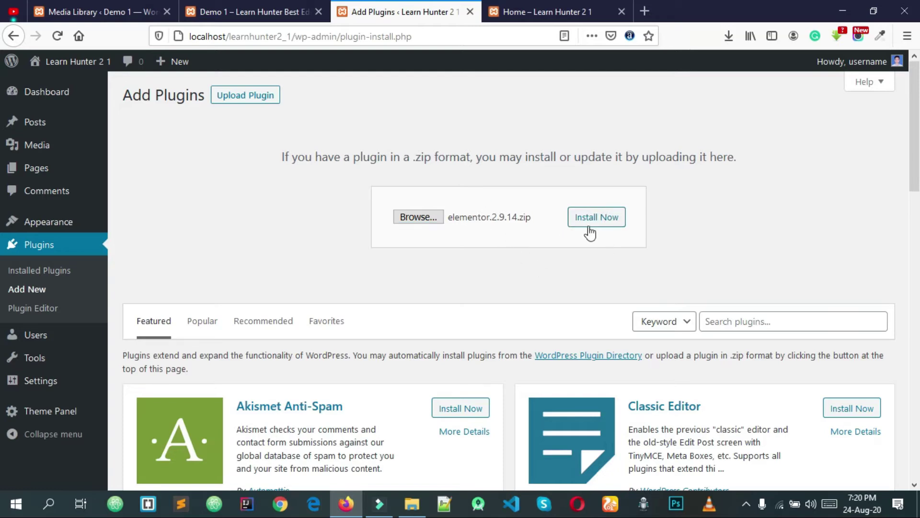
{"action": "right_click", "coordinate": [577, 273]}
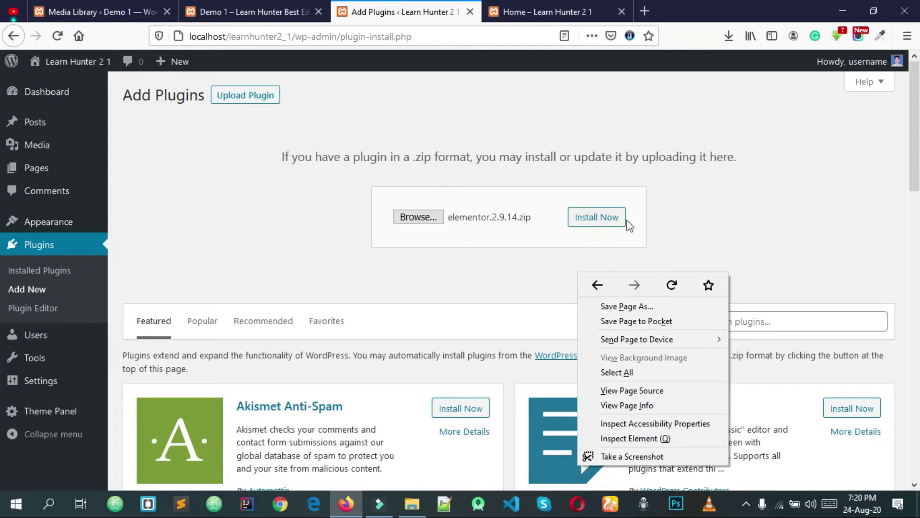
{"action": "left_click", "coordinate": [663, 278]}
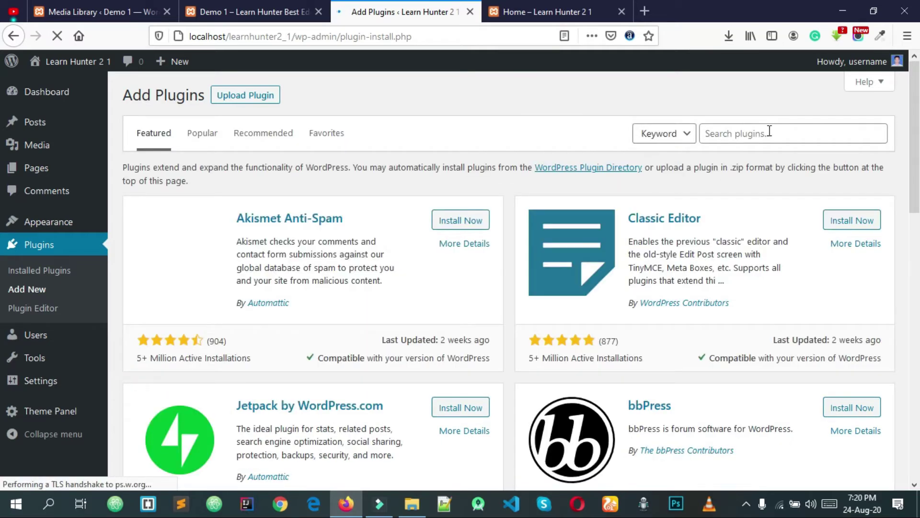
Search the plugin directory for "elementor" and examine the Elementor Page Builder entry.
{"action": "left_click", "coordinate": [769, 131]}
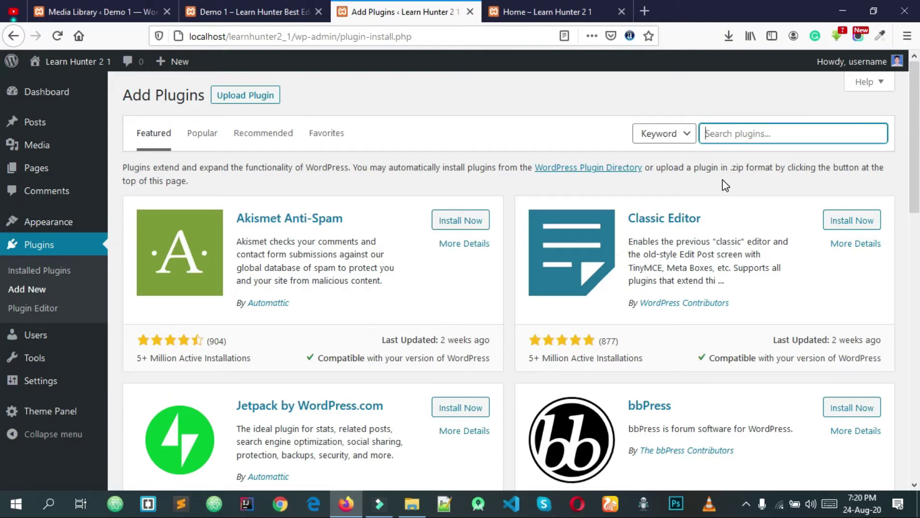
{"action": "type", "text": "elementor"}
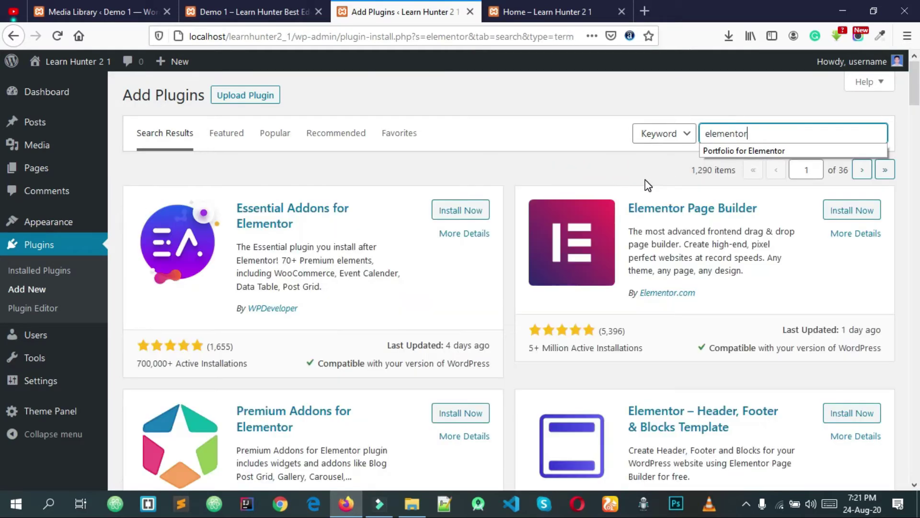
{"action": "triple_click", "coordinate": [742, 252]}
{"action": "left_click", "coordinate": [774, 259]}
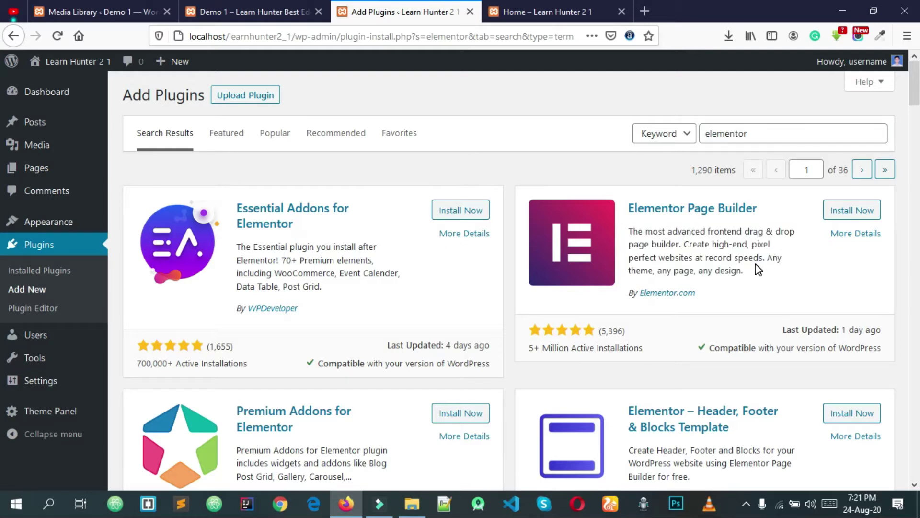
Examine the Elementor Page Builder entry's description, last update, rating and active installations in the plugin search results.
{"action": "scroll", "coordinate": [755, 259], "scroll_direction": "down", "scroll_amount": 2}
{"action": "scroll", "coordinate": [767, 260], "scroll_direction": "up", "scroll_amount": 2}
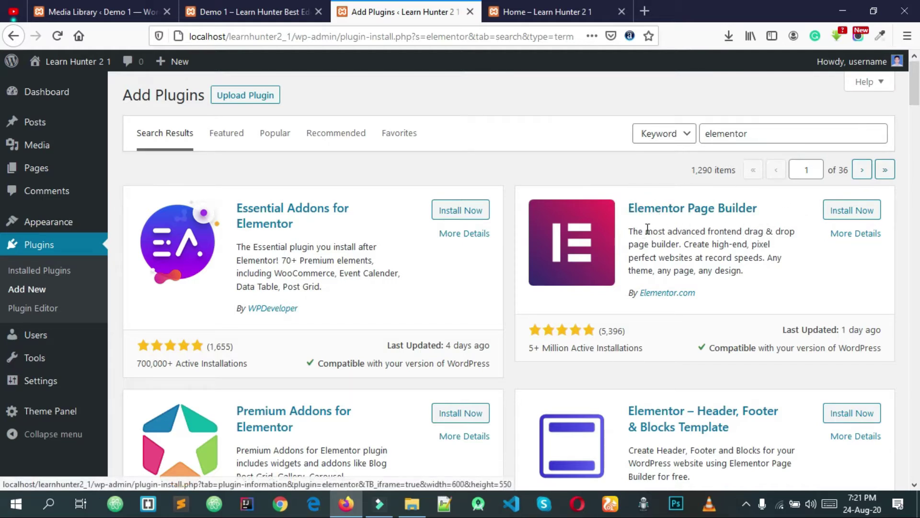
{"action": "left_click_drag", "start_coordinate": [629, 229], "coordinate": [767, 280]}
{"action": "left_click", "coordinate": [765, 275]}
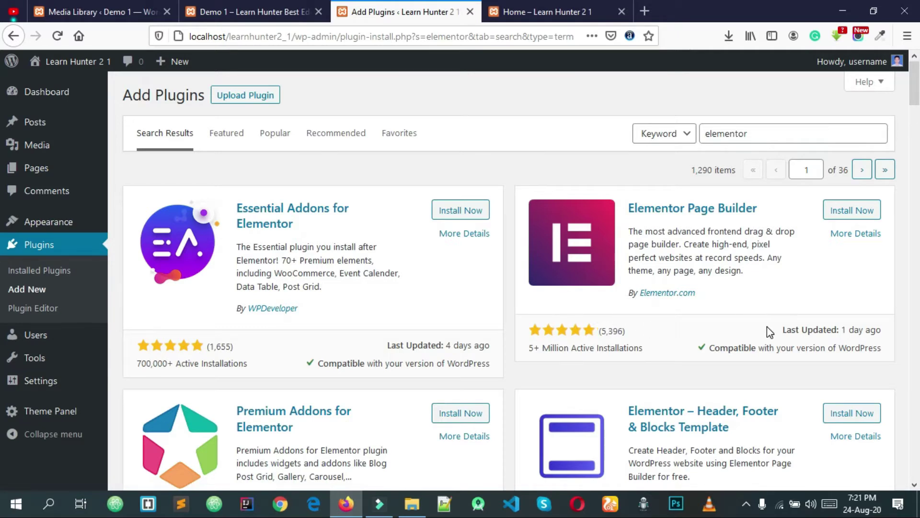
{"action": "left_click_drag", "start_coordinate": [782, 330], "coordinate": [870, 330]}
{"action": "left_click", "coordinate": [885, 331]}
{"action": "left_click_drag", "start_coordinate": [642, 348], "coordinate": [559, 363]}
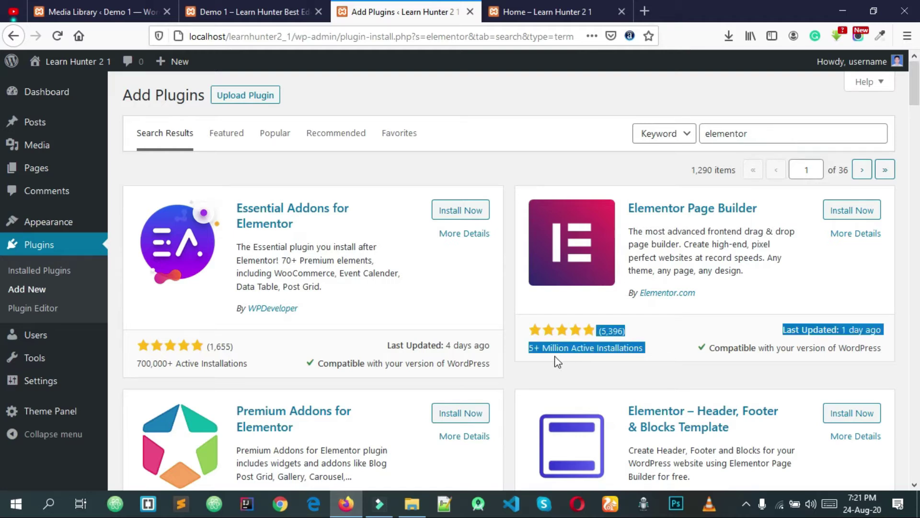
{"action": "left_click", "coordinate": [548, 350]}
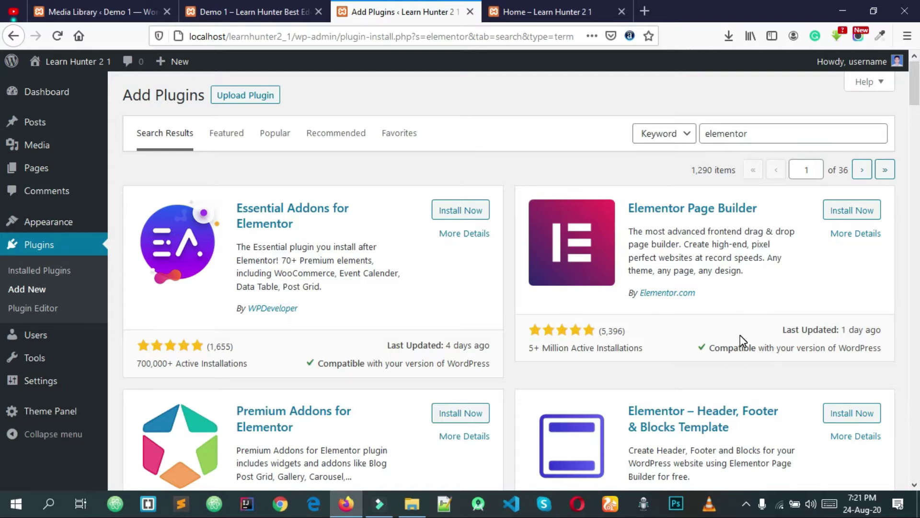
{"action": "scroll", "coordinate": [743, 341], "scroll_direction": "down", "scroll_amount": 3}
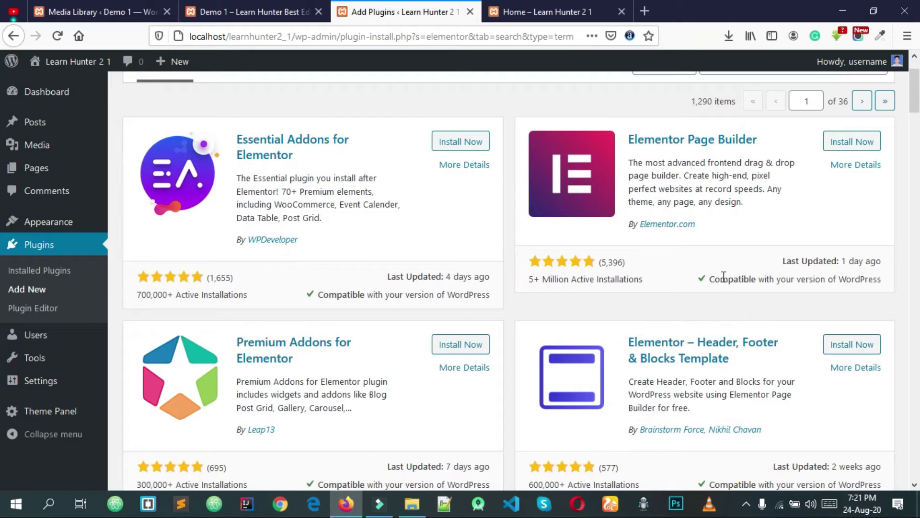
{"action": "scroll", "coordinate": [786, 279], "scroll_direction": "up", "scroll_amount": 3}
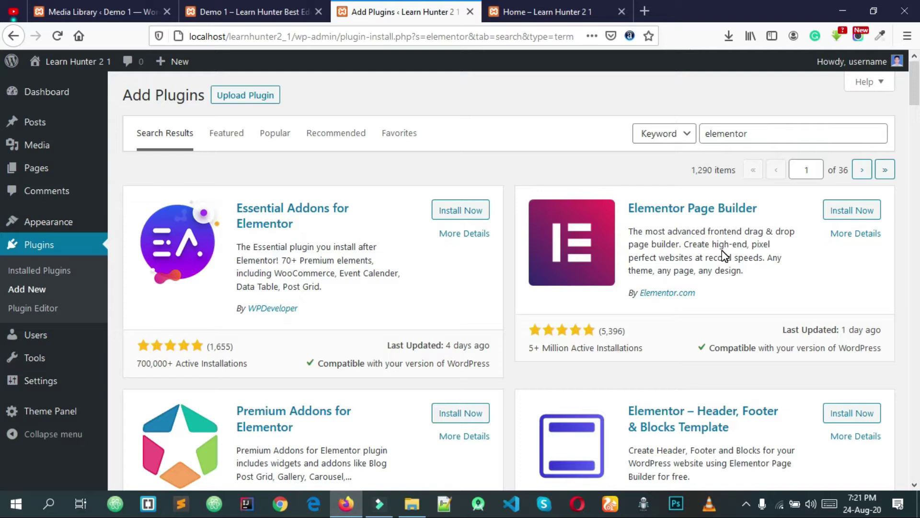
Install the Elementor Page Builder plugin and activate it from the installed plugins list.
{"action": "left_click", "coordinate": [862, 214]}
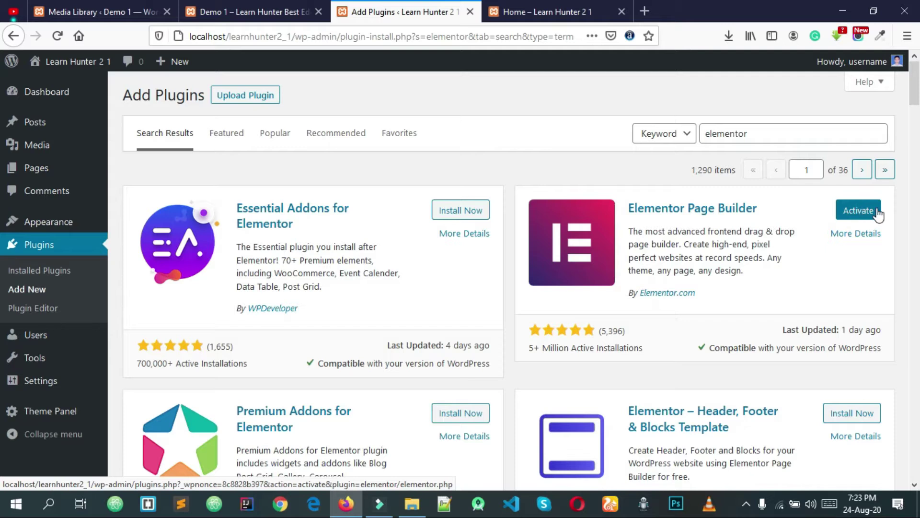
{"action": "left_click", "coordinate": [38, 275]}
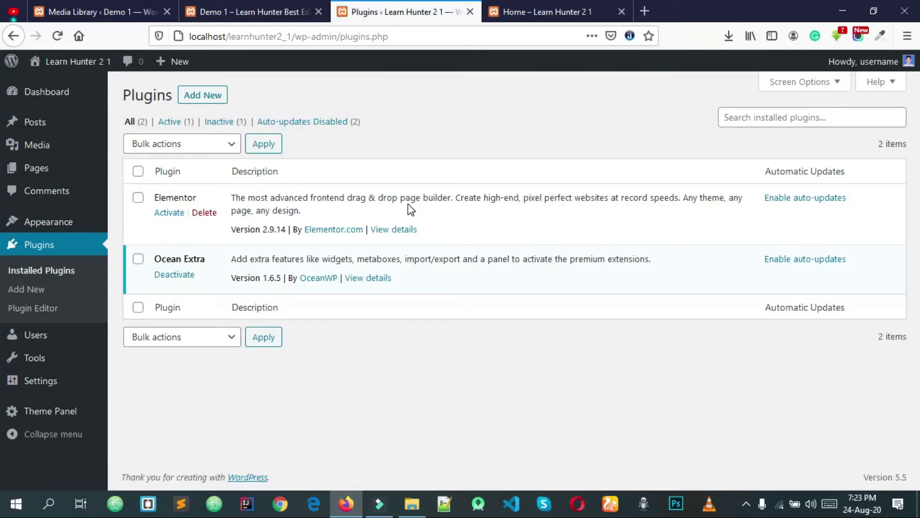
{"action": "left_click", "coordinate": [170, 215]}
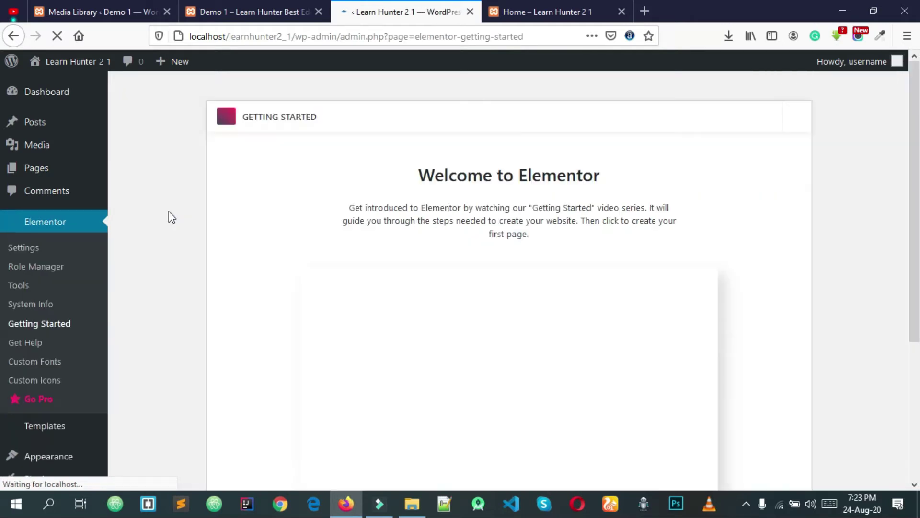
Look over Elementor's Getting Started page, including its welcome section, page creation and guide options, and the new Elementor admin entries.
{"action": "scroll", "coordinate": [364, 224], "scroll_direction": "down", "scroll_amount": 3}
{"action": "scroll", "coordinate": [364, 249], "scroll_direction": "up", "scroll_amount": 3}
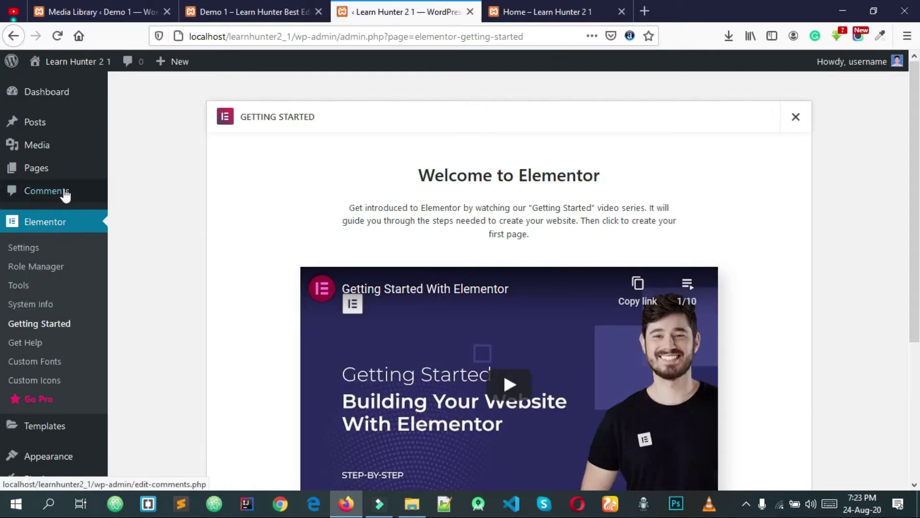
{"action": "scroll", "coordinate": [46, 225], "scroll_direction": "down", "scroll_amount": 2}
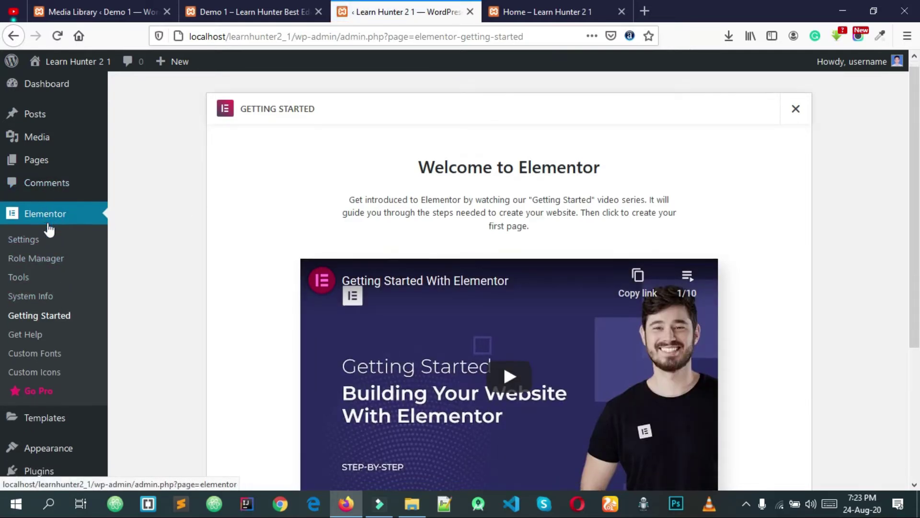
{"action": "scroll", "coordinate": [39, 242], "scroll_direction": "up", "scroll_amount": 2}
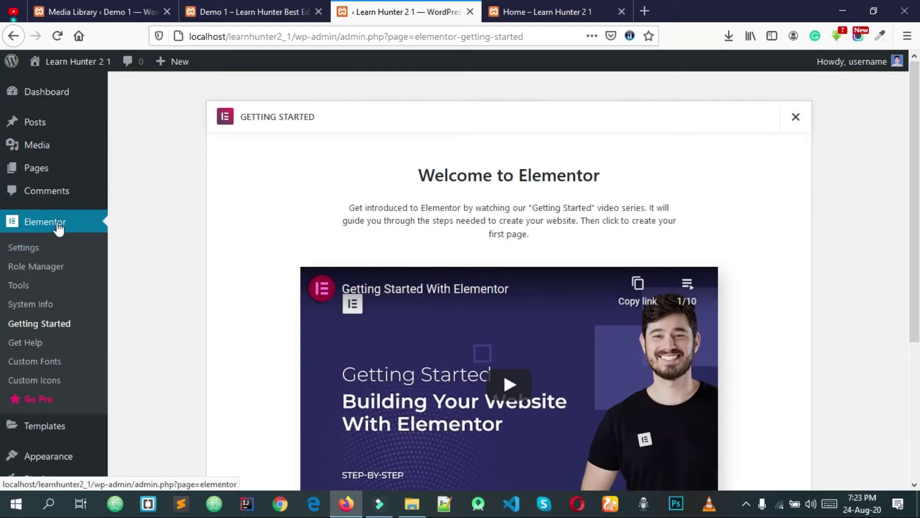
{"action": "scroll", "coordinate": [57, 228], "scroll_direction": "down", "scroll_amount": 4}
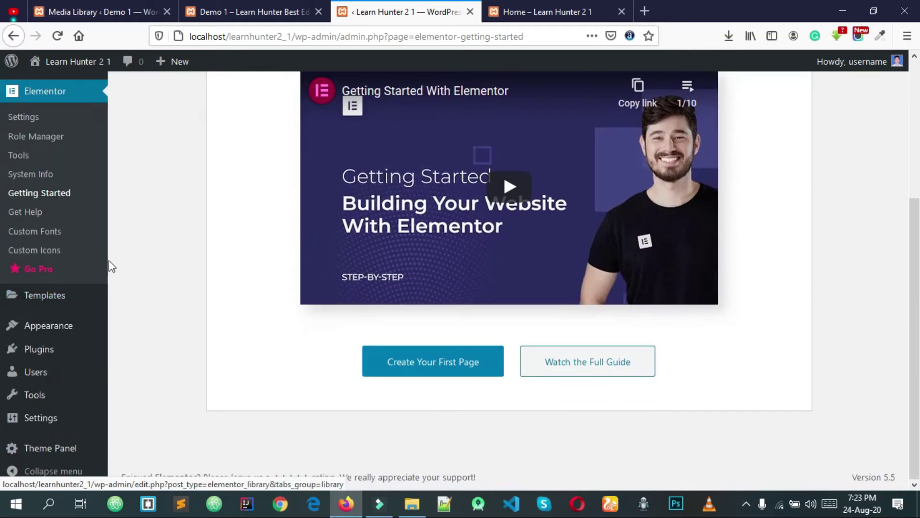
{"action": "scroll", "coordinate": [110, 263], "scroll_direction": "up", "scroll_amount": 4}
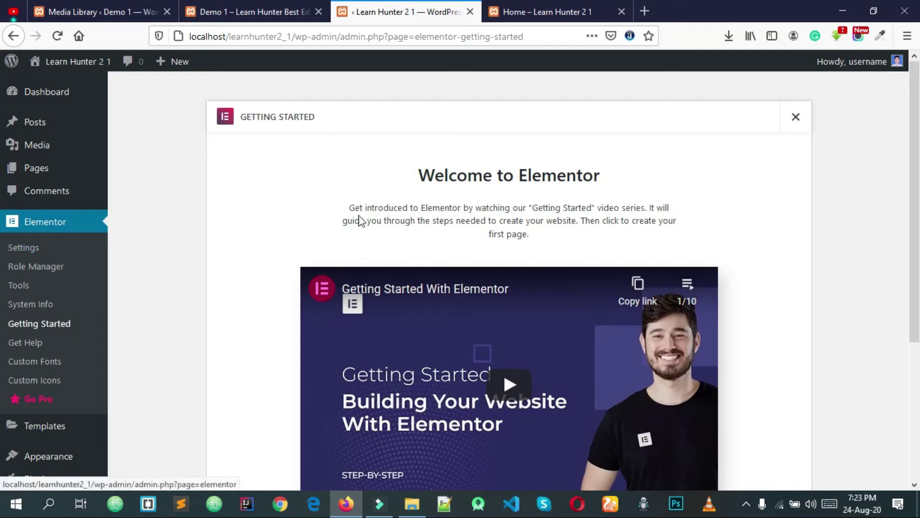
{"action": "left_click_drag", "start_coordinate": [418, 175], "coordinate": [693, 188]}
{"action": "scroll", "coordinate": [693, 189], "scroll_direction": "down", "scroll_amount": 4}
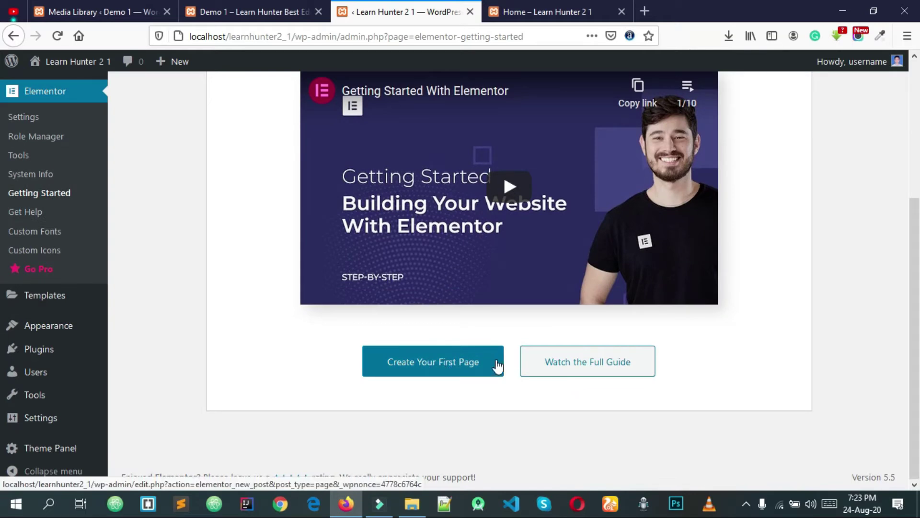
{"action": "scroll", "coordinate": [544, 369], "scroll_direction": "up", "scroll_amount": 4}
{"action": "scroll", "coordinate": [504, 357], "scroll_direction": "down", "scroll_amount": 4}
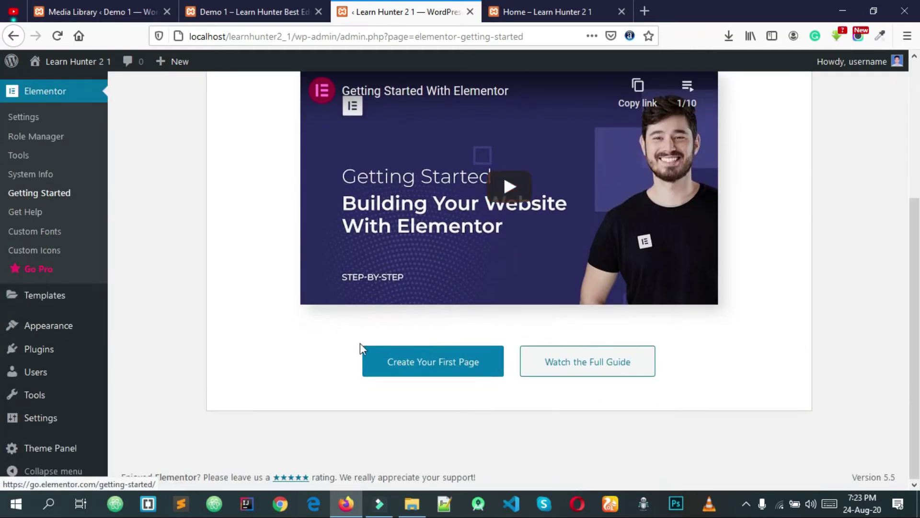
{"action": "scroll", "coordinate": [549, 362], "scroll_direction": "up", "scroll_amount": 4}
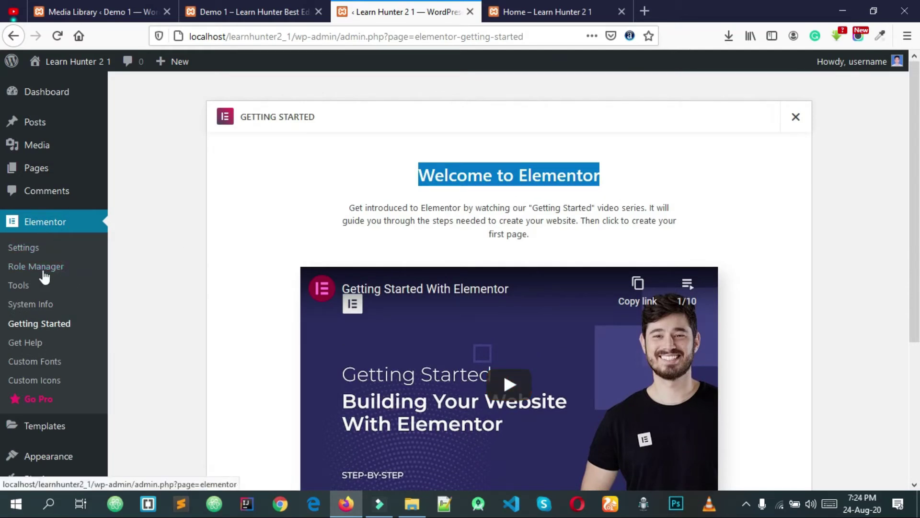
Examine the Templates options that Elementor added to the WordPress admin alongside its own section.
{"action": "scroll", "coordinate": [34, 324], "scroll_direction": "down", "scroll_amount": 4}
{"action": "scroll", "coordinate": [36, 269], "scroll_direction": "up", "scroll_amount": 4}
{"action": "scroll", "coordinate": [44, 286], "scroll_direction": "down", "scroll_amount": 4}
{"action": "mouse_move", "coordinate": [46, 294]}
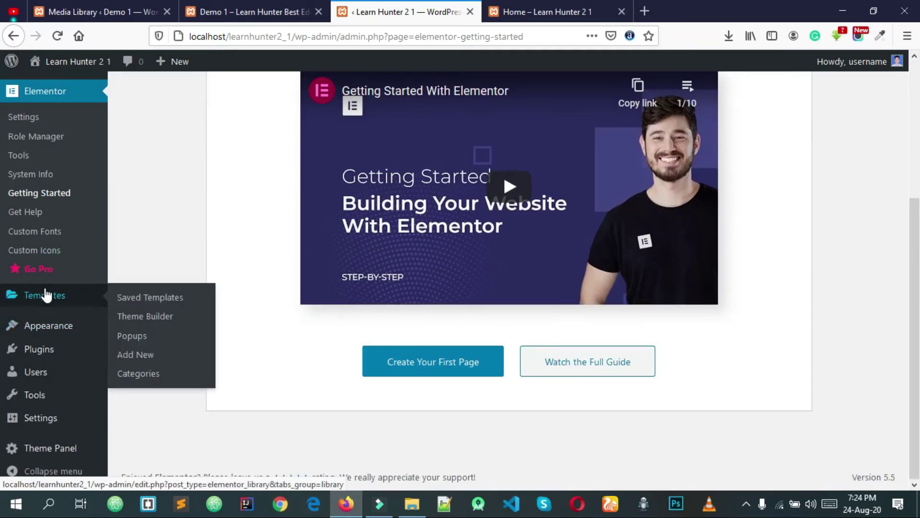
{"action": "scroll", "coordinate": [45, 294], "scroll_direction": "up", "scroll_amount": 4}
{"action": "scroll", "coordinate": [19, 295], "scroll_direction": "down", "scroll_amount": 1}
{"action": "scroll", "coordinate": [19, 295], "scroll_direction": "up", "scroll_amount": 1}
{"action": "left_click", "coordinate": [402, 188]}
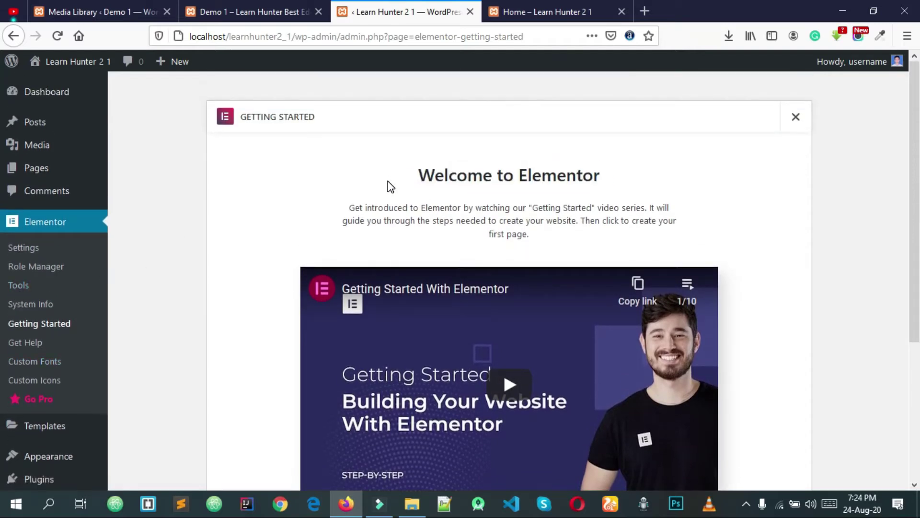
{"action": "scroll", "coordinate": [400, 205], "scroll_direction": "down", "scroll_amount": 3}
{"action": "scroll", "coordinate": [405, 205], "scroll_direction": "up", "scroll_amount": 3}
Open the Home page from the site's pages list and start editing it with Elementor.
{"action": "left_click", "coordinate": [46, 168]}
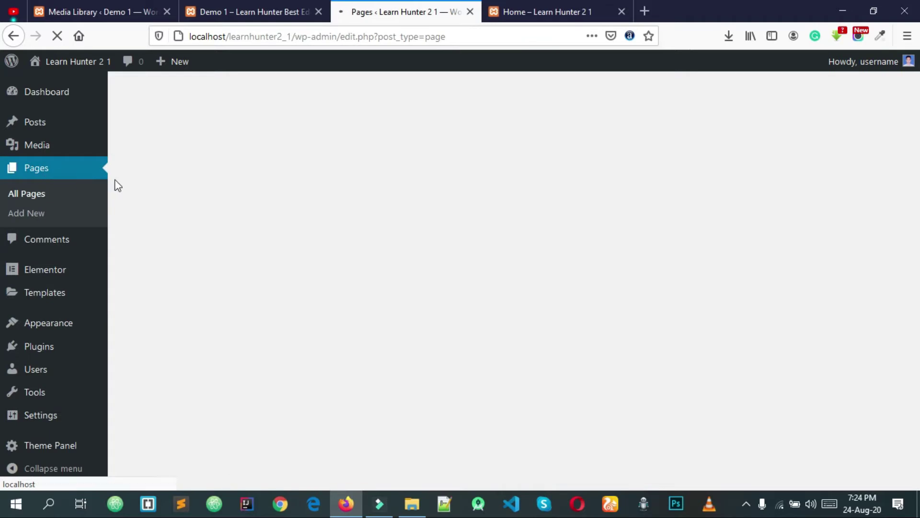
{"action": "left_click", "coordinate": [164, 199]}
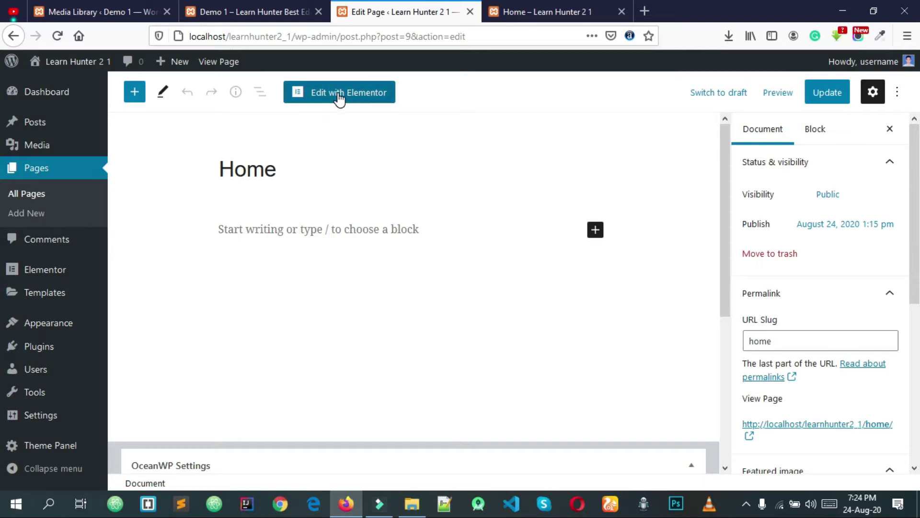
{"action": "left_click", "coordinate": [339, 96]}
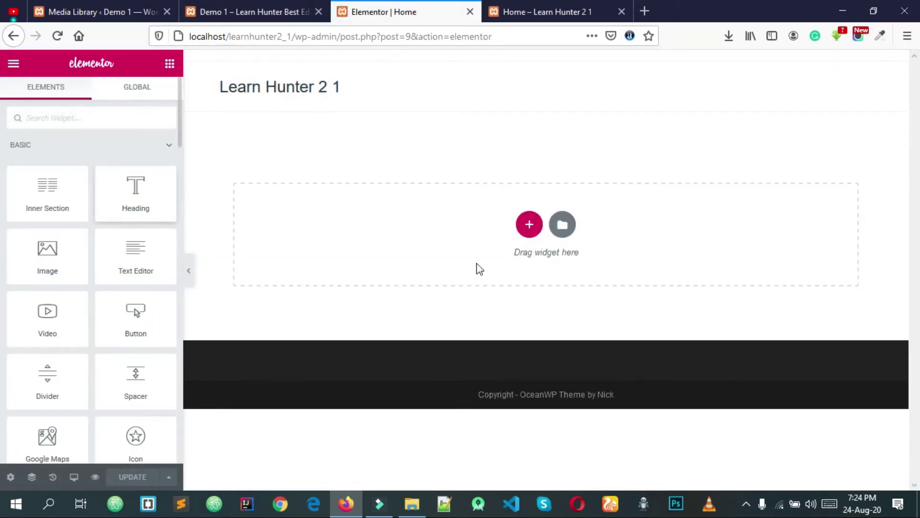
Look through Elementor's Basic, Pro and General widget categories and return to the start of the widget list.
{"action": "scroll", "coordinate": [88, 216], "scroll_direction": "down", "scroll_amount": 2}
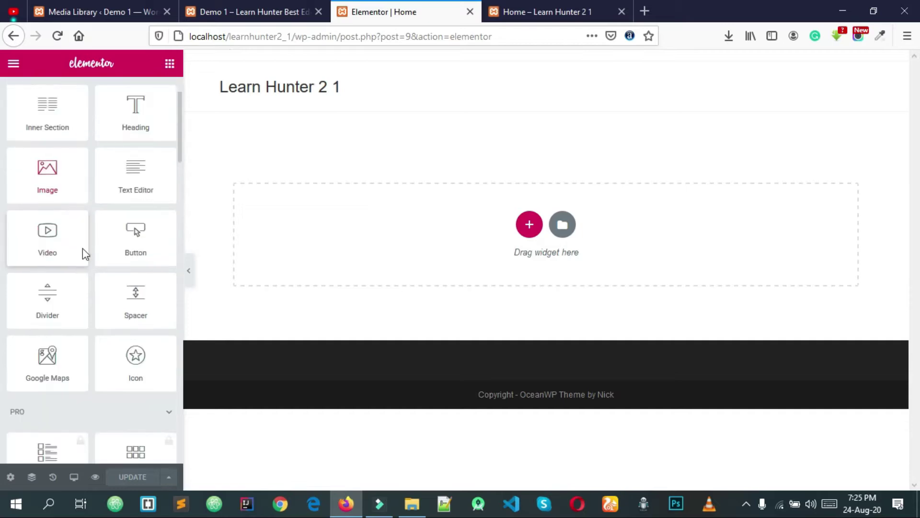
{"action": "scroll", "coordinate": [76, 254], "scroll_direction": "up", "scroll_amount": 1}
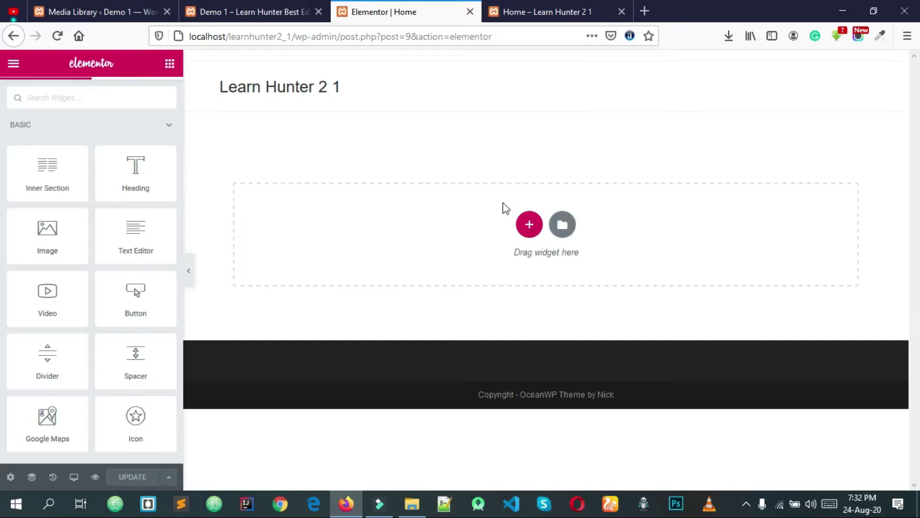
{"action": "scroll", "coordinate": [105, 322], "scroll_direction": "down", "scroll_amount": 2}
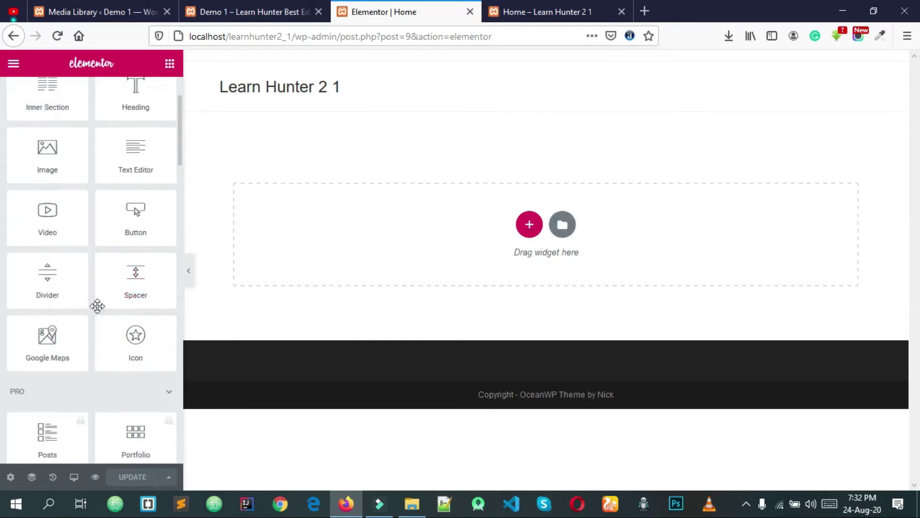
{"action": "scroll", "coordinate": [96, 304], "scroll_direction": "up", "scroll_amount": 3}
{"action": "scroll", "coordinate": [79, 189], "scroll_direction": "down", "scroll_amount": 1}
{"action": "scroll", "coordinate": [79, 190], "scroll_direction": "up", "scroll_amount": 1}
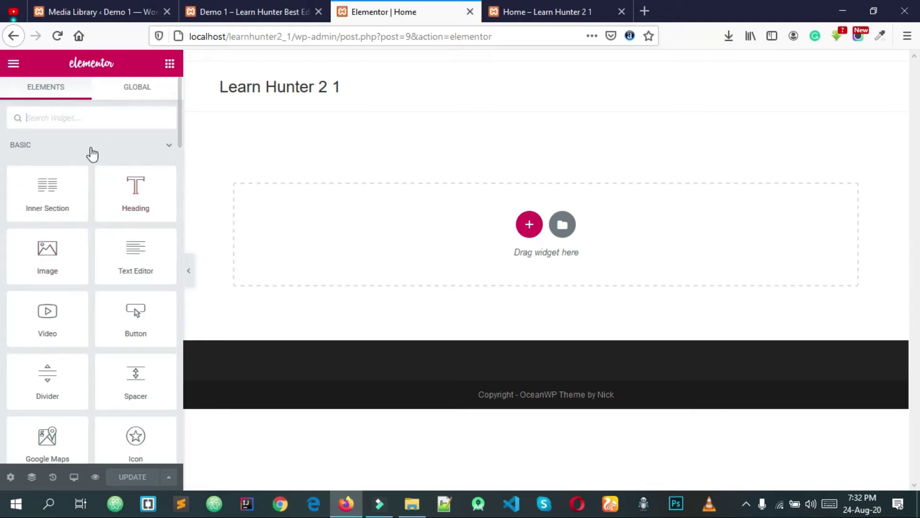
{"action": "scroll", "coordinate": [110, 248], "scroll_direction": "down", "scroll_amount": 2}
{"action": "scroll", "coordinate": [110, 248], "scroll_direction": "down", "scroll_amount": 12}
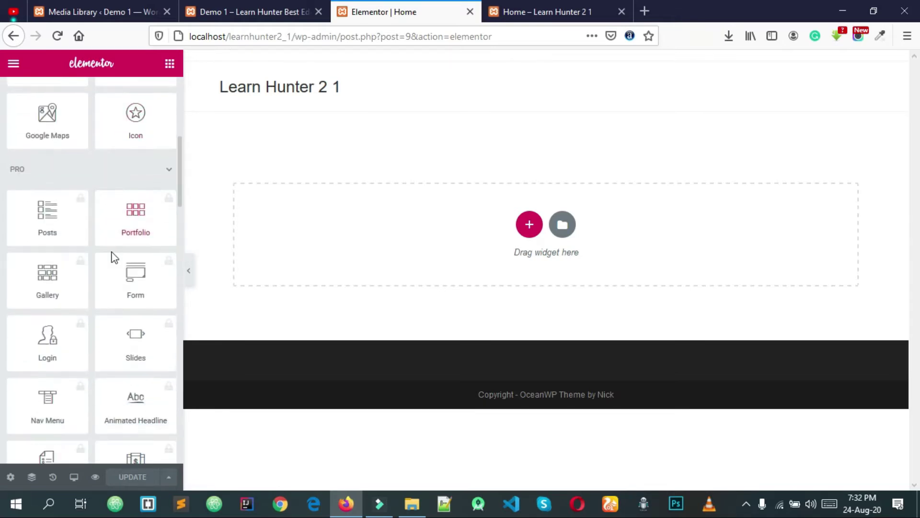
{"action": "scroll", "coordinate": [117, 236], "scroll_direction": "down", "scroll_amount": 9}
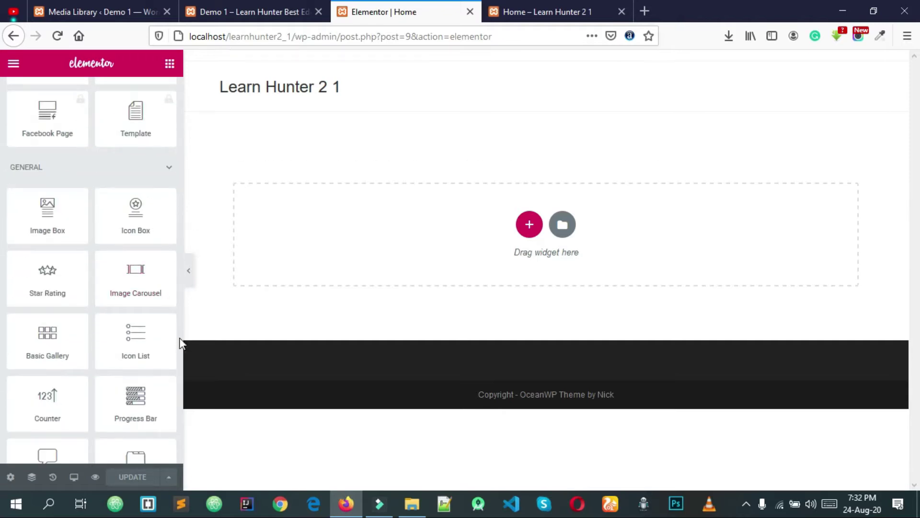
{"action": "left_click_drag", "start_coordinate": [179, 335], "coordinate": [171, 109]}
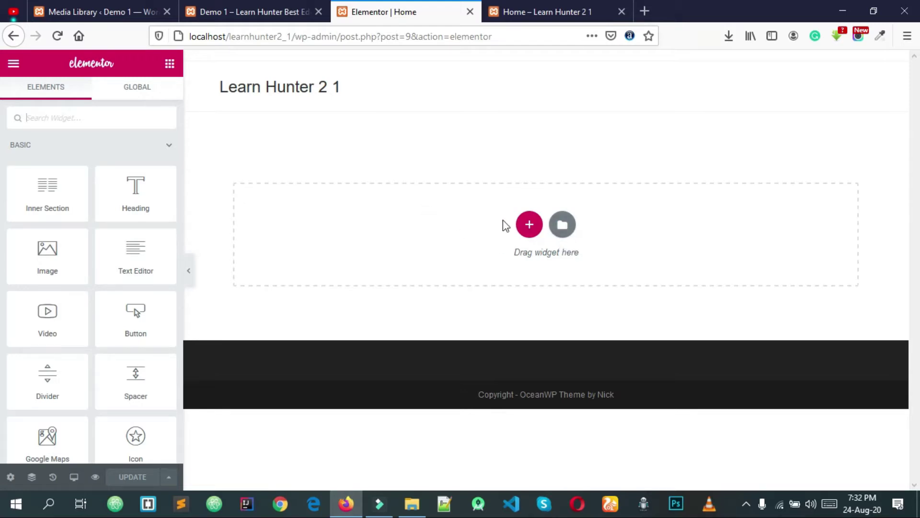
Switch to the Demo 1 site and examine its welcome banner, Who We Are and Why Choose Us sections.
{"action": "left_click", "coordinate": [246, 14]}
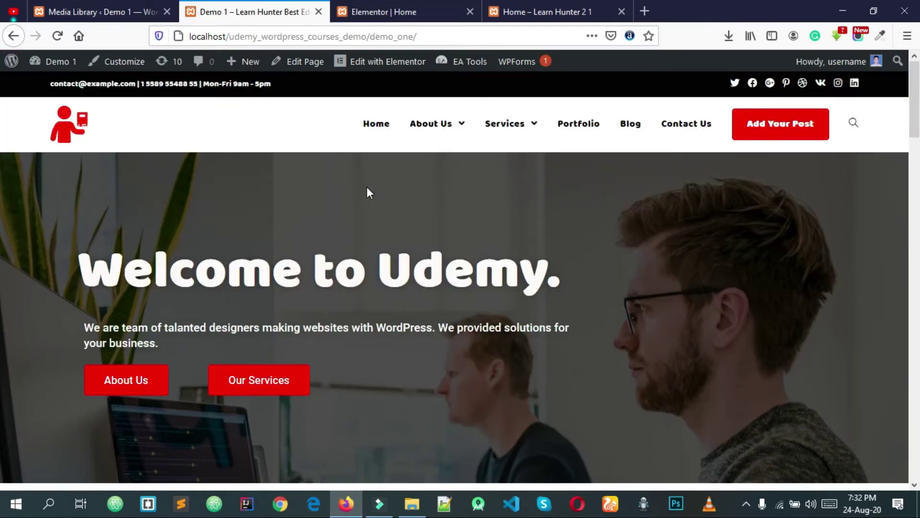
{"action": "scroll", "coordinate": [368, 191], "scroll_direction": "down", "scroll_amount": 3}
{"action": "scroll", "coordinate": [292, 203], "scroll_direction": "up", "scroll_amount": 3}
{"action": "scroll", "coordinate": [92, 156], "scroll_direction": "down", "scroll_amount": 3}
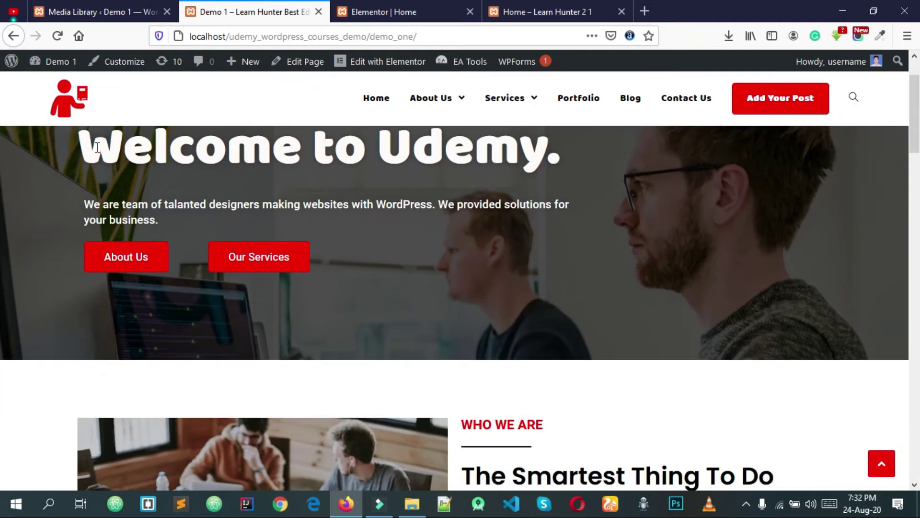
{"action": "scroll", "coordinate": [364, 273], "scroll_direction": "up", "scroll_amount": 3}
{"action": "scroll", "coordinate": [41, 183], "scroll_direction": "down", "scroll_amount": 3}
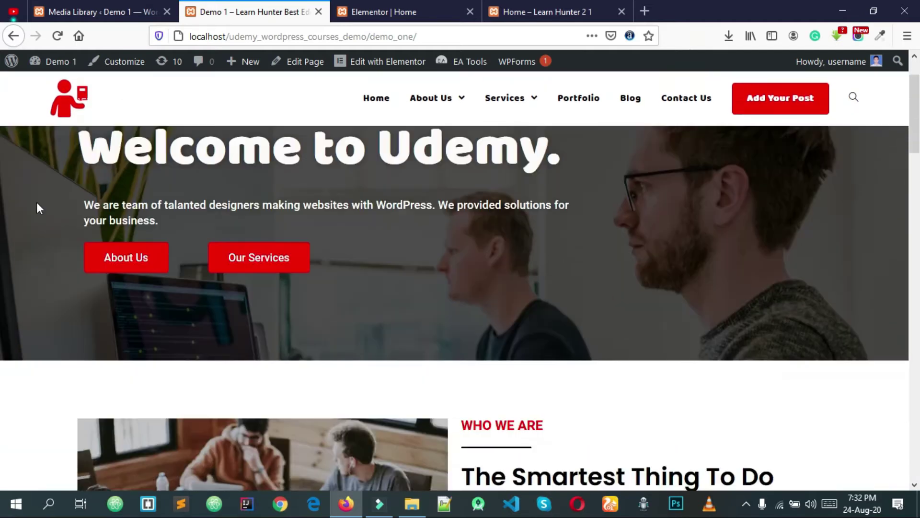
{"action": "scroll", "coordinate": [395, 251], "scroll_direction": "down", "scroll_amount": 9}
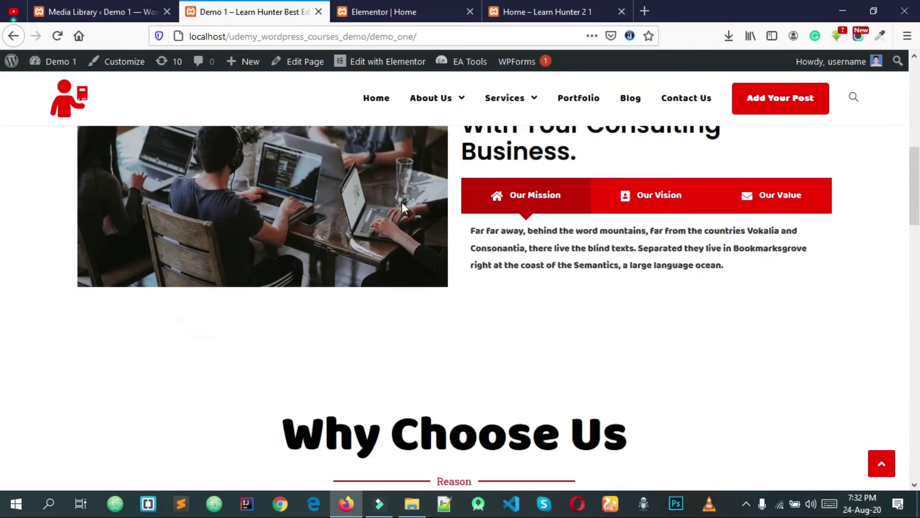
{"action": "scroll", "coordinate": [379, 244], "scroll_direction": "up", "scroll_amount": 4}
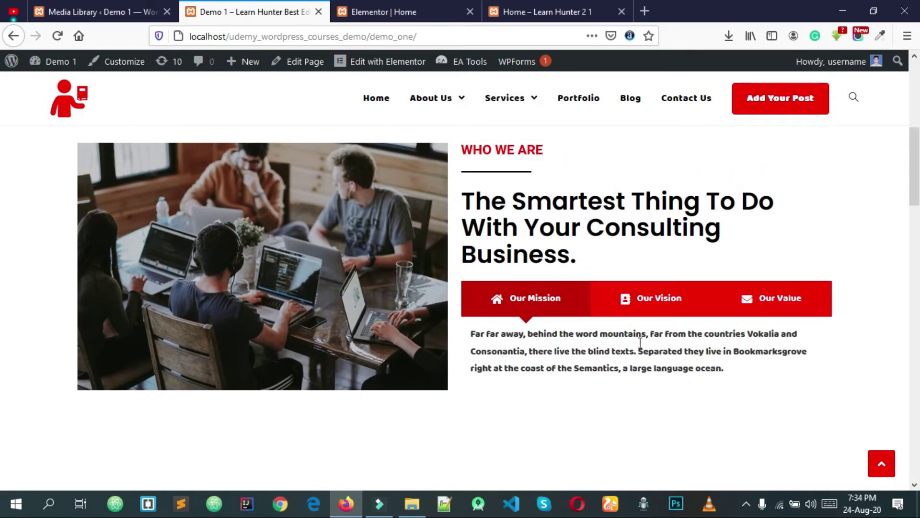
{"action": "scroll", "coordinate": [633, 330], "scroll_direction": "down", "scroll_amount": 5}
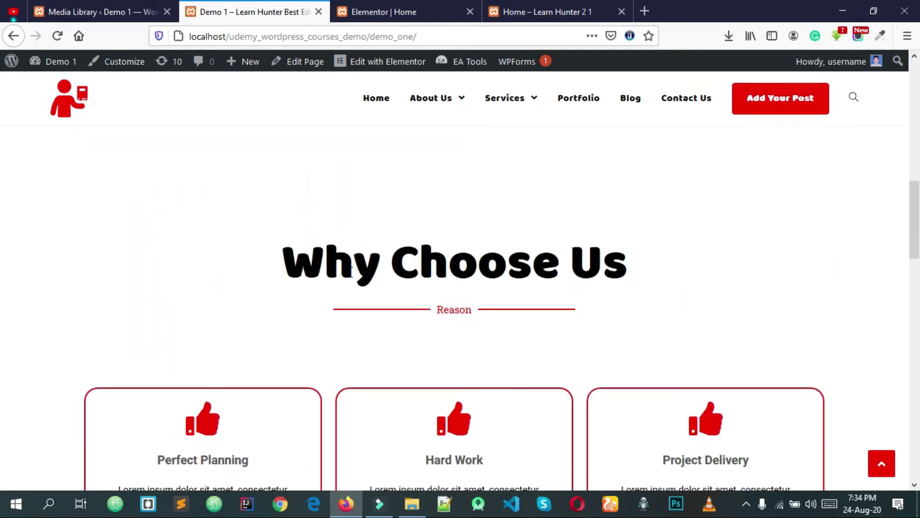
Examine the Demo 1 home page's Why Choose Us, Our Valuable Clients, Let's do more together and footer sections.
{"action": "left_click_drag", "start_coordinate": [259, 262], "coordinate": [618, 297]}
{"action": "scroll", "coordinate": [610, 297], "scroll_direction": "down", "scroll_amount": 9}
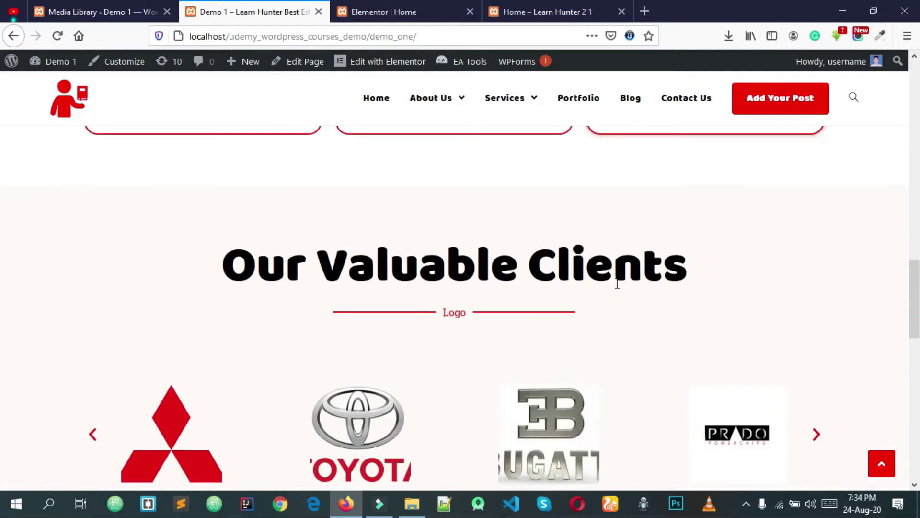
{"action": "scroll", "coordinate": [382, 318], "scroll_direction": "down", "scroll_amount": 2}
{"action": "scroll", "coordinate": [257, 248], "scroll_direction": "up", "scroll_amount": 2}
{"action": "left_click_drag", "start_coordinate": [257, 248], "coordinate": [737, 277]}
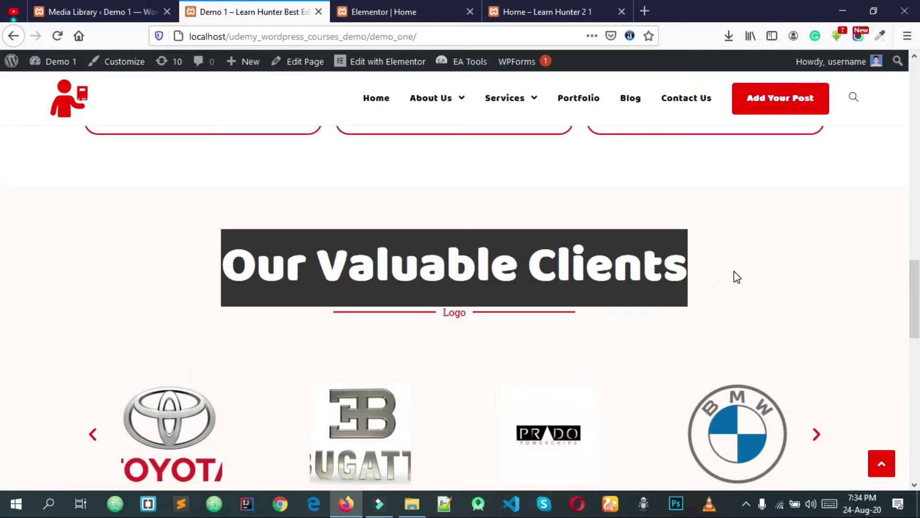
{"action": "scroll", "coordinate": [612, 286], "scroll_direction": "down", "scroll_amount": 8}
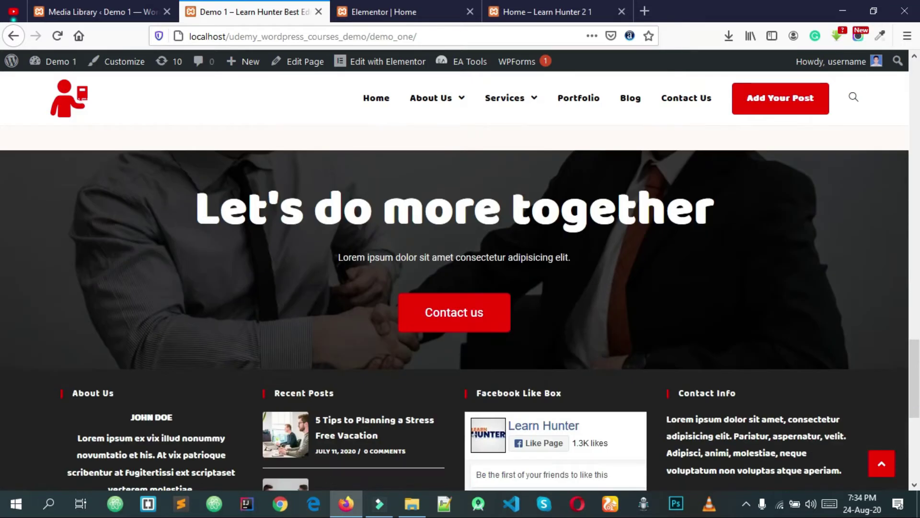
{"action": "left_click_drag", "start_coordinate": [194, 199], "coordinate": [652, 311]}
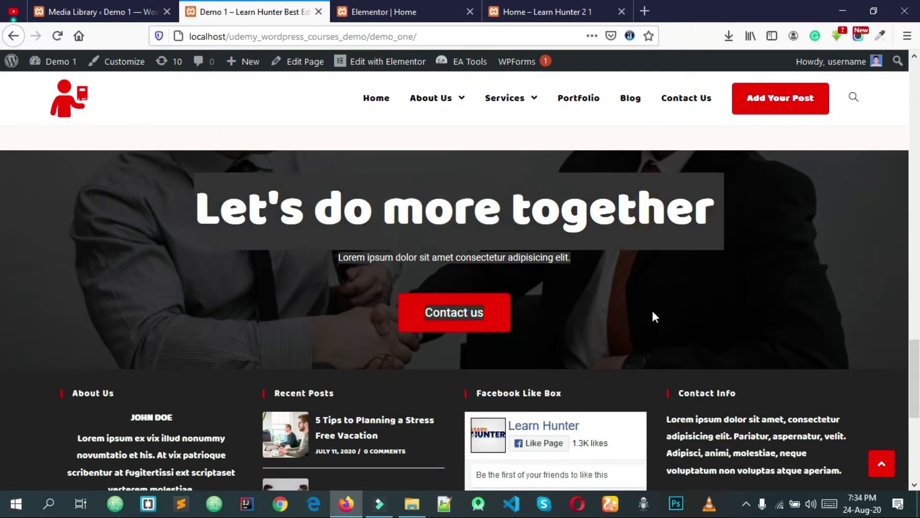
{"action": "scroll", "coordinate": [652, 312], "scroll_direction": "down", "scroll_amount": 1}
{"action": "scroll", "coordinate": [660, 311], "scroll_direction": "down", "scroll_amount": 3}
{"action": "scroll", "coordinate": [901, 438], "scroll_direction": "down", "scroll_amount": 5}
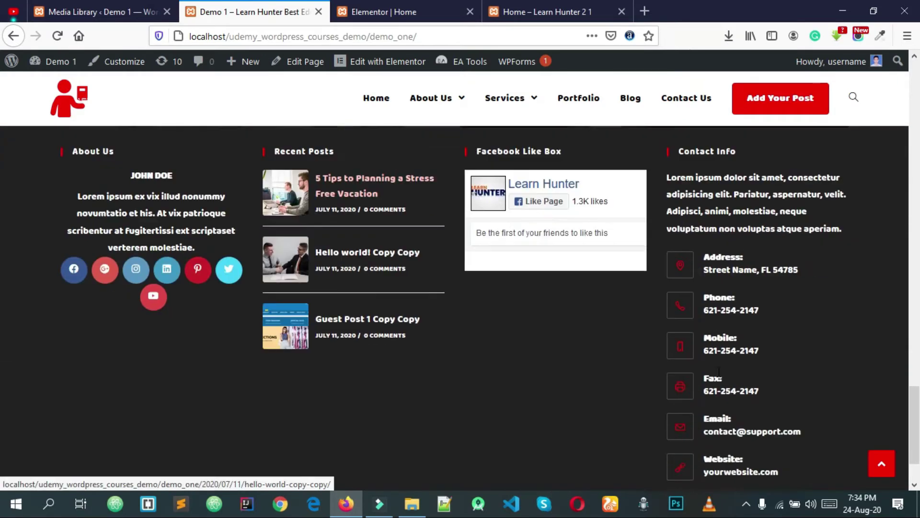
{"action": "scroll", "coordinate": [901, 438], "scroll_direction": "up", "scroll_amount": 20}
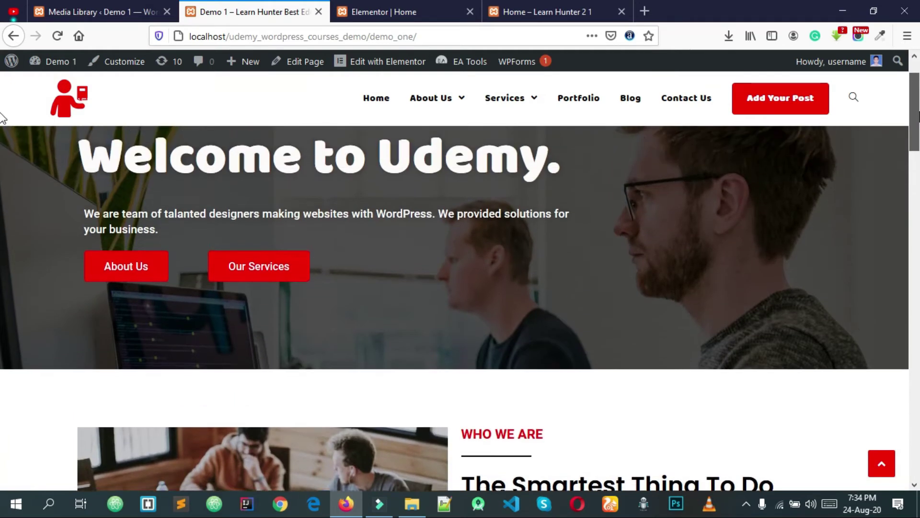
{"action": "scroll", "coordinate": [667, 196], "scroll_direction": "up", "scroll_amount": 1}
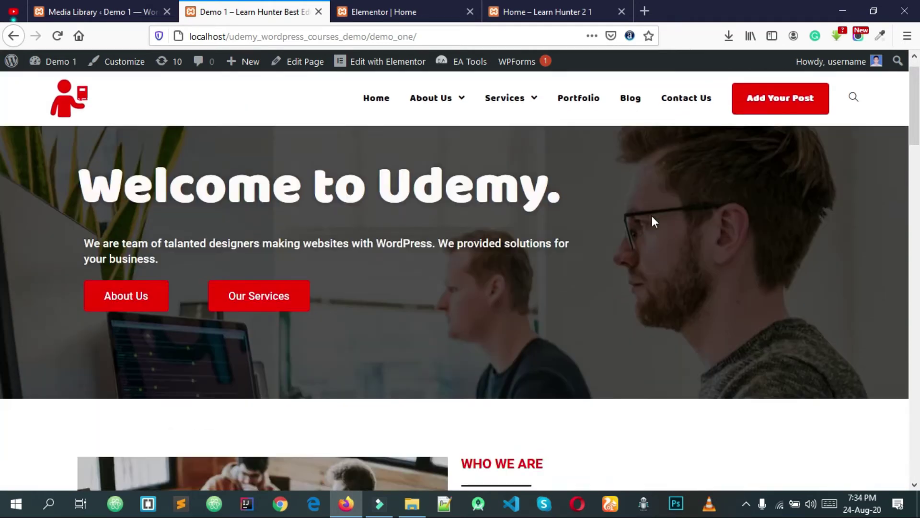
{"action": "scroll", "coordinate": [651, 214], "scroll_direction": "down", "scroll_amount": 1}
Return to the Home page in Elementor and add a single-column section, checking the Demo 1 welcome banner as reference.
{"action": "left_click", "coordinate": [408, 10]}
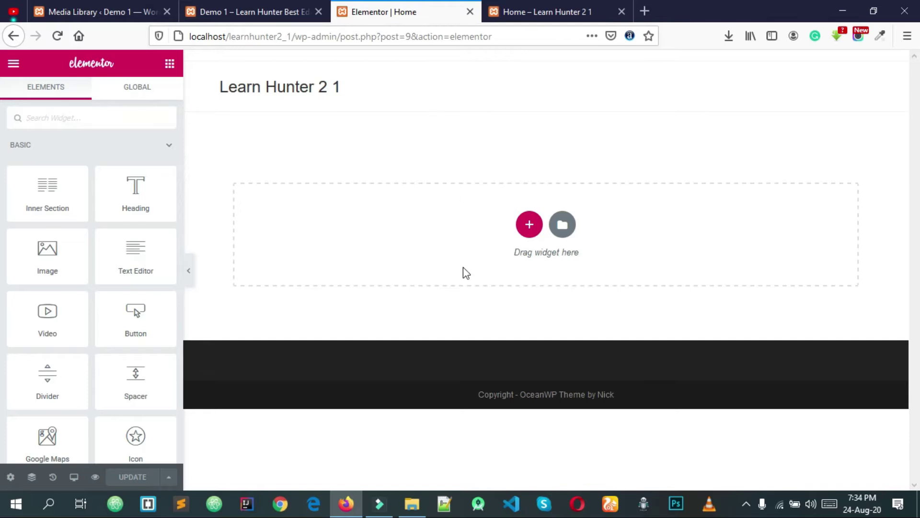
{"action": "left_click", "coordinate": [533, 225]}
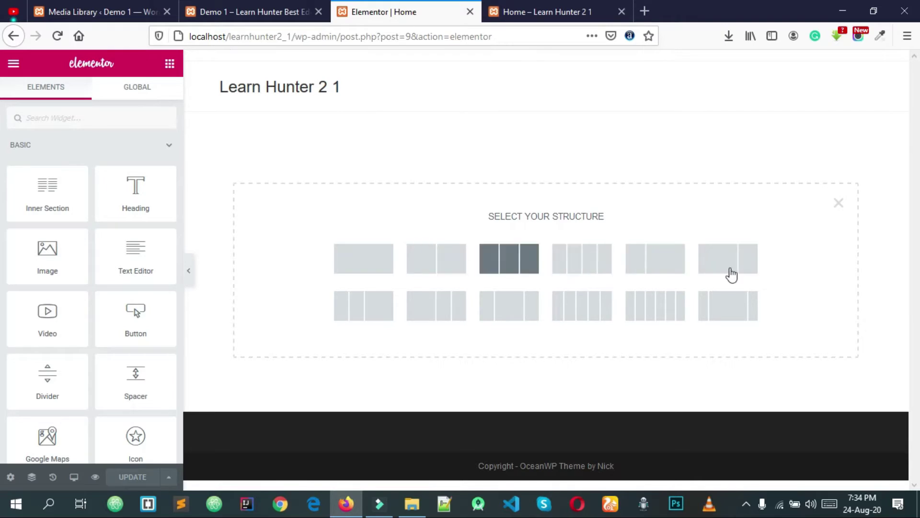
{"action": "left_click", "coordinate": [268, 12]}
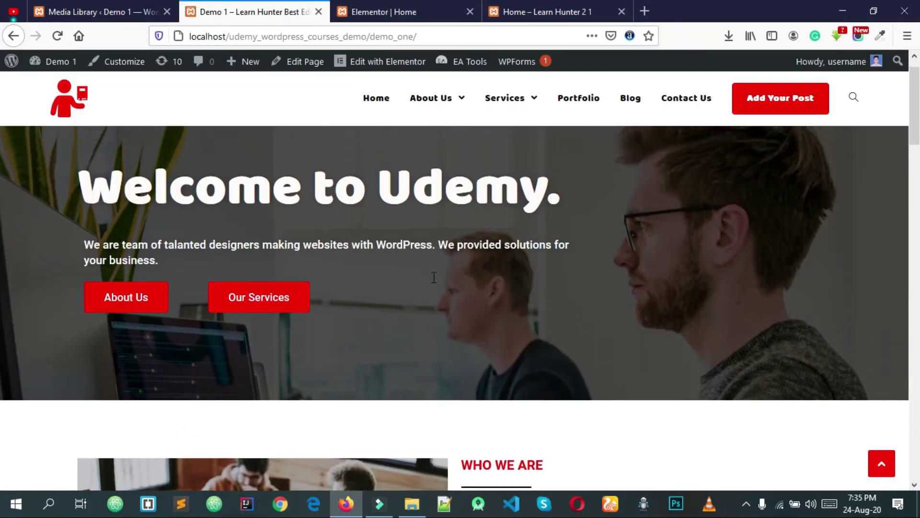
{"action": "scroll", "coordinate": [456, 287], "scroll_direction": "down", "scroll_amount": 3}
{"action": "scroll", "coordinate": [453, 264], "scroll_direction": "up", "scroll_amount": 3}
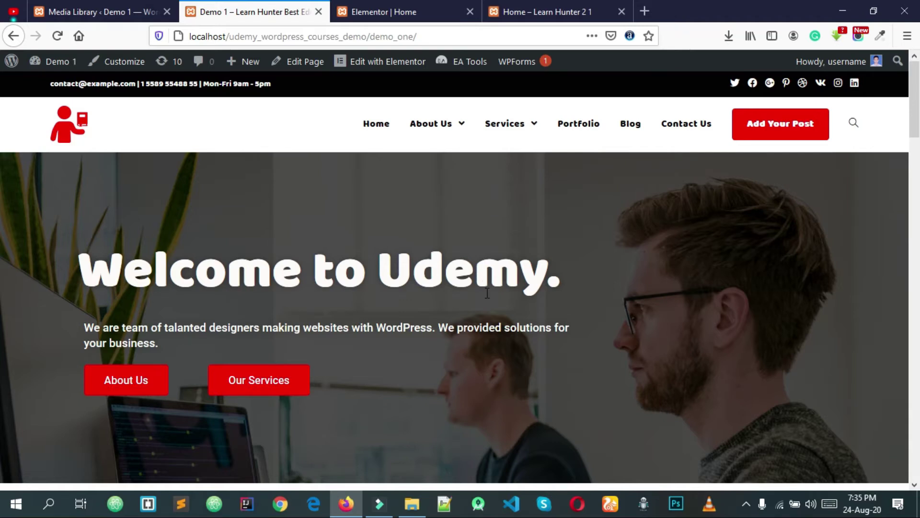
{"action": "scroll", "coordinate": [486, 295], "scroll_direction": "down", "scroll_amount": 2}
{"action": "scroll", "coordinate": [486, 296], "scroll_direction": "up", "scroll_amount": 2}
{"action": "left_click", "coordinate": [390, 11]}
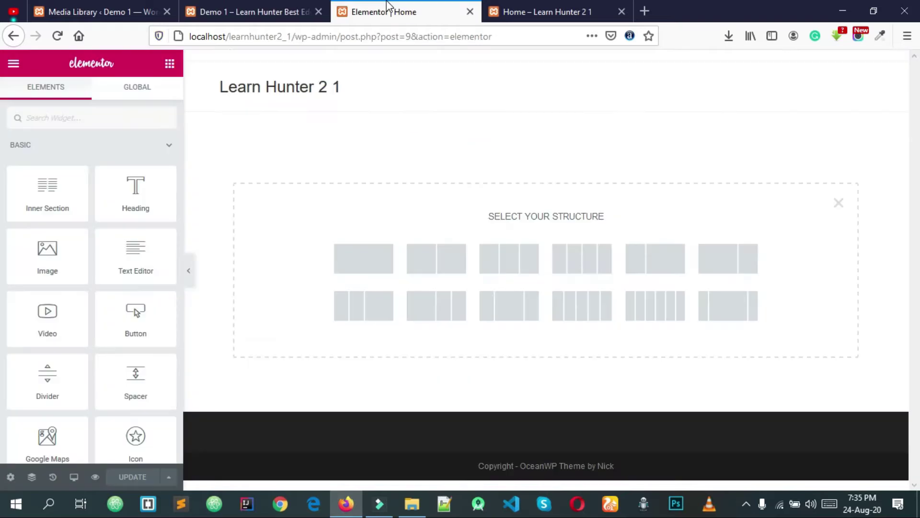
{"action": "left_click", "coordinate": [363, 261]}
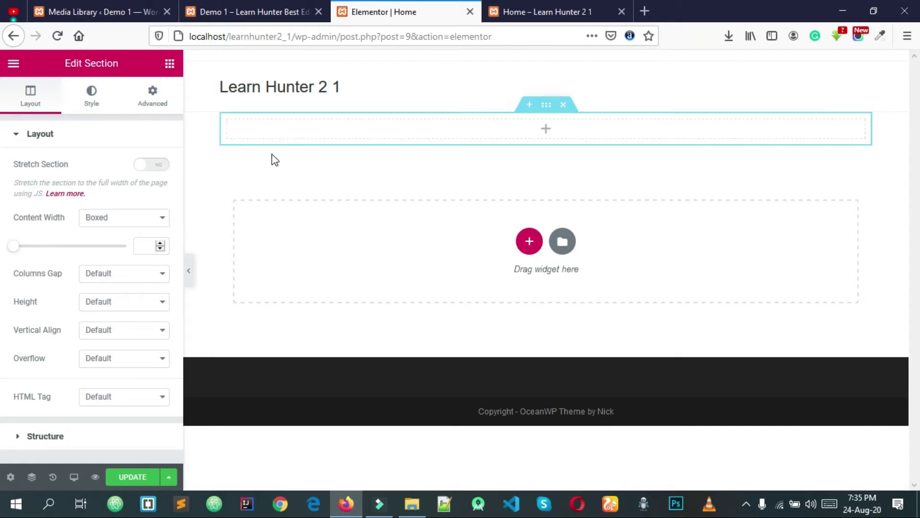
Open the new section's layout settings and try the Stretch Section option.
{"action": "left_click", "coordinate": [519, 120]}
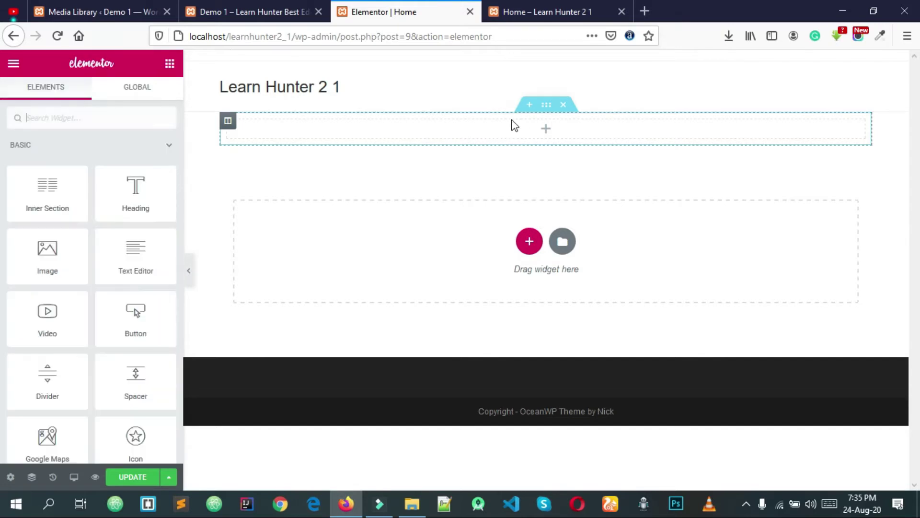
{"action": "left_click", "coordinate": [547, 106]}
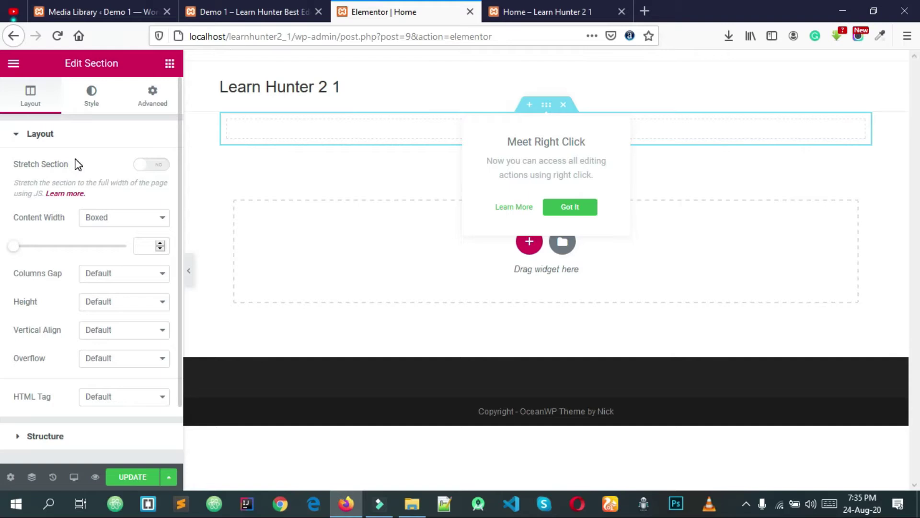
{"action": "scroll", "coordinate": [56, 287], "scroll_direction": "down", "scroll_amount": 1}
{"action": "scroll", "coordinate": [86, 225], "scroll_direction": "up", "scroll_amount": 1}
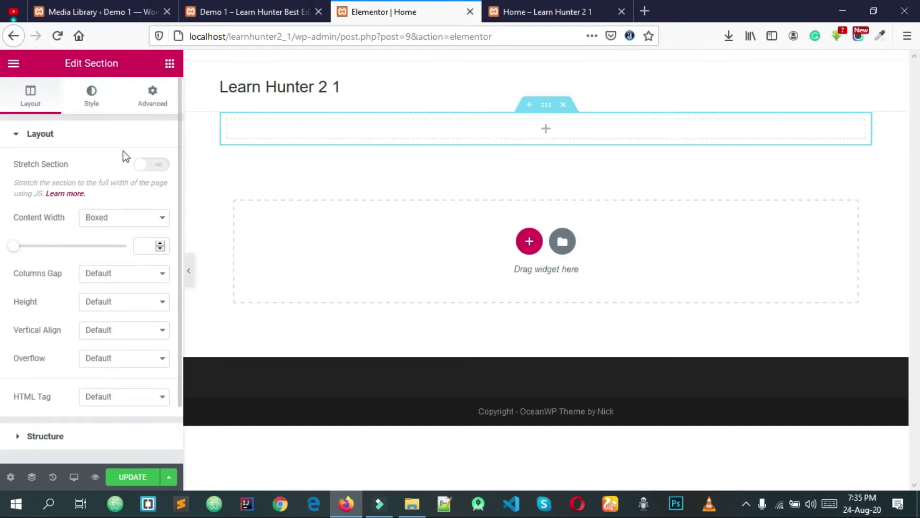
{"action": "scroll", "coordinate": [67, 244], "scroll_direction": "down", "scroll_amount": 1}
{"action": "scroll", "coordinate": [71, 278], "scroll_direction": "up", "scroll_amount": 1}
{"action": "left_click", "coordinate": [149, 169]}
{"action": "left_click", "coordinate": [148, 170]}
{"action": "key", "text": "alt"}
{"action": "key", "text": "alt"}
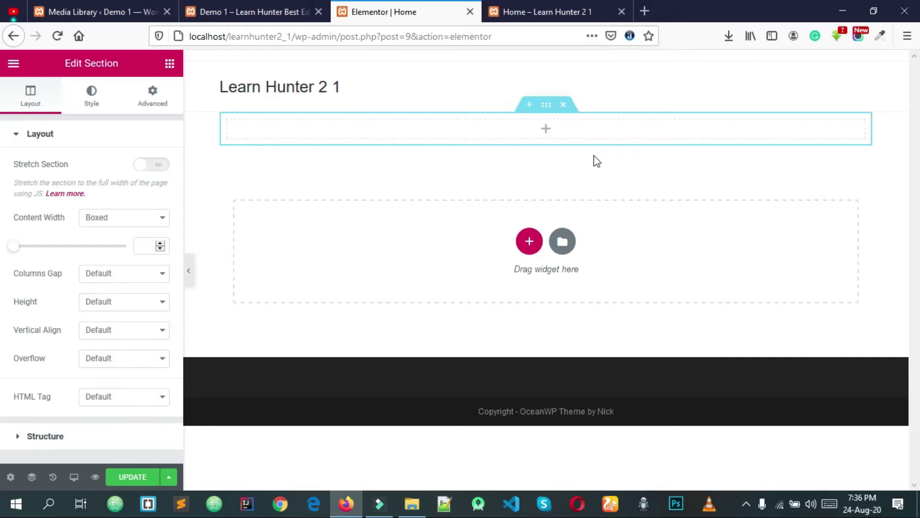
Update the page in Elementor and open Home in the WordPress page editor from the site's pages list.
{"action": "left_click", "coordinate": [133, 480]}
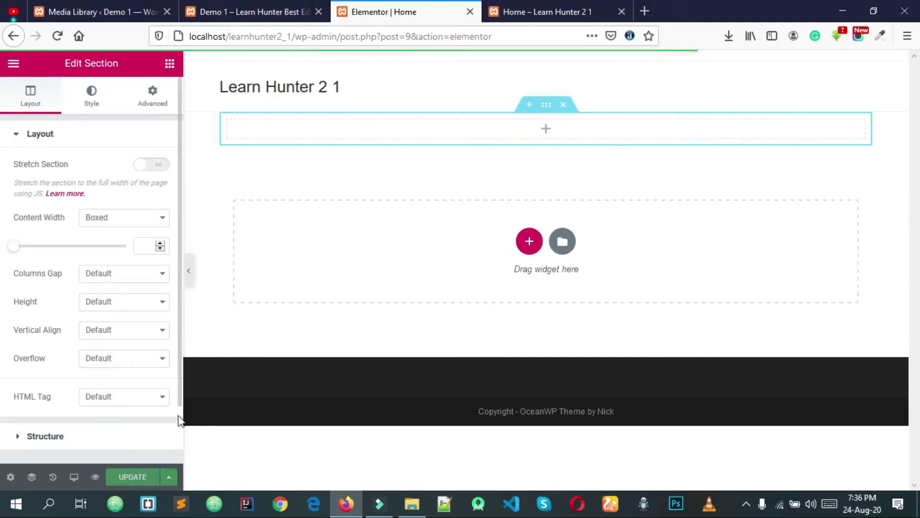
{"action": "left_click", "coordinate": [529, 19]}
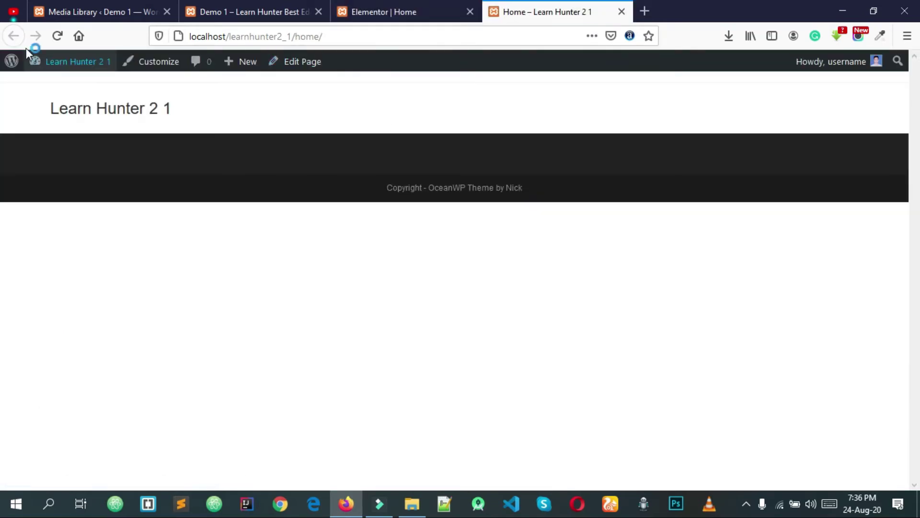
{"action": "left_click", "coordinate": [60, 67]}
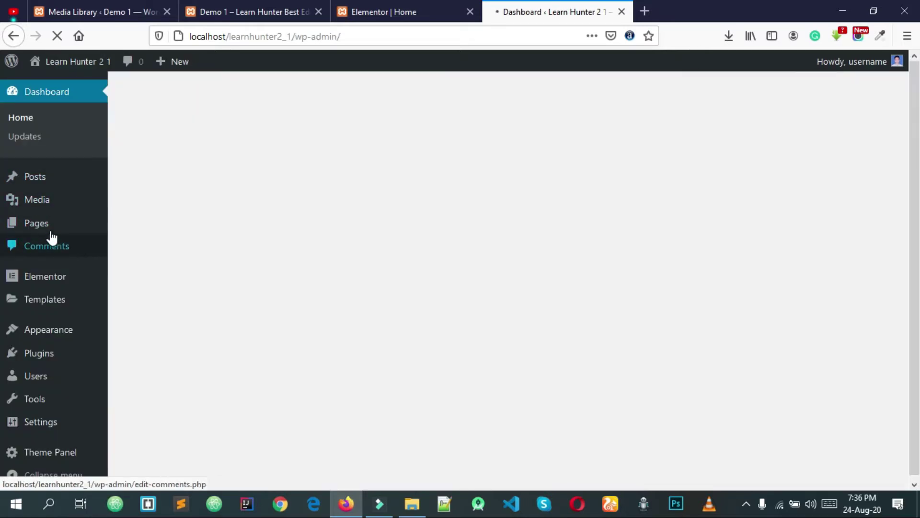
{"action": "mouse_move", "coordinate": [51, 232]}
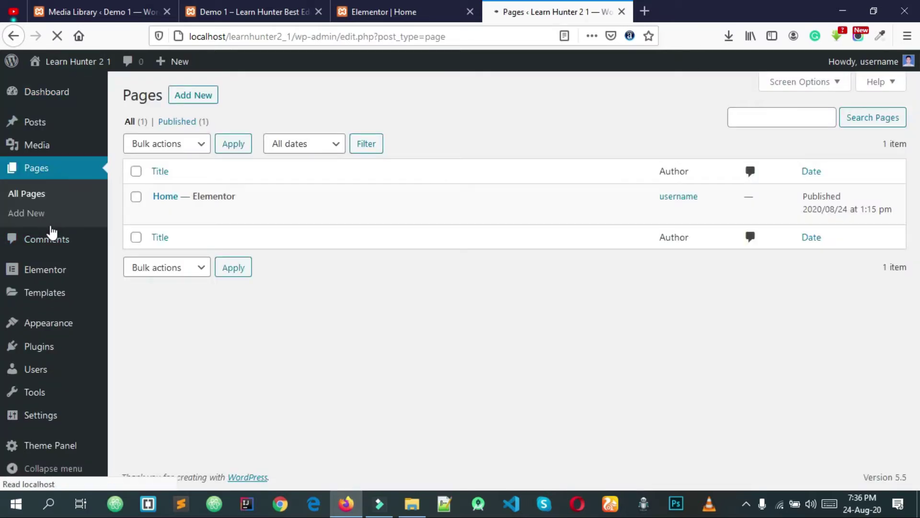
{"action": "left_click", "coordinate": [168, 197]}
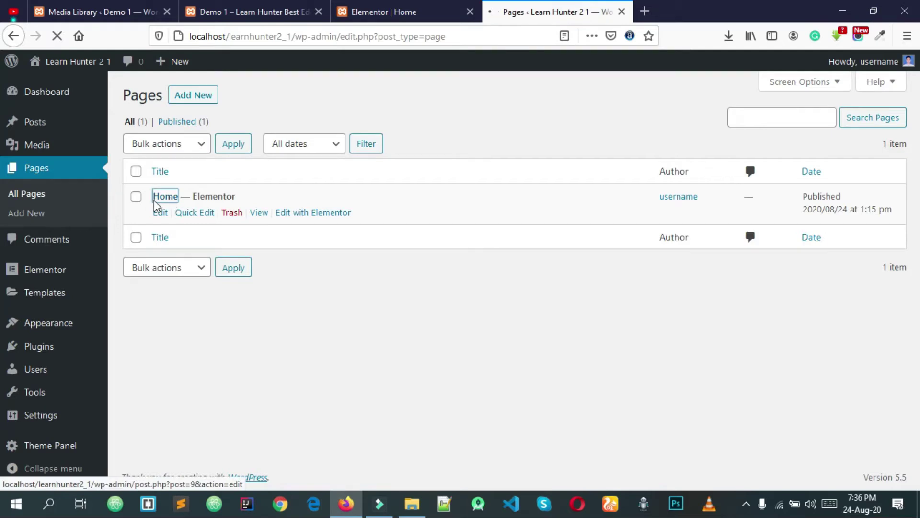
{"action": "left_click", "coordinate": [423, 7]}
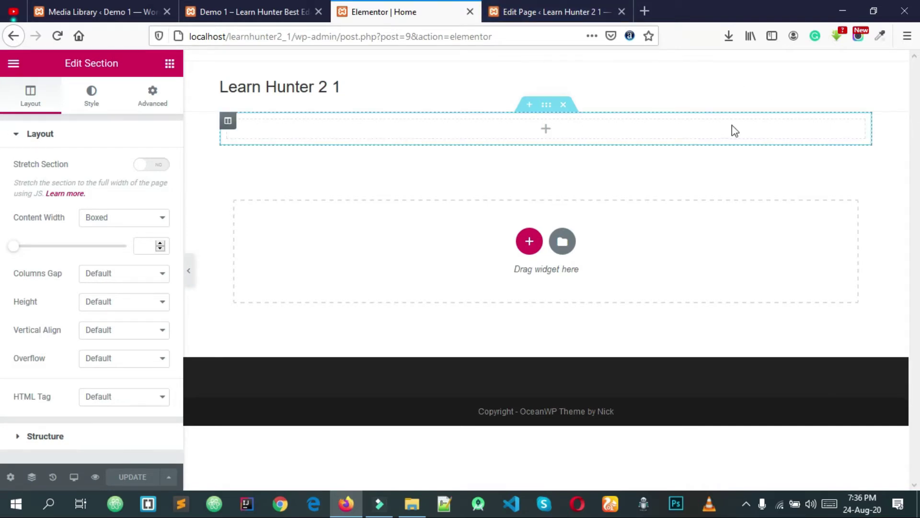
{"action": "left_click", "coordinate": [538, 9]}
Set the Home page's Content Layout to 100% Full Width in the OceanWP settings and update the page.
{"action": "scroll", "coordinate": [503, 248], "scroll_direction": "down", "scroll_amount": 5}
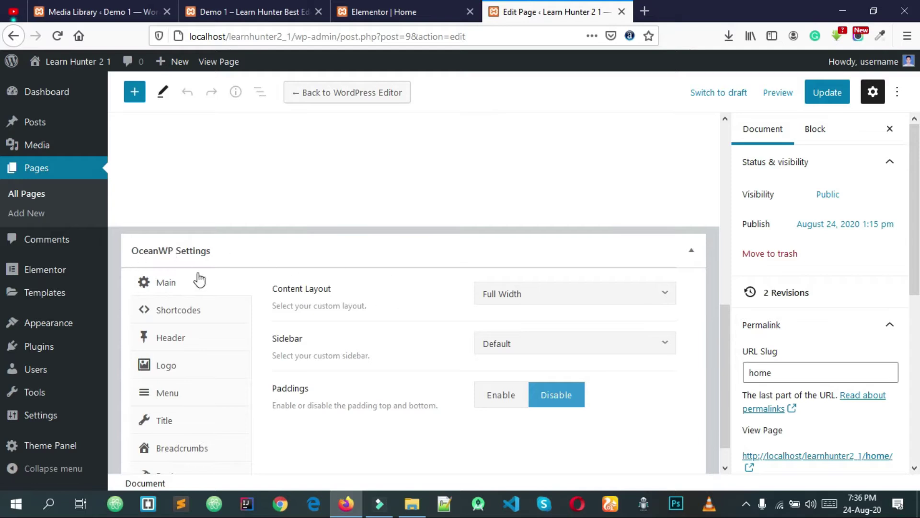
{"action": "scroll", "coordinate": [235, 268], "scroll_direction": "down", "scroll_amount": 1}
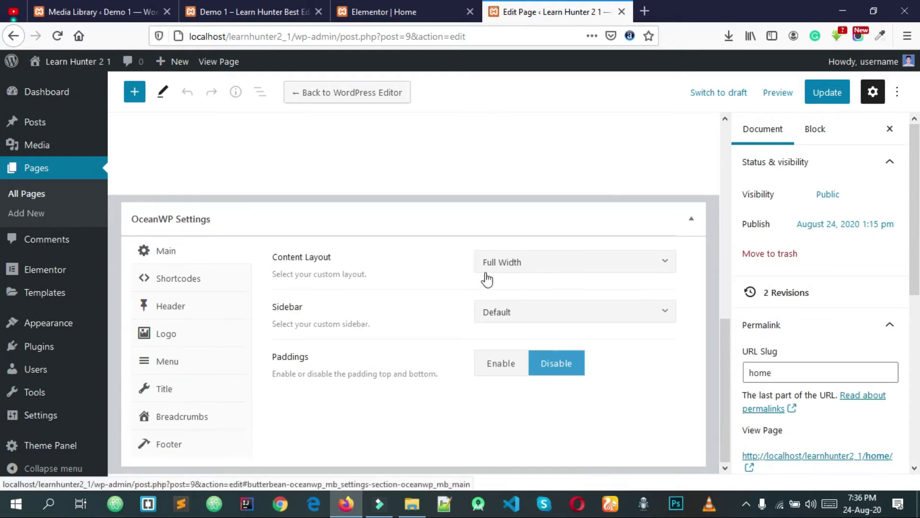
{"action": "left_click", "coordinate": [575, 273]}
{"action": "left_click", "coordinate": [538, 398]}
{"action": "left_click", "coordinate": [537, 262]}
{"action": "scroll", "coordinate": [551, 378], "scroll_direction": "down", "scroll_amount": 1}
{"action": "left_click", "coordinate": [552, 380]}
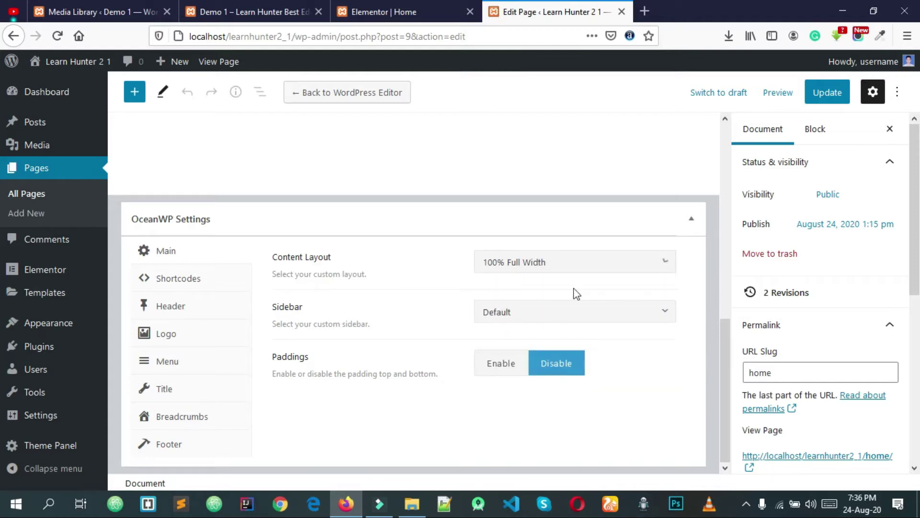
{"action": "left_click", "coordinate": [828, 93]}
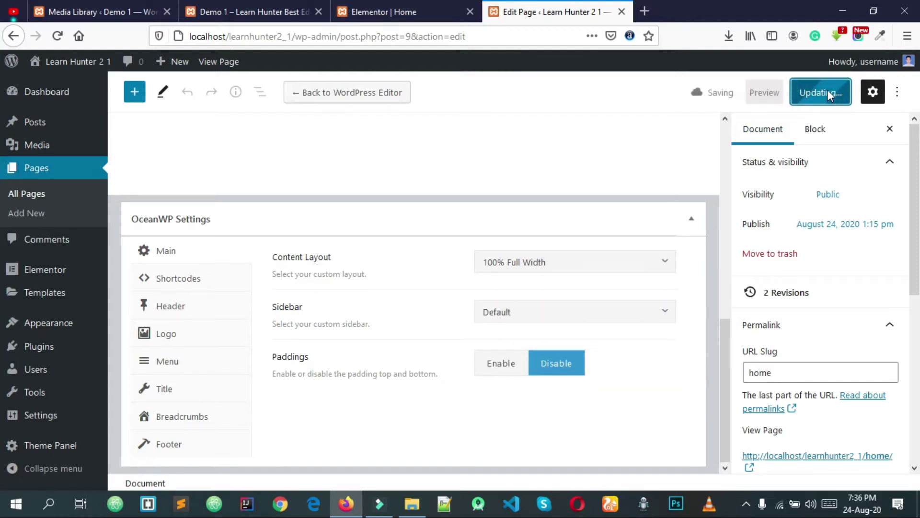
Reload the Home page in Elementor to apply the new layout, and recheck the page's OceanWP settings.
{"action": "left_click", "coordinate": [412, 5]}
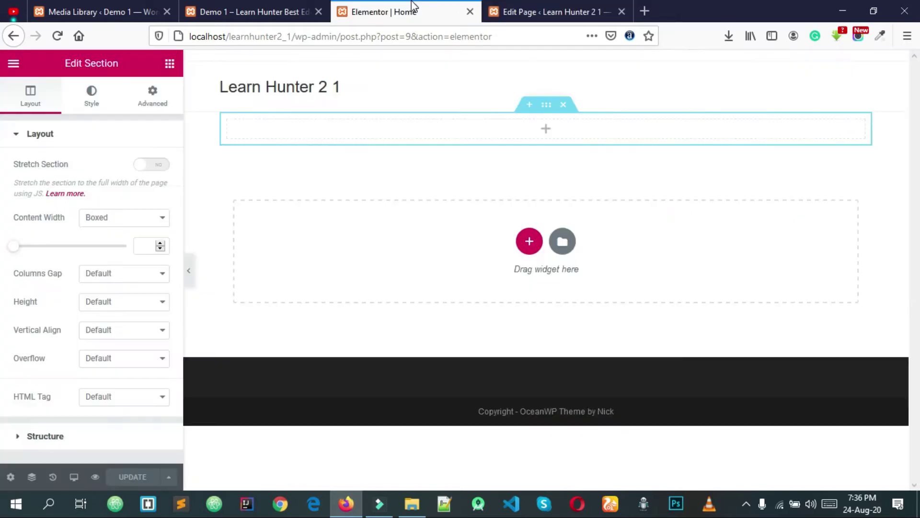
{"action": "left_click", "coordinate": [57, 37]}
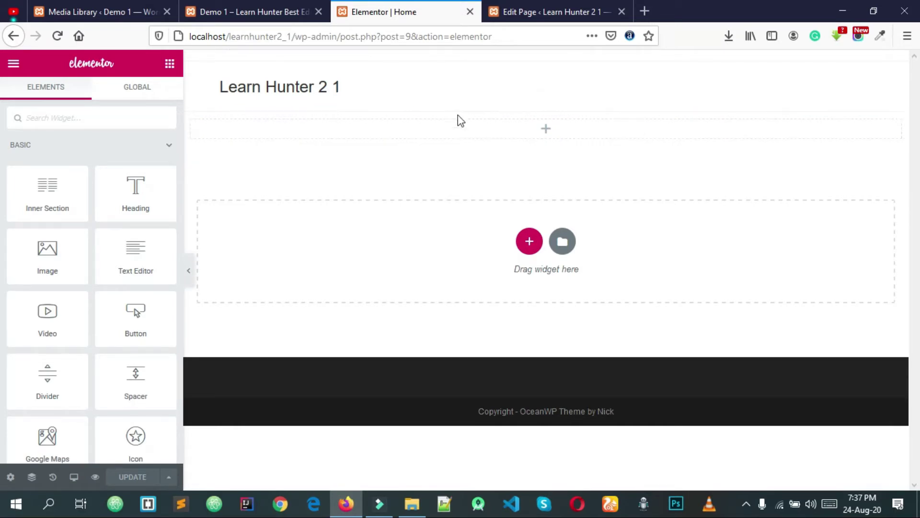
{"action": "left_click", "coordinate": [543, 5]}
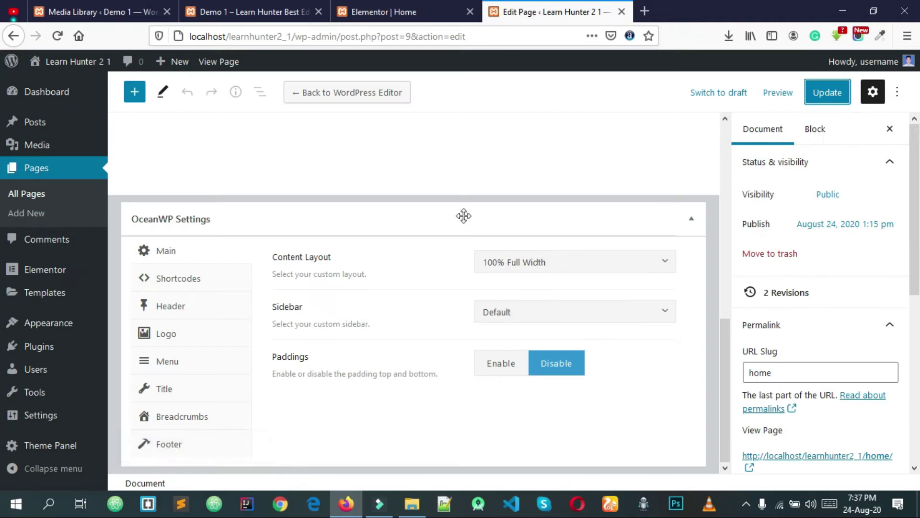
{"action": "scroll", "coordinate": [403, 302], "scroll_direction": "down", "scroll_amount": 3}
{"action": "left_click", "coordinate": [418, 8]}
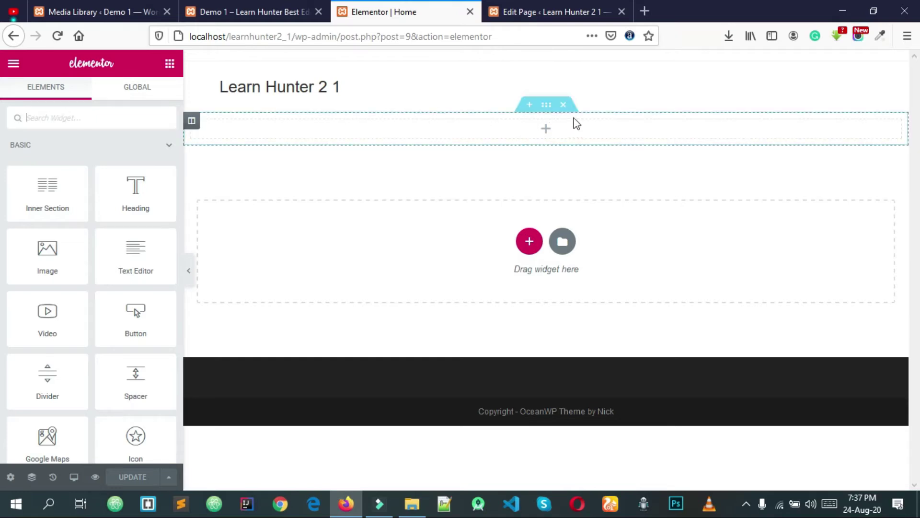
Open the empty section's layout settings in Elementor and dismiss the Meet Right Click tip.
{"action": "left_click", "coordinate": [549, 122]}
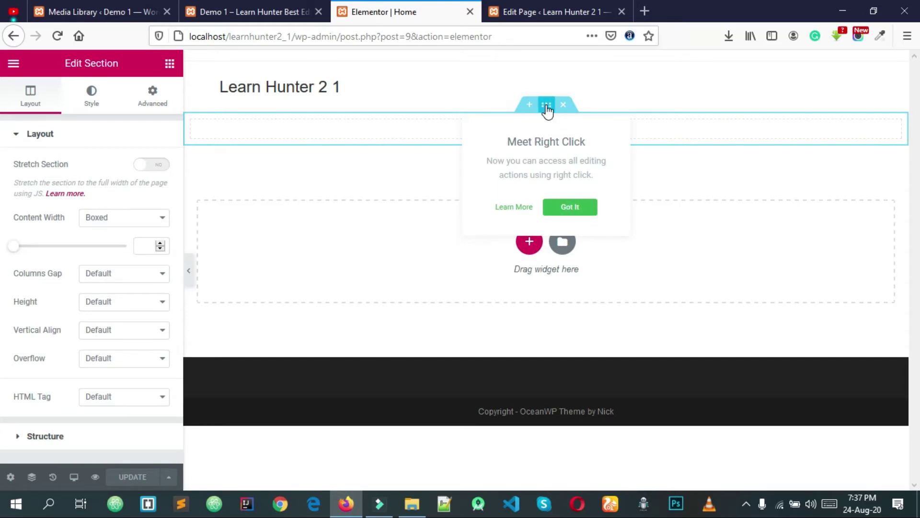
{"action": "scroll", "coordinate": [57, 251], "scroll_direction": "down", "scroll_amount": 2}
{"action": "scroll", "coordinate": [74, 274], "scroll_direction": "up", "scroll_amount": 2}
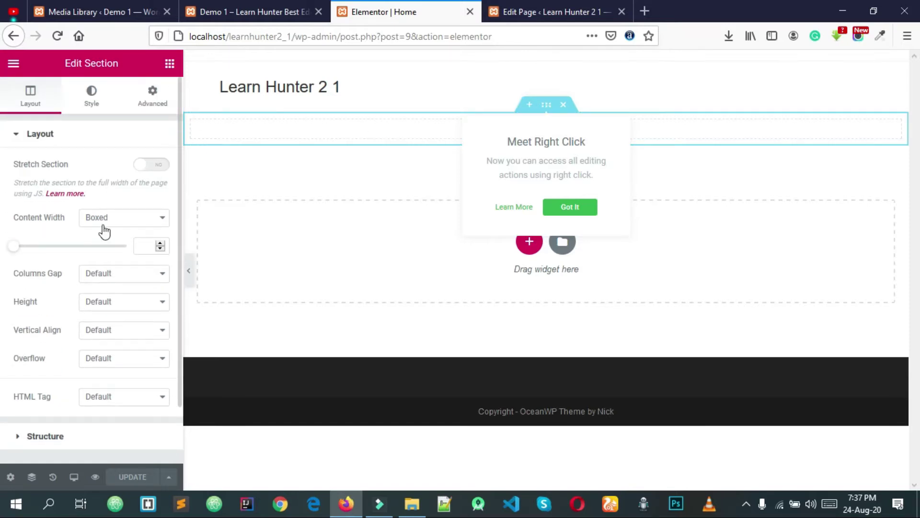
{"action": "left_click", "coordinate": [546, 207]}
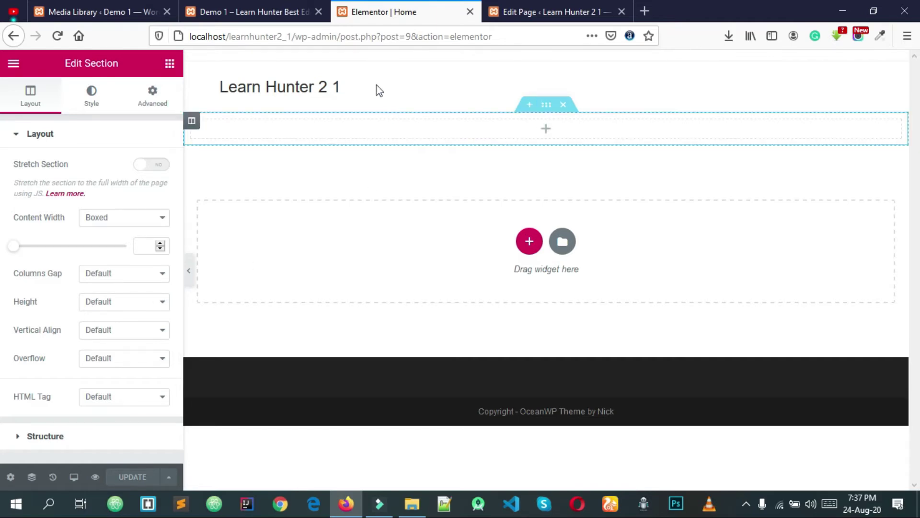
Copy the banner heading "Welcome to Udemy." from the Demo 1 site's home page.
{"action": "left_click", "coordinate": [307, 8]}
{"action": "left_click_drag", "start_coordinate": [59, 276], "coordinate": [124, 277]}
{"action": "left_click_drag", "start_coordinate": [561, 273], "coordinate": [117, 266]}
{"action": "right_click", "coordinate": [210, 265]}
{"action": "left_click", "coordinate": [242, 273]}
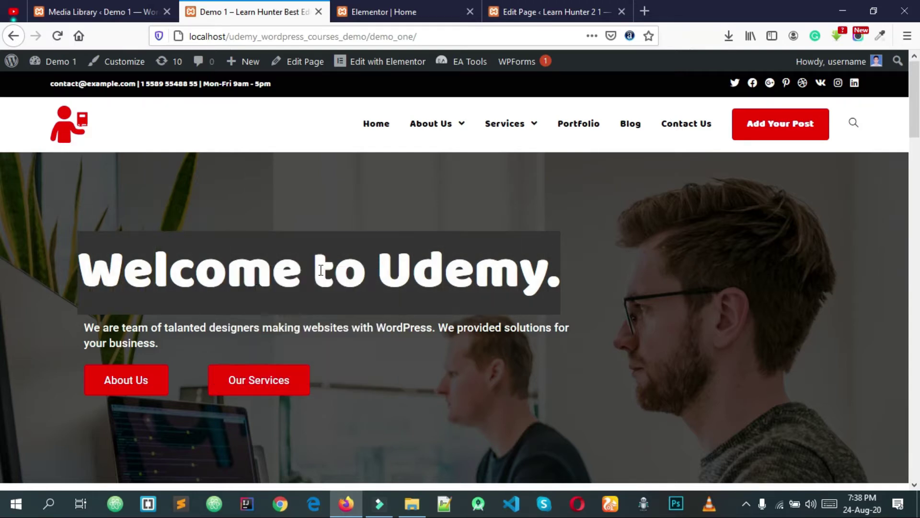
Add a Heading widget to the empty section of the Home page in Elementor, with a Button widget below it.
{"action": "left_click", "coordinate": [453, 11]}
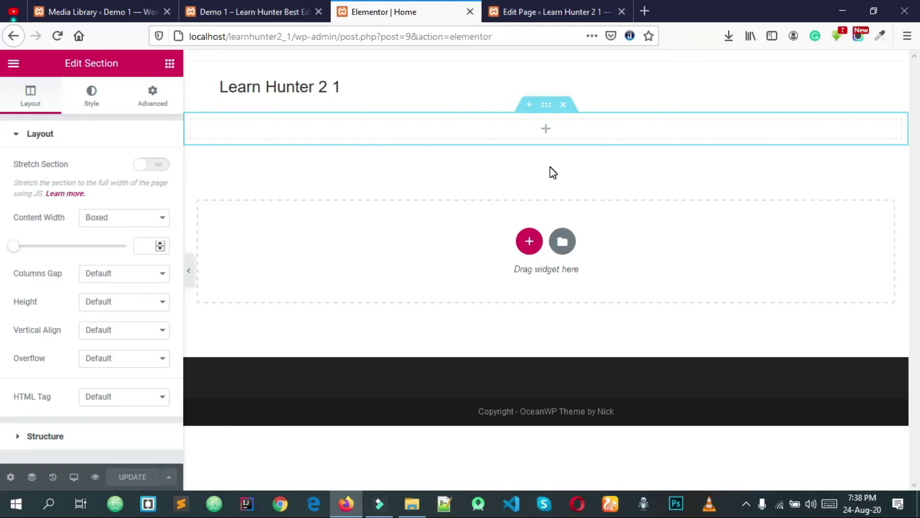
{"action": "left_click", "coordinate": [170, 64]}
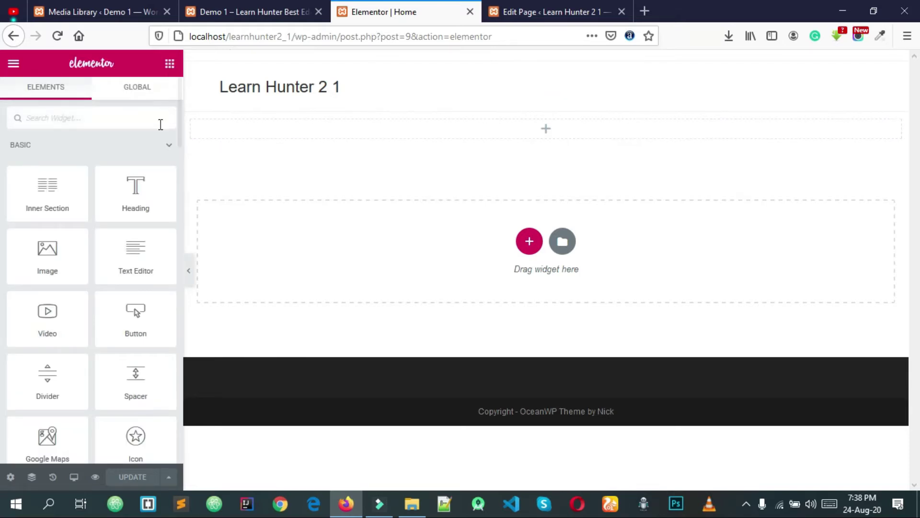
{"action": "left_click_drag", "start_coordinate": [130, 185], "coordinate": [328, 133]}
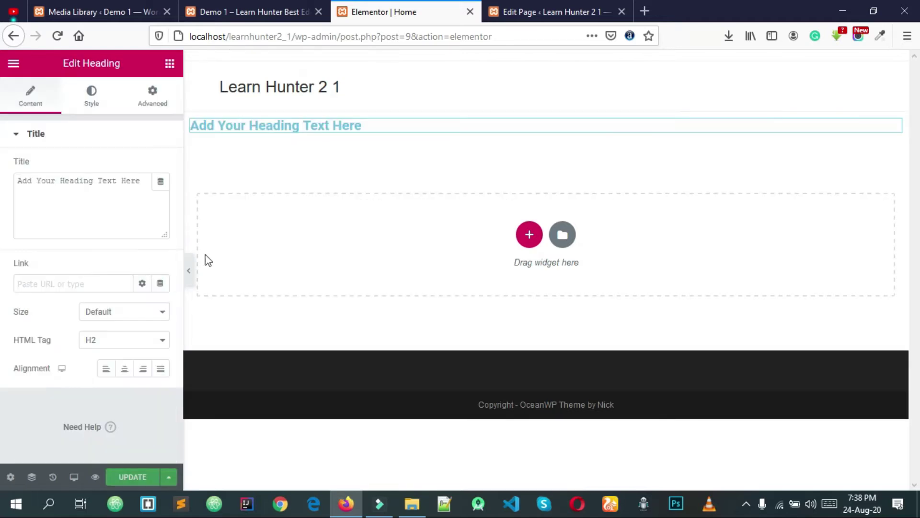
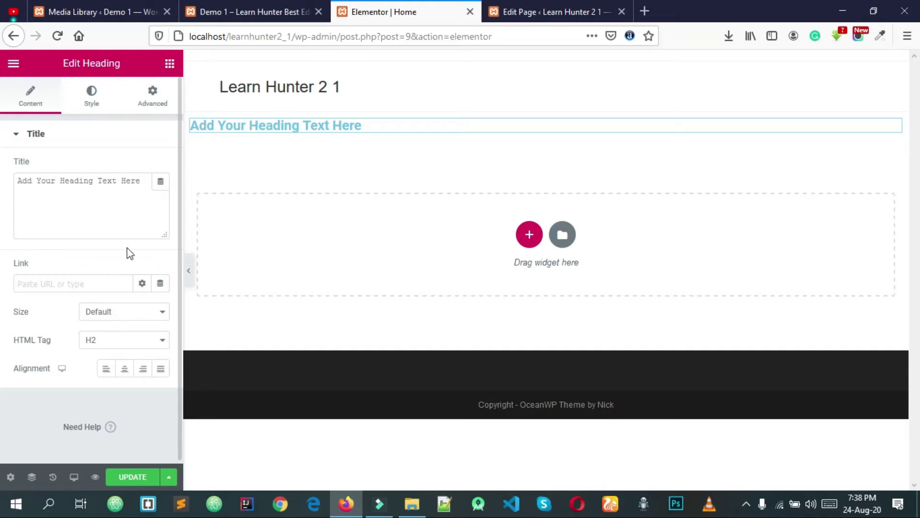
{"action": "left_click", "coordinate": [169, 65]}
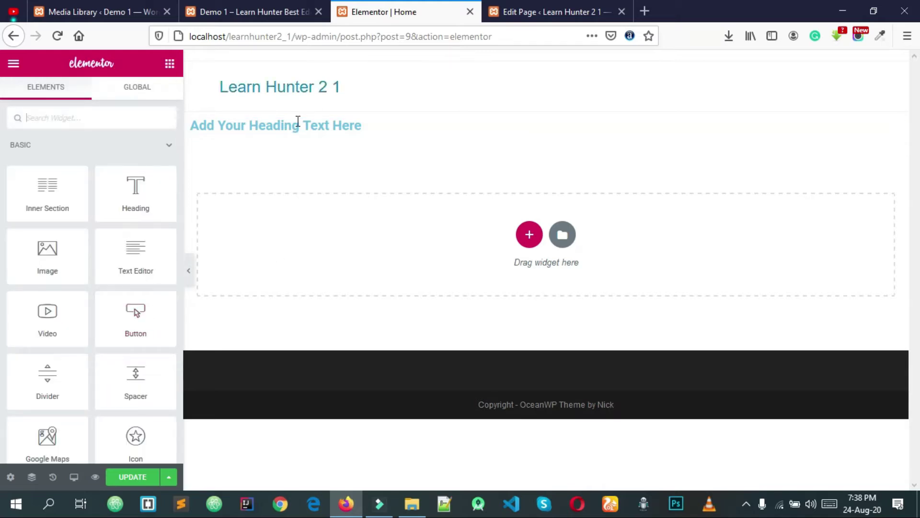
{"action": "left_click_drag", "start_coordinate": [134, 317], "coordinate": [274, 130]}
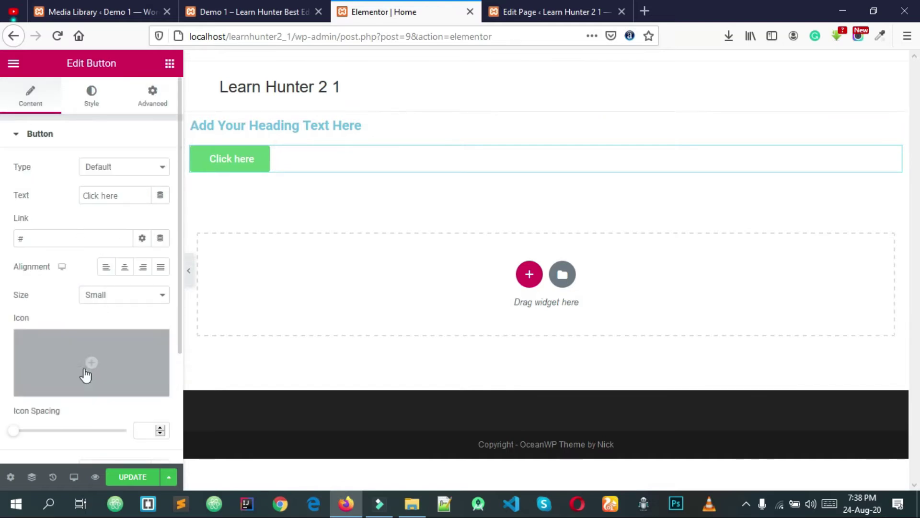
Add a Spacer widget below the button and set its space to 500 px.
{"action": "left_click", "coordinate": [171, 65]}
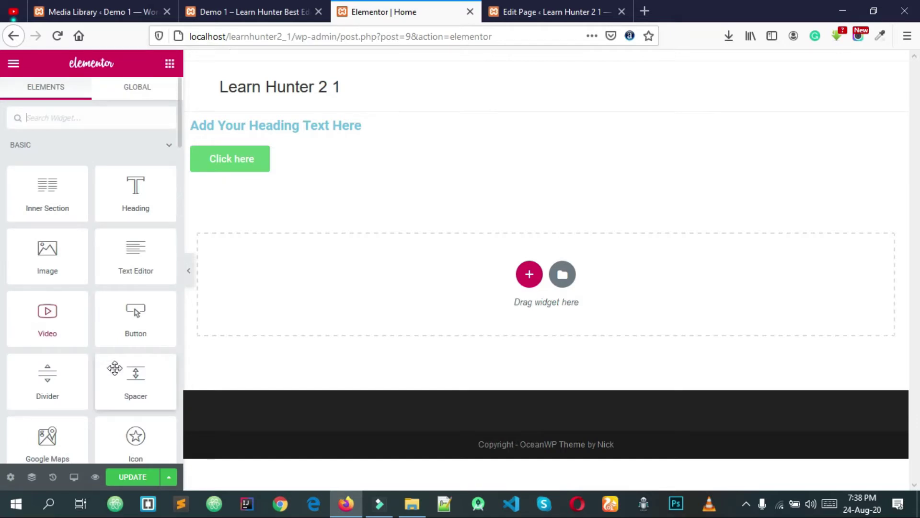
{"action": "left_click_drag", "start_coordinate": [129, 393], "coordinate": [258, 171]}
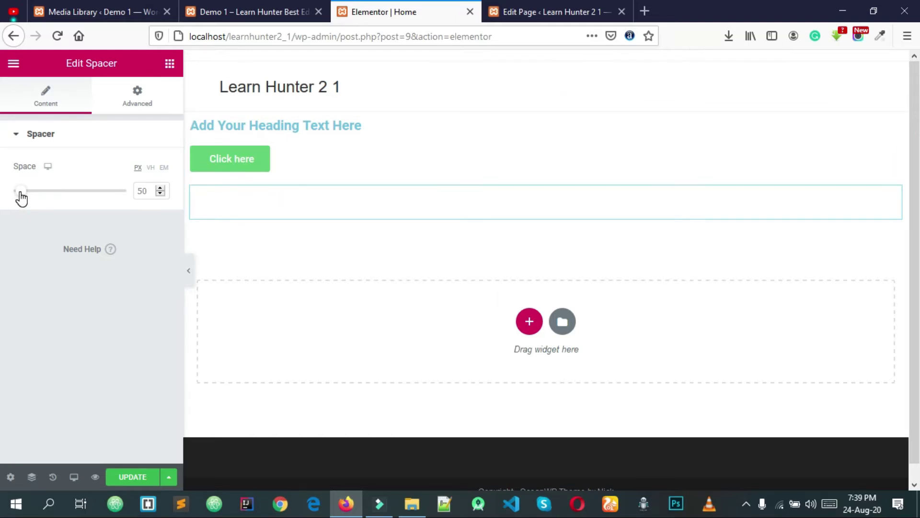
{"action": "left_click_drag", "start_coordinate": [20, 191], "coordinate": [68, 190]}
{"action": "double_click", "coordinate": [151, 190]}
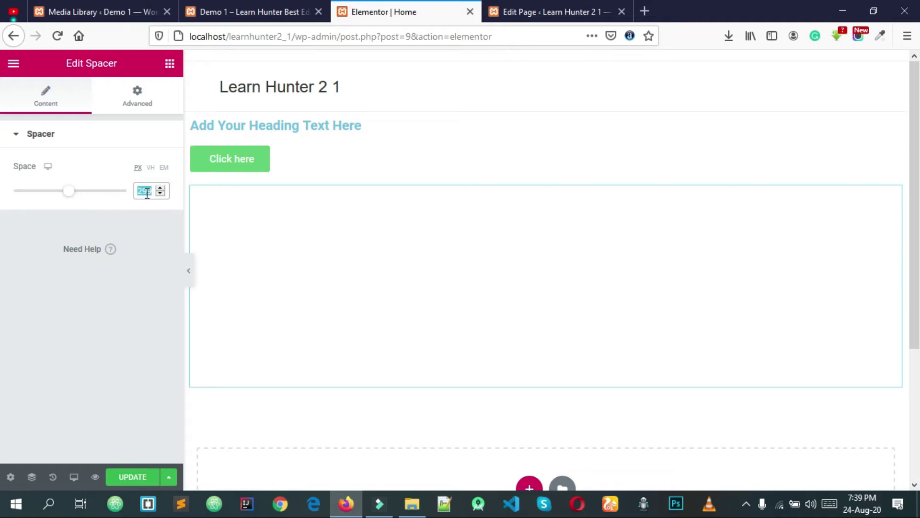
{"action": "type", "text": "500"}
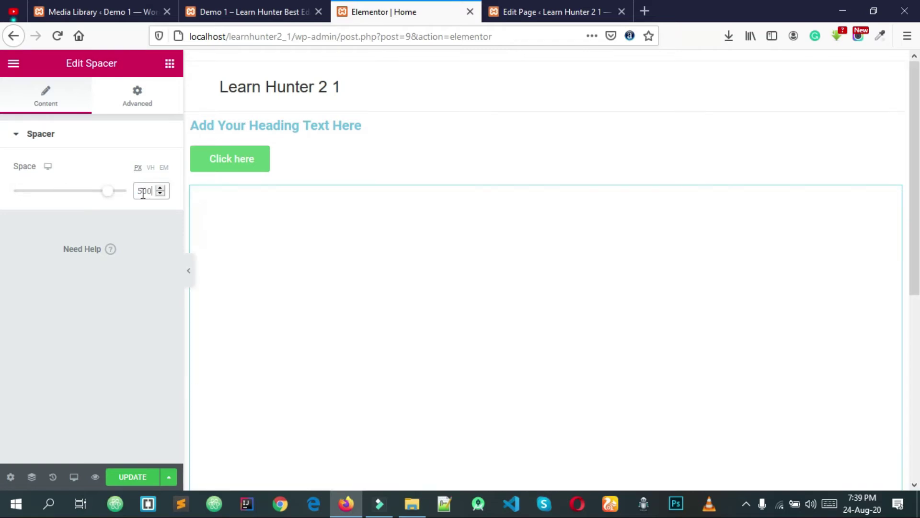
{"action": "scroll", "coordinate": [703, 227], "scroll_direction": "down", "scroll_amount": 5}
{"action": "scroll", "coordinate": [697, 236], "scroll_direction": "up", "scroll_amount": 6}
{"action": "scroll", "coordinate": [637, 249], "scroll_direction": "down", "scroll_amount": 1}
{"action": "scroll", "coordinate": [623, 230], "scroll_direction": "up", "scroll_amount": 1}
{"action": "scroll", "coordinate": [587, 240], "scroll_direction": "down", "scroll_amount": 1}
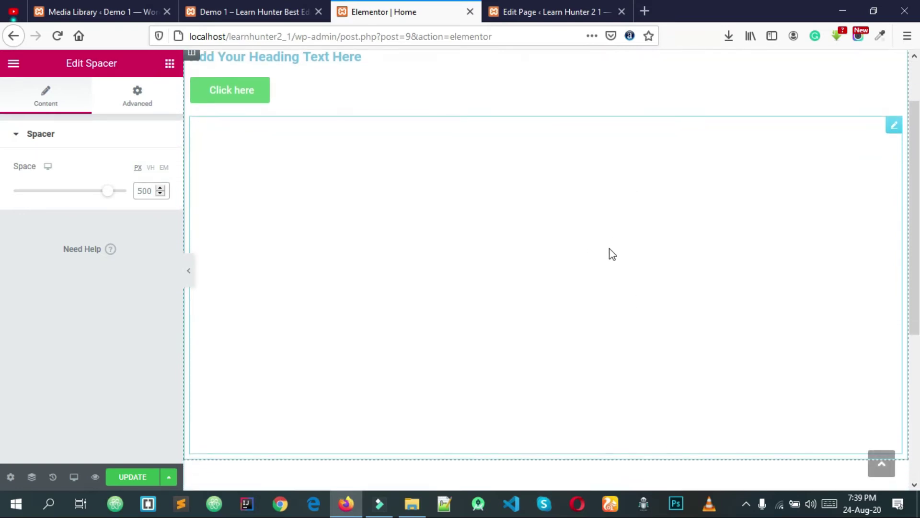
{"action": "scroll", "coordinate": [596, 250], "scroll_direction": "down", "scroll_amount": 4}
{"action": "scroll", "coordinate": [316, 226], "scroll_direction": "up", "scroll_amount": 2}
{"action": "scroll", "coordinate": [278, 307], "scroll_direction": "up", "scroll_amount": 4}
Update the Home page in Elementor and close its WordPress Edit Page browser tab.
{"action": "left_click", "coordinate": [119, 479]}
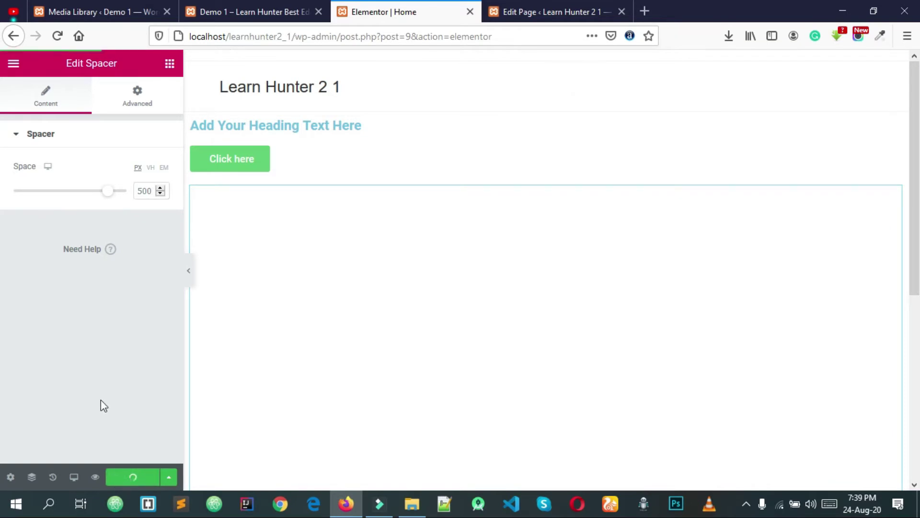
{"action": "left_click", "coordinate": [522, 10]}
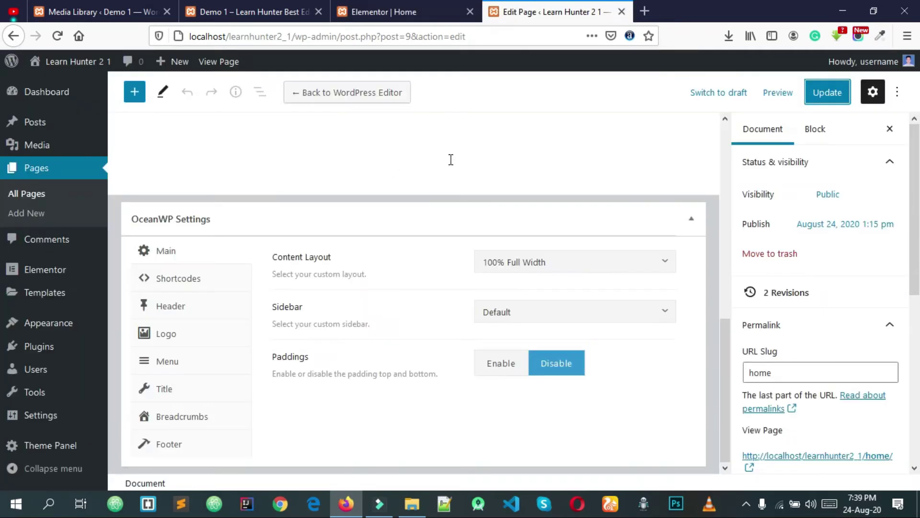
{"action": "left_click", "coordinate": [460, 13]}
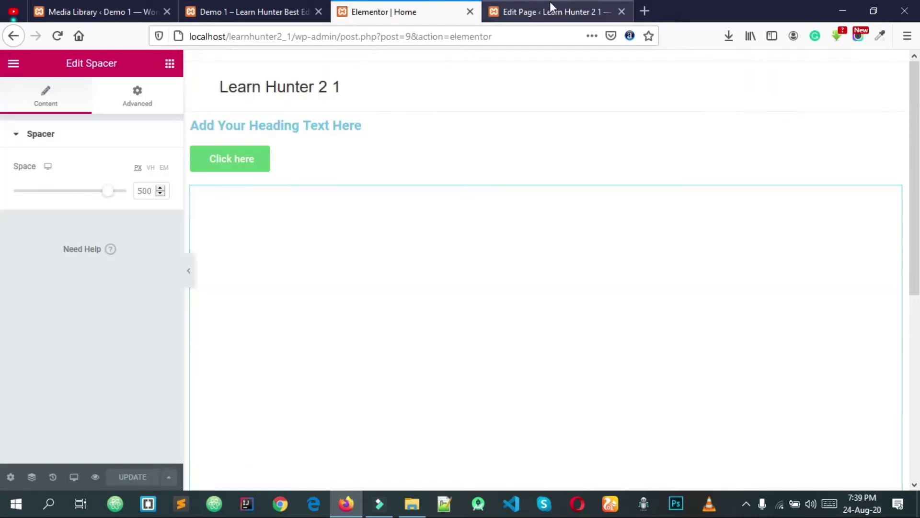
{"action": "left_click", "coordinate": [568, 2]}
{"action": "left_click", "coordinate": [621, 12]}
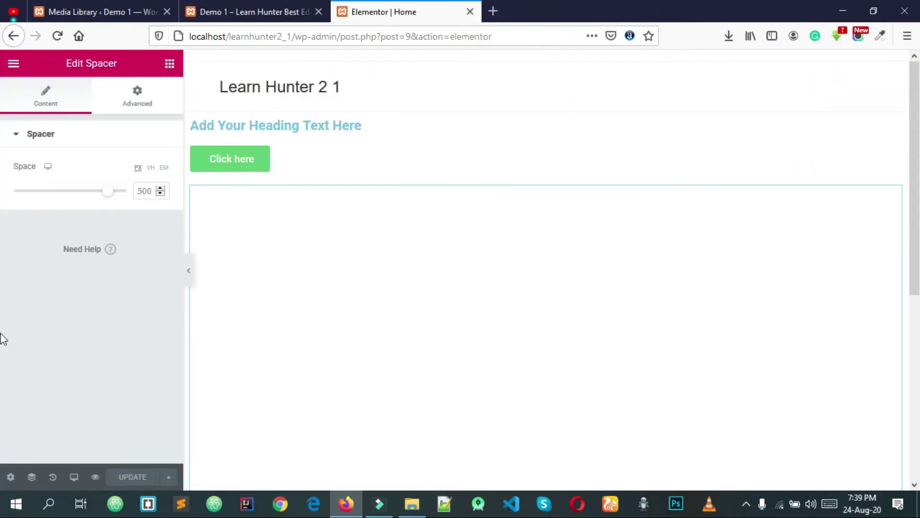
Preview the Home page in a new browser tab and compare its widgets with the Elementor canvas.
{"action": "left_click", "coordinate": [96, 478]}
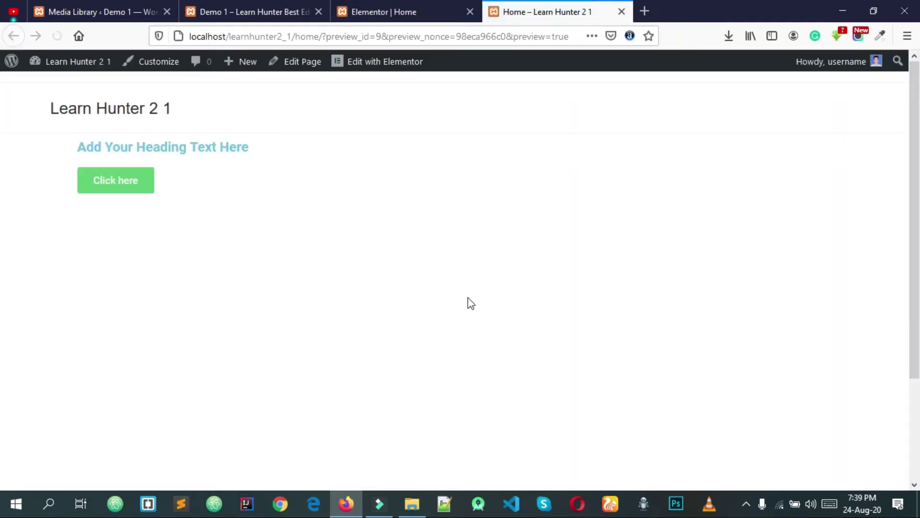
{"action": "left_click_drag", "start_coordinate": [74, 146], "coordinate": [268, 240]}
{"action": "left_click", "coordinate": [269, 241]}
{"action": "left_click", "coordinate": [448, 9]}
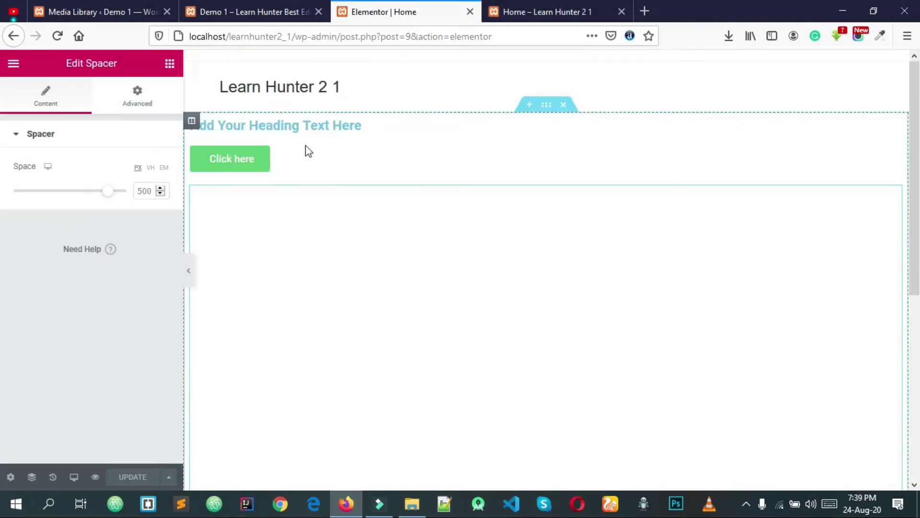
{"action": "left_click", "coordinate": [544, 3]}
{"action": "left_click", "coordinate": [442, 4]}
Delete the heading, the button and the spacer from the section.
{"action": "right_click", "coordinate": [507, 126]}
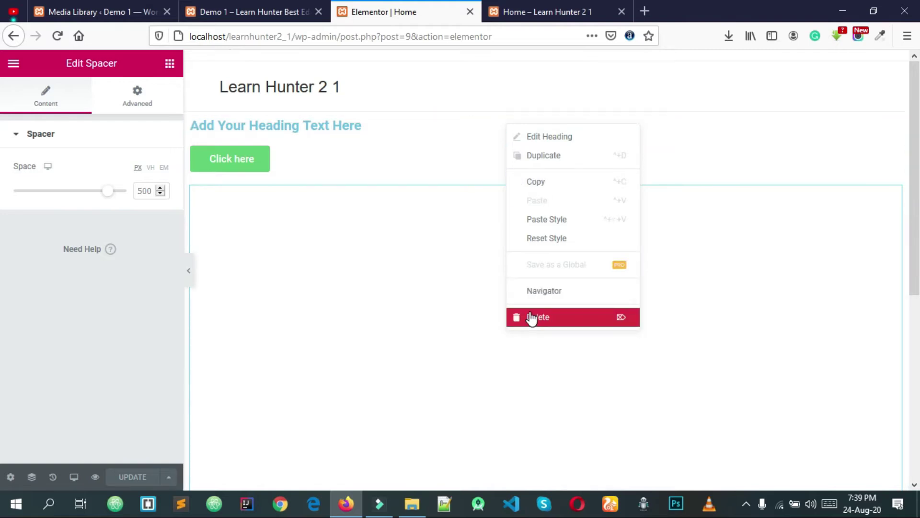
{"action": "left_click", "coordinate": [549, 316]}
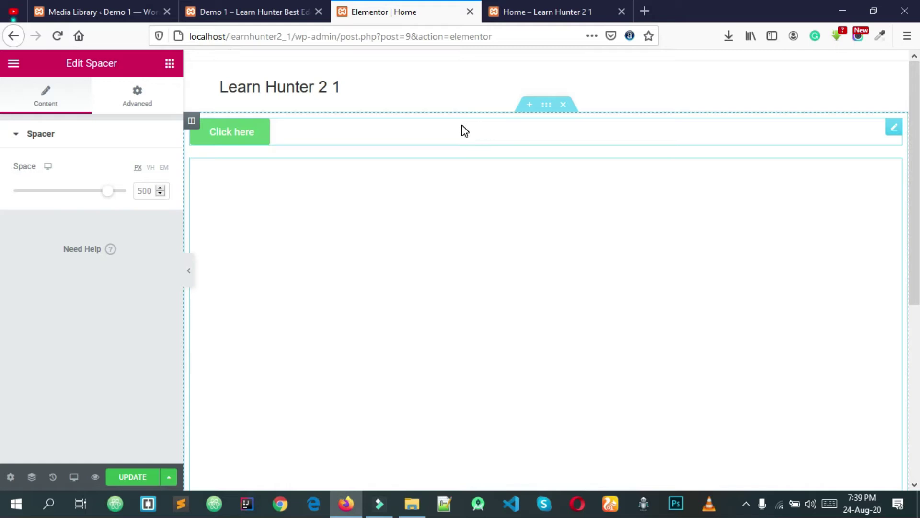
{"action": "right_click", "coordinate": [498, 127]}
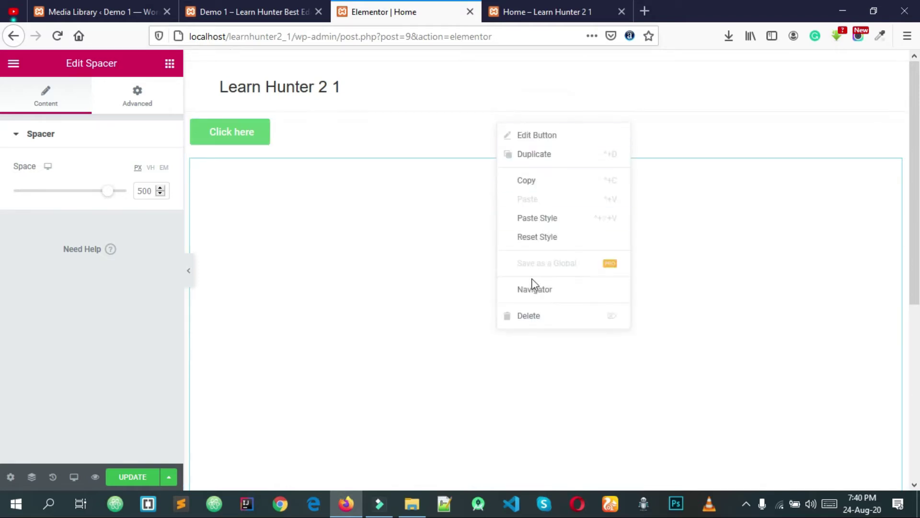
{"action": "left_click", "coordinate": [528, 316]}
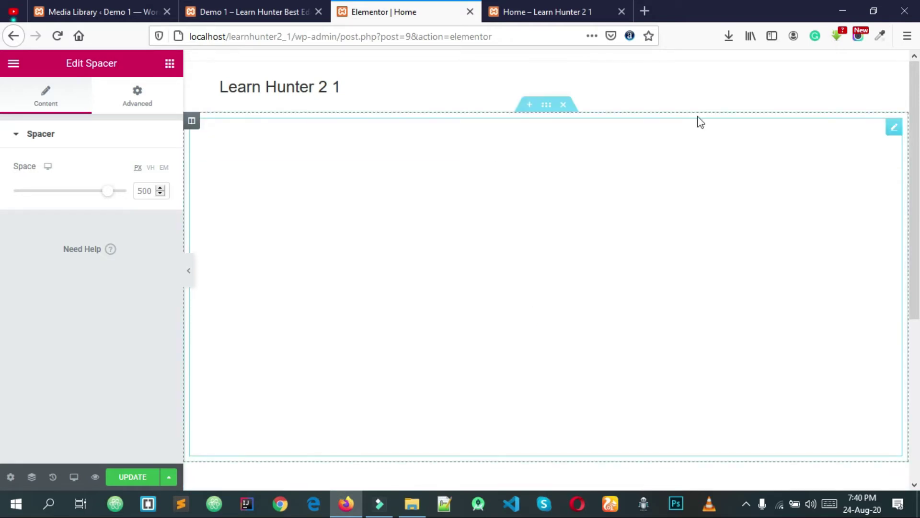
{"action": "right_click", "coordinate": [482, 142]}
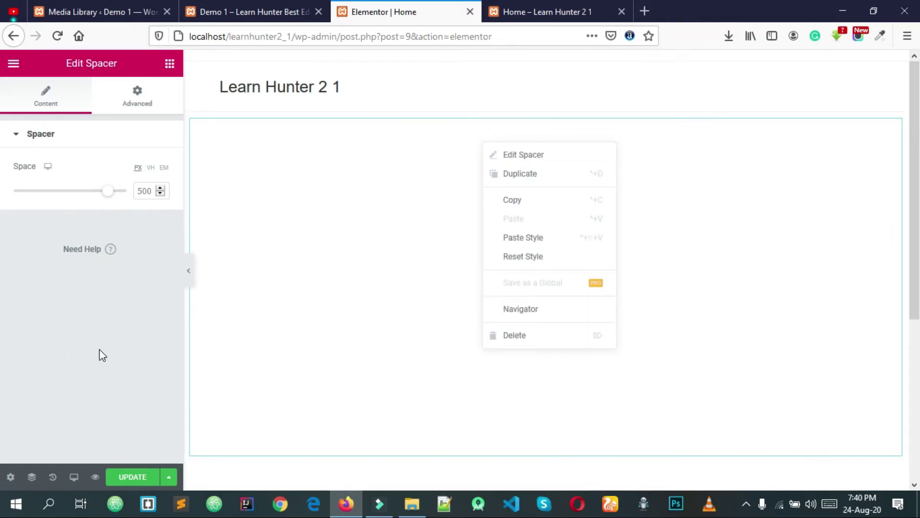
{"action": "left_click", "coordinate": [688, 194]}
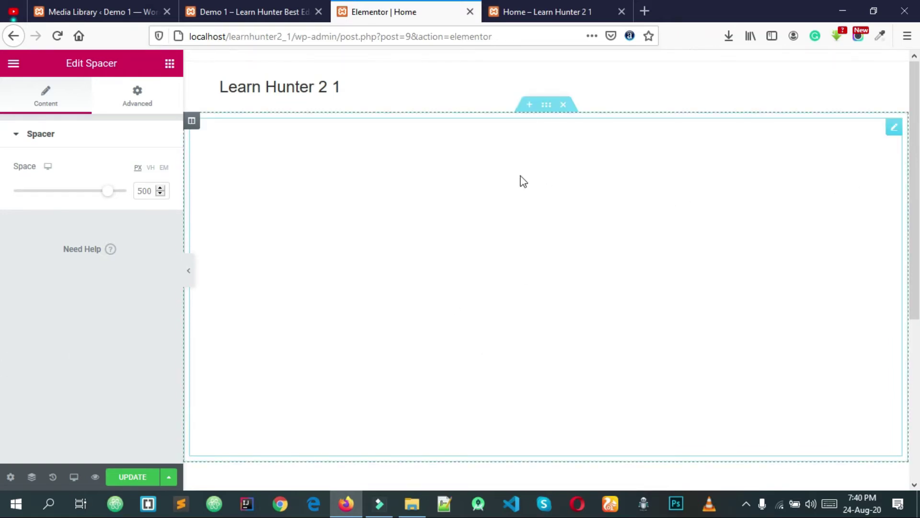
{"action": "right_click", "coordinate": [893, 135]}
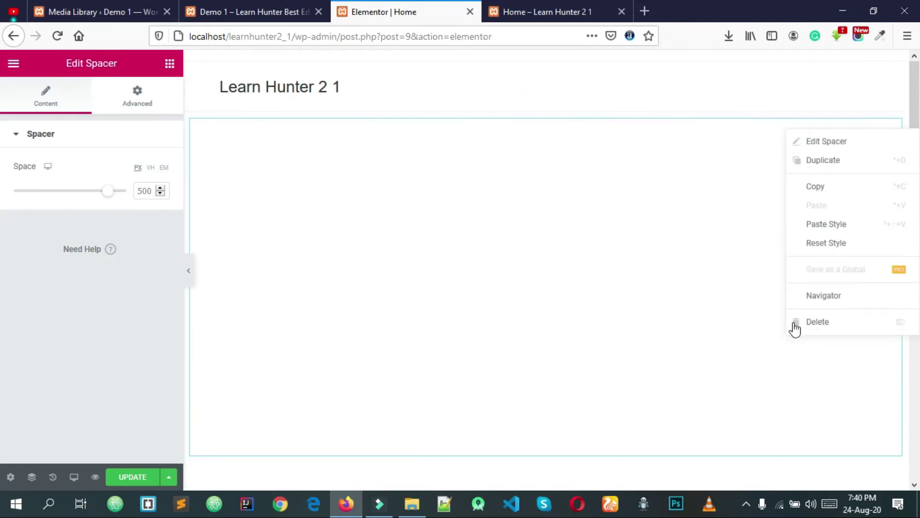
{"action": "left_click", "coordinate": [828, 324]}
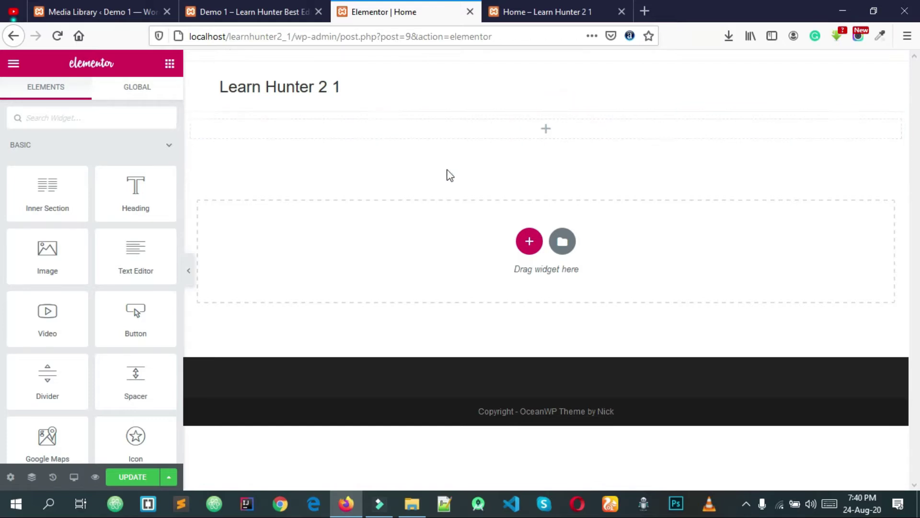
Update the emptied Home page and check it in the preview tab.
{"action": "left_click", "coordinate": [130, 476]}
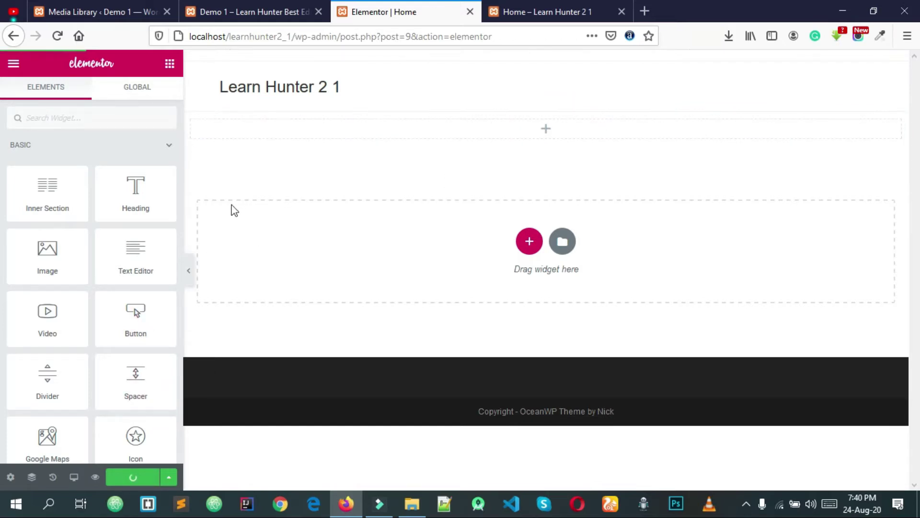
{"action": "left_click", "coordinate": [581, 9]}
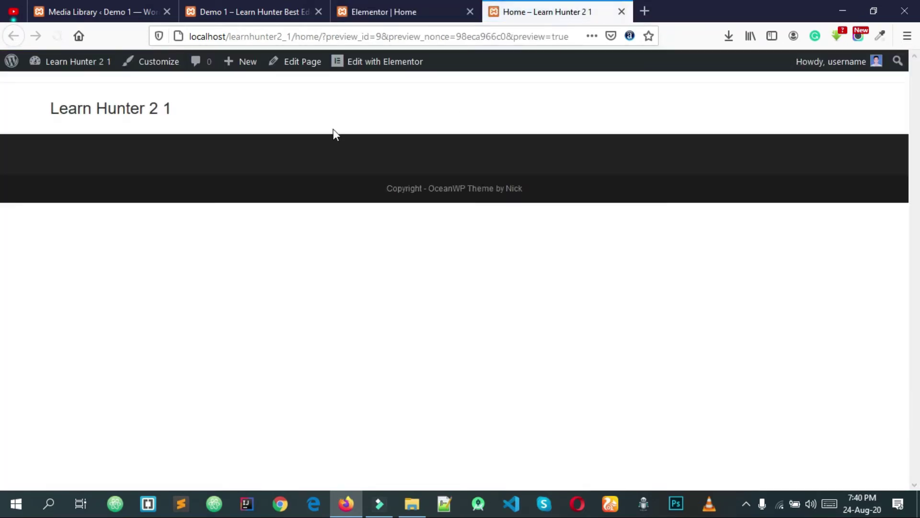
{"action": "left_click", "coordinate": [384, 9]}
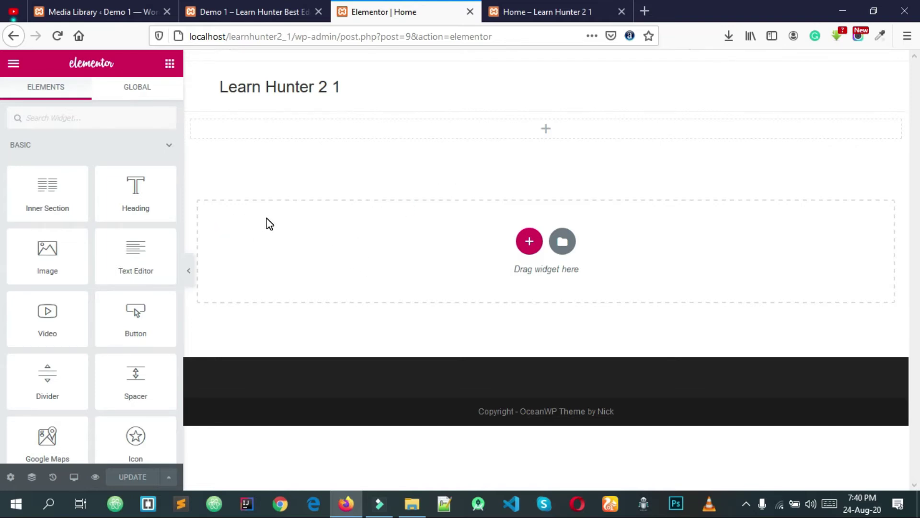
Add a Heading widget to the empty section and replace its title with the placeholder text "adadfdafadaf".
{"action": "left_click_drag", "start_coordinate": [147, 190], "coordinate": [326, 131]}
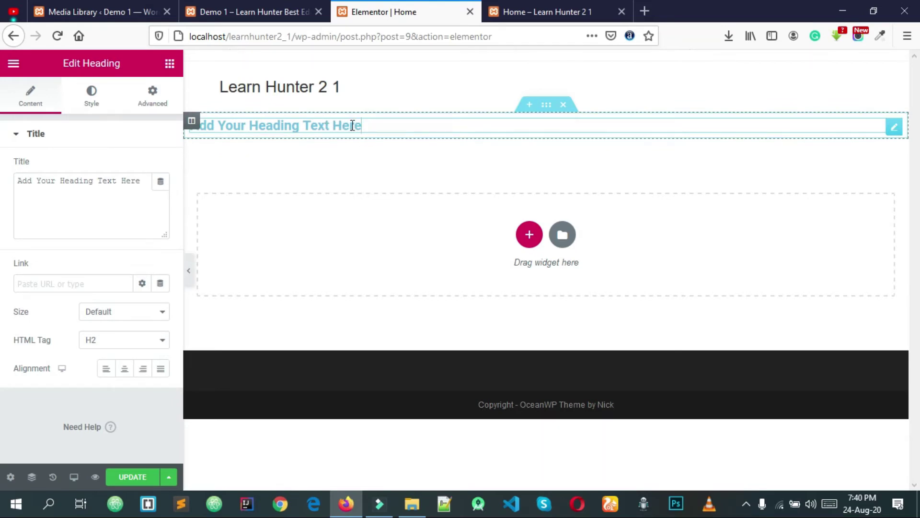
{"action": "left_click_drag", "start_coordinate": [370, 124], "coordinate": [124, 148]}
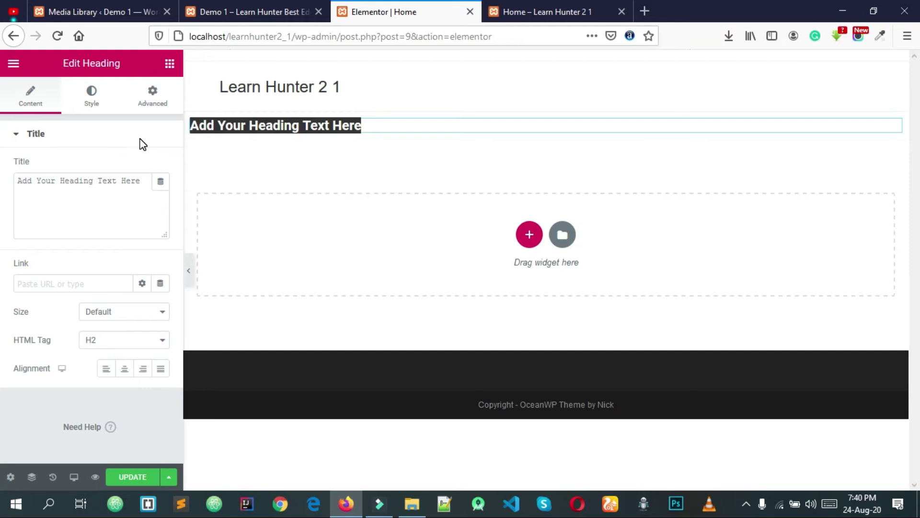
{"action": "key", "text": "BackSpace"}
{"action": "type", "text": "fdafdafsdfa"}
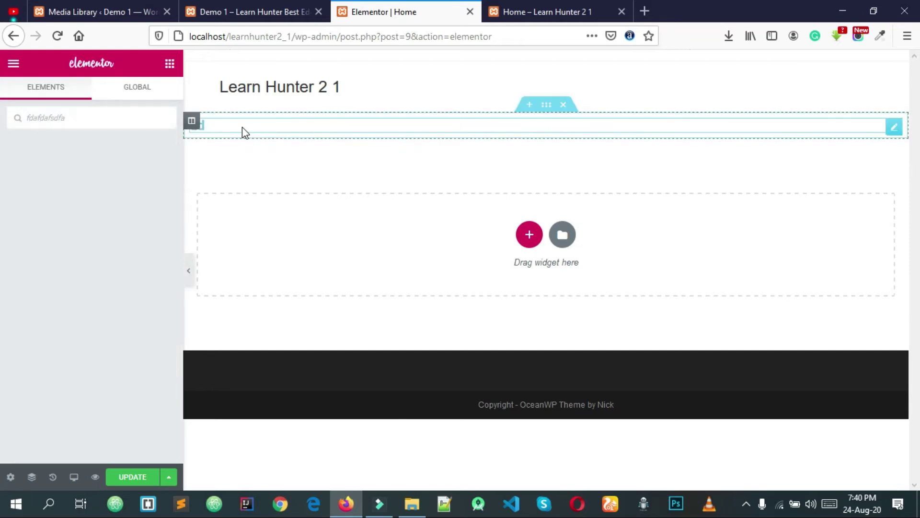
{"action": "left_click", "coordinate": [243, 128]}
{"action": "type", "text": "adfdafadaf"}
{"action": "left_click_drag", "start_coordinate": [271, 125], "coordinate": [191, 122]}
{"action": "left_click", "coordinate": [241, 138]}
{"action": "mouse_move", "coordinate": [99, 188]}
{"action": "left_mouse_down"}
{"action": "mouse_move", "coordinate": [21, 191]}
{"action": "mouse_move", "coordinate": [87, 194]}
{"action": "left_mouse_up"}
{"action": "left_click", "coordinate": [86, 194]}
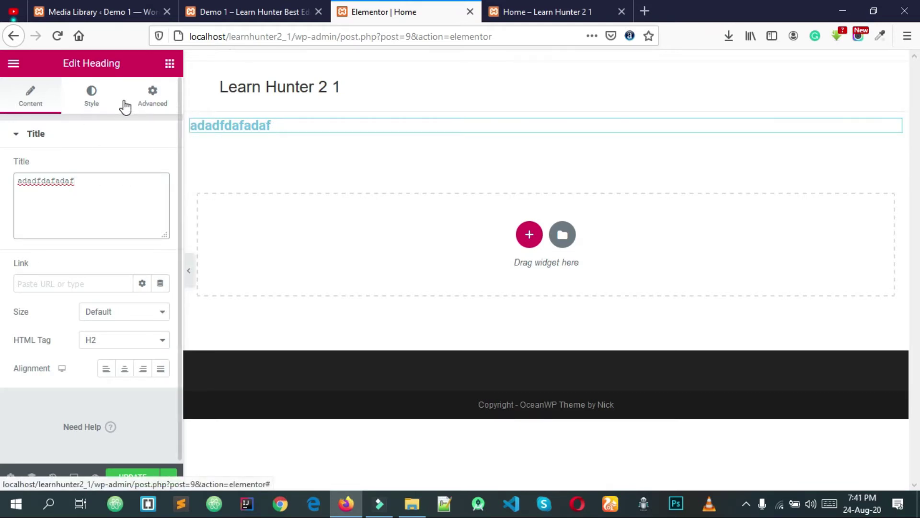
Look through the heading's Style and Advanced settings and return to its Content settings.
{"action": "left_click", "coordinate": [94, 102]}
{"action": "left_click", "coordinate": [152, 106]}
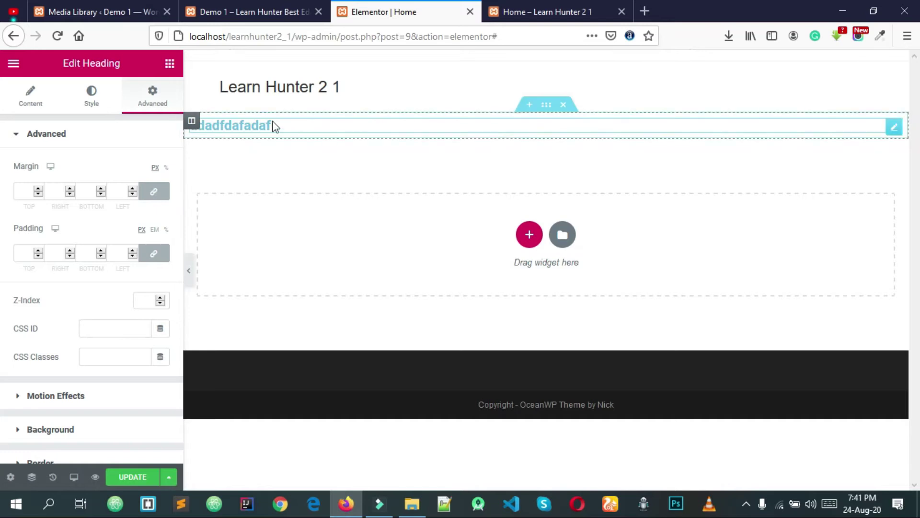
{"action": "left_click", "coordinate": [30, 96]}
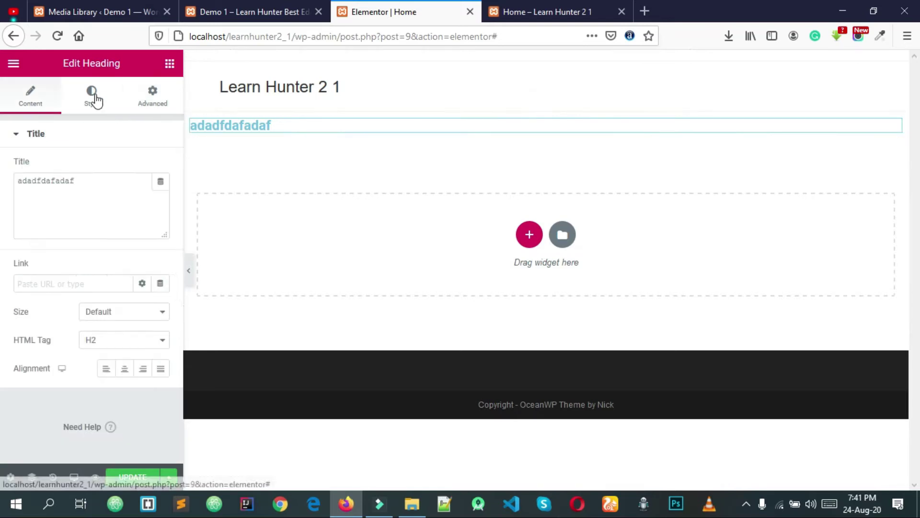
Add a Button widget above the heading in the section.
{"action": "left_click", "coordinate": [170, 65]}
{"action": "left_click_drag", "start_coordinate": [135, 316], "coordinate": [248, 125]}
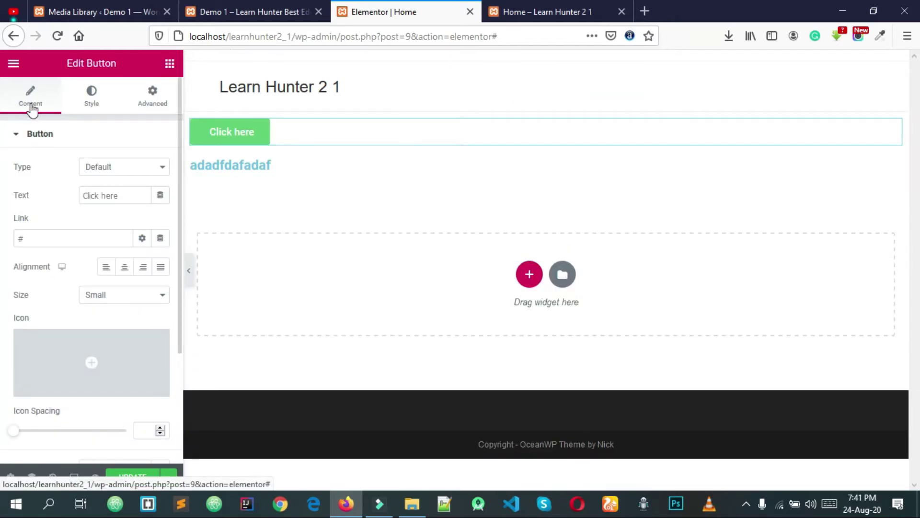
Look through the button's Style and Advanced settings and delete the Button widget above the heading.
{"action": "left_click", "coordinate": [99, 101]}
{"action": "left_click", "coordinate": [151, 95]}
{"action": "left_click", "coordinate": [21, 101]}
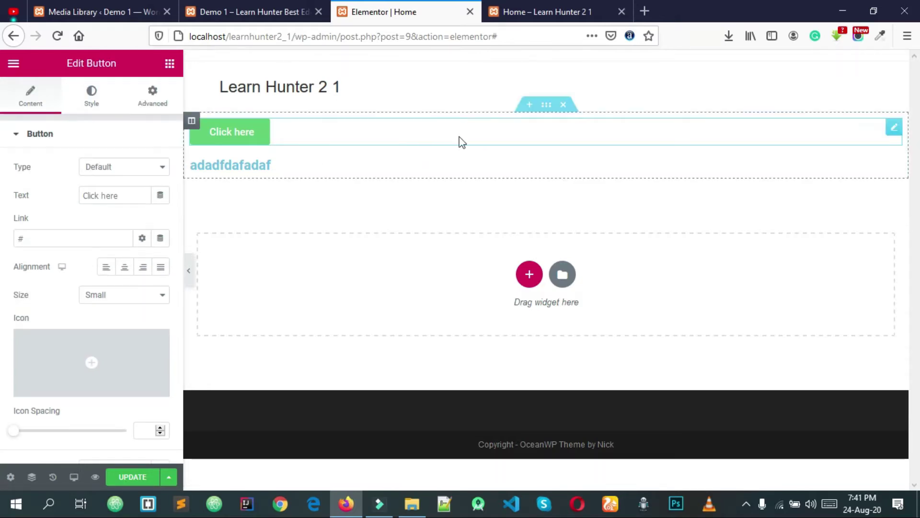
{"action": "right_click", "coordinate": [895, 130]}
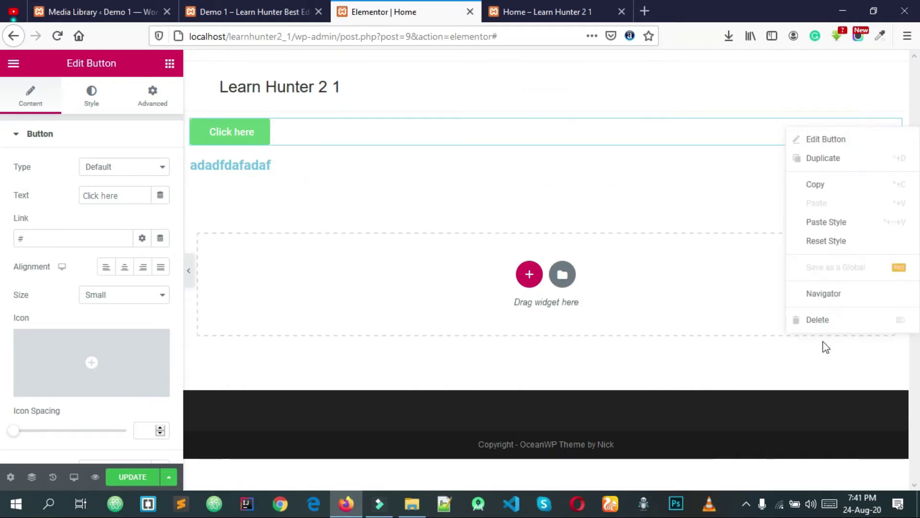
{"action": "left_click", "coordinate": [826, 321]}
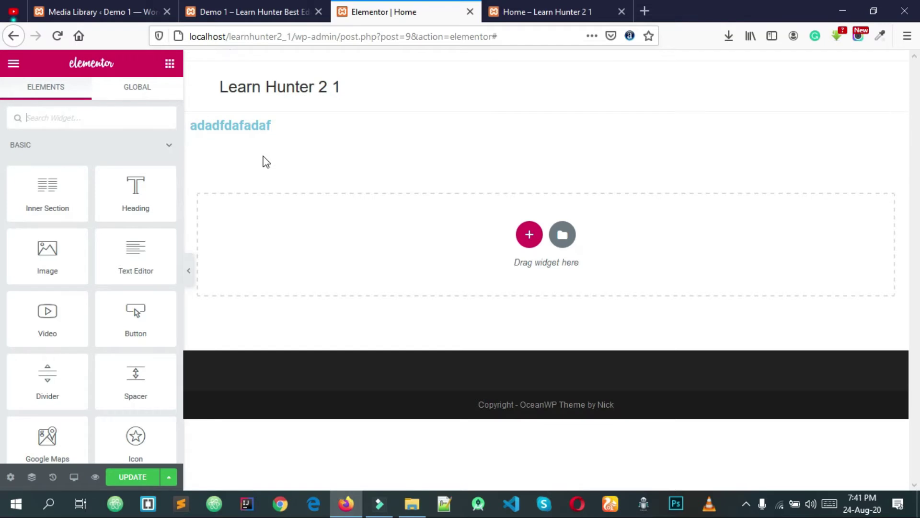
Replace the heading's placeholder title with "Welcome to Learn Hunter.".
{"action": "left_click", "coordinate": [289, 125]}
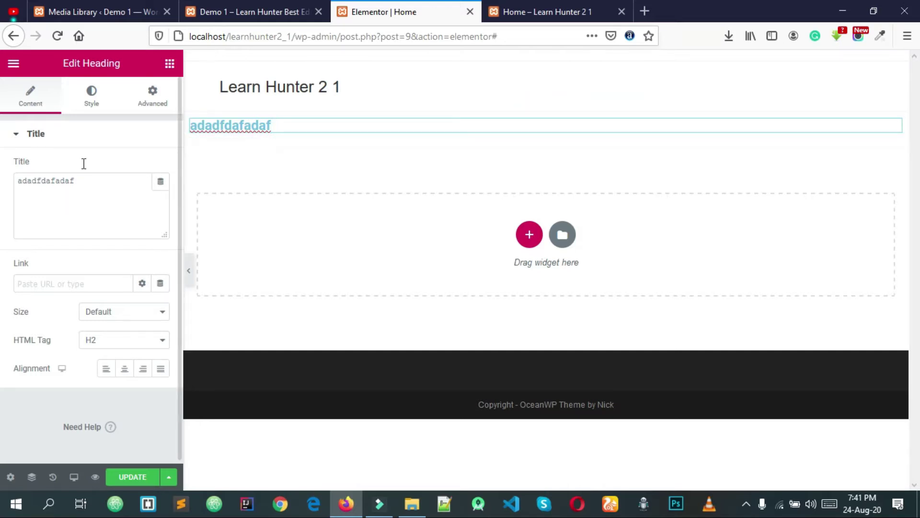
{"action": "double_click", "coordinate": [112, 180]}
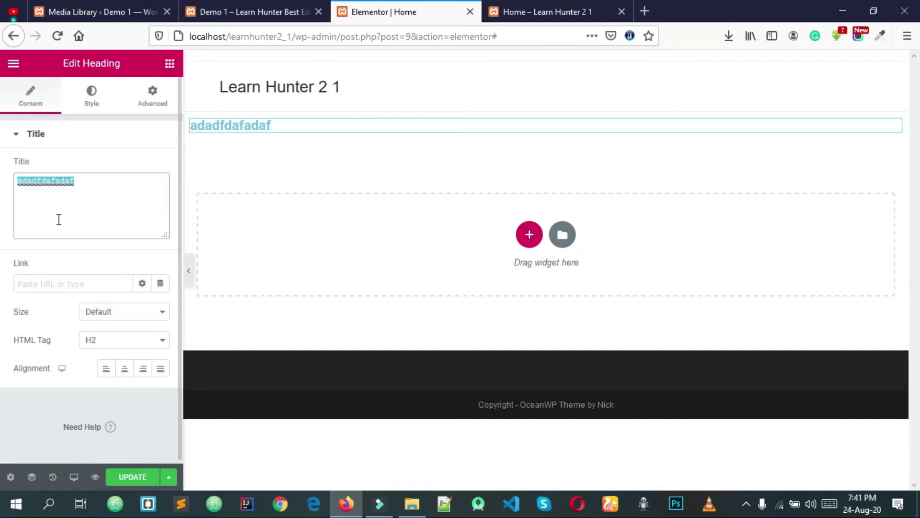
{"action": "type", "text": "Welcome to Udemy."}
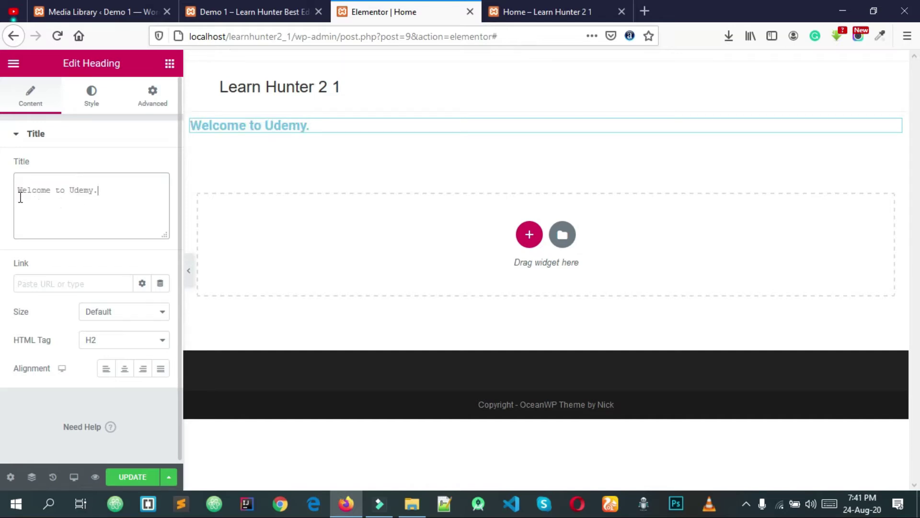
{"action": "key", "text": "BackSpace"}
{"action": "double_click", "coordinate": [89, 181]}
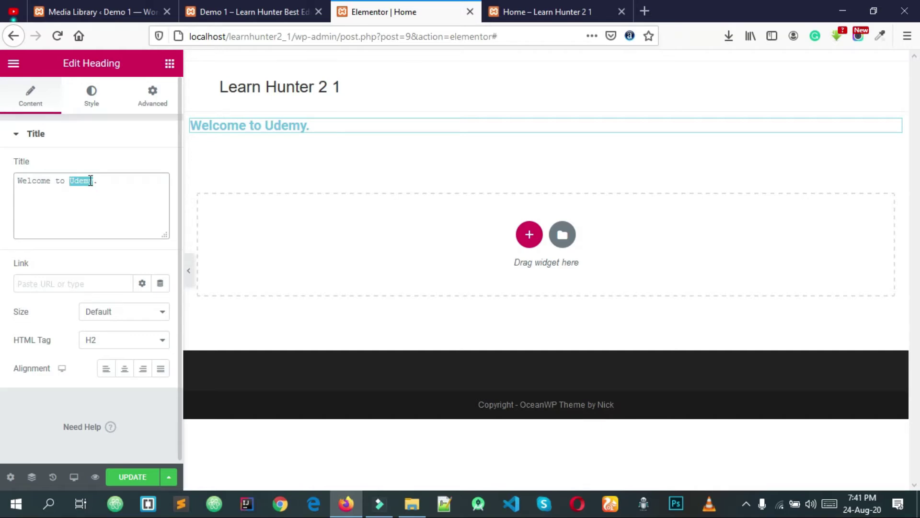
{"action": "type", "text": "Learn Hunter"}
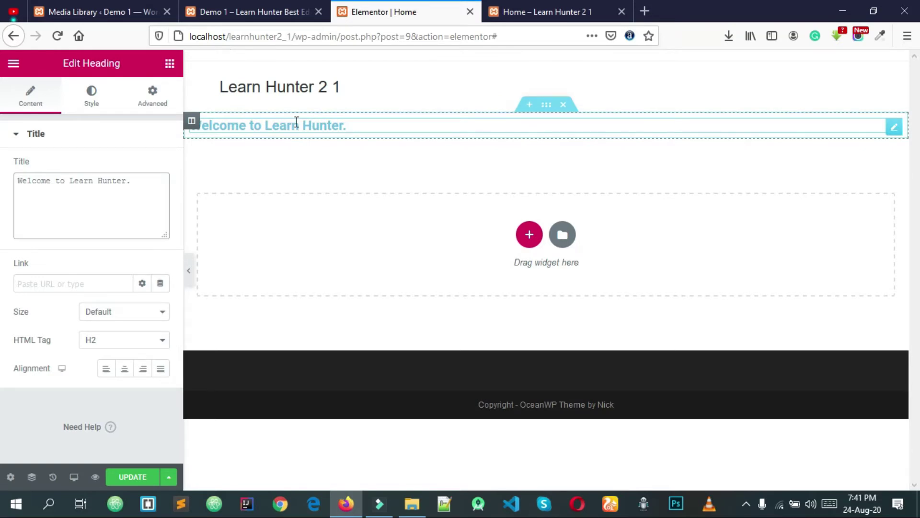
{"action": "left_click", "coordinate": [66, 284]}
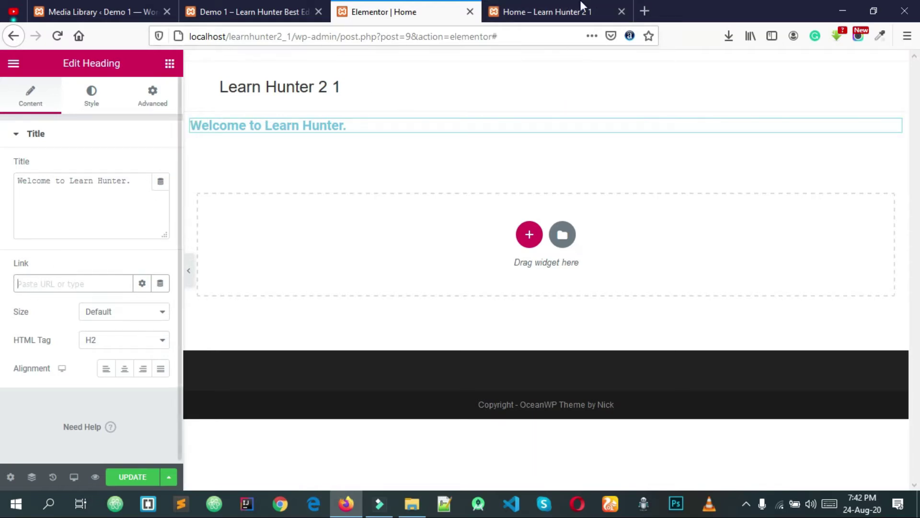
{"action": "left_click", "coordinate": [645, 11]}
{"action": "type", "text": "goo"}
{"action": "key", "text": "Return"}
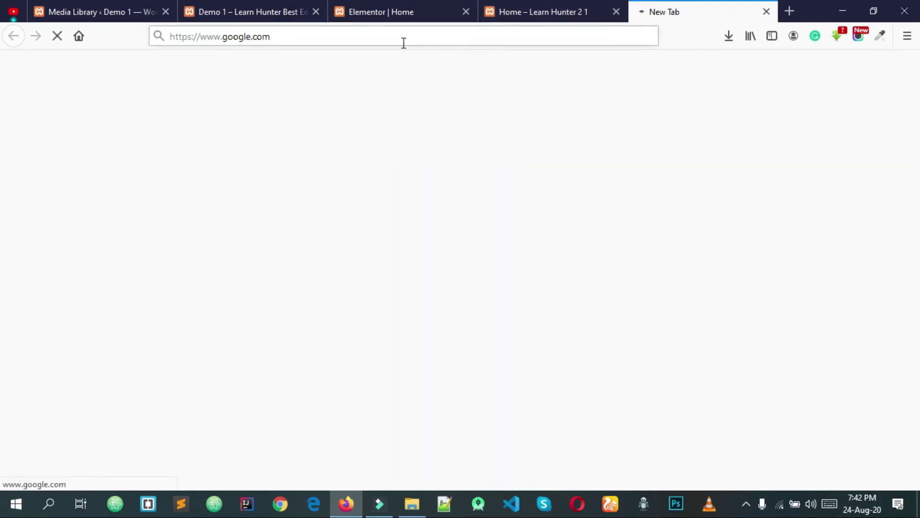
{"action": "left_click", "coordinate": [404, 43]}
{"action": "key", "text": "ctrl+c"}
{"action": "left_click", "coordinate": [513, 6]}
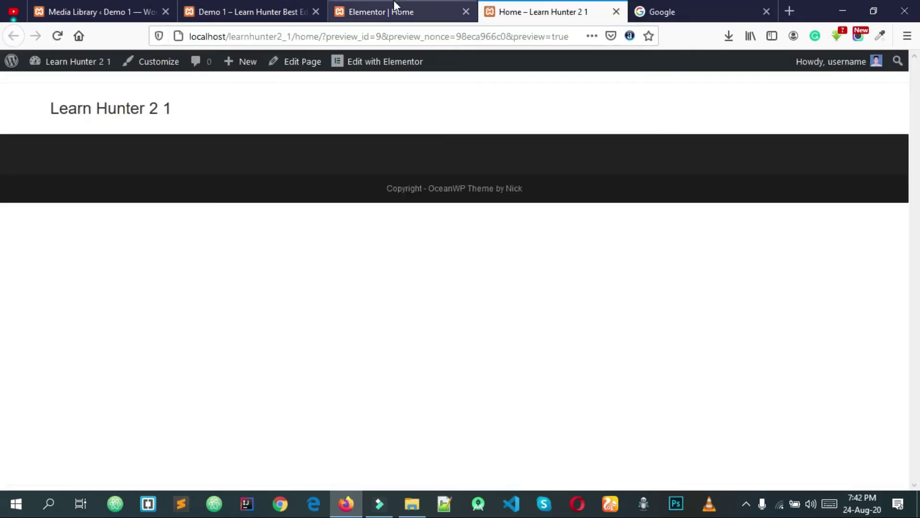
{"action": "left_click", "coordinate": [394, 6]}
{"action": "left_click", "coordinate": [108, 283]}
{"action": "key", "text": "ctrl+v"}
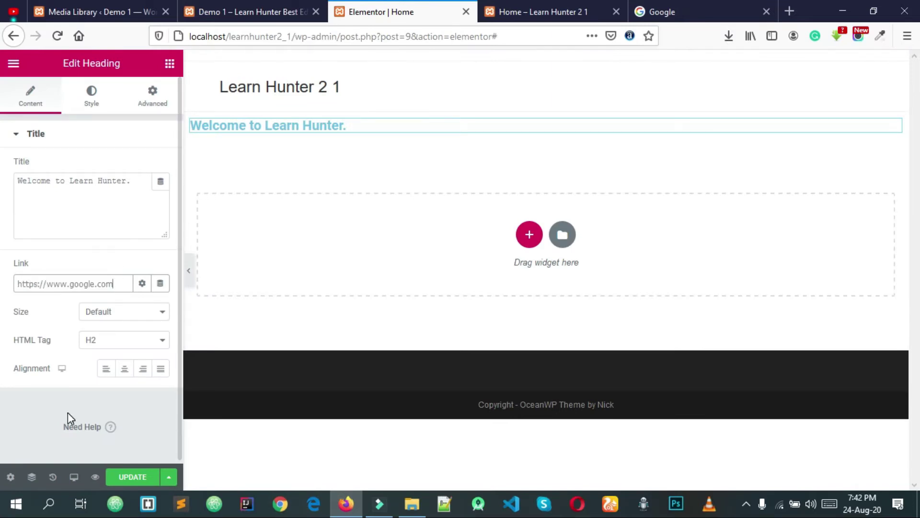
Update the Home page, test the heading's link in the preview tab and return to the Elementor editor.
{"action": "left_click", "coordinate": [120, 476]}
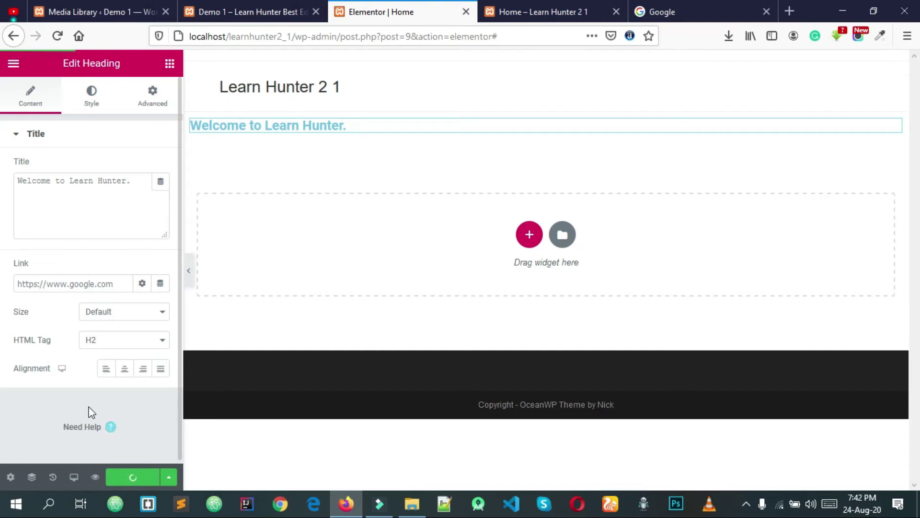
{"action": "left_click", "coordinate": [581, 6]}
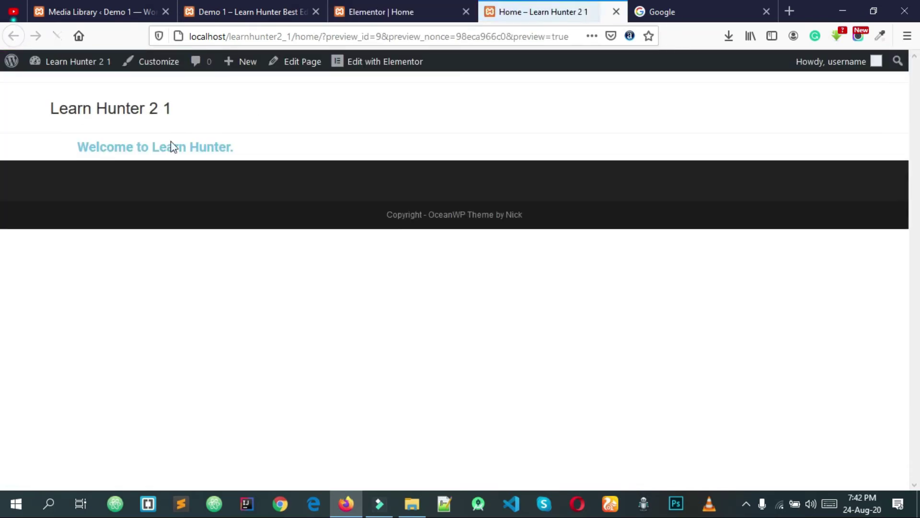
{"action": "left_click", "coordinate": [145, 152]}
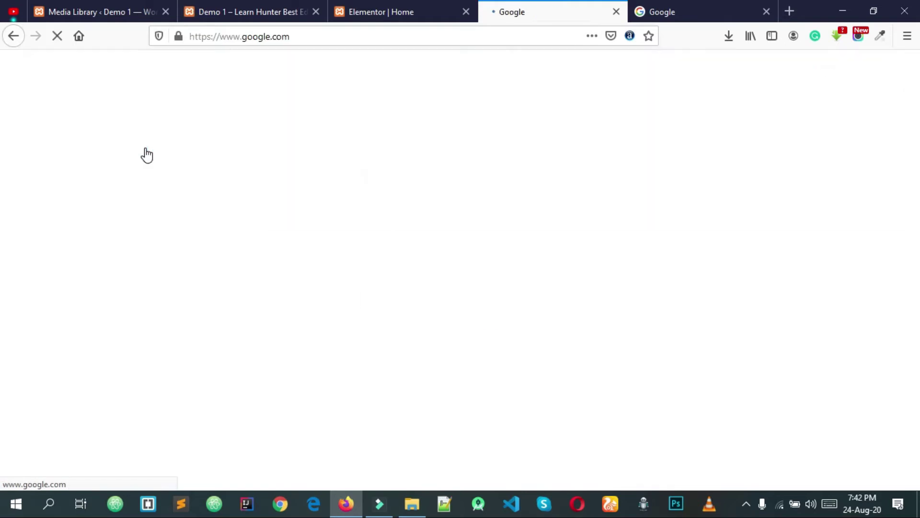
{"action": "left_click", "coordinate": [14, 39]}
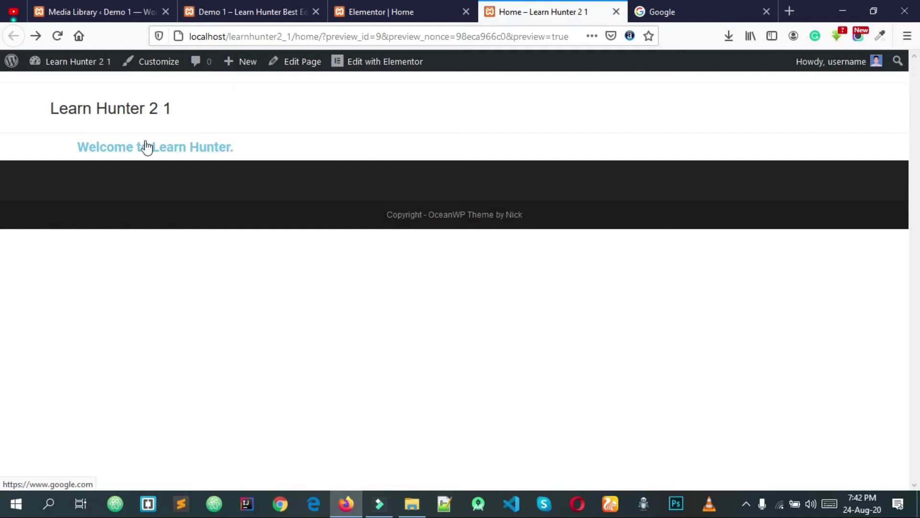
{"action": "left_click", "coordinate": [156, 154]}
{"action": "left_click", "coordinate": [375, 245]}
{"action": "left_click", "coordinate": [368, 207]}
{"action": "left_click", "coordinate": [372, 247]}
{"action": "left_click", "coordinate": [301, 165]}
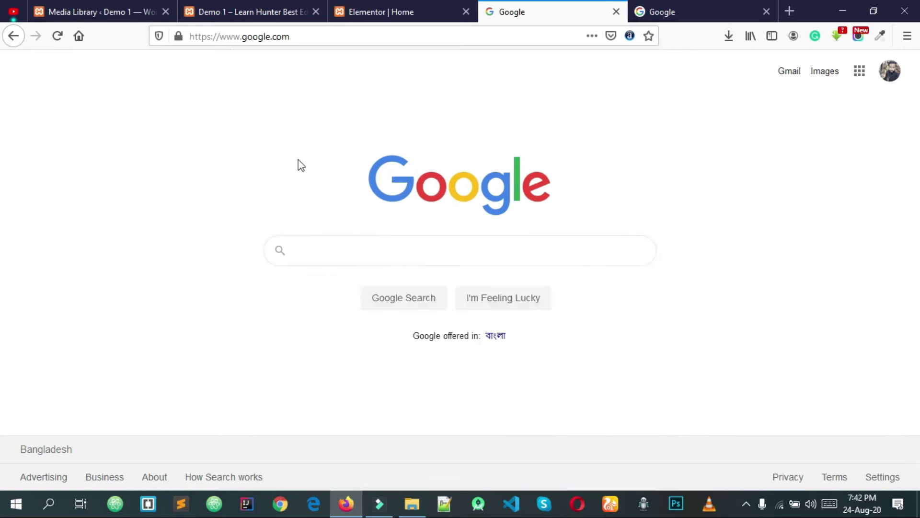
{"action": "left_click", "coordinate": [12, 36]}
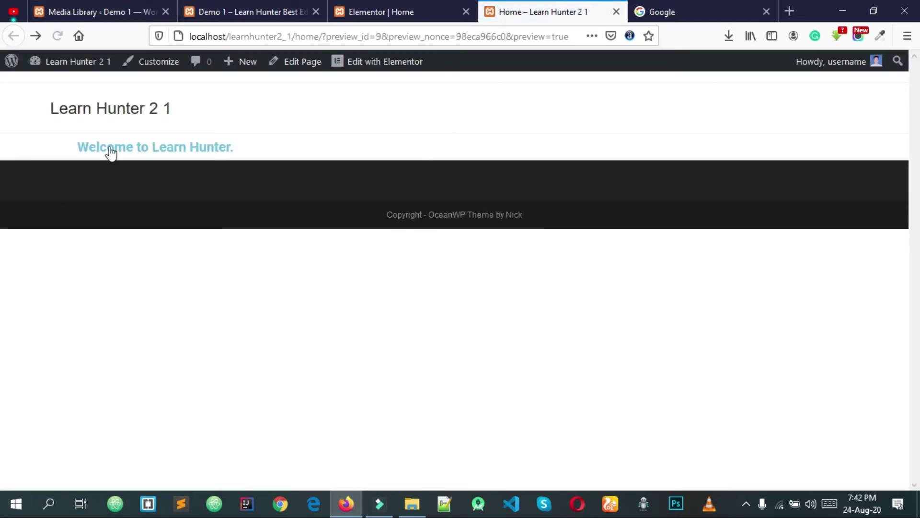
{"action": "left_click", "coordinate": [450, 10]}
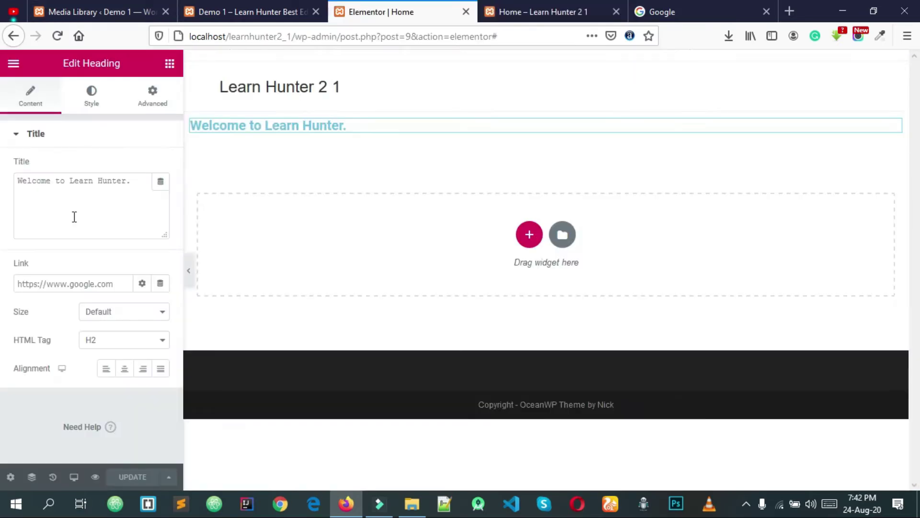
Check the heading's placement in the preview and set the content width of its section to Full Width.
{"action": "left_click", "coordinate": [550, 6]}
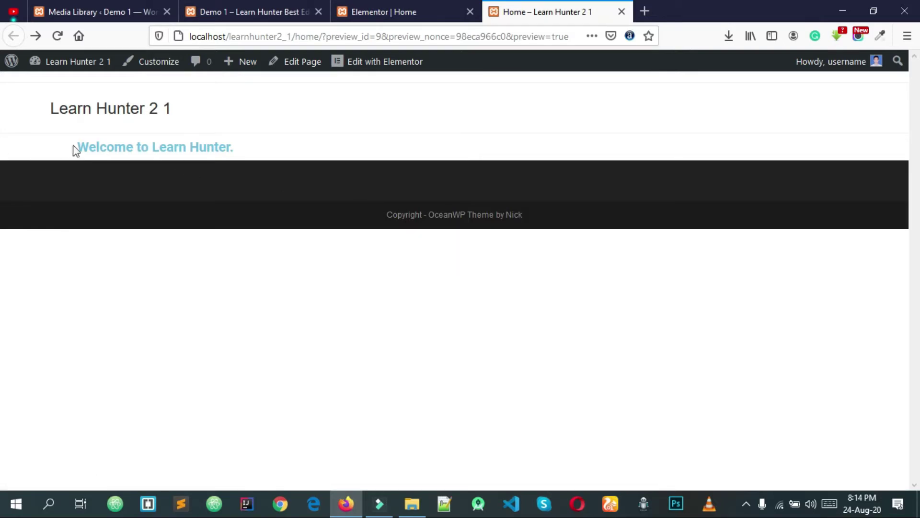
{"action": "left_click", "coordinate": [427, 12]}
{"action": "mouse_move", "coordinate": [551, 123]}
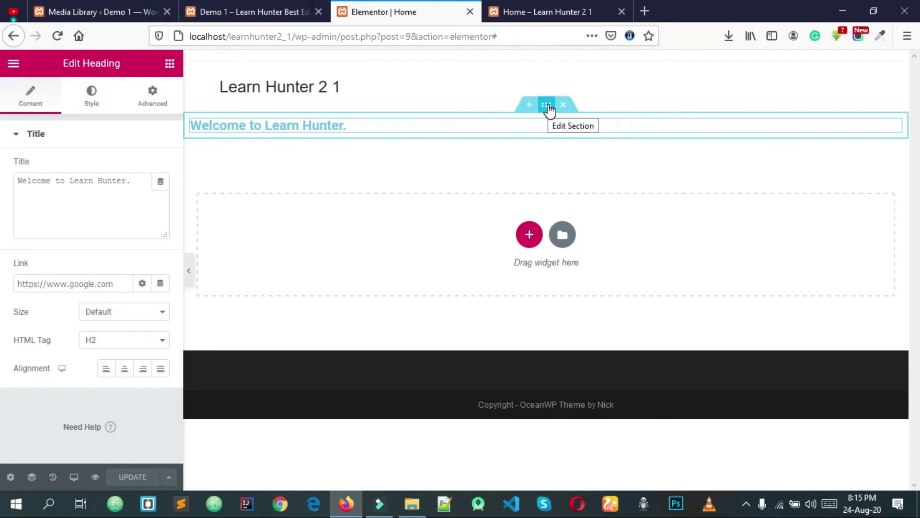
{"action": "left_click", "coordinate": [548, 105]}
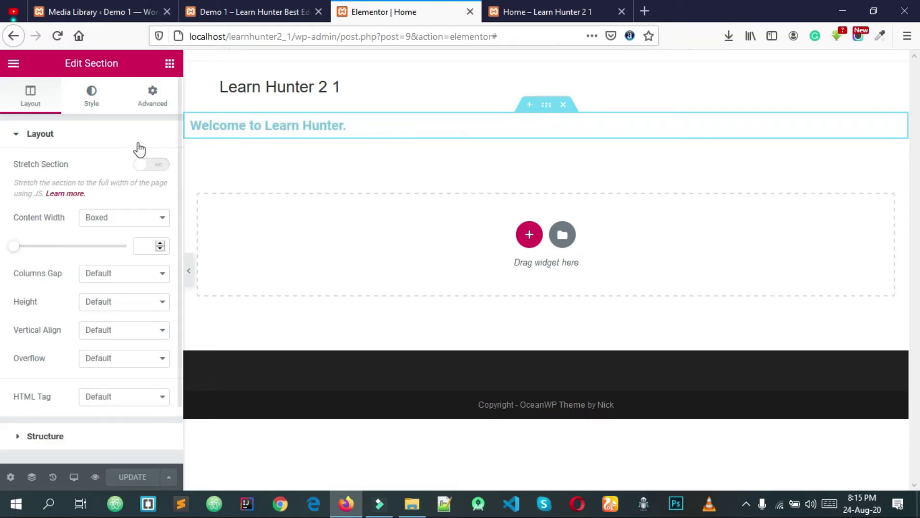
{"action": "left_click", "coordinate": [121, 231]}
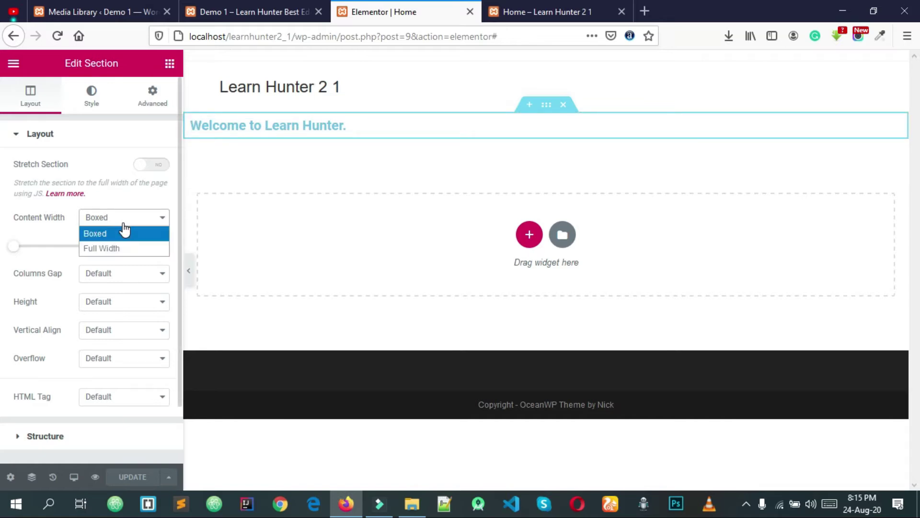
{"action": "left_click", "coordinate": [117, 248]}
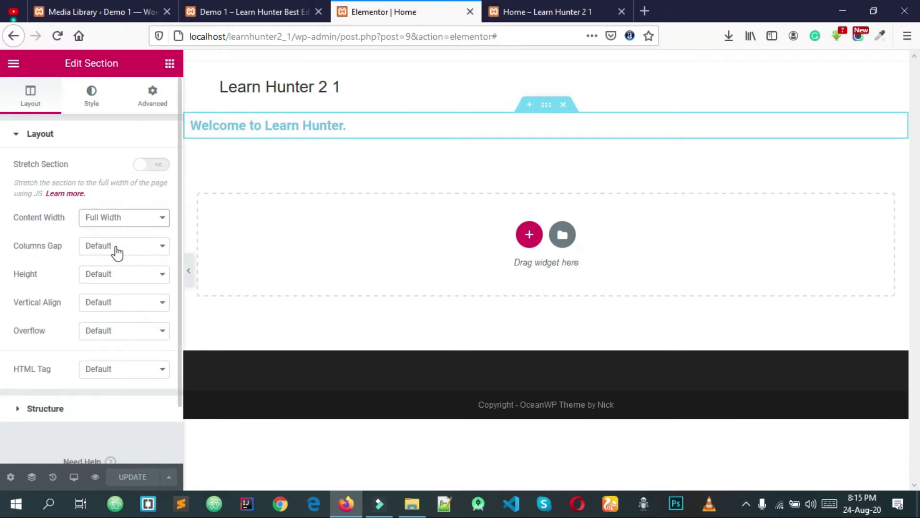
Update the Home page and reload the preview to check the section's width.
{"action": "left_click", "coordinate": [132, 478]}
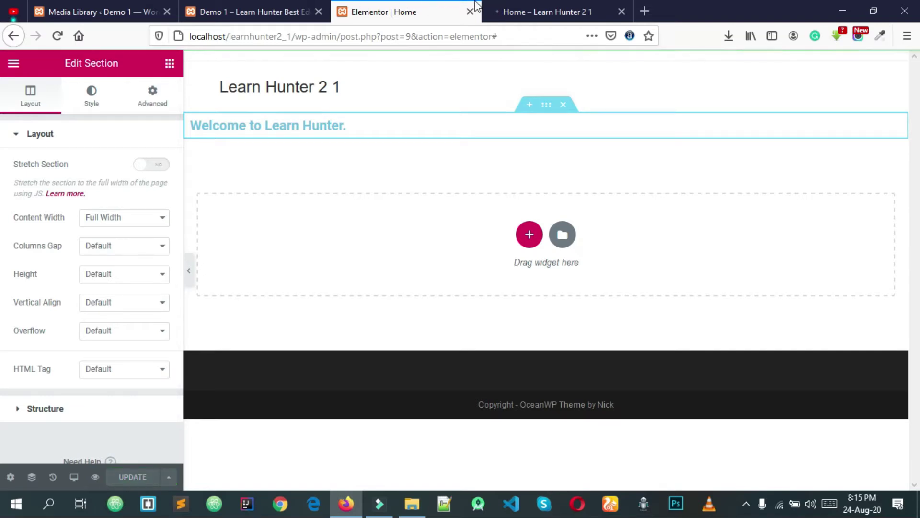
{"action": "left_click", "coordinate": [510, 6]}
{"action": "key", "text": "F5"}
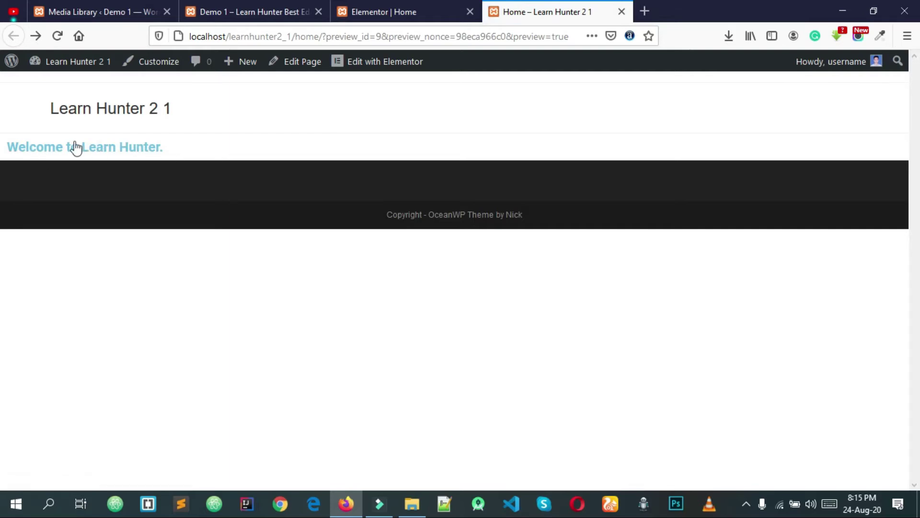
Review the Udemy demo homepage for reference, set the Welcome heading section's content width to Boxed, and update the page.
{"action": "left_click", "coordinate": [425, 11]}
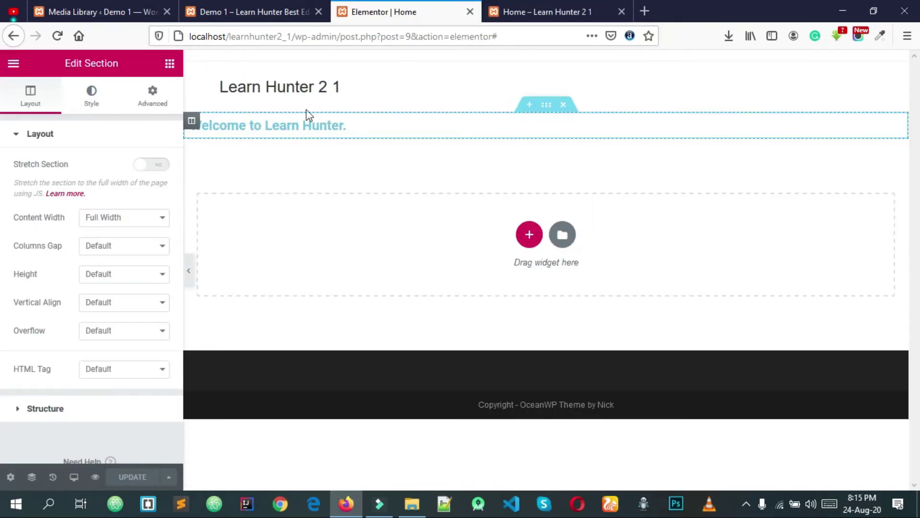
{"action": "left_click", "coordinate": [251, 10]}
{"action": "scroll", "coordinate": [125, 124], "scroll_direction": "down", "scroll_amount": 3}
{"action": "scroll", "coordinate": [124, 124], "scroll_direction": "up", "scroll_amount": 3}
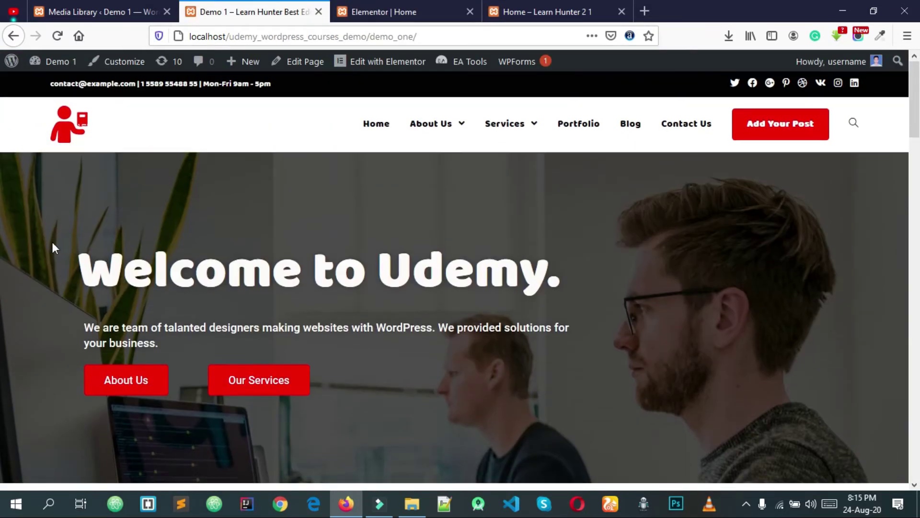
{"action": "left_click", "coordinate": [421, 10]}
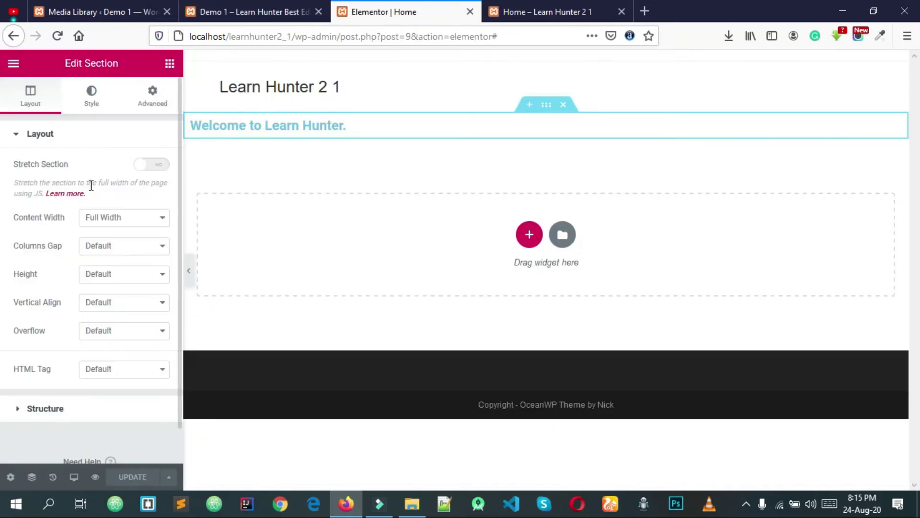
{"action": "left_click", "coordinate": [124, 217]}
{"action": "left_click", "coordinate": [117, 234]}
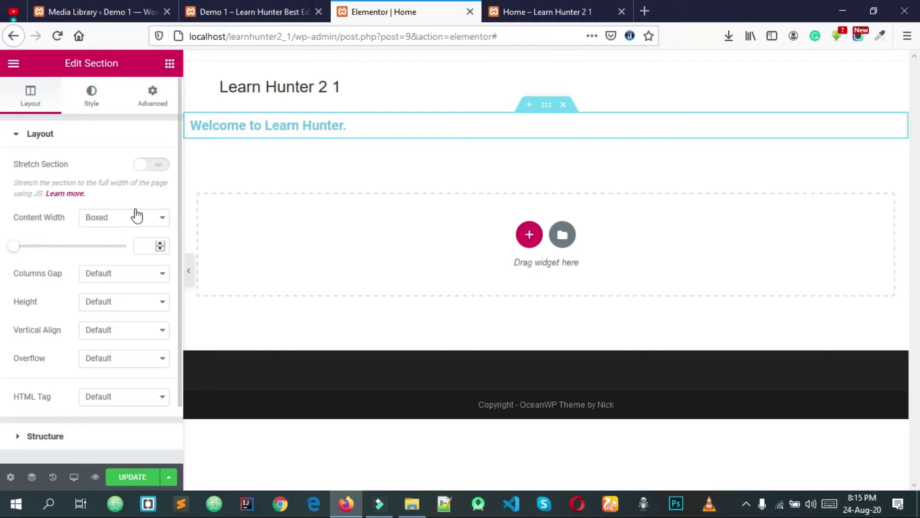
{"action": "left_click", "coordinate": [139, 478]}
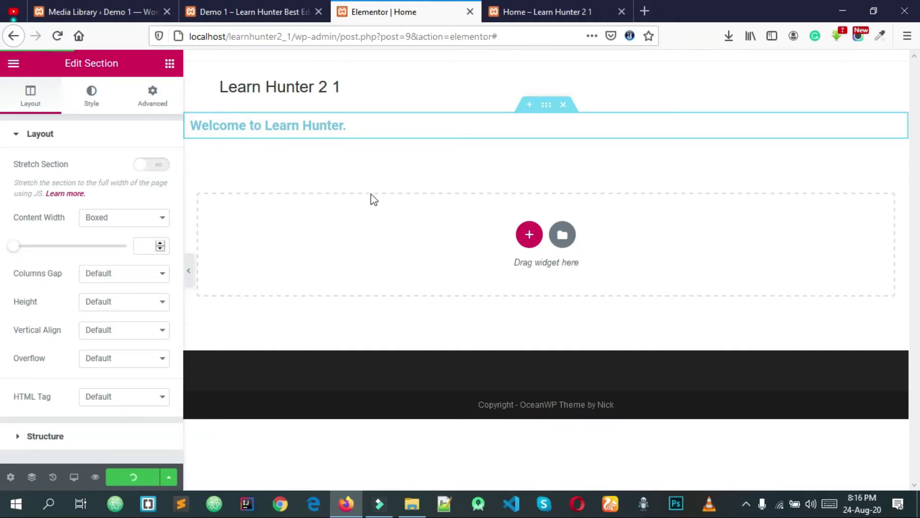
Select the "Welcome to Learn Hunter." heading and clear its link address.
{"action": "left_click", "coordinate": [407, 124]}
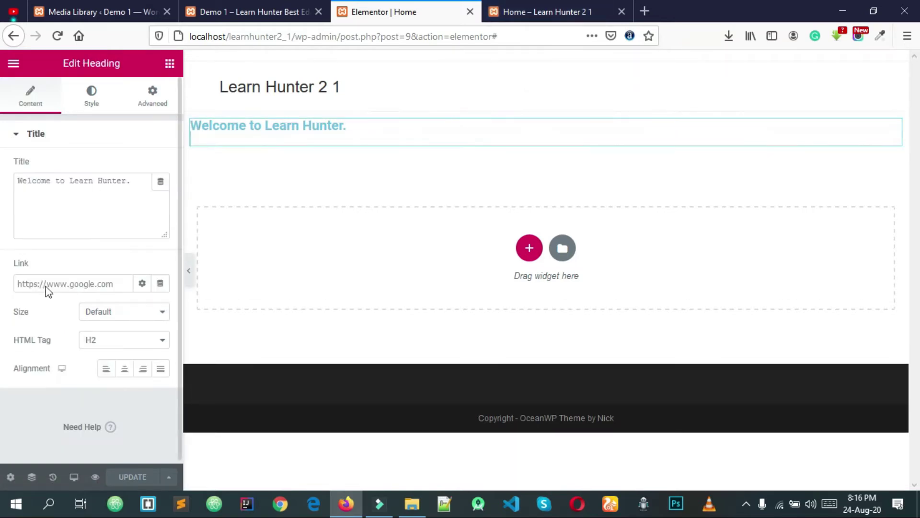
{"action": "left_click_drag", "start_coordinate": [109, 284], "coordinate": [7, 279]}
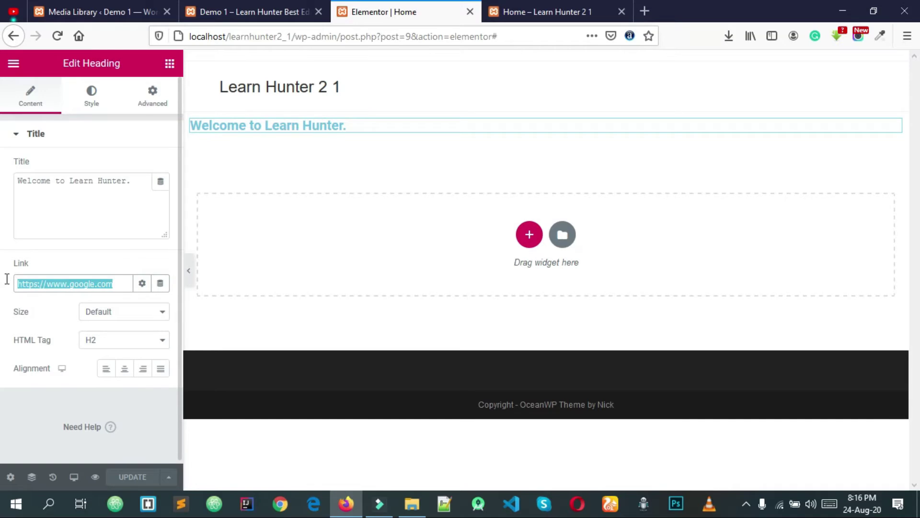
{"action": "key", "text": "BackSpace"}
Try the heading sizes Small, Medium, Large, XL and XXL one after another.
{"action": "left_click", "coordinate": [106, 312]}
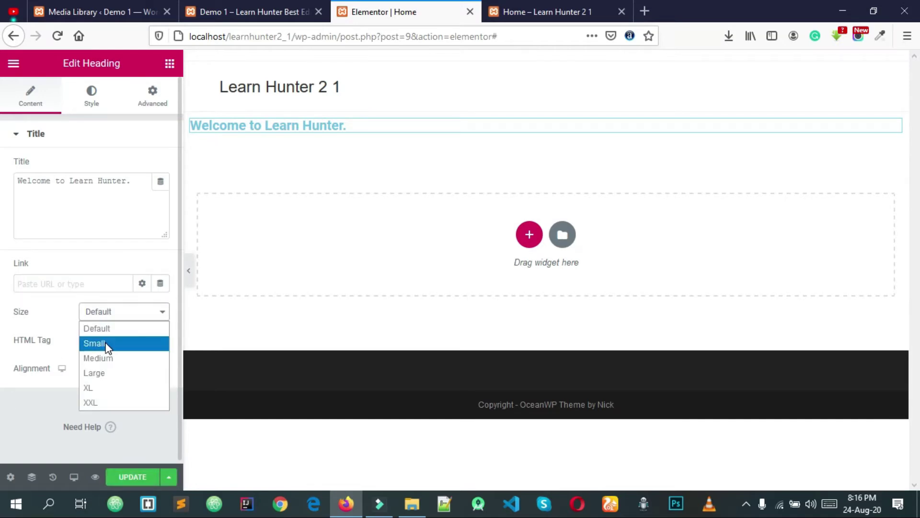
{"action": "left_click", "coordinate": [106, 344]}
{"action": "left_click", "coordinate": [117, 312]}
{"action": "left_click", "coordinate": [117, 312]}
{"action": "left_click", "coordinate": [93, 316]}
{"action": "left_click", "coordinate": [101, 343]}
{"action": "left_click", "coordinate": [123, 314]}
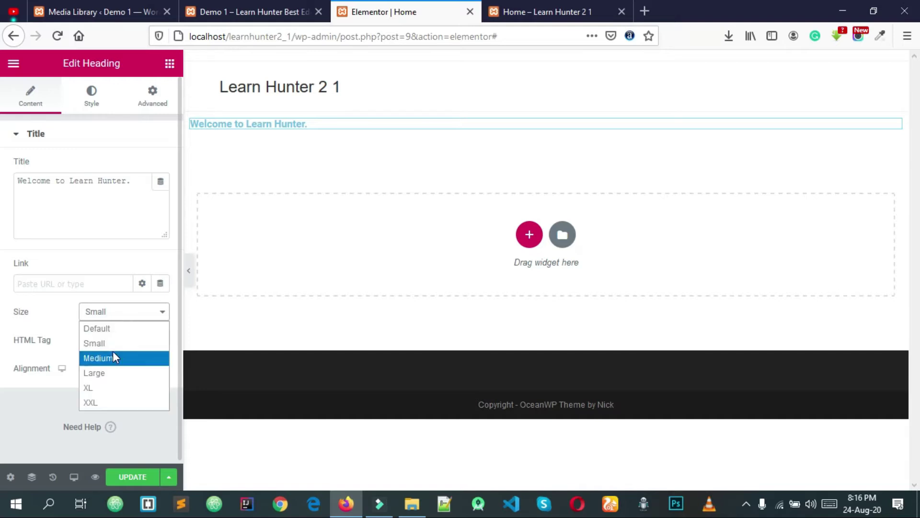
{"action": "left_click", "coordinate": [113, 356]}
{"action": "left_click", "coordinate": [117, 314]}
{"action": "left_click", "coordinate": [105, 375]}
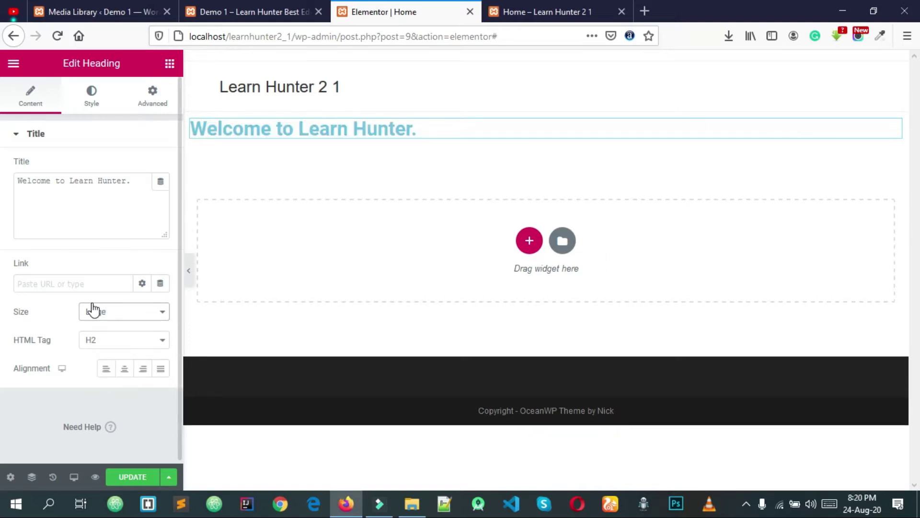
{"action": "left_click", "coordinate": [93, 310]}
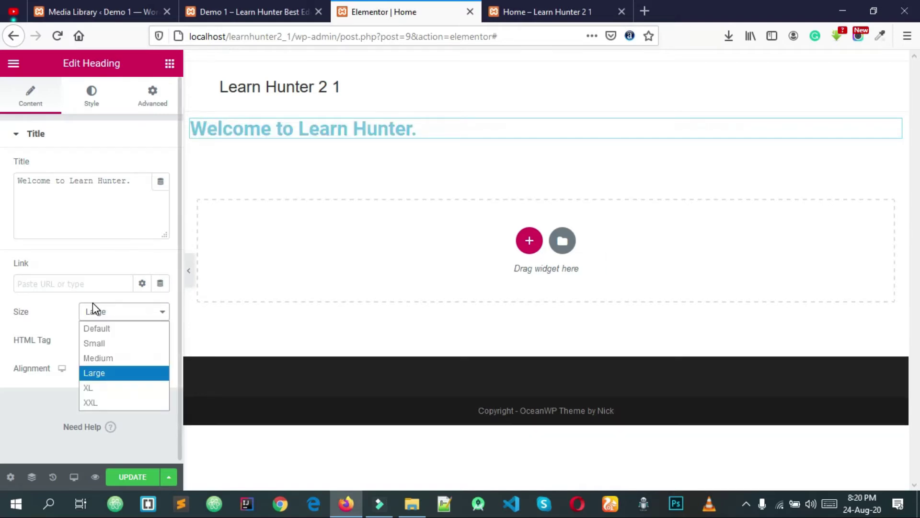
{"action": "left_click", "coordinate": [108, 386]}
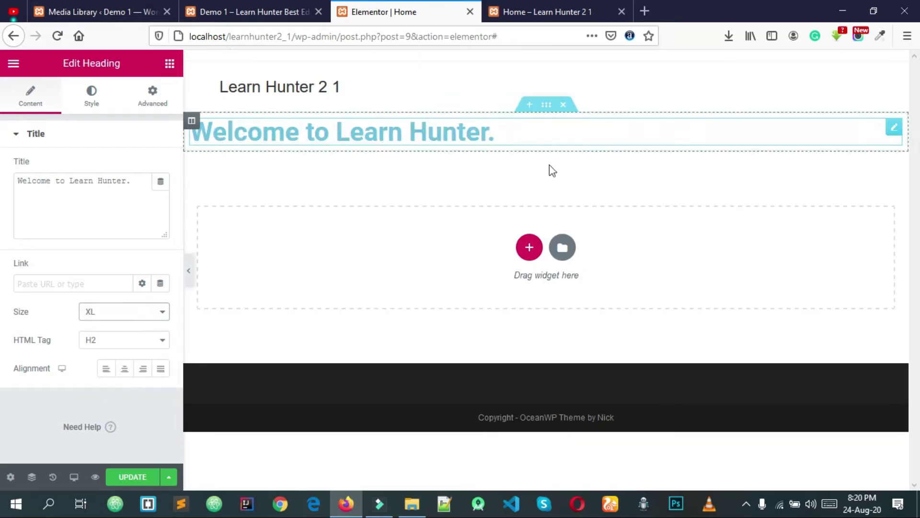
{"action": "left_click", "coordinate": [105, 316]}
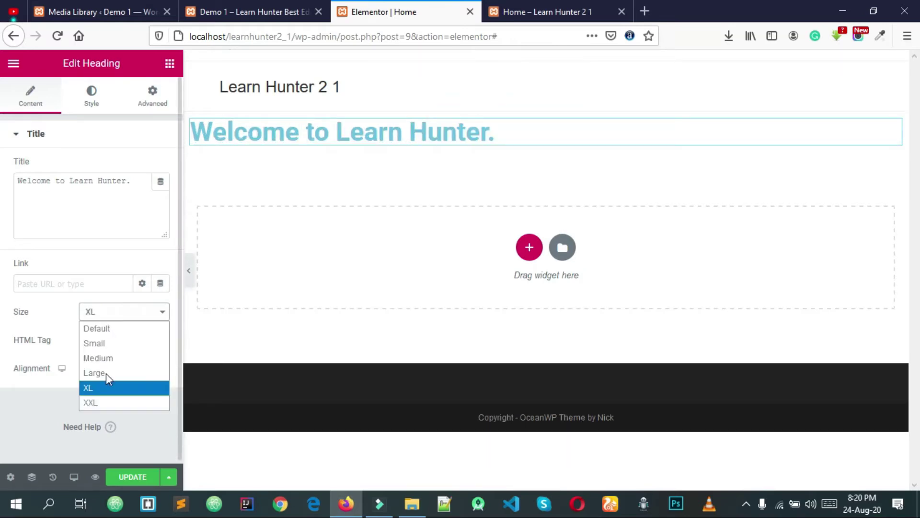
{"action": "left_click", "coordinate": [107, 402]}
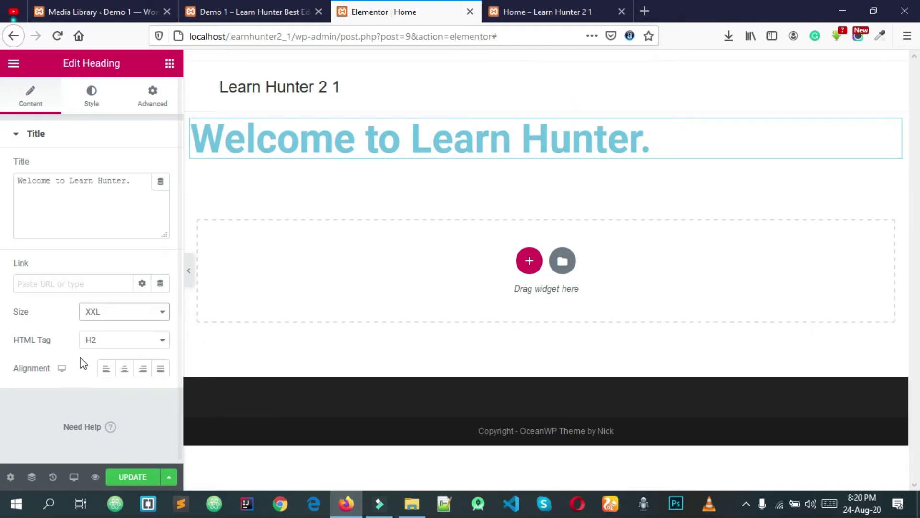
{"action": "left_click", "coordinate": [102, 314]}
{"action": "left_click", "coordinate": [102, 314]}
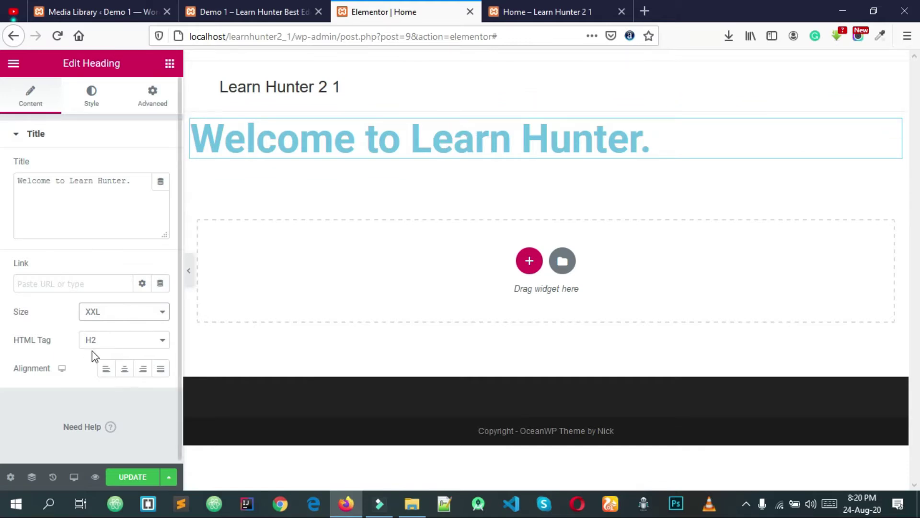
Examine the HTML tag options available for the heading, keeping H2.
{"action": "left_click", "coordinate": [113, 342]}
{"action": "left_click", "coordinate": [113, 341]}
{"action": "left_click", "coordinate": [112, 341]}
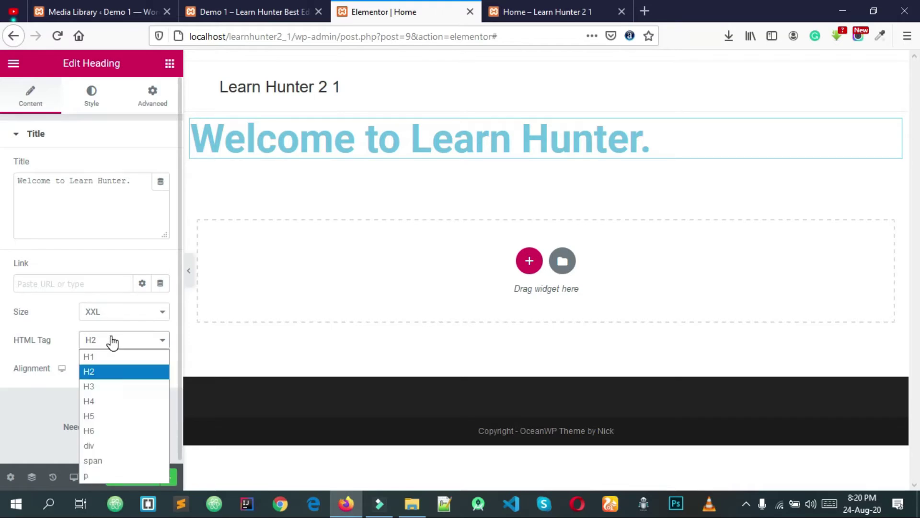
{"action": "left_click", "coordinate": [113, 341]}
{"action": "left_click", "coordinate": [112, 341]}
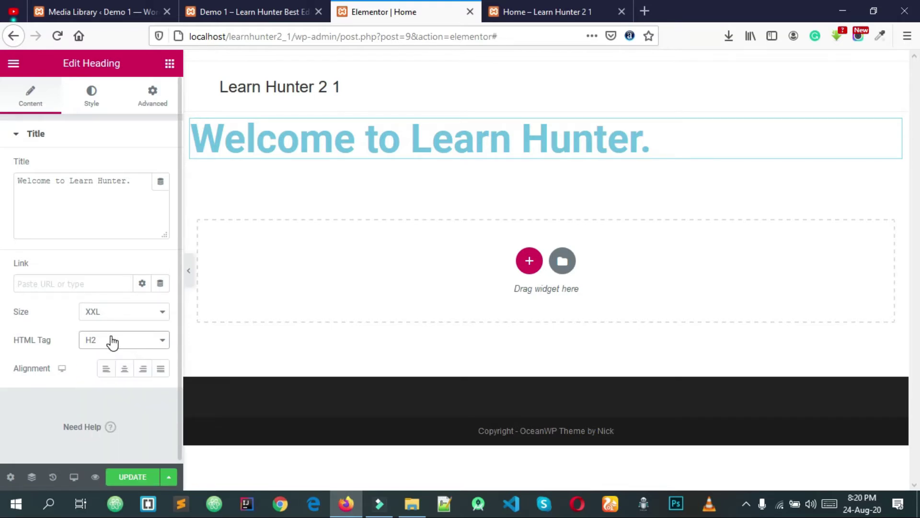
{"action": "left_click", "coordinate": [113, 341]}
{"action": "left_click", "coordinate": [125, 345]}
{"action": "left_click", "coordinate": [128, 343]}
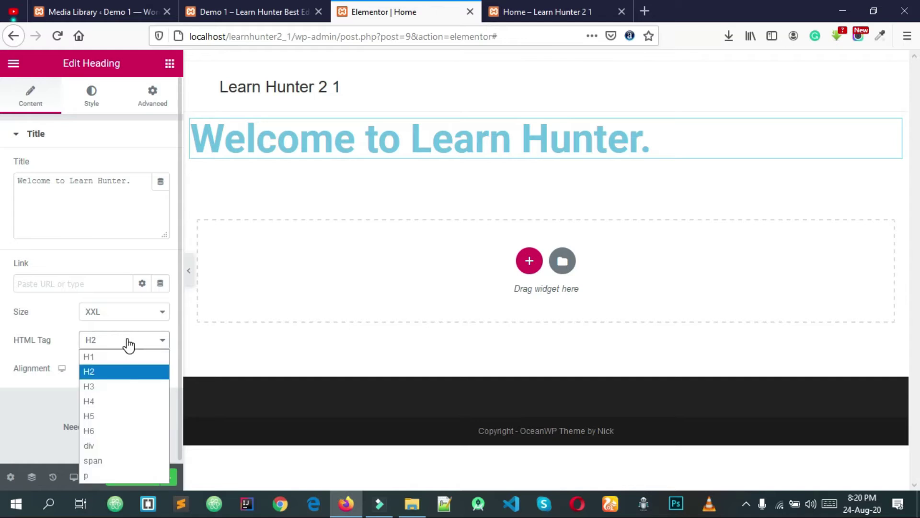
{"action": "left_click", "coordinate": [128, 343]}
{"action": "left_click", "coordinate": [124, 344]}
{"action": "left_click", "coordinate": [126, 344]}
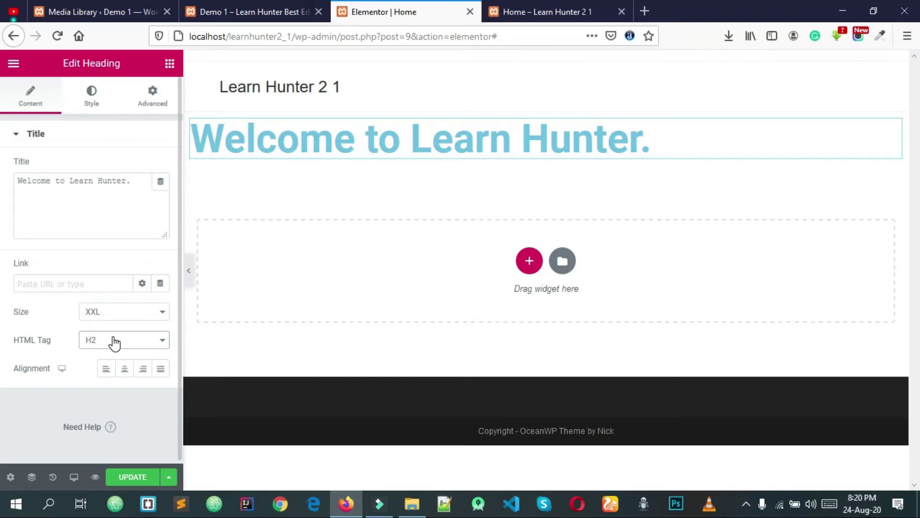
Try the heading's center, right and justified alignments, settle on left alignment, and reset its size to Default.
{"action": "left_click", "coordinate": [108, 376]}
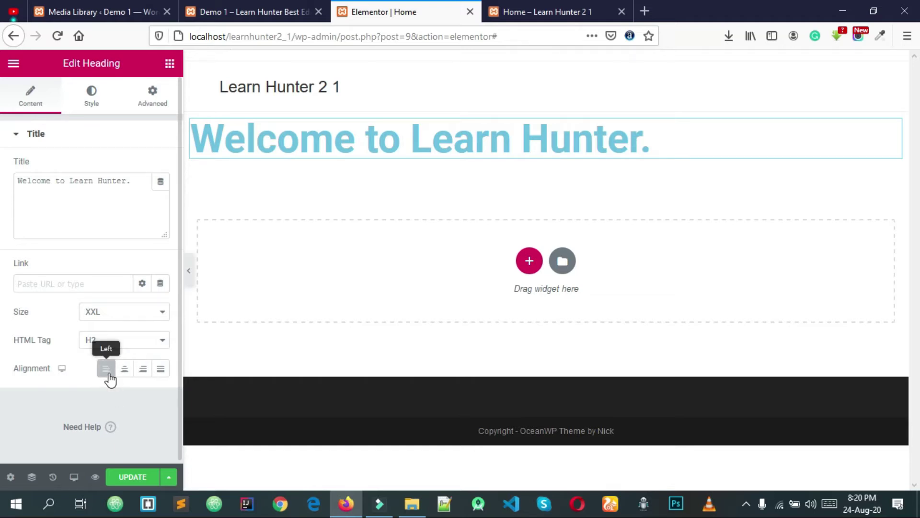
{"action": "left_click", "coordinate": [124, 371]}
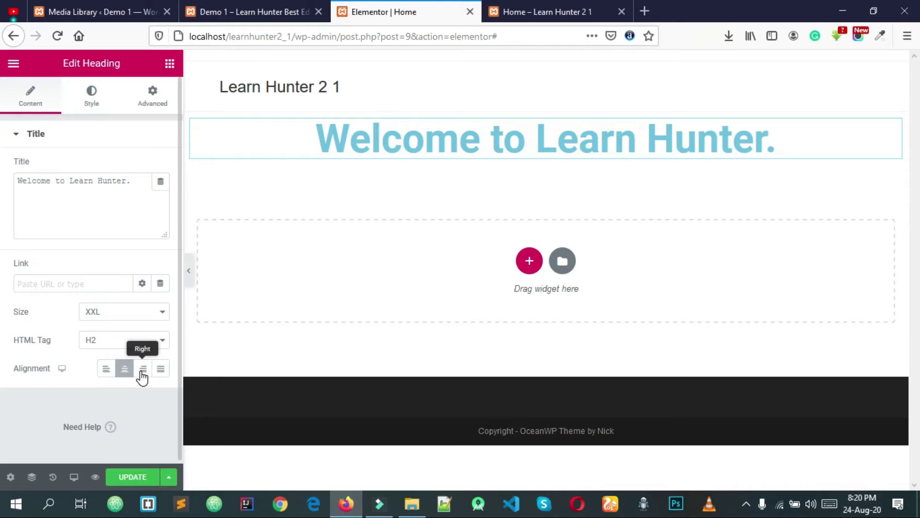
{"action": "left_click", "coordinate": [143, 375]}
{"action": "left_click", "coordinate": [160, 376]}
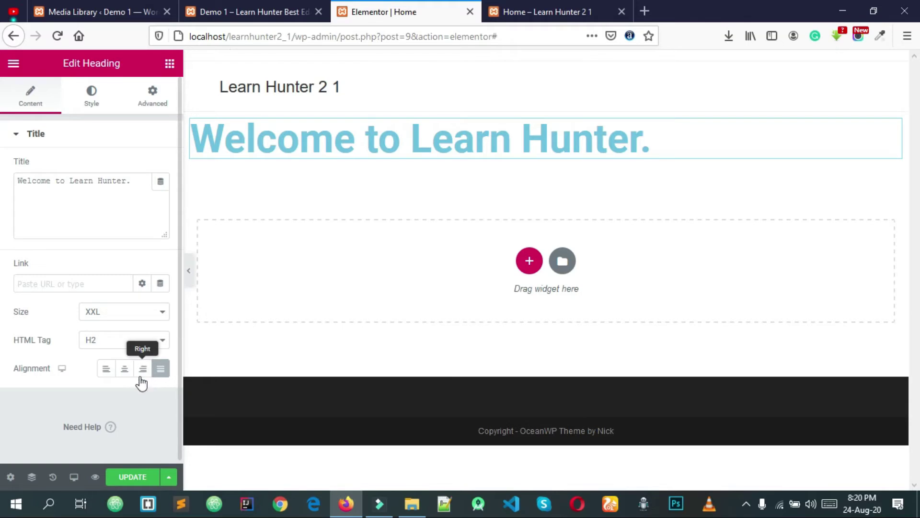
{"action": "left_click", "coordinate": [106, 375]}
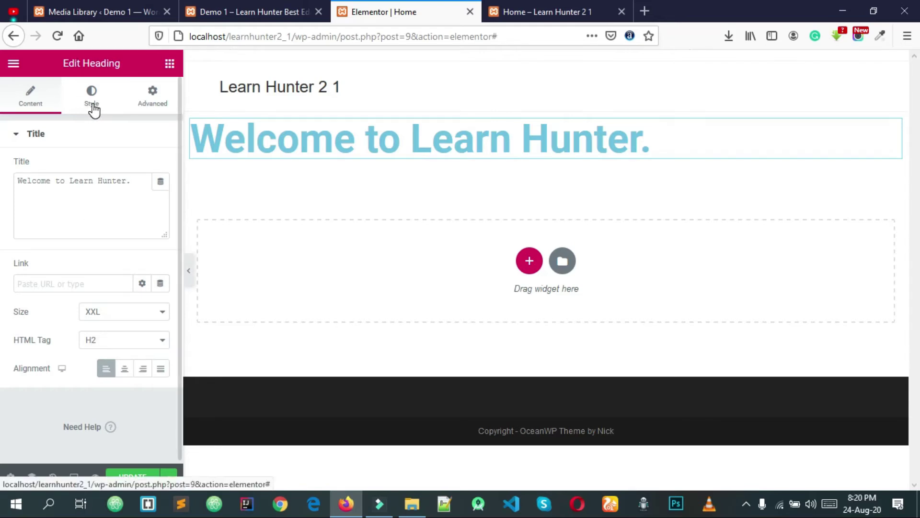
{"action": "left_click", "coordinate": [108, 314]}
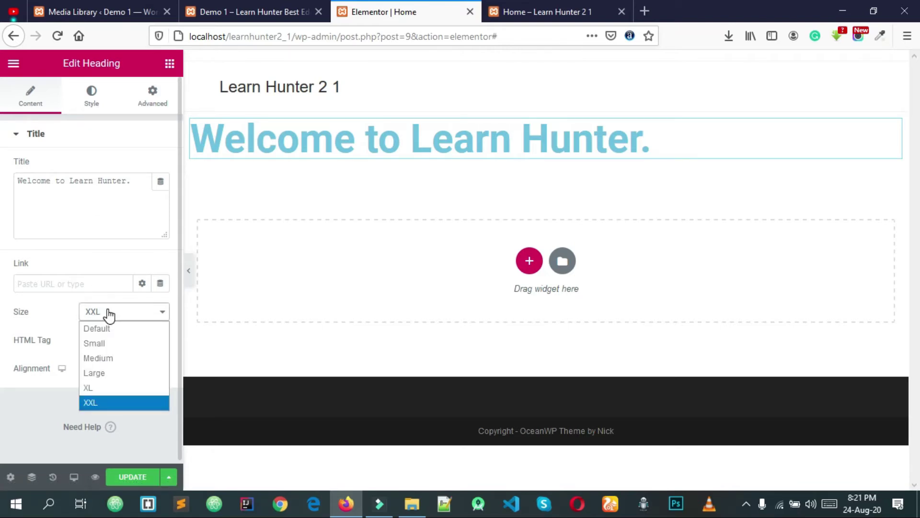
{"action": "left_click", "coordinate": [106, 328]}
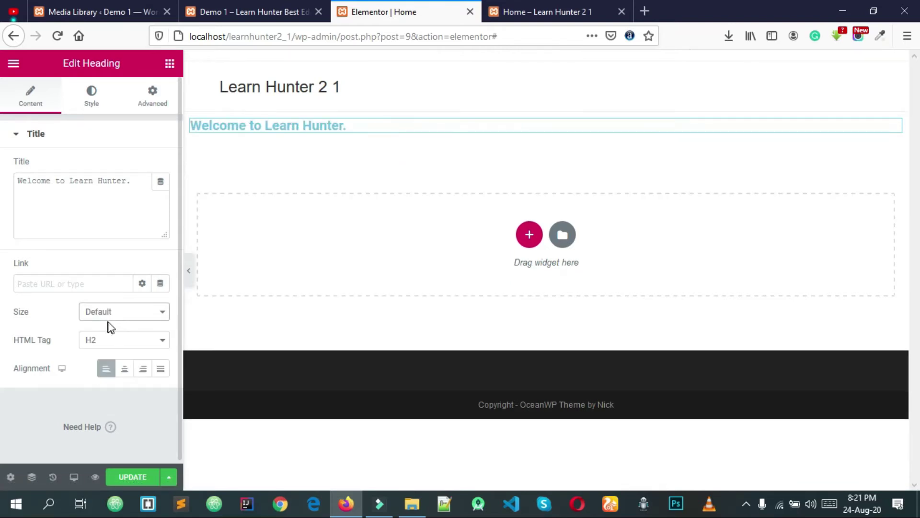
Open the heading's style settings and check the Udemy demo homepage for reference.
{"action": "left_click", "coordinate": [92, 98]}
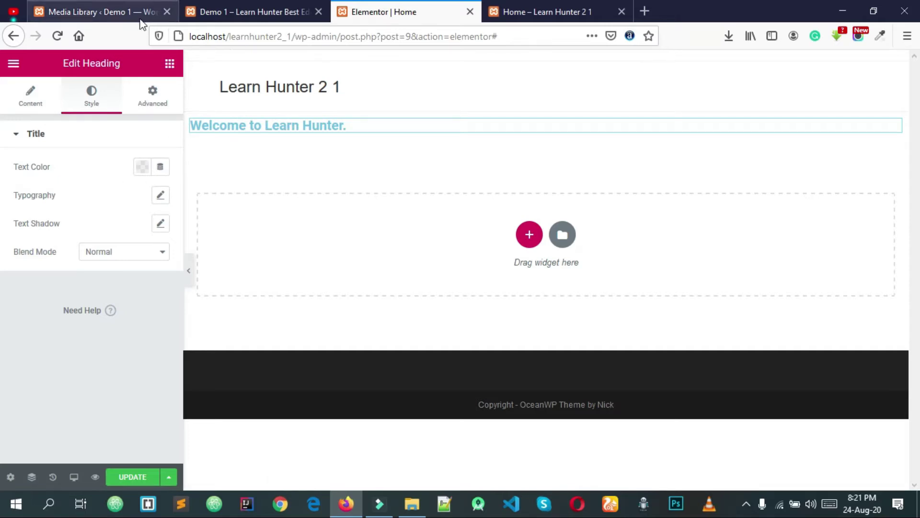
{"action": "left_click", "coordinate": [251, 14]}
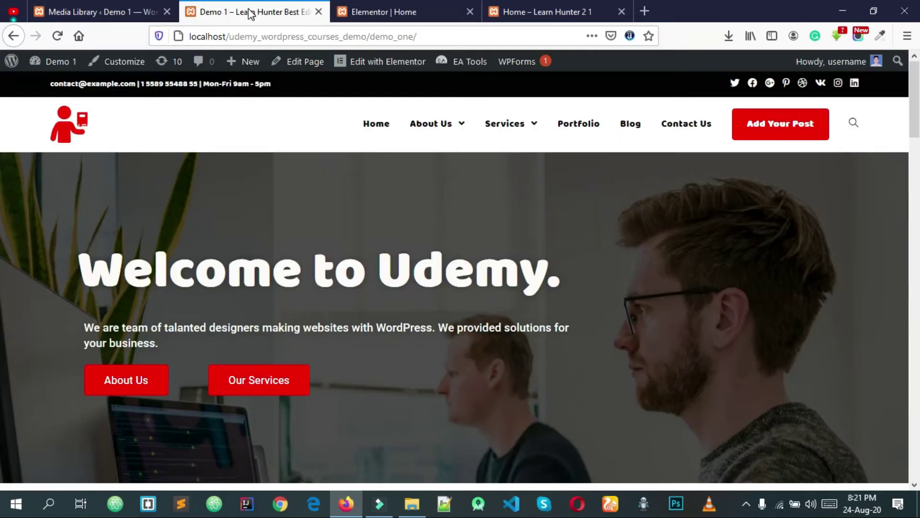
{"action": "left_click", "coordinate": [400, 10]}
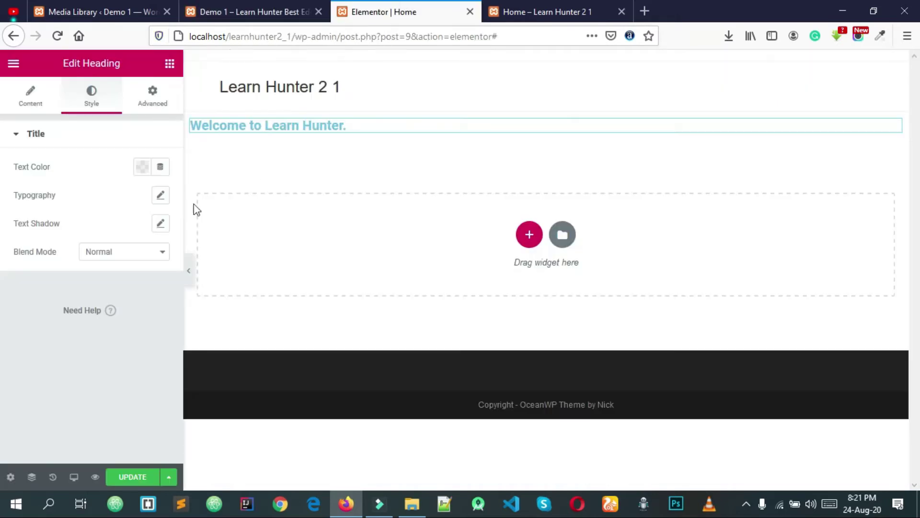
Try out a text color for the heading with the color picker.
{"action": "left_click", "coordinate": [143, 168]}
{"action": "left_click_drag", "start_coordinate": [106, 269], "coordinate": [13, 181]}
{"action": "left_click_drag", "start_coordinate": [64, 225], "coordinate": [98, 314]}
{"action": "left_click", "coordinate": [214, 379]}
{"action": "left_click", "coordinate": [115, 171]}
{"action": "left_click_drag", "start_coordinate": [10, 195], "coordinate": [63, 197]}
{"action": "left_click", "coordinate": [76, 193]}
Set the heading's typography font family to Poppins.
{"action": "left_click", "coordinate": [159, 197]}
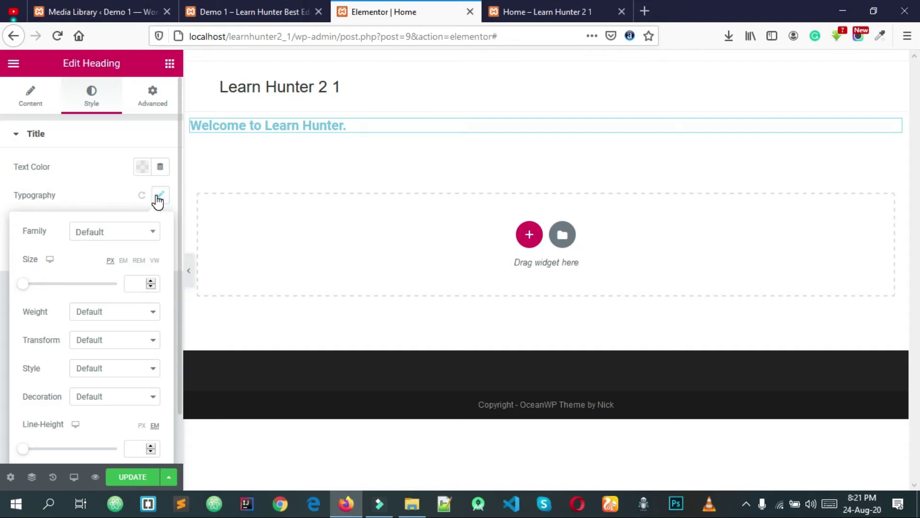
{"action": "left_click", "coordinate": [102, 233]}
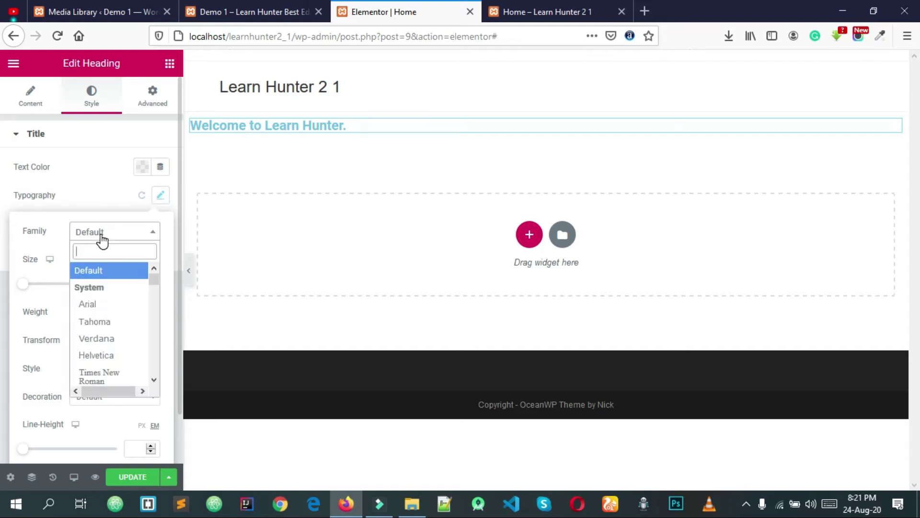
{"action": "type", "text": "po"}
{"action": "key", "text": "Return"}
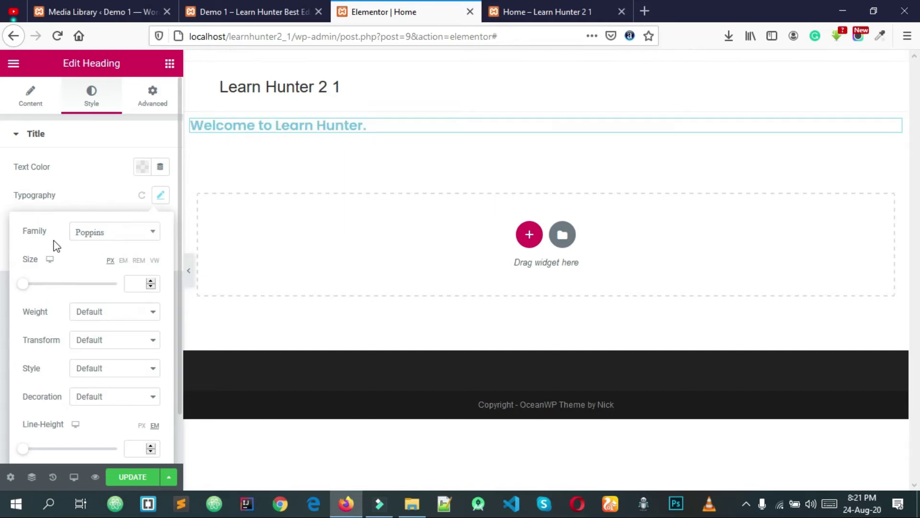
Set the heading's font family to Montserrat.
{"action": "left_click", "coordinate": [94, 234]}
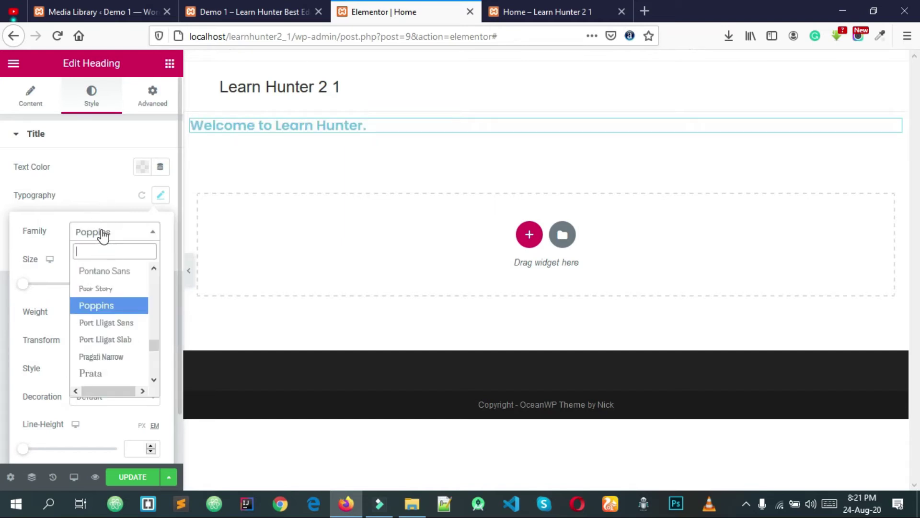
{"action": "type", "text": "mon"}
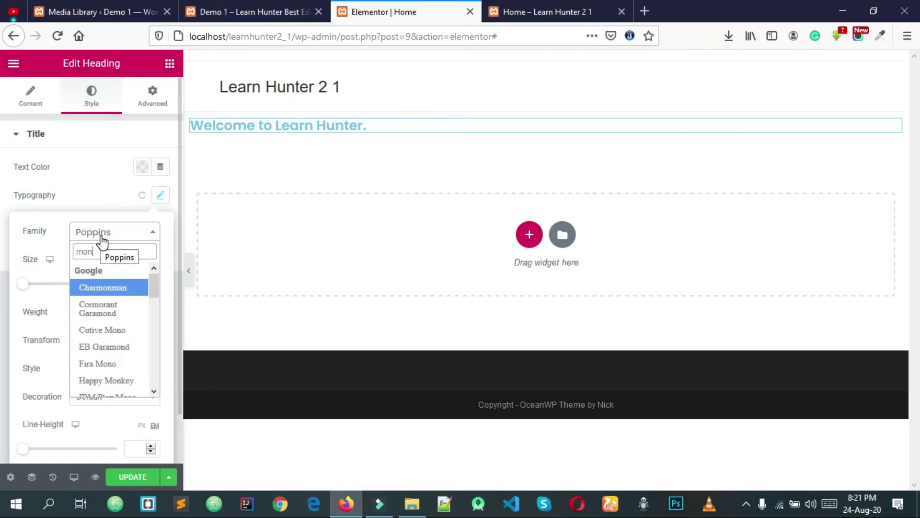
{"action": "type", "text": "s"}
{"action": "key", "text": "BackSpace"}
{"action": "type", "text": "t"}
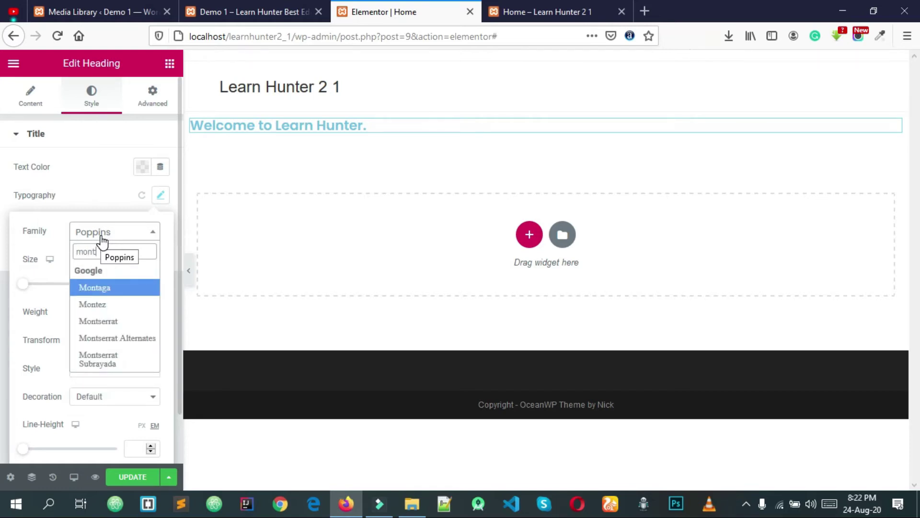
{"action": "left_click", "coordinate": [102, 322]}
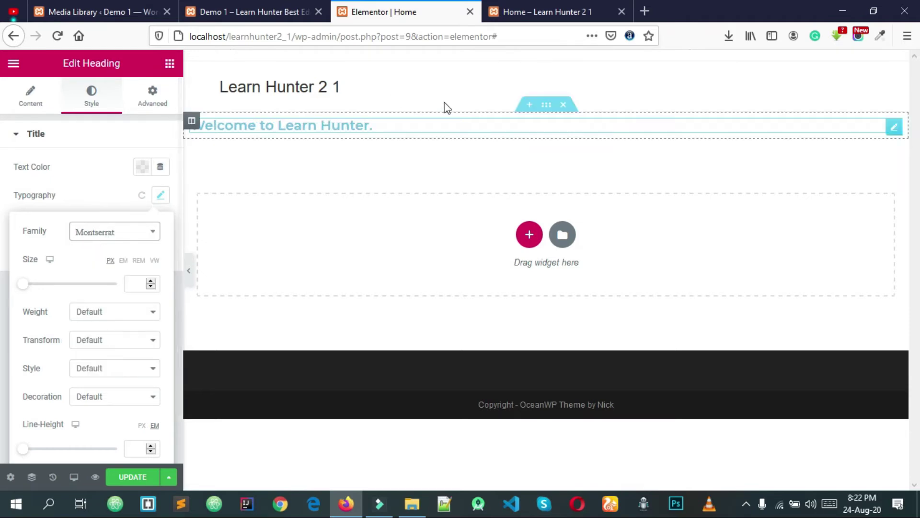
Try Arial as the heading's font family.
{"action": "left_click", "coordinate": [94, 232]}
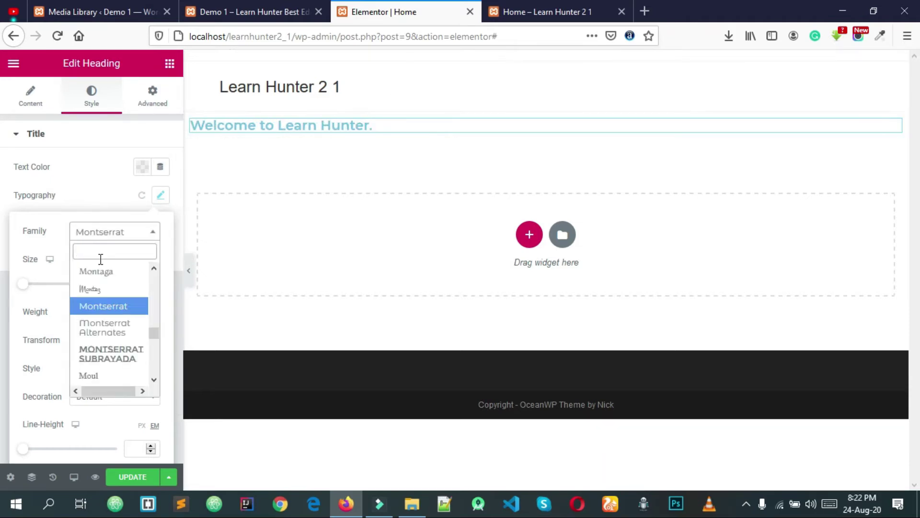
{"action": "type", "text": "ar"}
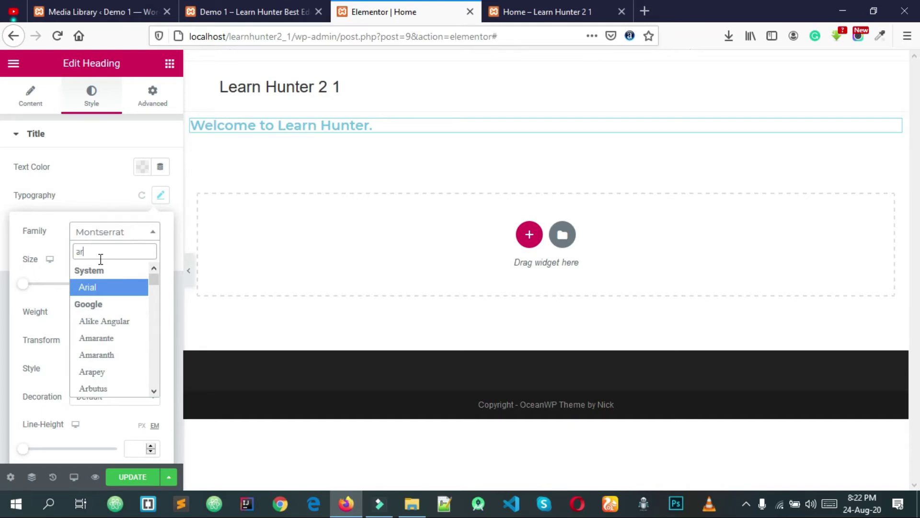
{"action": "left_click", "coordinate": [90, 287]}
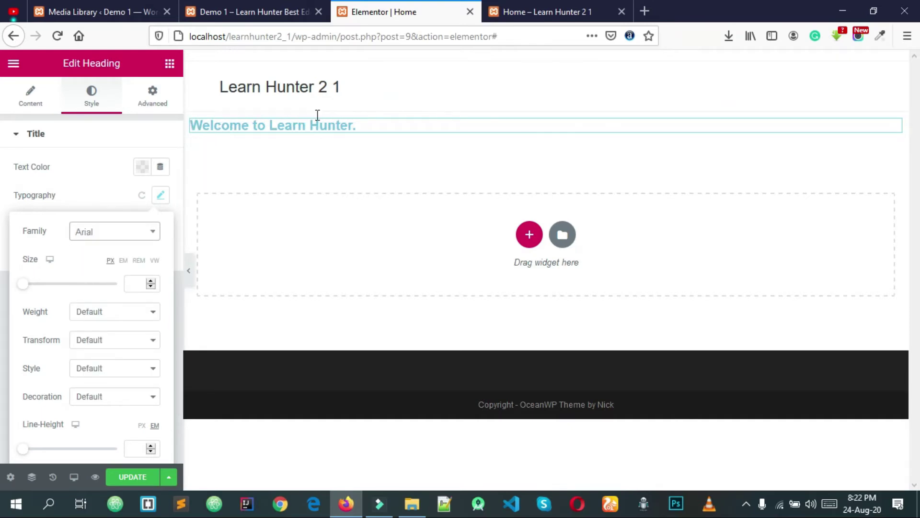
Switch the heading's font family back to Poppins.
{"action": "left_click", "coordinate": [89, 242]}
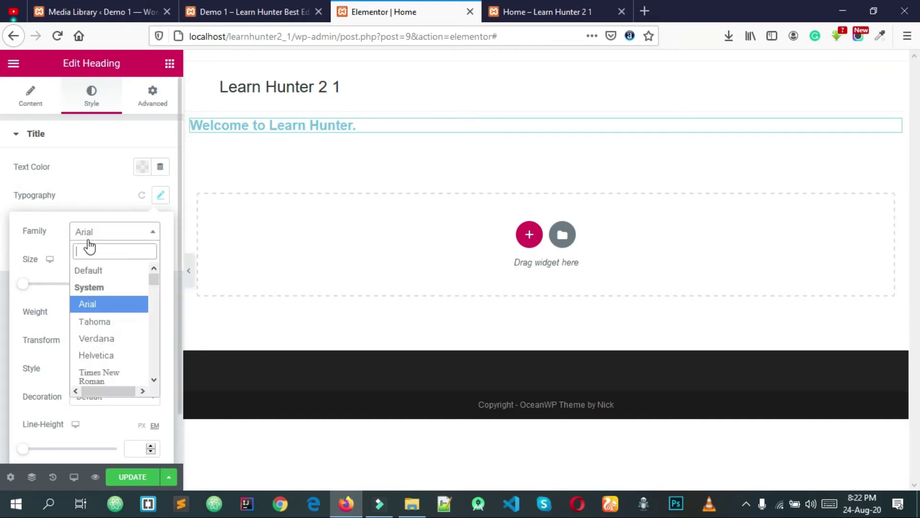
{"action": "type", "text": "pop"}
{"action": "key", "text": "Return"}
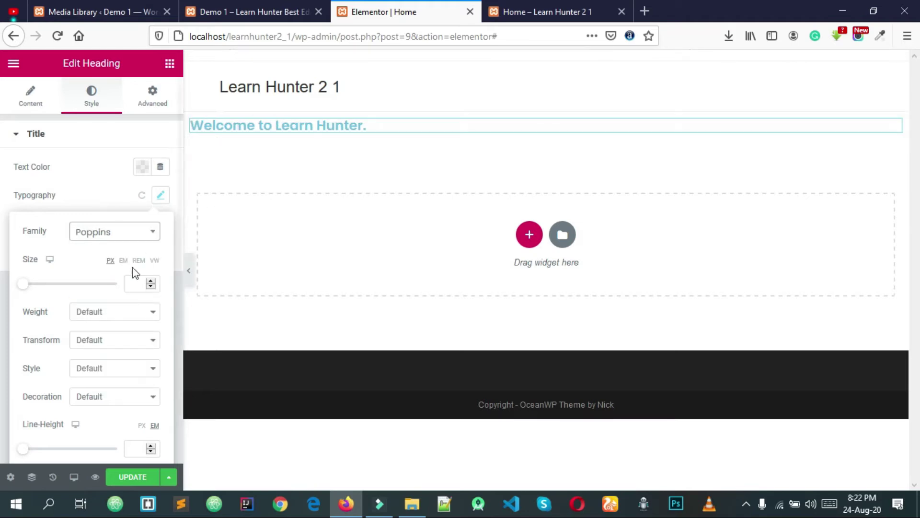
Set the heading's font size to 48 px and its weight to Bold.
{"action": "left_click", "coordinate": [132, 282]}
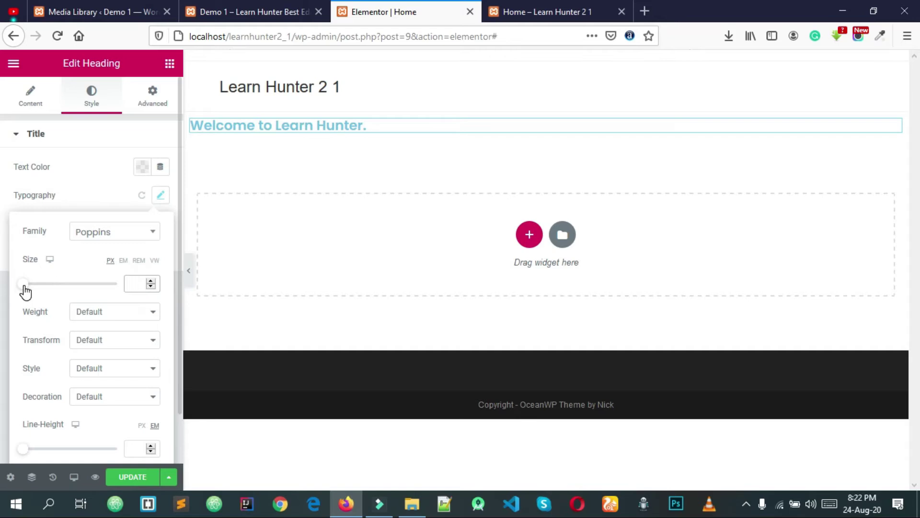
{"action": "left_click_drag", "start_coordinate": [25, 284], "coordinate": [48, 284]}
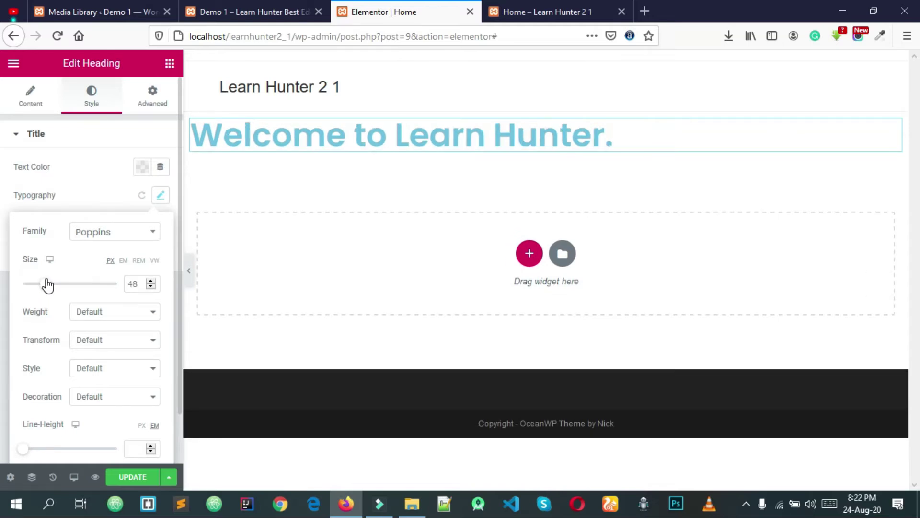
{"action": "double_click", "coordinate": [136, 283]}
{"action": "type", "text": "62"}
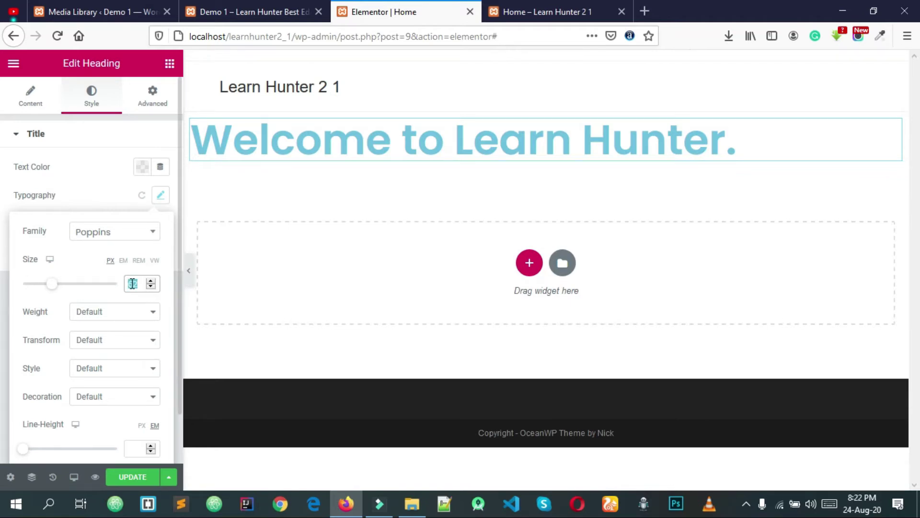
{"action": "type", "text": "48"}
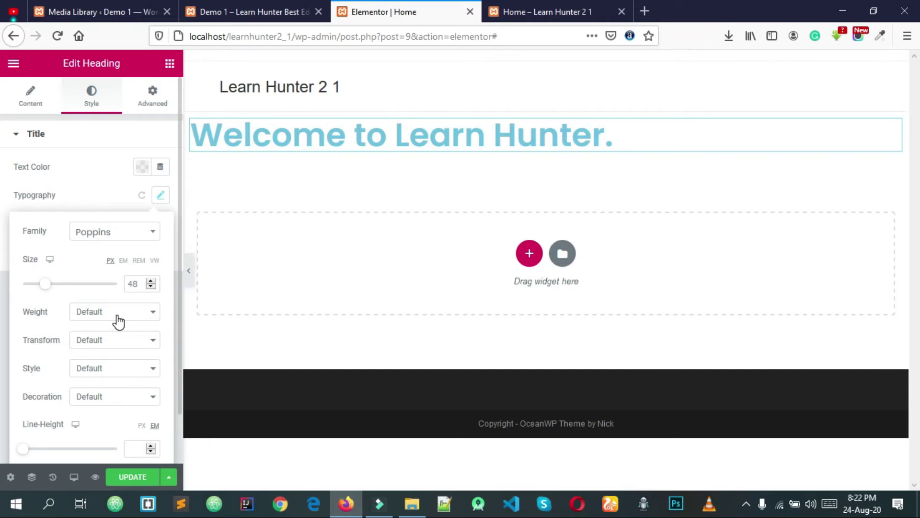
{"action": "left_click", "coordinate": [118, 322]}
{"action": "left_click", "coordinate": [108, 292]}
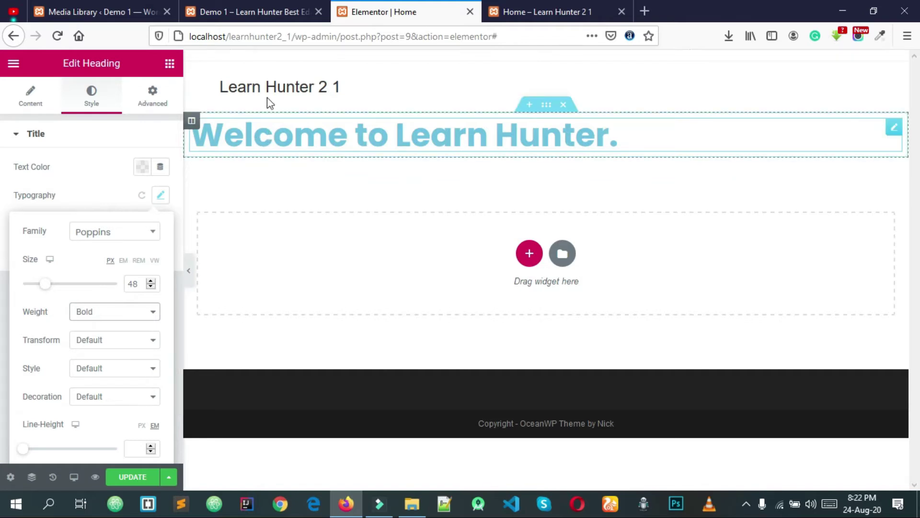
Set the heading's font family to Baloo Bhai, comparing it with the welcome heading on the Udemy demo homepage.
{"action": "left_click", "coordinate": [261, 12]}
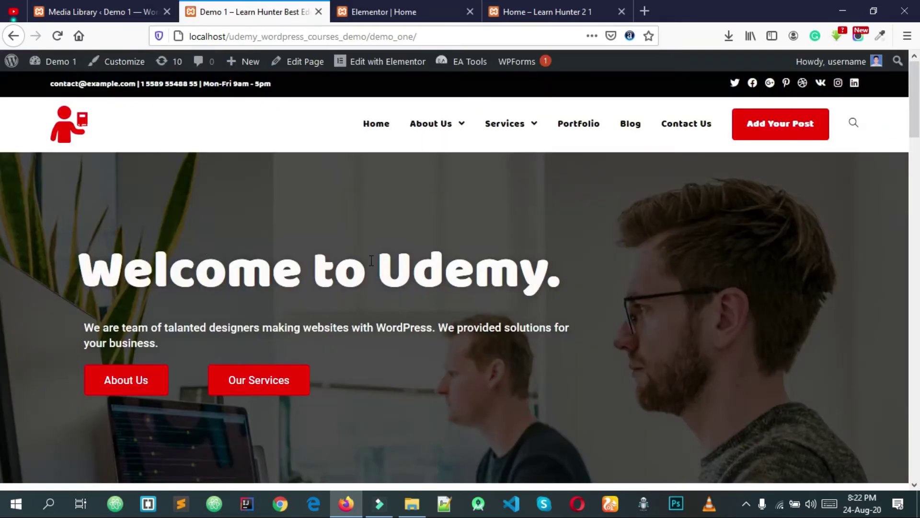
{"action": "left_click", "coordinate": [469, 4]}
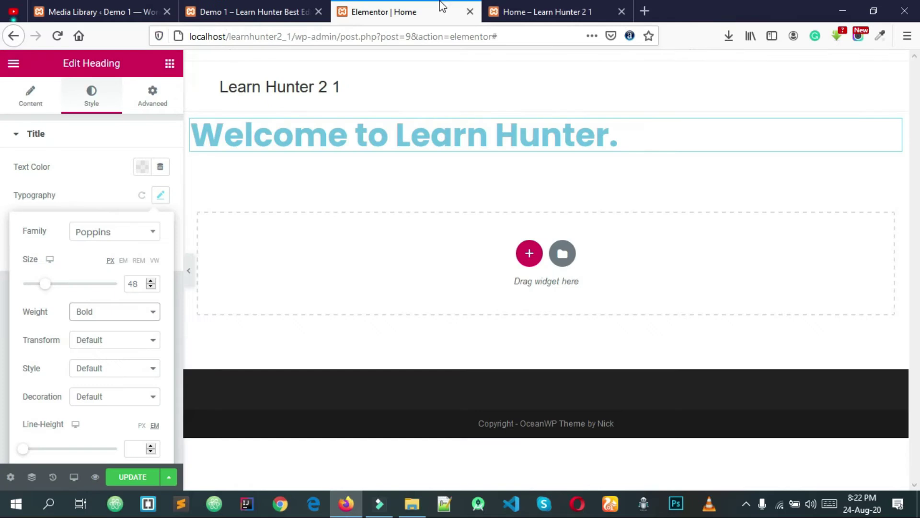
{"action": "left_click", "coordinate": [254, 10]}
{"action": "left_click", "coordinate": [421, 5]}
{"action": "left_click", "coordinate": [116, 237]}
{"action": "type", "text": "ba"}
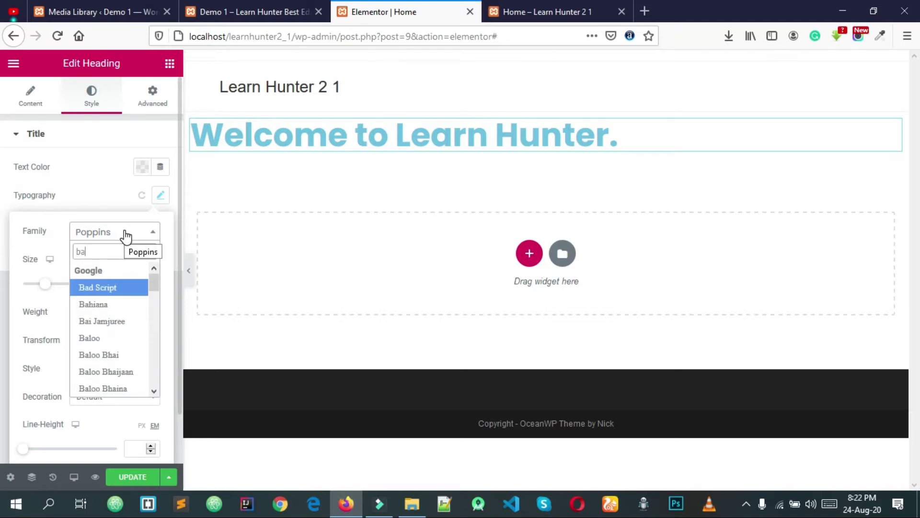
{"action": "left_click", "coordinate": [238, 11]}
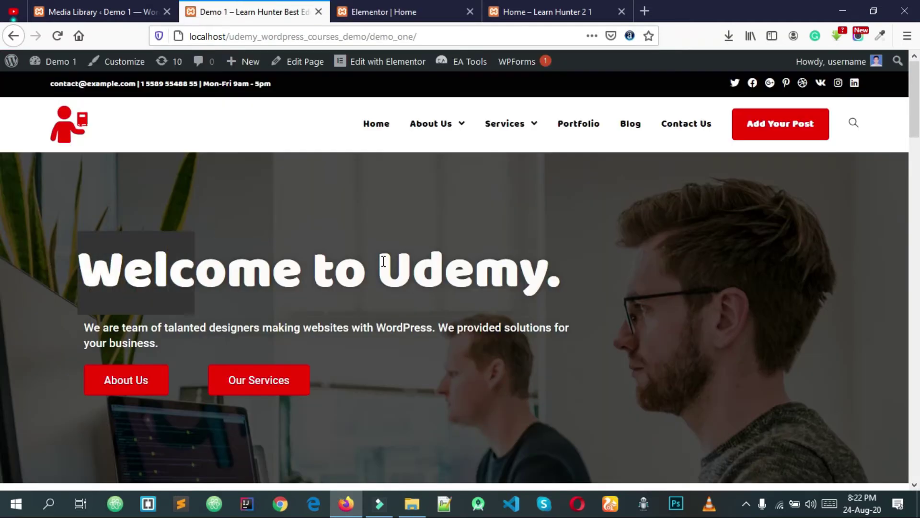
{"action": "left_click", "coordinate": [383, 11]}
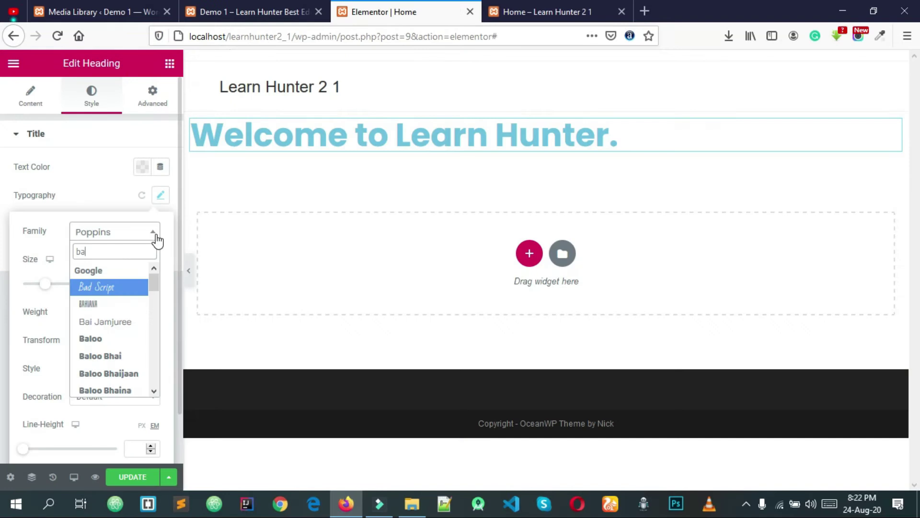
{"action": "type", "text": "l"}
{"action": "left_click", "coordinate": [113, 305]}
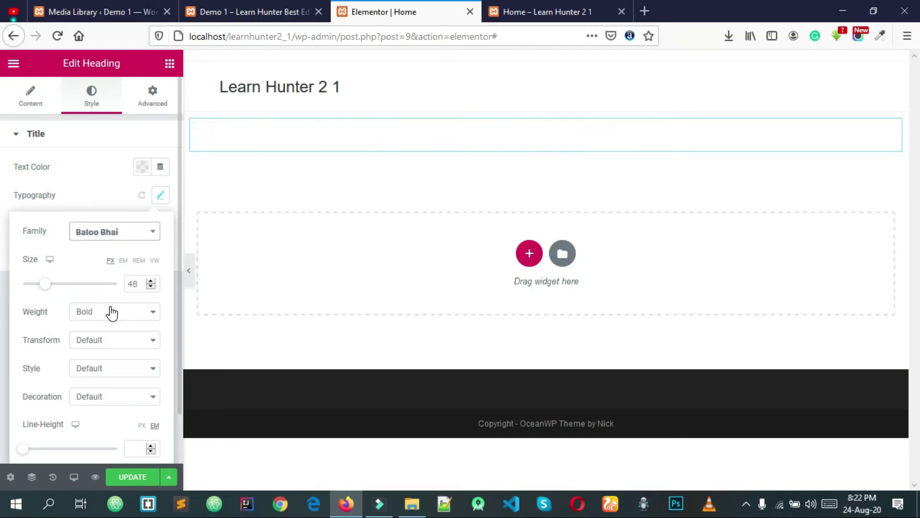
{"action": "left_click", "coordinate": [239, 10]}
{"action": "left_click", "coordinate": [431, 12]}
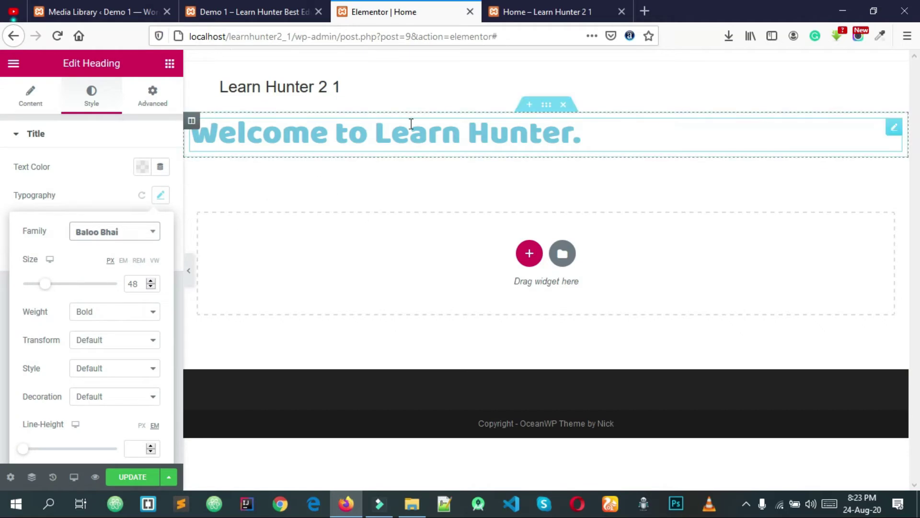
{"action": "left_click", "coordinate": [113, 232]}
{"action": "left_click", "coordinate": [114, 233]}
Try the font weights 800, 700 and 600 on the heading, and settle on 500.
{"action": "left_click", "coordinate": [109, 312]}
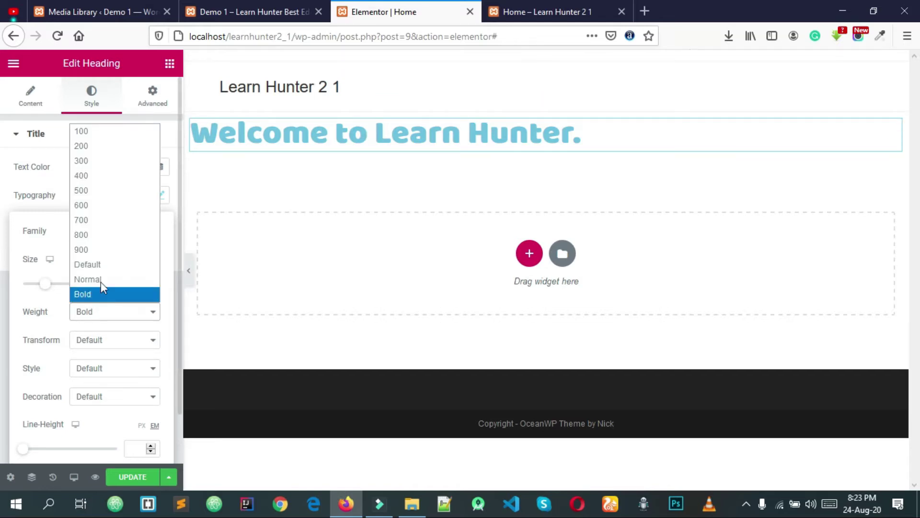
{"action": "left_click", "coordinate": [92, 234]}
{"action": "left_click", "coordinate": [88, 311]}
{"action": "left_click", "coordinate": [91, 220]}
{"action": "left_click", "coordinate": [95, 313]}
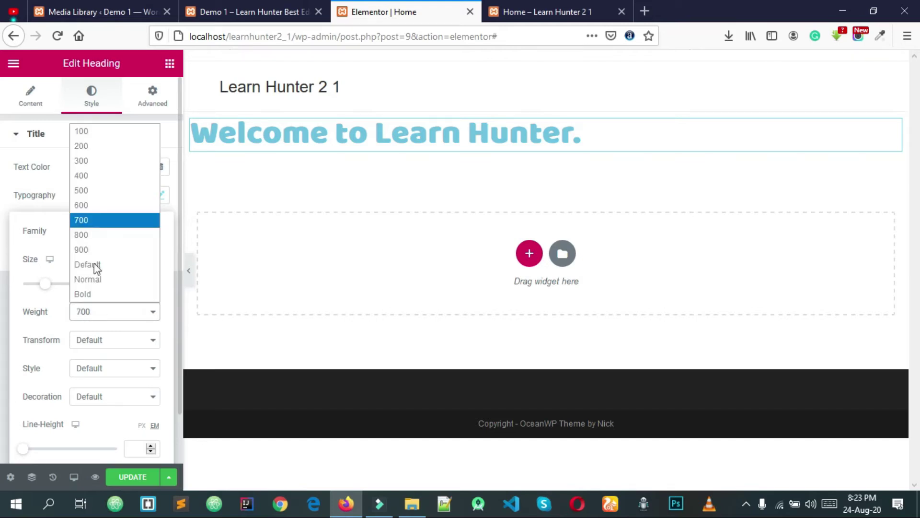
{"action": "left_click", "coordinate": [94, 207]}
{"action": "left_click", "coordinate": [99, 316]}
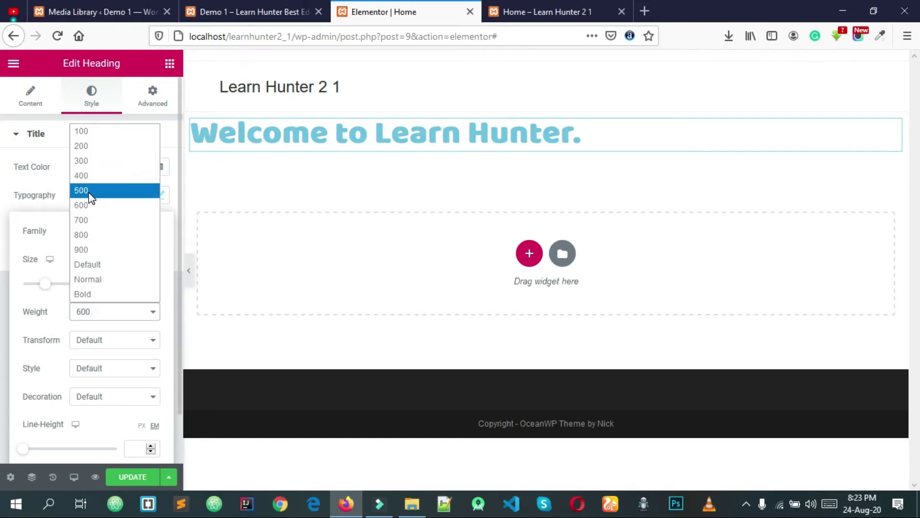
{"action": "left_click", "coordinate": [91, 194]}
{"action": "left_click", "coordinate": [99, 316]}
{"action": "left_click", "coordinate": [98, 316]}
{"action": "left_click", "coordinate": [98, 316]}
{"action": "left_click", "coordinate": [96, 191]}
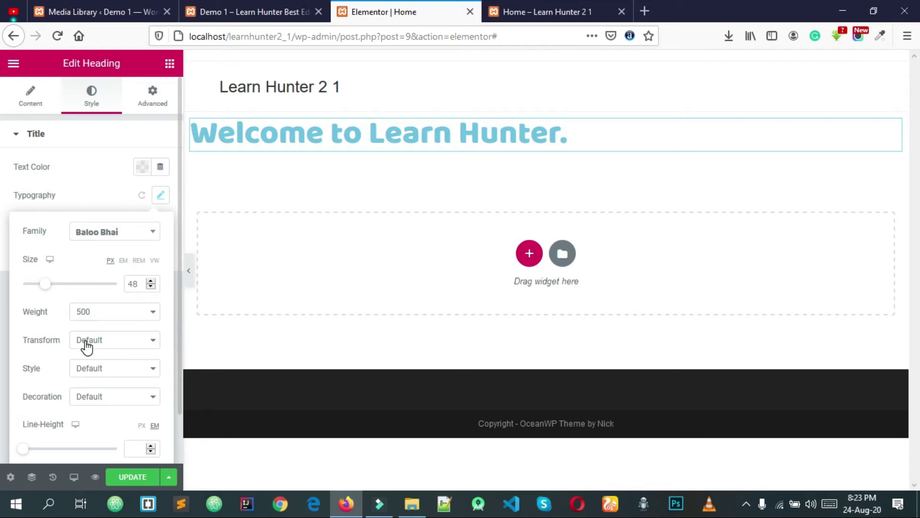
Increase the heading's font size to 56 px.
{"action": "left_click", "coordinate": [152, 281]}
{"action": "left_click", "coordinate": [151, 281]}
{"action": "left_click", "coordinate": [152, 280]}
{"action": "left_click", "coordinate": [152, 281]}
{"action": "left_click", "coordinate": [151, 281]}
{"action": "left_click", "coordinate": [151, 281]}
{"action": "left_click", "coordinate": [152, 280]}
{"action": "left_click", "coordinate": [152, 281]}
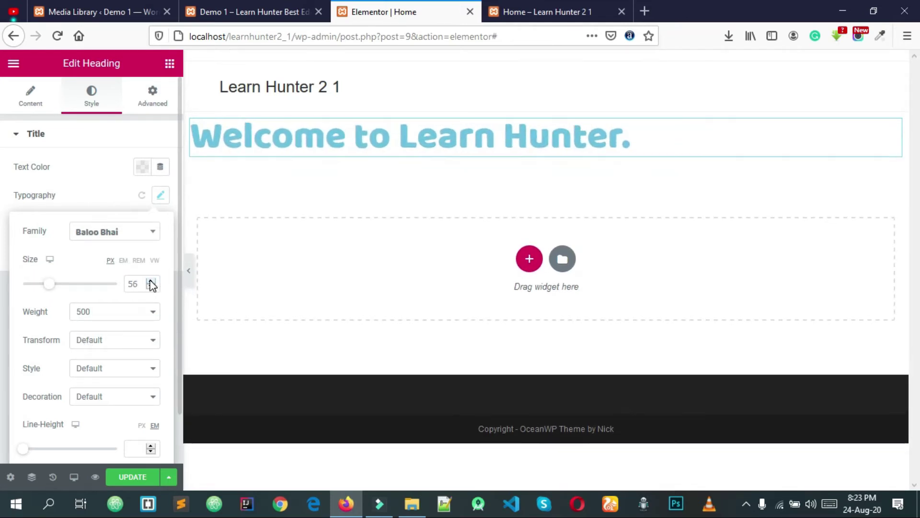
Check the Udemy demo homepage, try the Uppercase, Lowercase and Default text transforms on the heading, and settle on Capitalize.
{"action": "scroll", "coordinate": [109, 291], "scroll_direction": "down", "scroll_amount": 1}
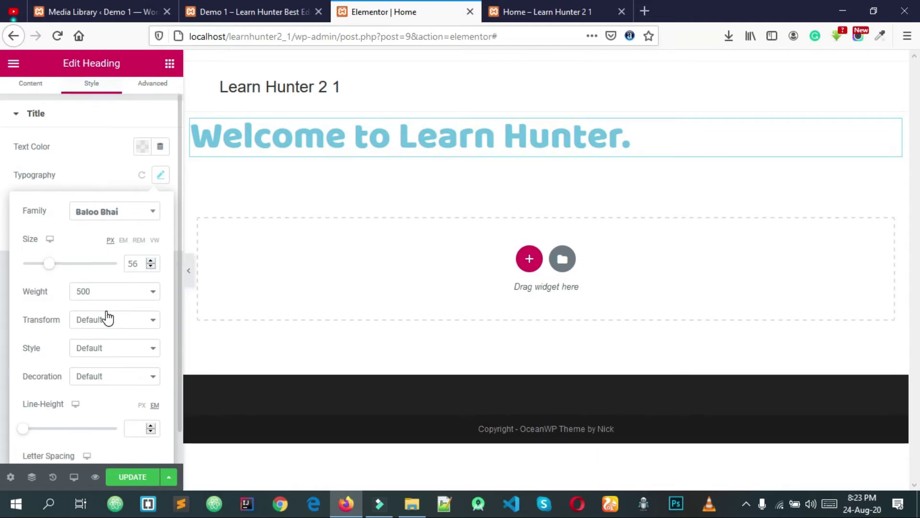
{"action": "left_click", "coordinate": [203, 7]}
{"action": "left_click", "coordinate": [398, 12]}
{"action": "left_click", "coordinate": [110, 321]}
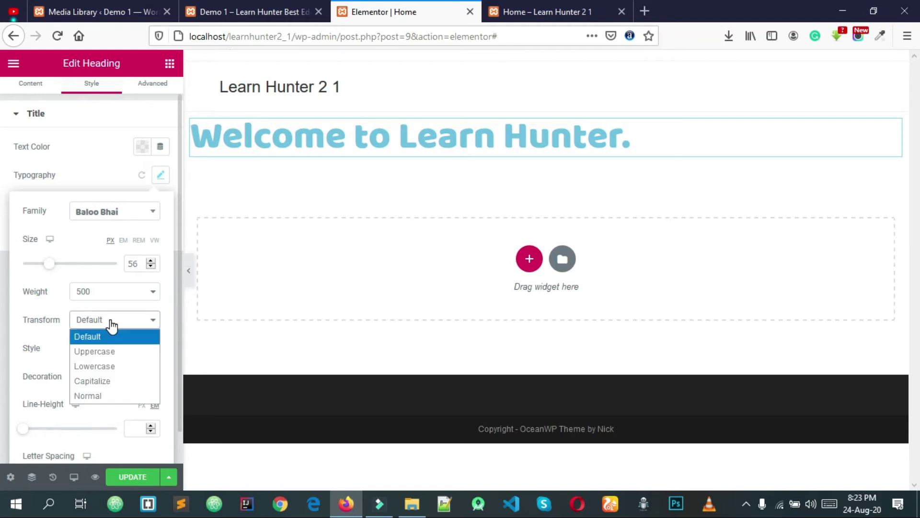
{"action": "left_click", "coordinate": [112, 352]}
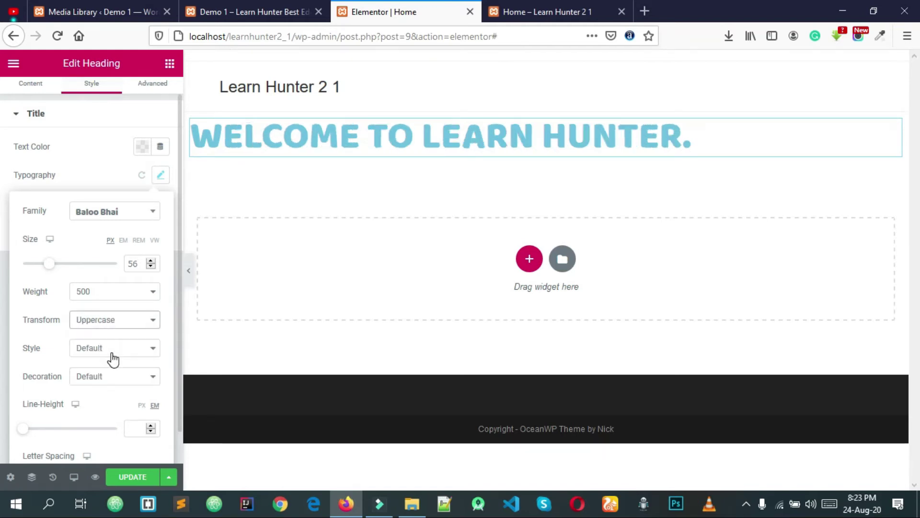
{"action": "left_click", "coordinate": [87, 328]}
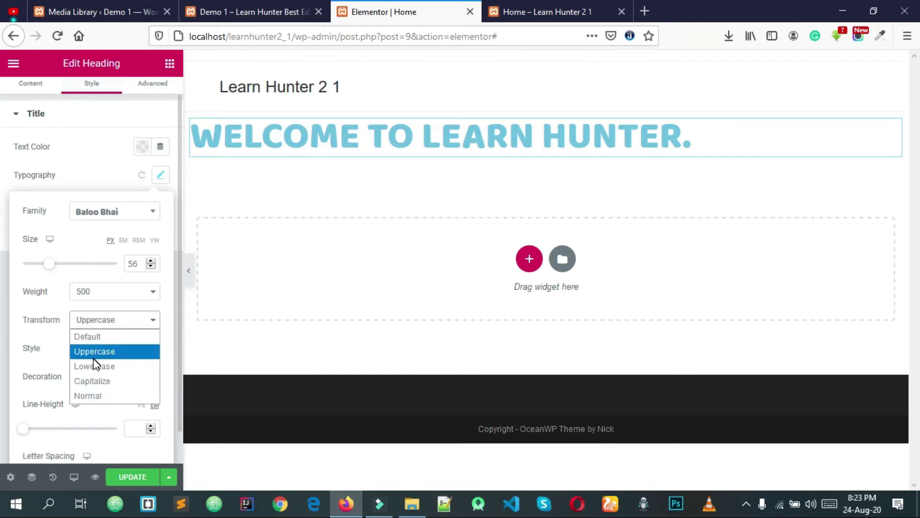
{"action": "left_click", "coordinate": [93, 366]}
{"action": "left_click", "coordinate": [95, 321]}
{"action": "left_click", "coordinate": [96, 380]}
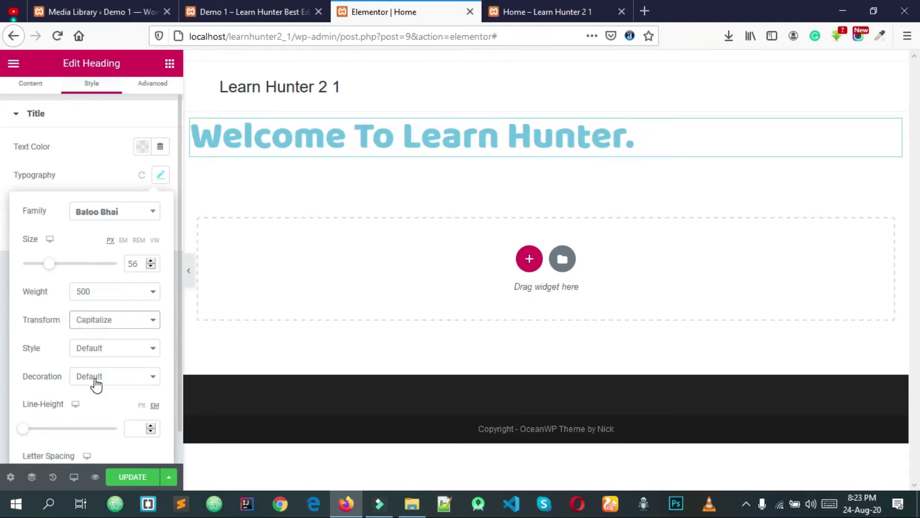
{"action": "left_click", "coordinate": [97, 321]}
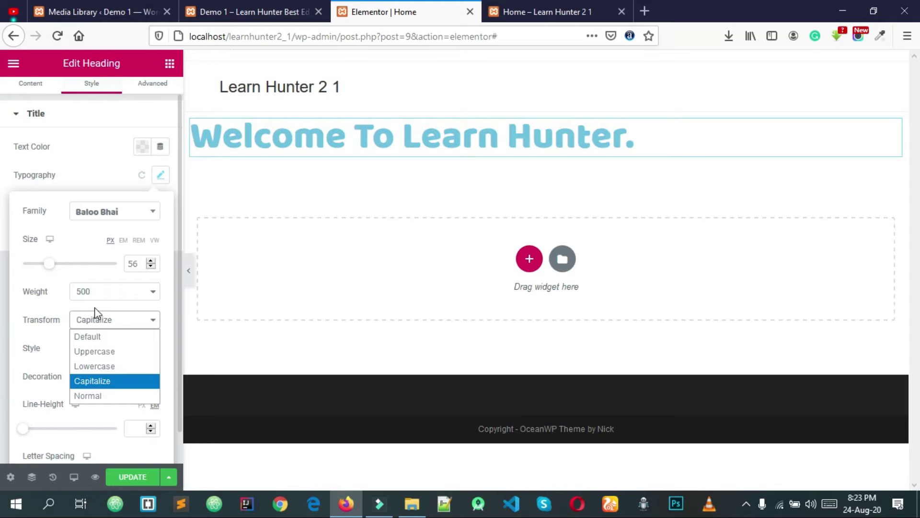
{"action": "left_click", "coordinate": [94, 337]}
{"action": "left_click", "coordinate": [94, 320]}
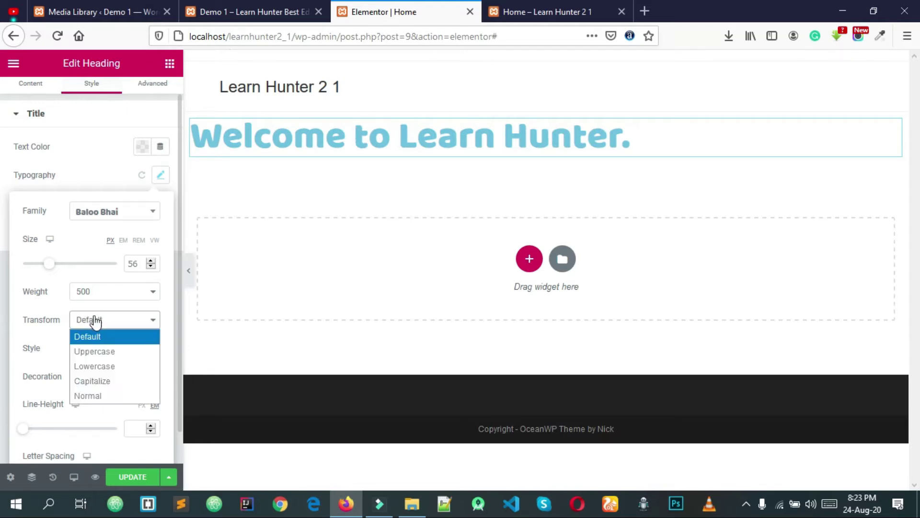
{"action": "left_click", "coordinate": [93, 380]}
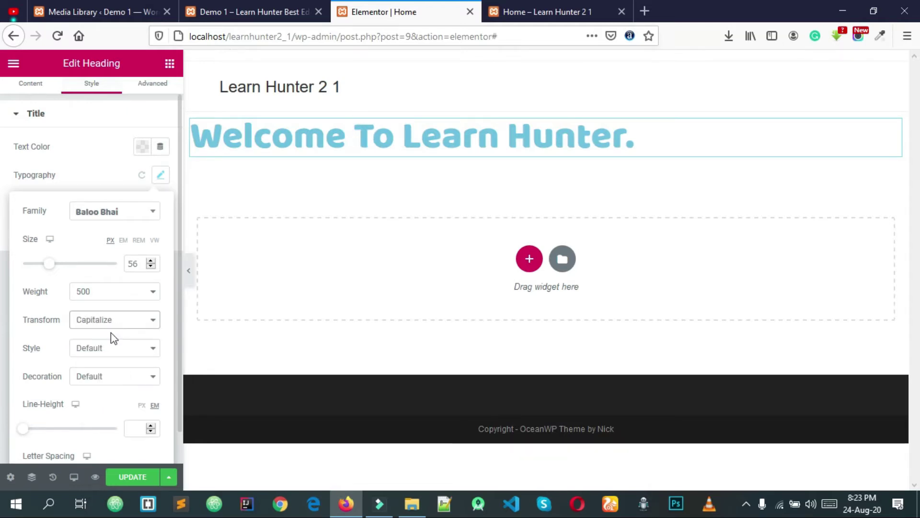
Try the Italic and Oblique font styles on the heading, and settle on Normal.
{"action": "left_click", "coordinate": [106, 353]}
{"action": "left_click", "coordinate": [102, 376]}
{"action": "left_click", "coordinate": [103, 347]}
{"action": "left_click", "coordinate": [97, 401]}
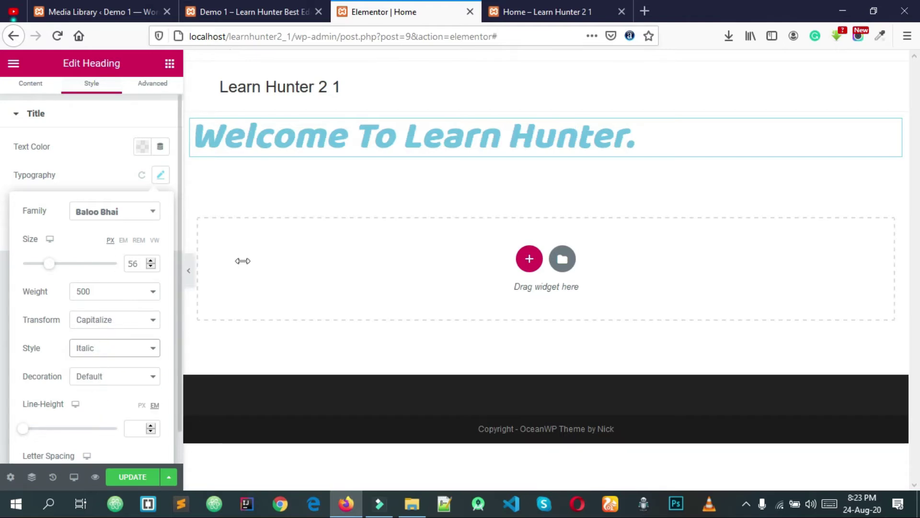
{"action": "left_click", "coordinate": [97, 358]}
{"action": "left_click", "coordinate": [104, 413]}
{"action": "left_click", "coordinate": [115, 353]}
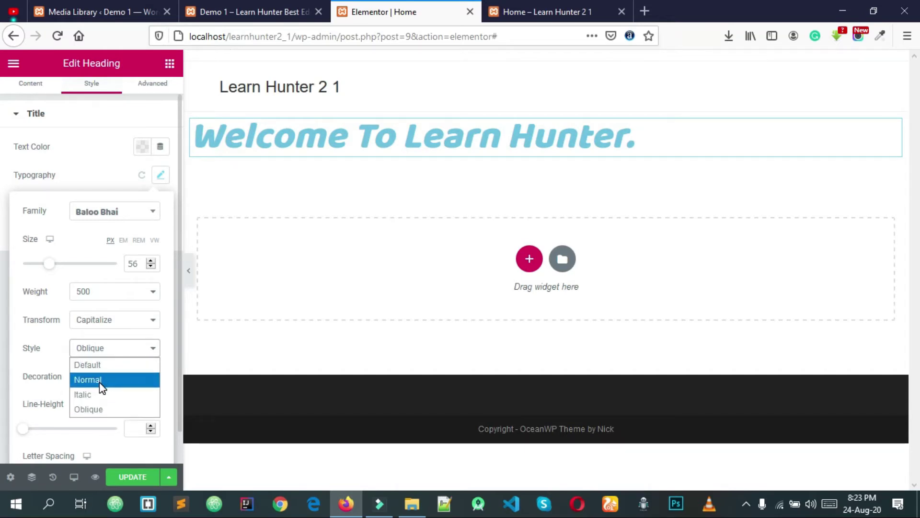
{"action": "left_click", "coordinate": [101, 380]}
{"action": "left_click", "coordinate": [103, 376]}
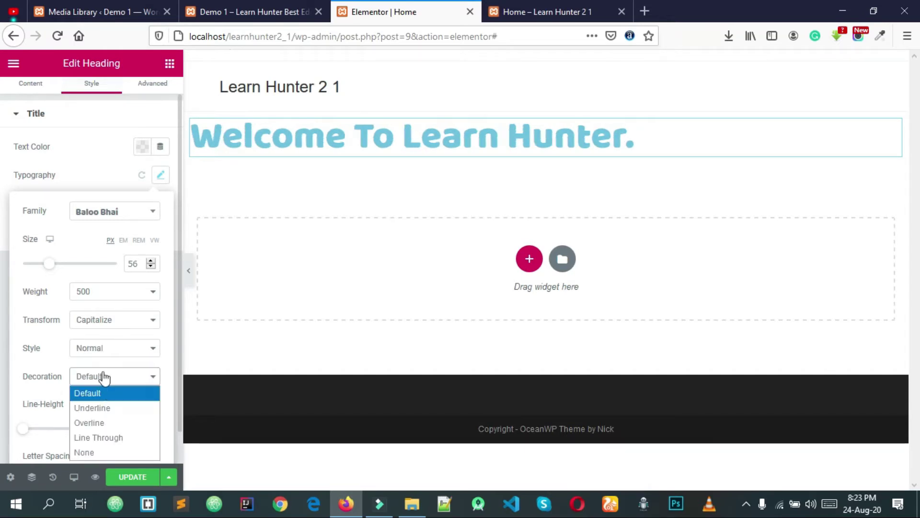
{"action": "left_click", "coordinate": [106, 352]}
{"action": "left_click", "coordinate": [100, 377]}
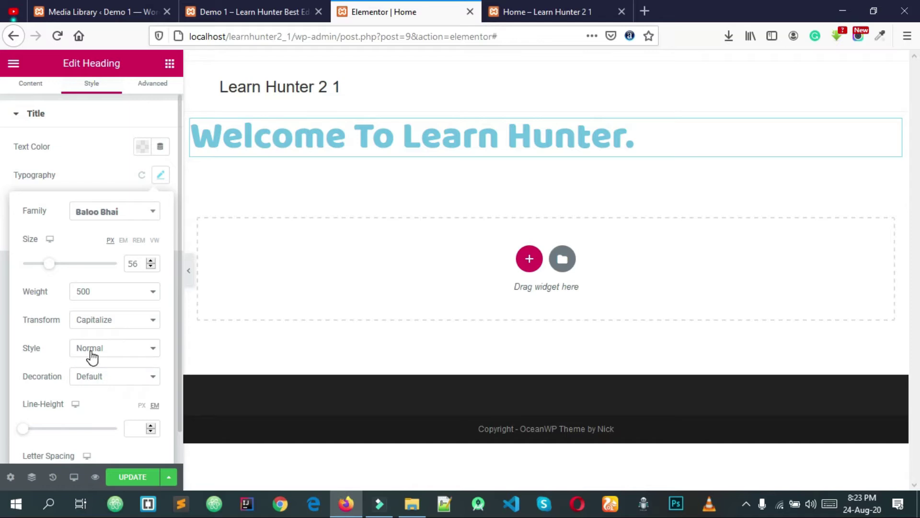
{"action": "left_click", "coordinate": [91, 351]}
{"action": "left_click", "coordinate": [98, 379]}
Set the heading's text decoration to Underline.
{"action": "scroll", "coordinate": [91, 380], "scroll_direction": "down", "scroll_amount": 1}
{"action": "left_click", "coordinate": [97, 341]}
{"action": "left_click", "coordinate": [93, 370]}
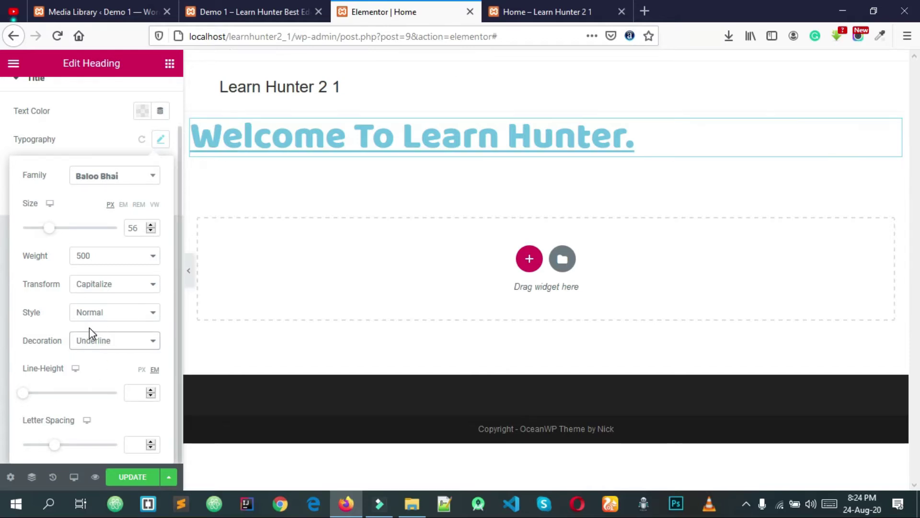
Try the Line Through, Overline and None text decorations on the heading, and settle on Default.
{"action": "left_click", "coordinate": [90, 342]}
{"action": "left_click", "coordinate": [91, 402]}
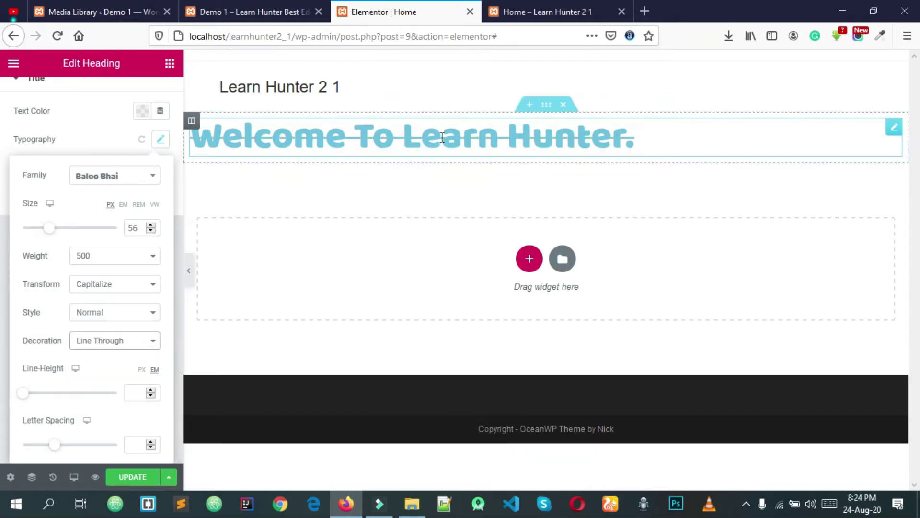
{"action": "left_click", "coordinate": [119, 342]}
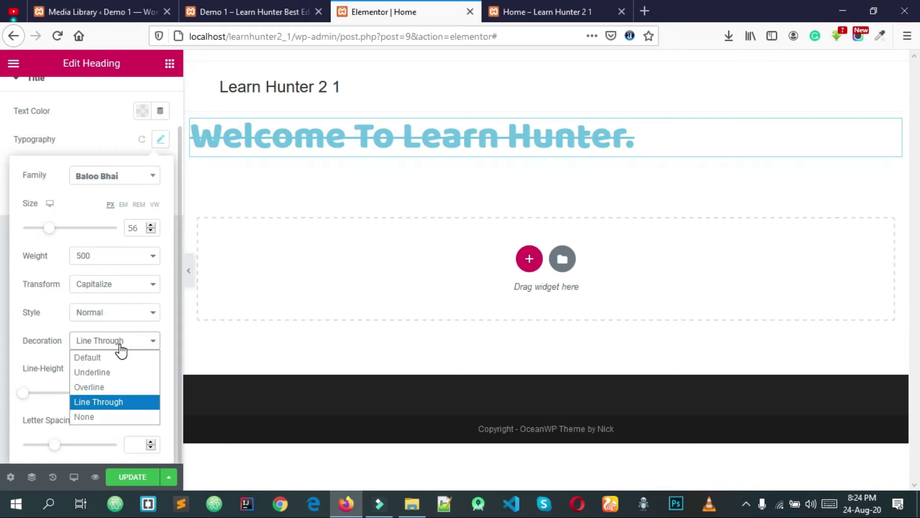
{"action": "left_click", "coordinate": [100, 386]}
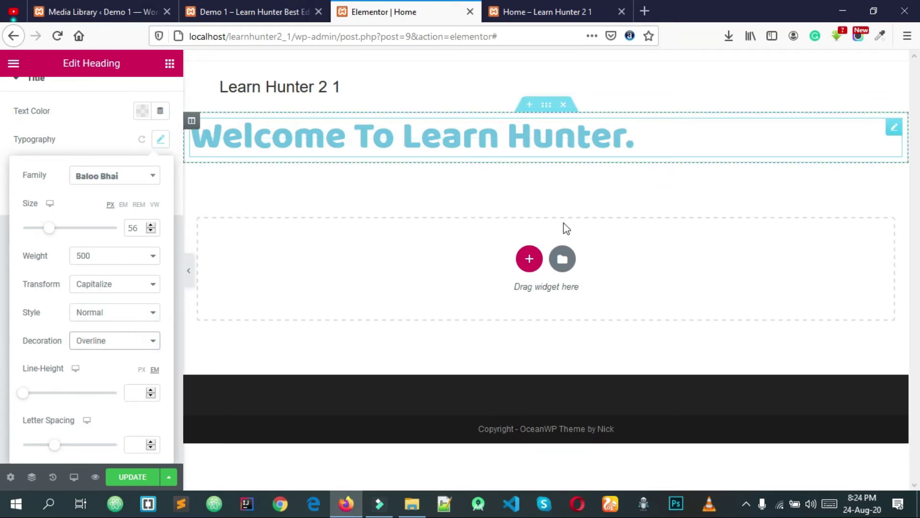
{"action": "left_click", "coordinate": [118, 343]}
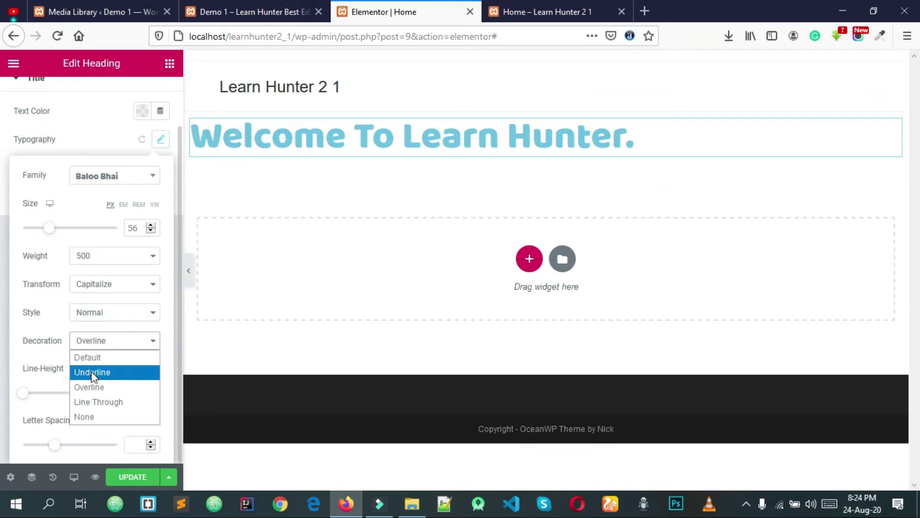
{"action": "left_click", "coordinate": [96, 401]}
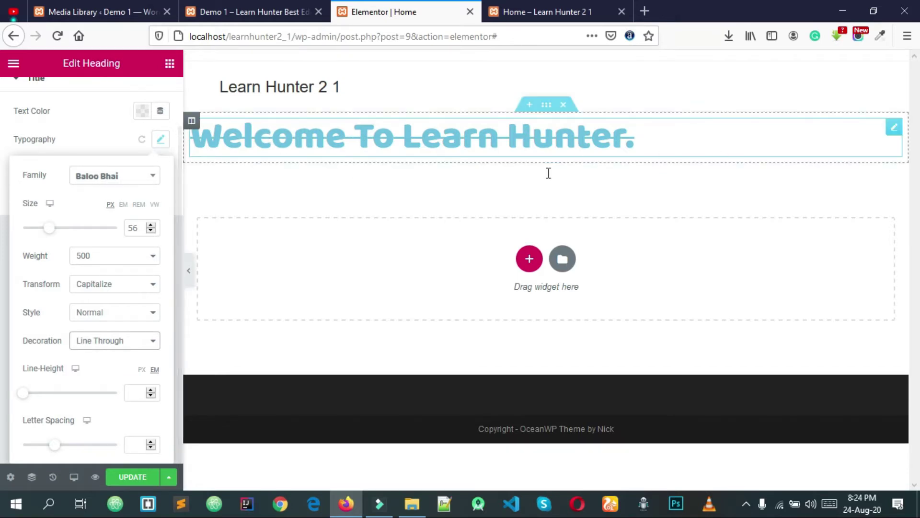
{"action": "left_click", "coordinate": [82, 340]}
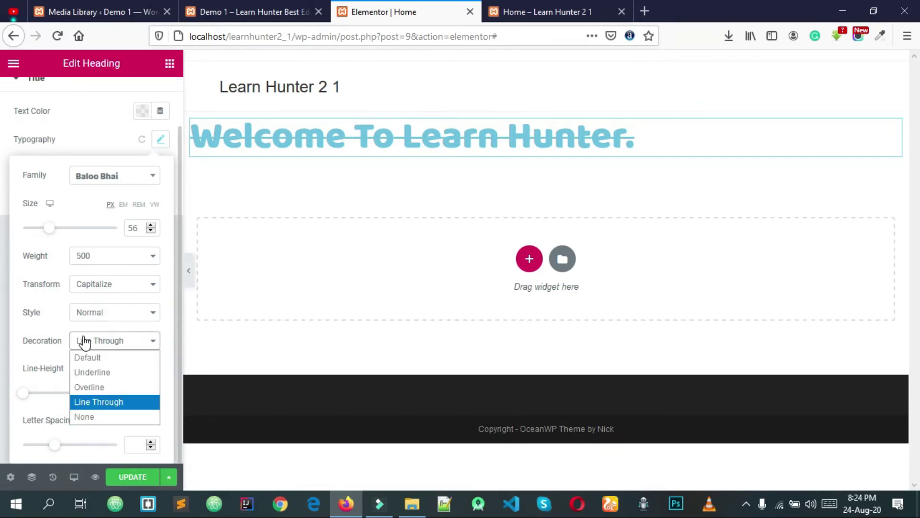
{"action": "left_click", "coordinate": [91, 418]}
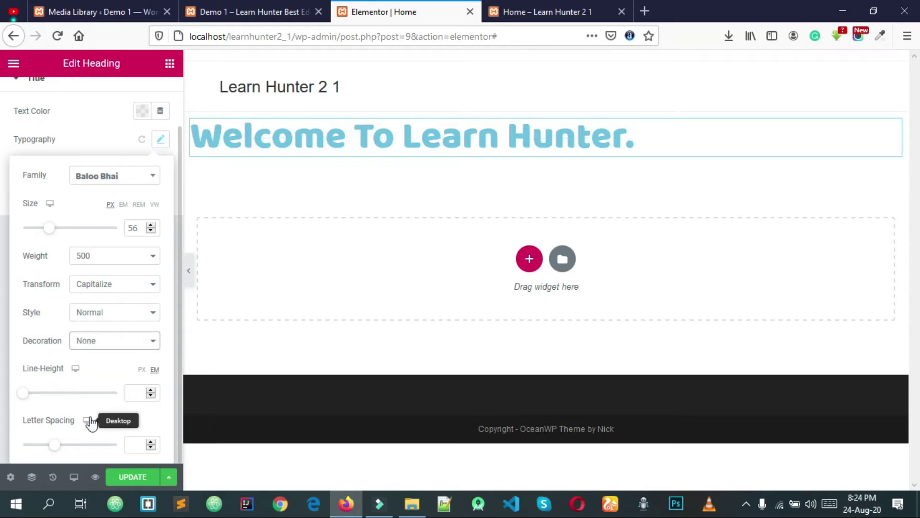
{"action": "left_click", "coordinate": [107, 341]}
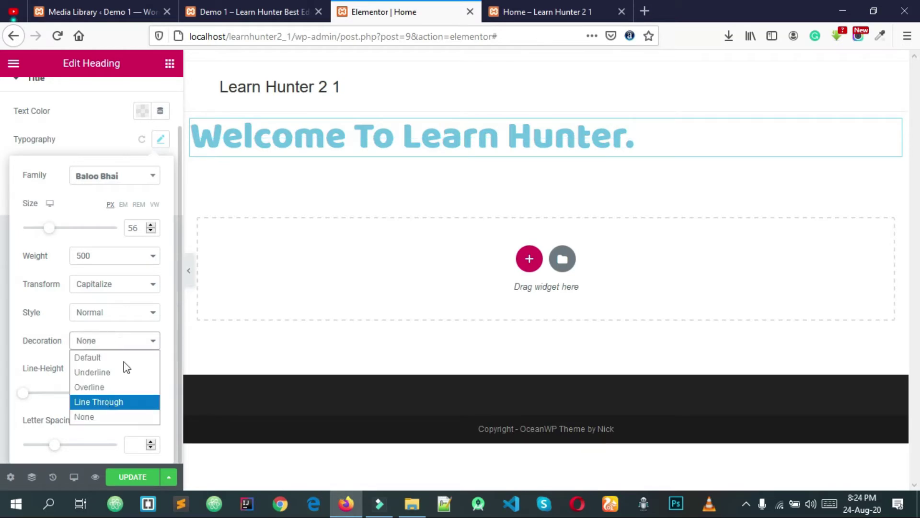
{"action": "left_click", "coordinate": [108, 358]}
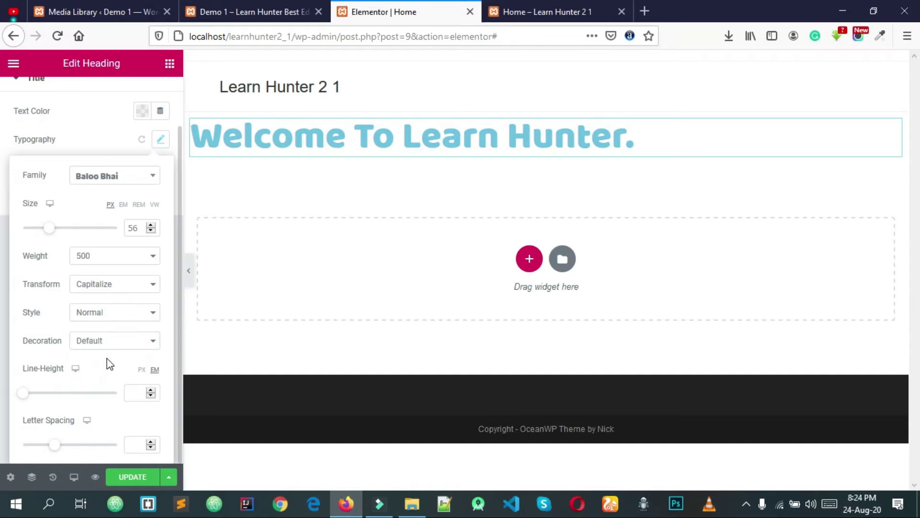
Try a line height of 3.8 em and a letter spacing of 4.8 on the heading, clearing each value again.
{"action": "left_click_drag", "start_coordinate": [24, 393], "coordinate": [58, 394]}
{"action": "double_click", "coordinate": [146, 392]}
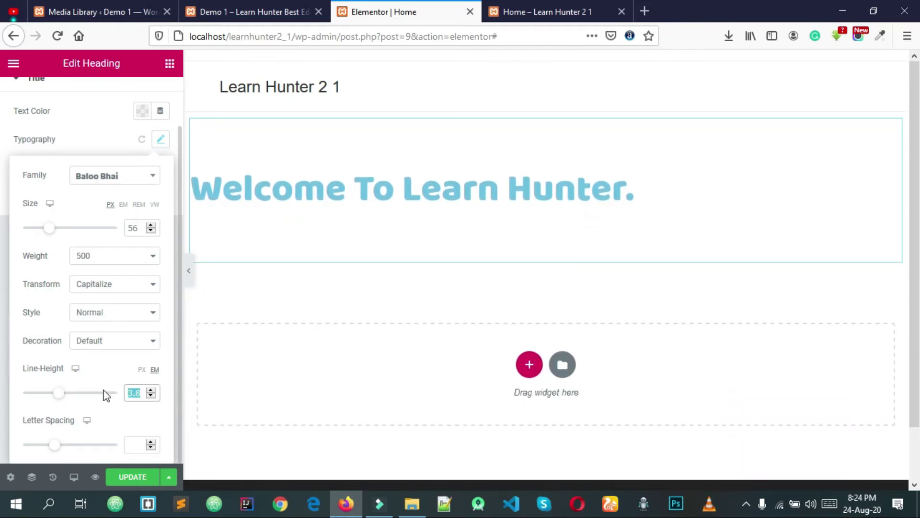
{"action": "key", "text": "BackSpace"}
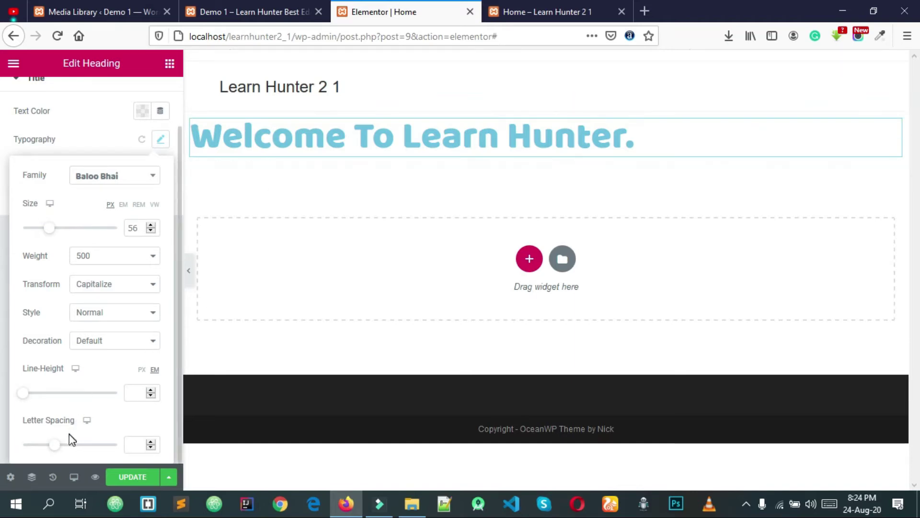
{"action": "left_click_drag", "start_coordinate": [151, 442], "coordinate": [97, 434]}
{"action": "left_click", "coordinate": [153, 442]}
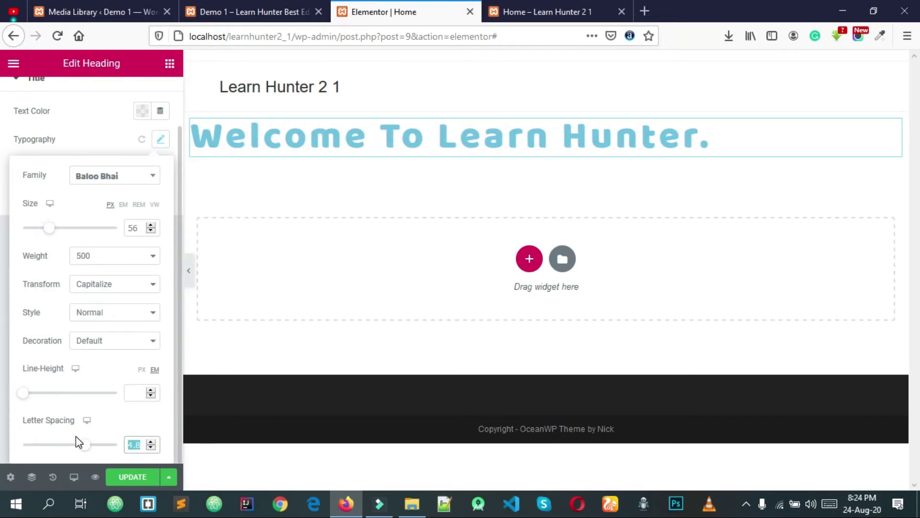
{"action": "key", "text": "BackSpace"}
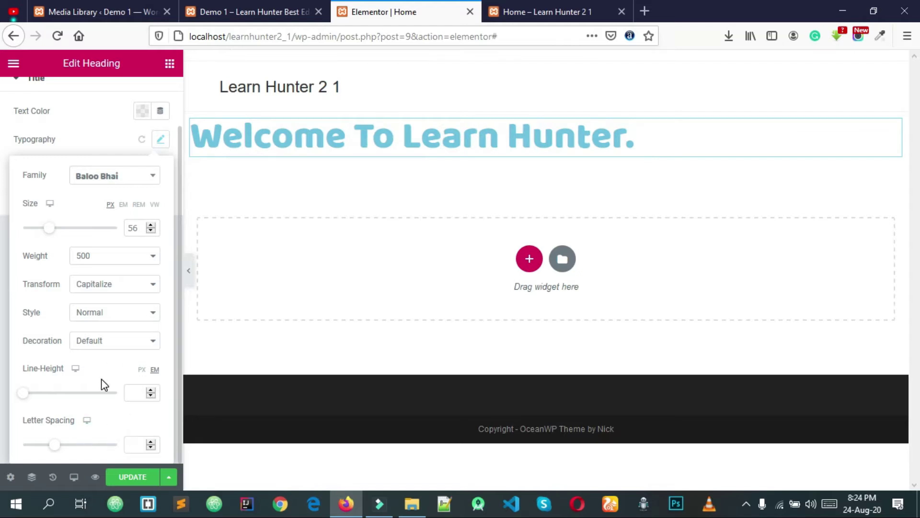
{"action": "left_click", "coordinate": [106, 128]}
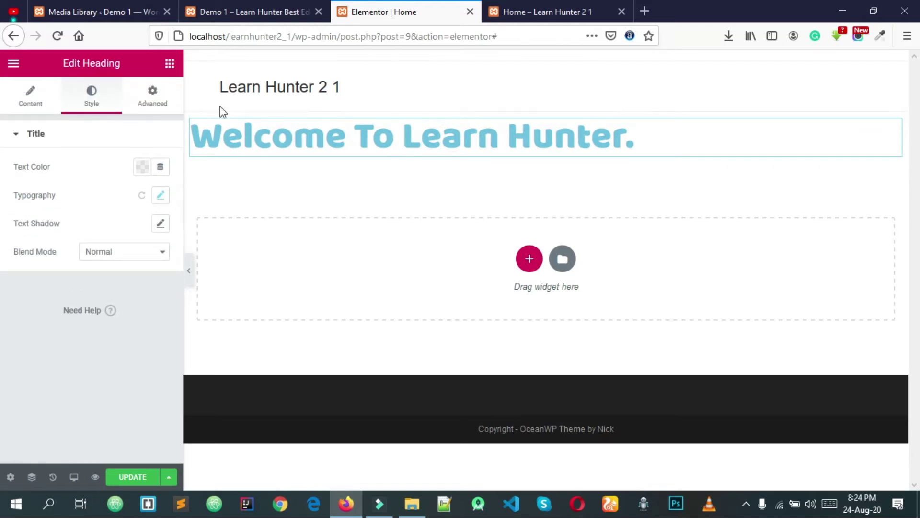
Try a linked margin of 51 px on all four sides of the heading, and clear it again.
{"action": "left_click", "coordinate": [152, 102]}
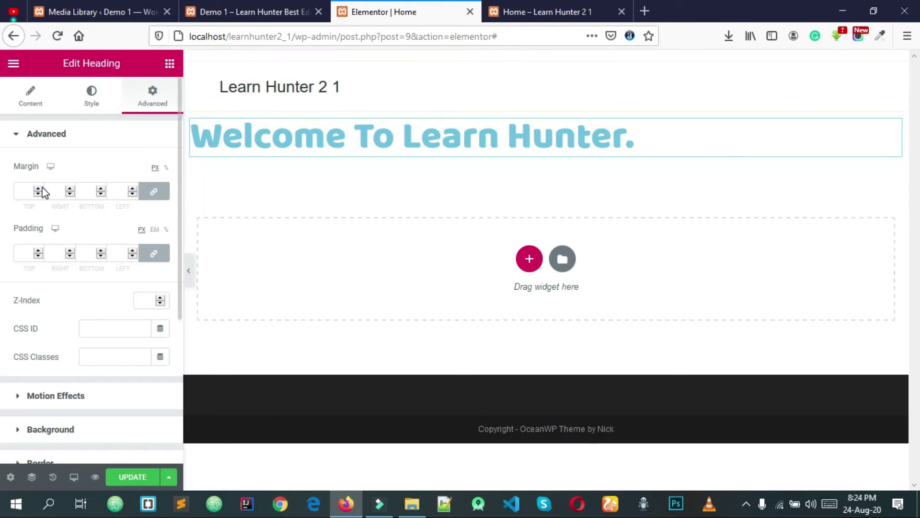
{"action": "left_click_drag", "start_coordinate": [40, 189], "coordinate": [40, 191]}
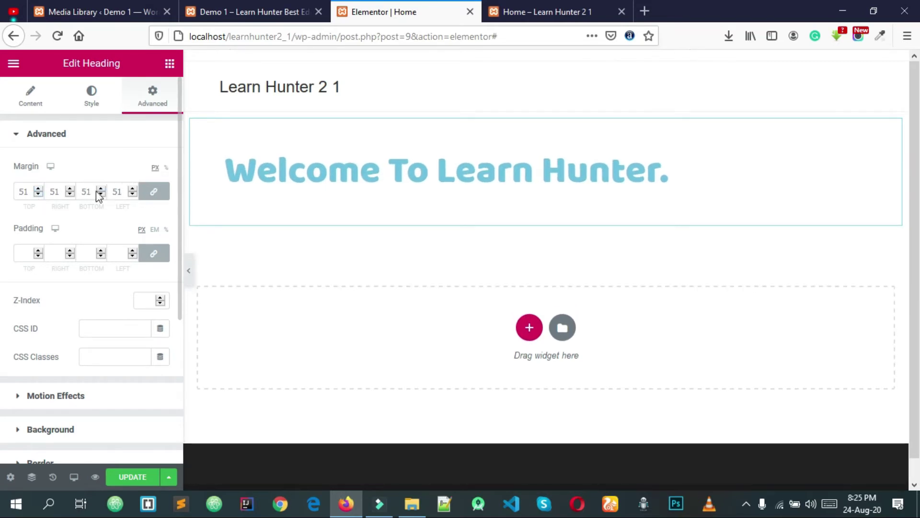
{"action": "double_click", "coordinate": [117, 191]}
{"action": "key", "text": "BackSpace"}
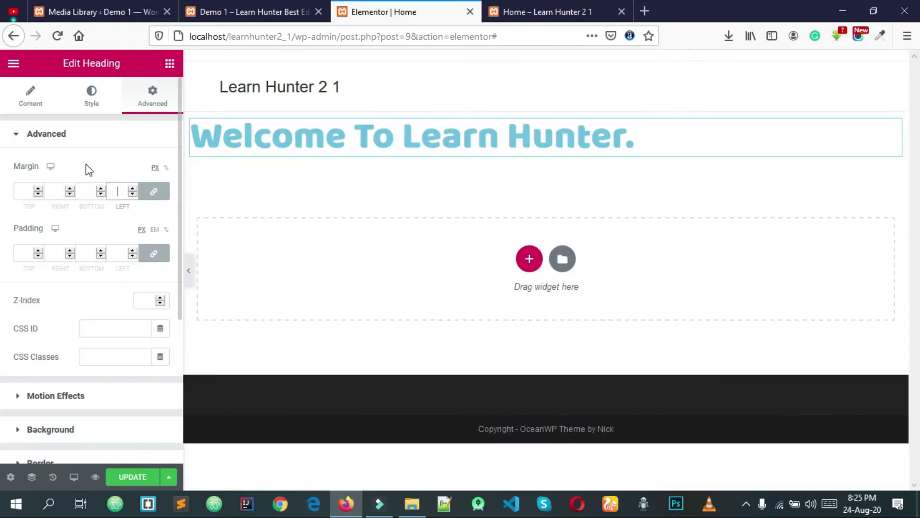
Unlink the heading's margin values and set them to 20 px top, 25 px right, 50 px bottom and 25 px left.
{"action": "left_click", "coordinate": [153, 191]}
{"action": "left_click_drag", "start_coordinate": [31, 193], "coordinate": [3, 194]}
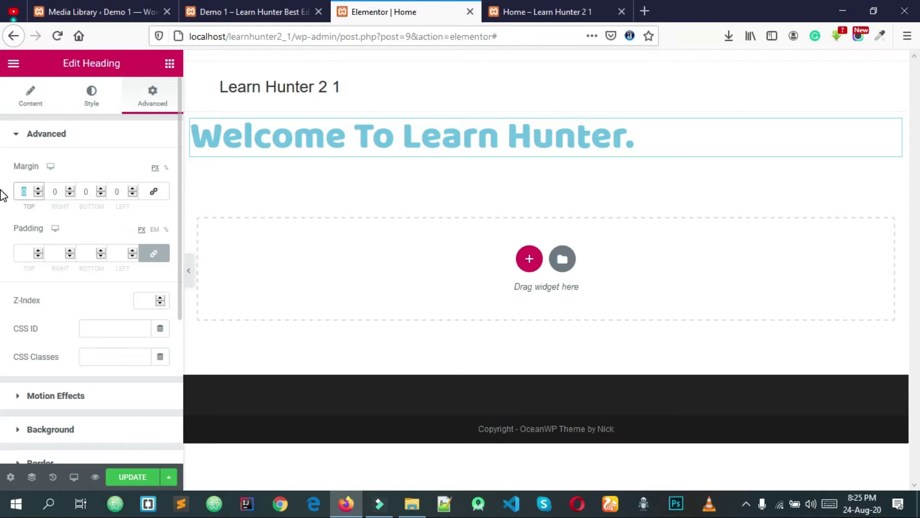
{"action": "type", "text": "20"}
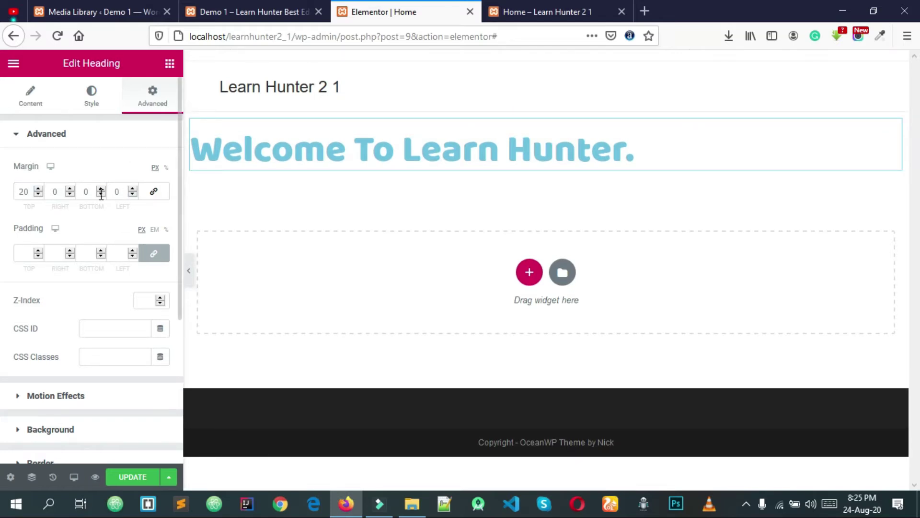
{"action": "left_click_drag", "start_coordinate": [90, 191], "coordinate": [79, 191]}
{"action": "type", "text": "50"}
{"action": "left_click", "coordinate": [91, 232]}
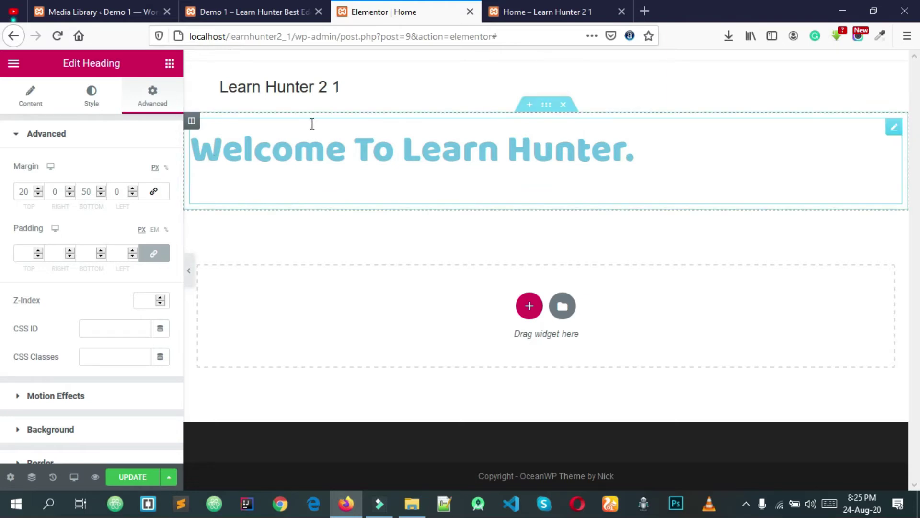
{"action": "double_click", "coordinate": [54, 192]}
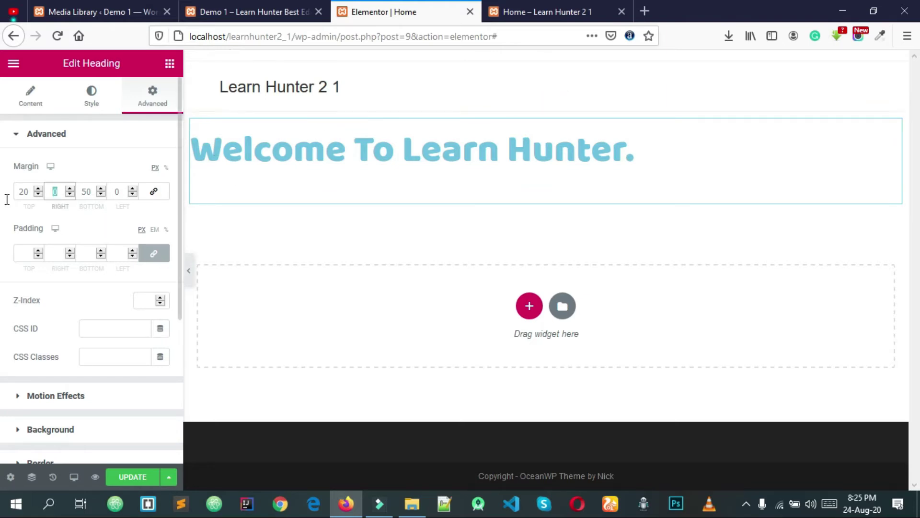
{"action": "type", "text": "25"}
{"action": "left_click", "coordinate": [111, 223]}
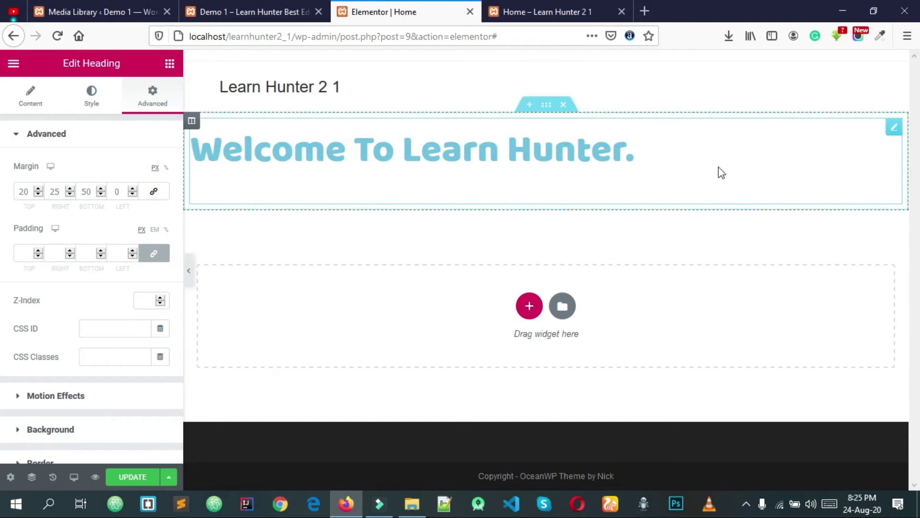
{"action": "left_click", "coordinate": [115, 192]}
{"action": "type", "text": "25"}
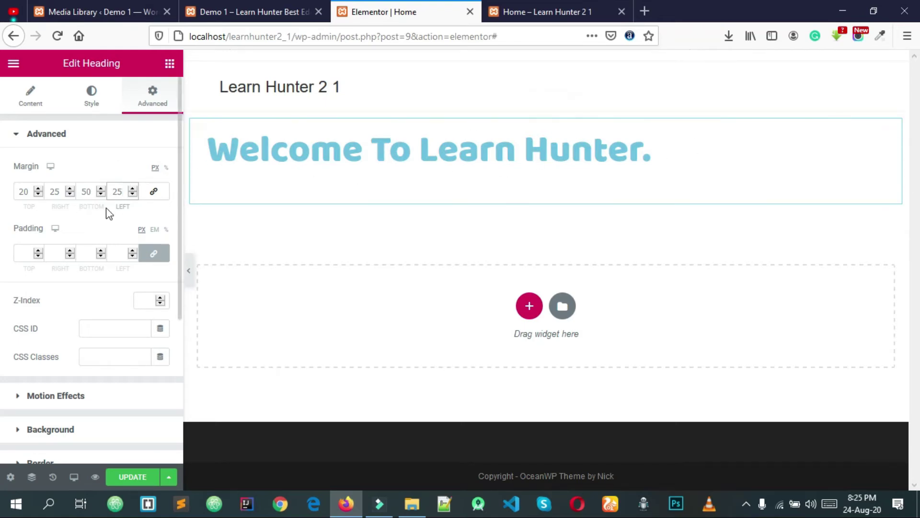
Clear all of the heading's margin values and link the four sides together again.
{"action": "key", "text": "BackSpace"}
{"action": "double_click", "coordinate": [86, 191]}
{"action": "key", "text": "BackSpace"}
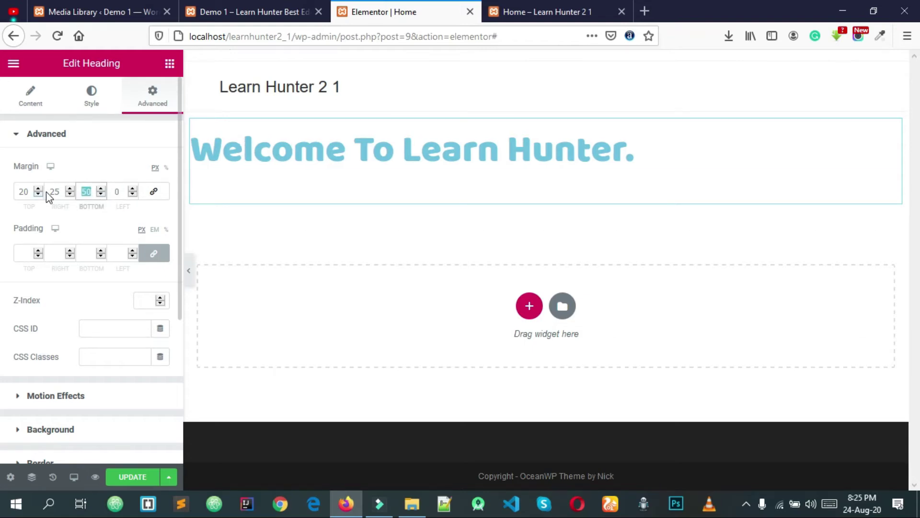
{"action": "double_click", "coordinate": [55, 191]}
{"action": "key", "text": "BackSpace"}
{"action": "double_click", "coordinate": [29, 191]}
{"action": "key", "text": "BackSpace"}
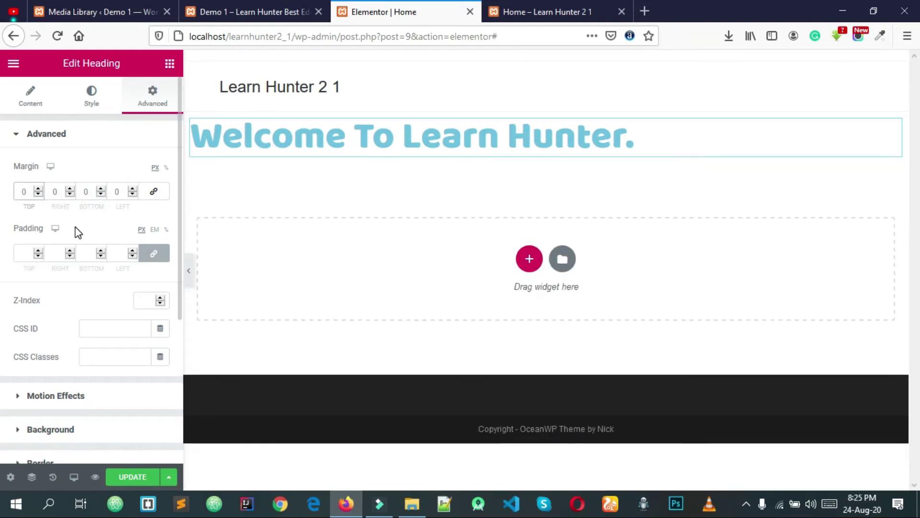
{"action": "left_click", "coordinate": [148, 197]}
{"action": "double_click", "coordinate": [116, 191]}
{"action": "key", "text": "BackSpace"}
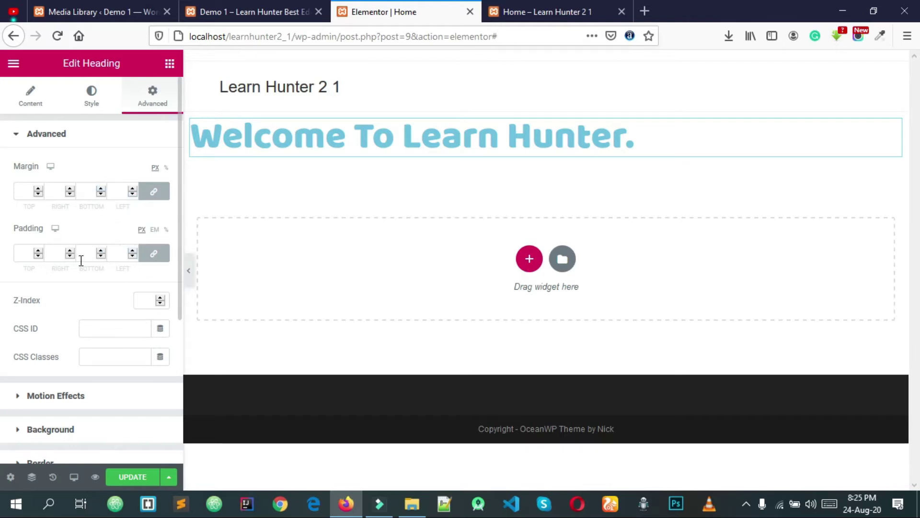
Try a linked padding of 43 px on all four sides of the heading, and clear it again.
{"action": "left_click_drag", "start_coordinate": [71, 254], "coordinate": [23, 251]}
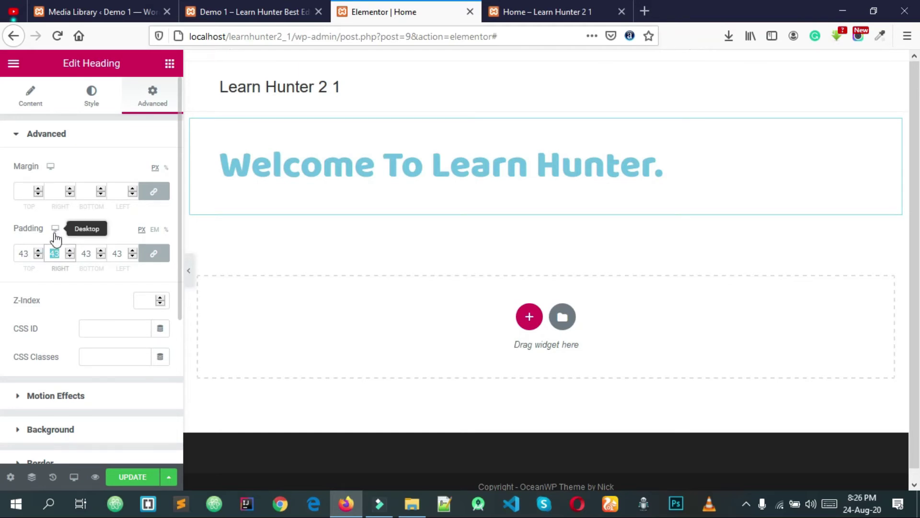
{"action": "scroll", "coordinate": [77, 237], "scroll_direction": "down", "scroll_amount": 1}
{"action": "scroll", "coordinate": [79, 254], "scroll_direction": "up", "scroll_amount": 1}
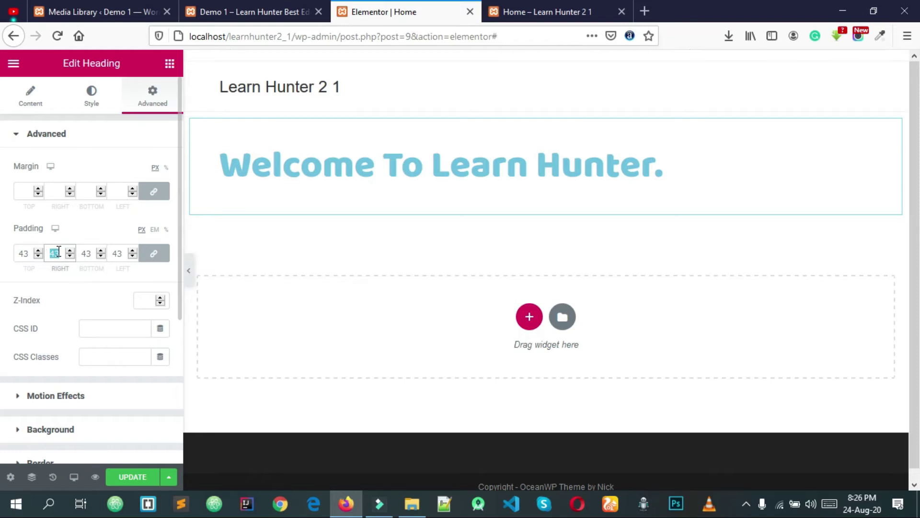
{"action": "key", "text": "BackSpace"}
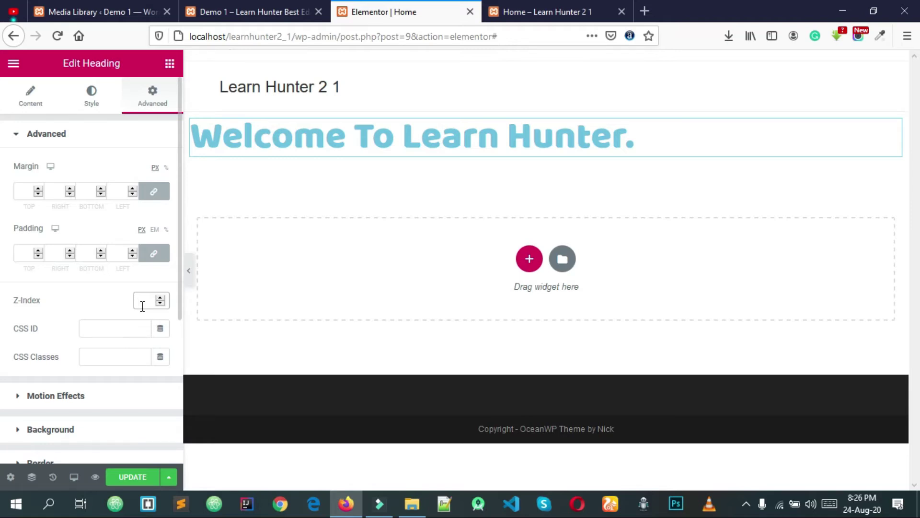
{"action": "scroll", "coordinate": [142, 305], "scroll_direction": "down", "scroll_amount": 2}
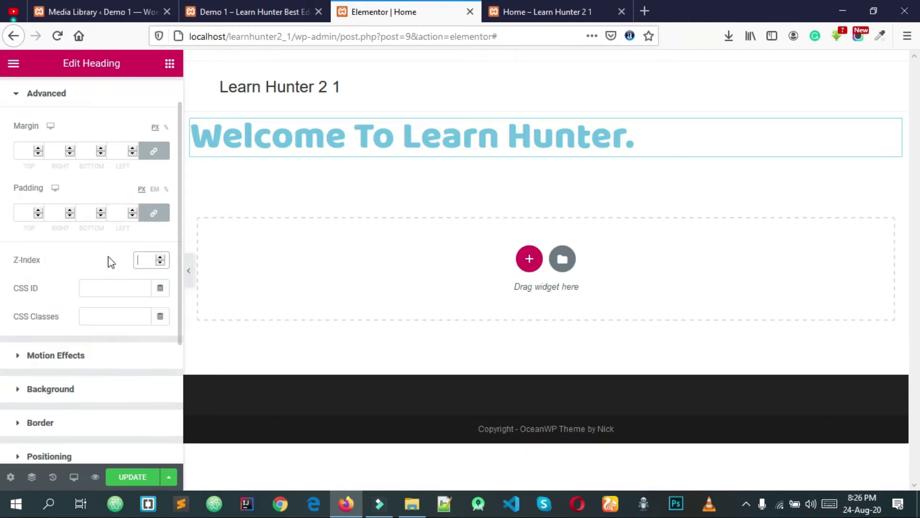
{"action": "left_click", "coordinate": [99, 289]}
{"action": "left_click", "coordinate": [106, 320]}
{"action": "left_click", "coordinate": [57, 320]}
{"action": "left_click", "coordinate": [38, 323]}
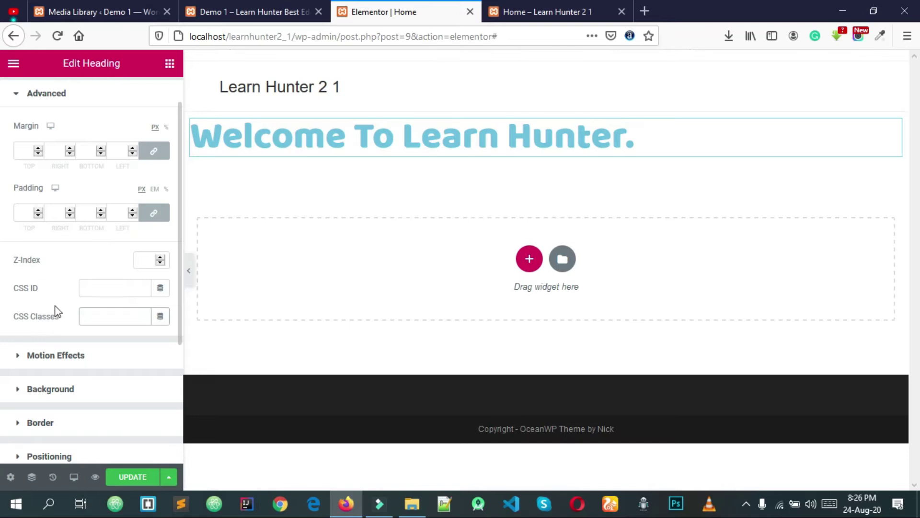
Try the Fade In entrance animation on the heading, settle on Zoom In, and update the page.
{"action": "left_click", "coordinate": [56, 360]}
{"action": "left_click", "coordinate": [48, 228]}
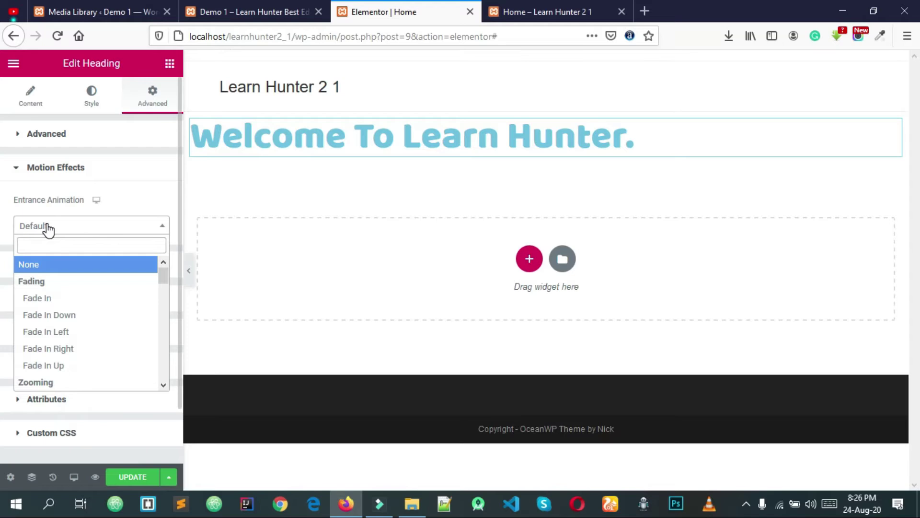
{"action": "left_click", "coordinate": [46, 301]}
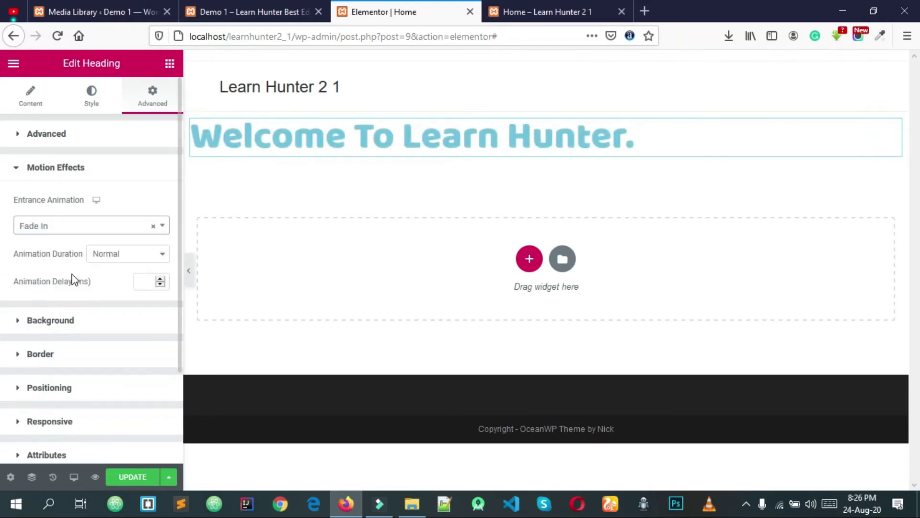
{"action": "left_click", "coordinate": [67, 233]}
{"action": "scroll", "coordinate": [67, 349], "scroll_direction": "down", "scroll_amount": 2}
{"action": "left_click", "coordinate": [65, 341]}
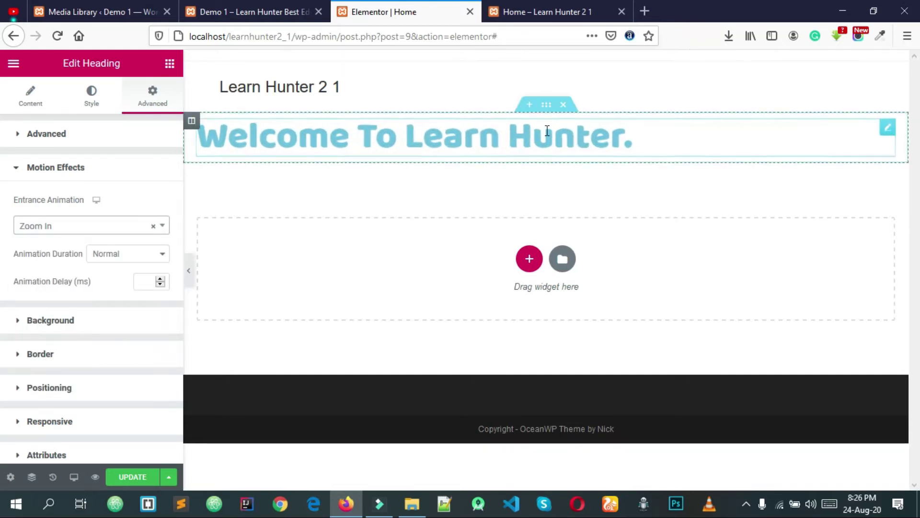
{"action": "left_click", "coordinate": [138, 477]}
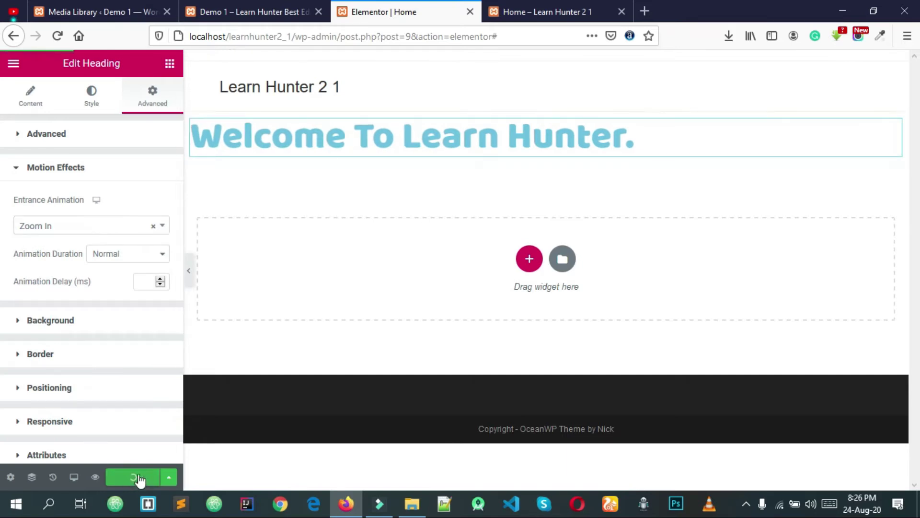
Check the heading's entrance animation on the Home page preview and return to the editor.
{"action": "left_click", "coordinate": [531, 6]}
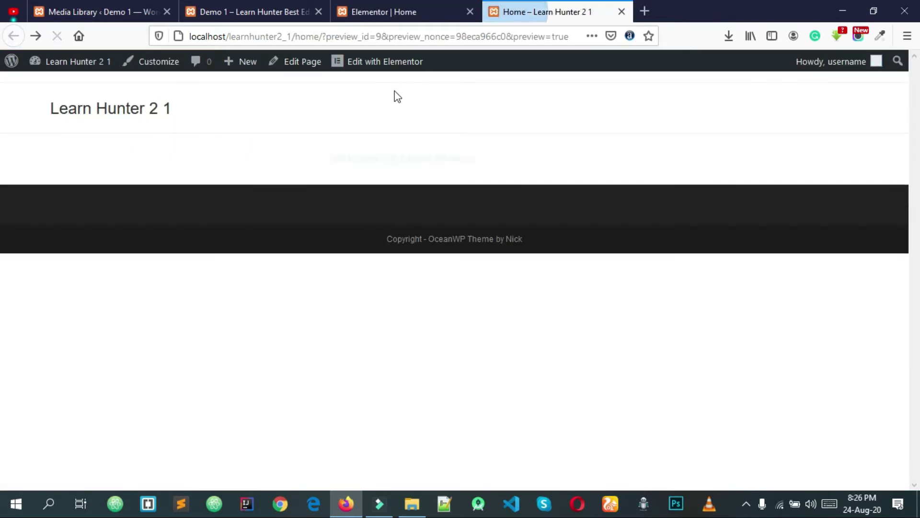
{"action": "left_click", "coordinate": [408, 9]}
{"action": "left_click", "coordinate": [84, 228]}
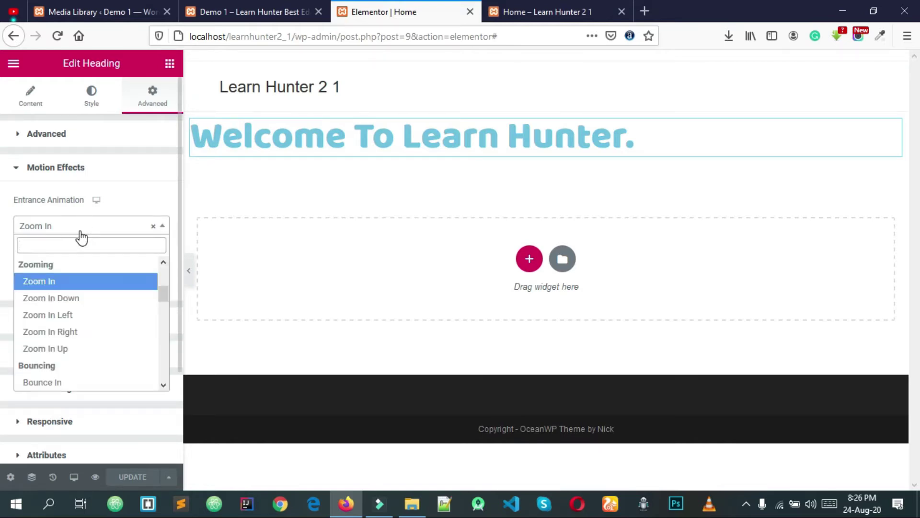
{"action": "left_click", "coordinate": [82, 231]}
Set the heading's animation delay to 1300 ms and update the page.
{"action": "left_click", "coordinate": [143, 285]}
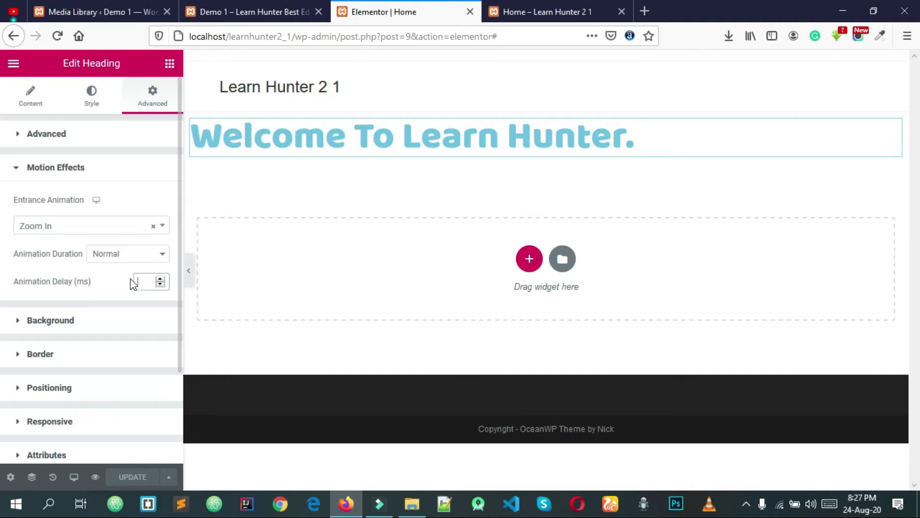
{"action": "left_click", "coordinate": [160, 279]}
{"action": "left_click", "coordinate": [159, 279]}
{"action": "left_click", "coordinate": [159, 279]}
{"action": "left_click", "coordinate": [160, 279]}
{"action": "left_click", "coordinate": [160, 279]}
{"action": "left_click", "coordinate": [160, 279]}
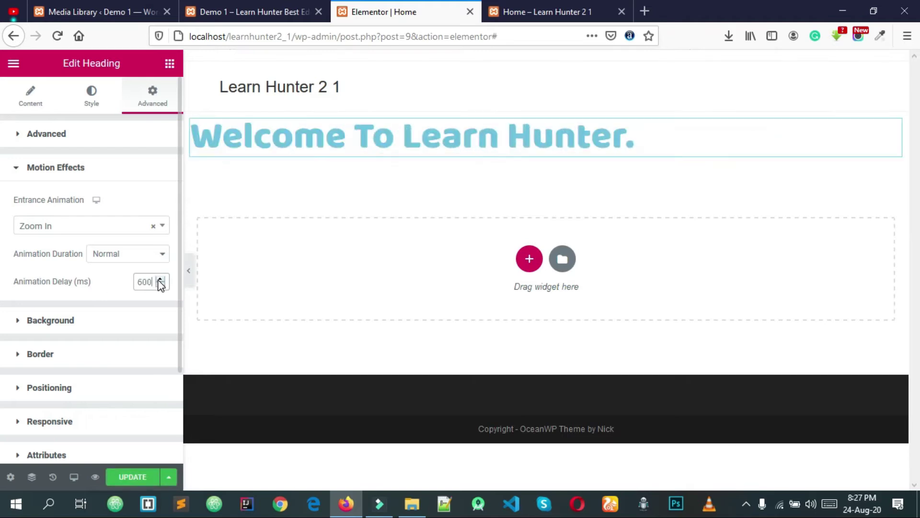
{"action": "left_click", "coordinate": [160, 279]}
{"action": "left_click", "coordinate": [160, 279]}
{"action": "left_click", "coordinate": [160, 279]}
{"action": "left_click", "coordinate": [160, 279]}
{"action": "left_click", "coordinate": [159, 279]}
{"action": "double_click", "coordinate": [144, 282]}
{"action": "type", "text": "1300"}
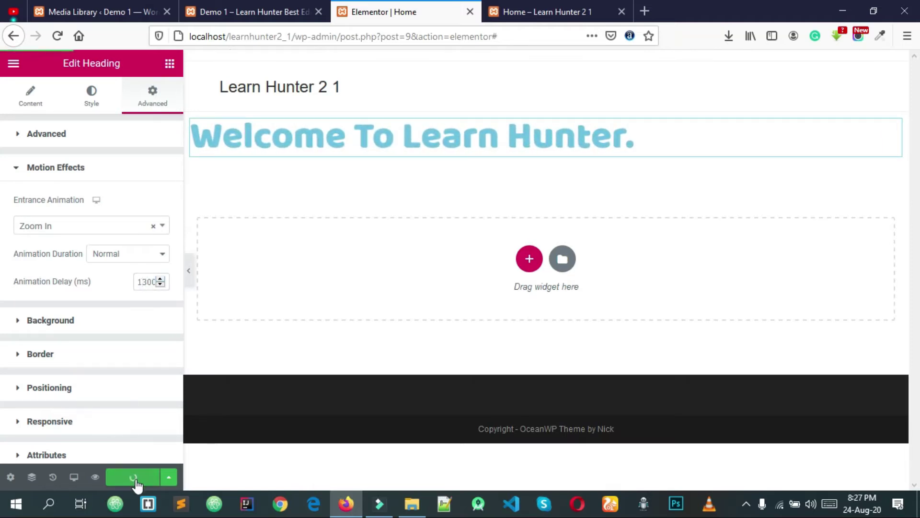
{"action": "left_click", "coordinate": [124, 260]}
Check the delayed heading animation on the Home page preview and return to the editor.
{"action": "left_click", "coordinate": [492, 7]}
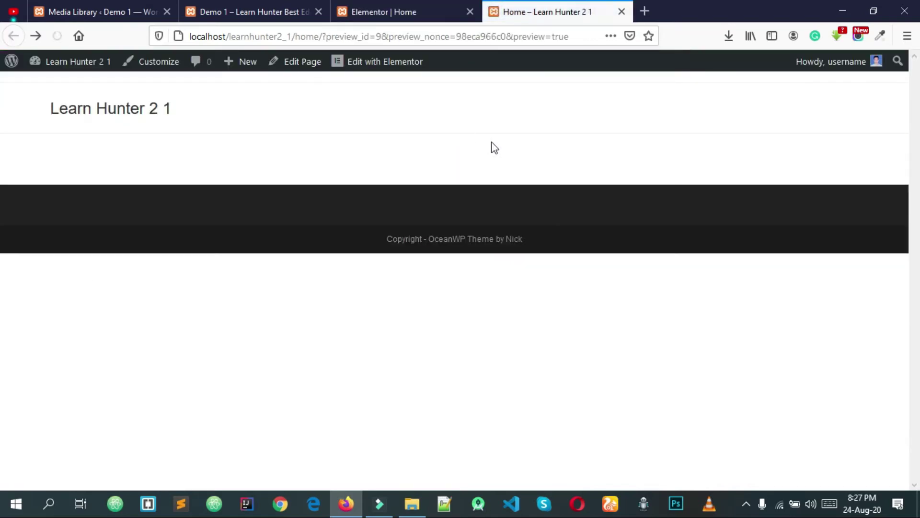
{"action": "left_click_drag", "start_coordinate": [417, 154], "coordinate": [79, 156]}
{"action": "left_click", "coordinate": [434, 7]}
Set the heading's animation duration to Slow, update the page and check the animation on the Home page preview.
{"action": "left_click", "coordinate": [151, 285]}
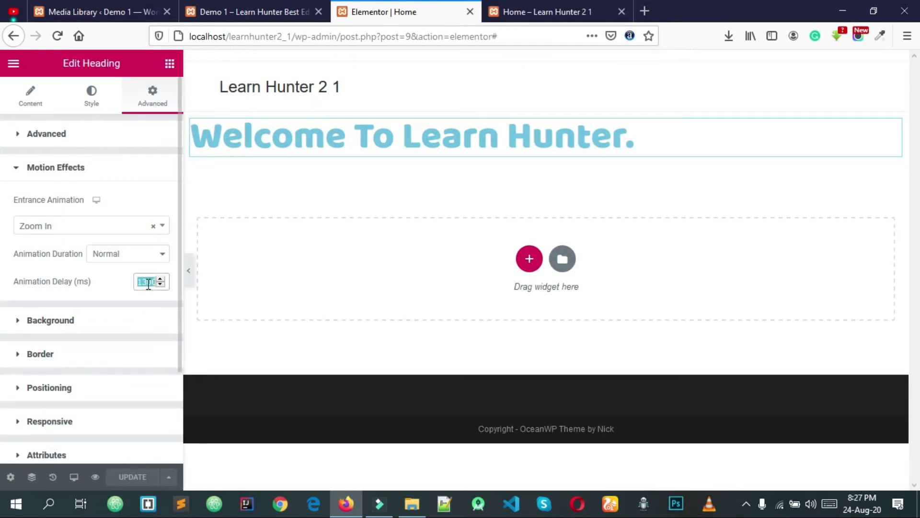
{"action": "left_click", "coordinate": [111, 260]}
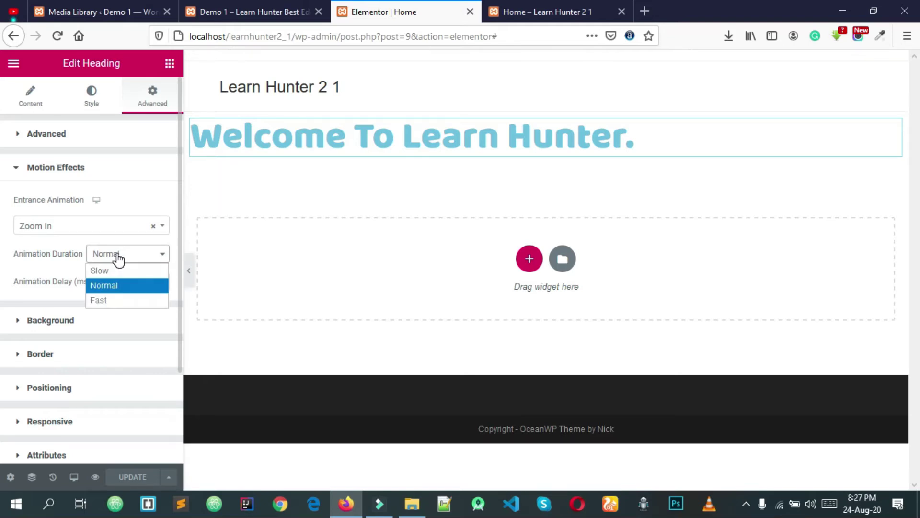
{"action": "left_click", "coordinate": [121, 280]}
{"action": "left_click", "coordinate": [130, 476]}
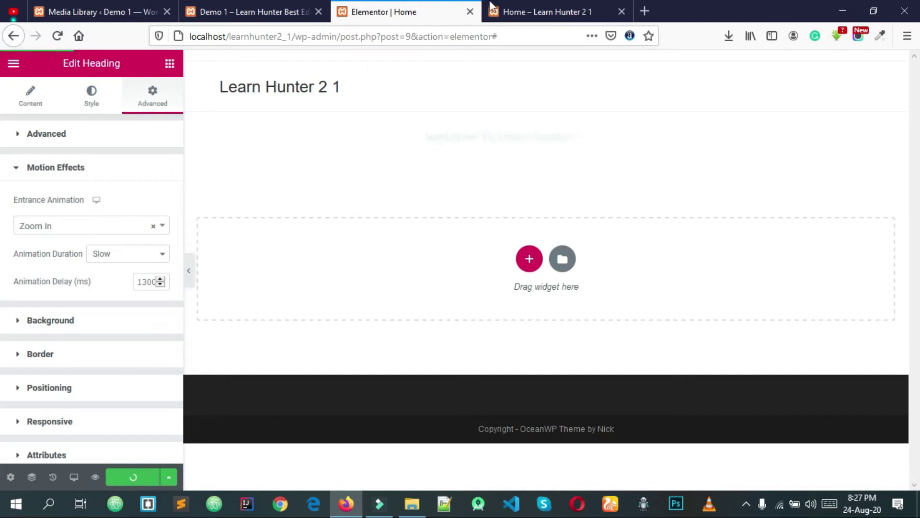
{"action": "left_click", "coordinate": [528, 1]}
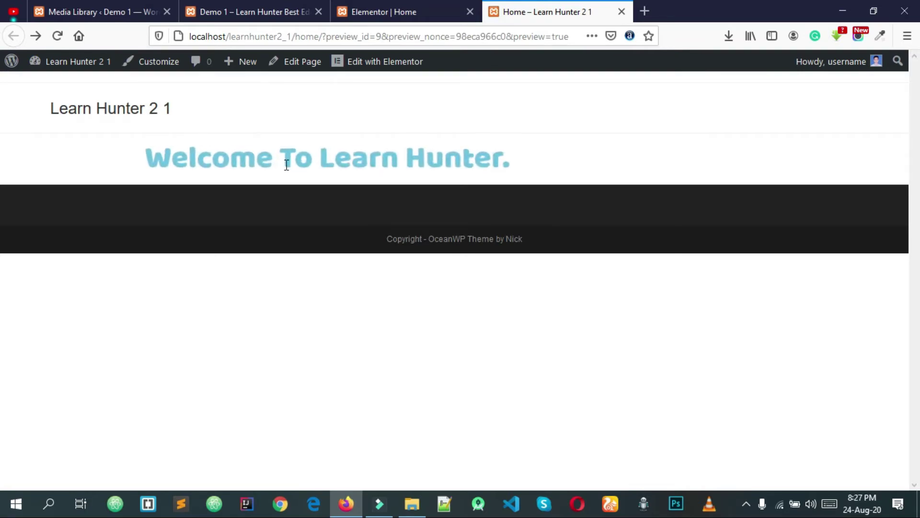
{"action": "left_click", "coordinate": [441, 1]}
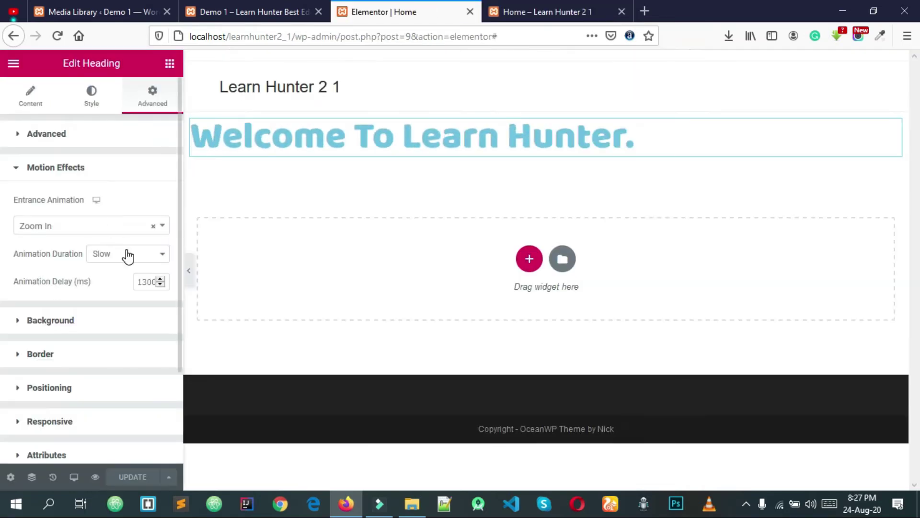
Clear the heading's Zoom In entrance animation.
{"action": "left_click", "coordinate": [127, 253]}
{"action": "left_click", "coordinate": [153, 232]}
{"action": "left_click", "coordinate": [72, 262]}
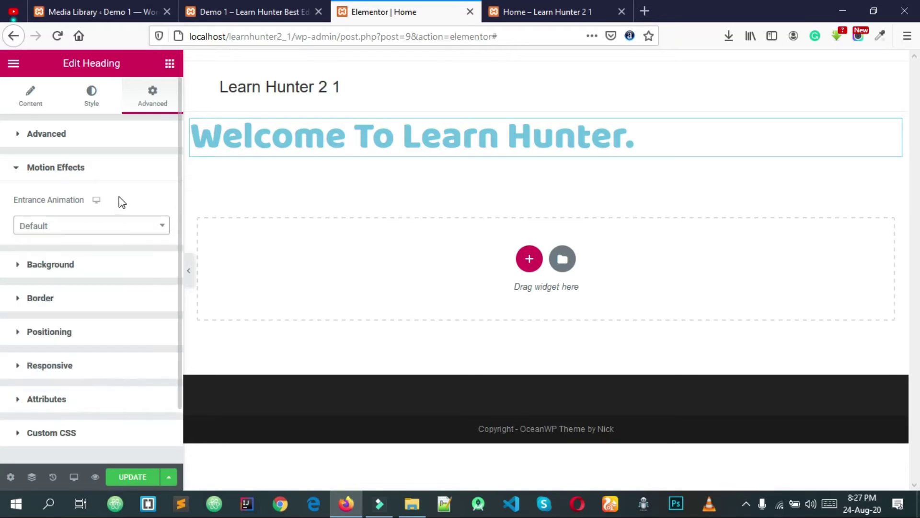
Give the heading a classic background in black.
{"action": "left_click", "coordinate": [81, 274]}
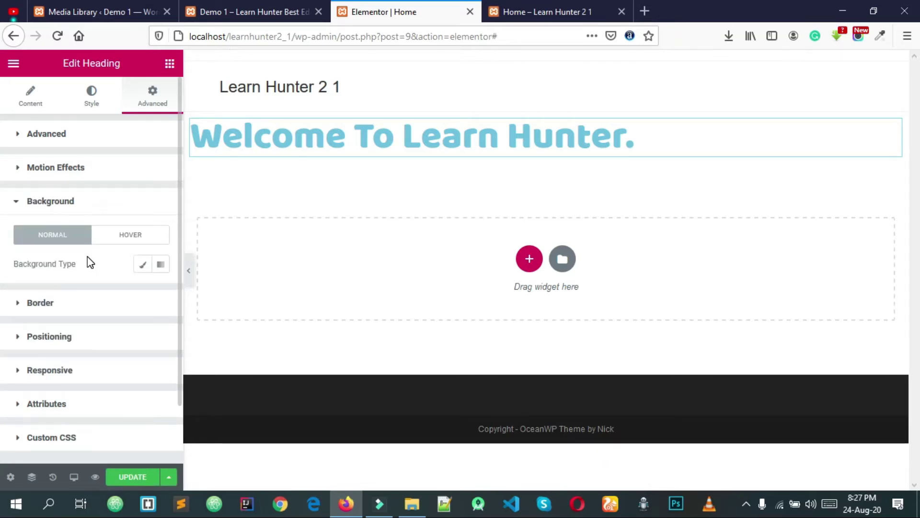
{"action": "left_click", "coordinate": [142, 265]}
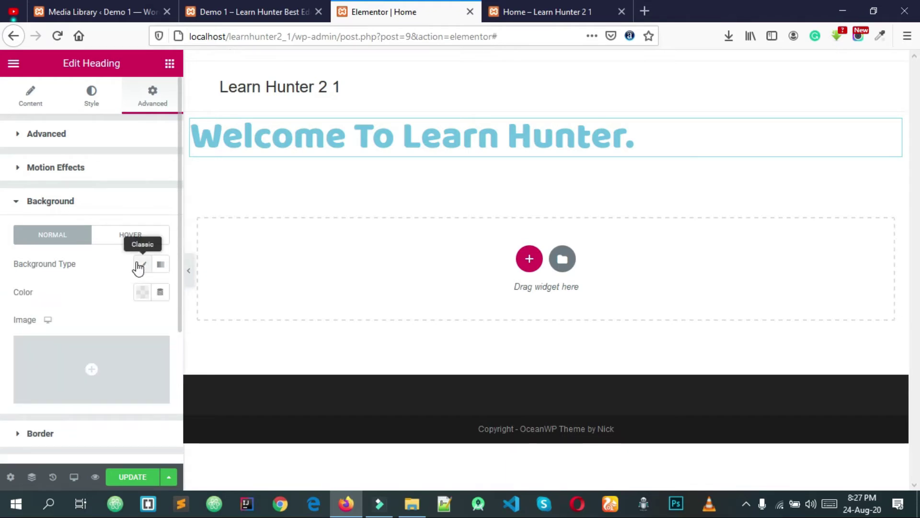
{"action": "left_click", "coordinate": [142, 293]}
{"action": "left_click_drag", "start_coordinate": [184, 206], "coordinate": [100, 220]}
{"action": "left_click", "coordinate": [102, 312]}
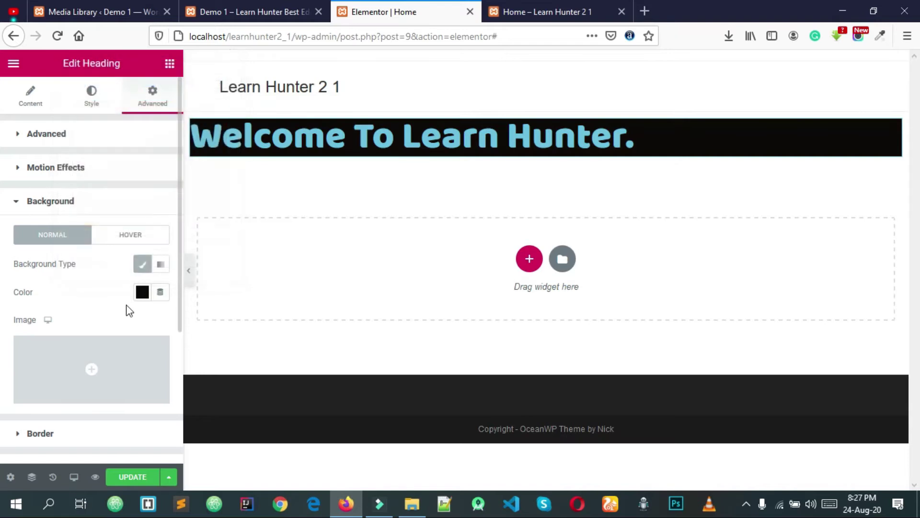
Switch the heading's background to a gradient with grey as the first color and dark maroon as the second.
{"action": "left_click", "coordinate": [162, 266]}
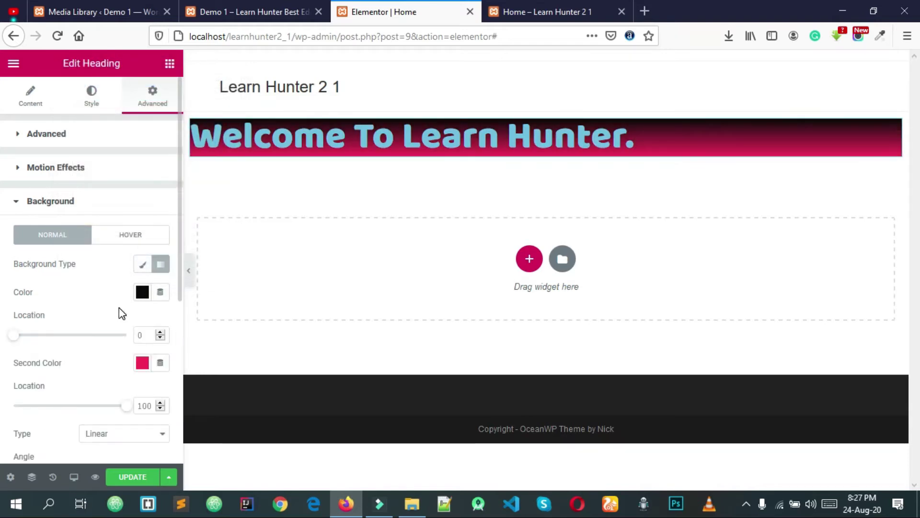
{"action": "left_click", "coordinate": [142, 293]}
{"action": "left_click_drag", "start_coordinate": [97, 208], "coordinate": [74, 148]}
{"action": "left_click", "coordinate": [142, 363]}
{"action": "left_click_drag", "start_coordinate": [164, 218], "coordinate": [184, 239]}
{"action": "left_click", "coordinate": [50, 392]}
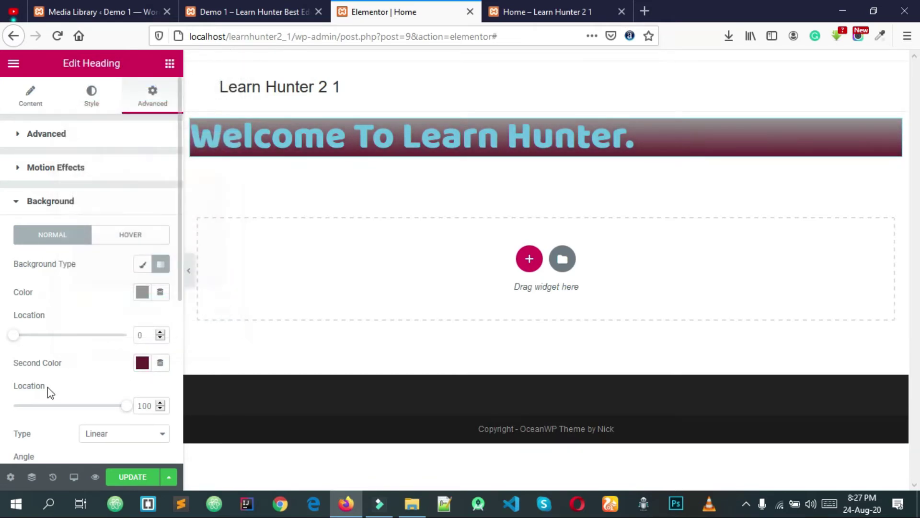
Set the gradient's second color location to 80, its type to Radial and its position to Top Left.
{"action": "mouse_move", "coordinate": [18, 334]}
{"action": "left_mouse_down"}
{"action": "mouse_move", "coordinate": [80, 335]}
{"action": "mouse_move", "coordinate": [13, 333]}
{"action": "left_mouse_up"}
{"action": "left_click_drag", "start_coordinate": [123, 411], "coordinate": [105, 397]}
{"action": "scroll", "coordinate": [105, 388], "scroll_direction": "down", "scroll_amount": 1}
{"action": "left_click", "coordinate": [105, 375]}
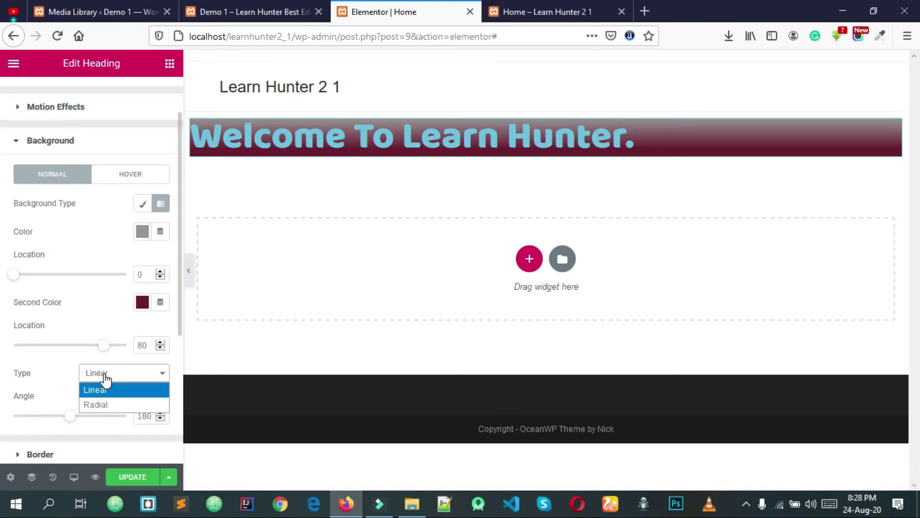
{"action": "left_click", "coordinate": [104, 404]}
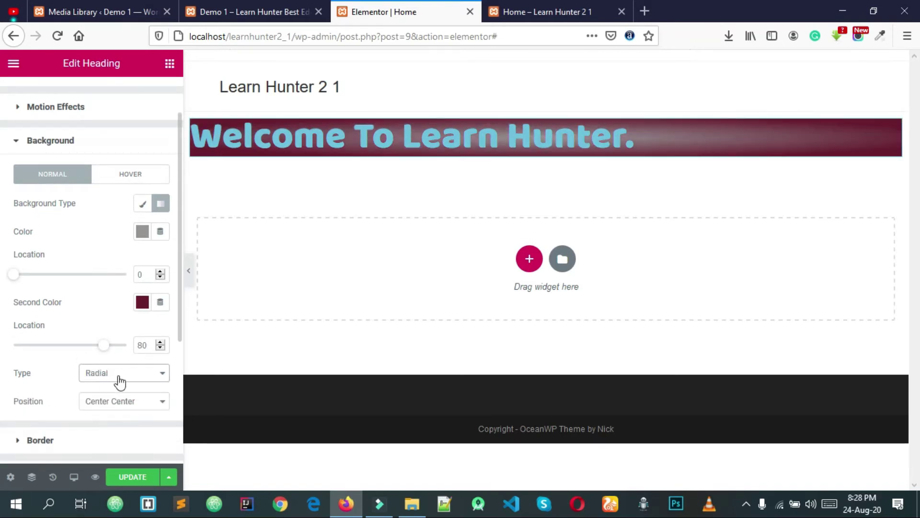
{"action": "left_click", "coordinate": [126, 401]}
{"action": "left_click", "coordinate": [125, 322]}
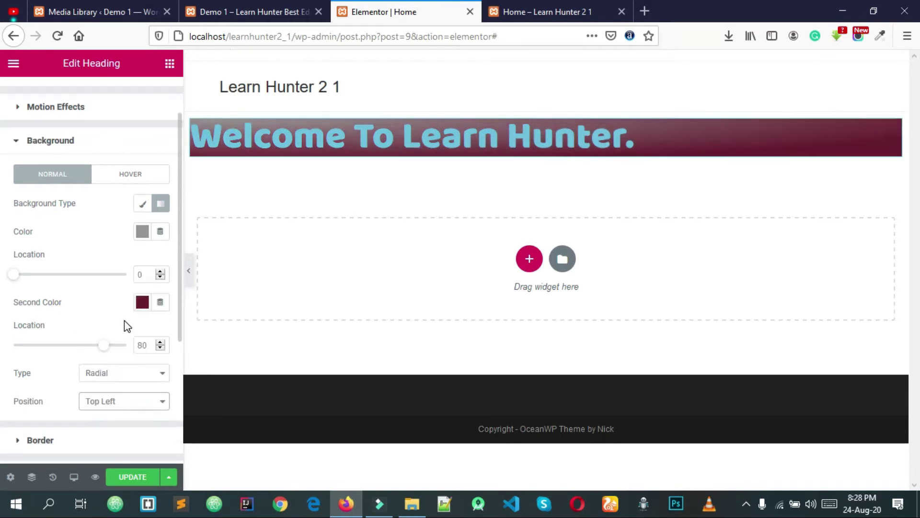
{"action": "left_click", "coordinate": [107, 401]}
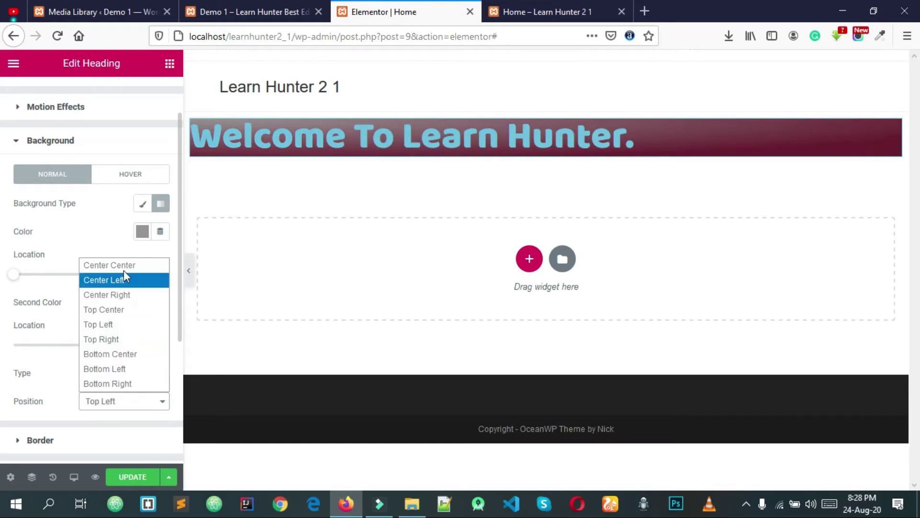
{"action": "left_click", "coordinate": [111, 407]}
{"action": "left_click", "coordinate": [119, 376]}
{"action": "left_click", "coordinate": [119, 376]}
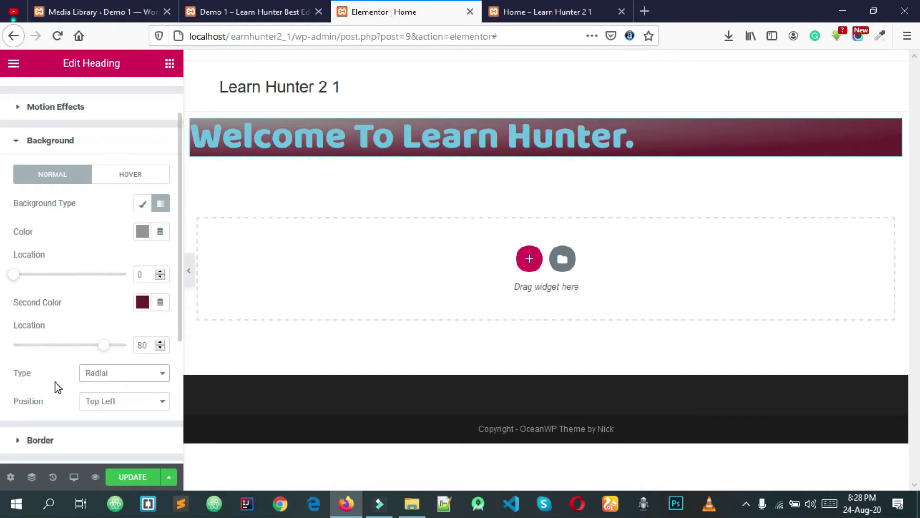
{"action": "scroll", "coordinate": [59, 381], "scroll_direction": "down", "scroll_amount": 3}
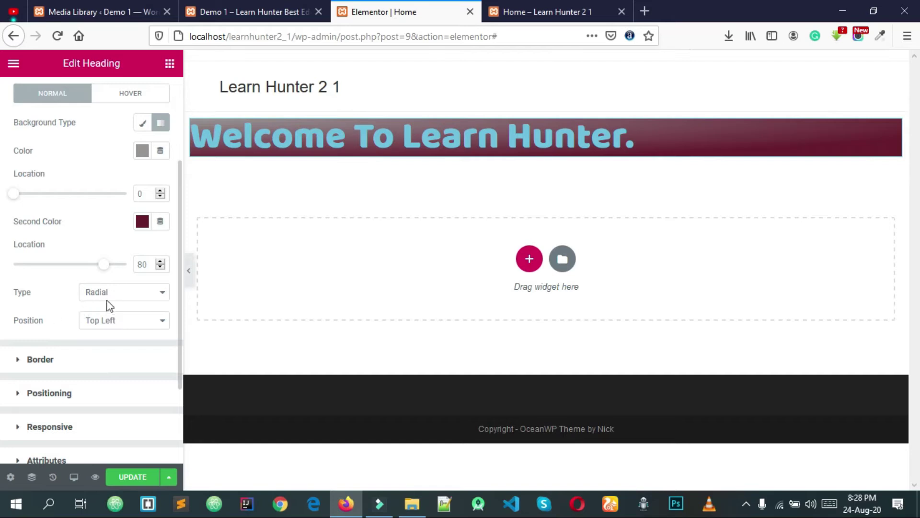
{"action": "left_click", "coordinate": [107, 299]}
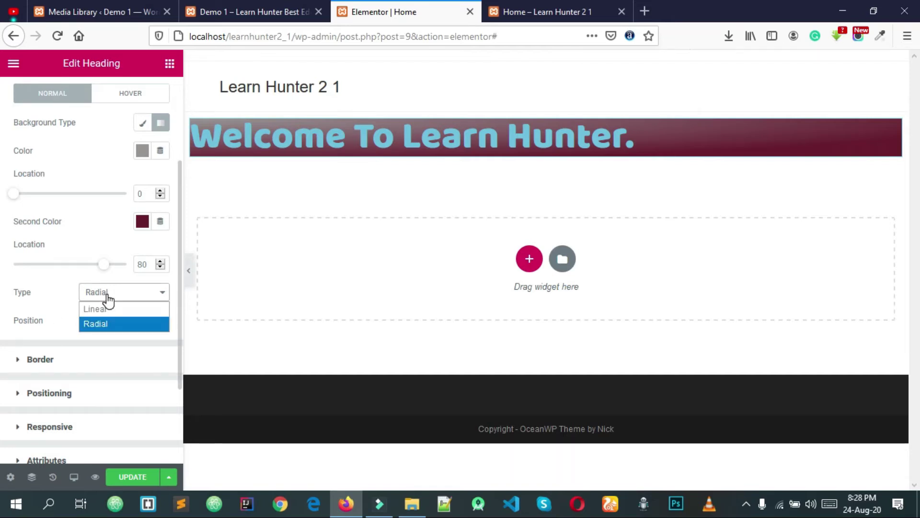
{"action": "left_click", "coordinate": [98, 294]}
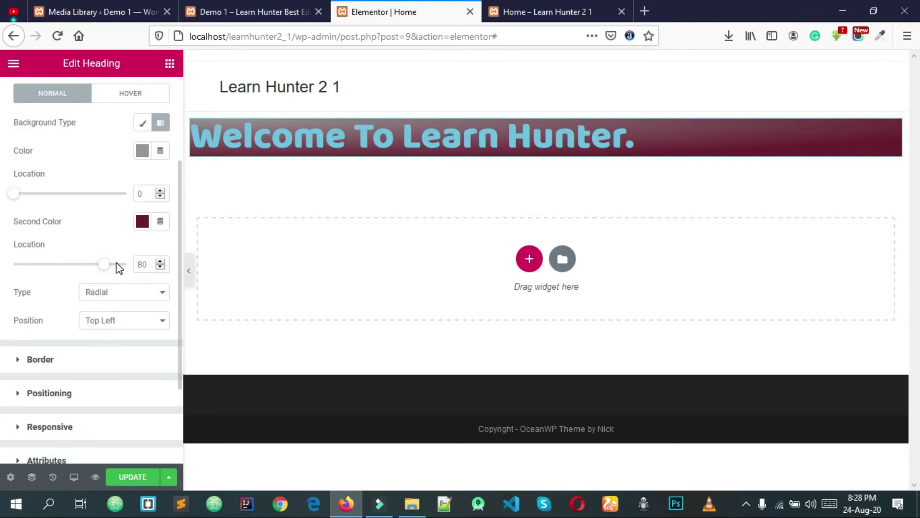
Switch the heading's background back to classic and insert the handshake photo from the media library as its image.
{"action": "scroll", "coordinate": [132, 186], "scroll_direction": "up", "scroll_amount": 2}
{"action": "left_click", "coordinate": [143, 163]}
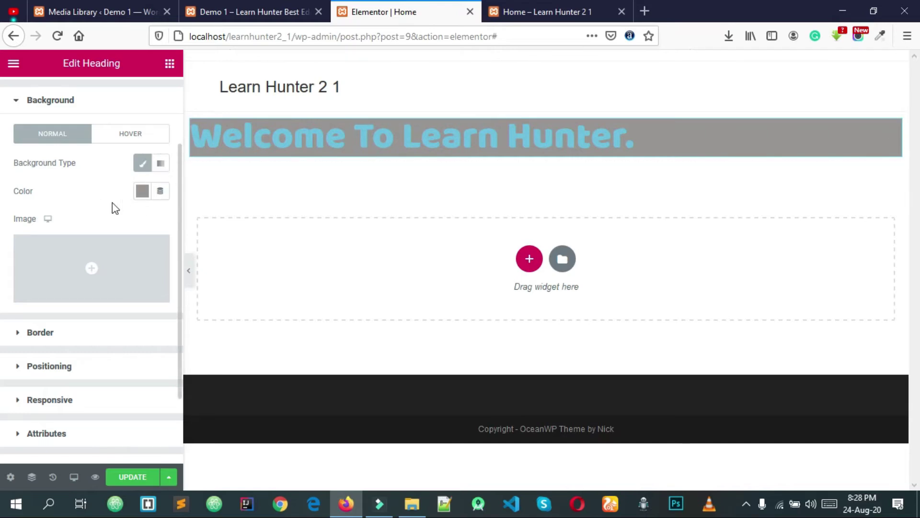
{"action": "left_click", "coordinate": [114, 250]}
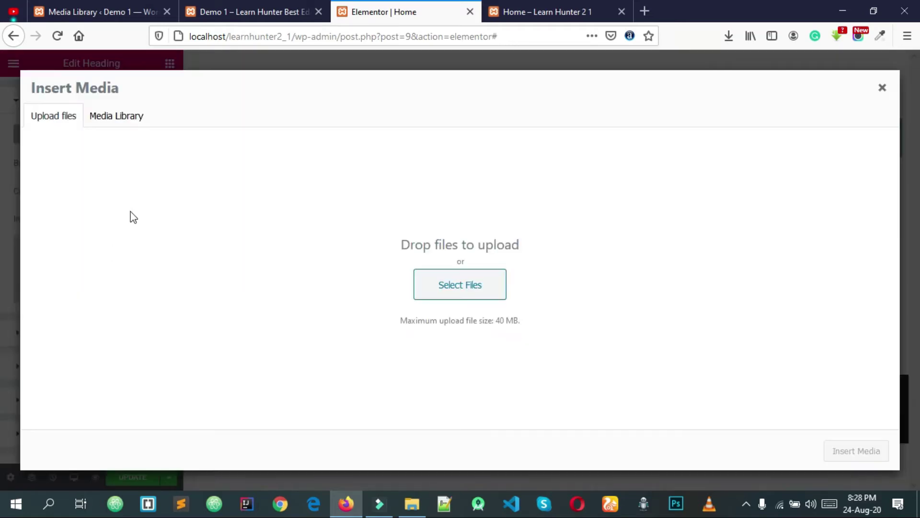
{"action": "left_click", "coordinate": [128, 120]}
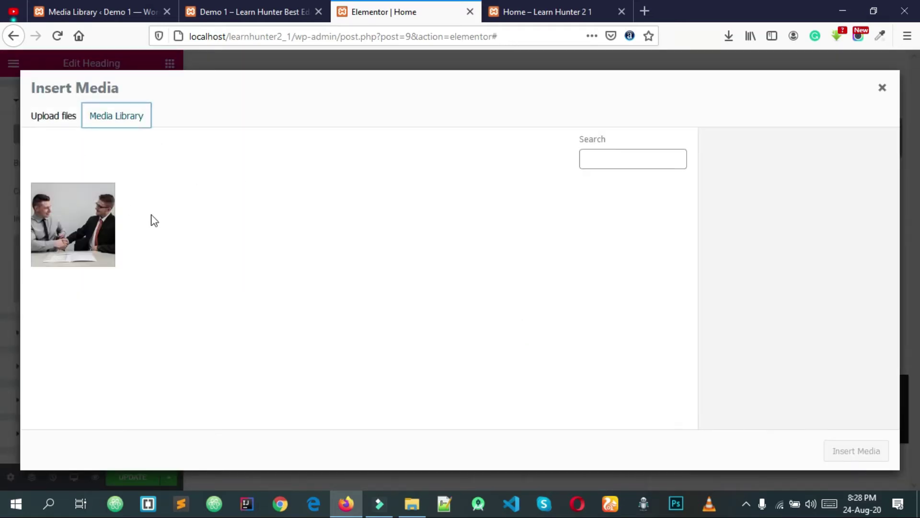
{"action": "left_click", "coordinate": [72, 218]}
{"action": "left_click", "coordinate": [862, 456]}
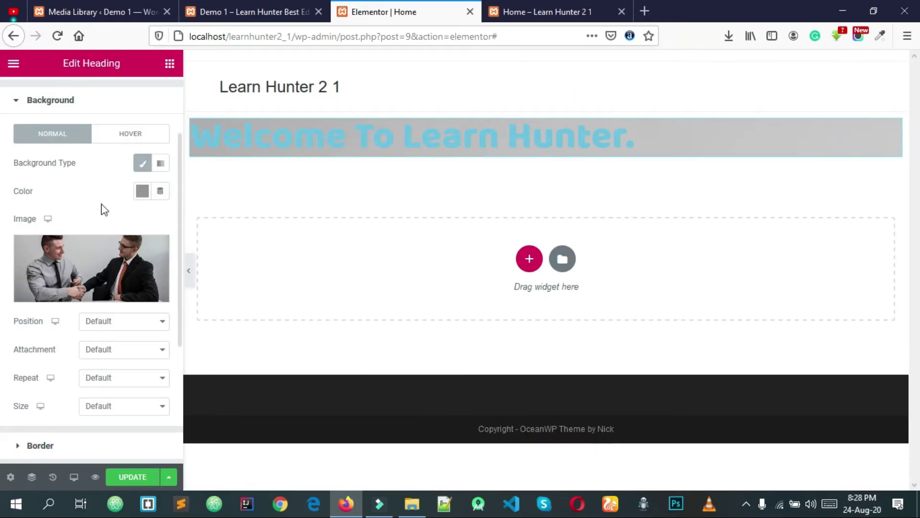
Set the background image position to Center Center, and try the Fixed attachment before restoring Default.
{"action": "left_click", "coordinate": [117, 323]}
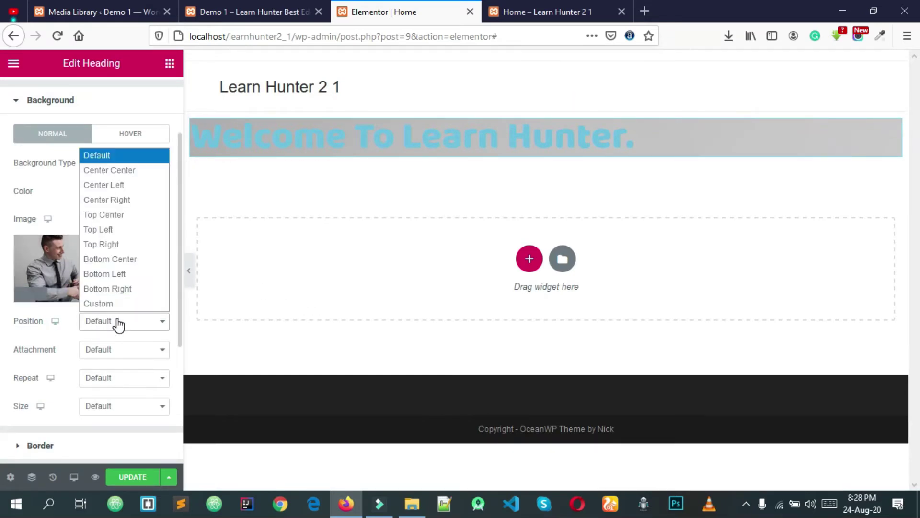
{"action": "left_click", "coordinate": [114, 169]}
{"action": "left_click", "coordinate": [96, 356]}
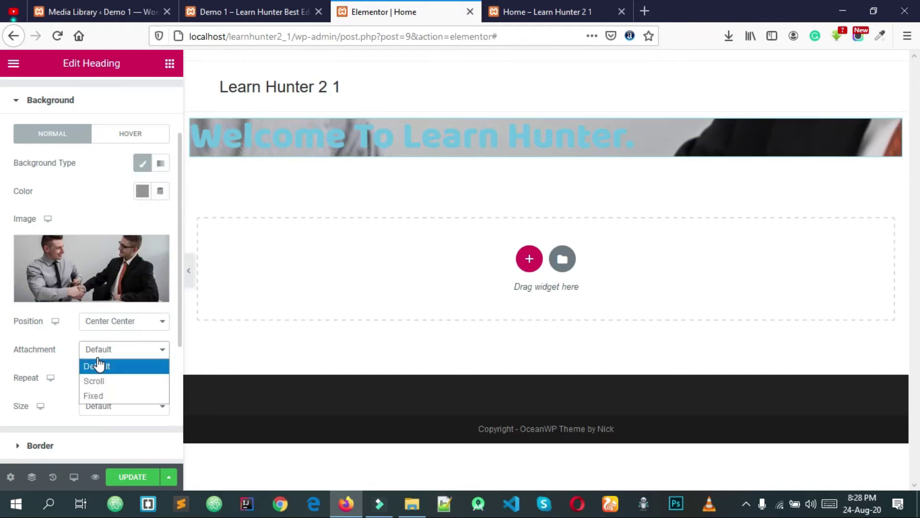
{"action": "left_click", "coordinate": [100, 395]}
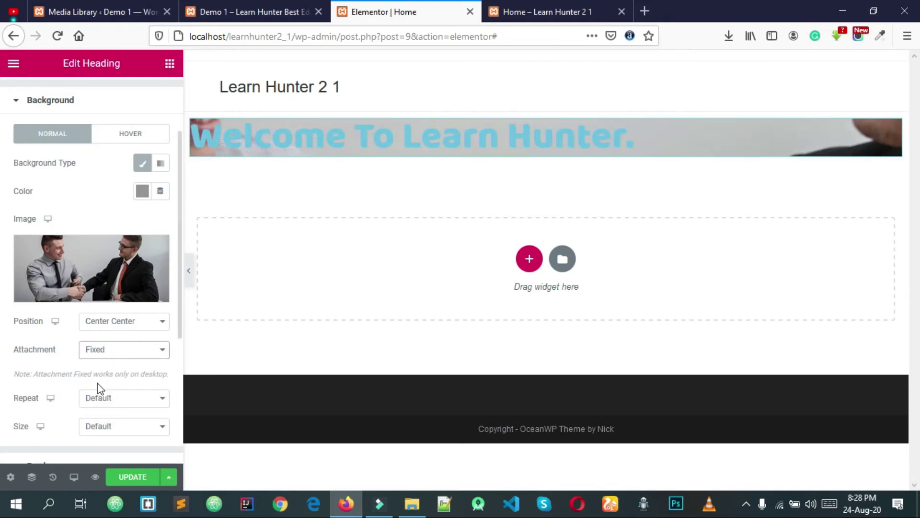
{"action": "left_click", "coordinate": [102, 355]}
{"action": "left_click", "coordinate": [80, 360]}
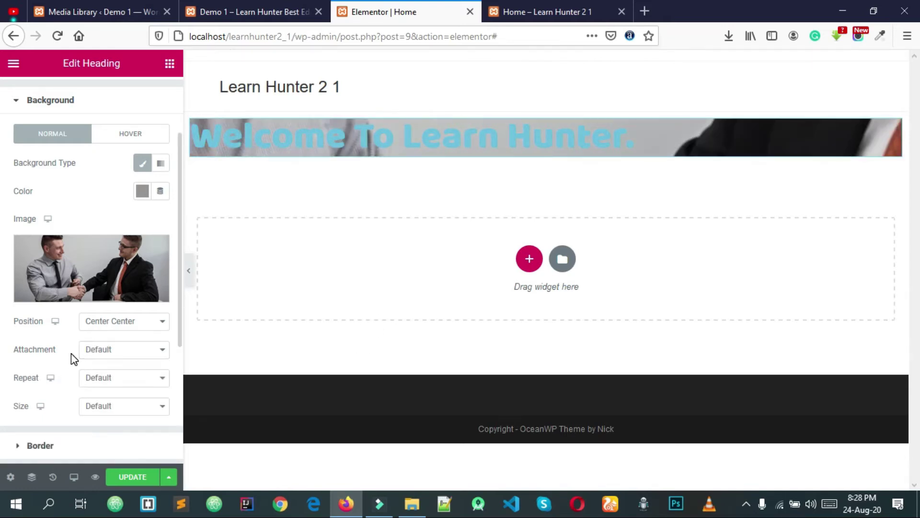
Set the background image to No-repeat with size Cover and update the page.
{"action": "left_click", "coordinate": [113, 377]}
{"action": "left_click", "coordinate": [111, 407]}
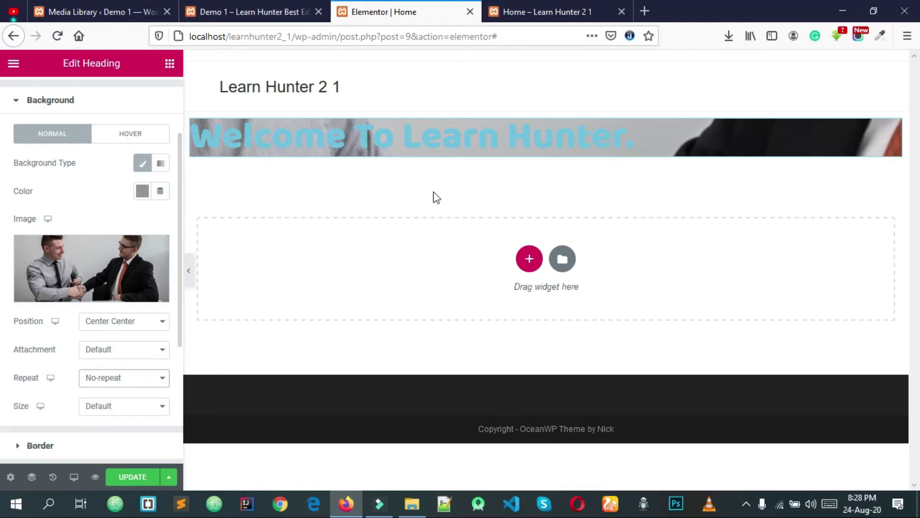
{"action": "left_click", "coordinate": [102, 406]}
{"action": "left_click", "coordinate": [98, 449]}
{"action": "left_click", "coordinate": [126, 476]}
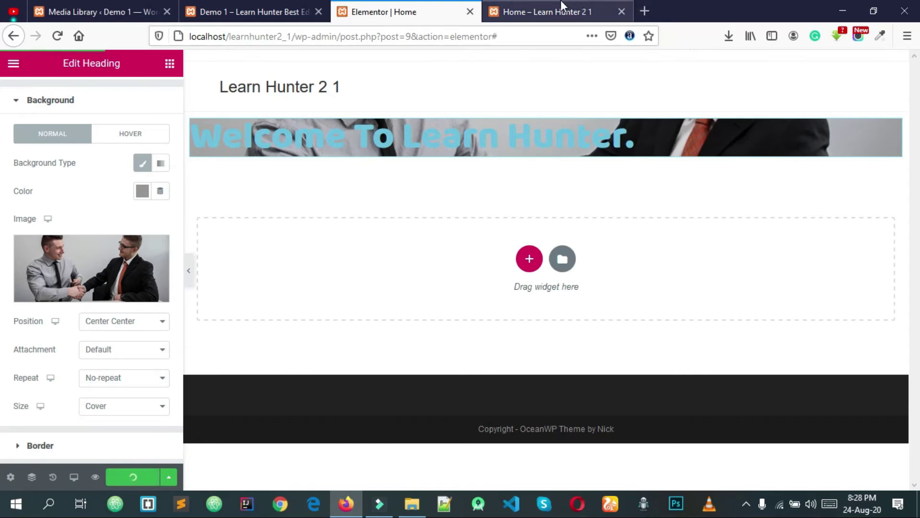
Check the heading in the page preview and remove its classic background in the Elementor editor.
{"action": "left_click", "coordinate": [562, 6]}
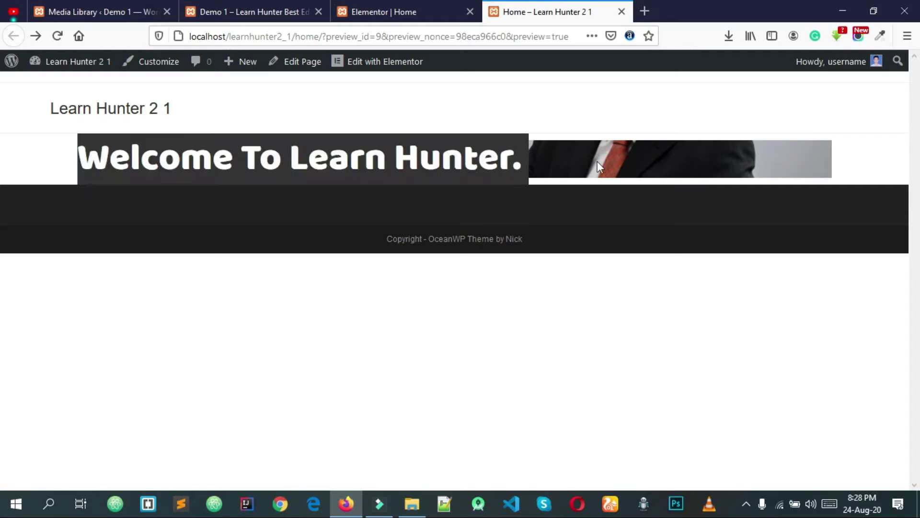
{"action": "left_click", "coordinate": [383, 12]}
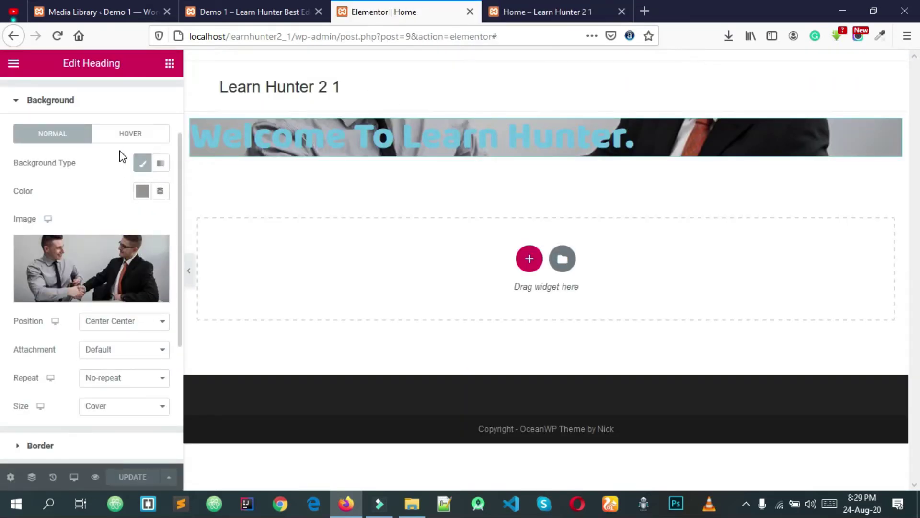
{"action": "left_click", "coordinate": [142, 164]}
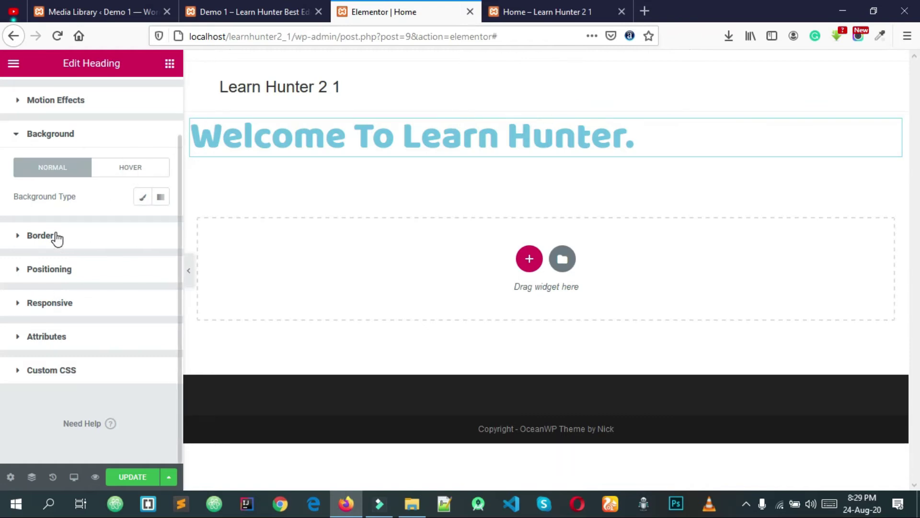
Give the heading a solid border with a linked width of 10 on all sides.
{"action": "left_click", "coordinate": [117, 243]}
{"action": "scroll", "coordinate": [97, 269], "scroll_direction": "down", "scroll_amount": 1}
{"action": "left_click", "coordinate": [98, 278]}
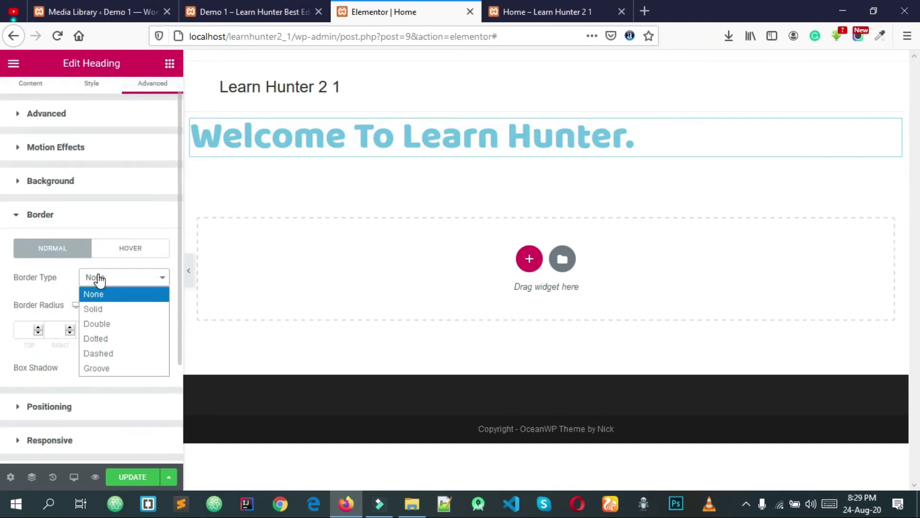
{"action": "left_click", "coordinate": [97, 309]}
{"action": "scroll", "coordinate": [100, 290], "scroll_direction": "down", "scroll_amount": 1}
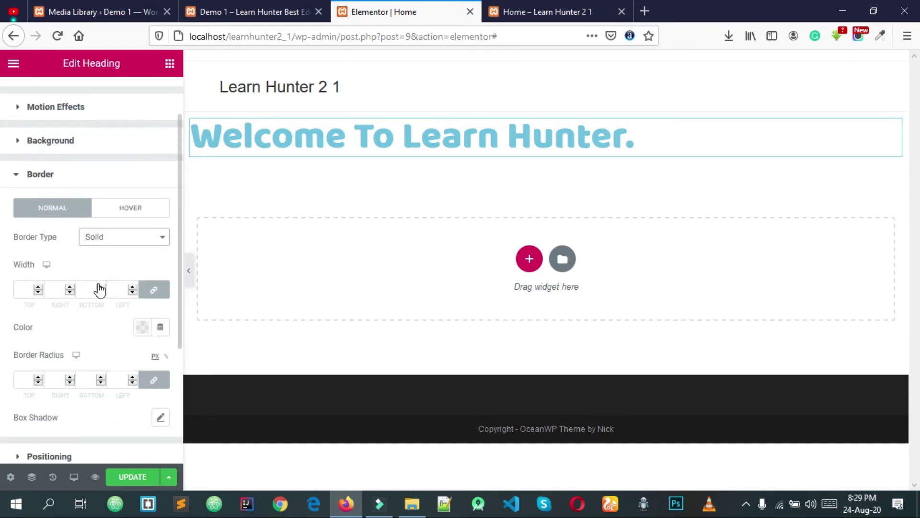
{"action": "left_click", "coordinate": [38, 288]}
{"action": "left_click", "coordinate": [39, 288]}
{"action": "left_click", "coordinate": [39, 287]}
{"action": "left_click", "coordinate": [38, 288]}
{"action": "left_click", "coordinate": [38, 287]}
{"action": "left_click", "coordinate": [39, 287]}
{"action": "left_click", "coordinate": [38, 287]}
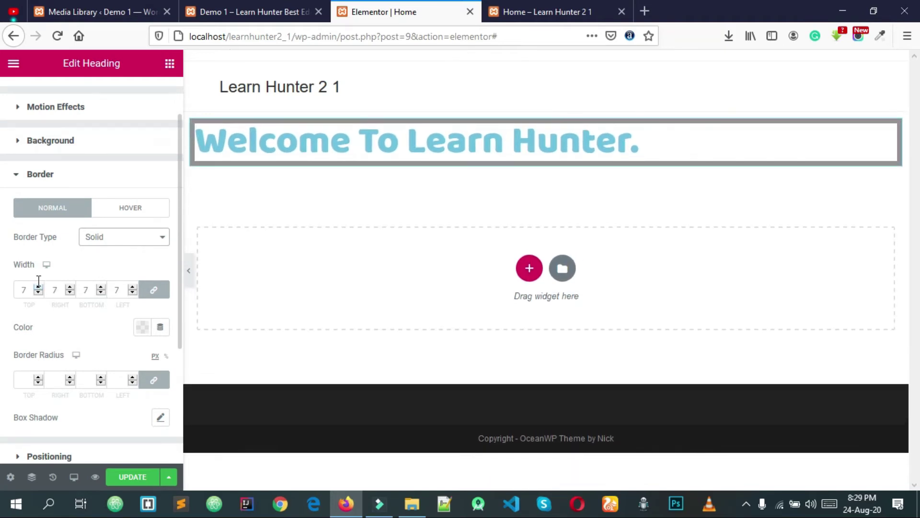
{"action": "left_click", "coordinate": [39, 288]}
{"action": "left_click", "coordinate": [38, 287]}
{"action": "left_click", "coordinate": [38, 287]}
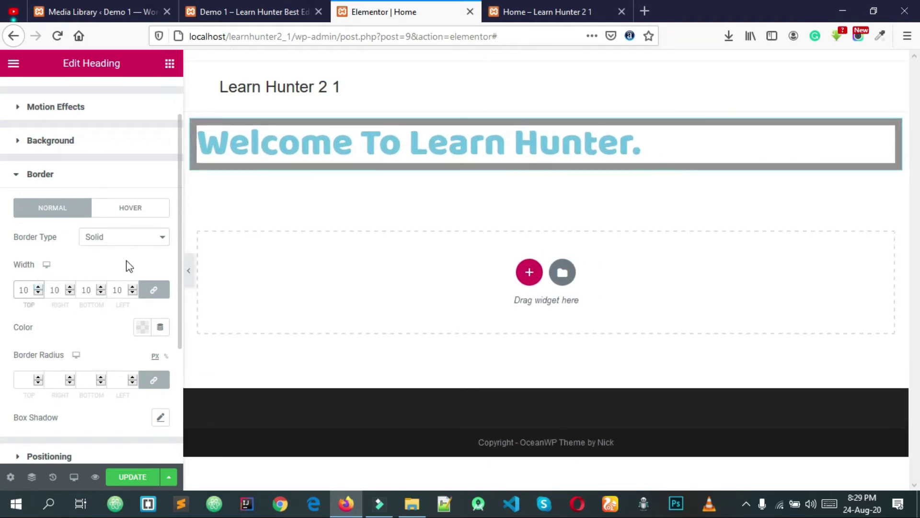
Try black as the heading's border color and change it to red.
{"action": "scroll", "coordinate": [124, 263], "scroll_direction": "down", "scroll_amount": 1}
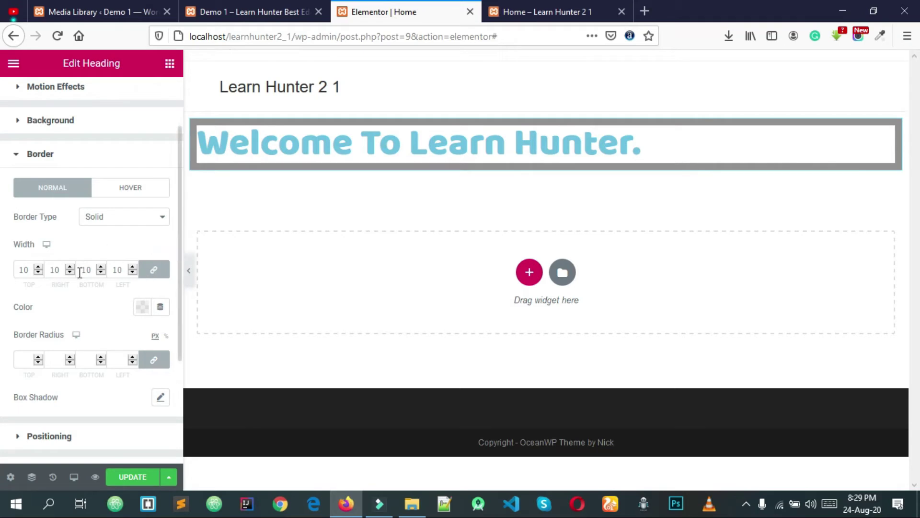
{"action": "left_click", "coordinate": [143, 307]}
{"action": "left_click", "coordinate": [180, 211]}
{"action": "left_click_drag", "start_coordinate": [175, 156], "coordinate": [124, 323]}
{"action": "left_click", "coordinate": [137, 308]}
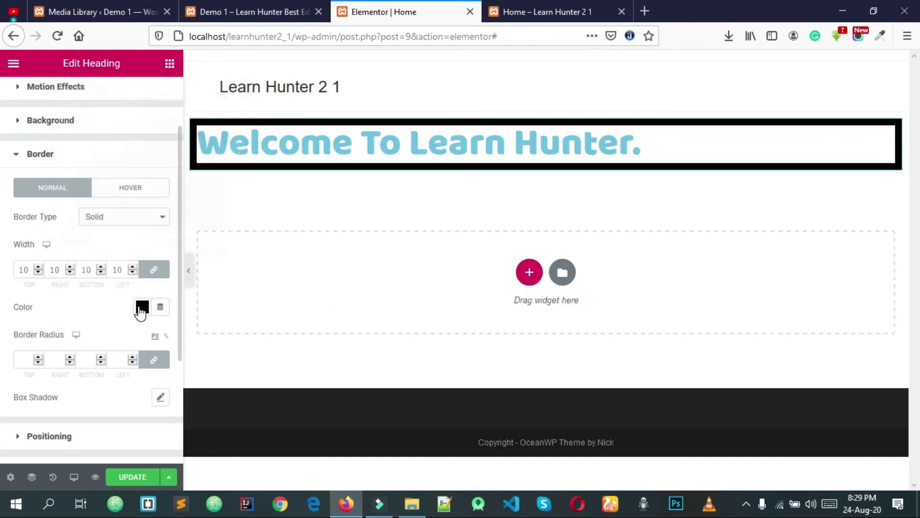
{"action": "left_click", "coordinate": [141, 310]}
{"action": "left_click_drag", "start_coordinate": [198, 130], "coordinate": [225, 129]}
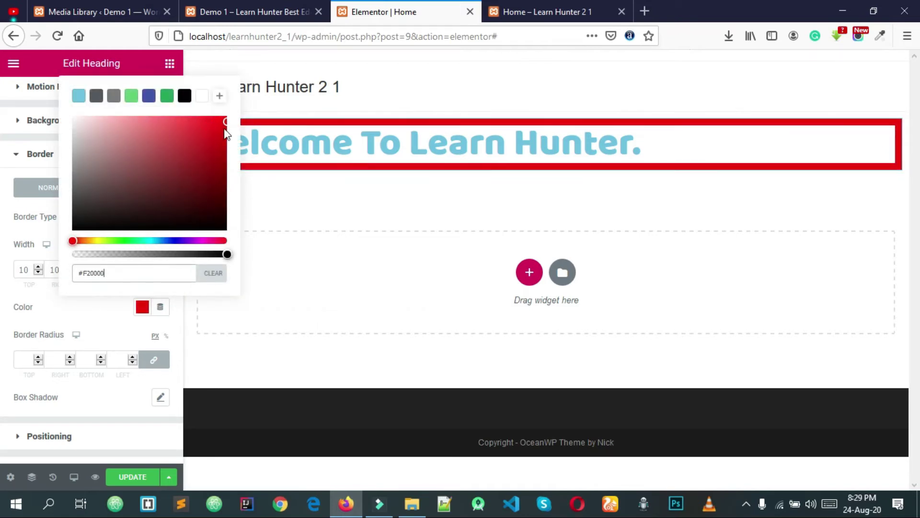
{"action": "left_click", "coordinate": [118, 320]}
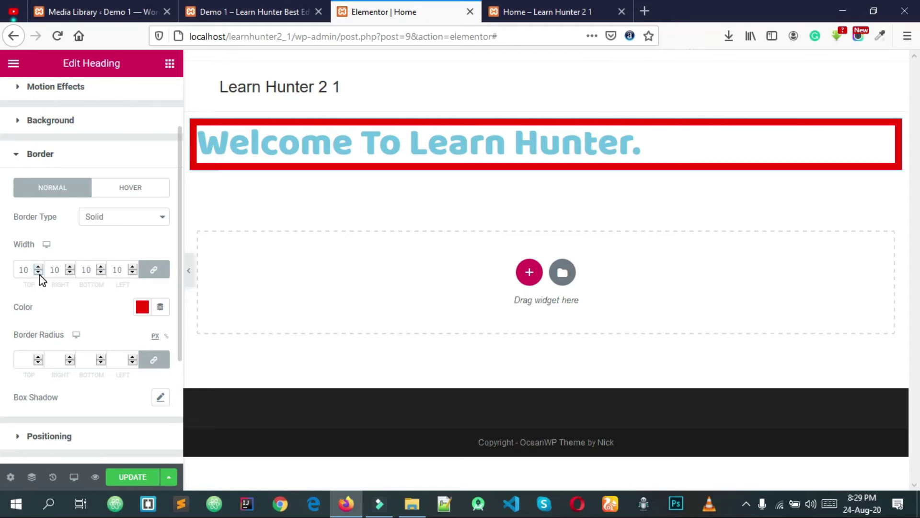
Unlink the border widths and set the top and bottom widths to 5.
{"action": "left_click", "coordinate": [156, 273]}
{"action": "left_click_drag", "start_coordinate": [31, 269], "coordinate": [3, 271]}
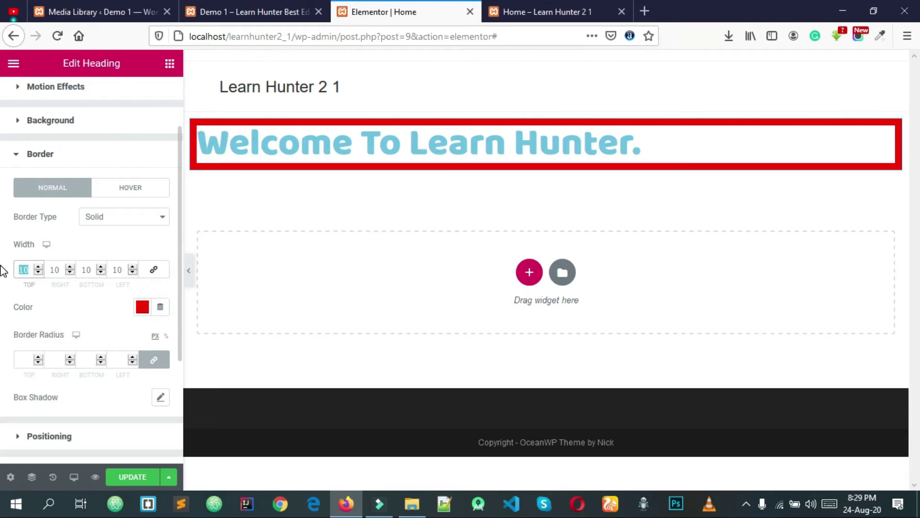
{"action": "type", "text": "5"}
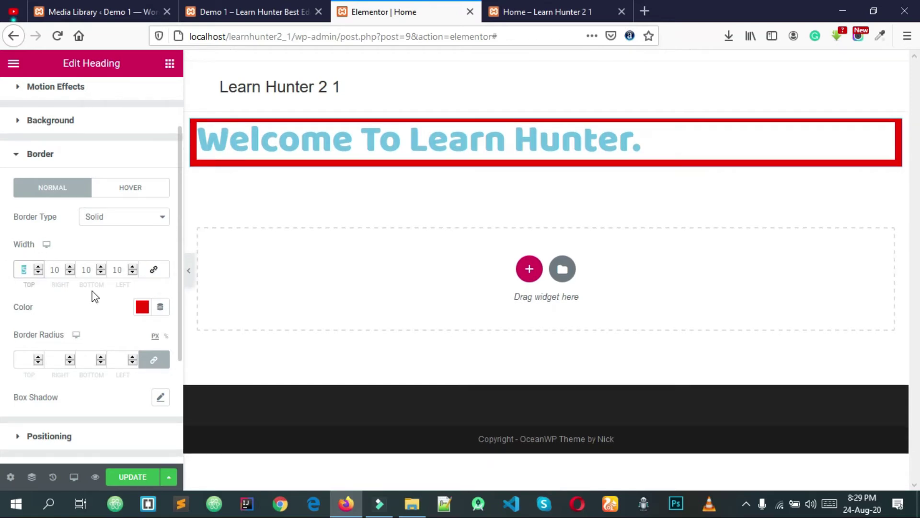
{"action": "double_click", "coordinate": [86, 269]}
{"action": "type", "text": "5"}
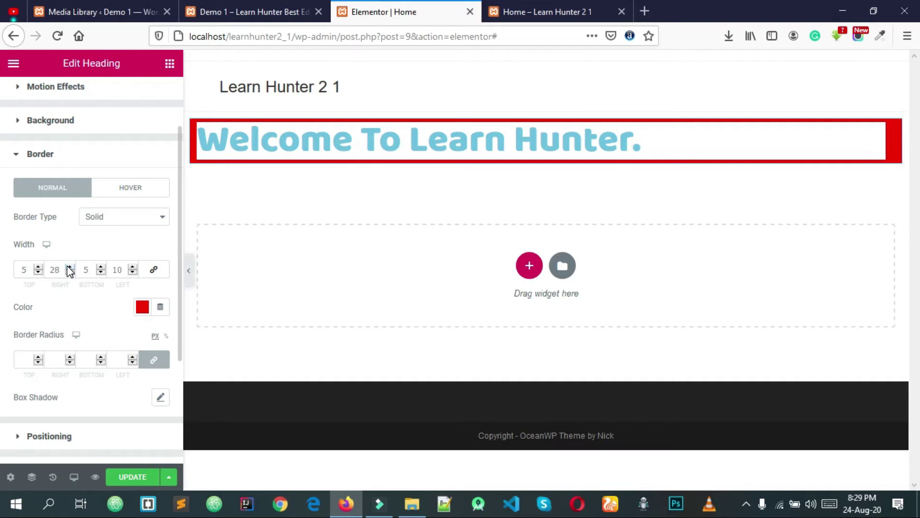
Set the heading's right and left border widths to 35.
{"action": "left_click", "coordinate": [67, 267]}
{"action": "double_click", "coordinate": [55, 268]}
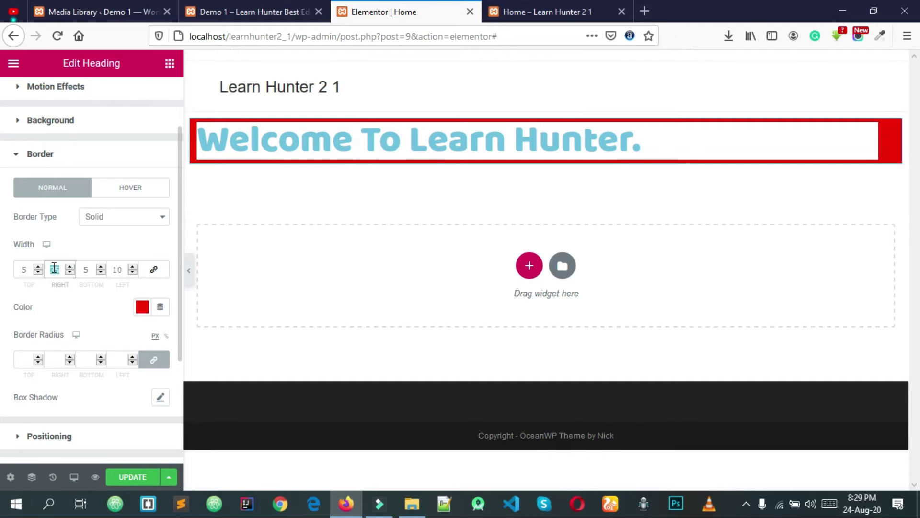
{"action": "key", "text": "Tab"}
{"action": "key", "text": "Tab"}
{"action": "key", "text": "Up"}
{"action": "key", "text": "shift+Tab"}
{"action": "key", "text": "shift+Tab"}
{"action": "double_click", "coordinate": [114, 269]}
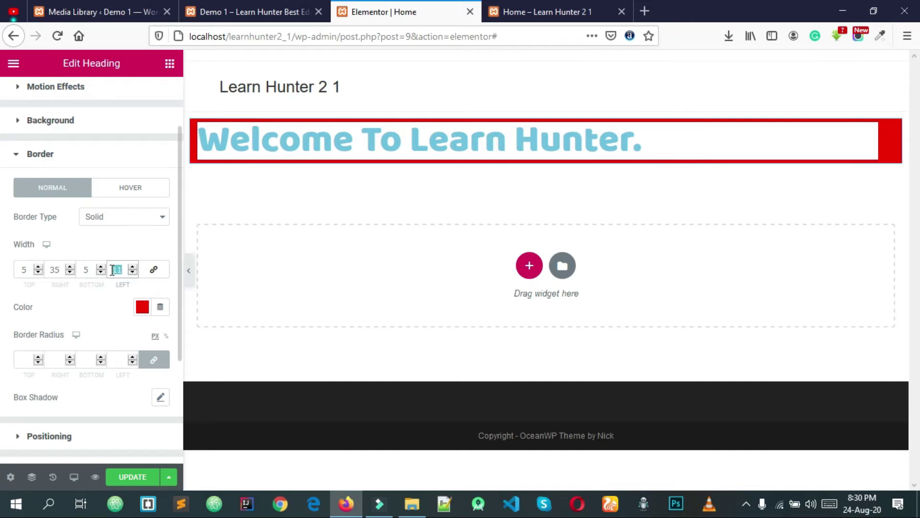
{"action": "type", "text": "35"}
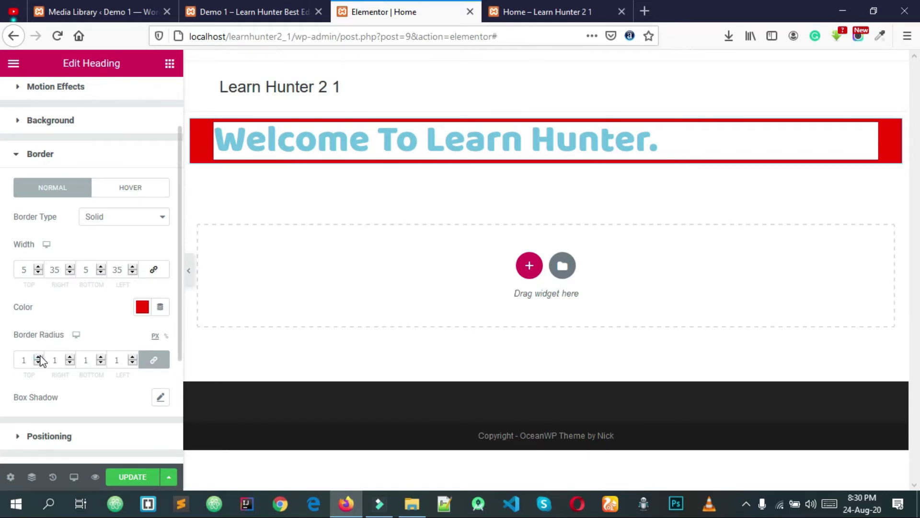
Set the border radius to 42 for all corners, unlink the values, and set the left, bottom and right radii to 0.
{"action": "left_click_drag", "start_coordinate": [38, 358], "coordinate": [45, 360]}
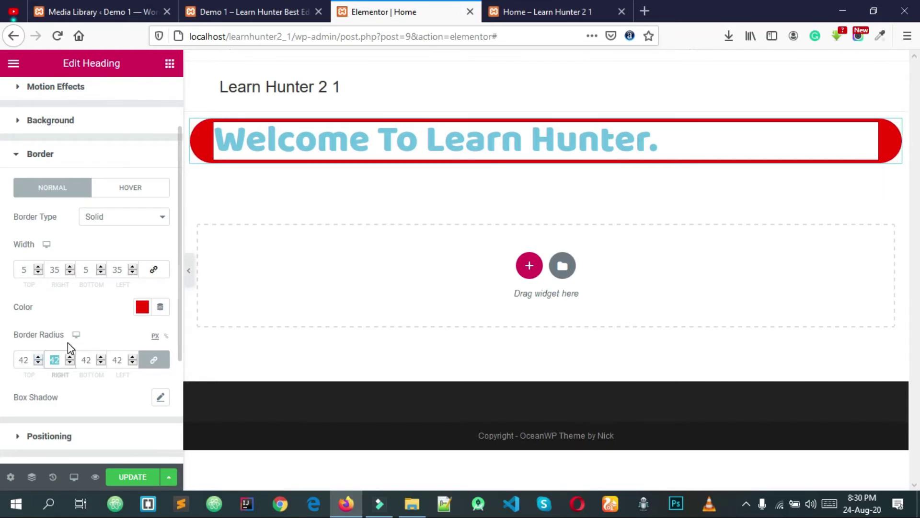
{"action": "left_click", "coordinate": [94, 354]}
{"action": "left_click", "coordinate": [124, 360]}
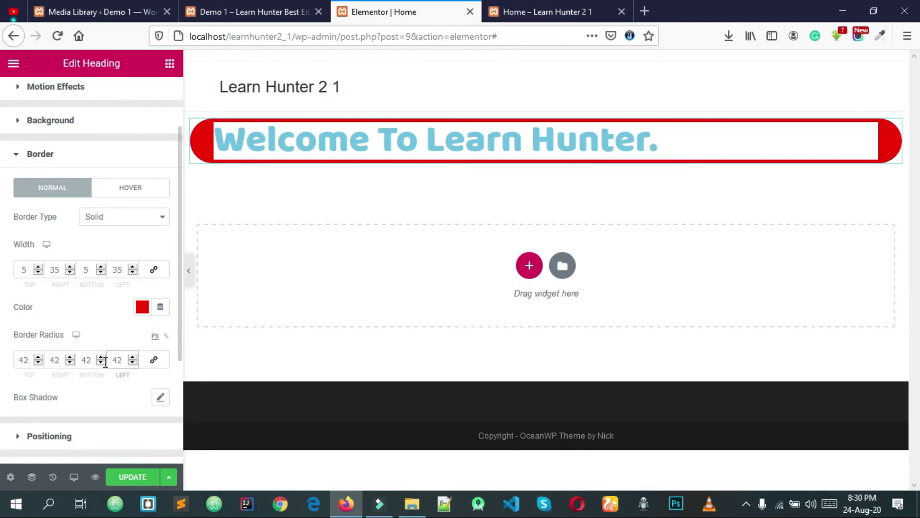
{"action": "type", "text": "0"}
{"action": "left_click", "coordinate": [102, 335]}
{"action": "double_click", "coordinate": [94, 363]}
{"action": "type", "text": "0"}
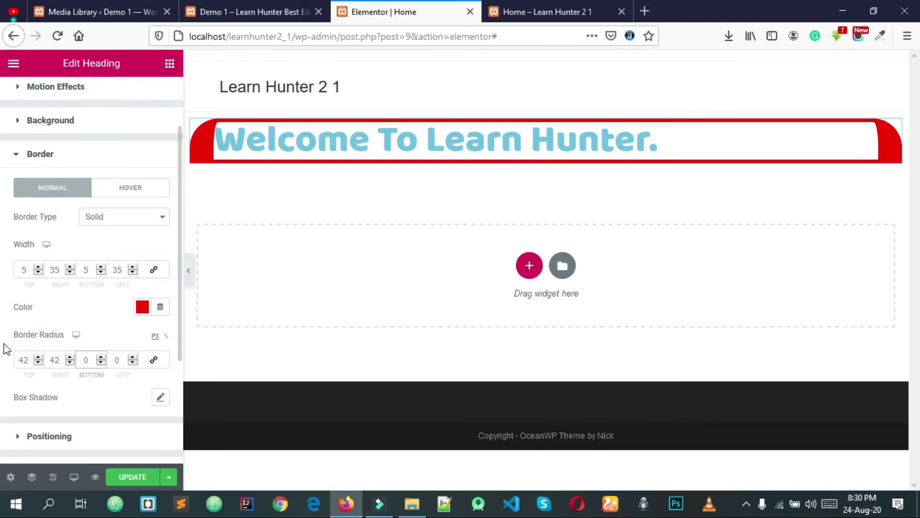
{"action": "mouse_move", "coordinate": [74, 338]}
{"action": "double_click", "coordinate": [61, 363]}
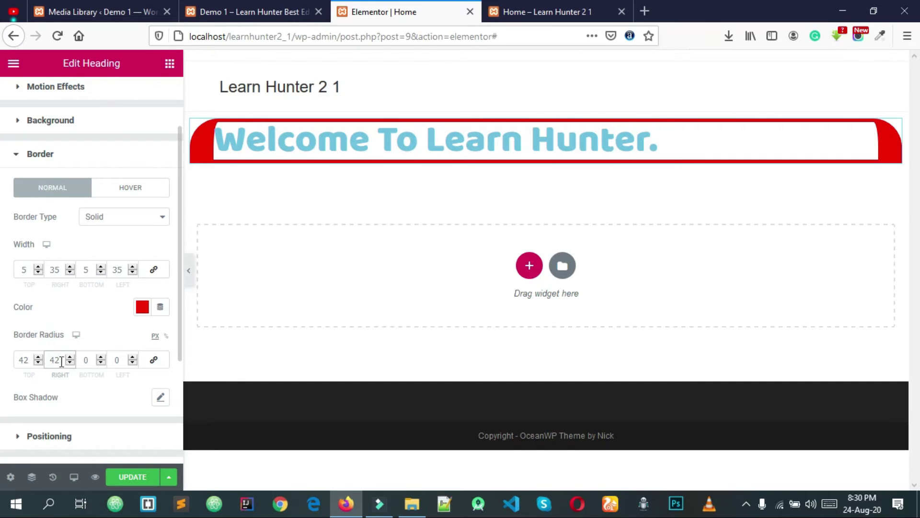
{"action": "type", "text": "0"}
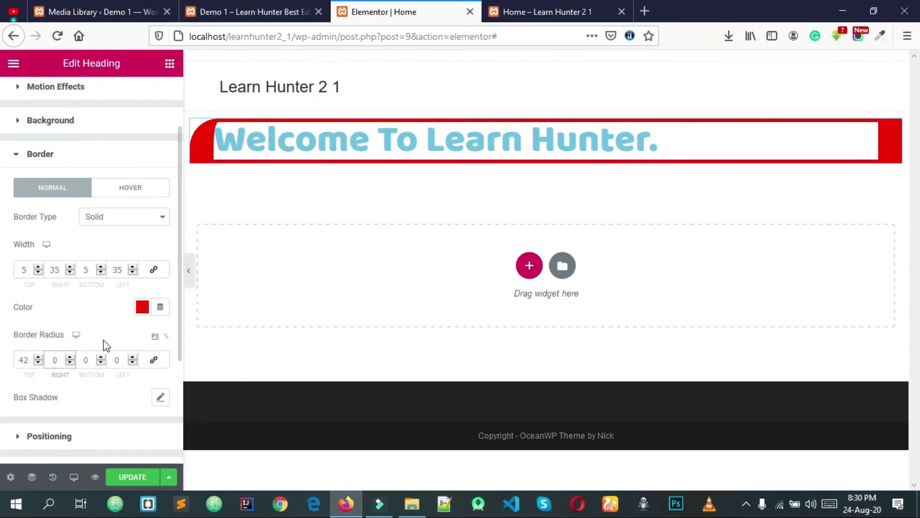
Clear the border color, set the border type to None and reset the remaining border radius to 0.
{"action": "left_click", "coordinate": [143, 307]}
{"action": "left_click", "coordinate": [213, 274]}
{"action": "left_click", "coordinate": [86, 325]}
{"action": "left_click", "coordinate": [107, 217]}
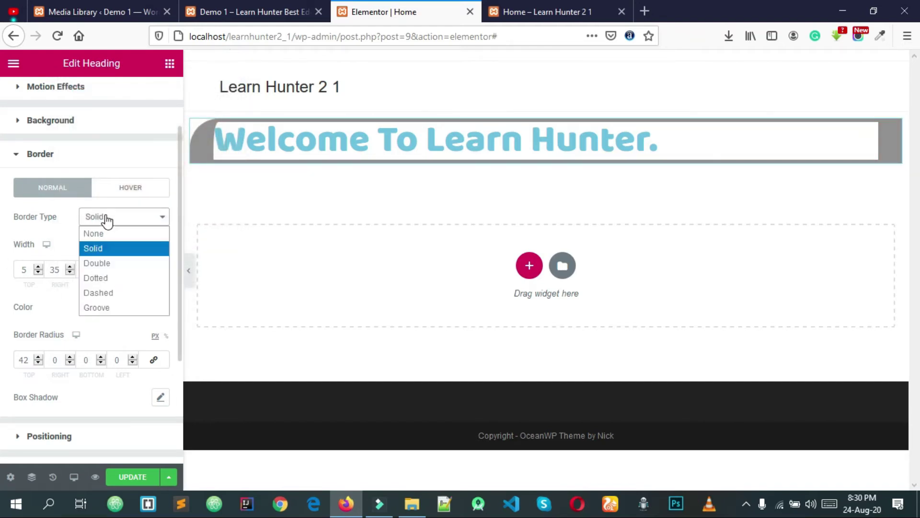
{"action": "left_click", "coordinate": [105, 234]}
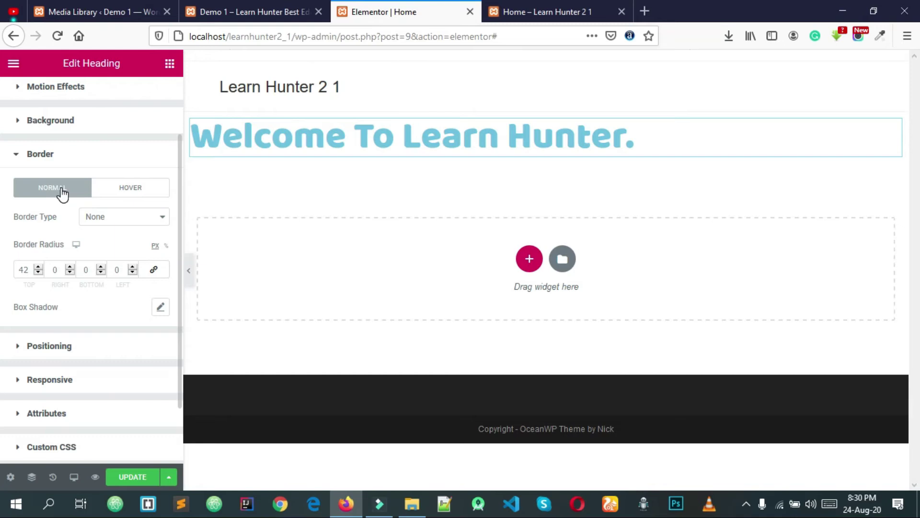
{"action": "double_click", "coordinate": [28, 266]}
{"action": "double_click", "coordinate": [56, 271]}
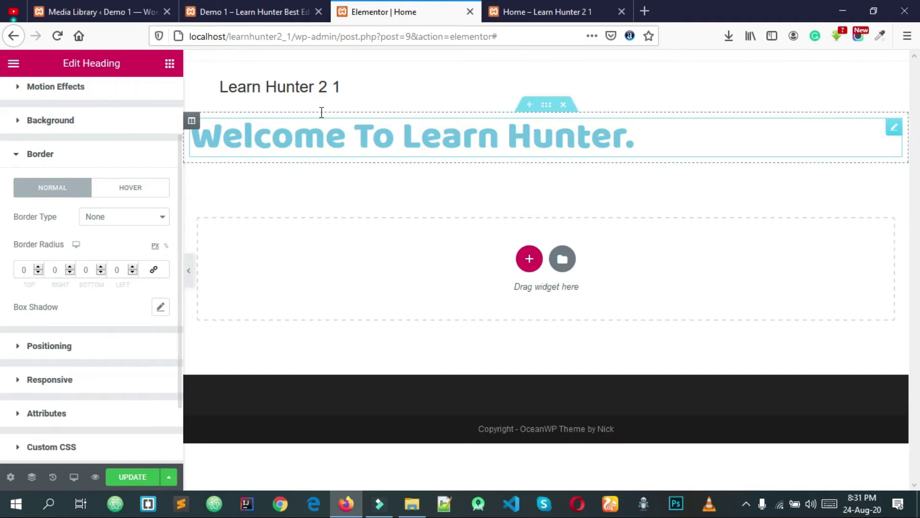
Add a box shadow to the heading in a dark red-black color, about rgba(34, 4, 4, 0.94).
{"action": "left_click", "coordinate": [161, 307]}
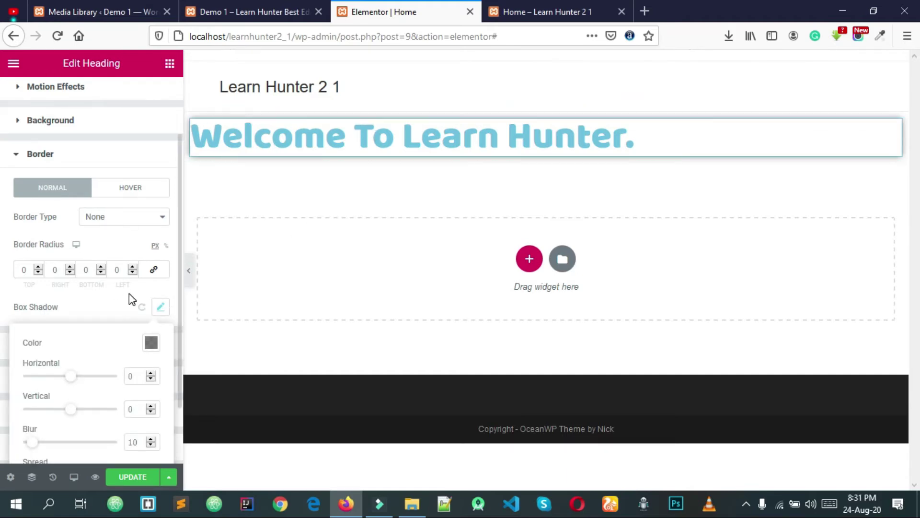
{"action": "scroll", "coordinate": [128, 300], "scroll_direction": "down", "scroll_amount": 3}
{"action": "left_click", "coordinate": [151, 282]}
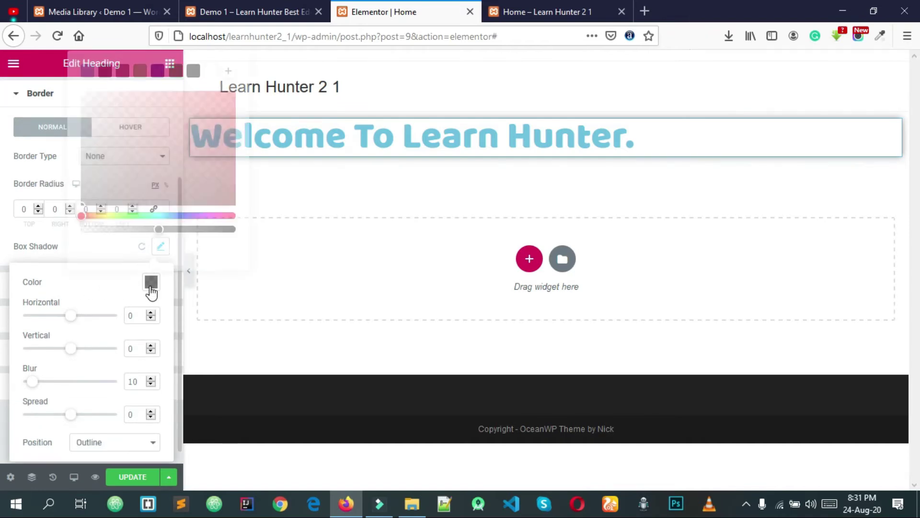
{"action": "left_click_drag", "start_coordinate": [131, 139], "coordinate": [216, 190]}
{"action": "left_click_drag", "start_coordinate": [162, 226], "coordinate": [227, 252]}
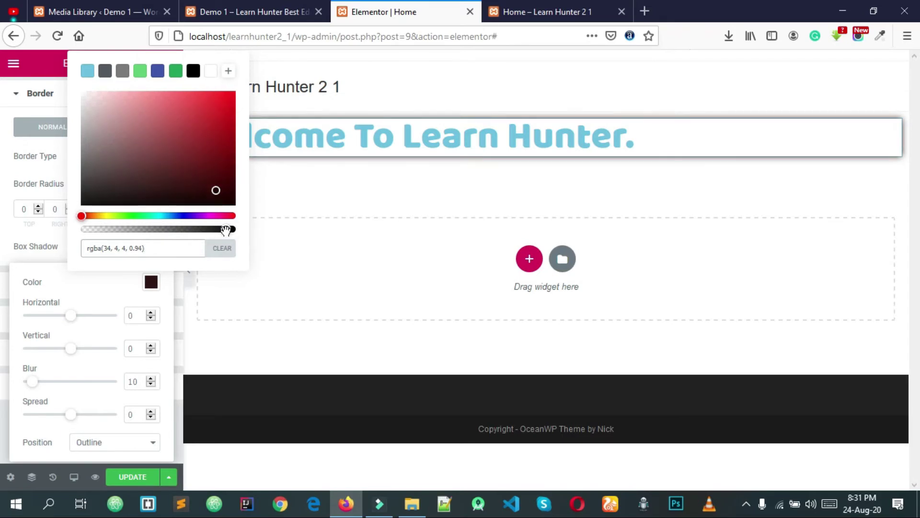
Set the box shadow's horizontal offset to -10, vertical offset to 34, blur to 0 and spread to -75.
{"action": "left_click", "coordinate": [78, 312]}
{"action": "left_click_drag", "start_coordinate": [78, 315], "coordinate": [86, 350]}
{"action": "left_click_drag", "start_coordinate": [44, 390], "coordinate": [10, 398]}
{"action": "left_click_drag", "start_coordinate": [70, 415], "coordinate": [39, 415]}
{"action": "scroll", "coordinate": [88, 382], "scroll_direction": "down", "scroll_amount": 1}
Set the box shadow's position to Inset and its spread to 19.
{"action": "left_click", "coordinate": [103, 429]}
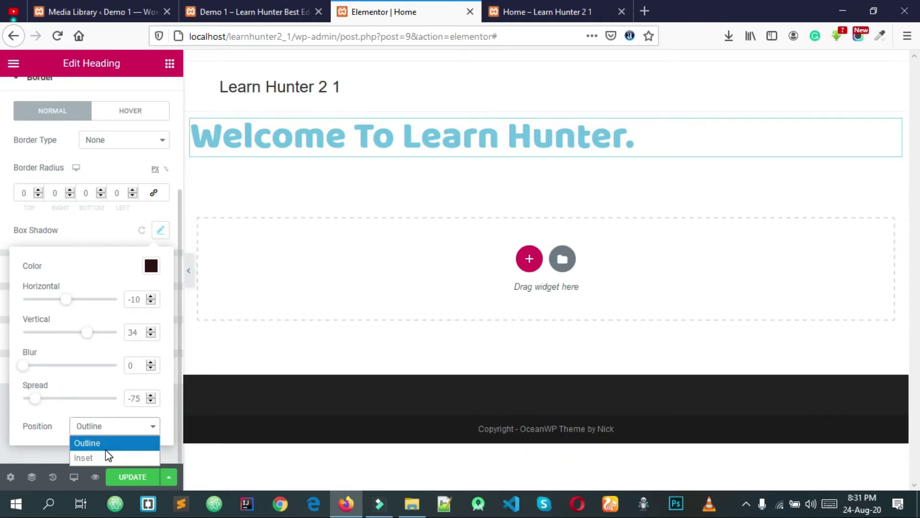
{"action": "left_click", "coordinate": [107, 456]}
{"action": "left_click_drag", "start_coordinate": [34, 399], "coordinate": [81, 398]}
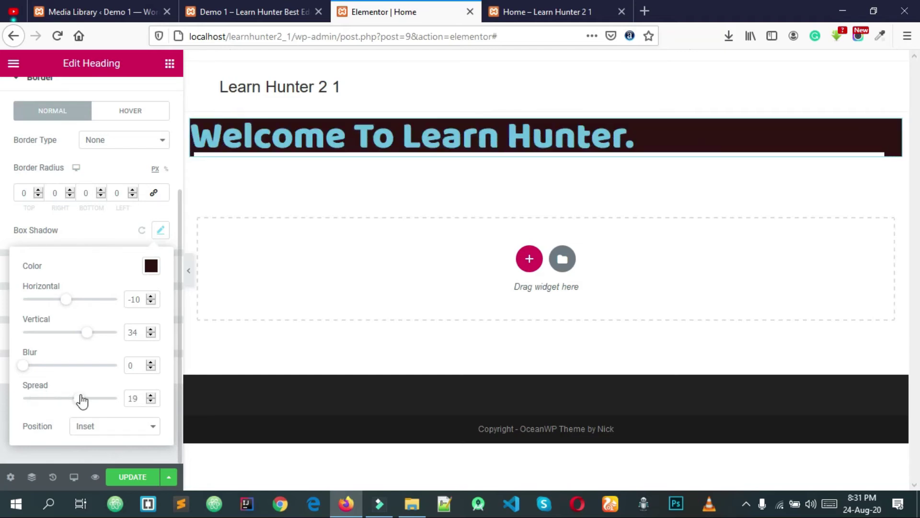
Return the box shadow's position to Outline and reset the shadow to its default.
{"action": "left_click", "coordinate": [120, 430]}
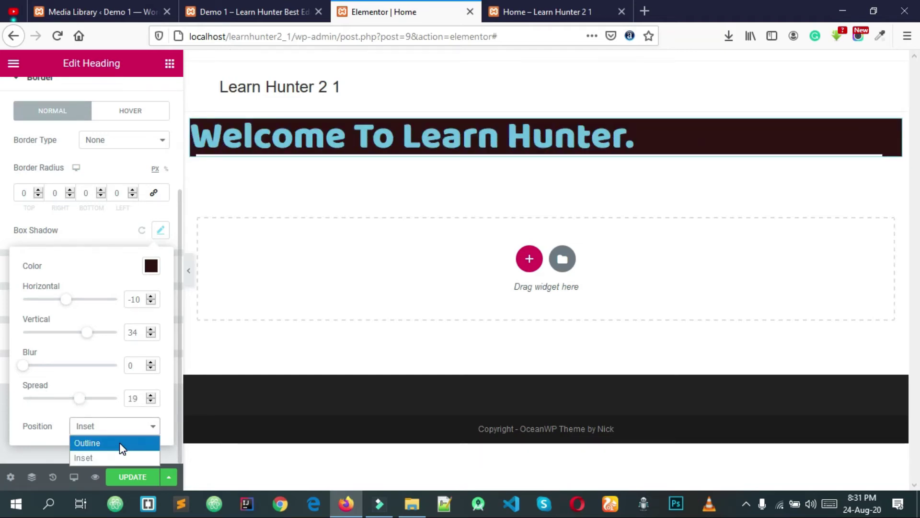
{"action": "left_click", "coordinate": [120, 442]}
{"action": "left_click", "coordinate": [108, 430]}
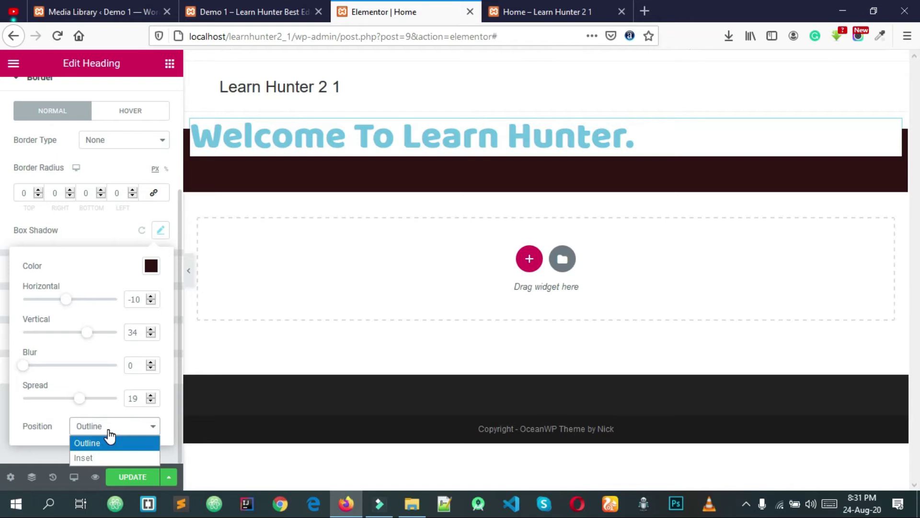
{"action": "left_click", "coordinate": [112, 437]}
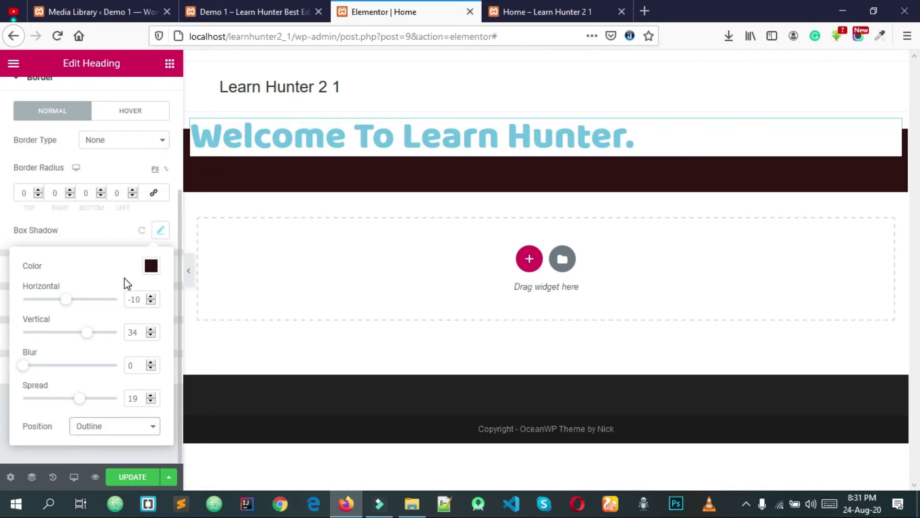
{"action": "left_click", "coordinate": [143, 231]}
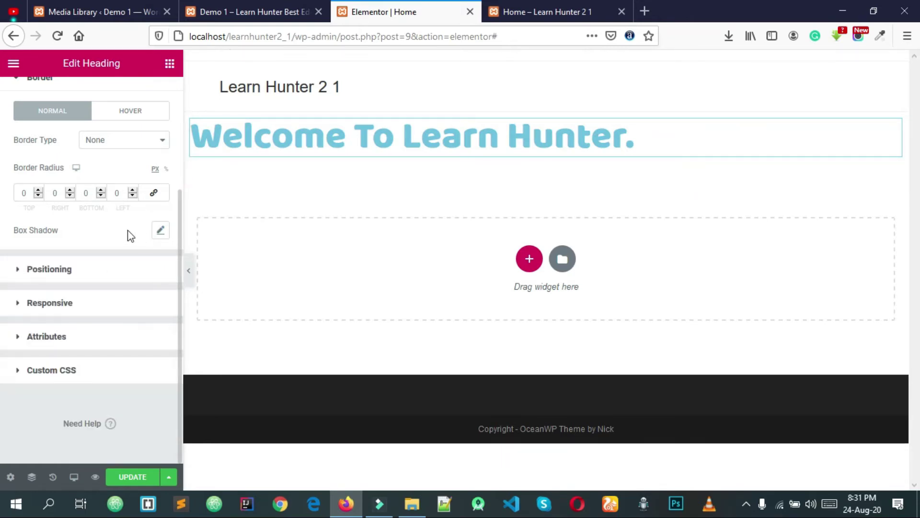
Try the Inline (auto) width and its vertical alignment options in the heading's positioning settings, and return the width to Default.
{"action": "left_click", "coordinate": [83, 272]}
{"action": "left_click", "coordinate": [126, 305]}
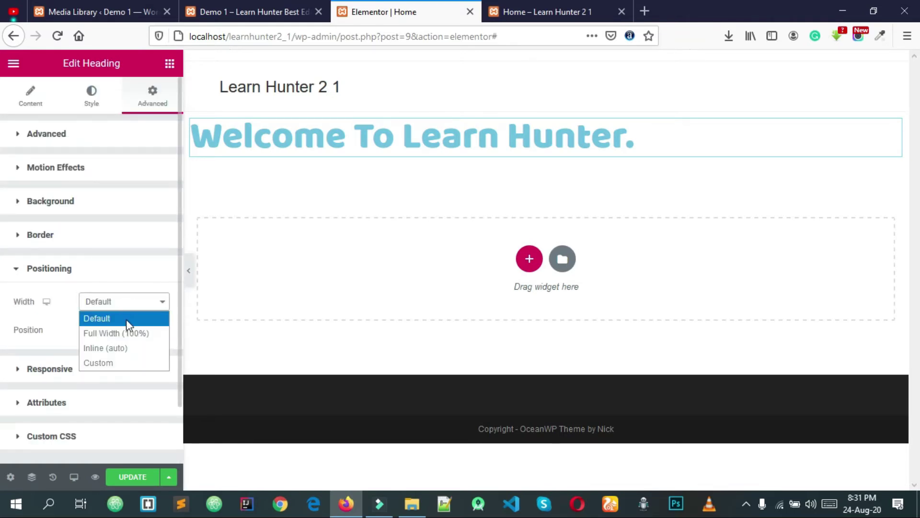
{"action": "left_click", "coordinate": [133, 351]}
{"action": "left_click", "coordinate": [123, 300]}
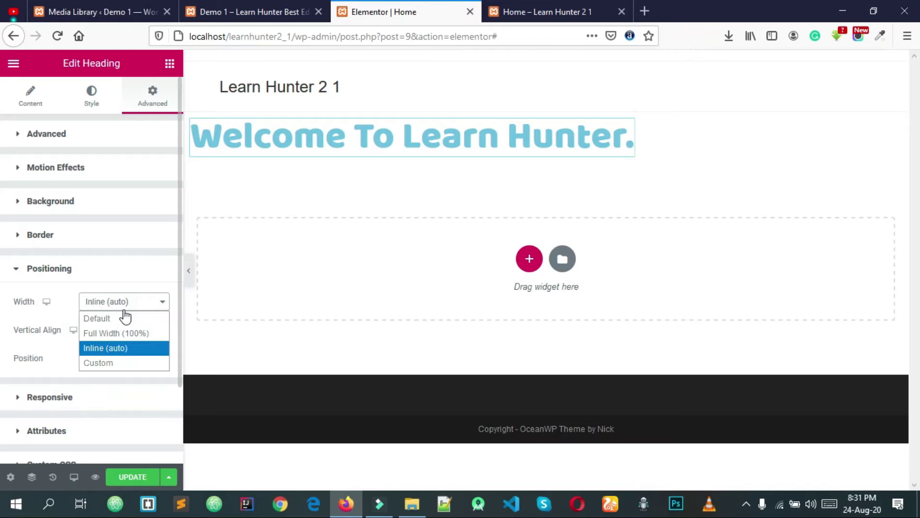
{"action": "left_click", "coordinate": [133, 340]}
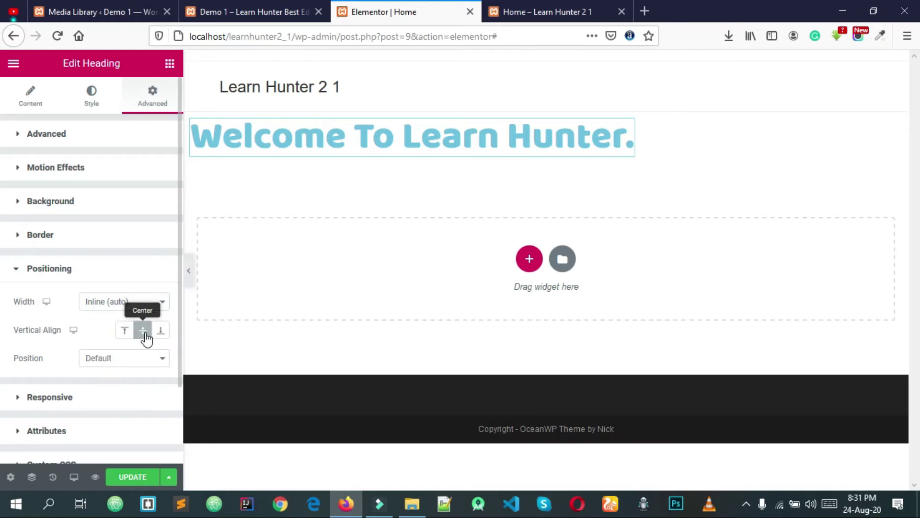
{"action": "left_click", "coordinate": [123, 330]}
{"action": "left_click", "coordinate": [127, 302]}
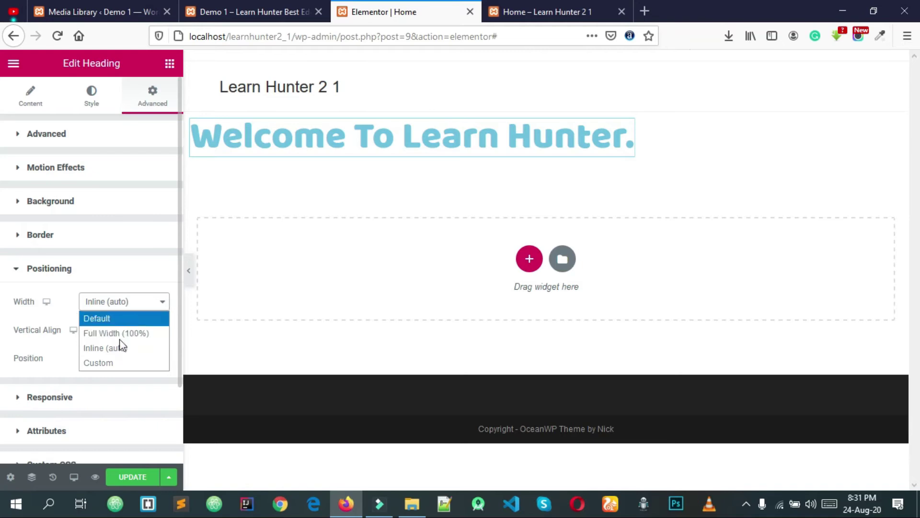
{"action": "left_click", "coordinate": [125, 318]}
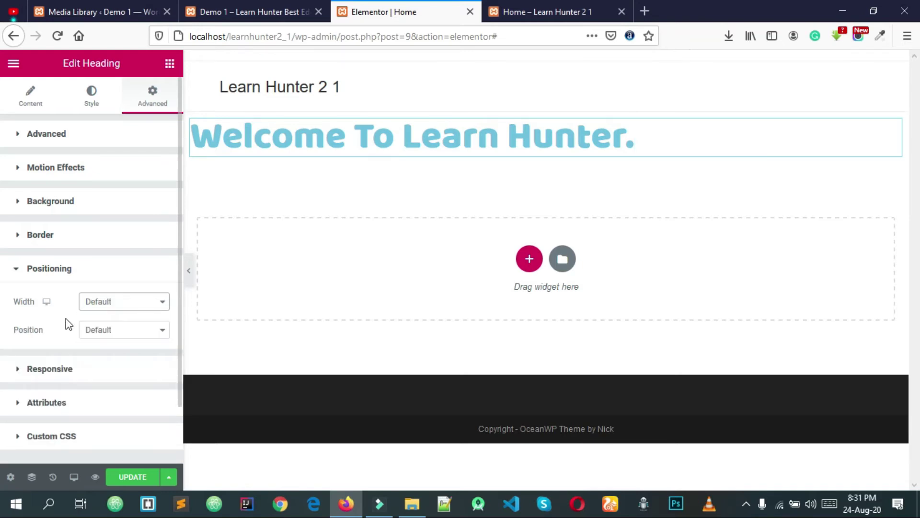
Review the heading's position setting and its responsive visibility options for desktop, tablet and mobile.
{"action": "left_click", "coordinate": [87, 336]}
{"action": "left_click", "coordinate": [99, 329]}
{"action": "left_click", "coordinate": [107, 321]}
{"action": "left_click", "coordinate": [92, 345]}
{"action": "left_click", "coordinate": [87, 370]}
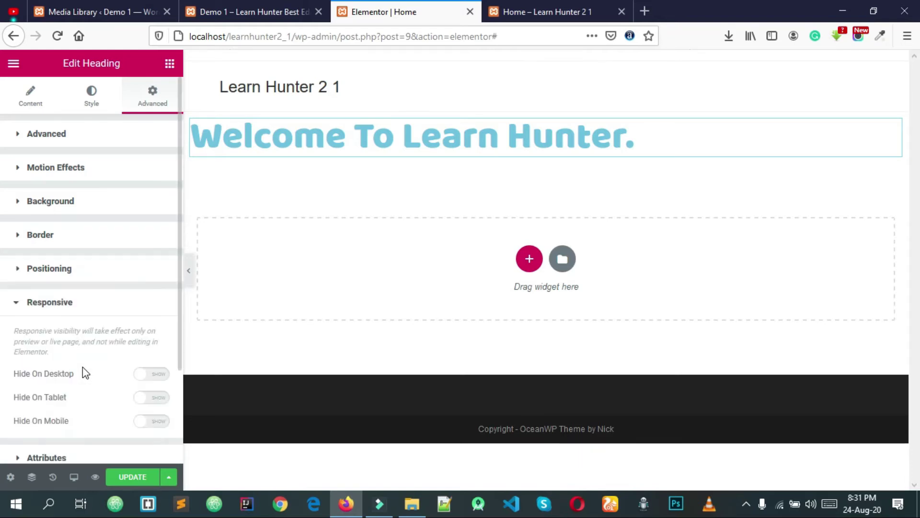
{"action": "scroll", "coordinate": [98, 319], "scroll_direction": "down", "scroll_amount": 3}
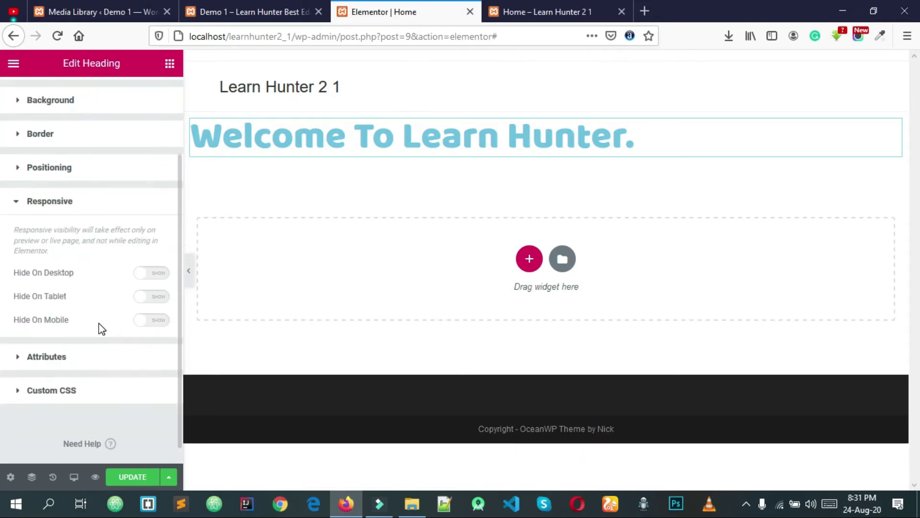
{"action": "left_click", "coordinate": [76, 200]}
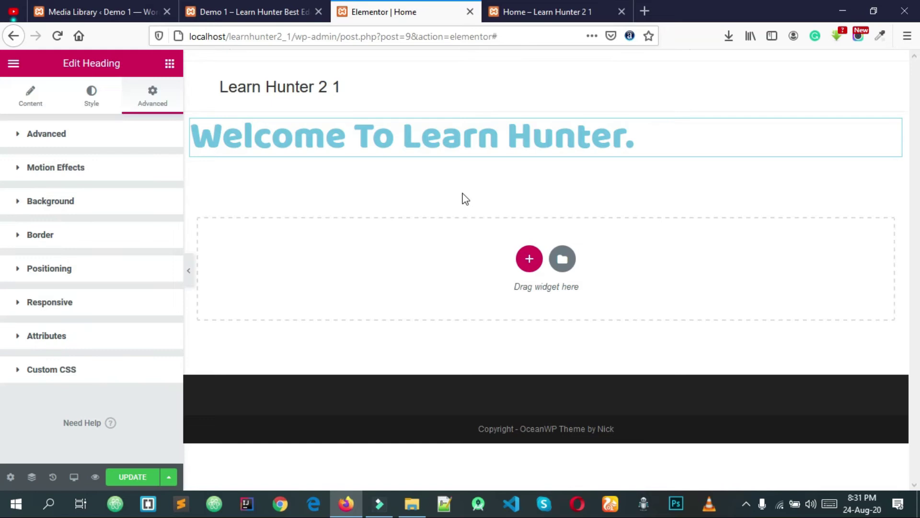
View the heading's Attributes section, open its Go Pro link and return to the editor.
{"action": "left_click", "coordinate": [100, 340]}
{"action": "left_click", "coordinate": [100, 309]}
{"action": "left_click", "coordinate": [100, 308]}
{"action": "left_click", "coordinate": [100, 308]}
{"action": "left_click", "coordinate": [102, 308]}
{"action": "left_click", "coordinate": [83, 351]}
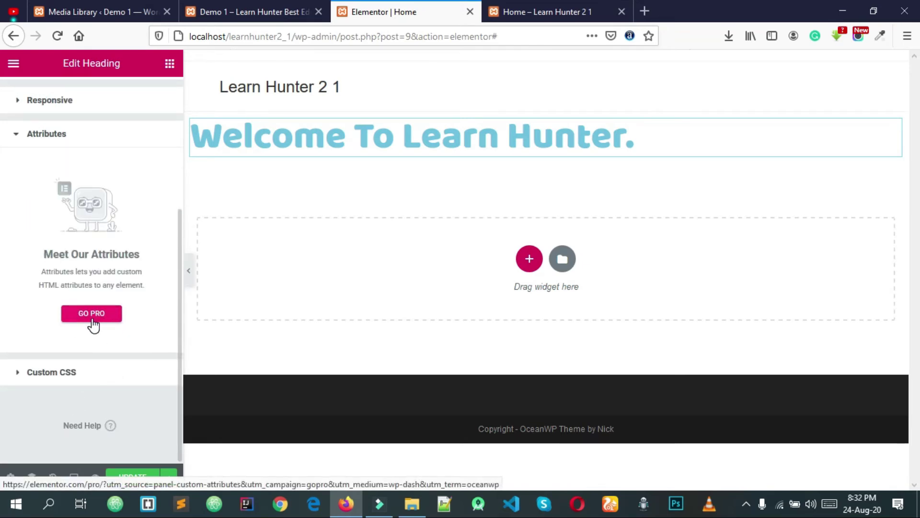
{"action": "left_click", "coordinate": [94, 318]}
{"action": "left_click", "coordinate": [412, 10]}
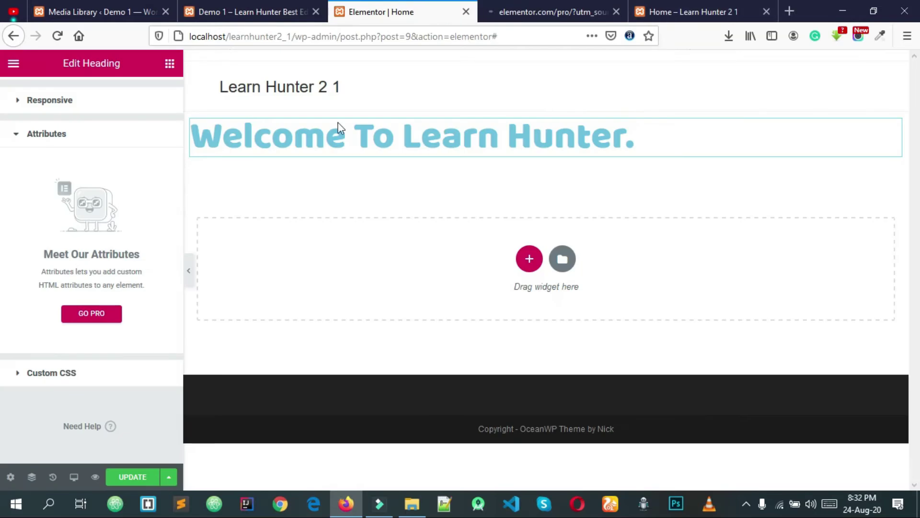
Examine the heading's Custom CSS section and revisit its Attributes, Responsive and Positioning sections.
{"action": "left_click", "coordinate": [59, 373]}
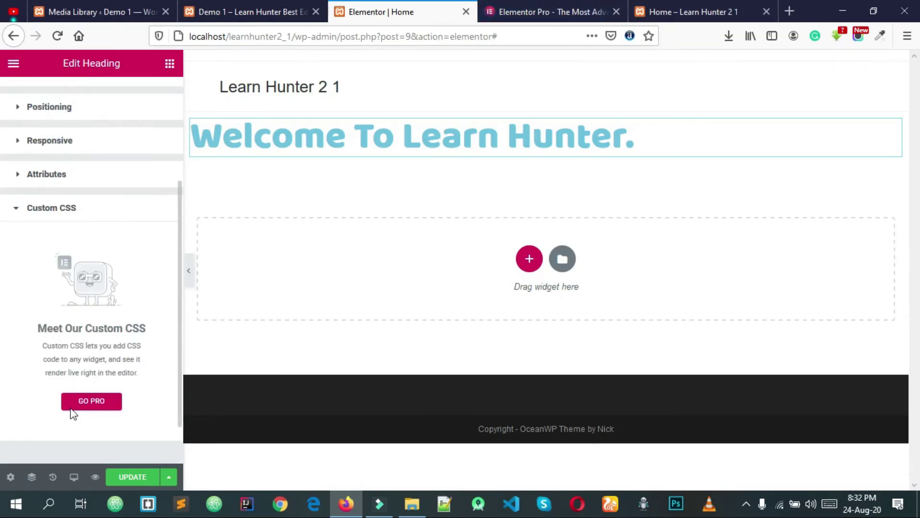
{"action": "left_click", "coordinate": [70, 173]}
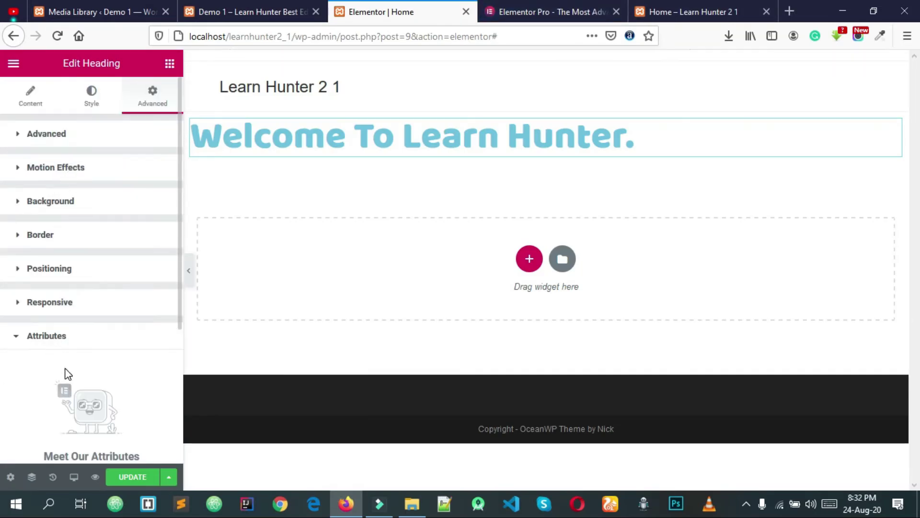
{"action": "scroll", "coordinate": [100, 351], "scroll_direction": "up", "scroll_amount": 1}
{"action": "left_click", "coordinate": [96, 227]}
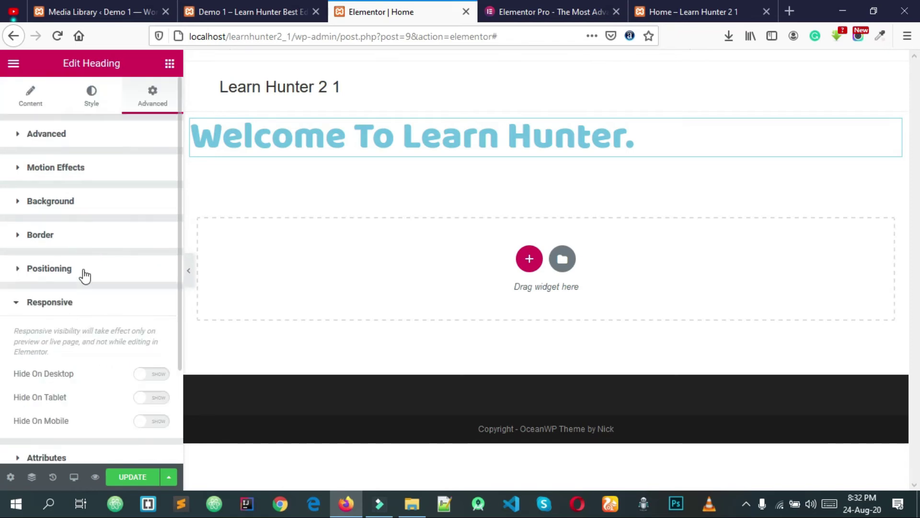
{"action": "left_click", "coordinate": [79, 270]}
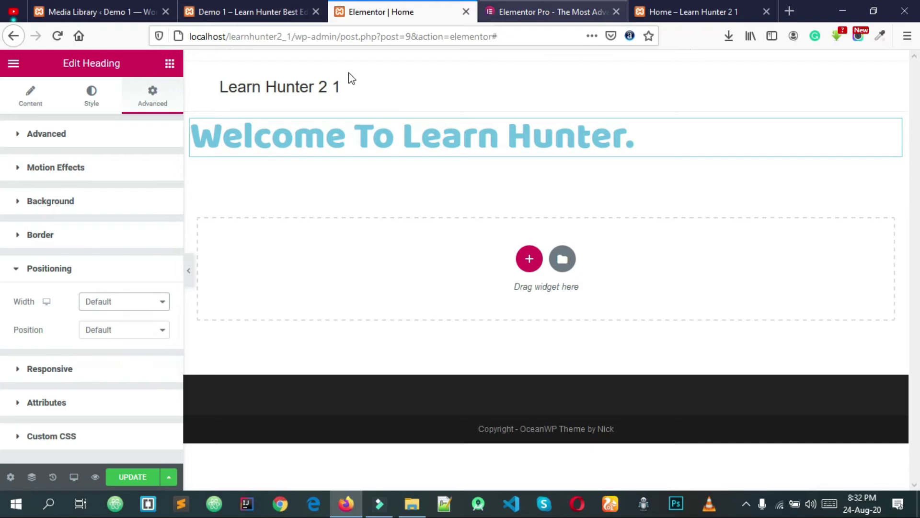
Look over the Elementor Pro web page and return to the page editor.
{"action": "left_click", "coordinate": [537, 10]}
{"action": "scroll", "coordinate": [428, 205], "scroll_direction": "down", "scroll_amount": 5}
{"action": "left_click_drag", "start_coordinate": [246, 172], "coordinate": [293, 343]}
{"action": "left_click", "coordinate": [300, 343]}
{"action": "scroll", "coordinate": [336, 239], "scroll_direction": "up", "scroll_amount": 5}
{"action": "left_click", "coordinate": [405, 9]}
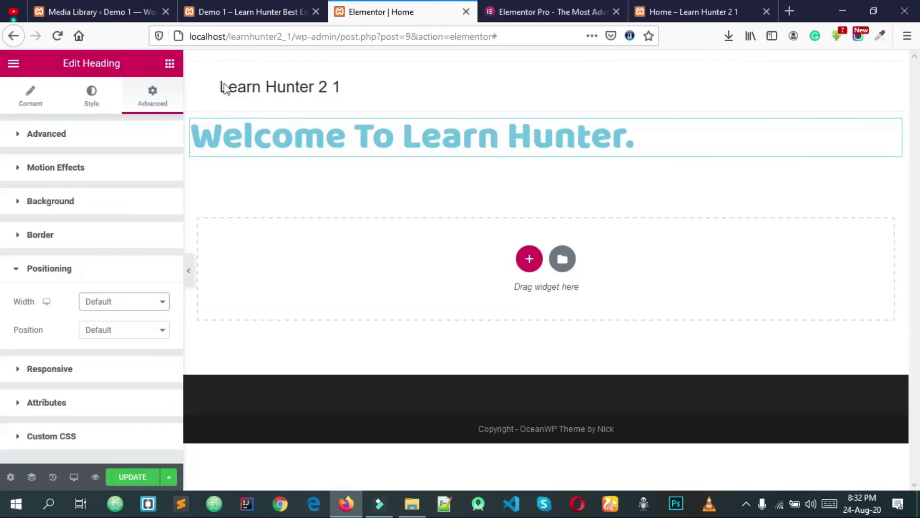
Return to the widget list and collapse the Basic category to show the Pro widgets.
{"action": "left_click", "coordinate": [170, 64]}
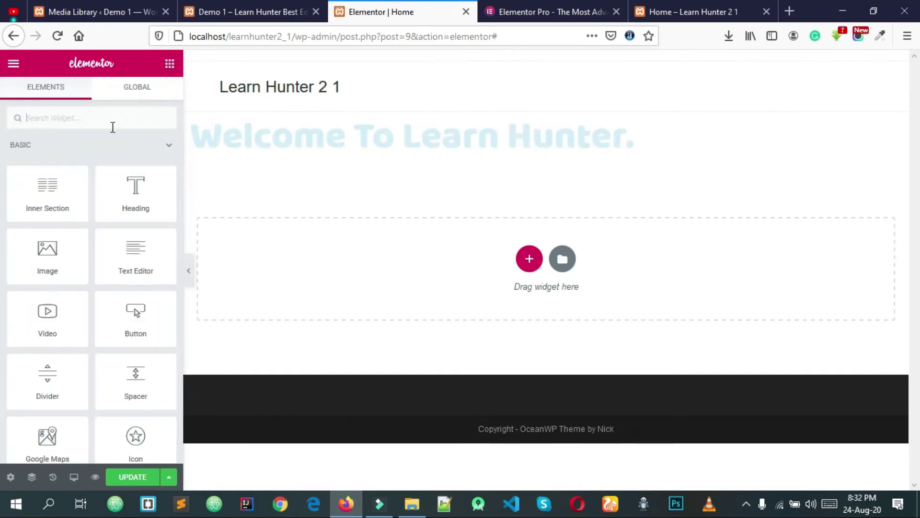
{"action": "left_click", "coordinate": [72, 143]}
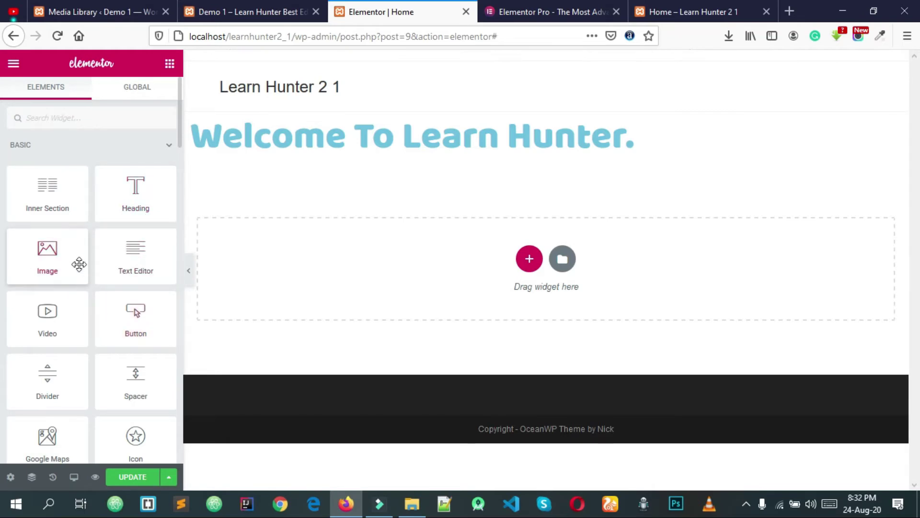
{"action": "left_click", "coordinate": [47, 146]}
{"action": "left_click", "coordinate": [29, 147]}
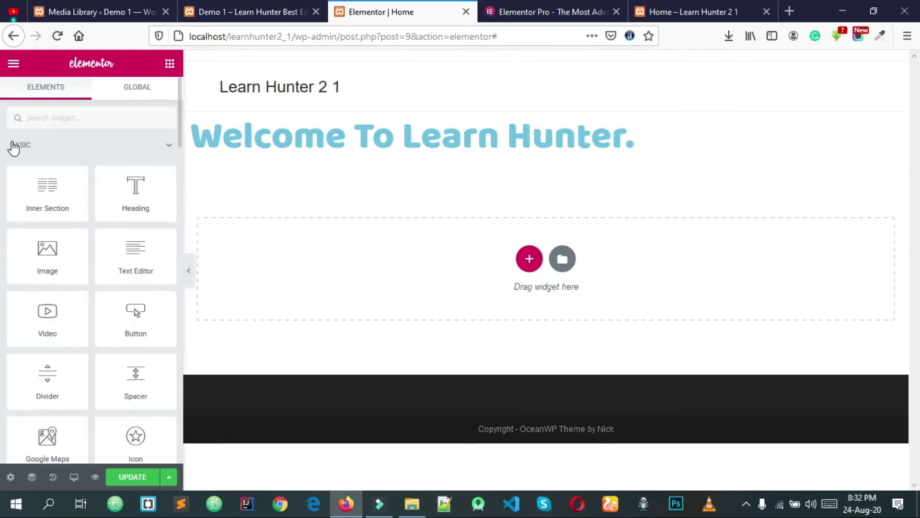
{"action": "left_click", "coordinate": [24, 147]}
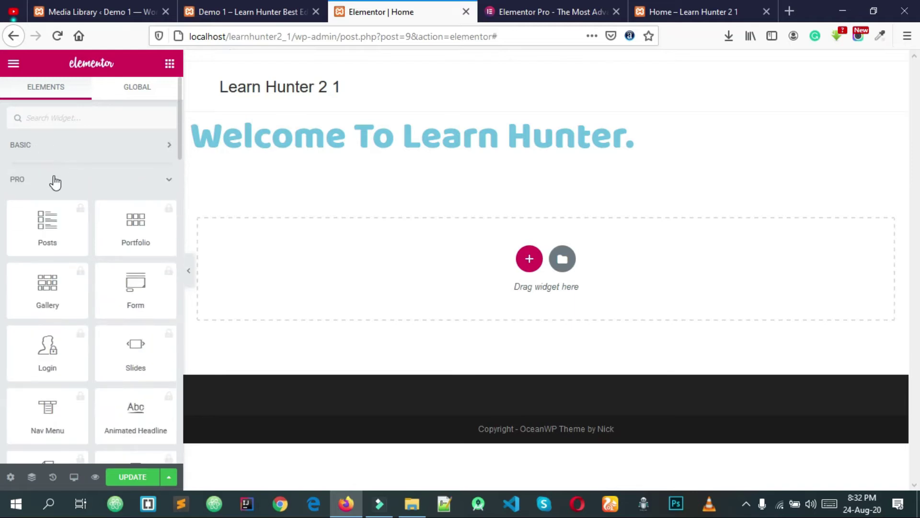
{"action": "left_click", "coordinate": [45, 182]}
{"action": "left_click", "coordinate": [35, 187]}
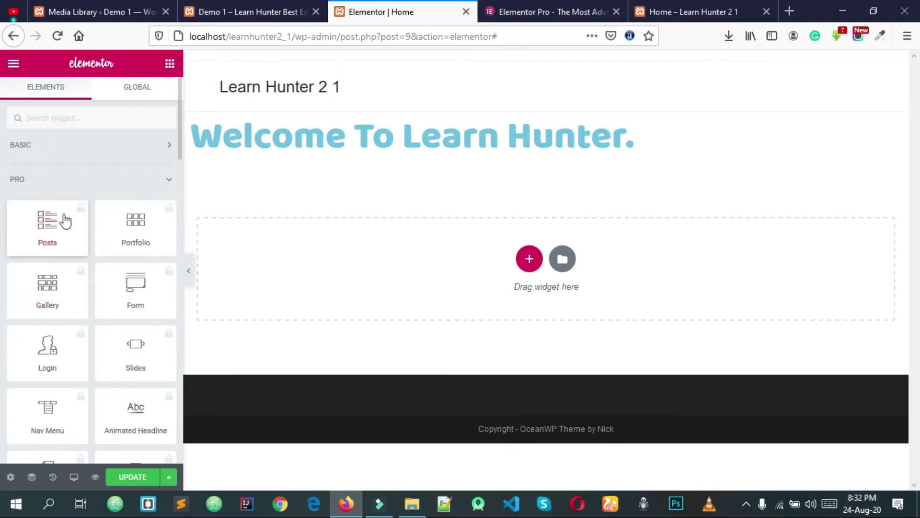
View the Pro feature notice for the Posts widget and dismiss it.
{"action": "left_click", "coordinate": [66, 221]}
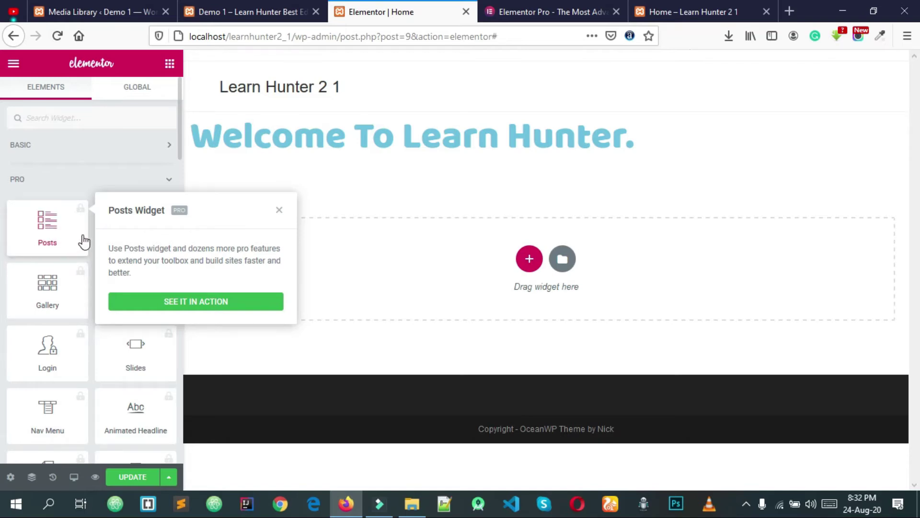
{"action": "left_click", "coordinate": [353, 156]}
{"action": "left_click", "coordinate": [29, 225]}
{"action": "key", "text": "Escape"}
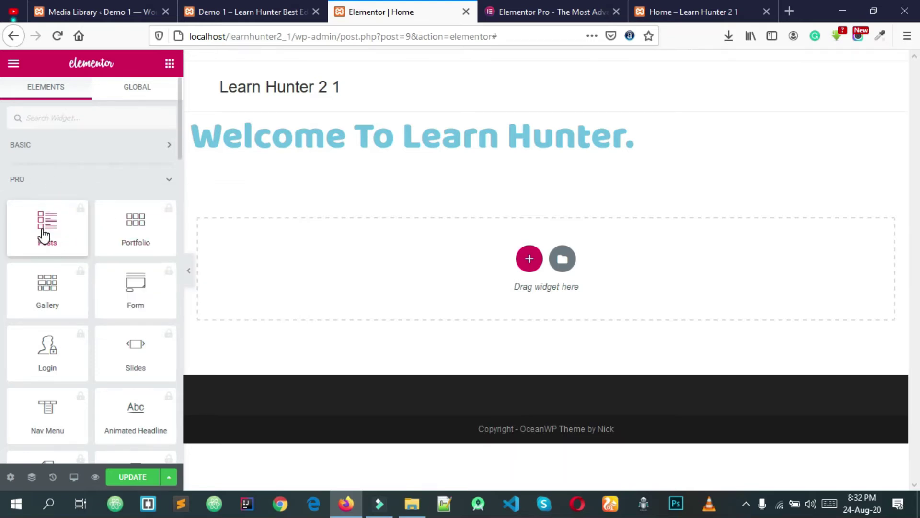
Examine the Personal plan's yearly price, site limit and included features on the Elementor Pro page.
{"action": "left_click", "coordinate": [550, 6]}
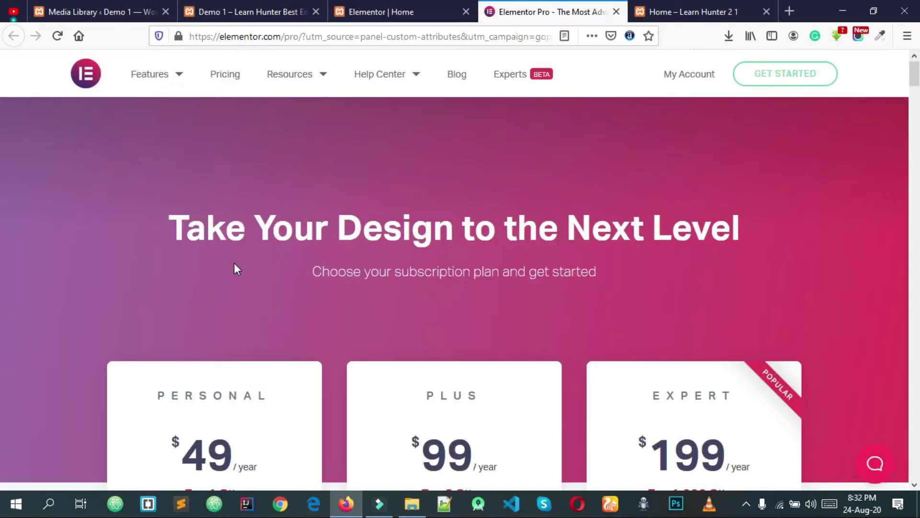
{"action": "scroll", "coordinate": [235, 268], "scroll_direction": "down", "scroll_amount": 4}
{"action": "scroll", "coordinate": [192, 264], "scroll_direction": "down", "scroll_amount": 5}
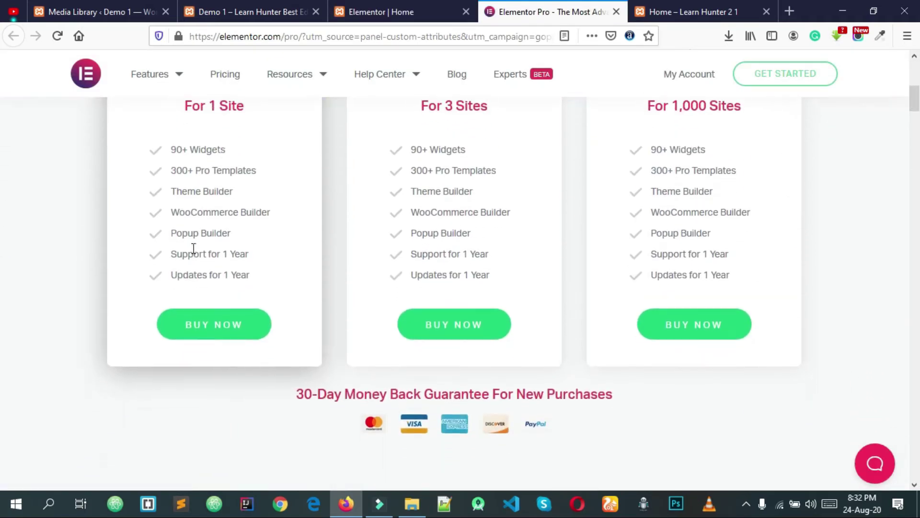
{"action": "scroll", "coordinate": [182, 216], "scroll_direction": "up", "scroll_amount": 5}
{"action": "mouse_move", "coordinate": [149, 182]}
{"action": "left_mouse_down"}
{"action": "mouse_move", "coordinate": [252, 198]}
{"action": "mouse_move", "coordinate": [271, 294]}
{"action": "mouse_move", "coordinate": [150, 187]}
{"action": "left_mouse_up"}
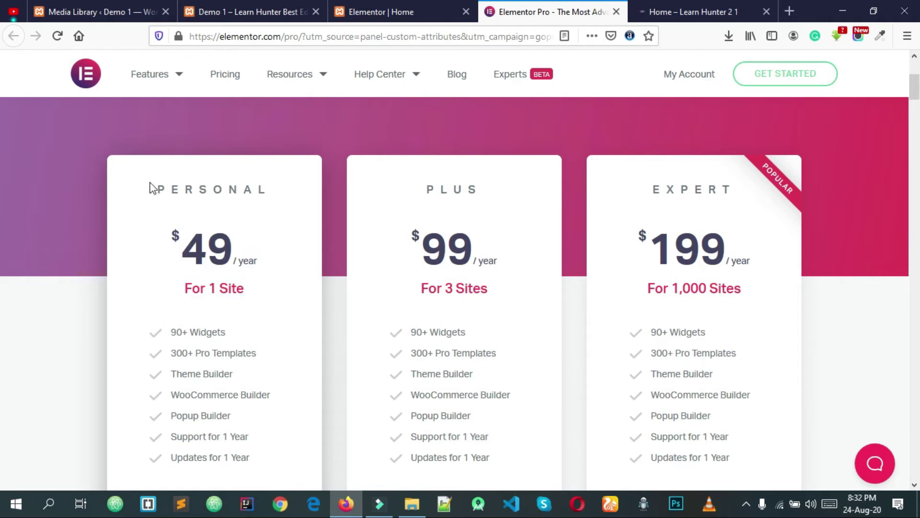
{"action": "scroll", "coordinate": [232, 219], "scroll_direction": "down", "scroll_amount": 3}
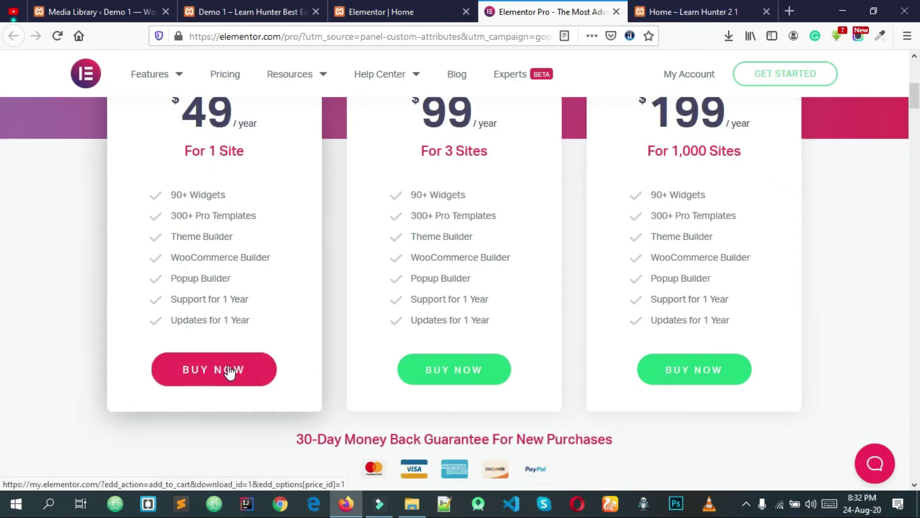
{"action": "scroll", "coordinate": [229, 371], "scroll_direction": "up", "scroll_amount": 2}
{"action": "left_click_drag", "start_coordinate": [186, 183], "coordinate": [212, 193]}
{"action": "left_click", "coordinate": [293, 200]}
{"action": "left_click", "coordinate": [201, 193]}
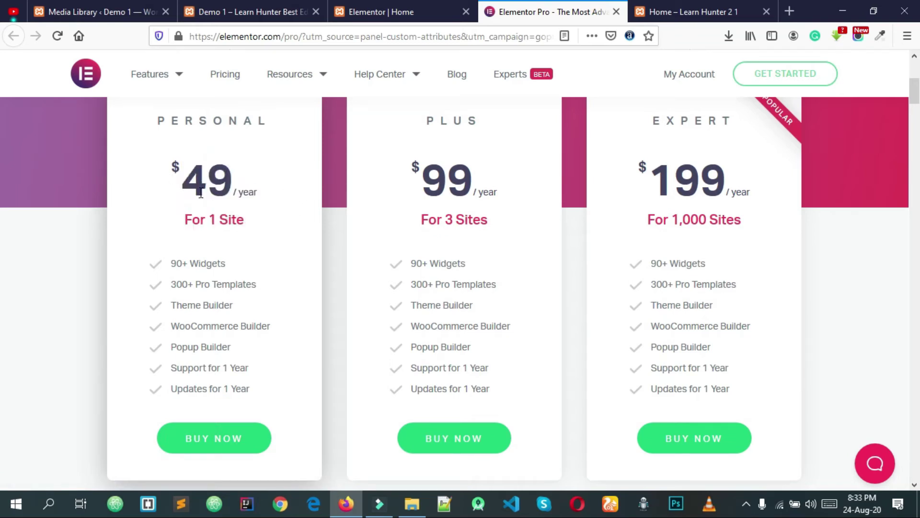
{"action": "left_click_drag", "start_coordinate": [257, 223], "coordinate": [198, 220]}
{"action": "left_click", "coordinate": [192, 220]}
{"action": "scroll", "coordinate": [420, 180], "scroll_direction": "up", "scroll_amount": 2}
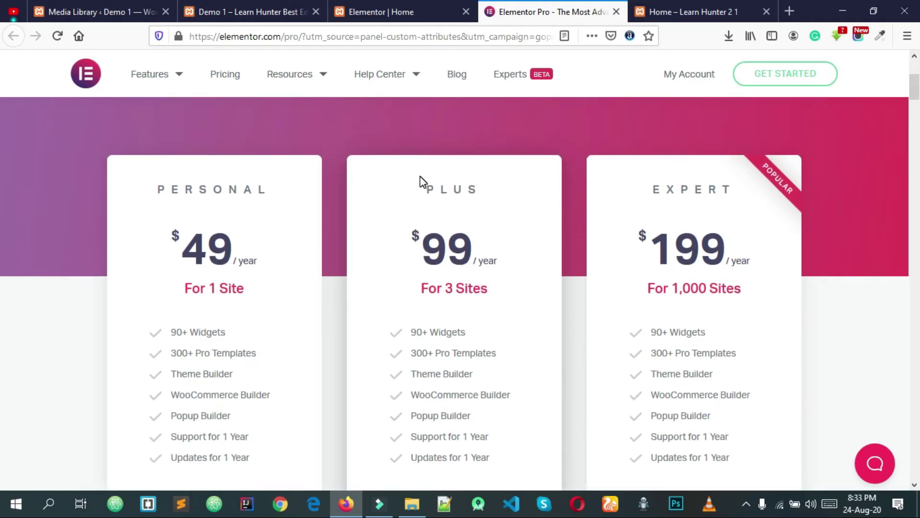
Compare the yearly prices, site limits and features of the Plus and Expert plans.
{"action": "left_click_drag", "start_coordinate": [447, 205], "coordinate": [441, 248]}
{"action": "left_click", "coordinate": [500, 290]}
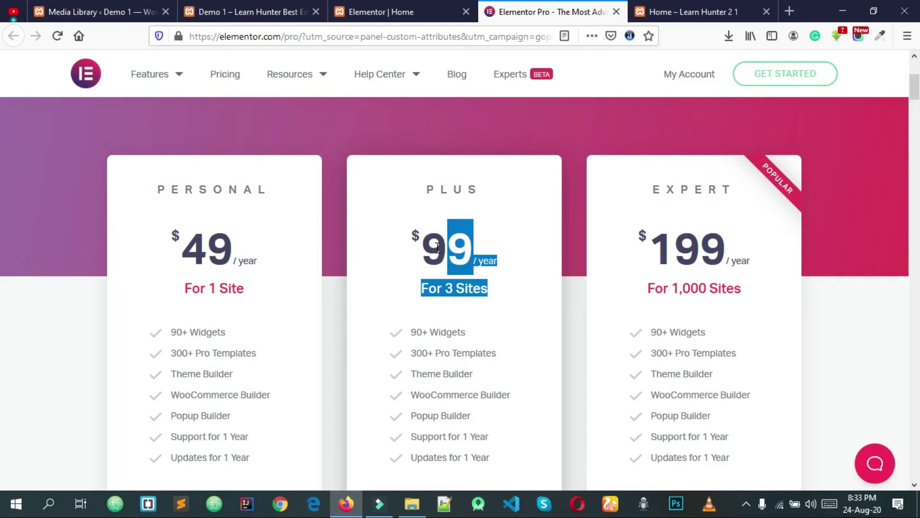
{"action": "triple_click", "coordinate": [448, 287]}
{"action": "left_click", "coordinate": [537, 283]}
{"action": "left_click_drag", "start_coordinate": [653, 188], "coordinate": [775, 298]}
{"action": "left_click", "coordinate": [777, 299]}
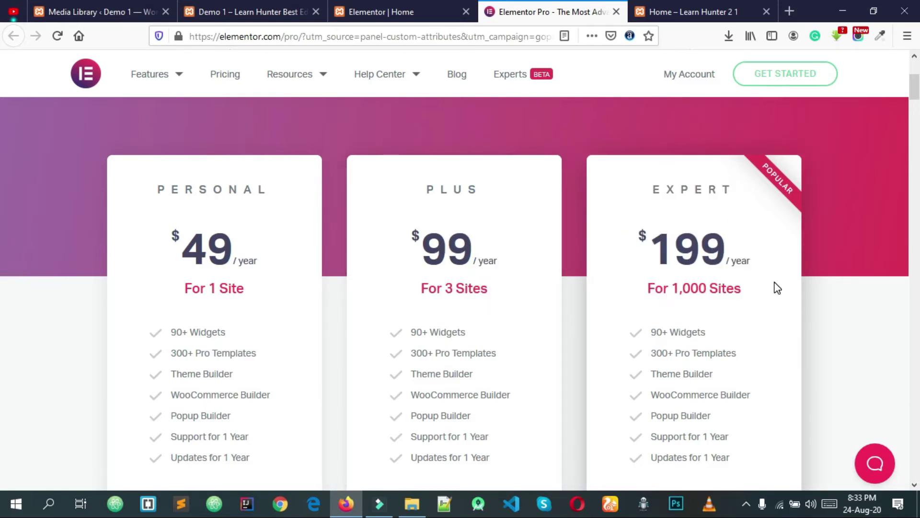
{"action": "triple_click", "coordinate": [724, 288]}
{"action": "left_click", "coordinate": [729, 290]}
{"action": "scroll", "coordinate": [722, 268], "scroll_direction": "down", "scroll_amount": 6}
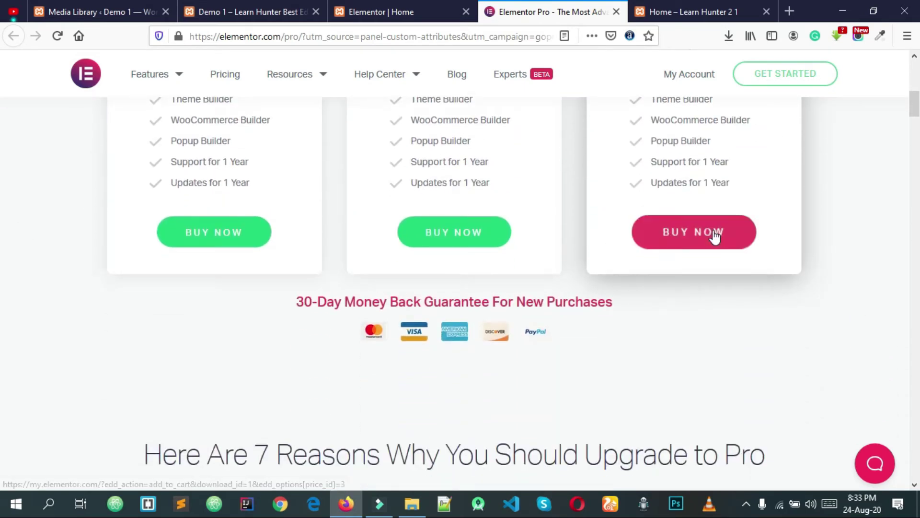
{"action": "scroll", "coordinate": [707, 241], "scroll_direction": "up", "scroll_amount": 4}
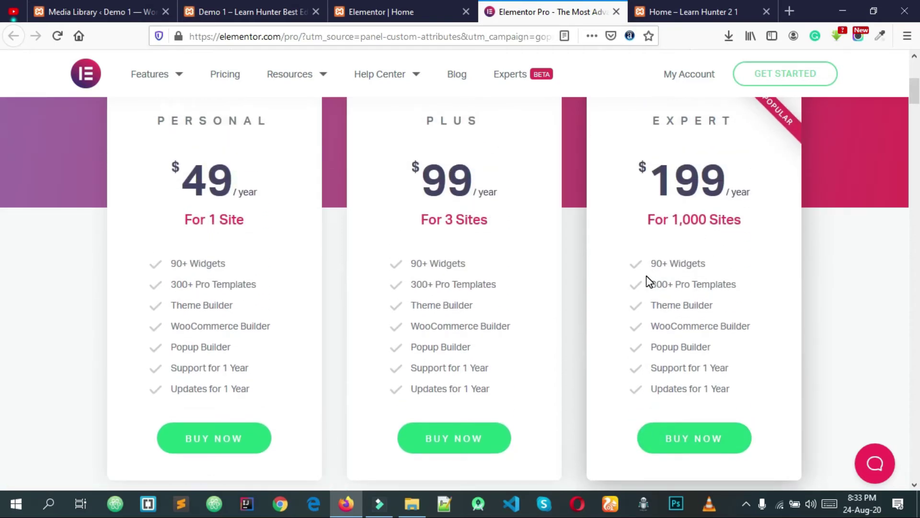
Close the Elementor Pro page and collapse the Pro and General categories in the editor's widget list.
{"action": "left_click", "coordinate": [393, 7]}
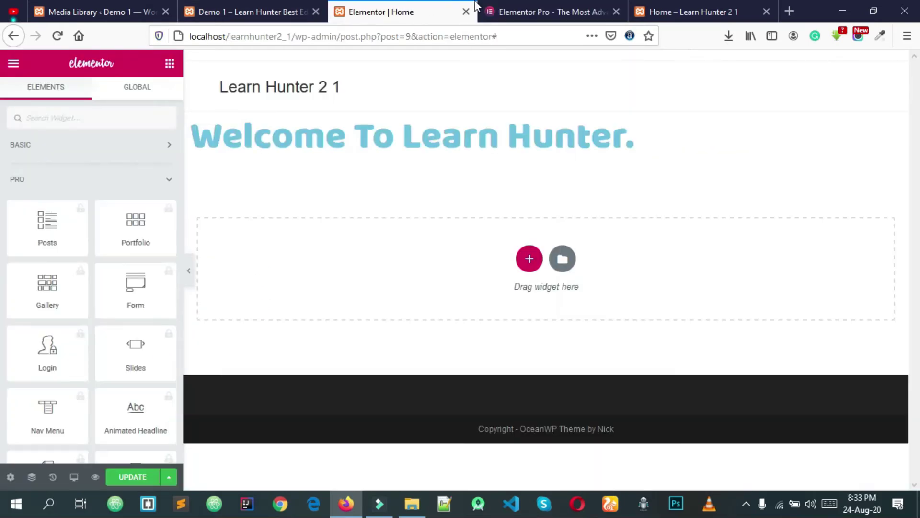
{"action": "left_click", "coordinate": [616, 12]}
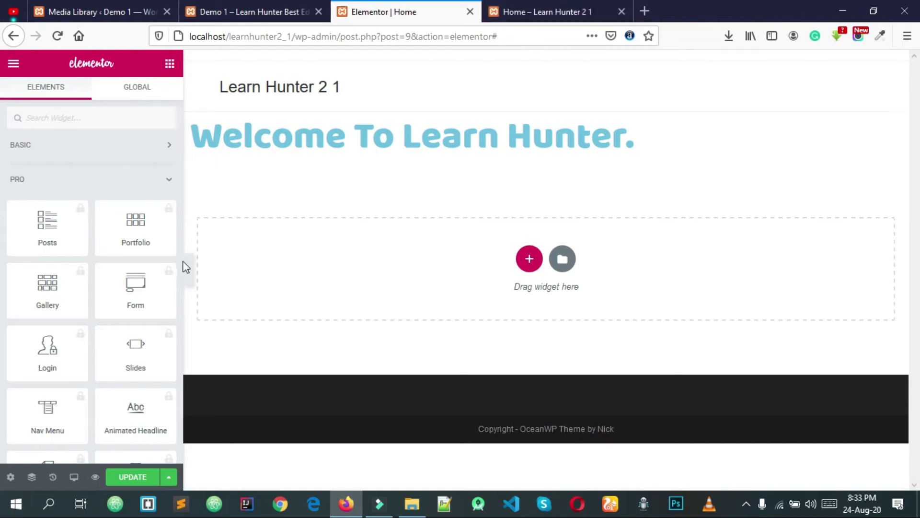
{"action": "left_click", "coordinate": [83, 178]}
{"action": "left_click", "coordinate": [119, 212]}
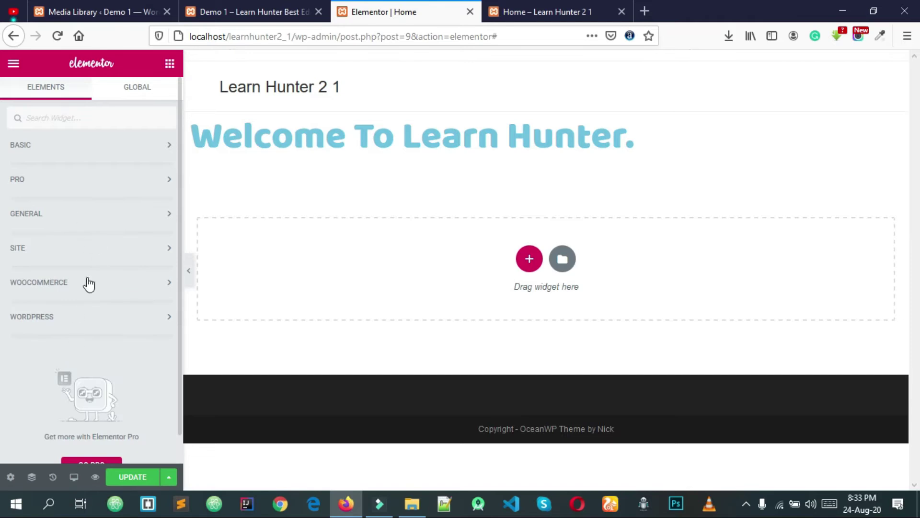
Look through the WooCommerce and Site widget categories, collapse them, and expand the Basic category.
{"action": "left_click", "coordinate": [70, 286]}
{"action": "left_click", "coordinate": [74, 287]}
{"action": "left_click", "coordinate": [70, 246]}
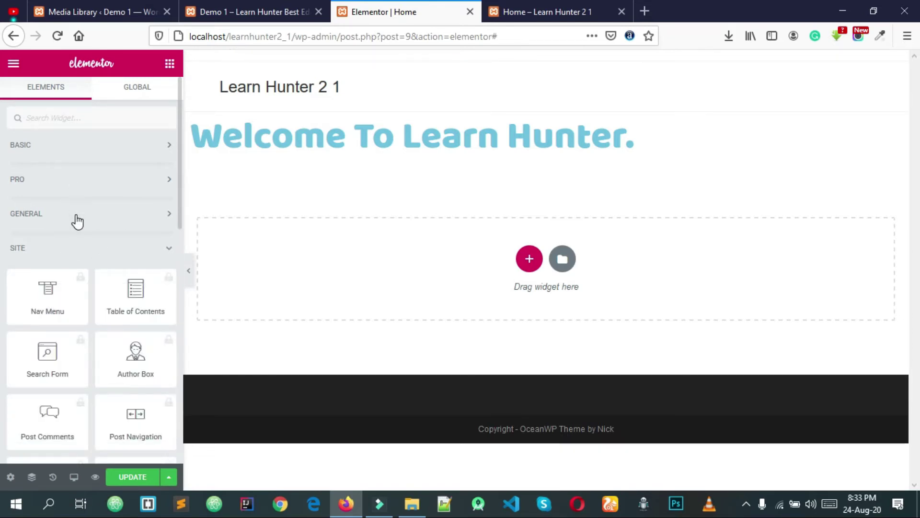
{"action": "left_click", "coordinate": [75, 216]}
{"action": "left_click", "coordinate": [68, 144]}
{"action": "left_click", "coordinate": [69, 142]}
{"action": "left_click", "coordinate": [68, 142]}
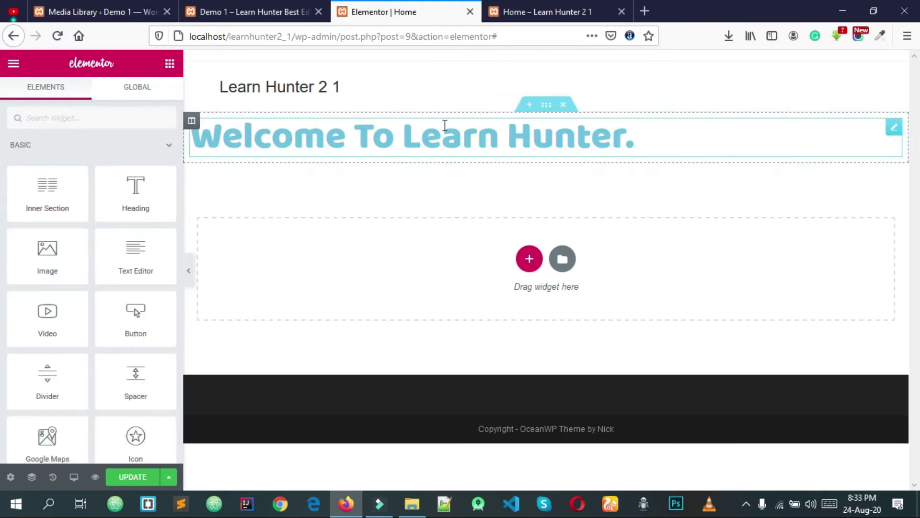
Open the welcome heading's content settings and copy the tagline paragraph below "Welcome to Udemy." from the Demo 1 page.
{"action": "left_click", "coordinate": [549, 148]}
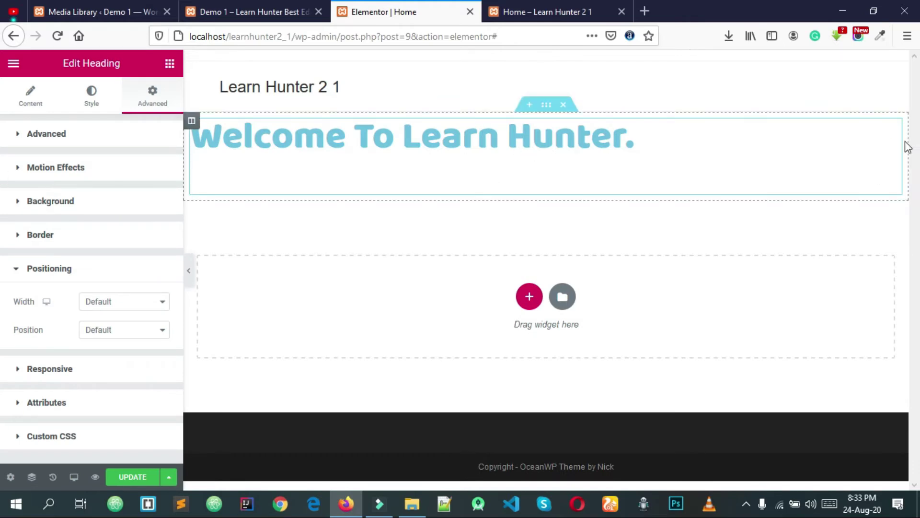
{"action": "left_click", "coordinate": [30, 95]}
{"action": "left_click", "coordinate": [266, 10]}
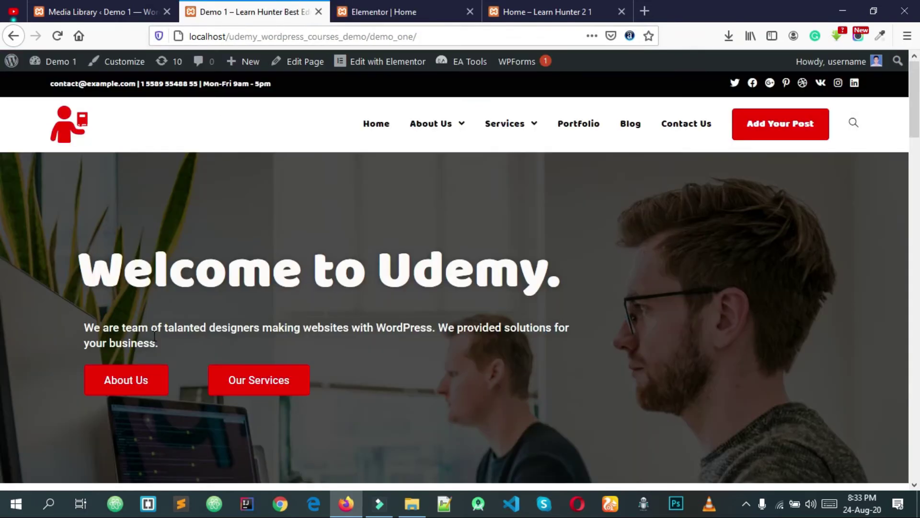
{"action": "triple_click", "coordinate": [192, 332]}
{"action": "right_click", "coordinate": [192, 333]}
{"action": "left_click", "coordinate": [232, 345]}
Compare the welcome heading in the Elementor editor with the hero section of the Demo 1 page.
{"action": "left_click", "coordinate": [447, 5]}
{"action": "left_click", "coordinate": [113, 213]}
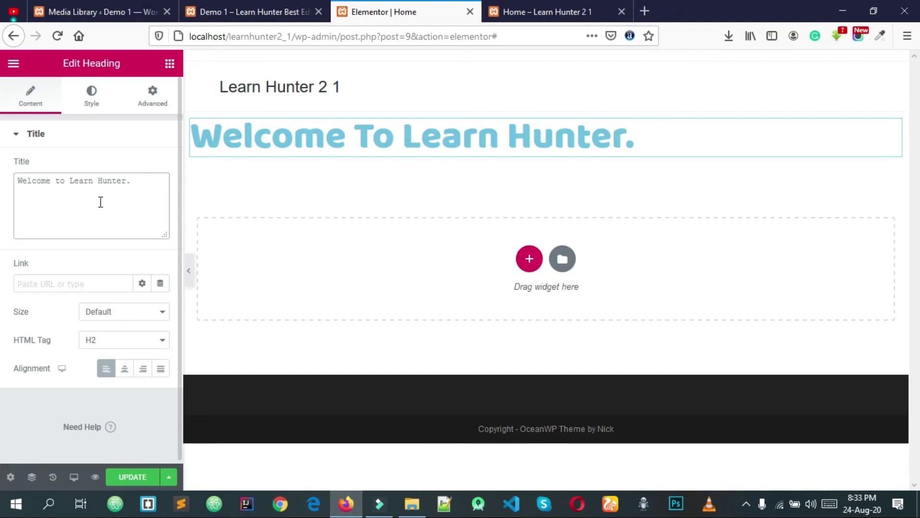
{"action": "left_click", "coordinate": [255, 6]}
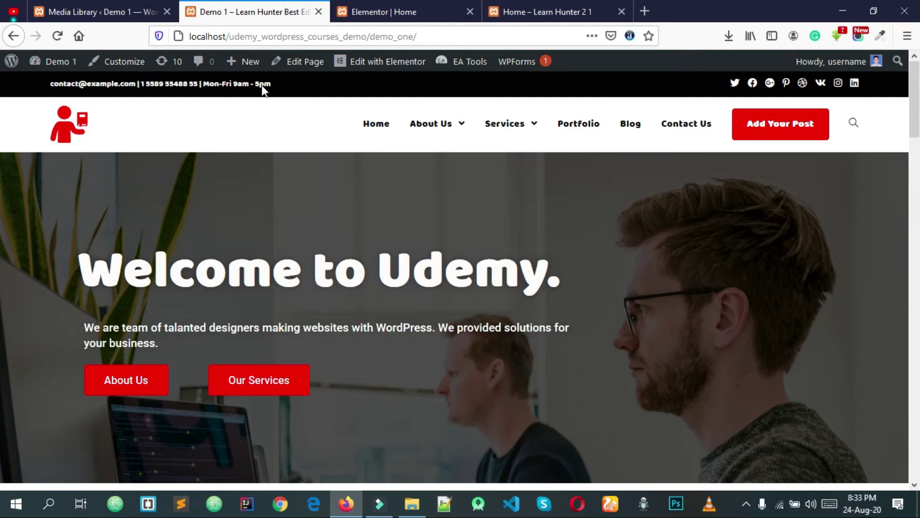
{"action": "left_click", "coordinate": [384, 11]}
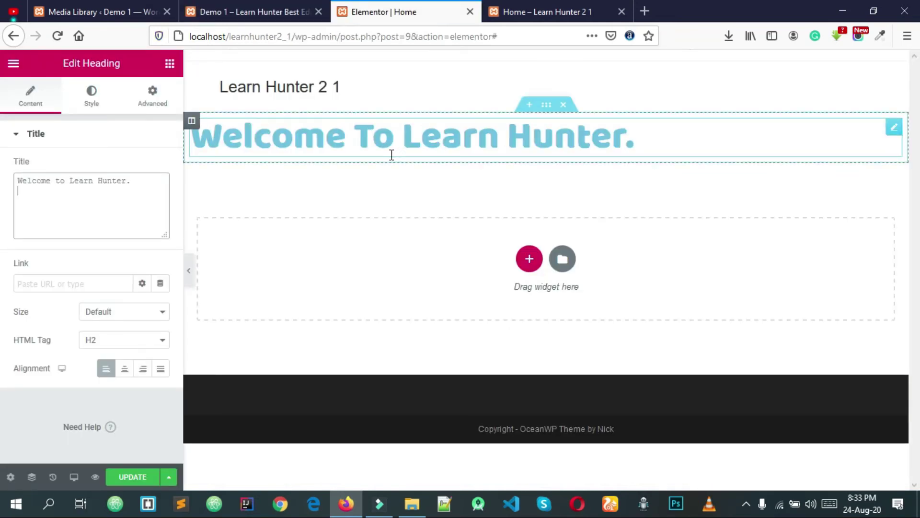
{"action": "left_click", "coordinate": [257, 5]}
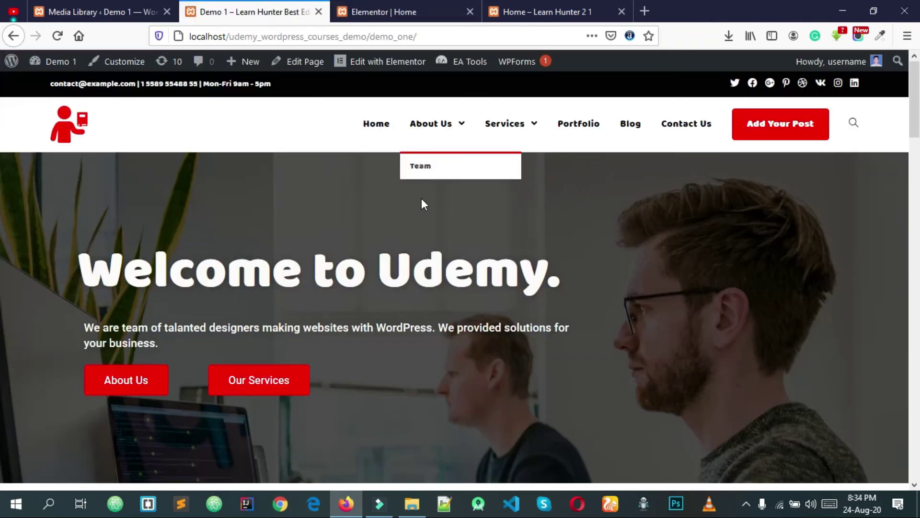
{"action": "key", "text": "ctrl+Tab"}
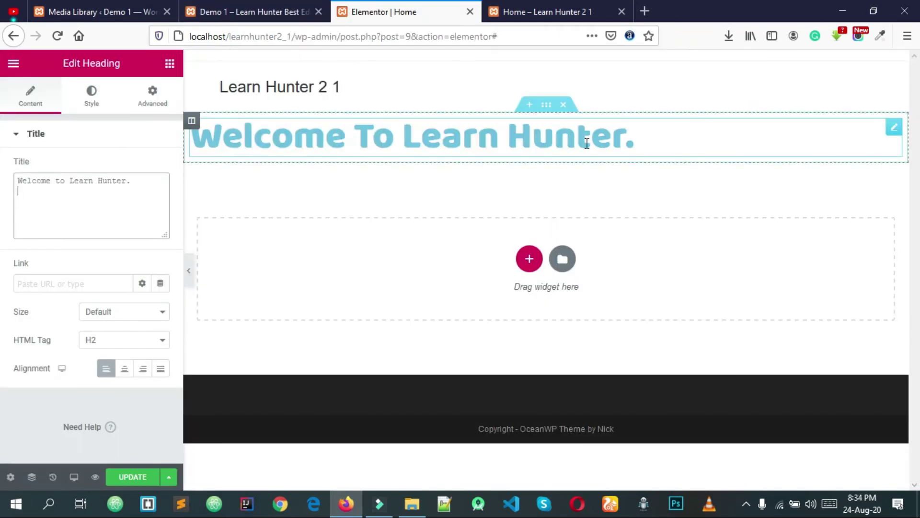
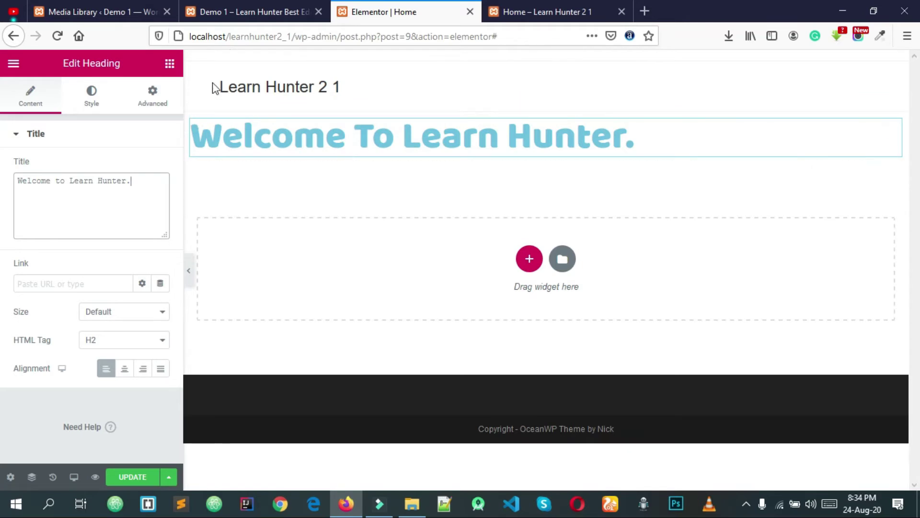
Add a Text Editor widget below the welcome heading and replace its placeholder text with the copied tagline.
{"action": "left_click", "coordinate": [169, 64]}
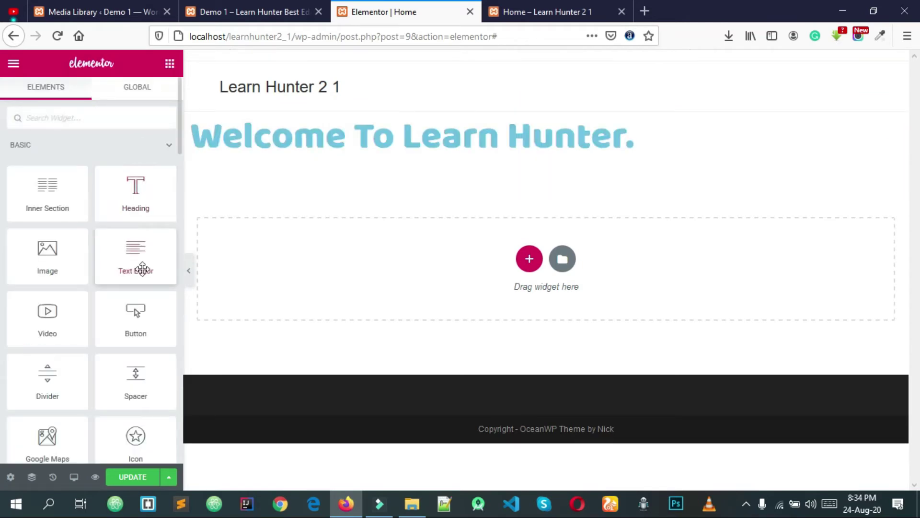
{"action": "left_click_drag", "start_coordinate": [135, 250], "coordinate": [310, 145]}
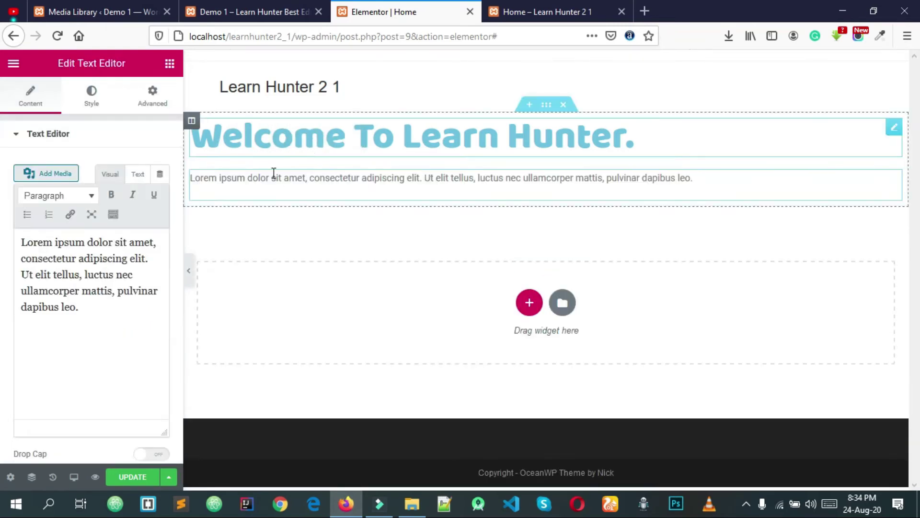
{"action": "left_click_drag", "start_coordinate": [131, 317], "coordinate": [10, 236]}
{"action": "type", "text": "We are team of talanted designers making websites with WordPress. We provided solutions for your business."}
{"action": "scroll", "coordinate": [75, 271], "scroll_direction": "up", "scroll_amount": 2}
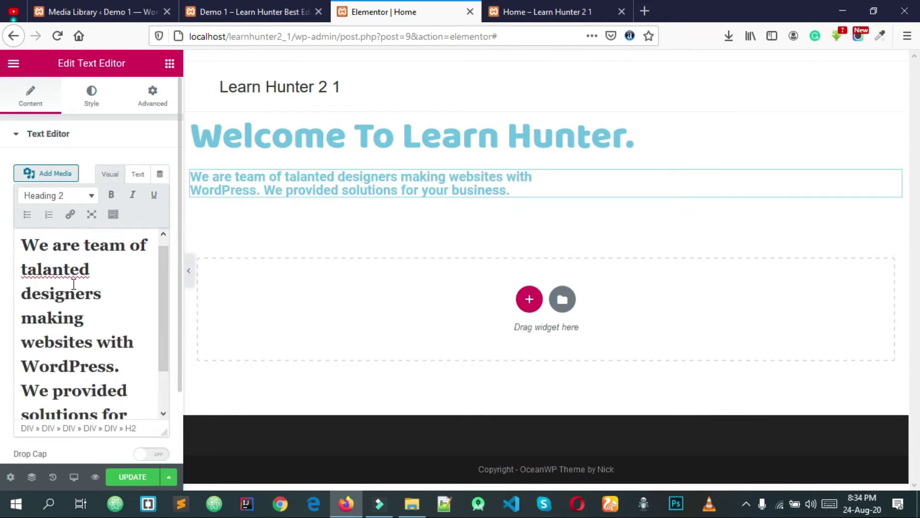
Clear the formatted tagline, re-enter it as plain text in the Text view, and return to the Visual view.
{"action": "key", "text": "ctrl+a"}
{"action": "key", "text": "ctrl+c"}
{"action": "key", "text": "BackSpace"}
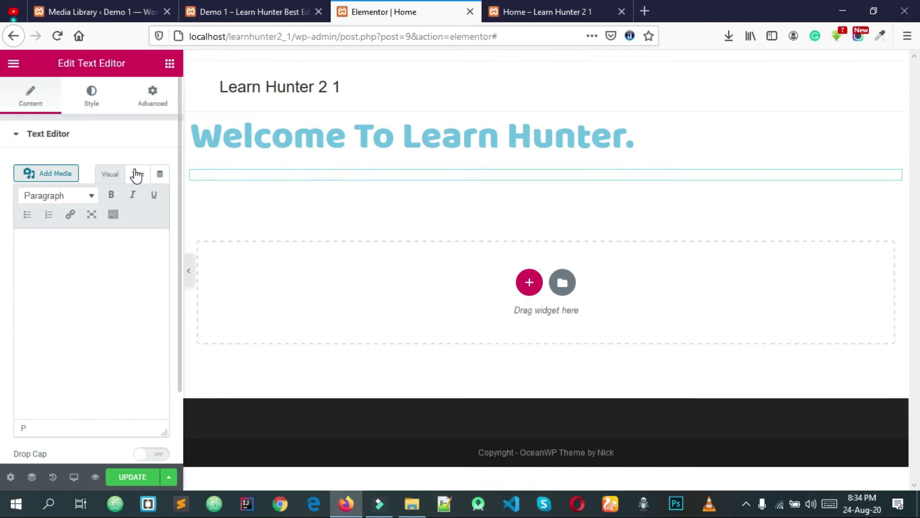
{"action": "left_click", "coordinate": [136, 174]}
{"action": "left_click", "coordinate": [106, 178]}
{"action": "left_click", "coordinate": [138, 176]}
{"action": "key", "text": "ctrl+v"}
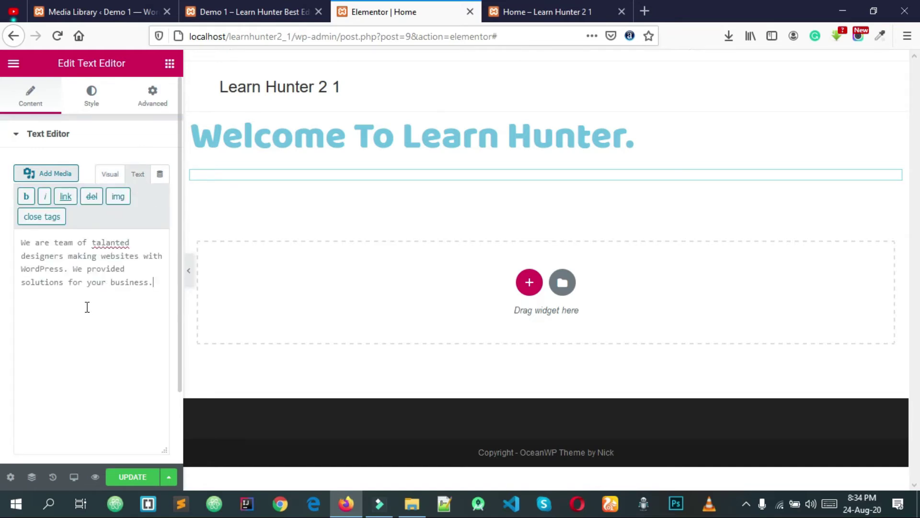
{"action": "key", "text": "ctrl+a"}
{"action": "left_click", "coordinate": [69, 307]}
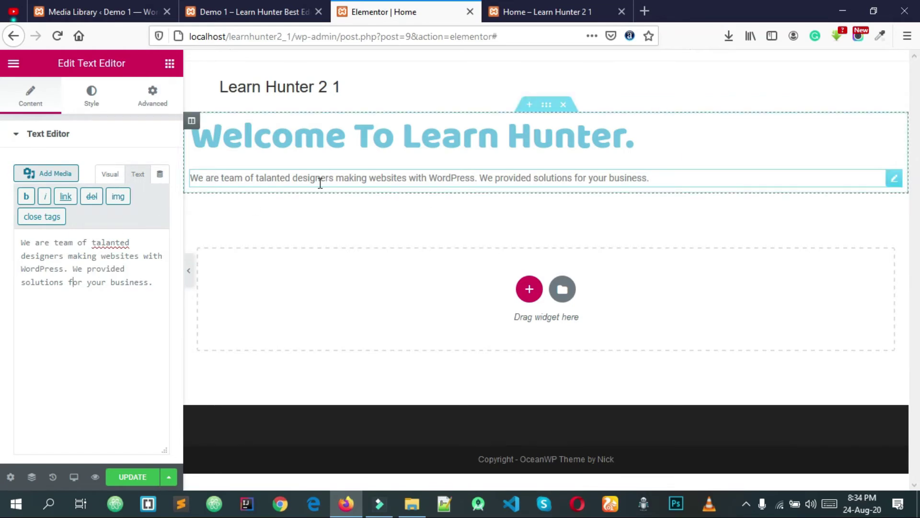
{"action": "left_click", "coordinate": [111, 176]}
{"action": "left_click", "coordinate": [132, 322]}
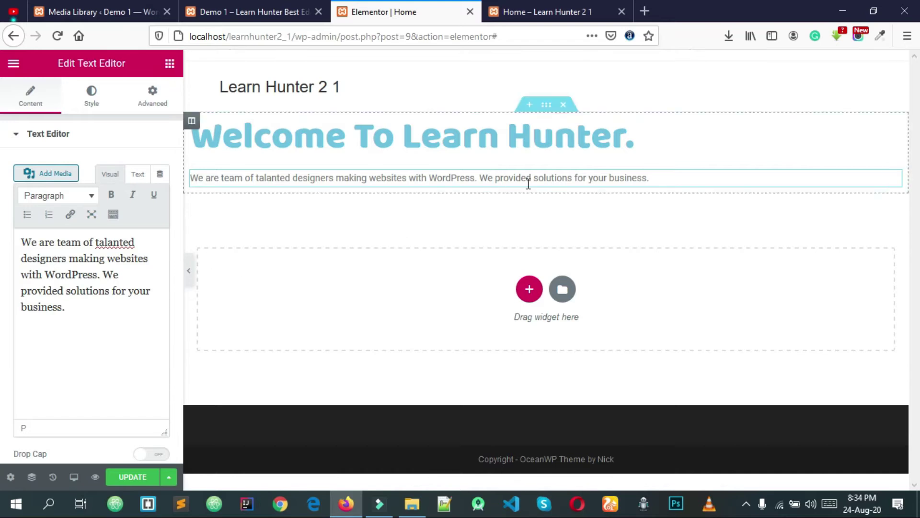
Check the tagline on the Demo 1 page, and try the Drop Cap option on the new text before switching it off.
{"action": "left_click", "coordinate": [261, 11]}
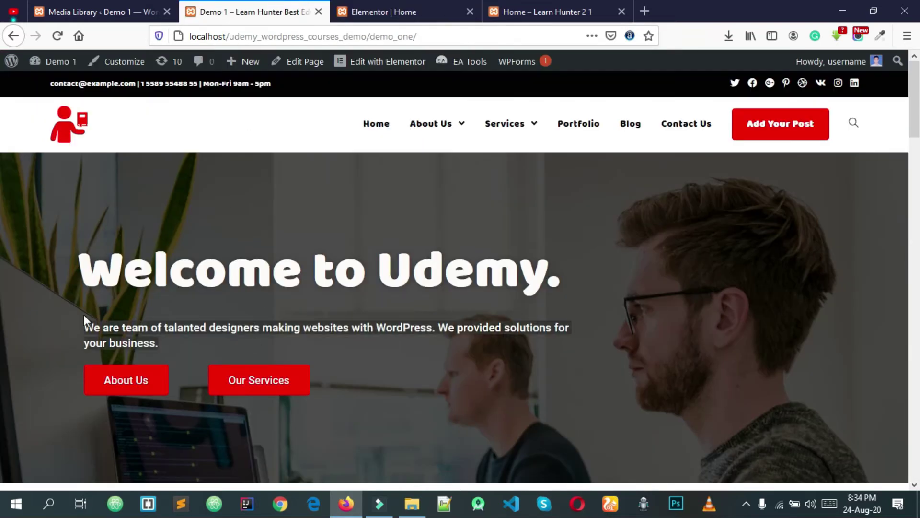
{"action": "left_click", "coordinate": [365, 12]}
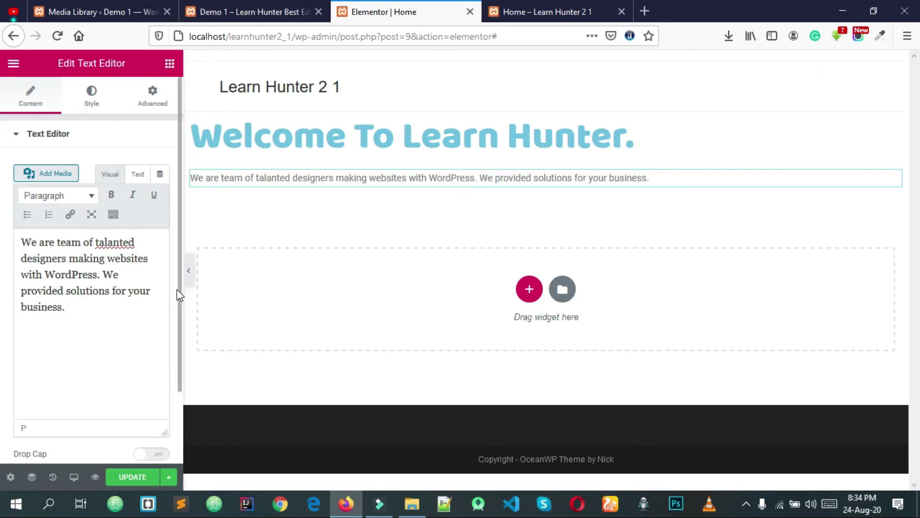
{"action": "scroll", "coordinate": [180, 296], "scroll_direction": "down", "scroll_amount": 3}
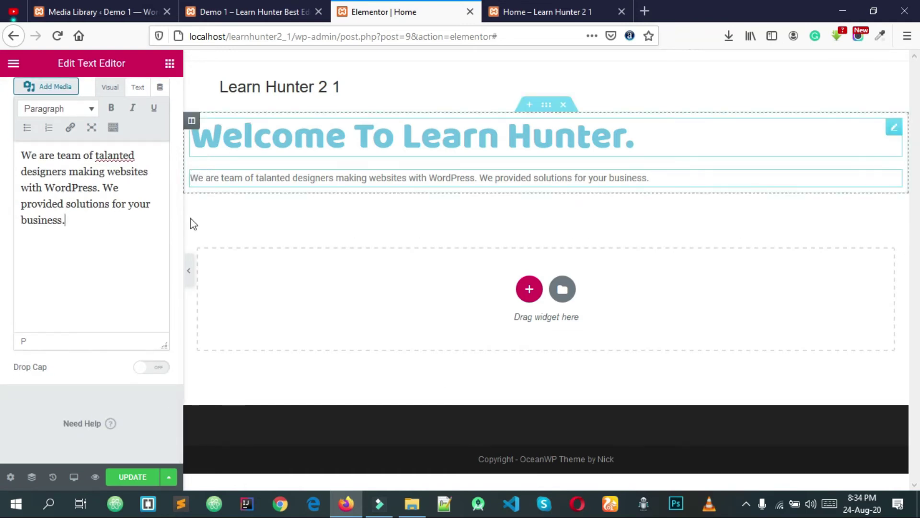
{"action": "left_click", "coordinate": [153, 368]}
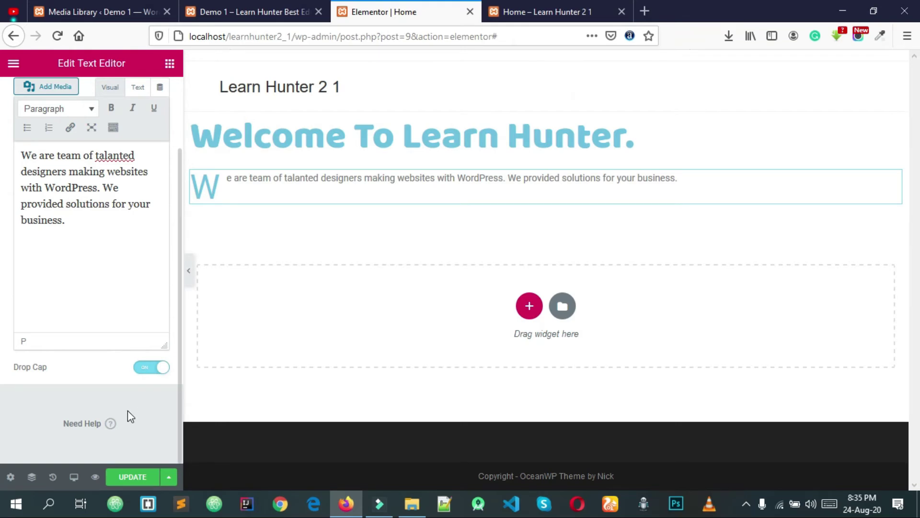
{"action": "left_click", "coordinate": [148, 376]}
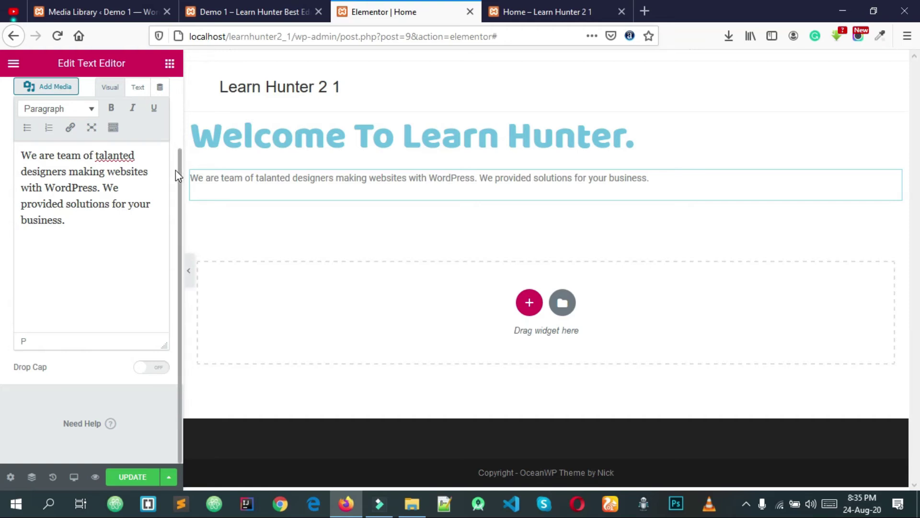
Align the tagline text left in its style settings and check the tagline's look on the Demo 1 page.
{"action": "left_click_drag", "start_coordinate": [179, 173], "coordinate": [176, 82]}
{"action": "left_click", "coordinate": [88, 100]}
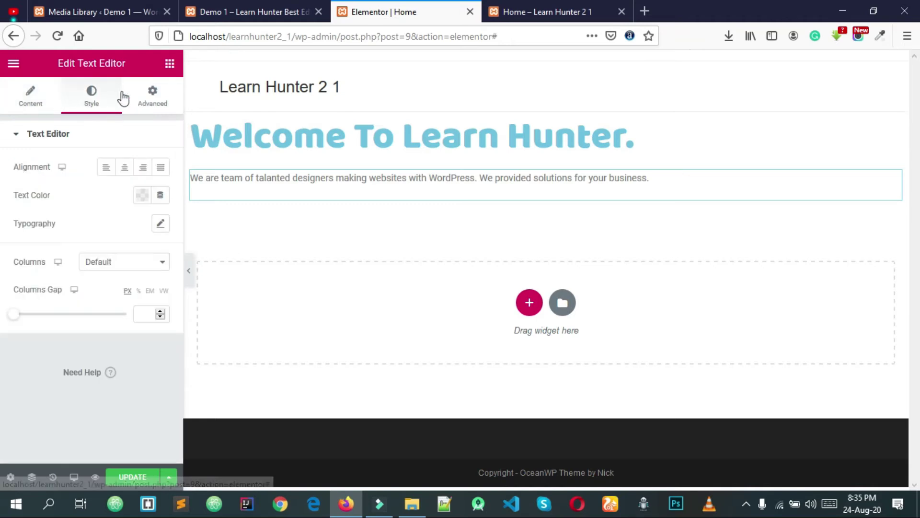
{"action": "left_click", "coordinate": [106, 173]}
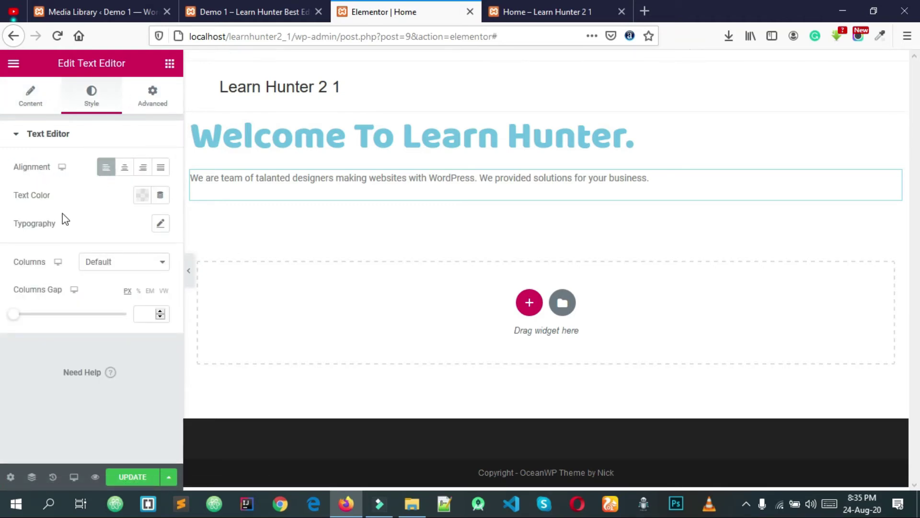
{"action": "left_click", "coordinate": [240, 11]}
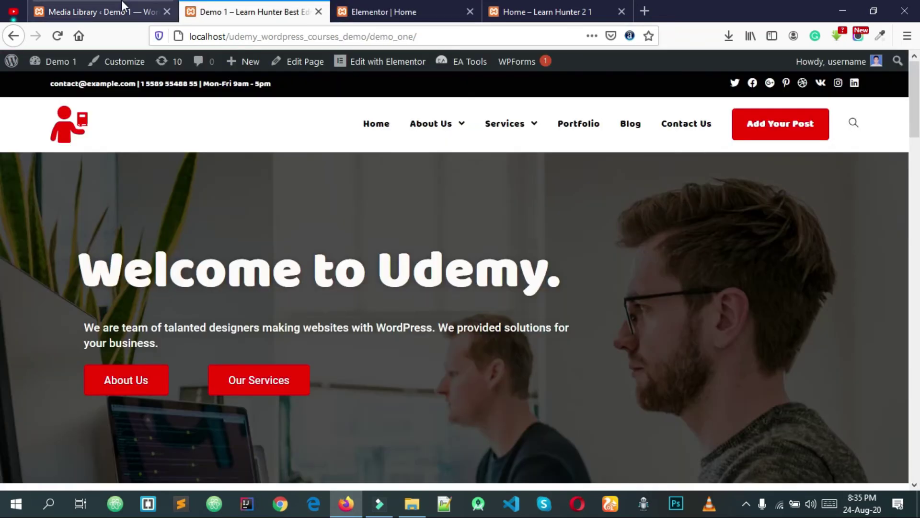
{"action": "left_click", "coordinate": [337, 6]}
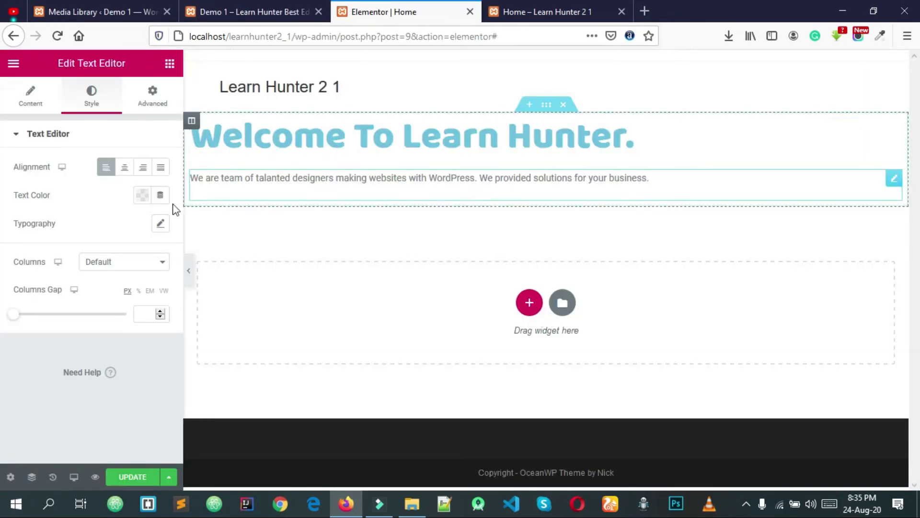
Set the tagline text's font family to Baloo Bhai.
{"action": "left_click", "coordinate": [161, 224]}
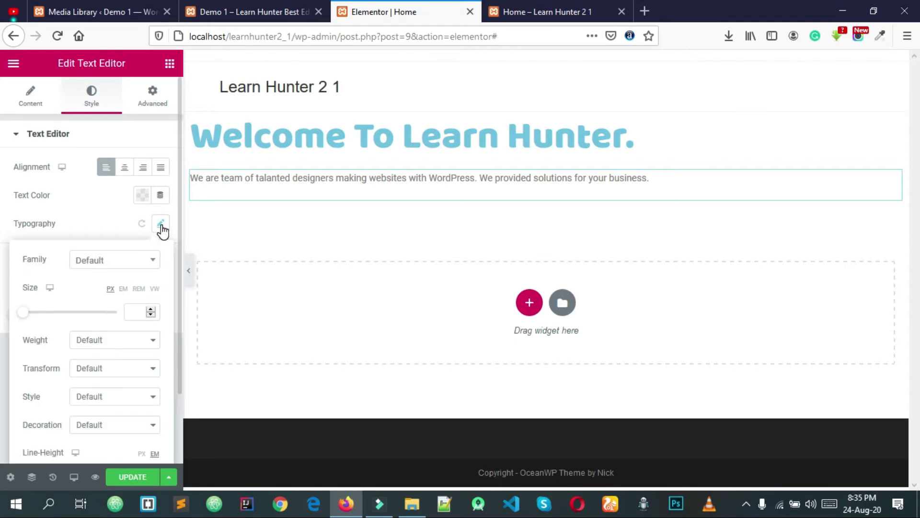
{"action": "left_click", "coordinate": [97, 261]}
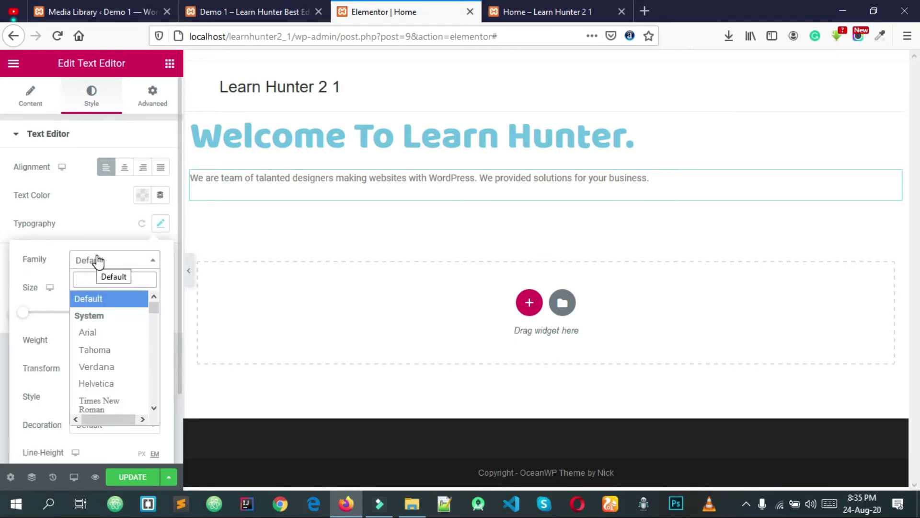
{"action": "type", "text": "balo"}
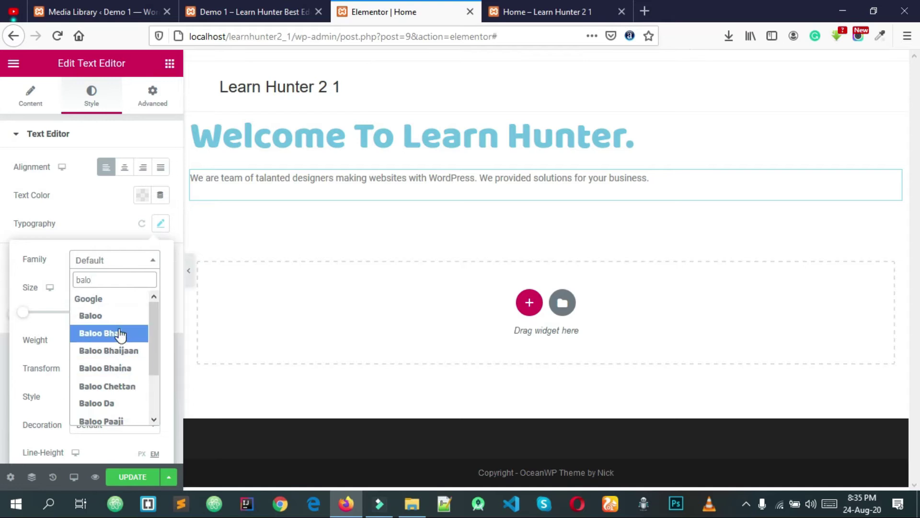
{"action": "left_click", "coordinate": [117, 333]}
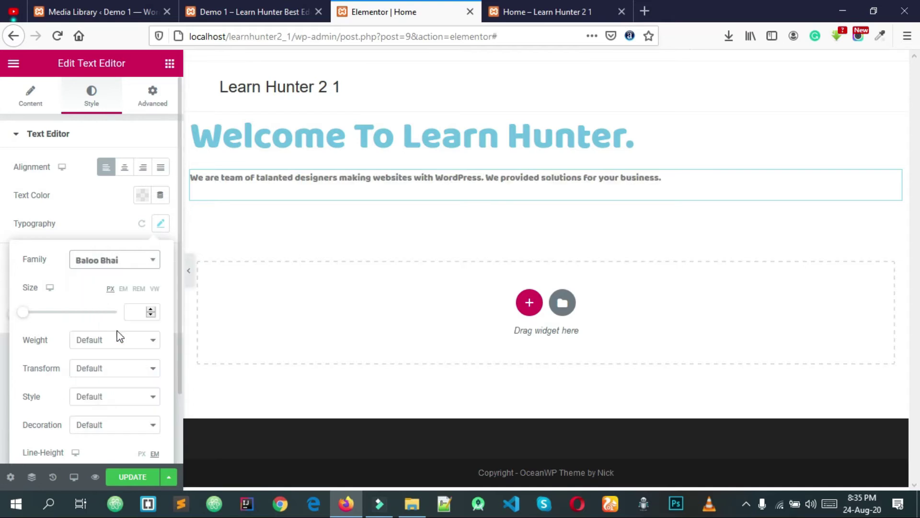
{"action": "left_click", "coordinate": [143, 220]}
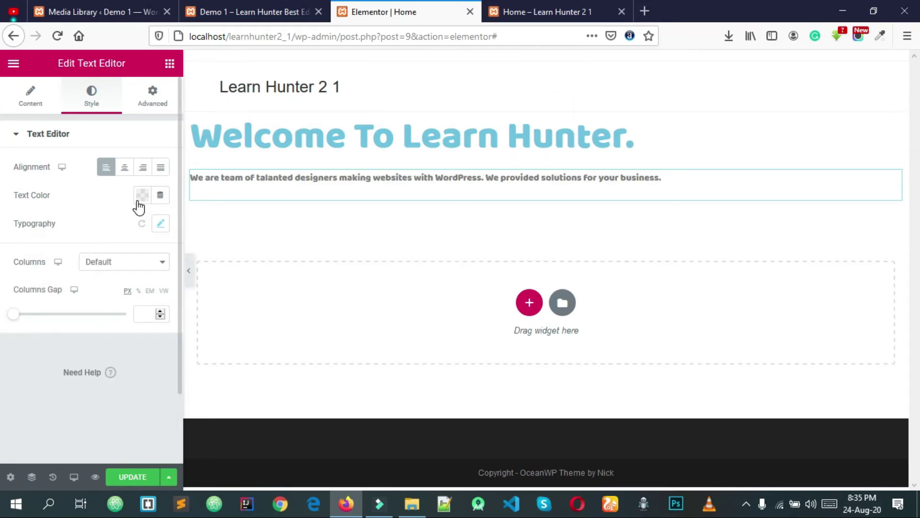
Try font weights 400 and 300 on the tagline text and set the weight to 200.
{"action": "left_click", "coordinate": [160, 223]}
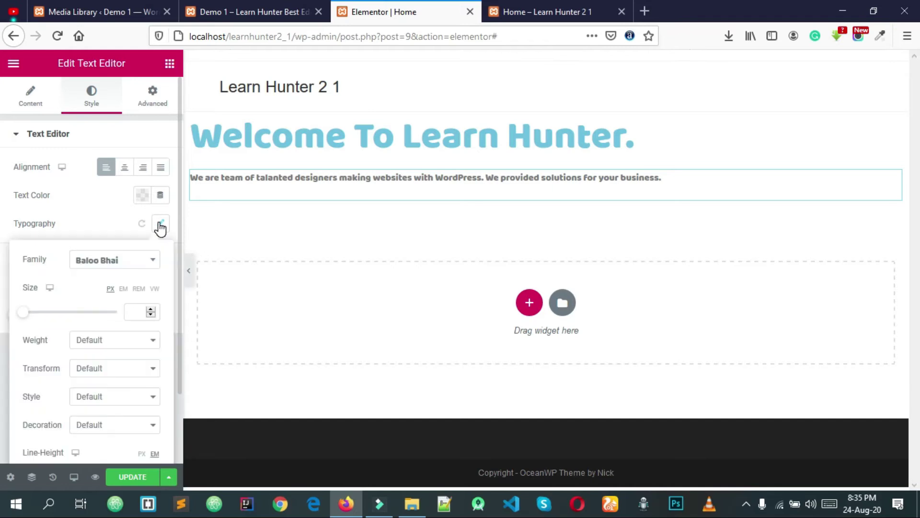
{"action": "left_click", "coordinate": [99, 338]}
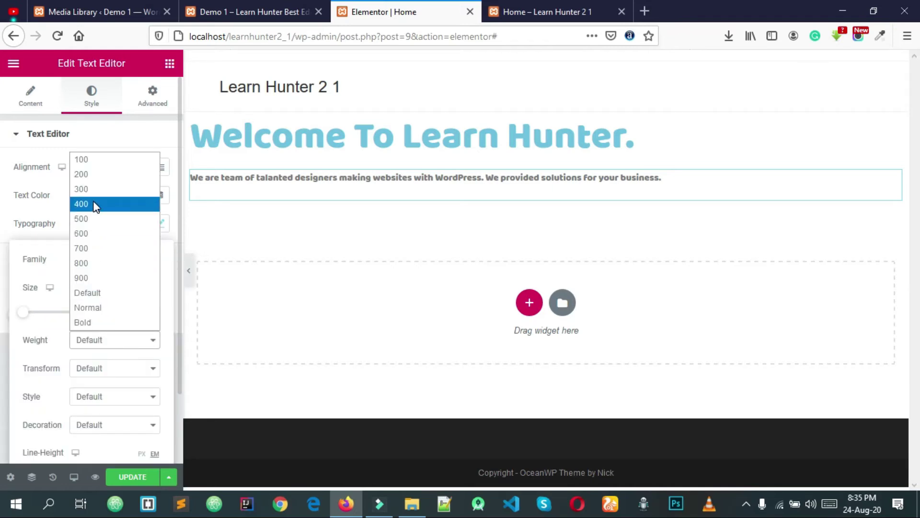
{"action": "left_click", "coordinate": [96, 206]}
{"action": "left_click", "coordinate": [102, 339]}
{"action": "left_click", "coordinate": [94, 192]}
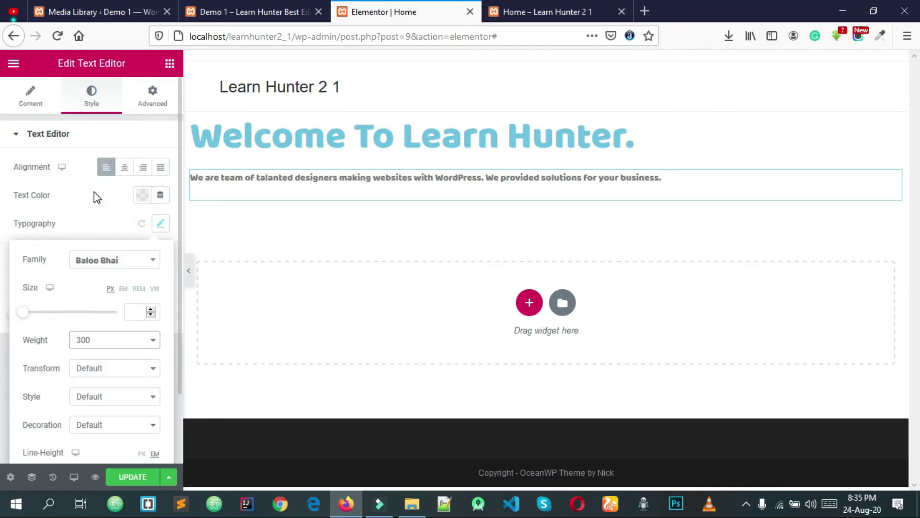
{"action": "left_click", "coordinate": [102, 338]}
{"action": "left_click", "coordinate": [95, 177]}
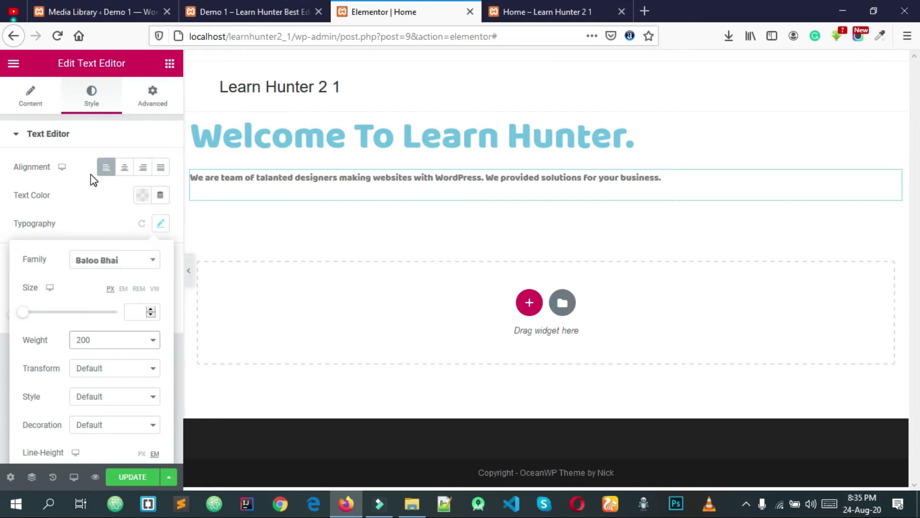
{"action": "left_click", "coordinate": [106, 267]}
{"action": "left_click", "coordinate": [103, 265]}
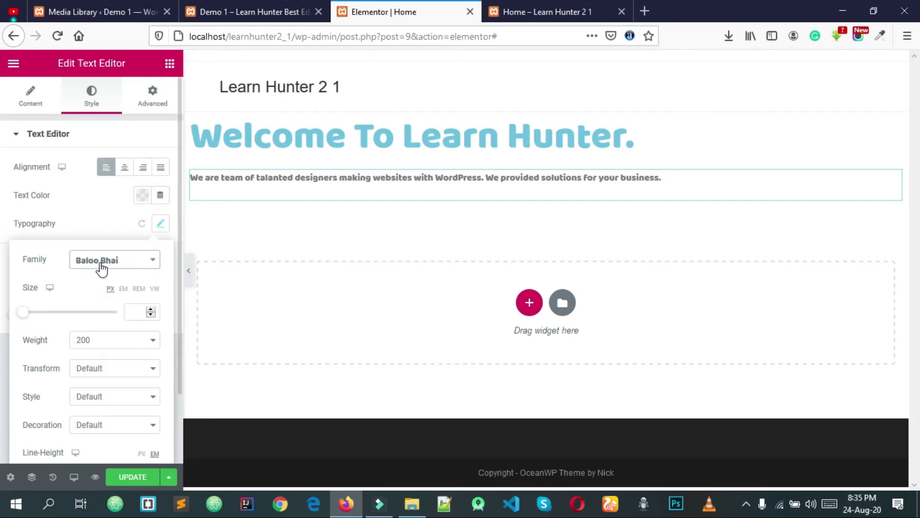
{"action": "left_click", "coordinate": [116, 368]}
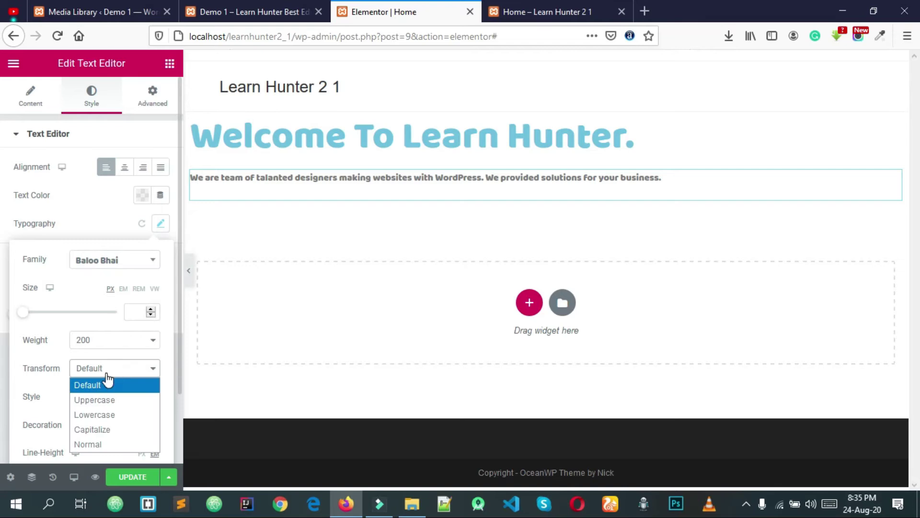
{"action": "left_click", "coordinate": [104, 345]}
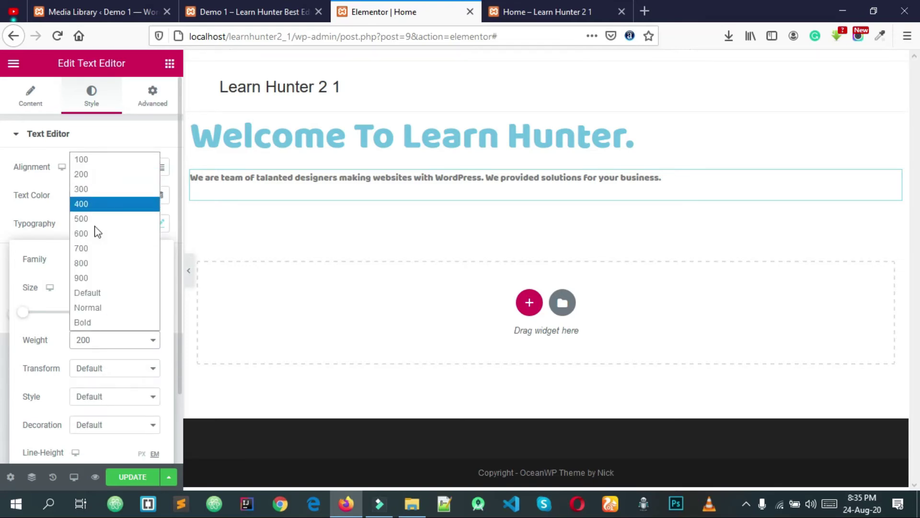
{"action": "left_click", "coordinate": [28, 202]}
{"action": "left_click", "coordinate": [28, 202]}
{"action": "left_click", "coordinate": [159, 225]}
{"action": "left_click", "coordinate": [160, 225]}
{"action": "left_click", "coordinate": [159, 225]}
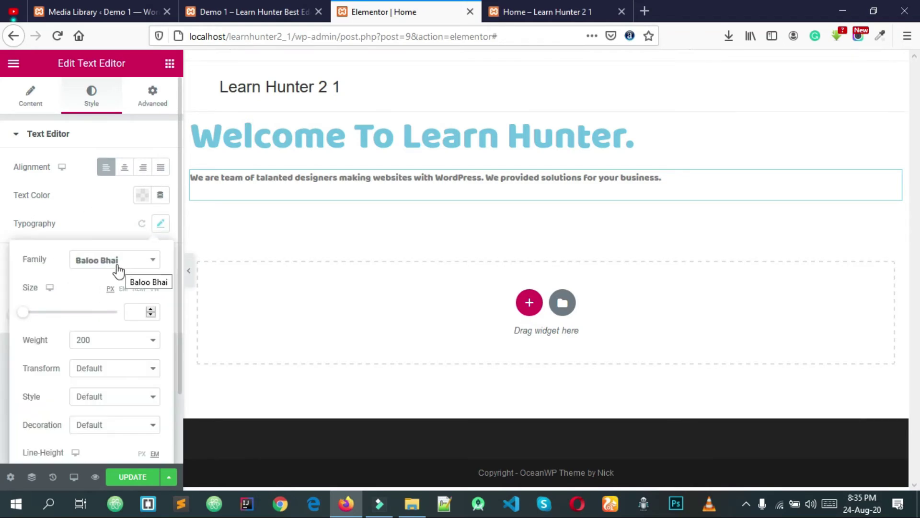
Try the Bold and Normal font weights on the tagline text and set the weight to 400.
{"action": "left_click", "coordinate": [103, 347]}
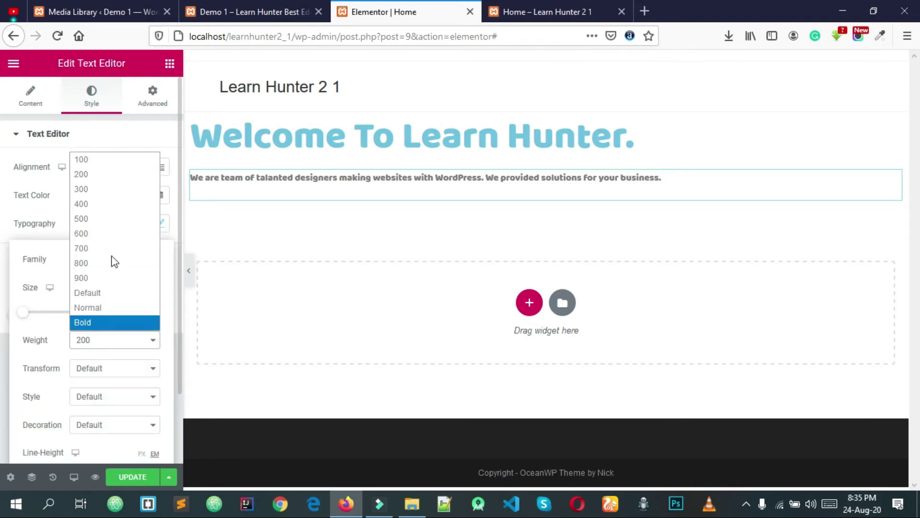
{"action": "left_click", "coordinate": [102, 322]}
{"action": "left_click", "coordinate": [115, 345]}
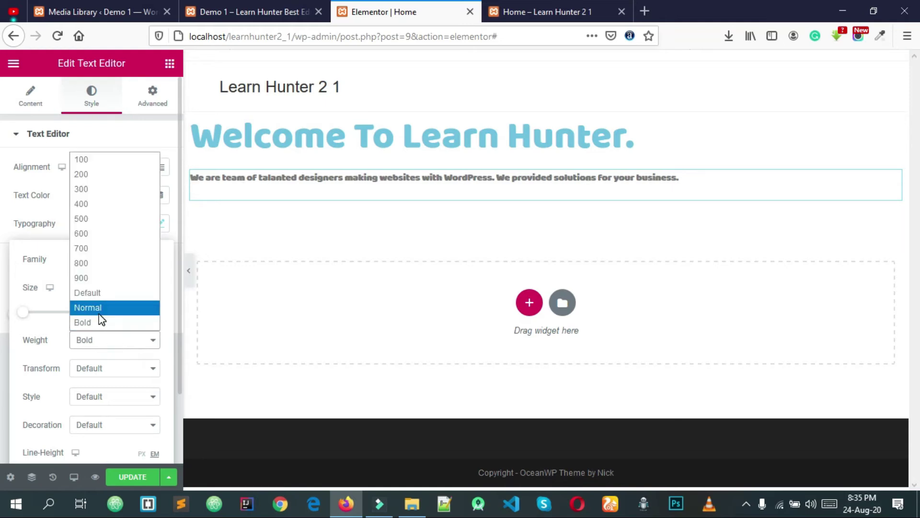
{"action": "left_click", "coordinate": [106, 317]}
{"action": "left_click", "coordinate": [111, 342]}
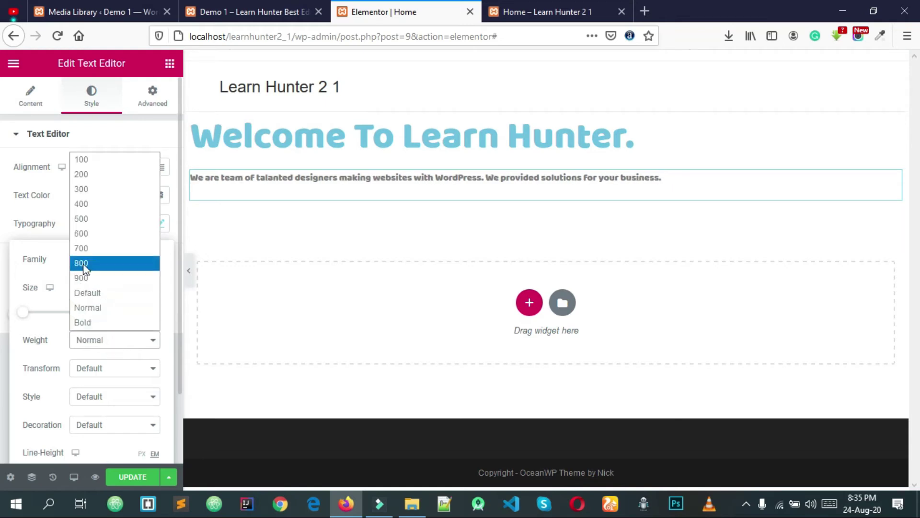
{"action": "left_click", "coordinate": [96, 206]}
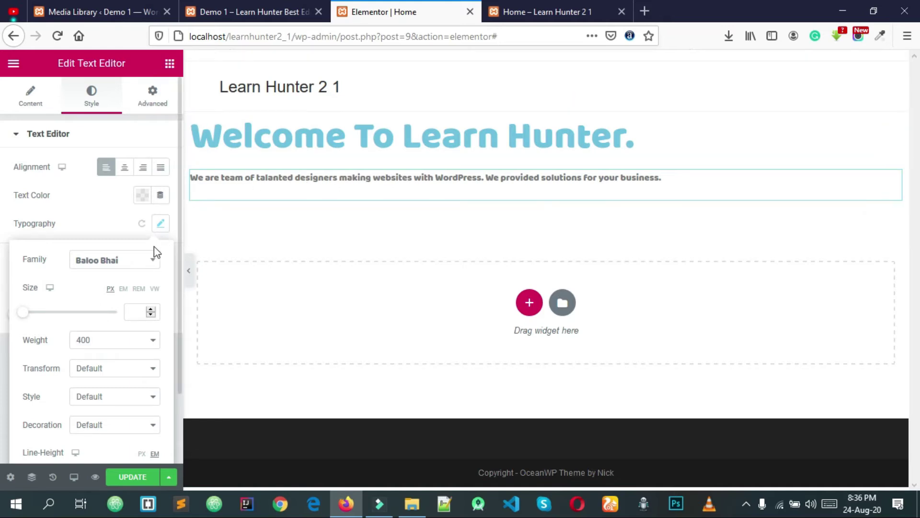
Change the tagline text's font family to Baloo.
{"action": "left_click", "coordinate": [120, 260]}
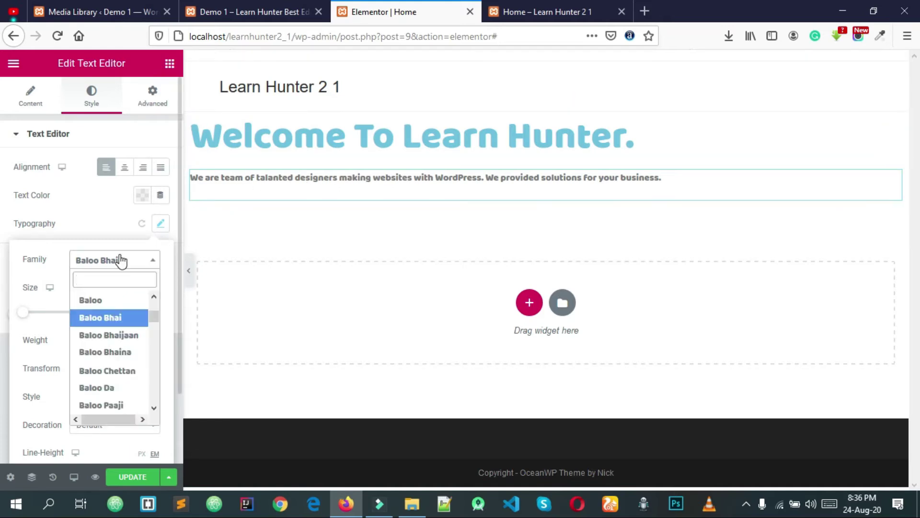
{"action": "left_click", "coordinate": [101, 300]}
{"action": "left_click", "coordinate": [85, 260]}
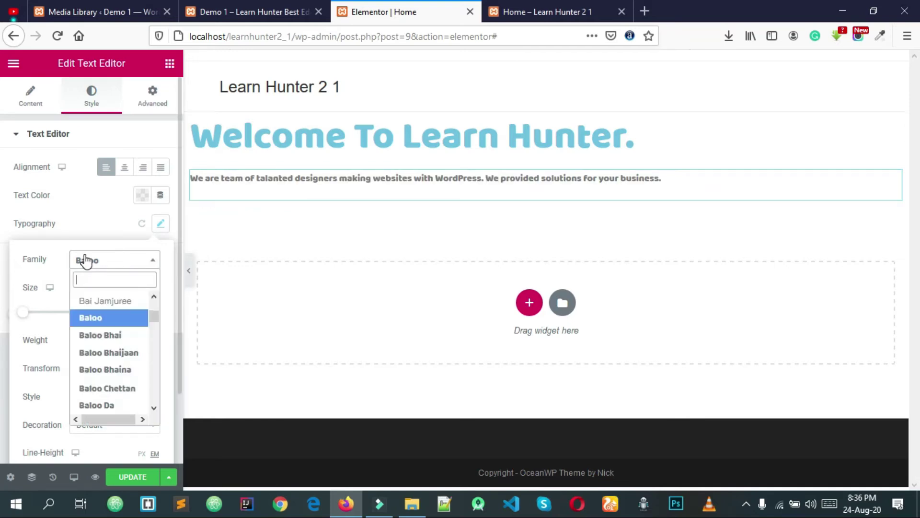
{"action": "left_click", "coordinate": [85, 260]}
{"action": "left_click", "coordinate": [85, 261]}
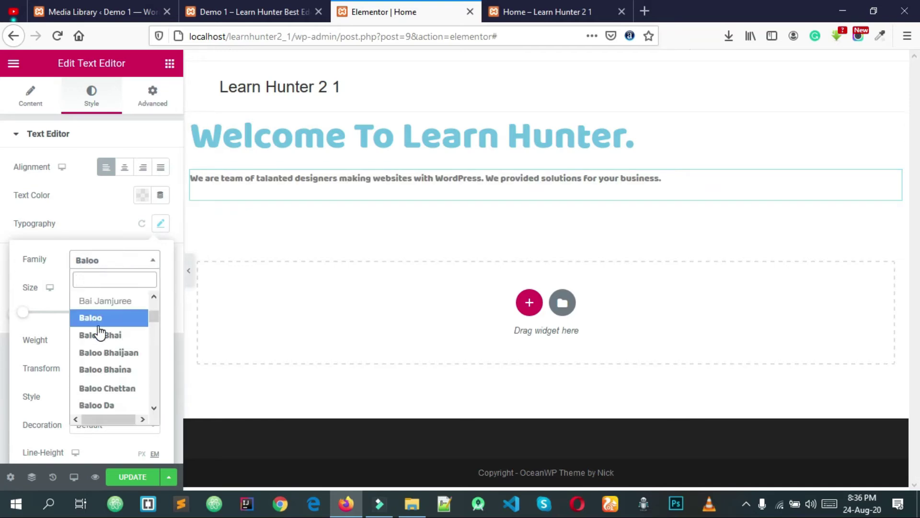
{"action": "left_click", "coordinate": [67, 336]}
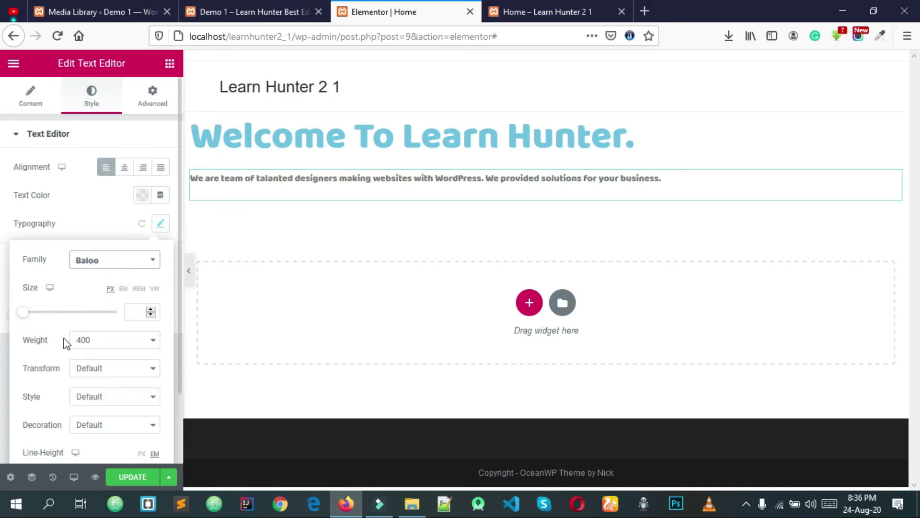
Set the tagline text's font size to 16 px and compare it with the tagline on the Demo 1 page.
{"action": "left_click", "coordinate": [126, 312]}
{"action": "type", "text": "16"}
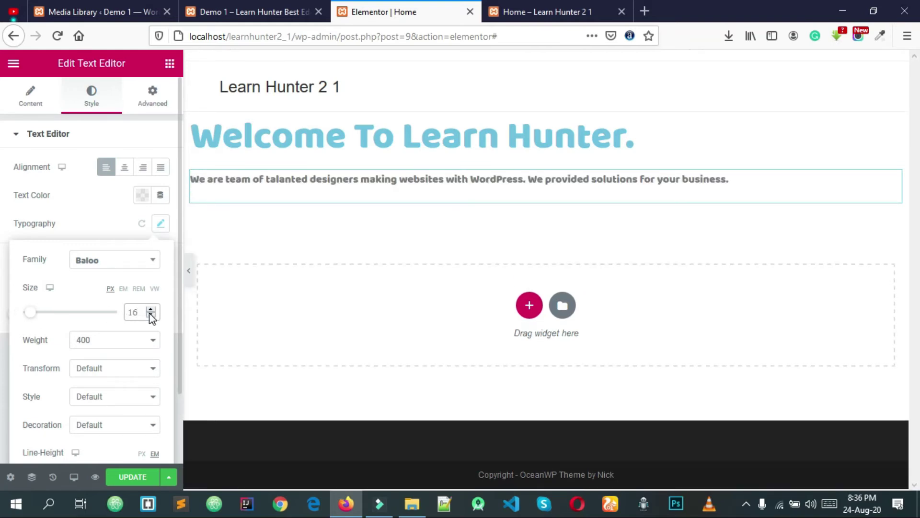
{"action": "left_click", "coordinate": [236, 10]}
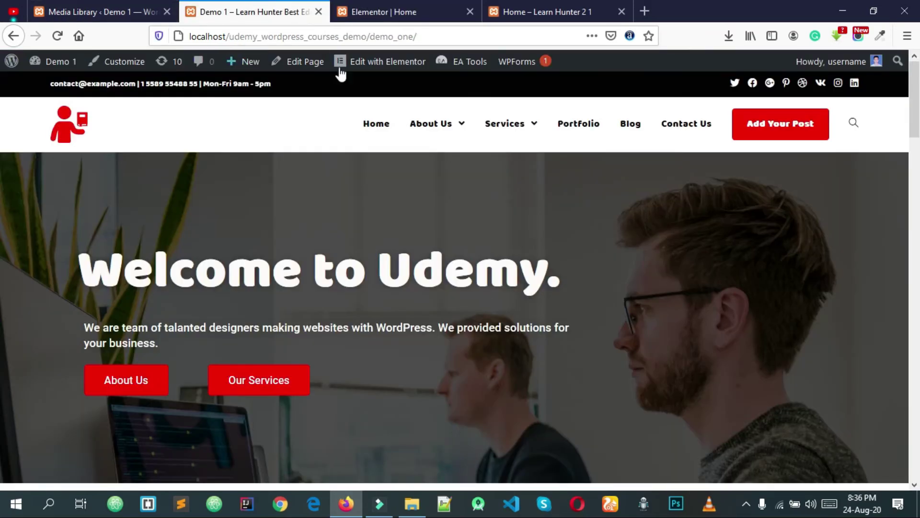
{"action": "left_click", "coordinate": [341, 12]}
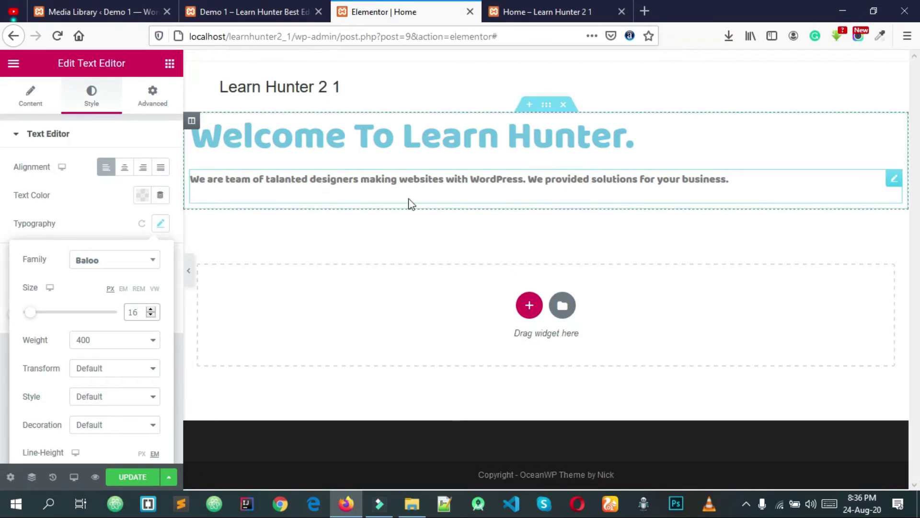
{"action": "double_click", "coordinate": [142, 314]}
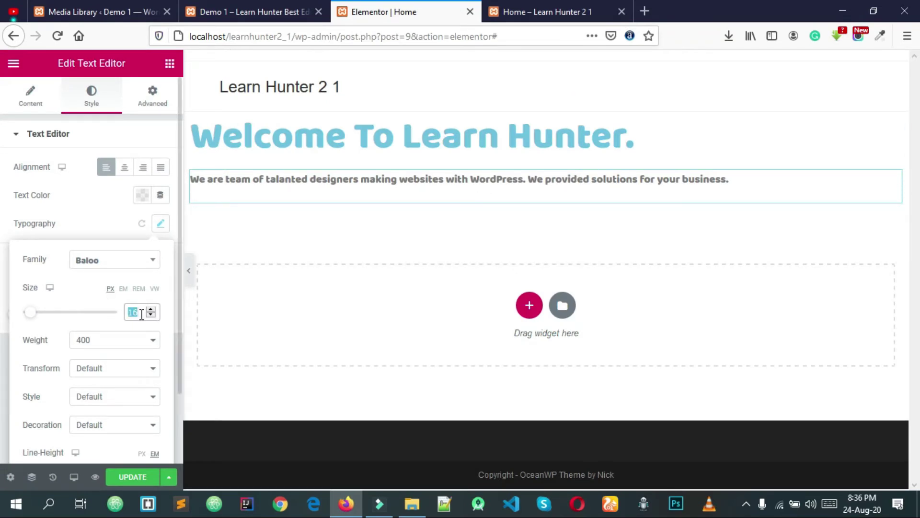
Check the Demo 1 page again, review the tagline text's transform and font family options, and close its typography settings.
{"action": "left_click", "coordinate": [101, 369]}
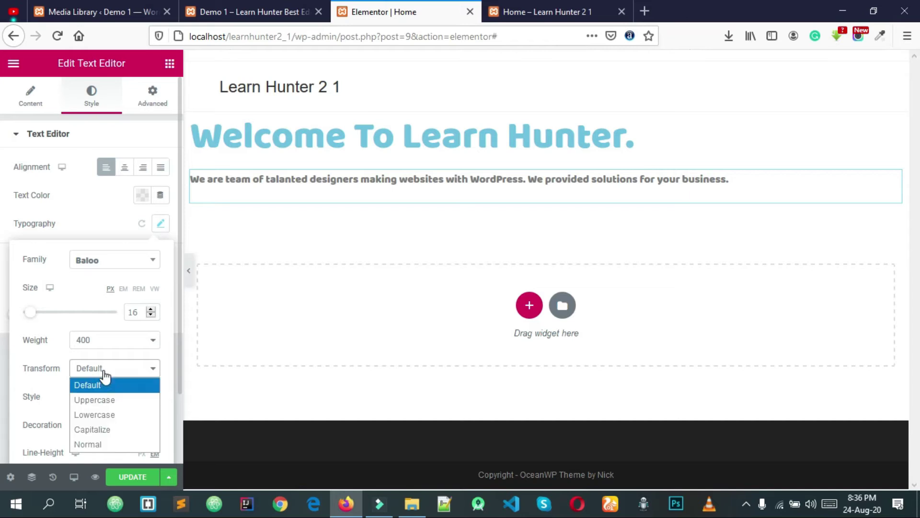
{"action": "left_click", "coordinate": [122, 5]}
{"action": "left_click", "coordinate": [249, 12]}
{"action": "left_click", "coordinate": [441, 11]}
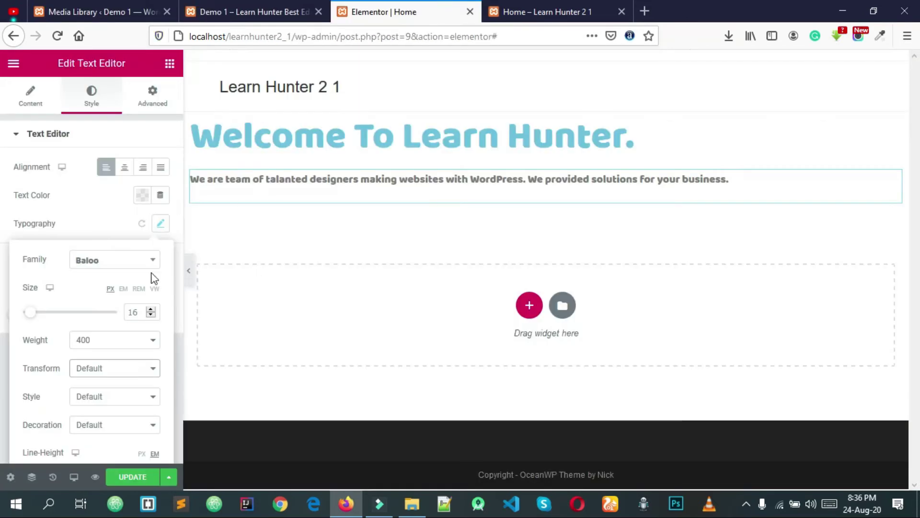
{"action": "left_click", "coordinate": [112, 262]}
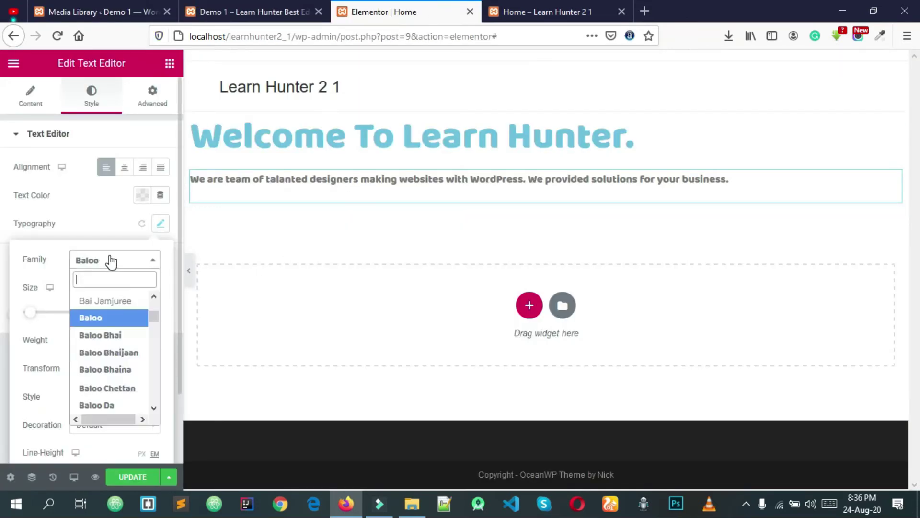
{"action": "left_click", "coordinate": [110, 260]}
{"action": "left_click", "coordinate": [110, 228]}
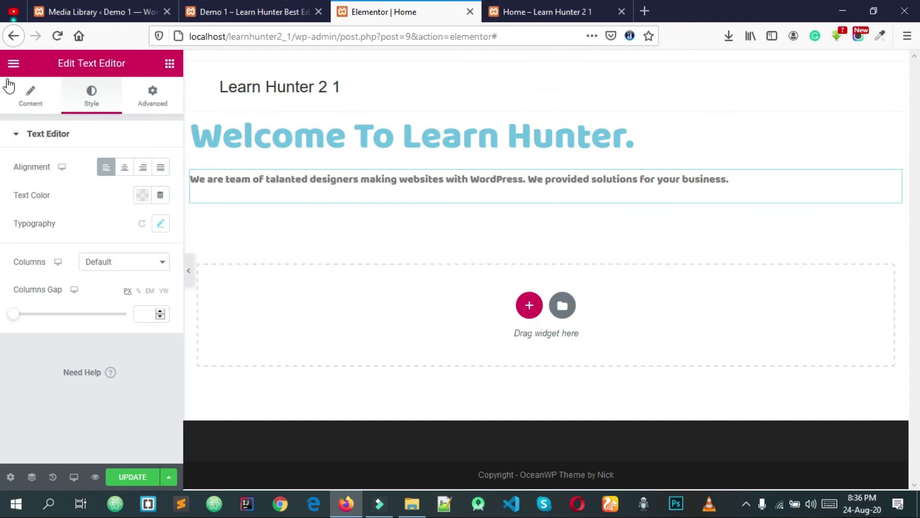
Copy the whole tagline out of the text editor widget, clear it and delete the widget from the page.
{"action": "left_click", "coordinate": [30, 96]}
{"action": "left_click_drag", "start_coordinate": [99, 312], "coordinate": [10, 222]}
{"action": "key", "text": "ctrl+c"}
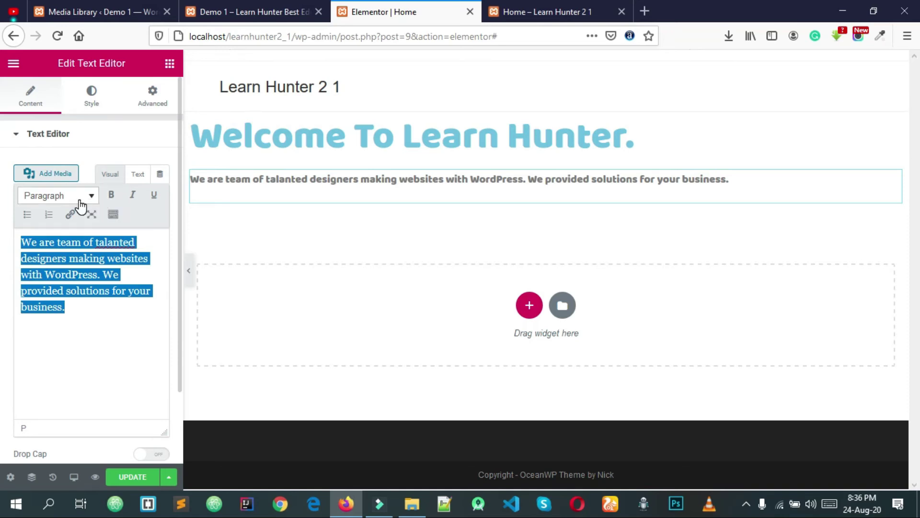
{"action": "key", "text": "BackSpace"}
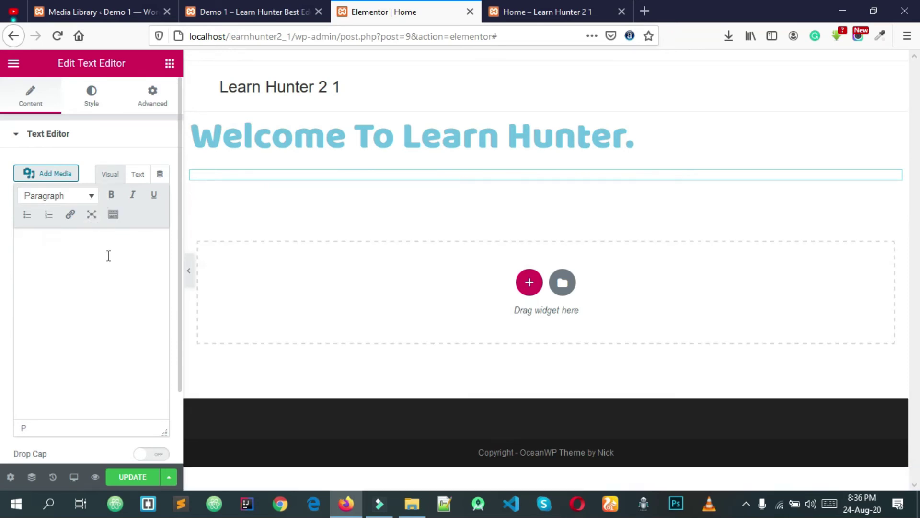
{"action": "right_click", "coordinate": [898, 178]}
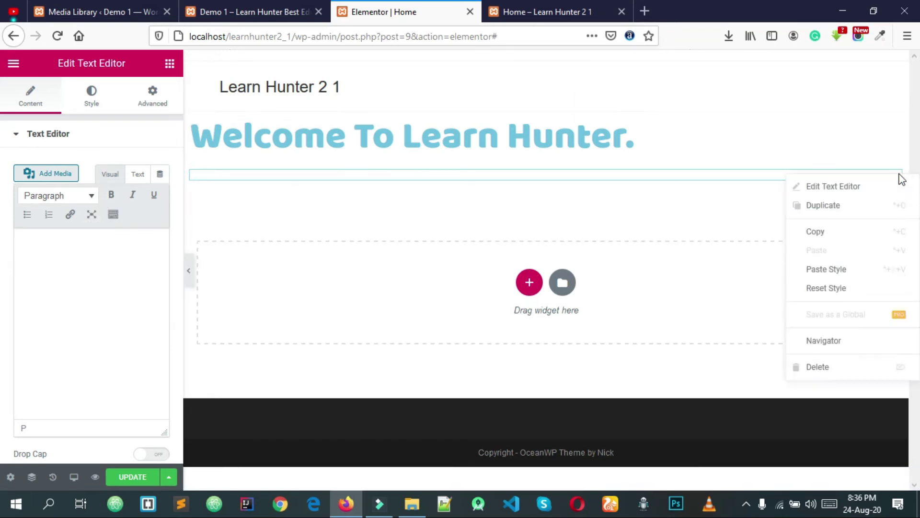
{"action": "key", "text": "Delete"}
Add a Heading widget below the welcome heading, replace its title with the copied tagline and align it left.
{"action": "left_click_drag", "start_coordinate": [134, 182], "coordinate": [292, 148]}
{"action": "left_click", "coordinate": [91, 187]}
{"action": "key", "text": "ctrl+a"}
{"action": "key", "text": "ctrl+v"}
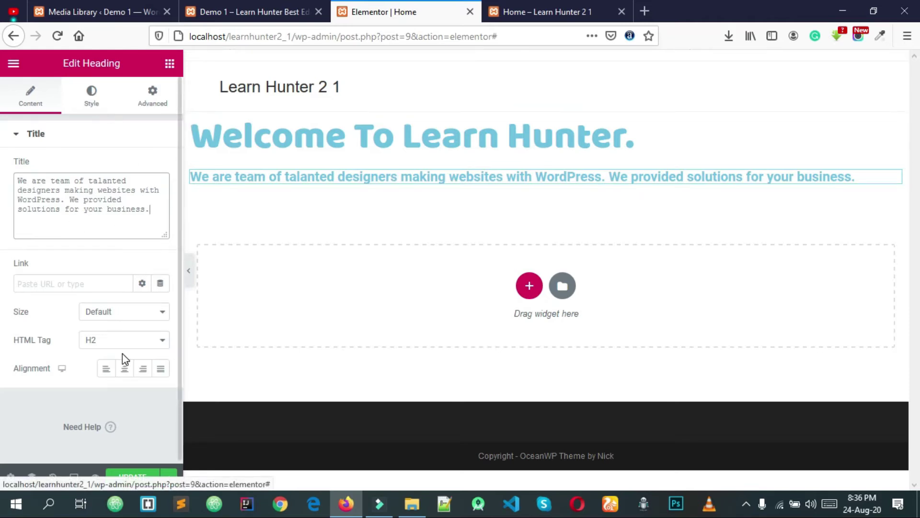
{"action": "left_click", "coordinate": [106, 368]}
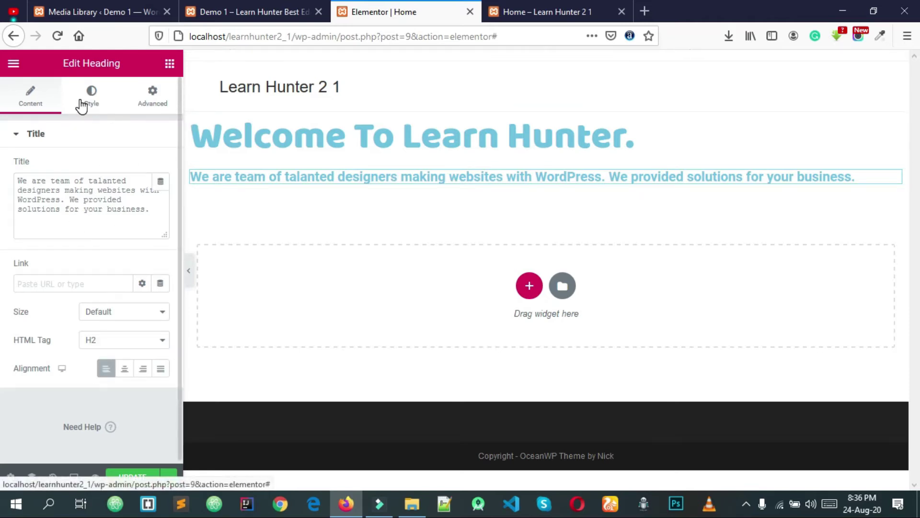
Open the typography settings of the new tagline heading.
{"action": "left_click", "coordinate": [90, 100]}
{"action": "left_click", "coordinate": [158, 195]}
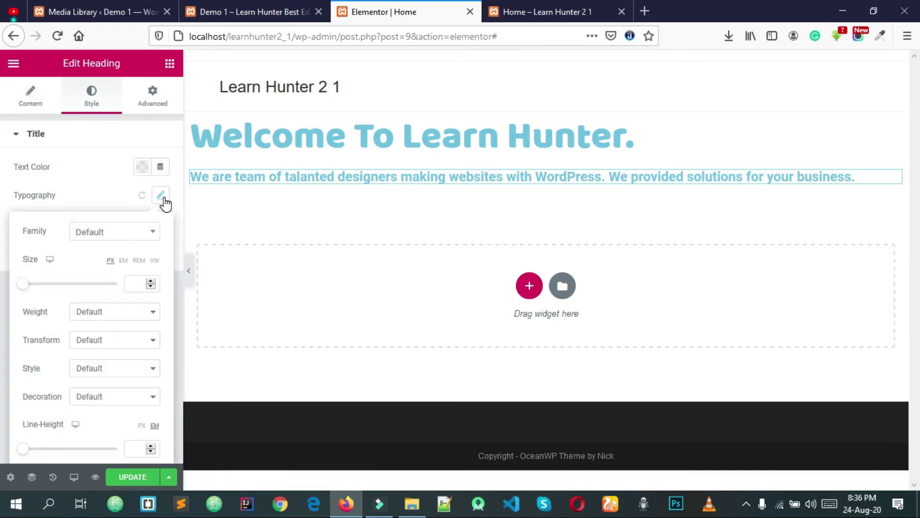
Try the Baloo Bhai font family on the tagline heading below the welcome title.
{"action": "left_click", "coordinate": [126, 234]}
{"action": "type", "text": "ba"}
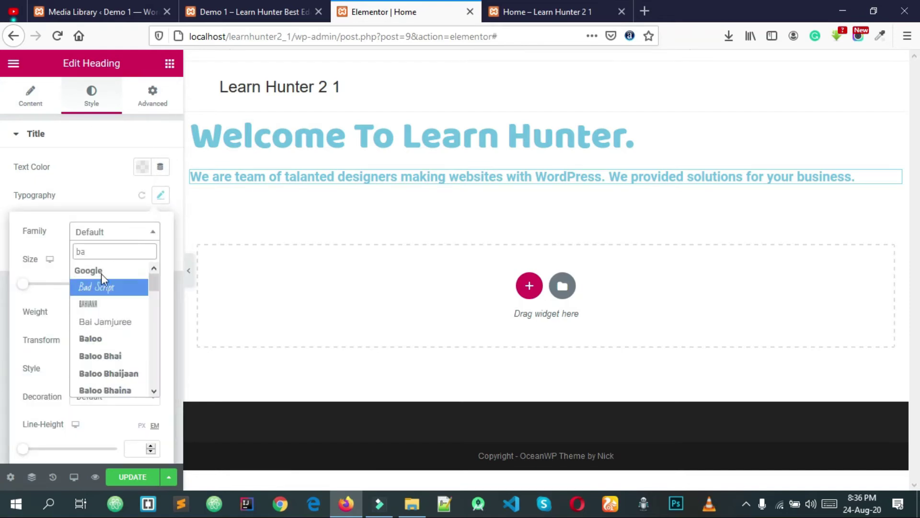
{"action": "left_click", "coordinate": [110, 338]}
{"action": "left_click", "coordinate": [106, 242]}
{"action": "left_click", "coordinate": [107, 322]}
Try font weights 400 and 300 on the tagline heading, then return to 400.
{"action": "left_click", "coordinate": [108, 314]}
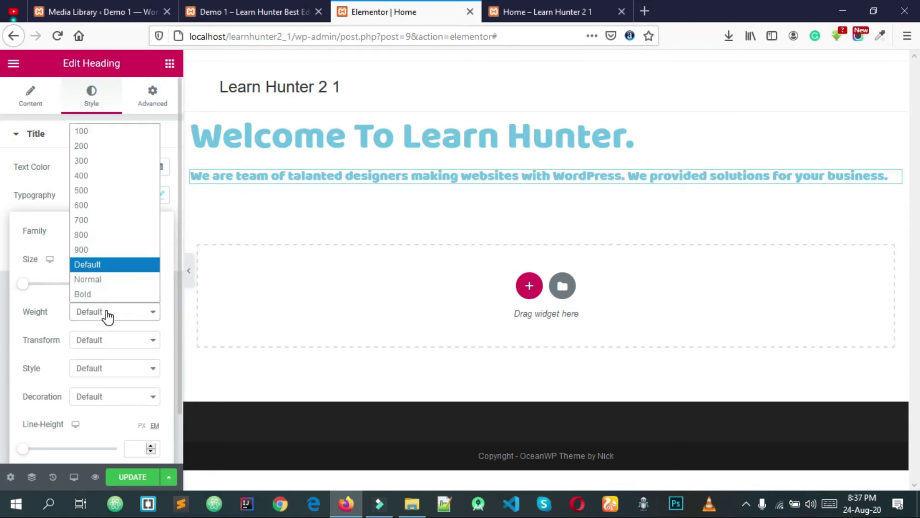
{"action": "left_click", "coordinate": [103, 175]}
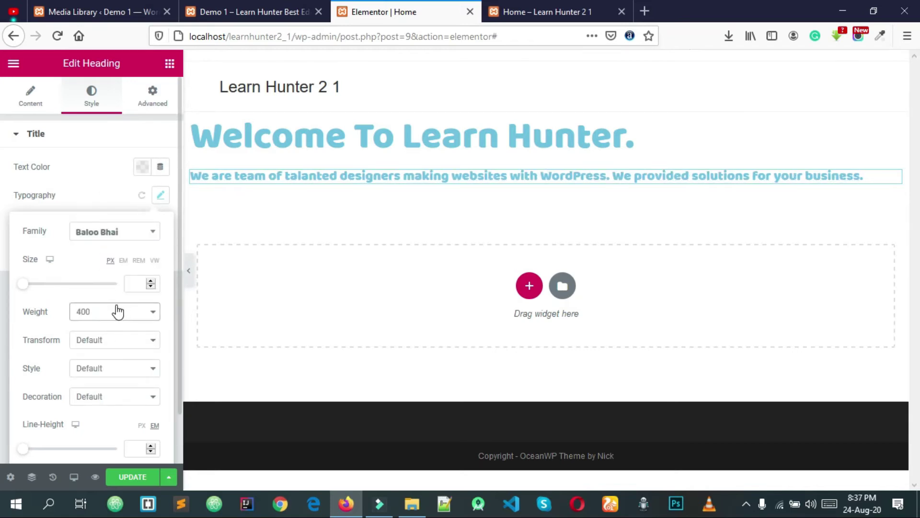
{"action": "left_click", "coordinate": [118, 312]}
{"action": "left_click", "coordinate": [98, 162]}
{"action": "left_click", "coordinate": [99, 312]}
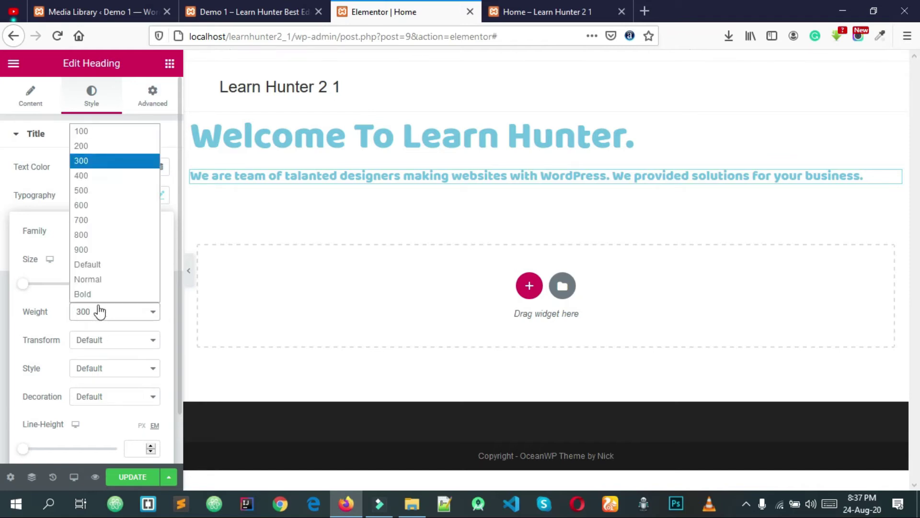
{"action": "left_click", "coordinate": [103, 176]}
Check the tagline's look on the demo page and set the tagline heading's font family to Arial.
{"action": "left_click", "coordinate": [250, 12]}
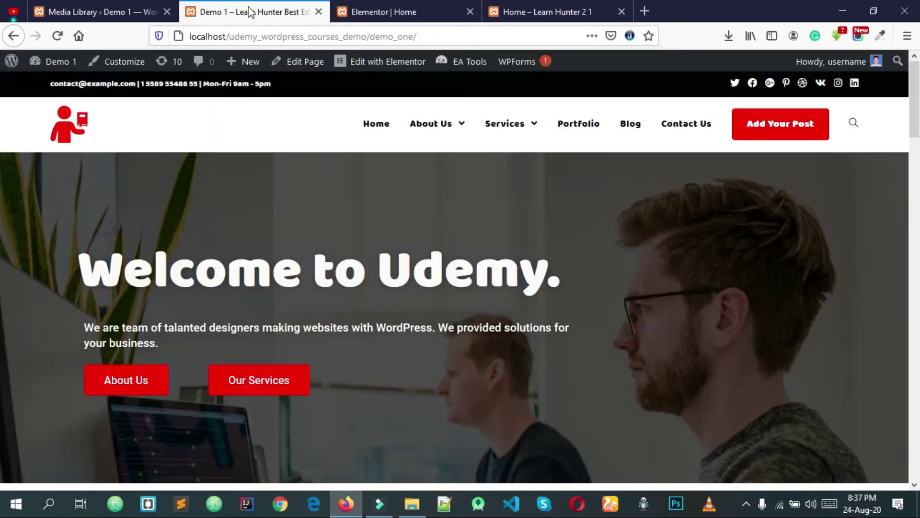
{"action": "left_click", "coordinate": [372, 6]}
{"action": "left_click", "coordinate": [91, 233]}
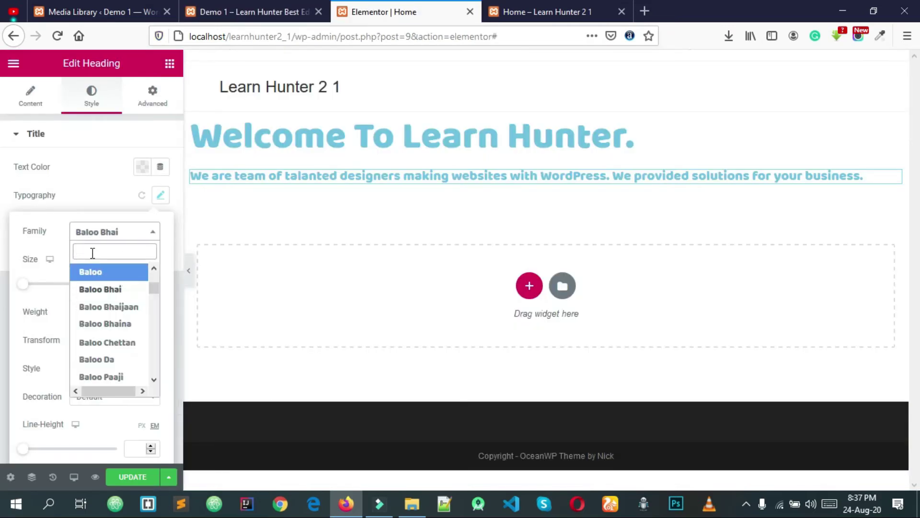
{"action": "type", "text": "ari"}
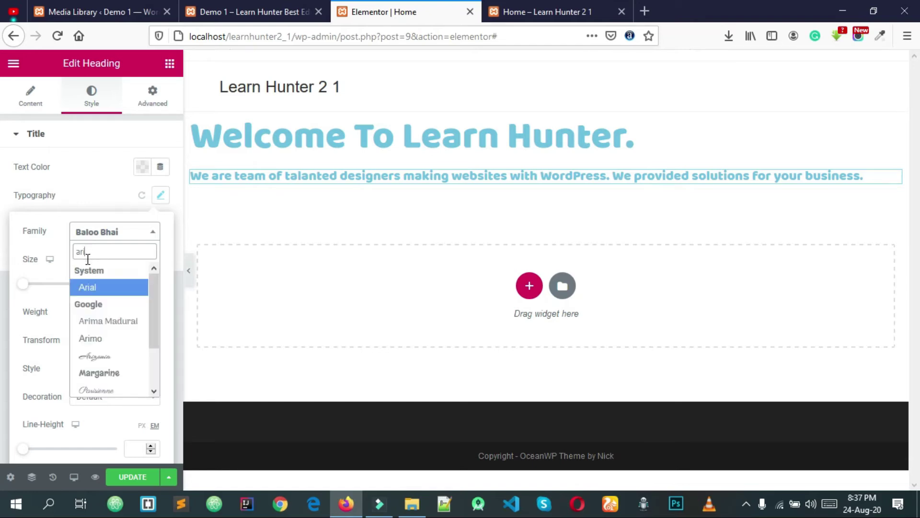
{"action": "left_click", "coordinate": [87, 290]}
Compare with the demo page again and set the tagline heading's font weight to 500 and size to 16 px.
{"action": "left_click", "coordinate": [221, 18]}
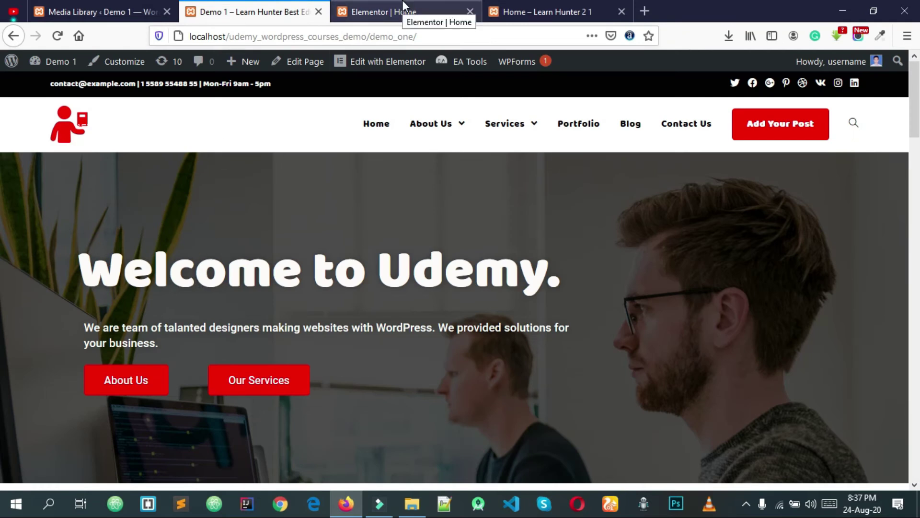
{"action": "left_click", "coordinate": [408, 14]}
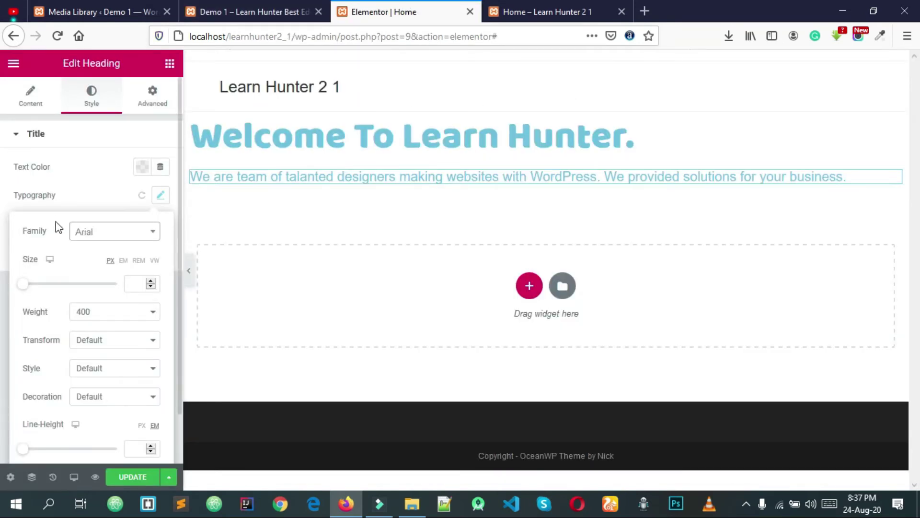
{"action": "left_click", "coordinate": [91, 312]}
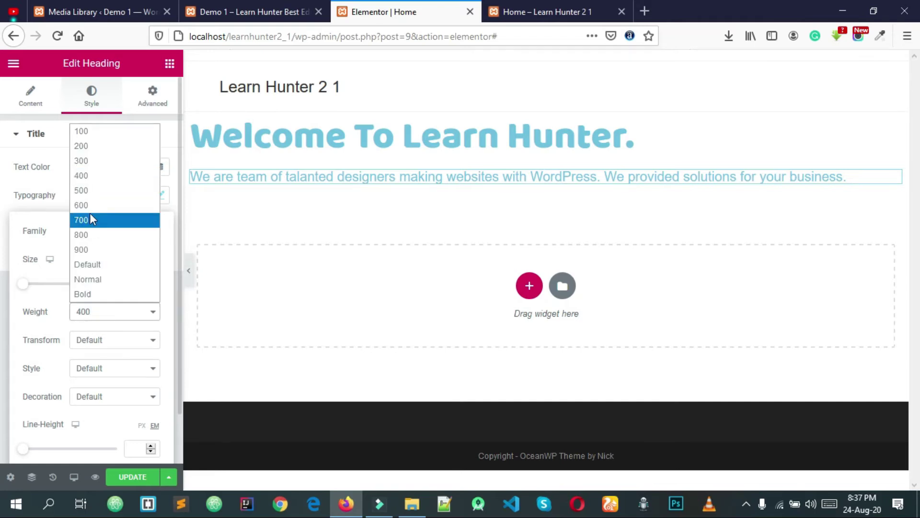
{"action": "left_click", "coordinate": [94, 190]}
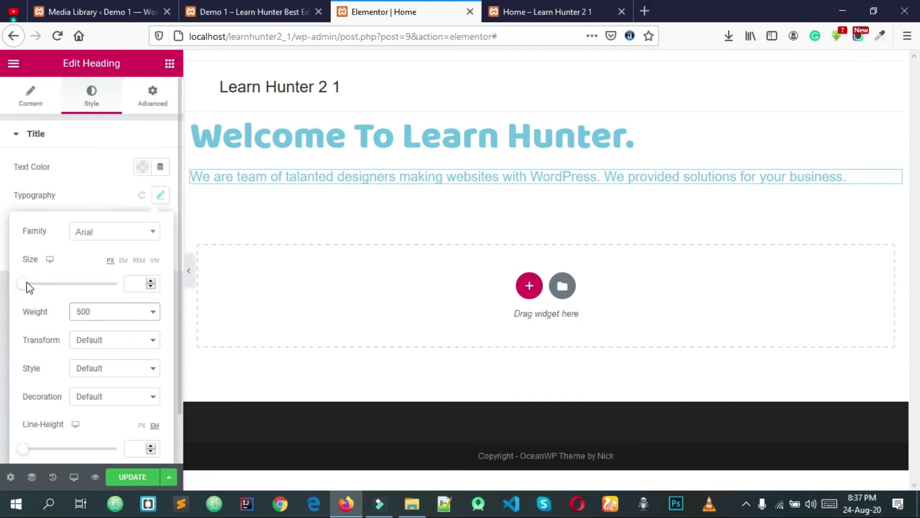
{"action": "left_click", "coordinate": [150, 280]}
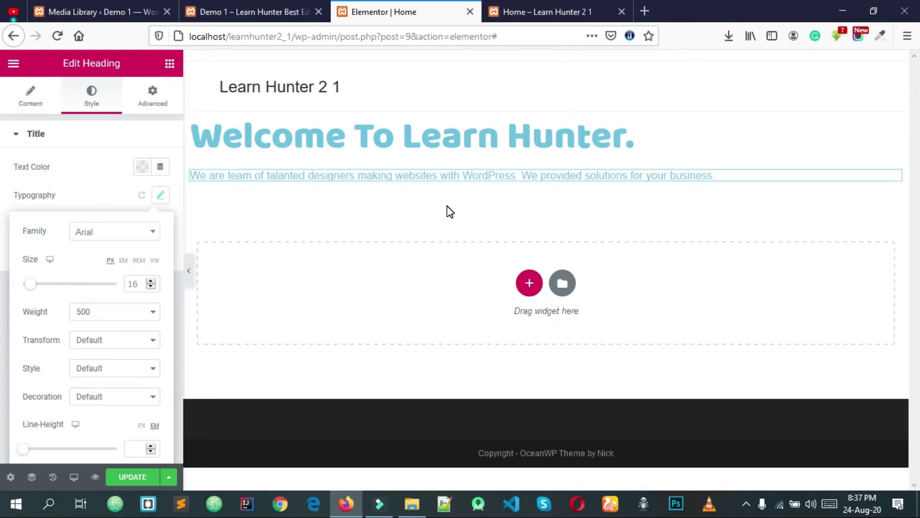
{"action": "left_click", "coordinate": [111, 341]}
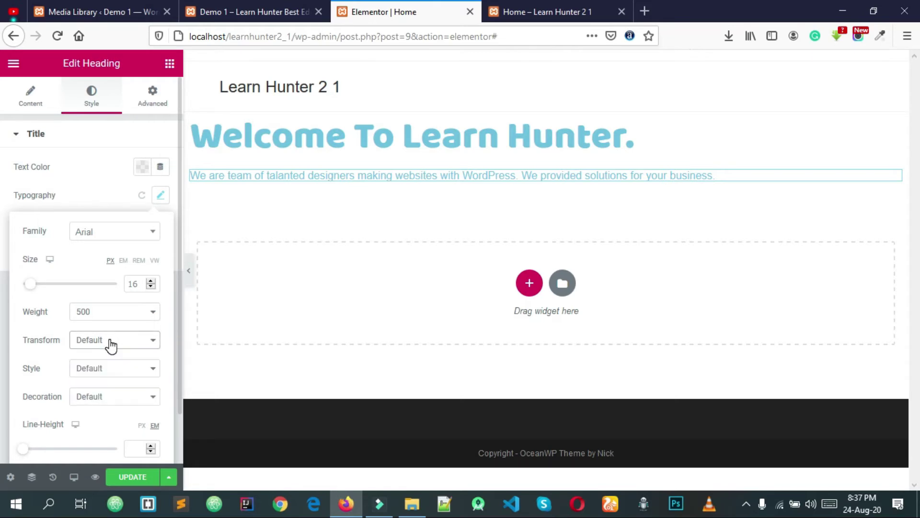
{"action": "scroll", "coordinate": [98, 379], "scroll_direction": "down", "scroll_amount": 2}
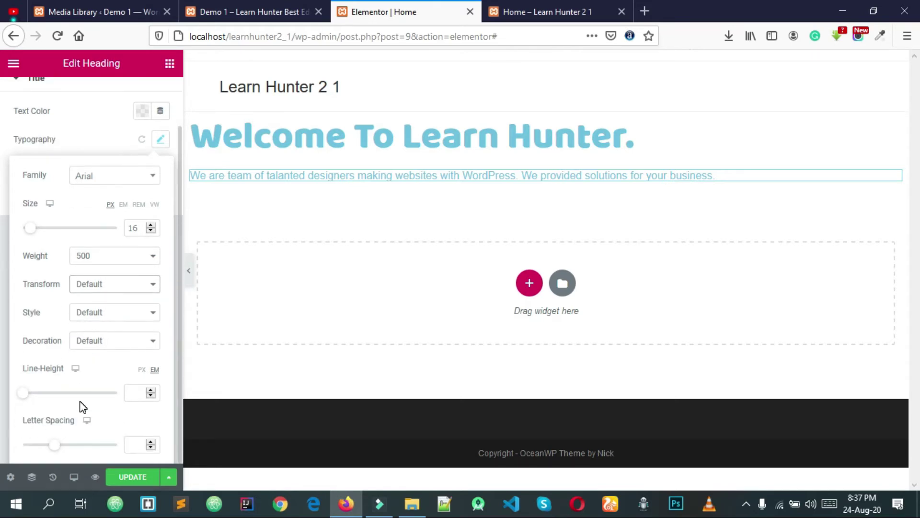
{"action": "scroll", "coordinate": [83, 408], "scroll_direction": "up", "scroll_amount": 2}
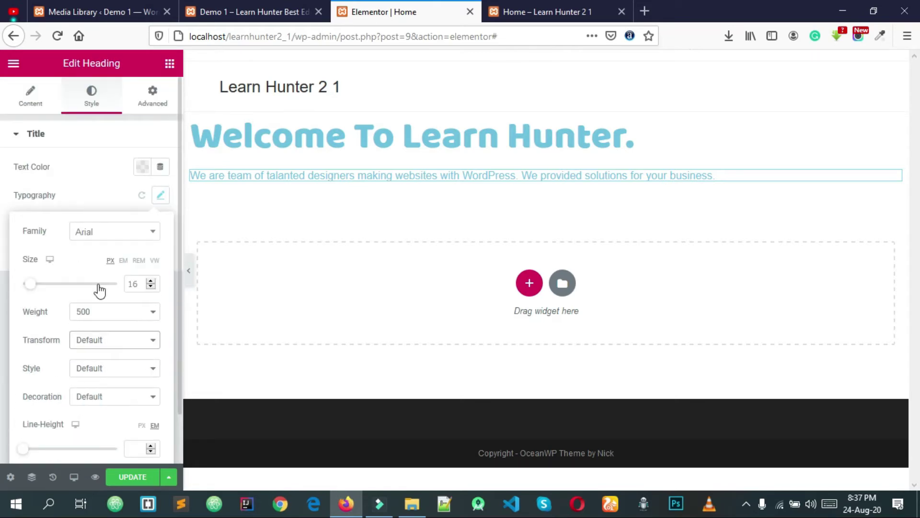
{"action": "left_click", "coordinate": [115, 201]}
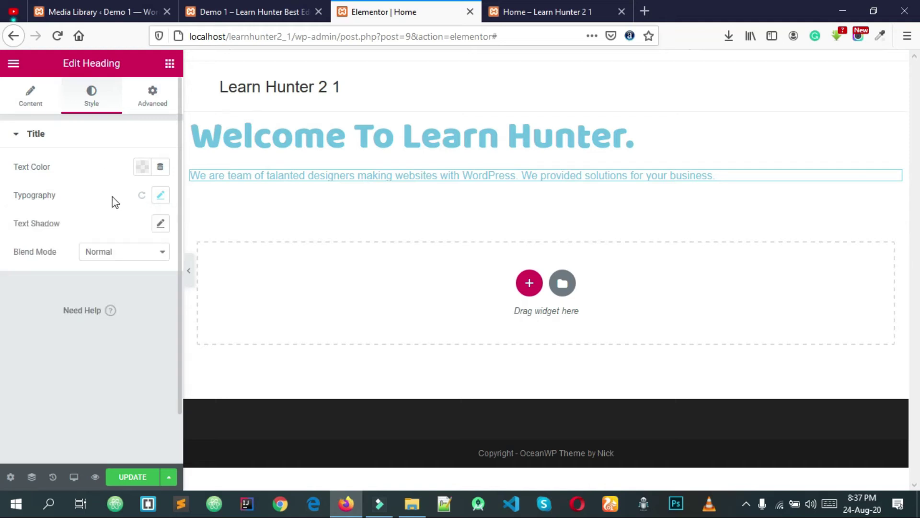
Try the text shadow colour rgba(62, 53, 204, 0.87) on the tagline heading and clear it.
{"action": "left_click", "coordinate": [161, 224]}
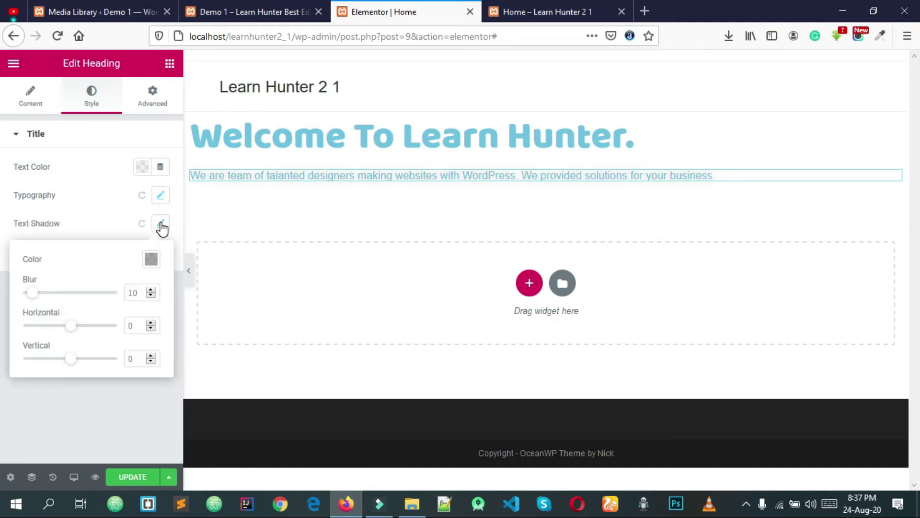
{"action": "left_click", "coordinate": [151, 258]}
{"action": "left_click", "coordinate": [280, 268]}
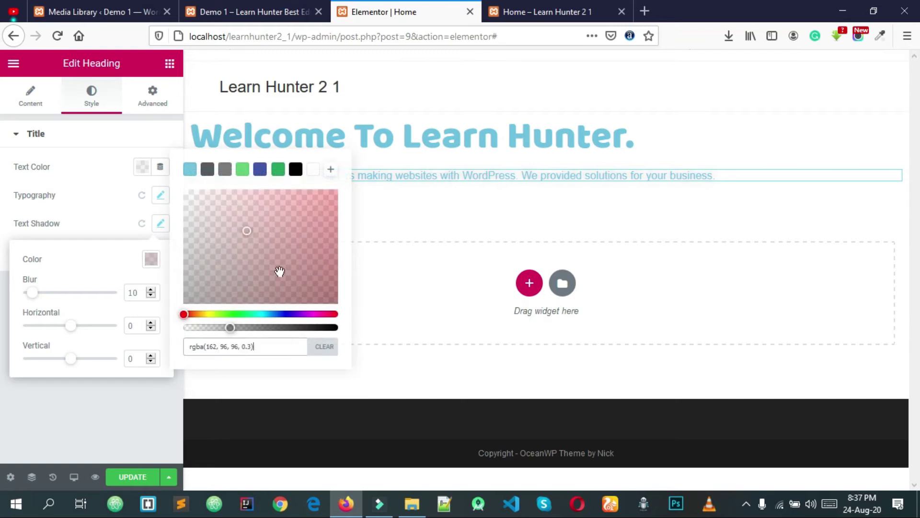
{"action": "left_click", "coordinate": [298, 212]}
{"action": "left_click_drag", "start_coordinate": [232, 327], "coordinate": [287, 313]}
{"action": "left_click", "coordinate": [315, 328]}
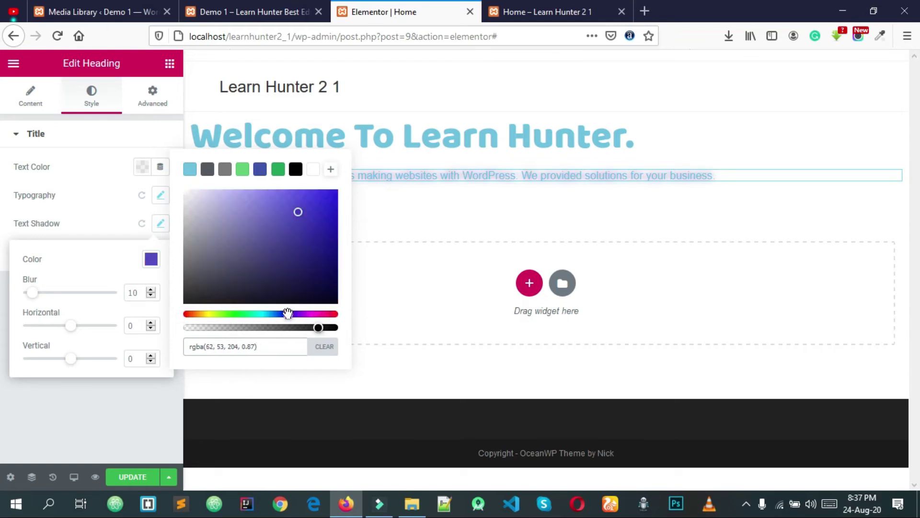
{"action": "left_click", "coordinate": [320, 355]}
{"action": "left_click", "coordinate": [16, 422]}
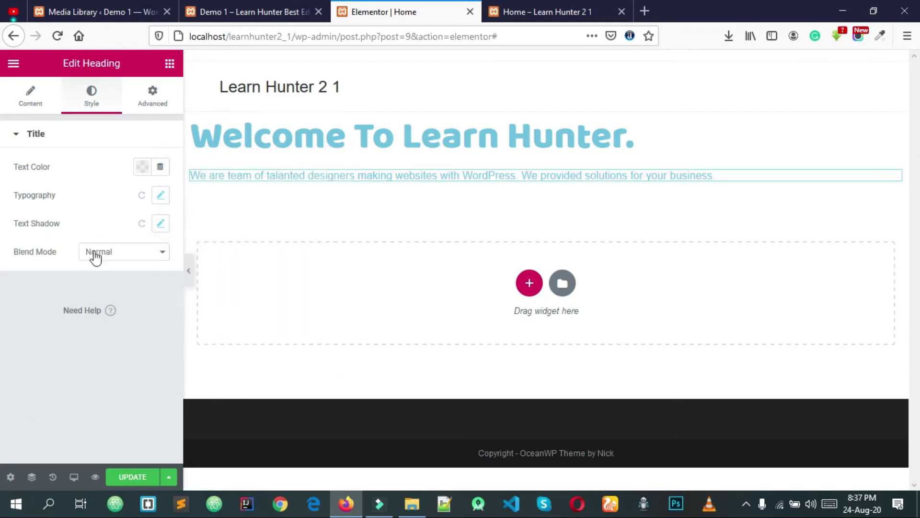
Check the two-button layout on the demo page and insert a two-column inner section beneath the tagline heading.
{"action": "left_click", "coordinate": [213, 6]}
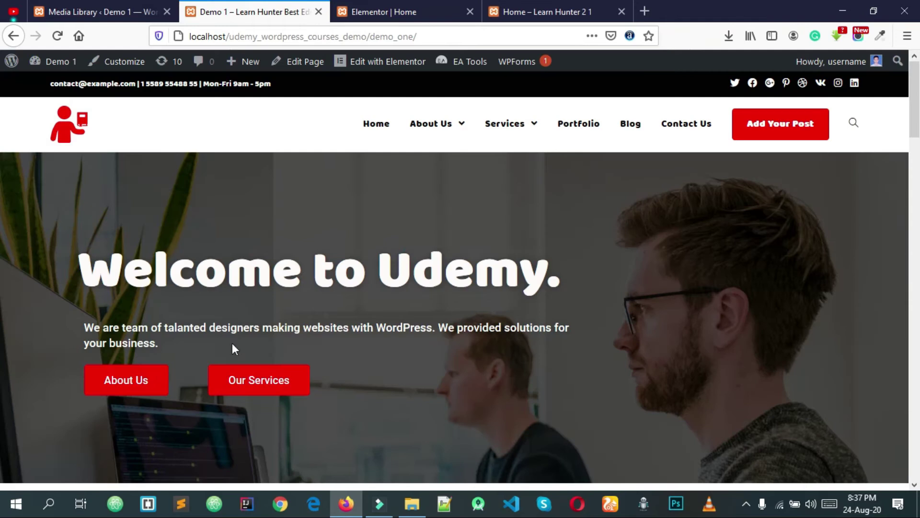
{"action": "scroll", "coordinate": [268, 313], "scroll_direction": "down", "scroll_amount": 2}
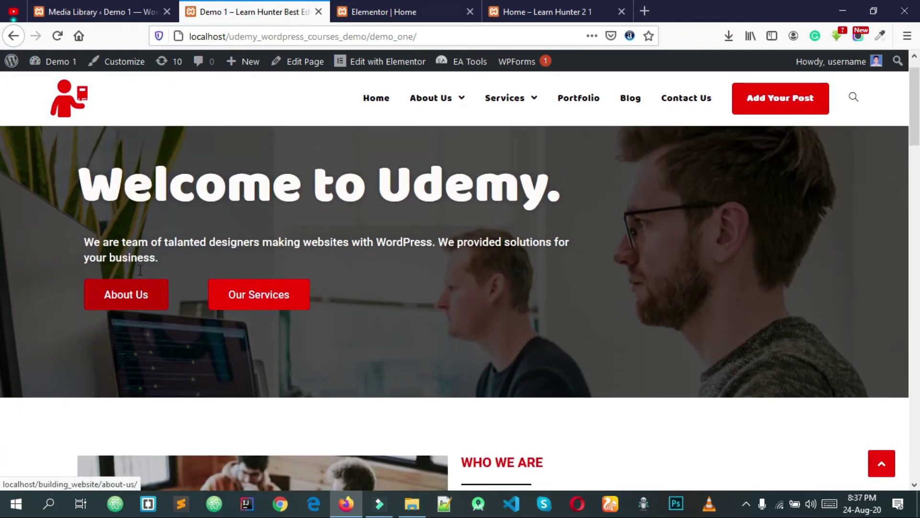
{"action": "scroll", "coordinate": [140, 270], "scroll_direction": "up", "scroll_amount": 2}
{"action": "left_click", "coordinate": [430, 7]}
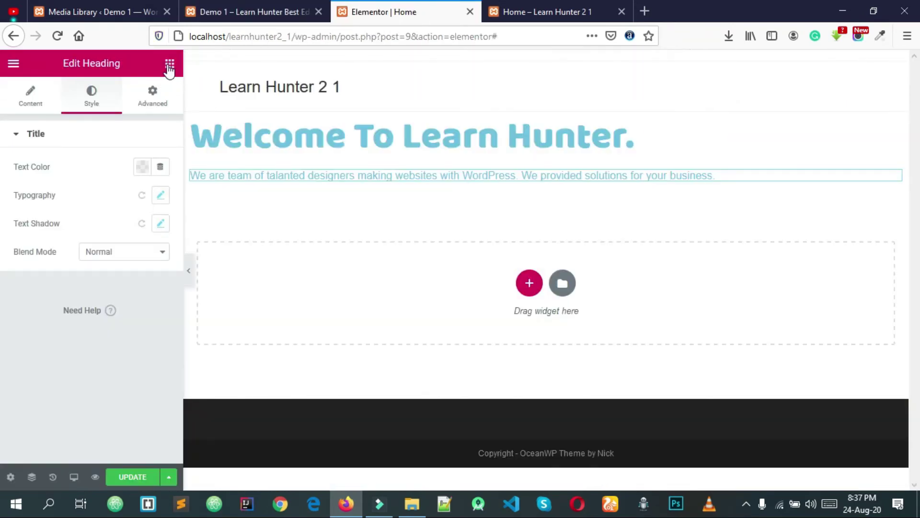
{"action": "left_click", "coordinate": [169, 67]}
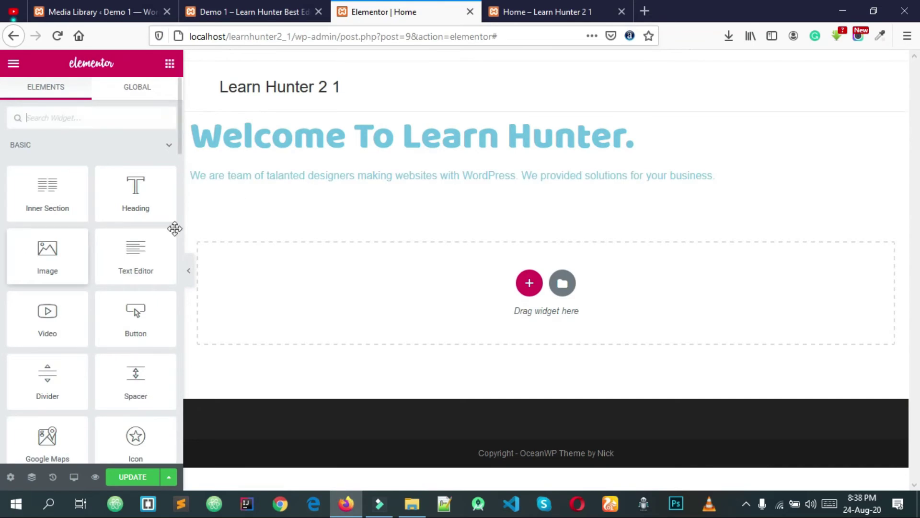
{"action": "left_click", "coordinate": [254, 12]}
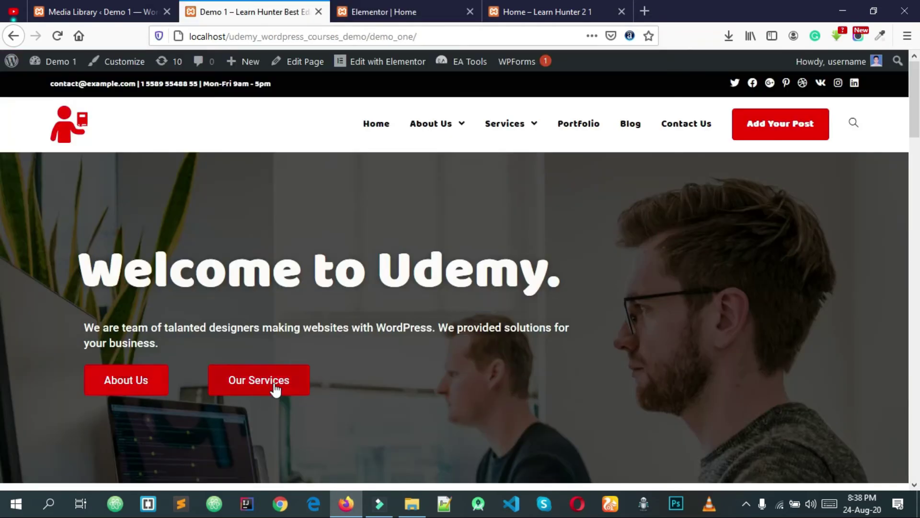
{"action": "scroll", "coordinate": [76, 303], "scroll_direction": "down", "scroll_amount": 3}
{"action": "scroll", "coordinate": [96, 303], "scroll_direction": "up", "scroll_amount": 3}
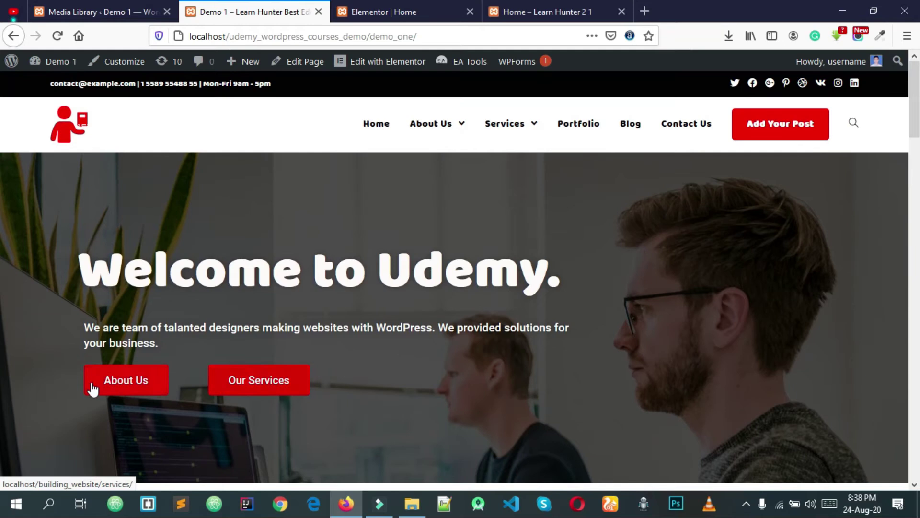
{"action": "left_click", "coordinate": [383, 12]}
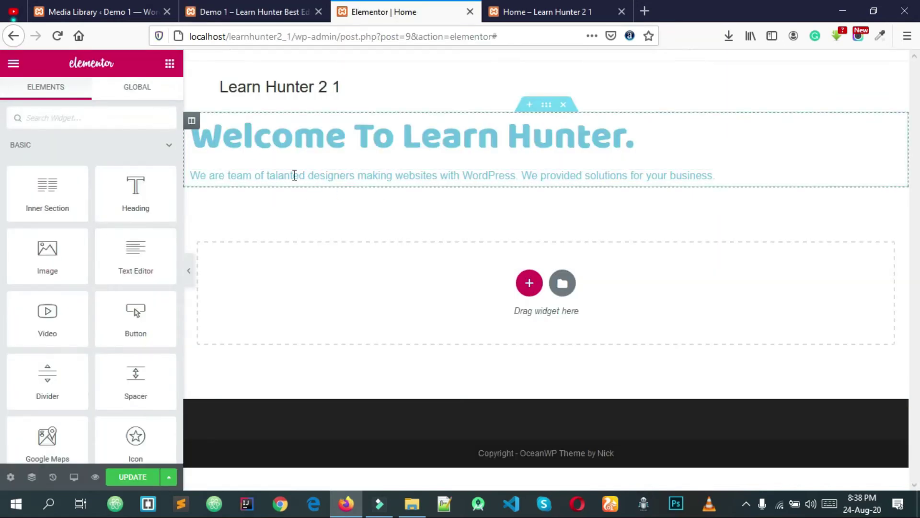
{"action": "left_click_drag", "start_coordinate": [67, 199], "coordinate": [330, 179]}
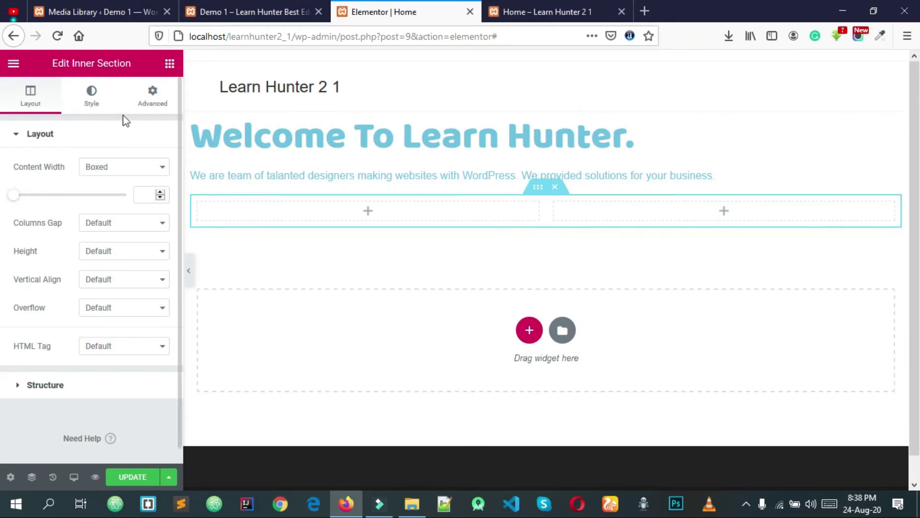
Place a Button widget in the inner section's first column and align it left.
{"action": "left_click", "coordinate": [170, 63]}
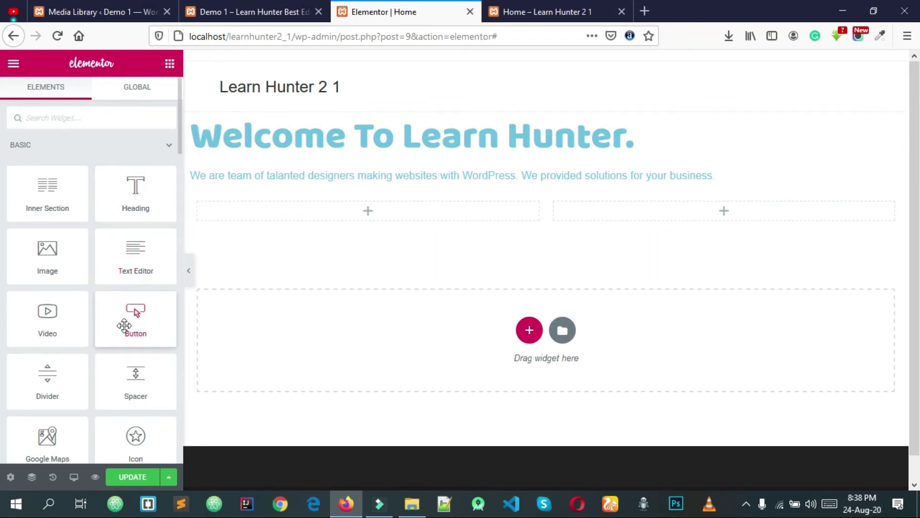
{"action": "left_click_drag", "start_coordinate": [139, 330], "coordinate": [346, 209]}
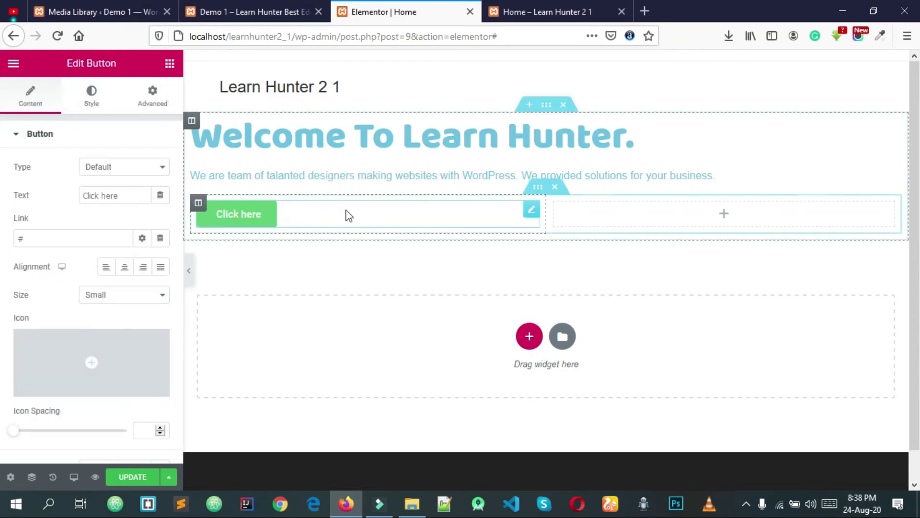
{"action": "left_click", "coordinate": [232, 8]}
{"action": "left_click", "coordinate": [354, 7]}
{"action": "left_click", "coordinate": [106, 267]}
Try the Success, Warning and Danger types on the button and return its type to Default.
{"action": "left_click", "coordinate": [93, 171]}
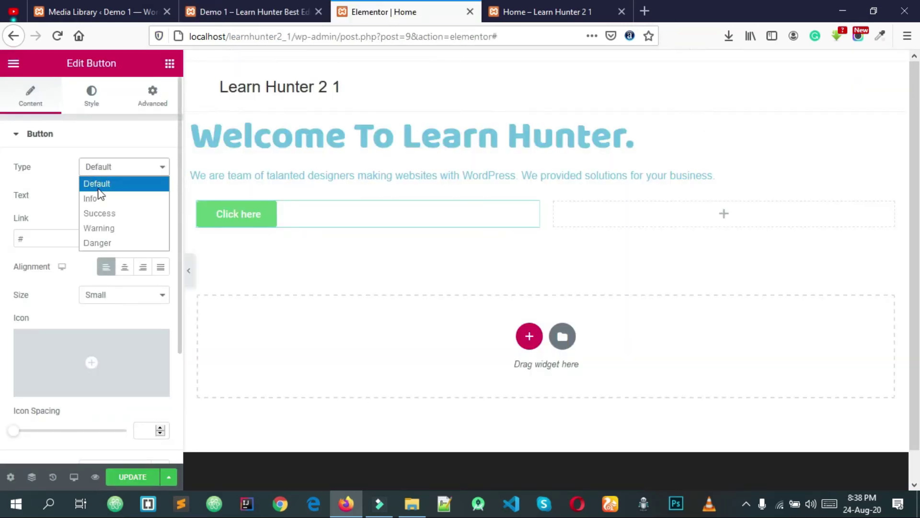
{"action": "left_click", "coordinate": [97, 193]}
{"action": "left_click", "coordinate": [113, 168]}
{"action": "left_click", "coordinate": [109, 213]}
{"action": "left_click", "coordinate": [111, 165]}
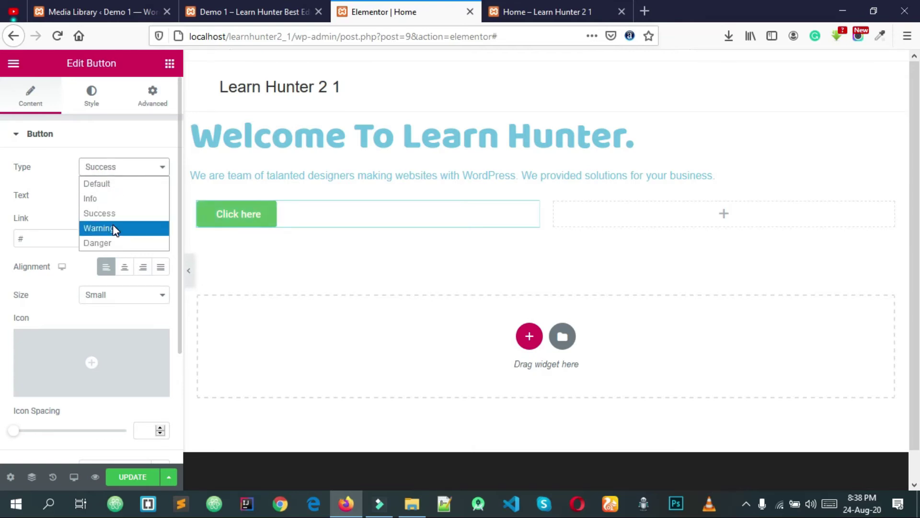
{"action": "left_click", "coordinate": [113, 227]}
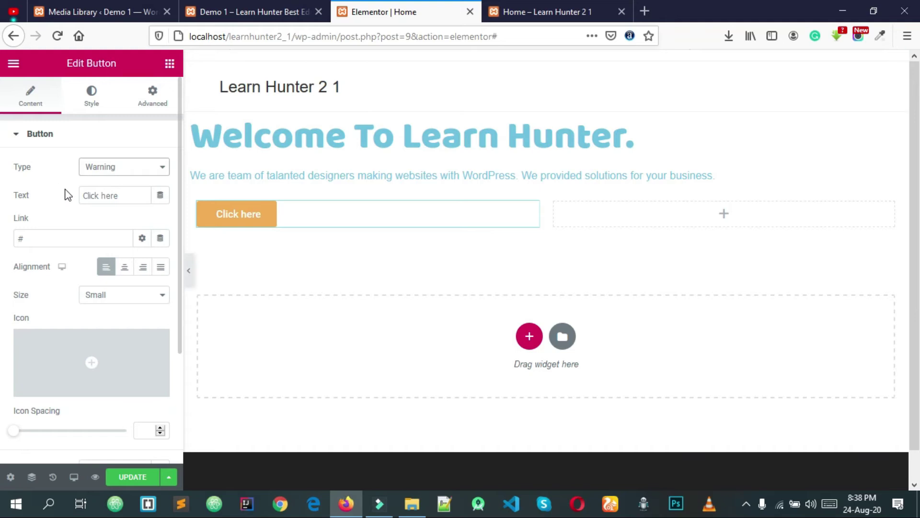
{"action": "left_click", "coordinate": [111, 171]}
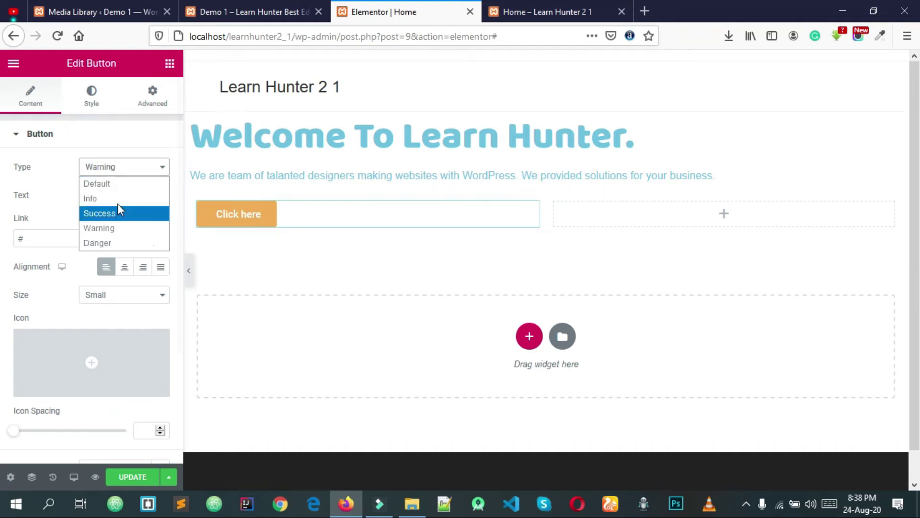
{"action": "left_click", "coordinate": [107, 244]}
{"action": "left_click", "coordinate": [115, 171]}
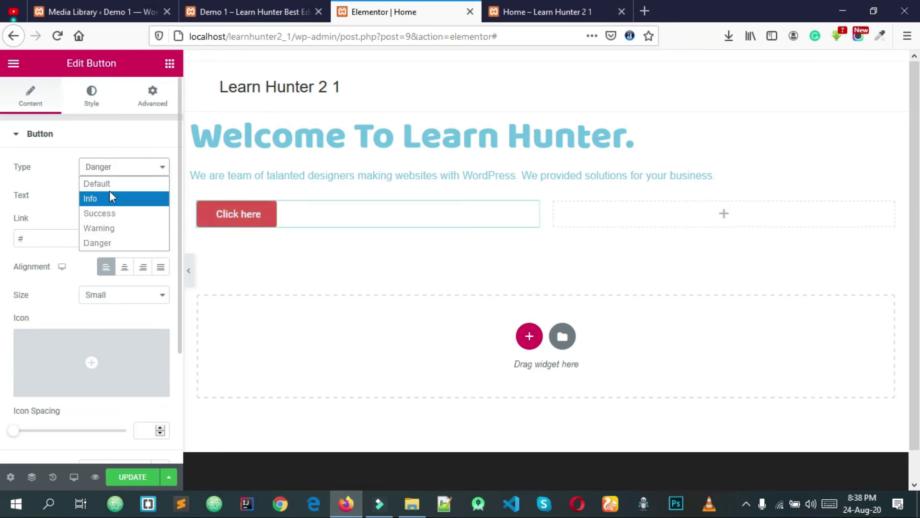
{"action": "left_click", "coordinate": [110, 186]}
Check the demo page's button wording and set the new button's text to "About Us".
{"action": "triple_click", "coordinate": [131, 197]}
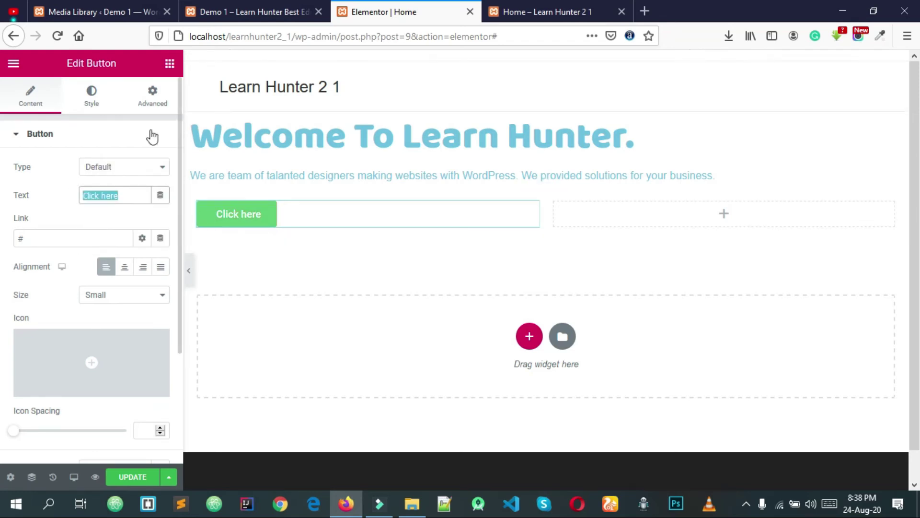
{"action": "left_click", "coordinate": [263, 7]}
{"action": "left_click", "coordinate": [364, 12]}
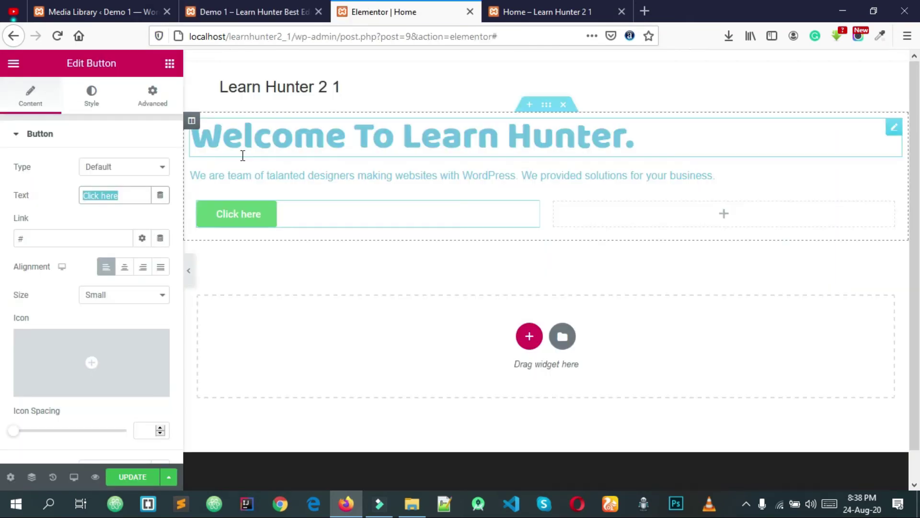
{"action": "type", "text": "Ab"}
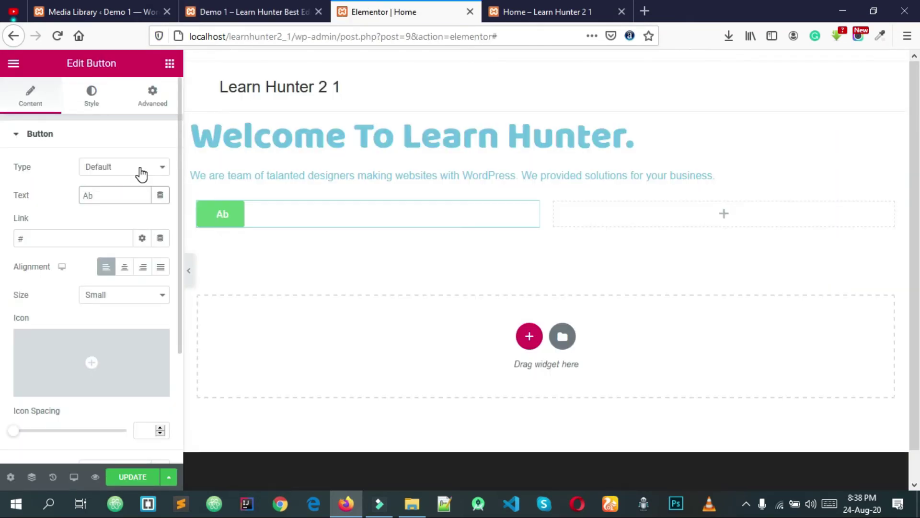
{"action": "type", "text": "out Us"}
{"action": "left_click", "coordinate": [53, 219]}
{"action": "left_click", "coordinate": [127, 196]}
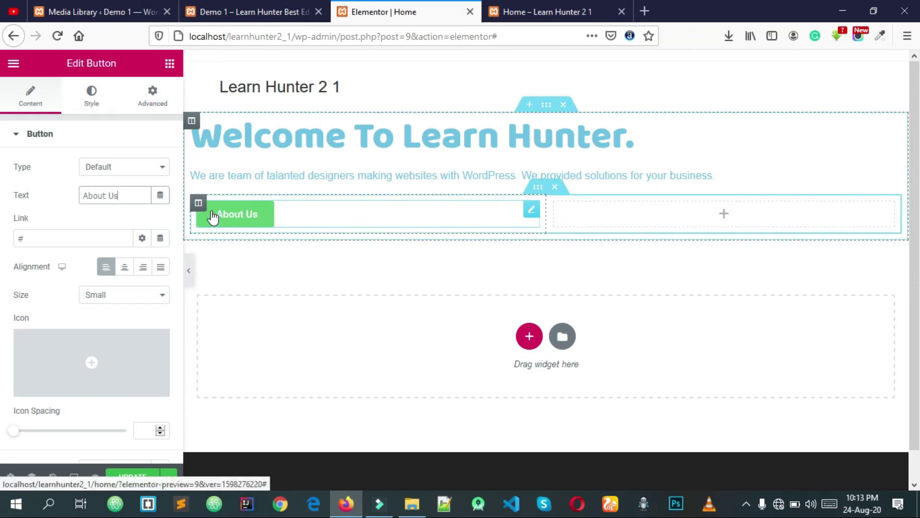
Link the About Us button to https:/facebook.com and update the page to check the link in the home page preview.
{"action": "double_click", "coordinate": [20, 239]}
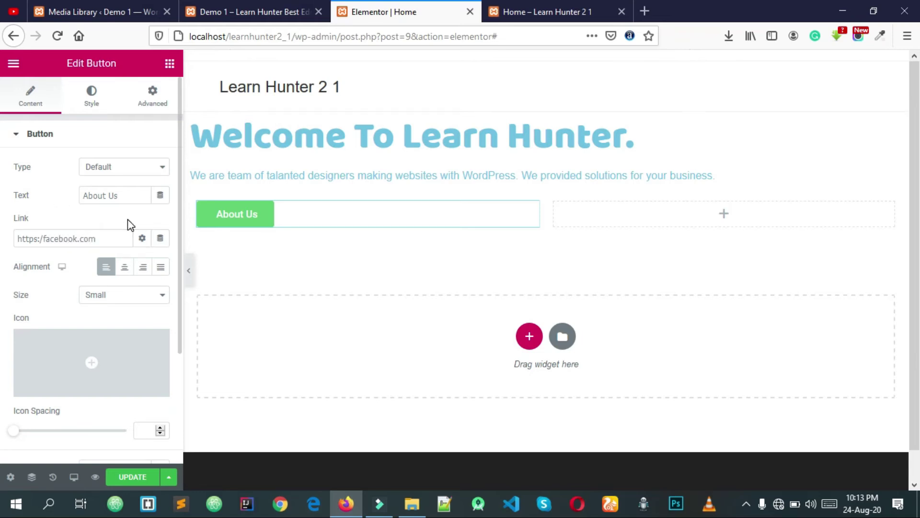
{"action": "left_click", "coordinate": [137, 482]}
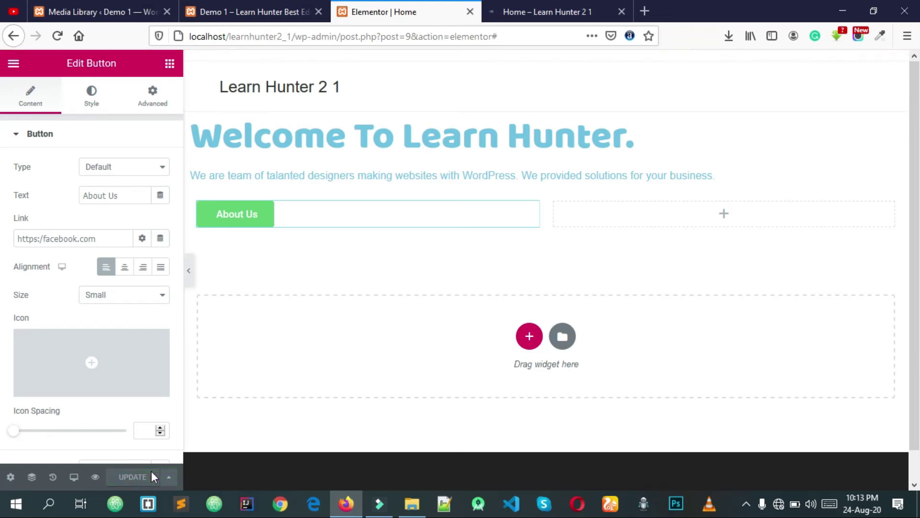
{"action": "left_click", "coordinate": [534, 14]}
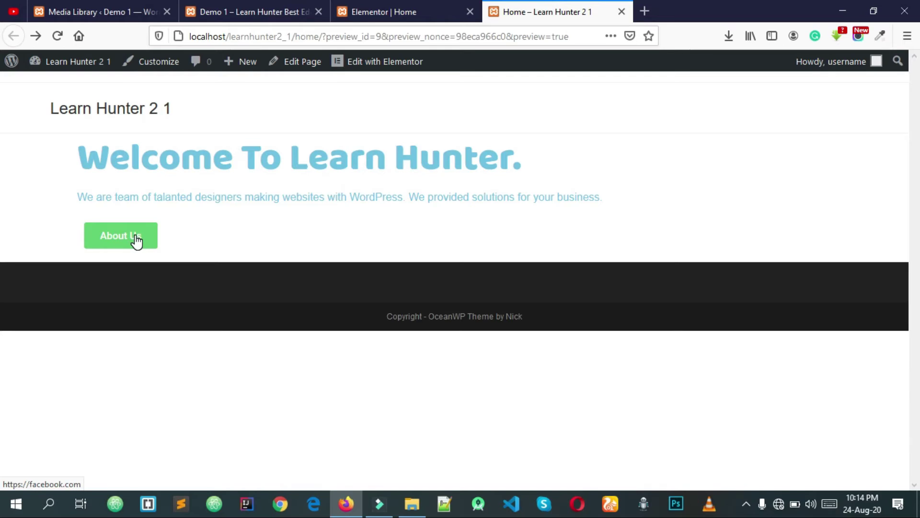
{"action": "left_click", "coordinate": [393, 13]}
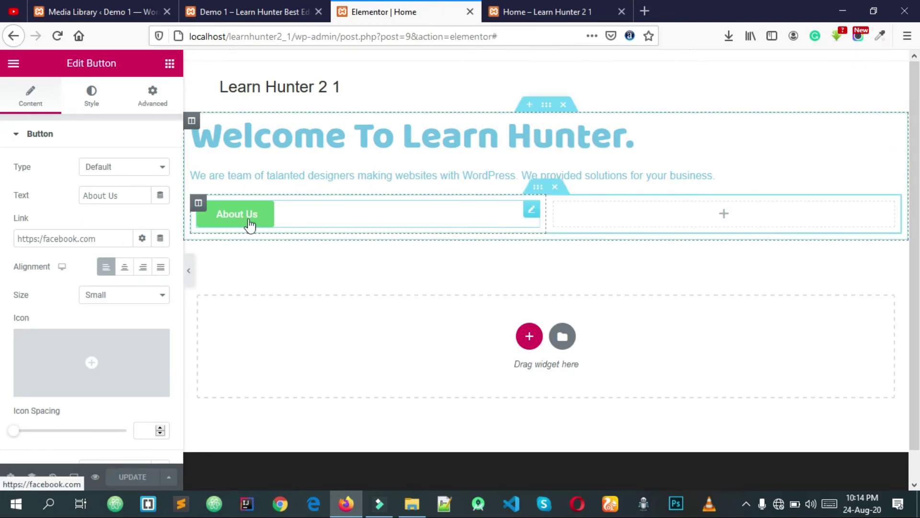
Try centre, right and justified alignment on the About Us button and return it to left alignment.
{"action": "left_click", "coordinate": [125, 267]}
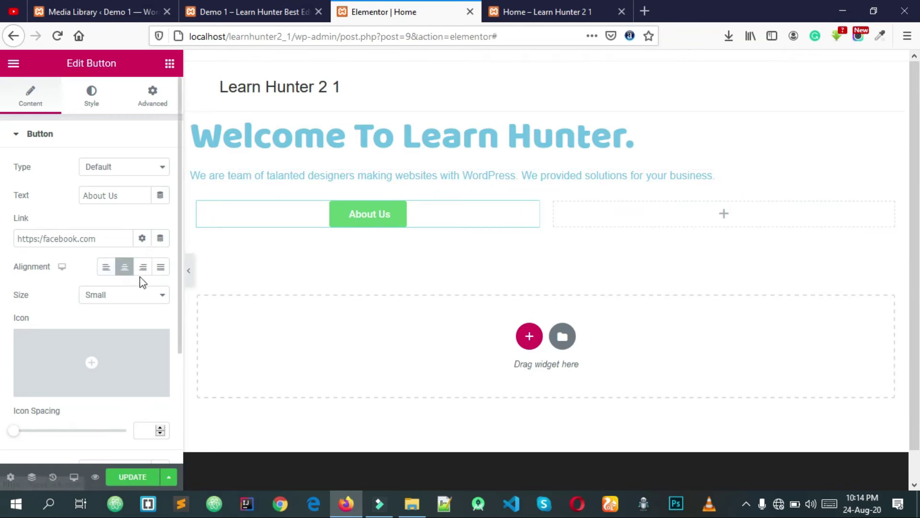
{"action": "left_click", "coordinate": [144, 272]}
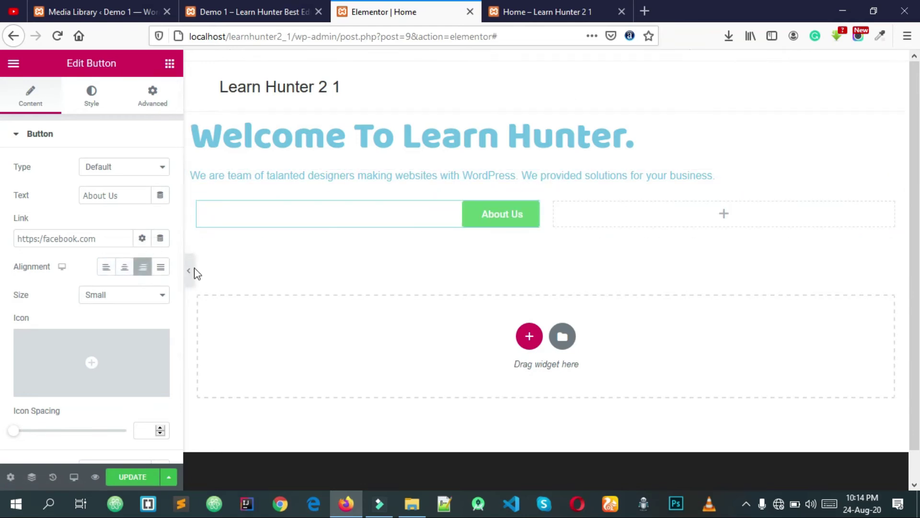
{"action": "left_click", "coordinate": [161, 272]}
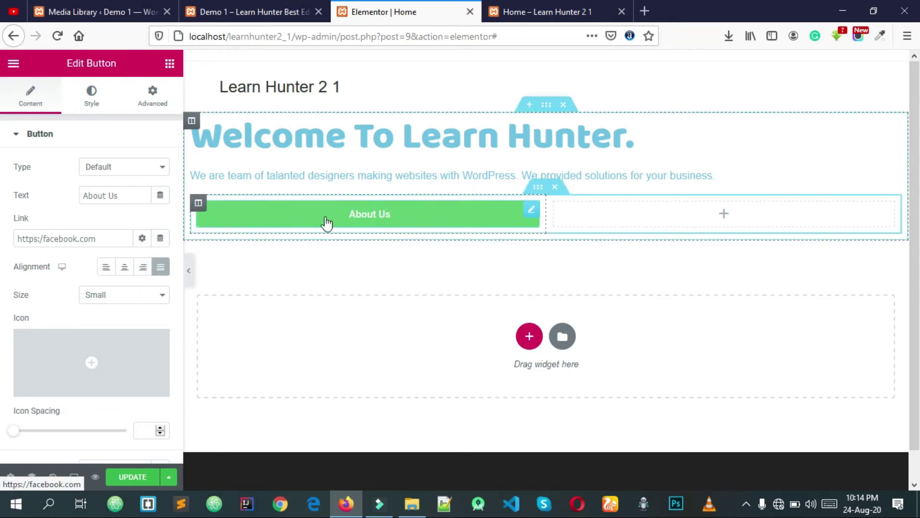
{"action": "left_click", "coordinate": [106, 268]}
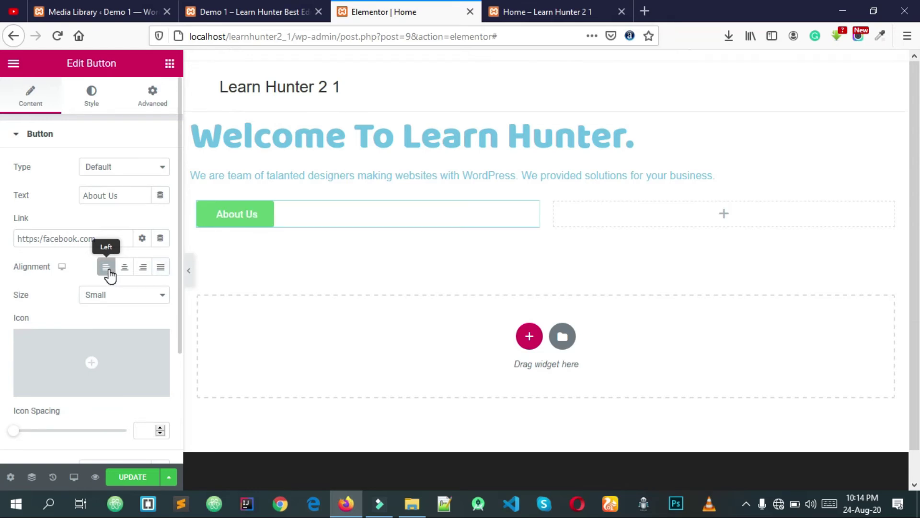
Try the Medium, Large, Extra Large and Extra Small sizes on the About Us button and return it to Small.
{"action": "left_click", "coordinate": [103, 296]}
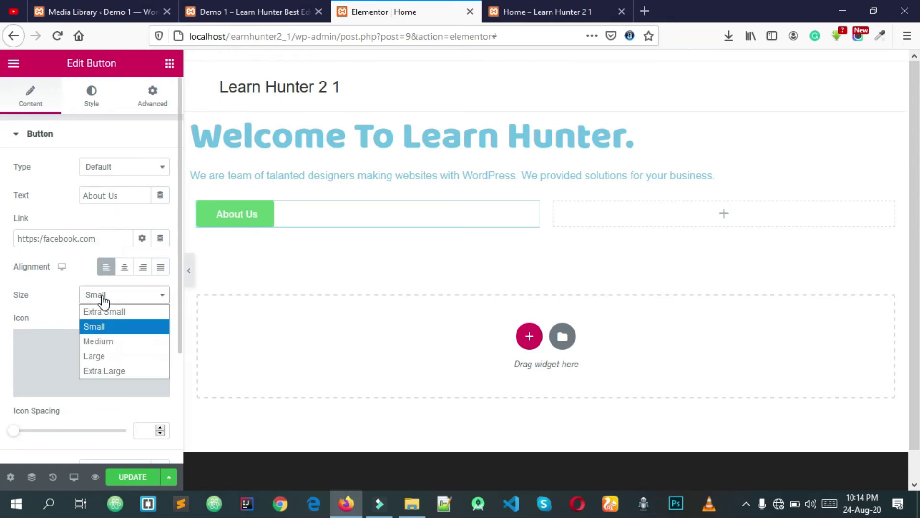
{"action": "left_click", "coordinate": [103, 299]}
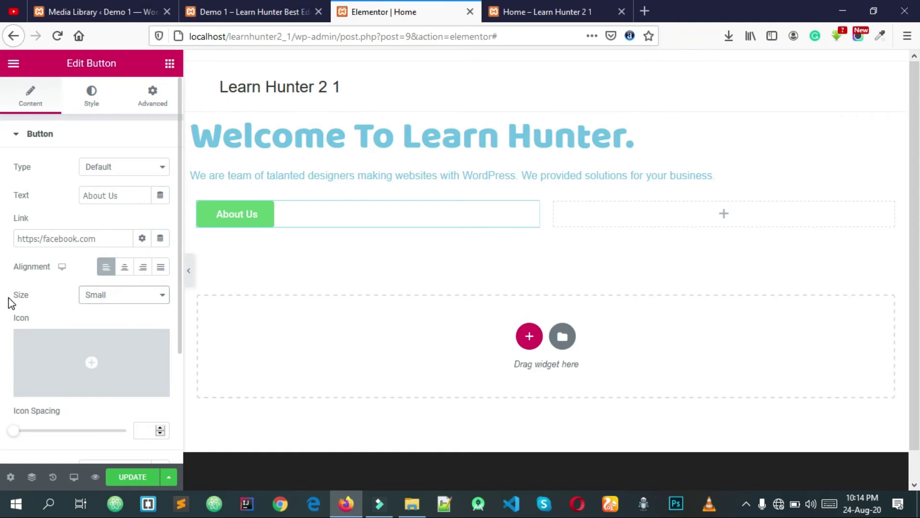
{"action": "left_click", "coordinate": [113, 296]}
{"action": "left_click", "coordinate": [108, 311]}
{"action": "left_click", "coordinate": [106, 295]}
{"action": "left_click", "coordinate": [108, 323]}
{"action": "left_click", "coordinate": [103, 302]}
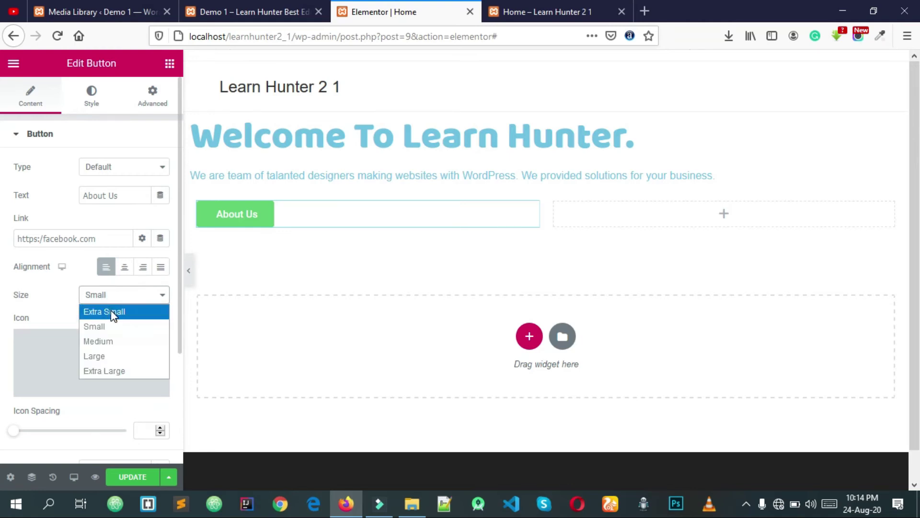
{"action": "left_click", "coordinate": [114, 341]}
{"action": "left_click", "coordinate": [113, 296]}
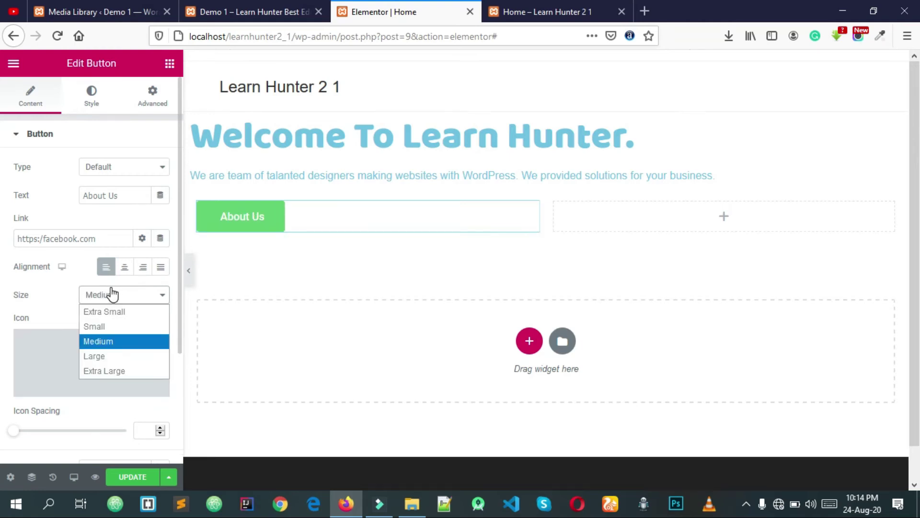
{"action": "left_click", "coordinate": [116, 355]}
{"action": "left_click", "coordinate": [113, 300]}
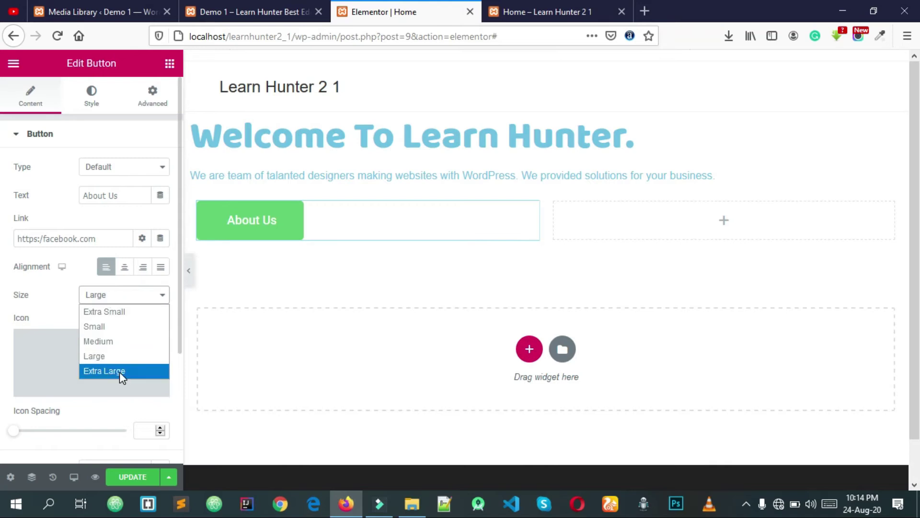
{"action": "left_click", "coordinate": [119, 372]}
{"action": "left_click", "coordinate": [116, 300]}
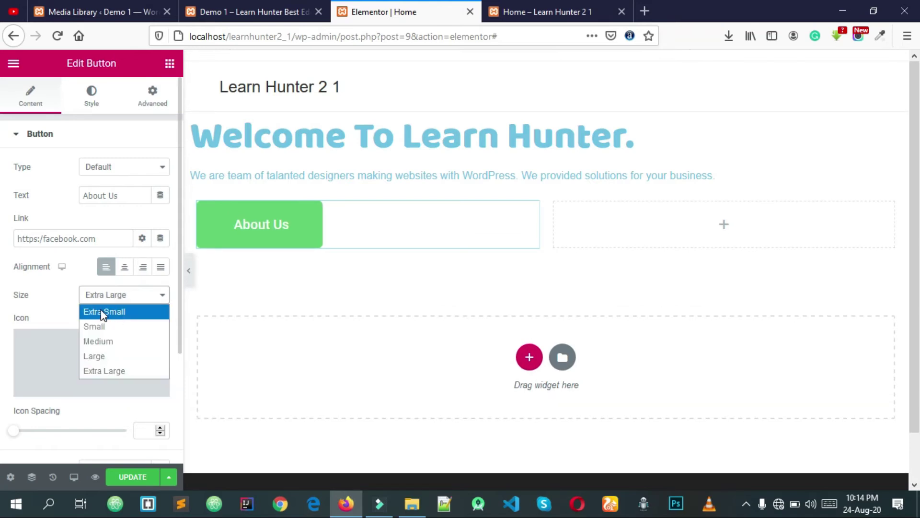
{"action": "left_click", "coordinate": [114, 312]}
{"action": "left_click", "coordinate": [102, 300]}
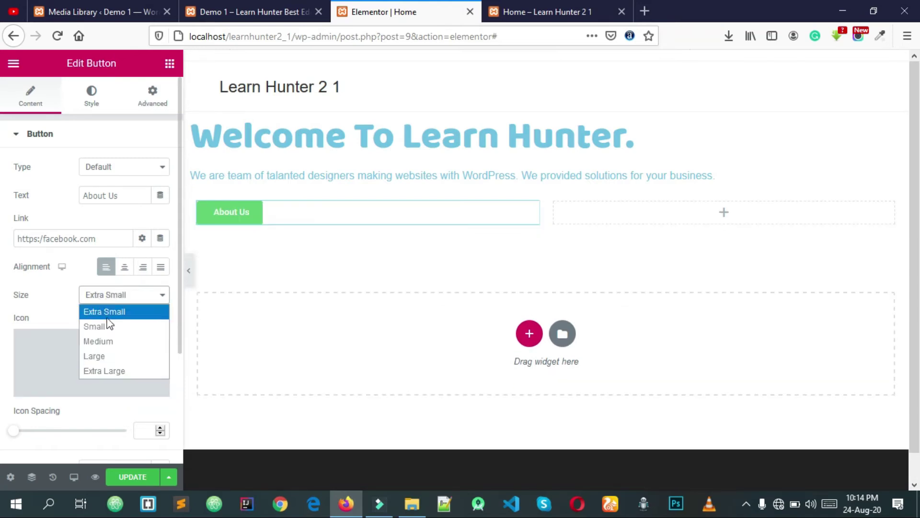
{"action": "left_click", "coordinate": [113, 327]}
Open the icon library for the About Us button and look over the available icons.
{"action": "scroll", "coordinate": [58, 309], "scroll_direction": "down", "scroll_amount": 1}
{"action": "mouse_move", "coordinate": [96, 335]}
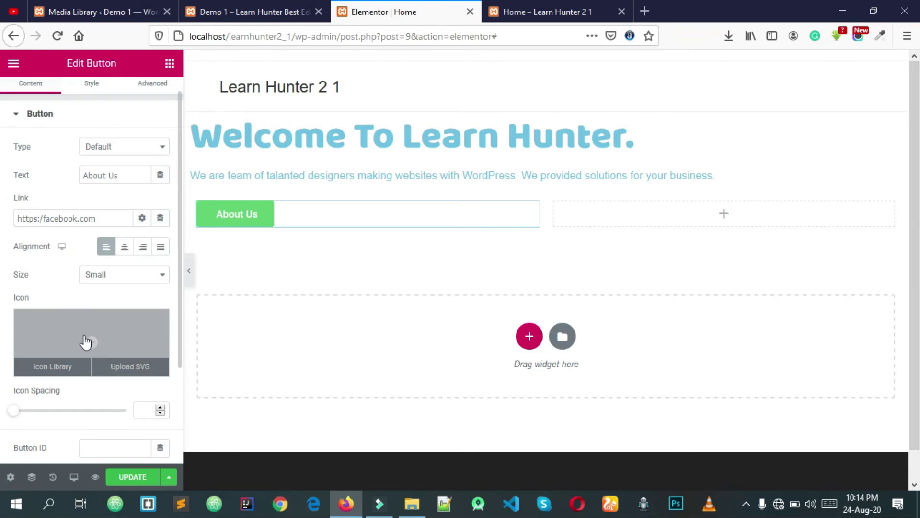
{"action": "left_click", "coordinate": [93, 344]}
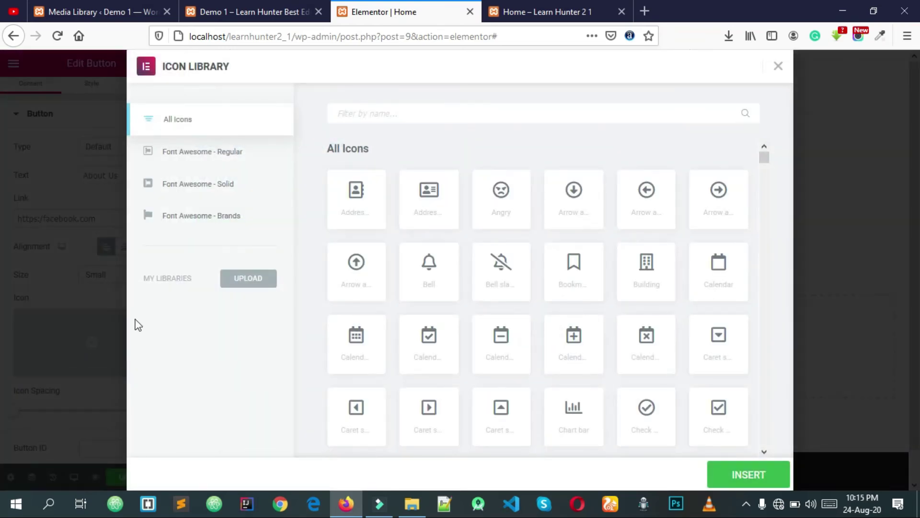
{"action": "scroll", "coordinate": [504, 226], "scroll_direction": "down", "scroll_amount": 2}
{"action": "scroll", "coordinate": [476, 314], "scroll_direction": "up", "scroll_amount": 1}
{"action": "scroll", "coordinate": [649, 242], "scroll_direction": "down", "scroll_amount": 1}
{"action": "scroll", "coordinate": [439, 162], "scroll_direction": "up", "scroll_amount": 1}
Try filtering the icon library by "ri" and "tick", clearing the filter each time.
{"action": "type", "text": "ri"}
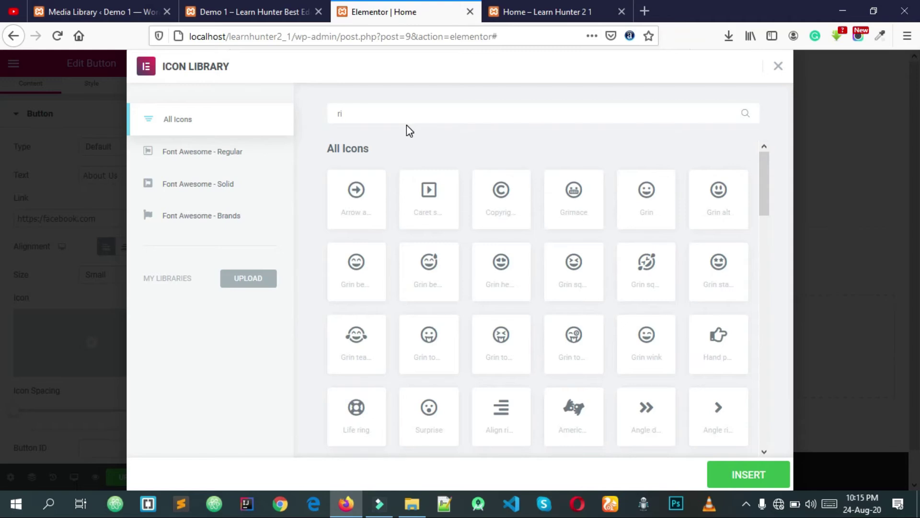
{"action": "key", "text": "BackSpace"}
{"action": "key", "text": "BackSpace"}
{"action": "type", "text": "tick"}
{"action": "key", "text": "BackSpace"}
{"action": "key", "text": "BackSpace"}
{"action": "key", "text": "BackSpace"}
{"action": "key", "text": "BackSpace"}
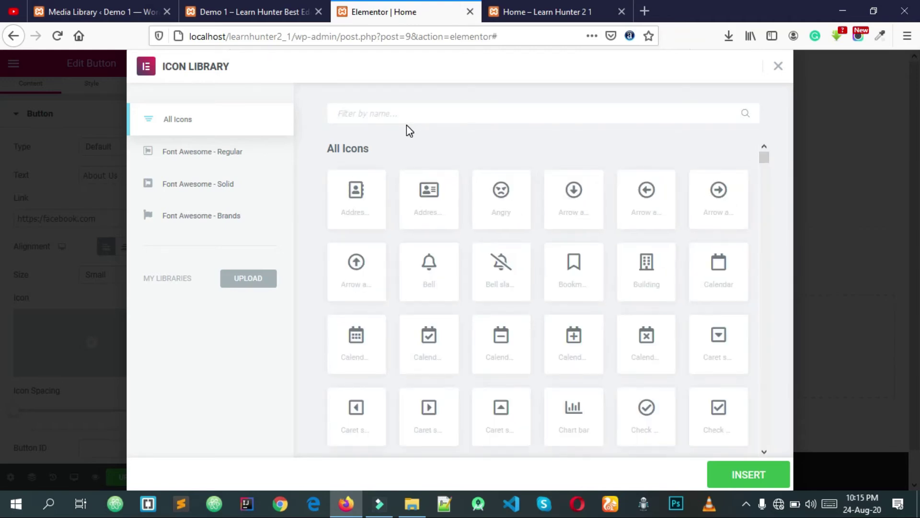
Find the right-pointing hand icon among all icons and insert it into the About Us button.
{"action": "scroll", "coordinate": [576, 244], "scroll_direction": "down", "scroll_amount": 4}
{"action": "scroll", "coordinate": [623, 342], "scroll_direction": "down", "scroll_amount": 10}
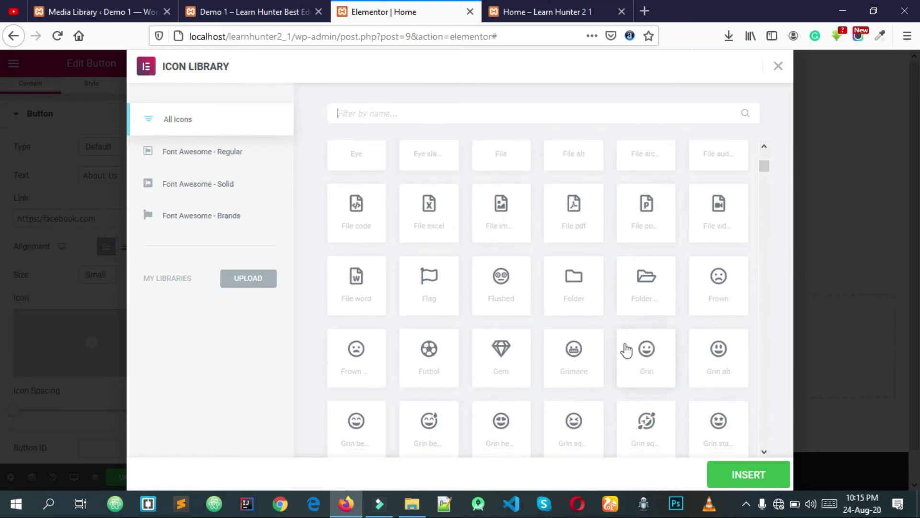
{"action": "scroll", "coordinate": [564, 312], "scroll_direction": "down", "scroll_amount": 3}
{"action": "scroll", "coordinate": [608, 333], "scroll_direction": "down", "scroll_amount": 1}
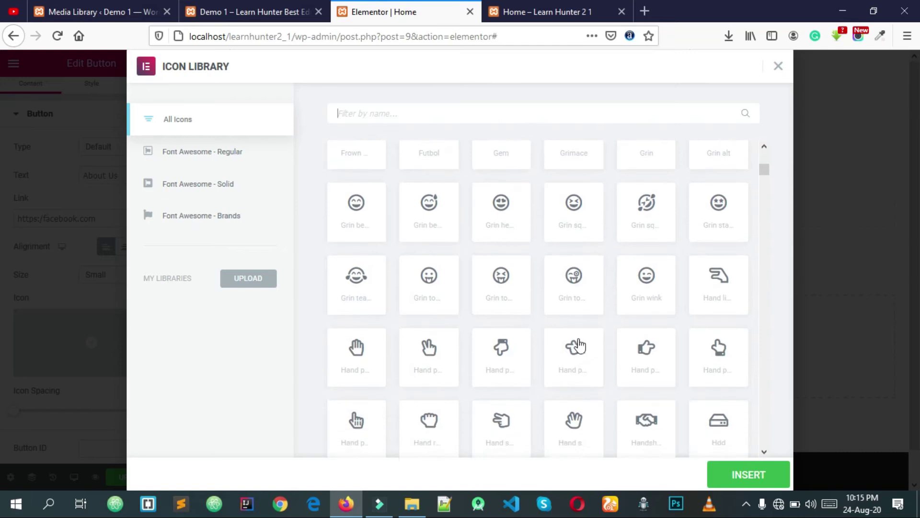
{"action": "scroll", "coordinate": [537, 369], "scroll_direction": "down", "scroll_amount": 1}
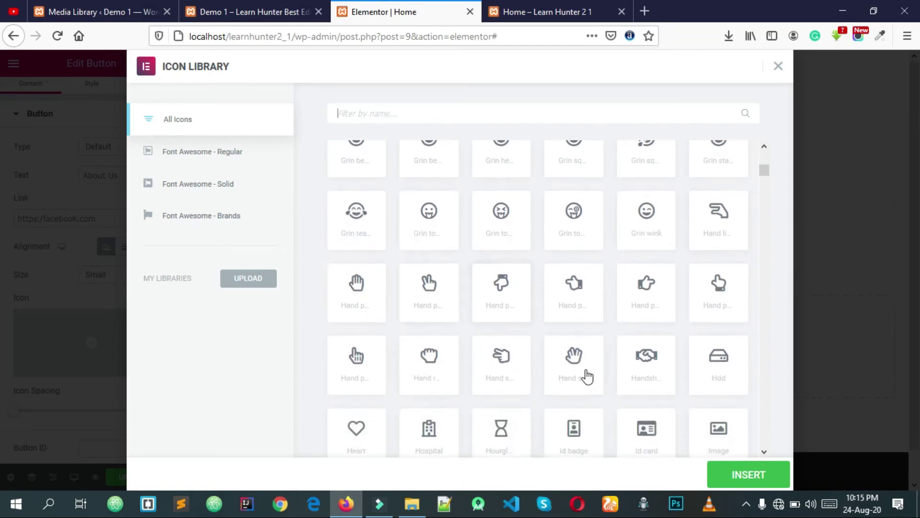
{"action": "scroll", "coordinate": [653, 369], "scroll_direction": "down", "scroll_amount": 1}
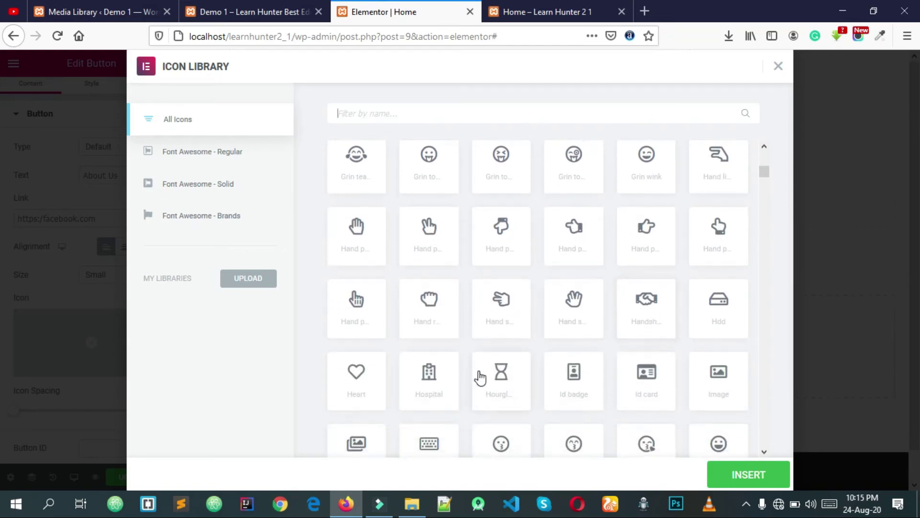
{"action": "scroll", "coordinate": [623, 376], "scroll_direction": "down", "scroll_amount": 2}
{"action": "scroll", "coordinate": [660, 380], "scroll_direction": "up", "scroll_amount": 2}
{"action": "scroll", "coordinate": [671, 263], "scroll_direction": "up", "scroll_amount": 2}
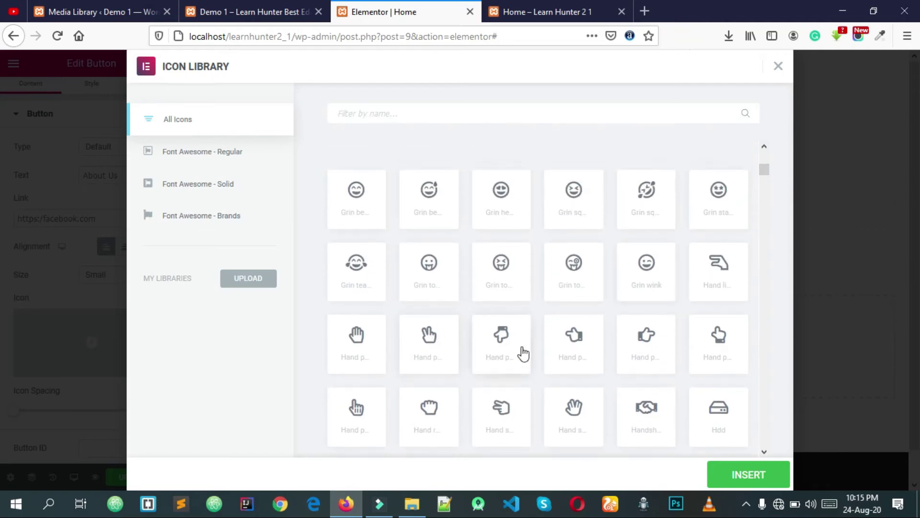
{"action": "left_click", "coordinate": [654, 351]}
{"action": "scroll", "coordinate": [626, 341], "scroll_direction": "down", "scroll_amount": 1}
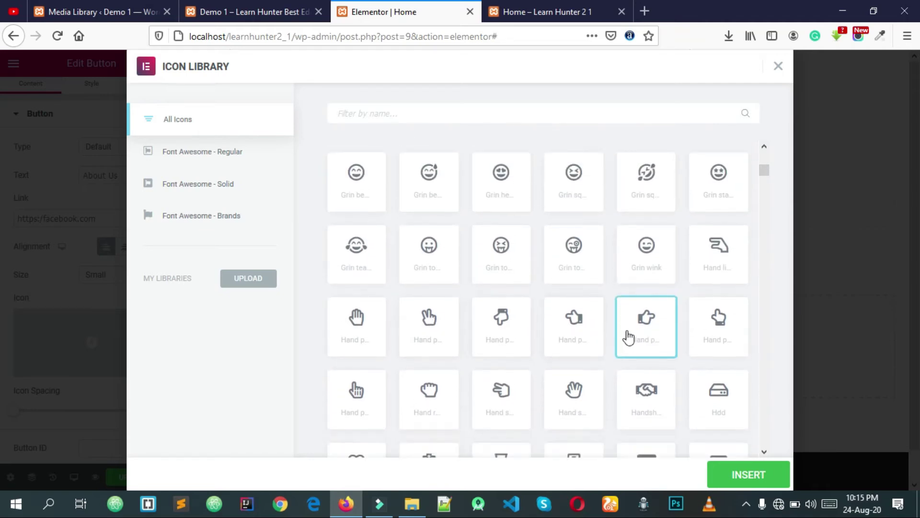
{"action": "scroll", "coordinate": [627, 337], "scroll_direction": "down", "scroll_amount": 2}
{"action": "left_click", "coordinate": [754, 476]}
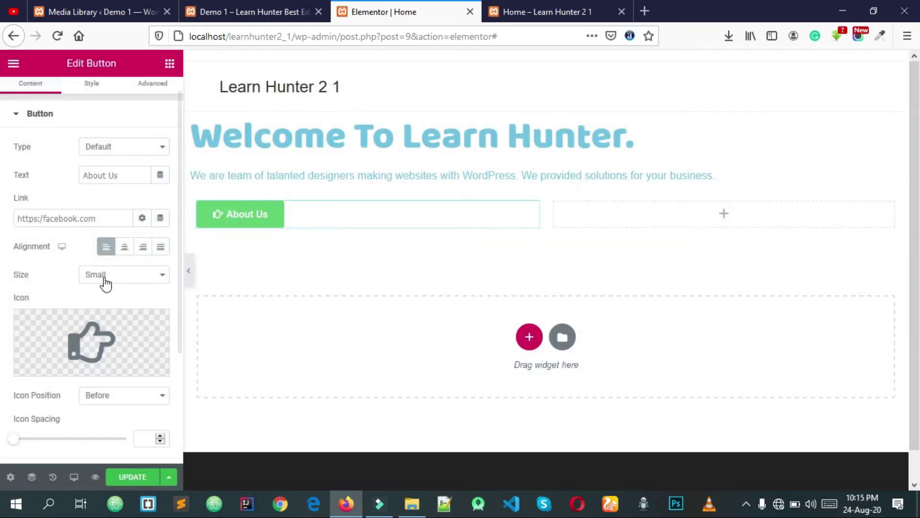
Set the About Us button's icon position to After.
{"action": "scroll", "coordinate": [106, 283], "scroll_direction": "down", "scroll_amount": 2}
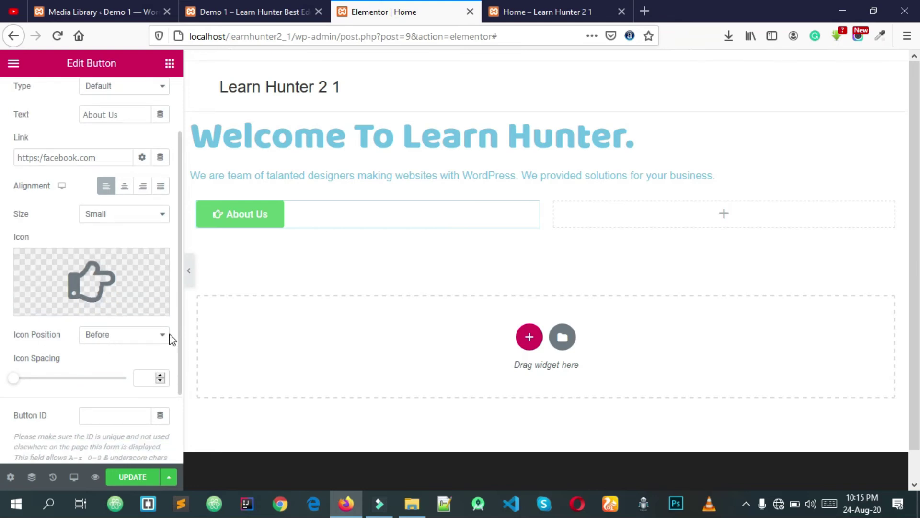
{"action": "left_click", "coordinate": [120, 342]}
{"action": "left_click", "coordinate": [120, 342]}
{"action": "left_click", "coordinate": [119, 341]}
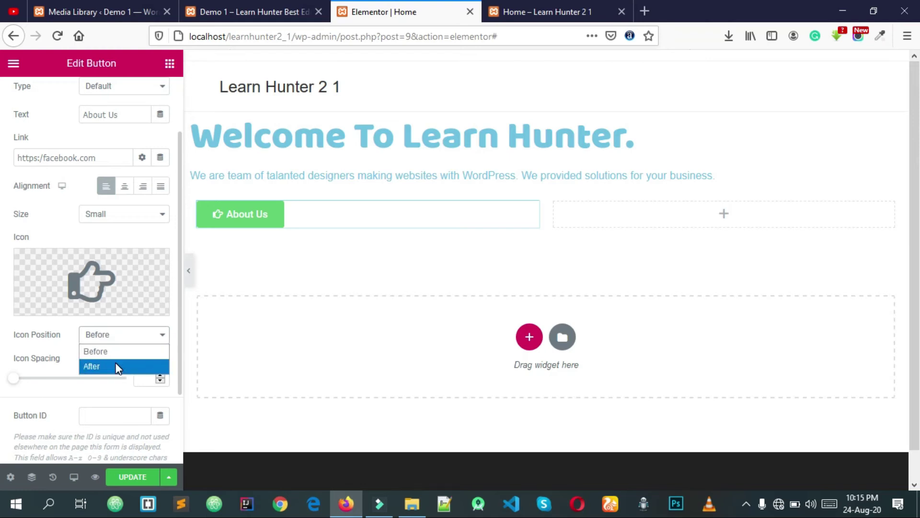
{"action": "left_click", "coordinate": [116, 365]}
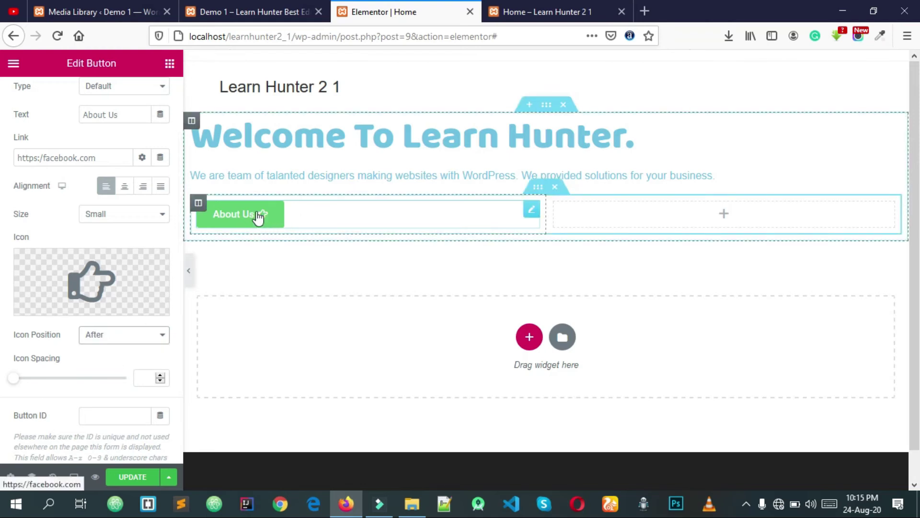
Try an icon spacing of 25 on the About Us button and clear the value again.
{"action": "scroll", "coordinate": [69, 342], "scroll_direction": "down", "scroll_amount": 1}
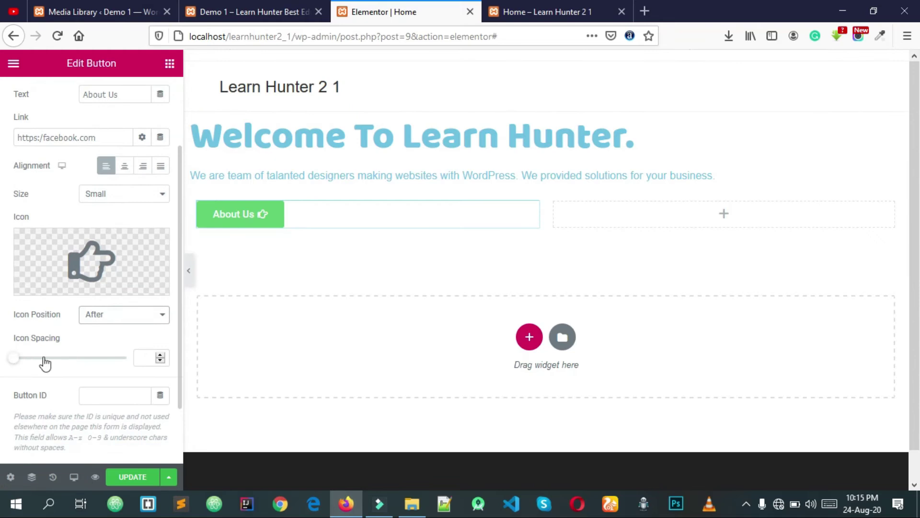
{"action": "left_click_drag", "start_coordinate": [157, 355], "coordinate": [158, 355]}
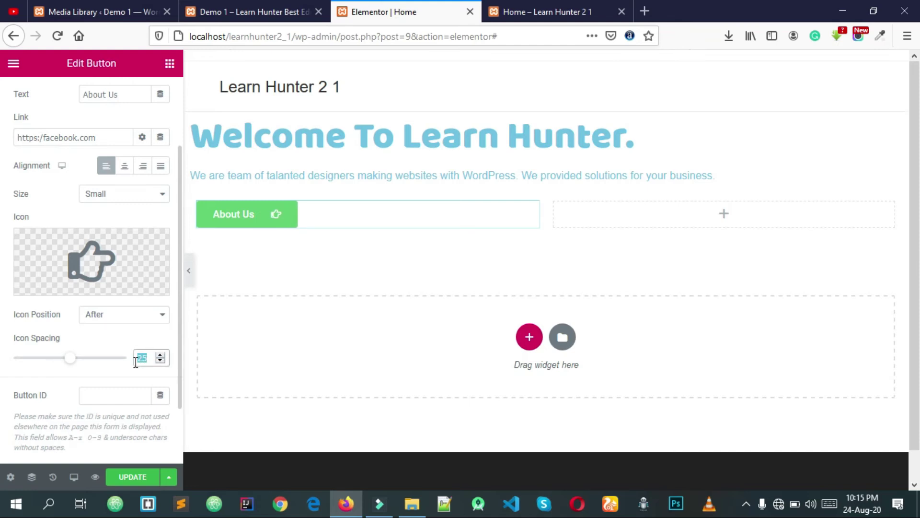
{"action": "key", "text": "BackSpace"}
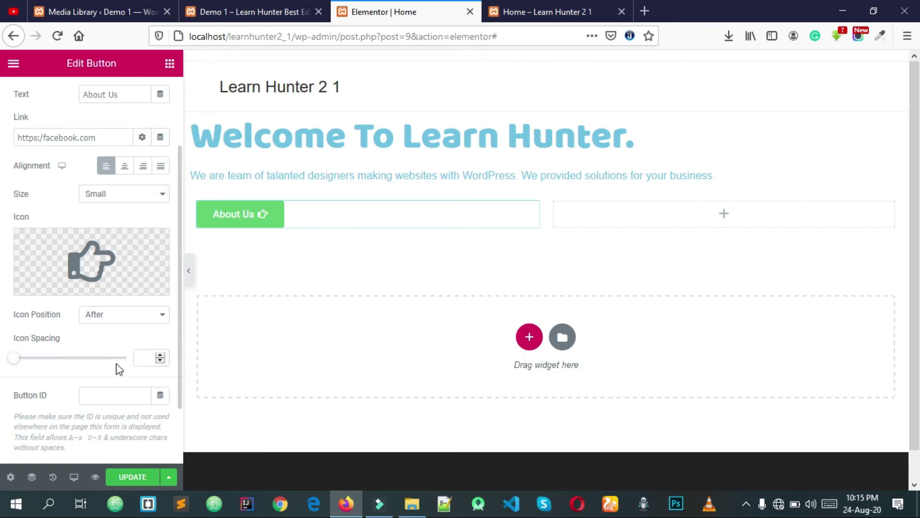
Look at the Button ID setting of the About Us button without entering an ID.
{"action": "scroll", "coordinate": [118, 369], "scroll_direction": "down", "scroll_amount": 2}
{"action": "left_click", "coordinate": [113, 316]}
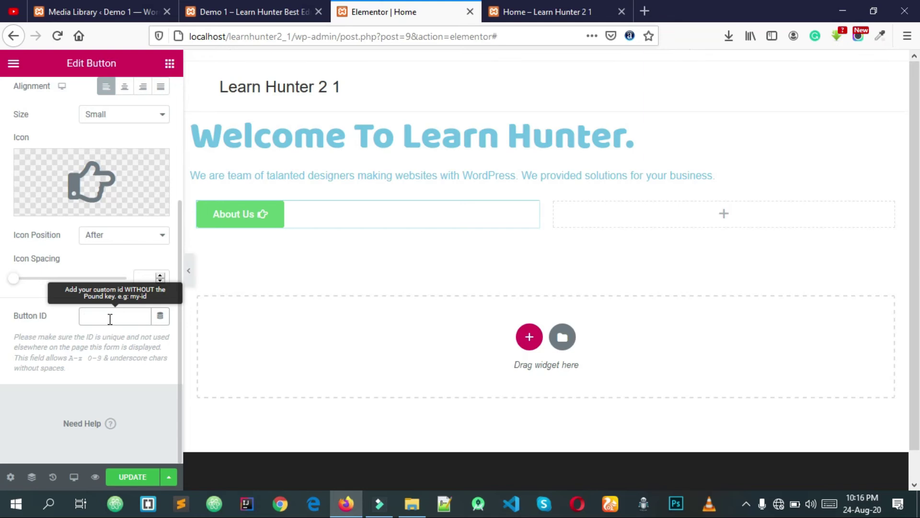
{"action": "scroll", "coordinate": [110, 319], "scroll_direction": "up", "scroll_amount": 5}
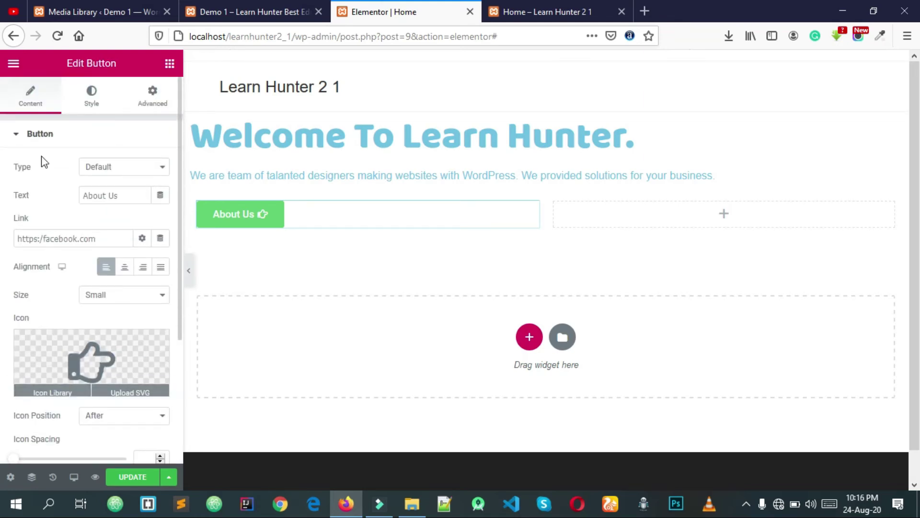
Set the About Us button's font family to Baloo in its typography settings.
{"action": "left_click", "coordinate": [90, 107]}
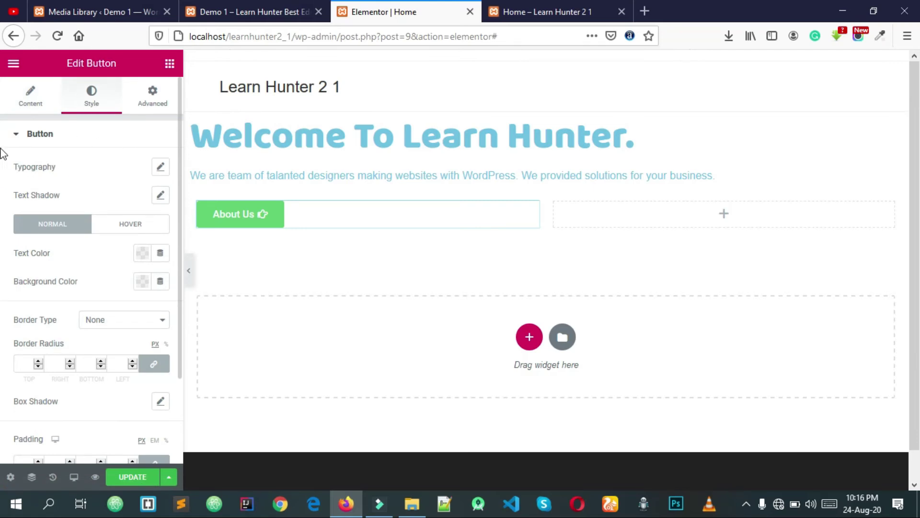
{"action": "left_click", "coordinate": [160, 166]}
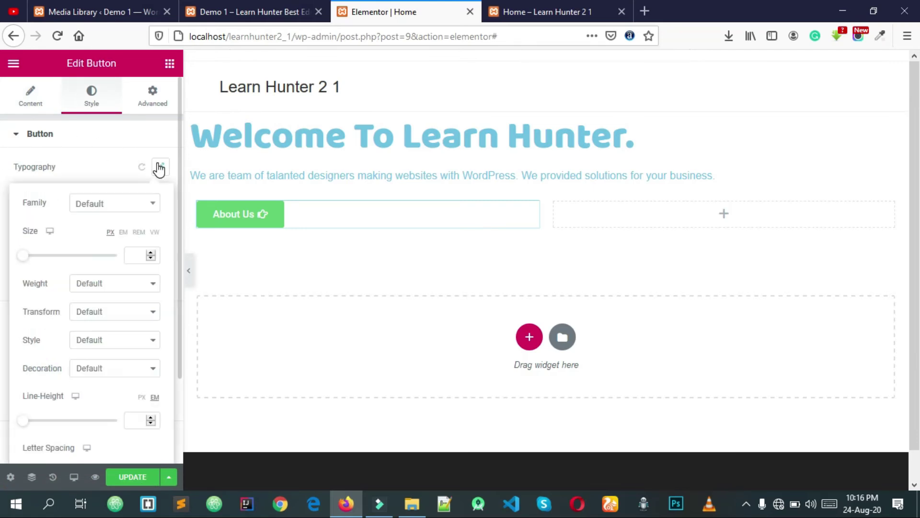
{"action": "left_click", "coordinate": [109, 204]}
{"action": "type", "text": "ba"}
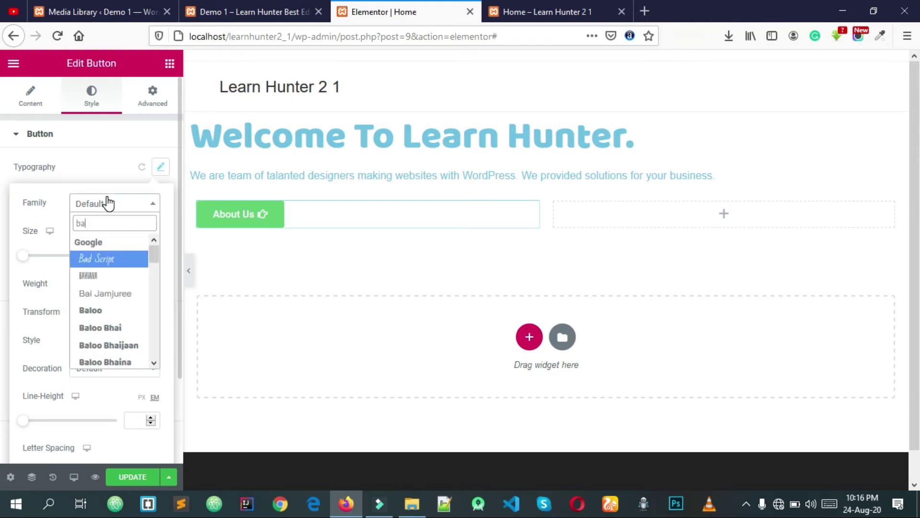
{"action": "type", "text": "l"}
{"action": "left_click", "coordinate": [113, 261]}
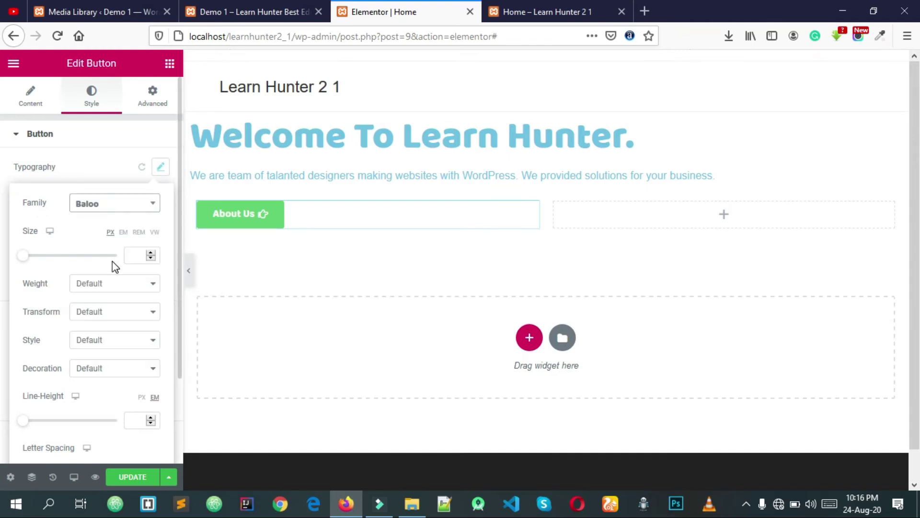
Compare the About Us button's text with the matching button on the Demo 1 site.
{"action": "left_click", "coordinate": [242, 12]}
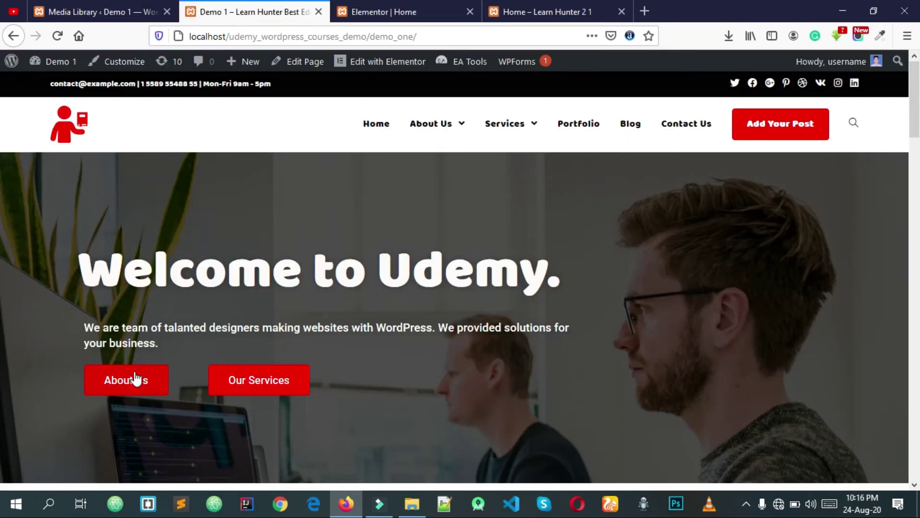
{"action": "left_click", "coordinate": [411, 12]}
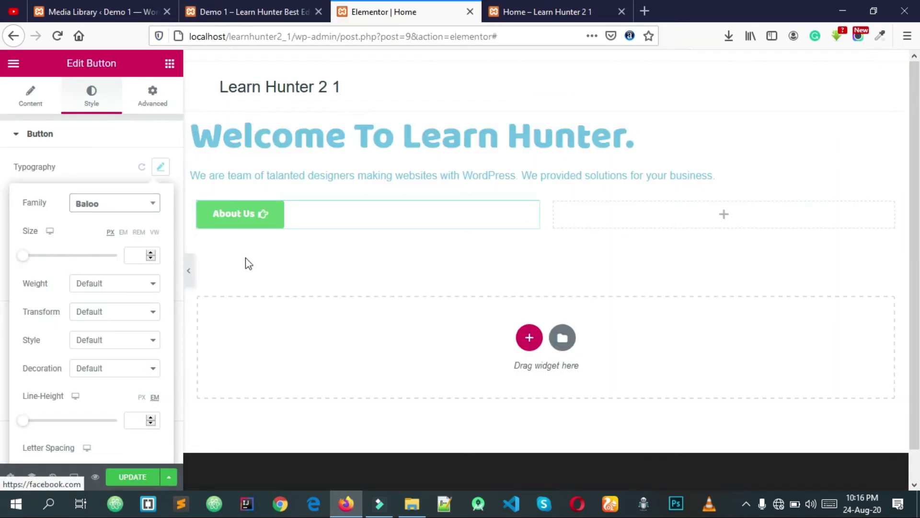
{"action": "left_click", "coordinate": [250, 14]}
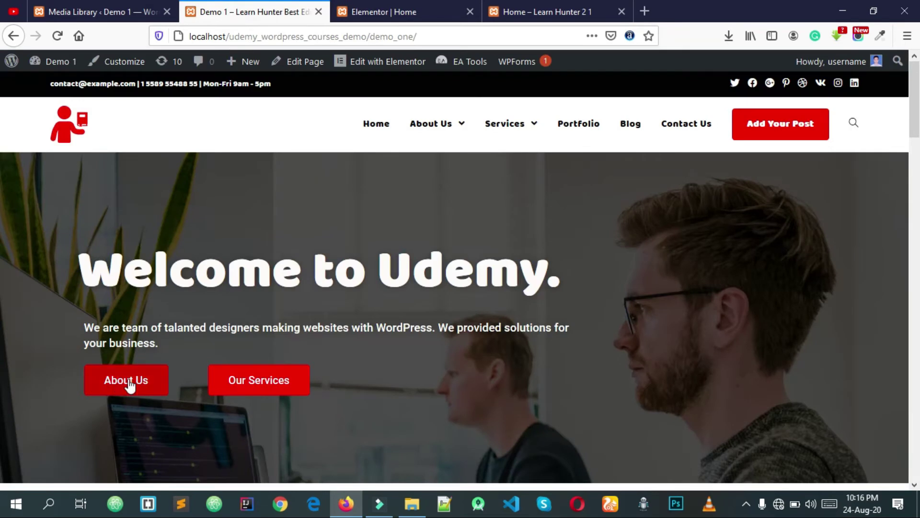
{"action": "left_click", "coordinate": [378, 10]}
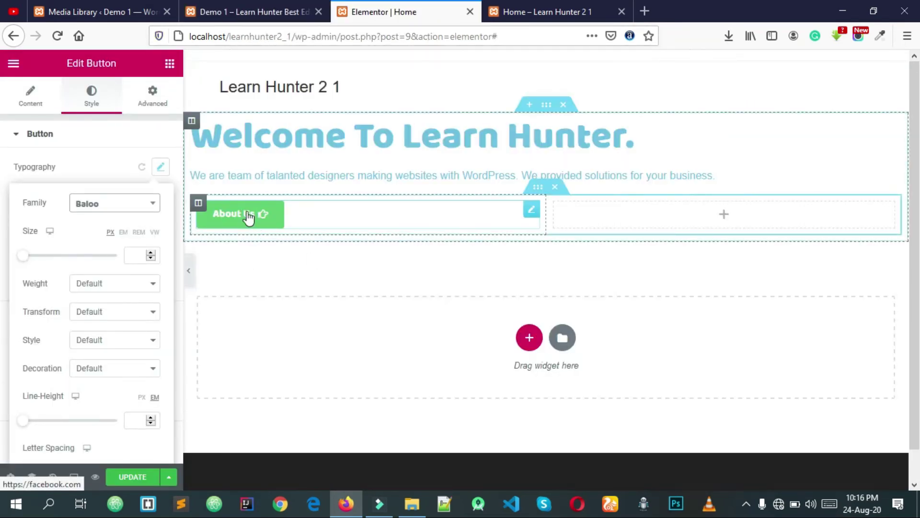
Set the About Us button's text size to 16 px, try the Bold weight, and set the weight to 400.
{"action": "left_click", "coordinate": [137, 254]}
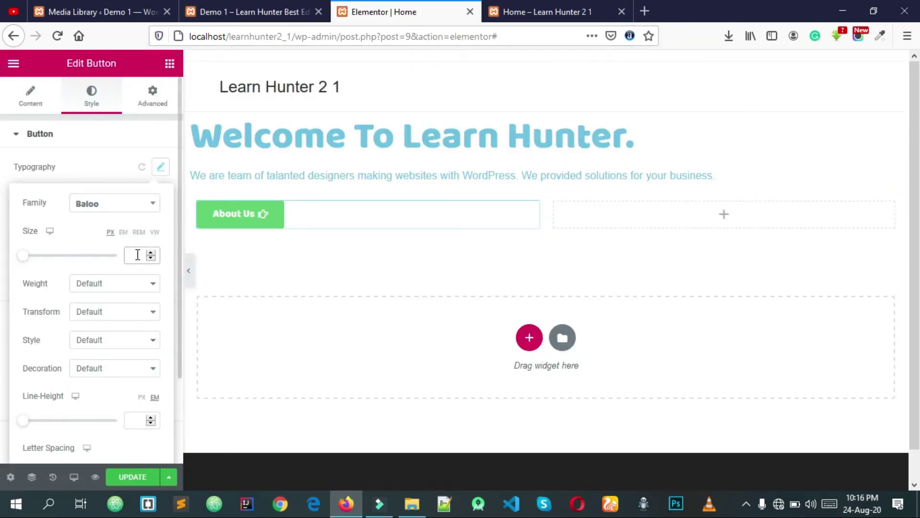
{"action": "type", "text": "16"}
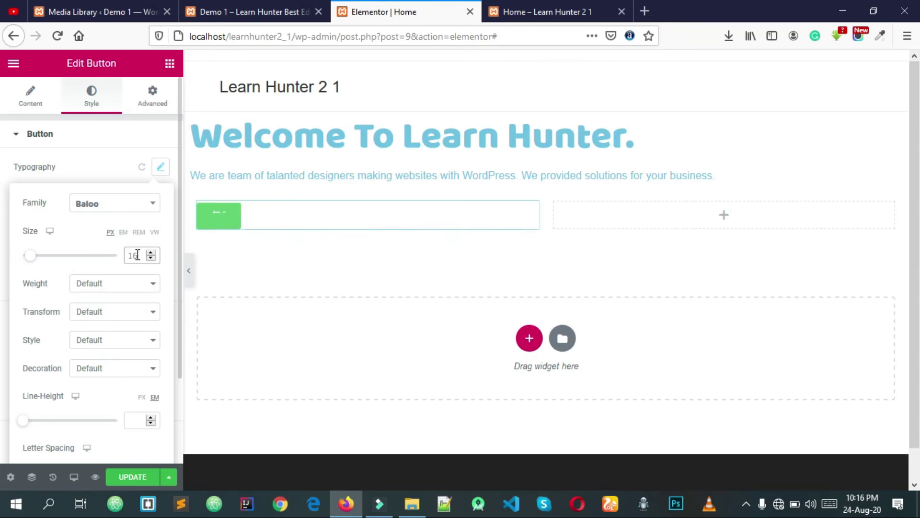
{"action": "left_click", "coordinate": [103, 286]}
{"action": "left_click", "coordinate": [102, 463]}
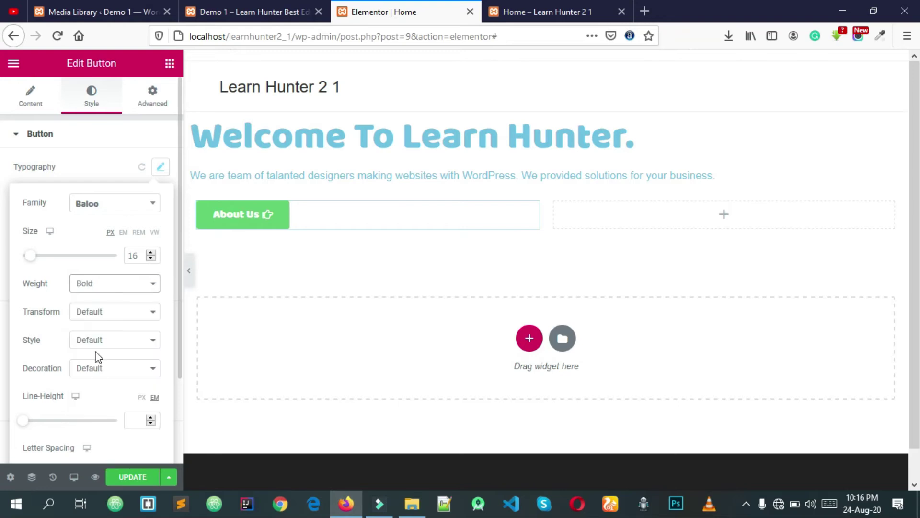
{"action": "left_click", "coordinate": [88, 282]}
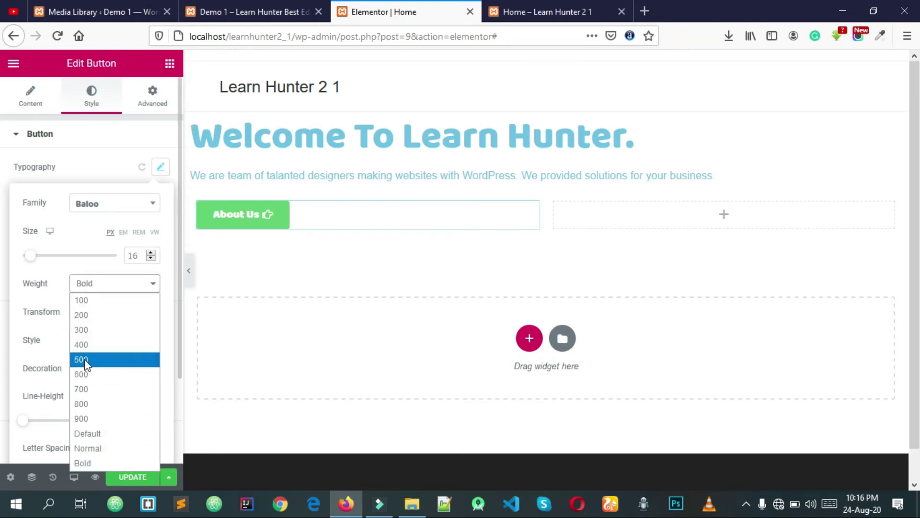
{"action": "left_click", "coordinate": [85, 346]}
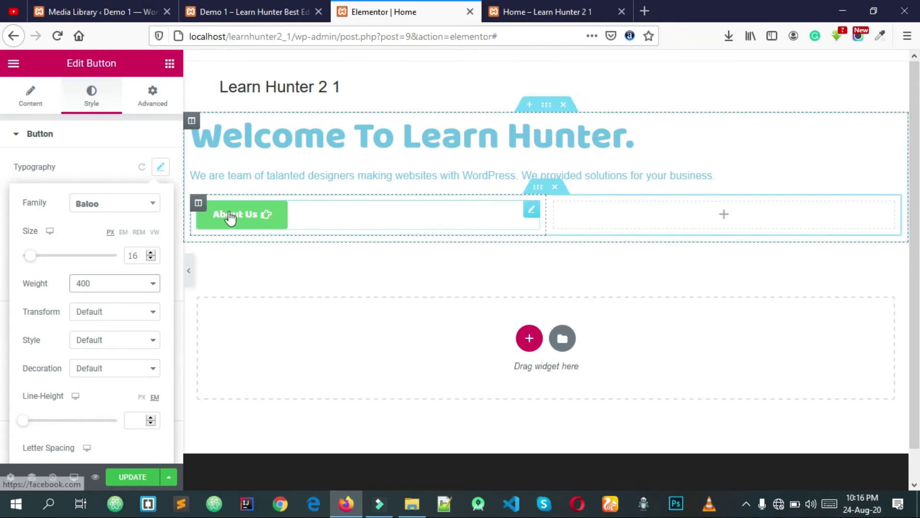
Check the Demo 1 buttons again, review the About Us button's remaining typography options, and close the typography settings.
{"action": "left_click", "coordinate": [242, 7]}
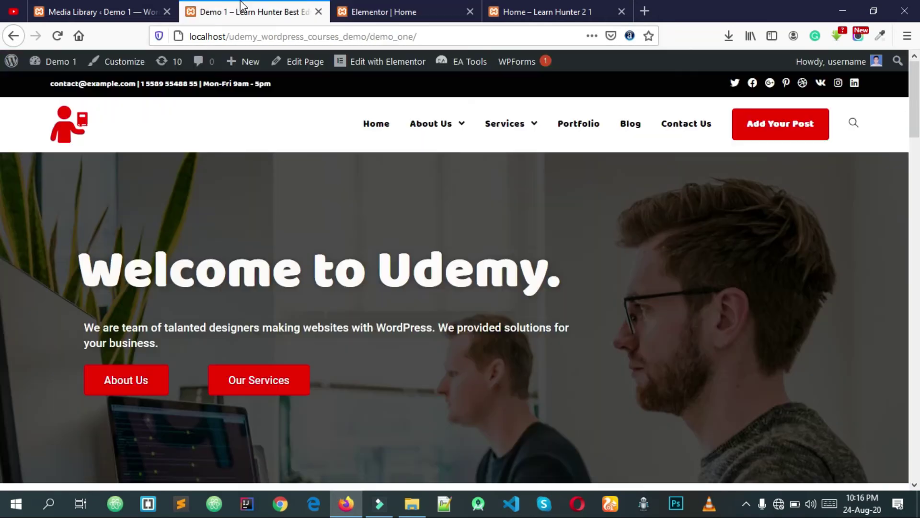
{"action": "left_click", "coordinate": [413, 12]}
{"action": "left_click", "coordinate": [121, 286]}
{"action": "left_click", "coordinate": [121, 286]}
{"action": "left_click", "coordinate": [117, 320]}
{"action": "left_click", "coordinate": [114, 318]}
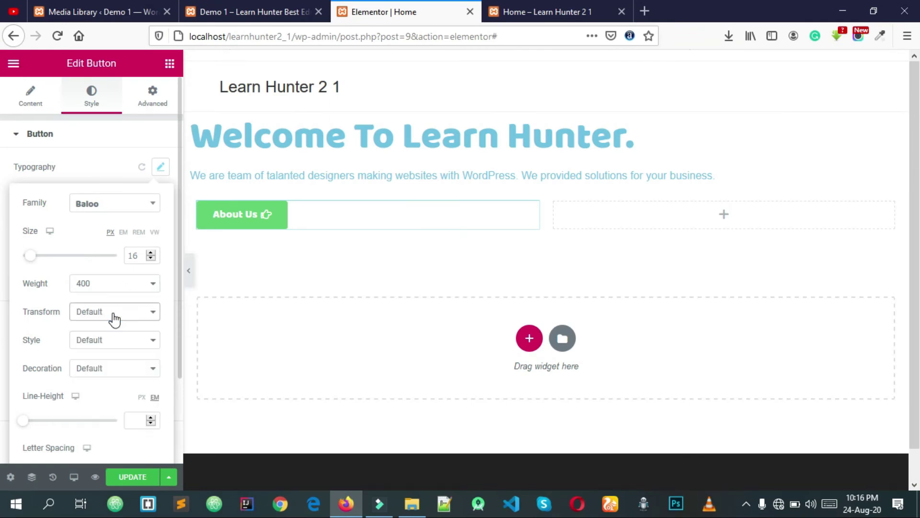
{"action": "scroll", "coordinate": [105, 322], "scroll_direction": "down", "scroll_amount": 1}
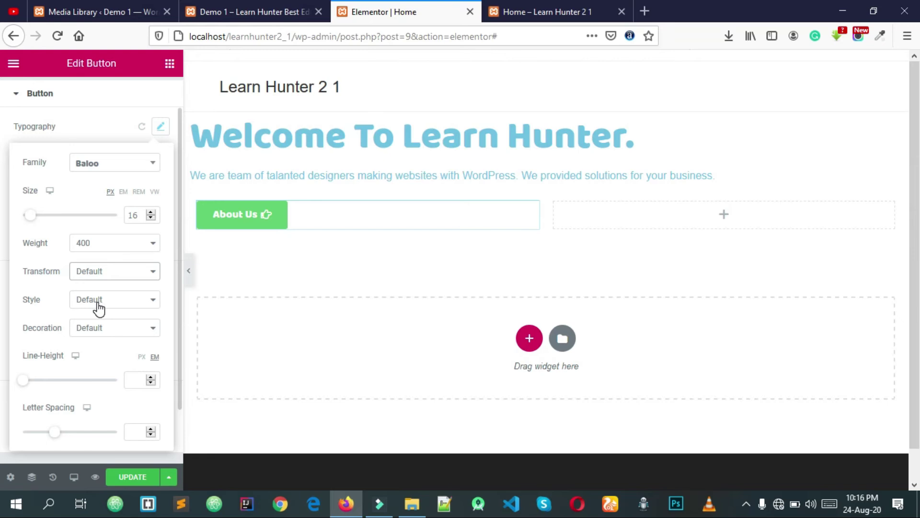
{"action": "scroll", "coordinate": [99, 307], "scroll_direction": "down", "scroll_amount": 1}
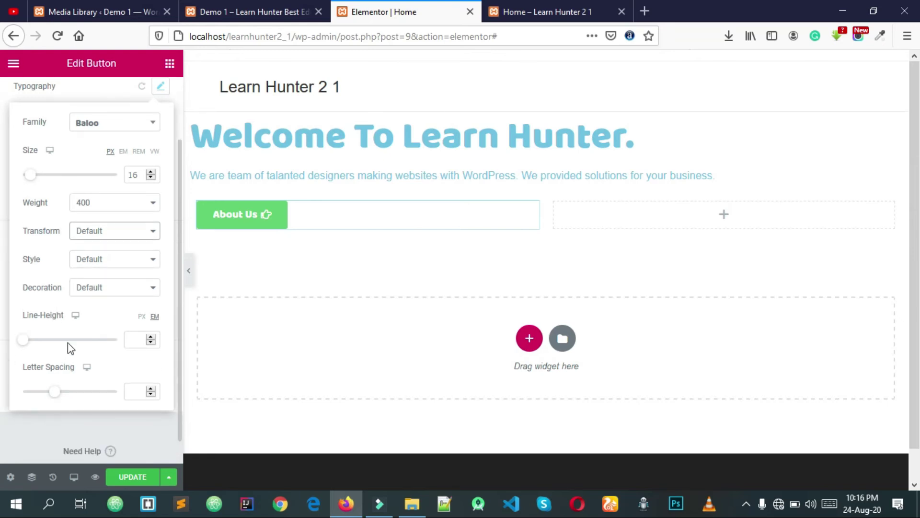
{"action": "scroll", "coordinate": [68, 342], "scroll_direction": "up", "scroll_amount": 2}
{"action": "left_click", "coordinate": [94, 166]}
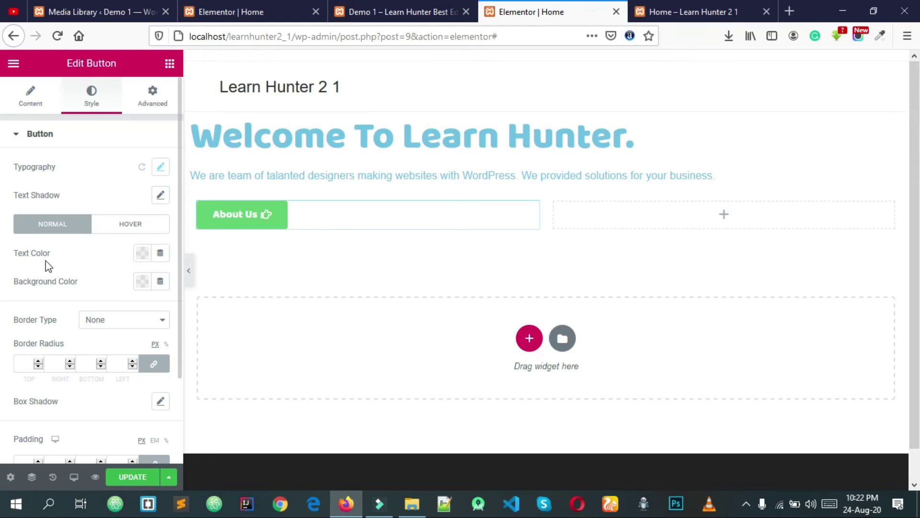
Try red on the About Us button's text, and set its normal text color to white (#FFFFFF).
{"action": "left_click", "coordinate": [142, 263]}
{"action": "left_click_drag", "start_coordinate": [150, 345], "coordinate": [226, 308]}
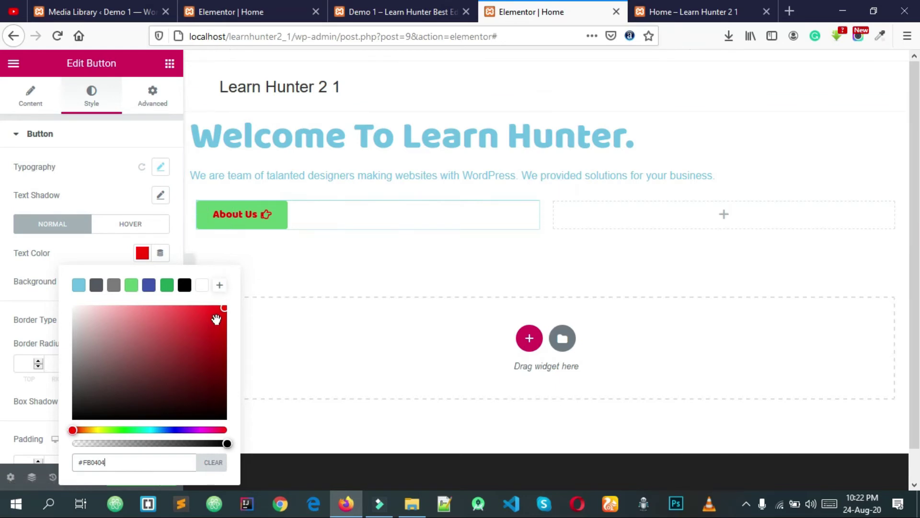
{"action": "left_click_drag", "start_coordinate": [211, 318], "coordinate": [217, 317]}
{"action": "left_click", "coordinate": [201, 284]}
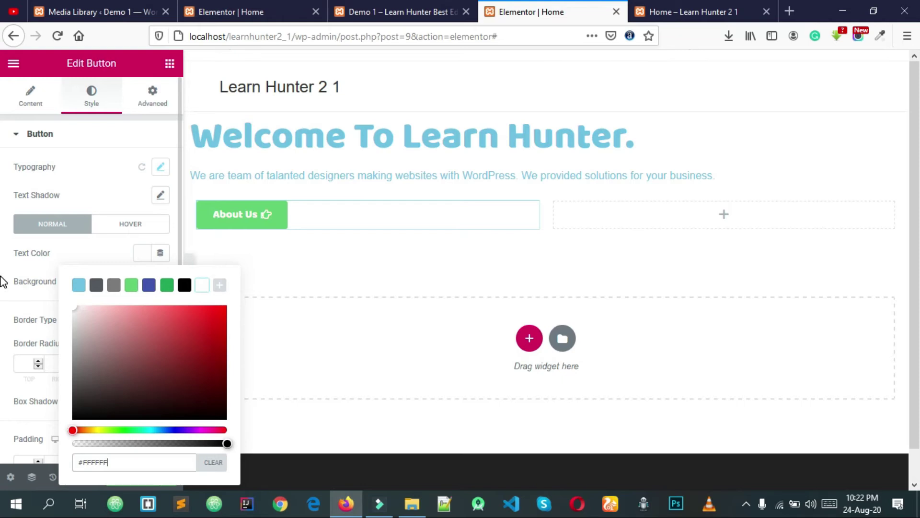
{"action": "left_click", "coordinate": [103, 257]}
{"action": "left_click", "coordinate": [139, 255]}
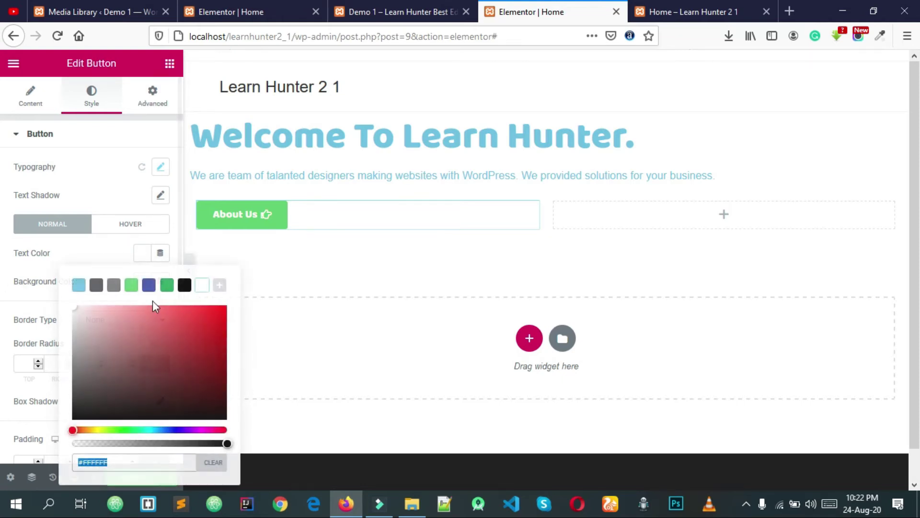
{"action": "left_click_drag", "start_coordinate": [191, 329], "coordinate": [79, 267]}
{"action": "left_click", "coordinate": [77, 264]}
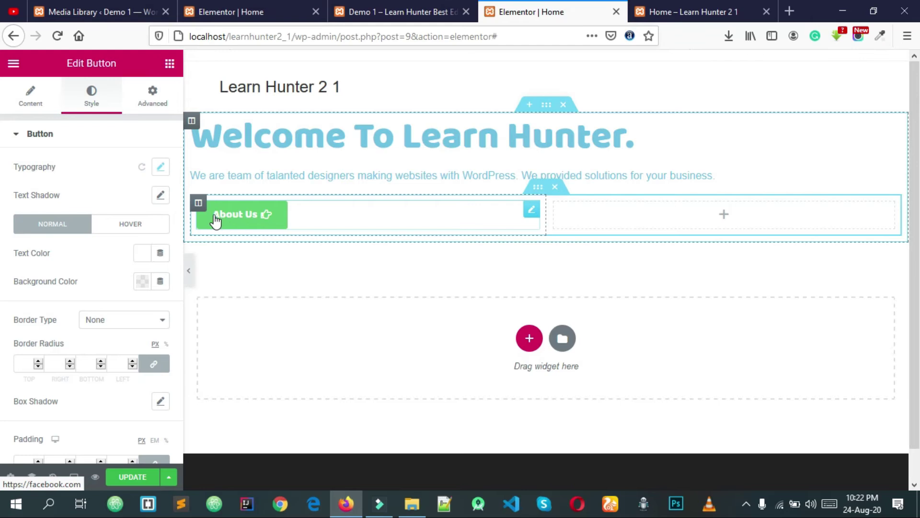
Try red (#FF0909) as the About Us button's hover text color and clear it again.
{"action": "left_click", "coordinate": [142, 264]}
{"action": "left_click", "coordinate": [122, 234]}
{"action": "left_click", "coordinate": [123, 227]}
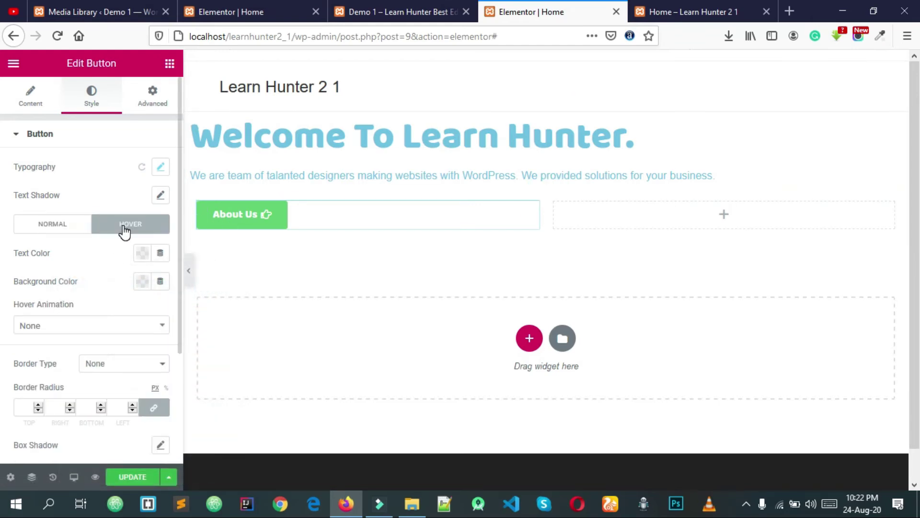
{"action": "left_click", "coordinate": [141, 254]}
{"action": "left_click", "coordinate": [141, 254]}
{"action": "left_click", "coordinate": [141, 254]}
{"action": "left_click", "coordinate": [168, 332]}
{"action": "left_click", "coordinate": [225, 307]}
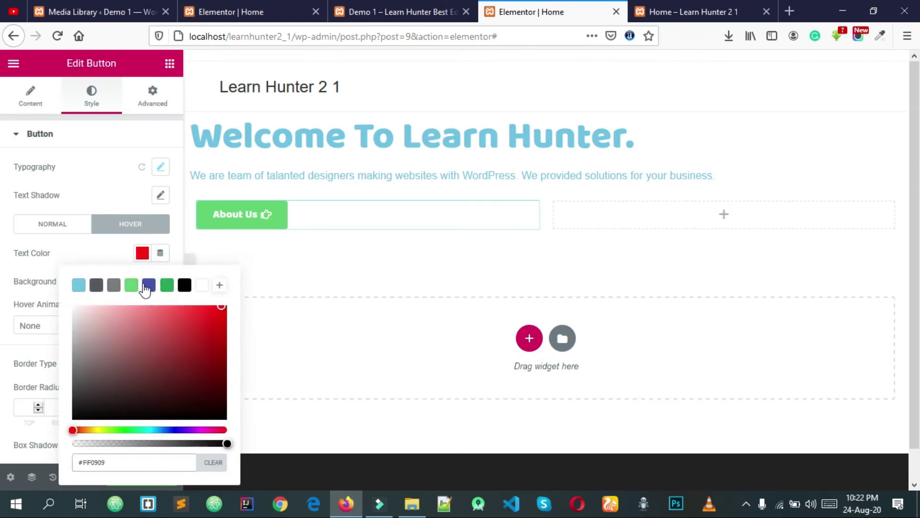
{"action": "left_click", "coordinate": [142, 252]}
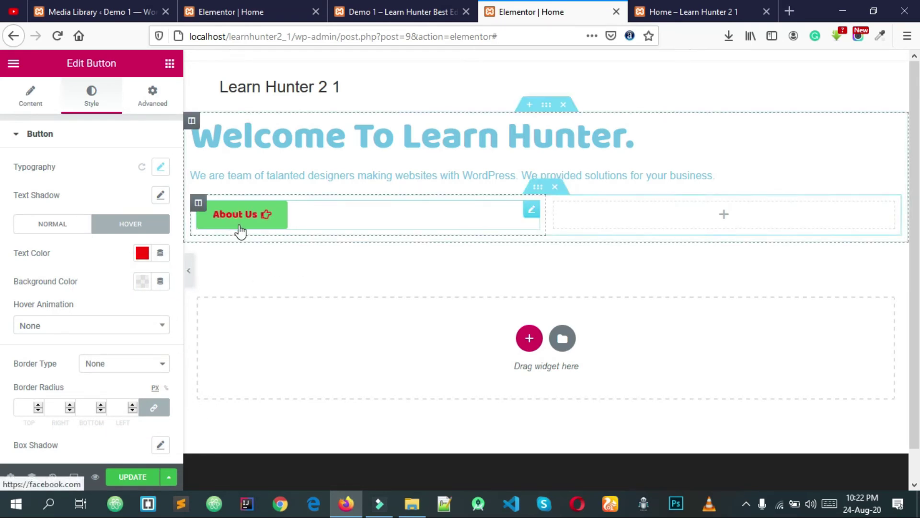
{"action": "left_click", "coordinate": [142, 254]}
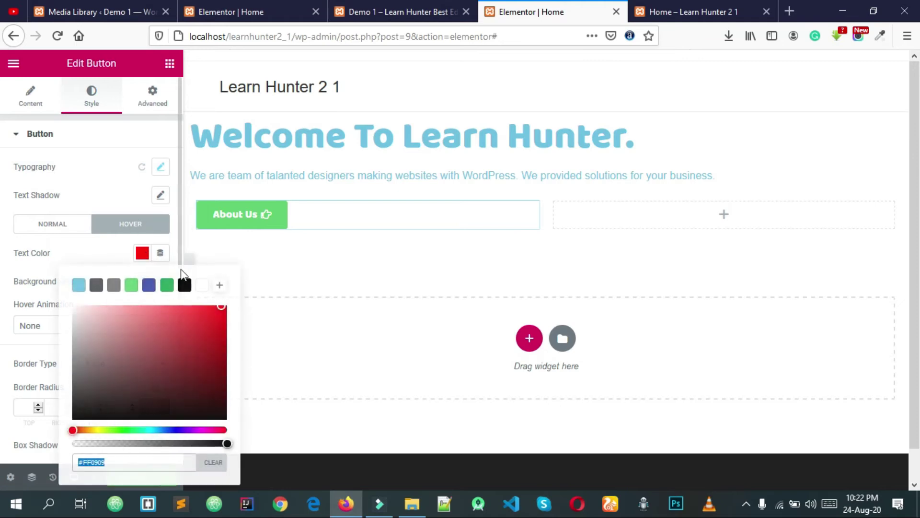
{"action": "left_click", "coordinate": [214, 462]}
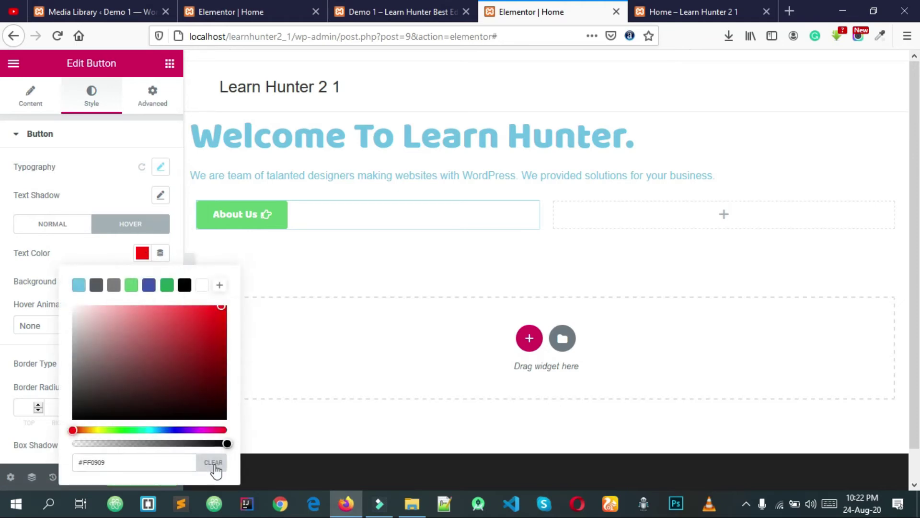
Return to the About Us button's normal-state settings and review the colors of the hero buttons on the Demo 1 page.
{"action": "left_click", "coordinate": [94, 245]}
{"action": "left_click", "coordinate": [53, 224]}
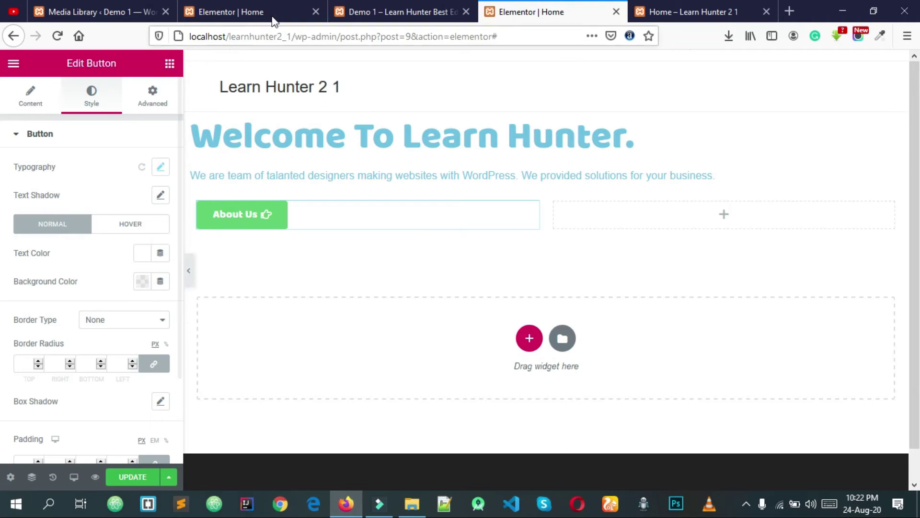
{"action": "left_click", "coordinate": [377, 12]}
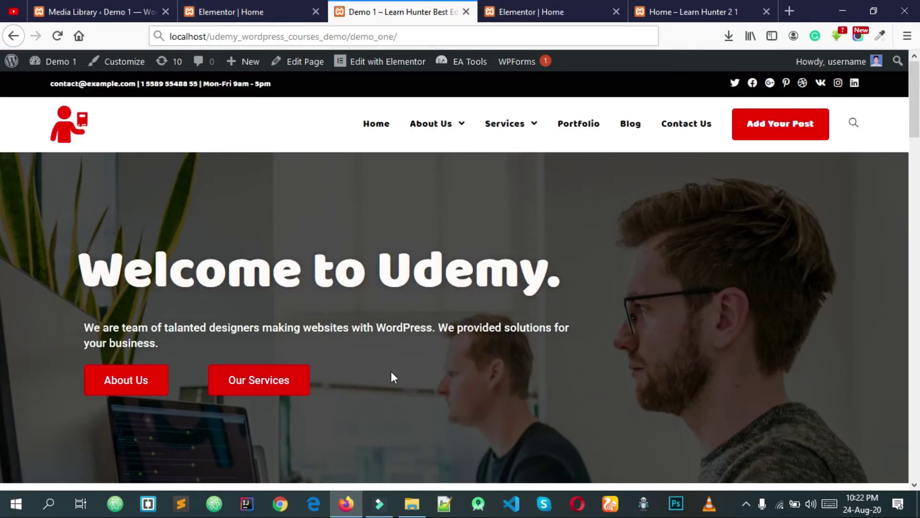
{"action": "scroll", "coordinate": [390, 371], "scroll_direction": "down", "scroll_amount": 4}
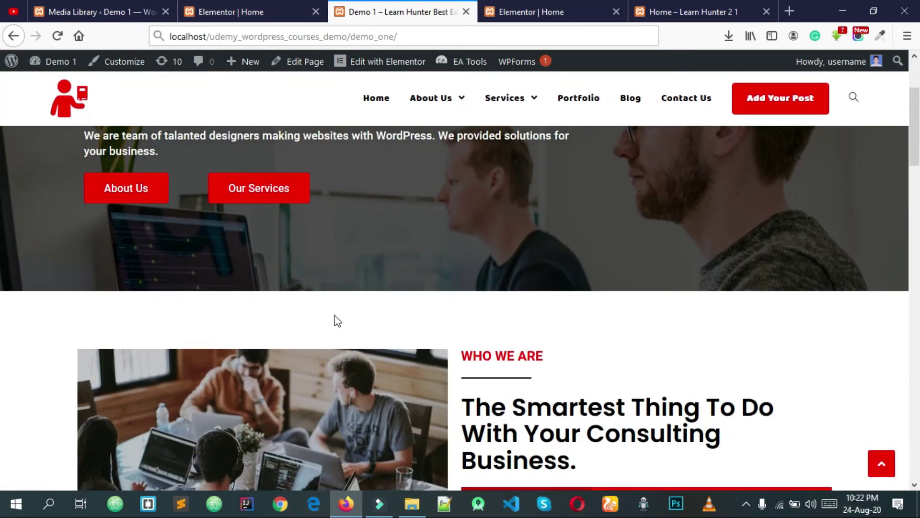
{"action": "scroll", "coordinate": [259, 245], "scroll_direction": "up", "scroll_amount": 4}
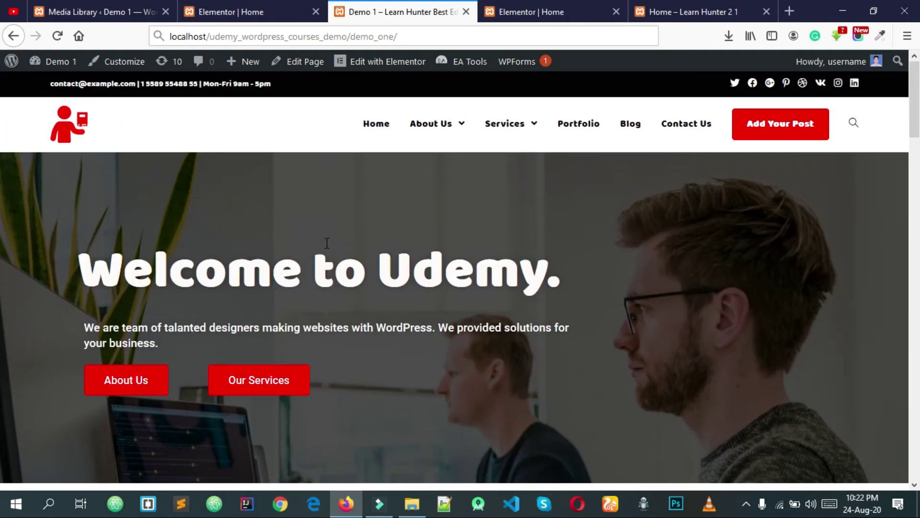
Open Google in a new tab and sample a color from the page with the page color picker.
{"action": "left_click", "coordinate": [790, 11]}
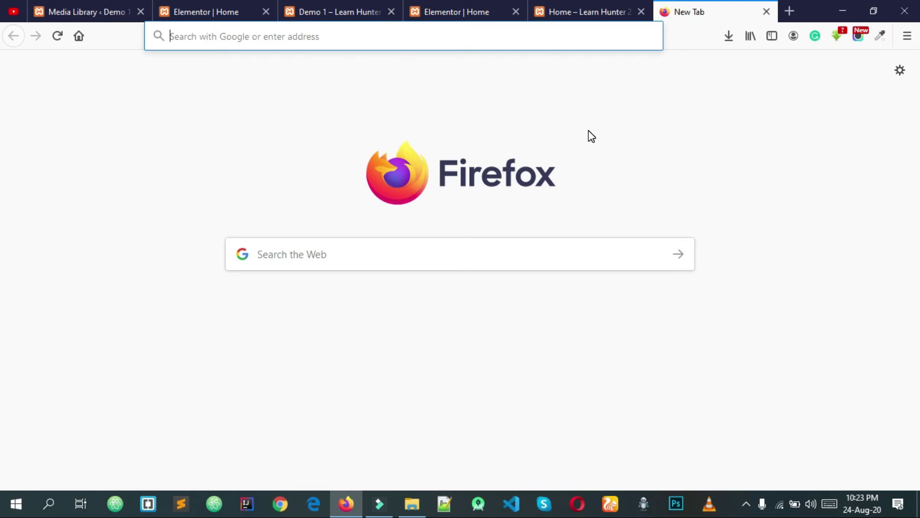
{"action": "type", "text": "g"}
{"action": "key", "text": "Return"}
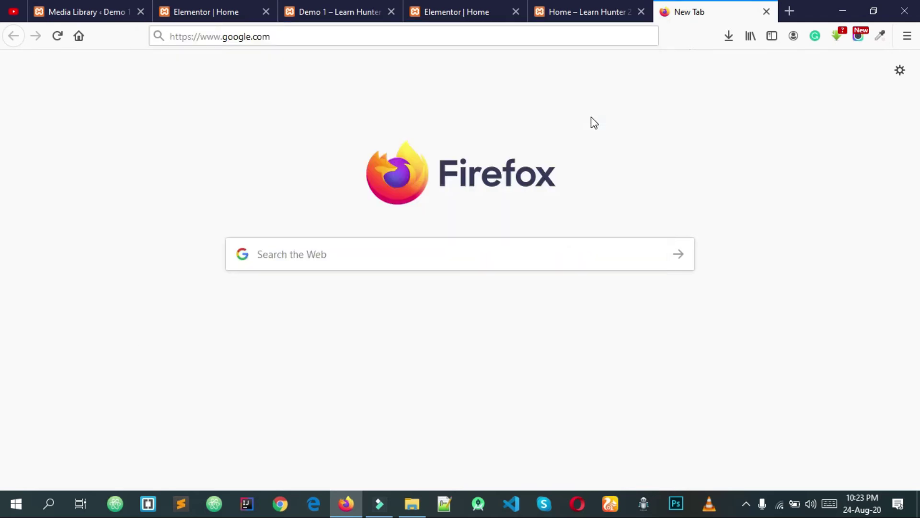
{"action": "left_click", "coordinate": [881, 36]}
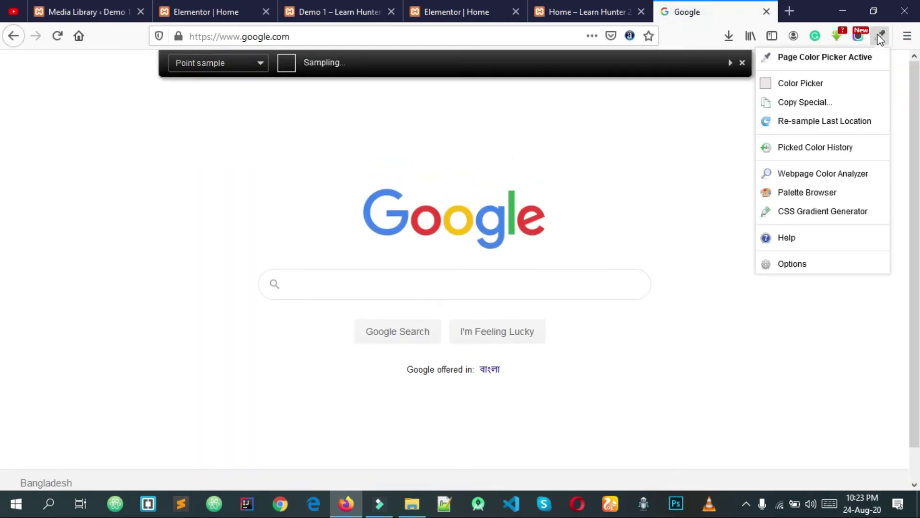
{"action": "left_click", "coordinate": [880, 36]}
{"action": "left_click", "coordinate": [466, 285]}
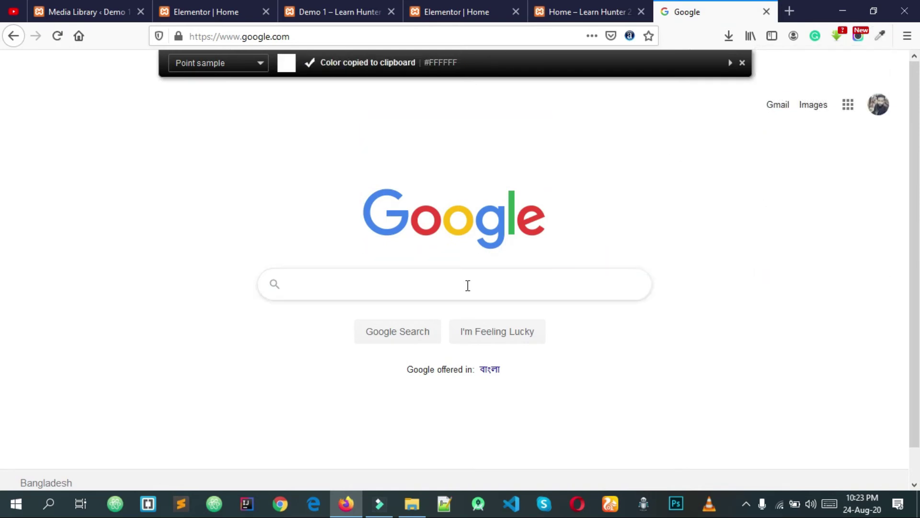
Search Google for "color picker mozilla", view the ColorZilla add-on page for Firefox, and close the tab.
{"action": "type", "text": "co"}
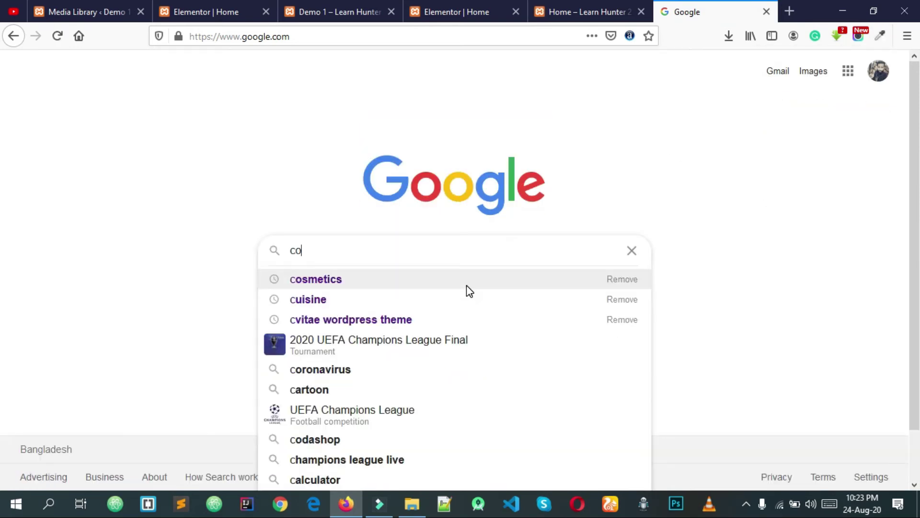
{"action": "type", "text": "lor picker"}
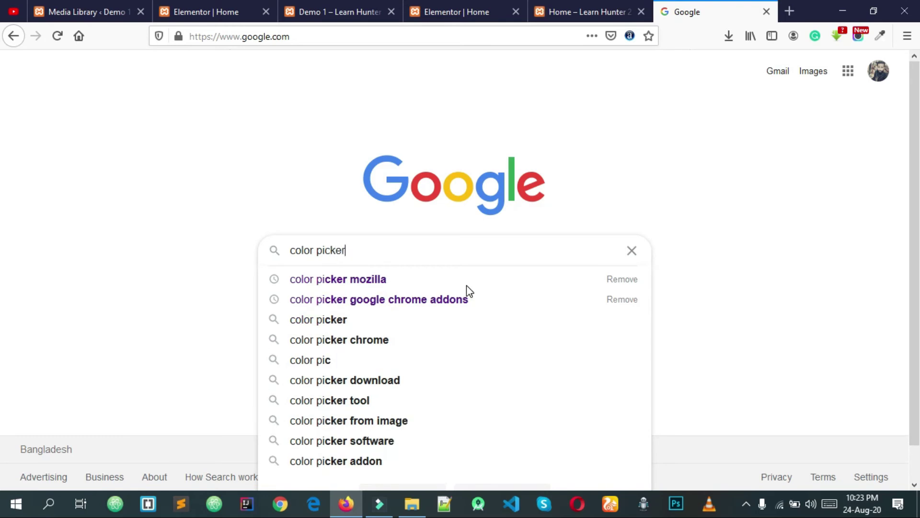
{"action": "left_click", "coordinate": [421, 283]}
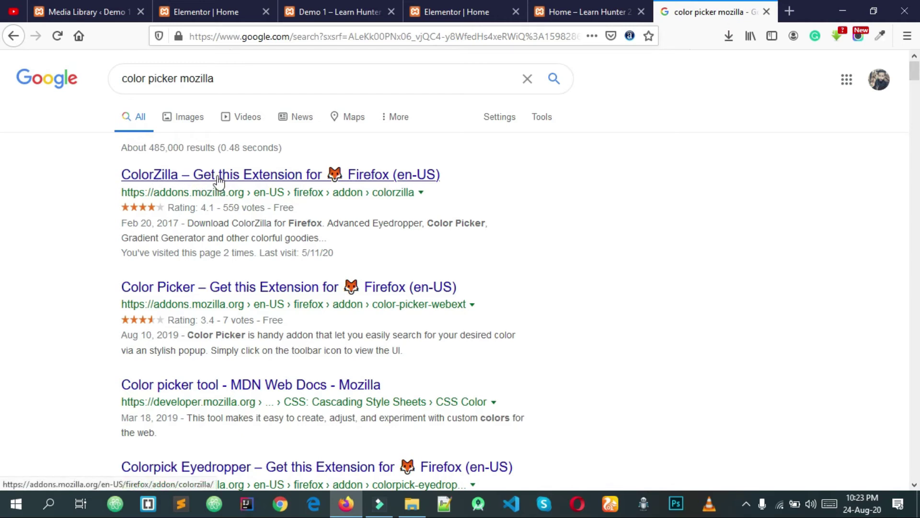
{"action": "left_click", "coordinate": [247, 183]}
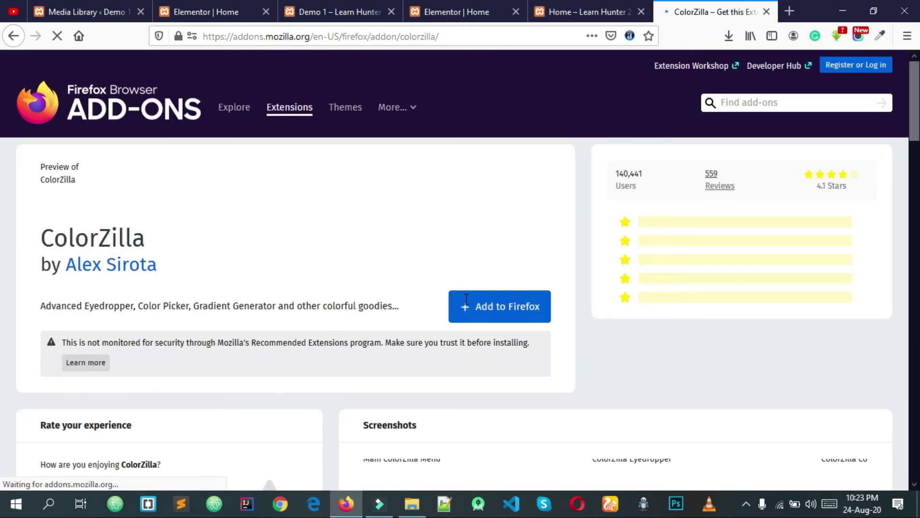
{"action": "left_click", "coordinate": [490, 308]}
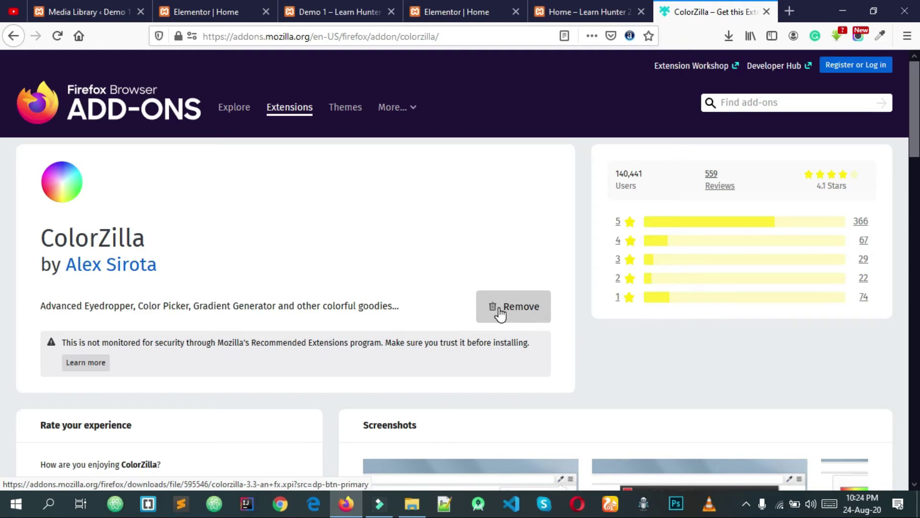
{"action": "left_click", "coordinate": [767, 12]}
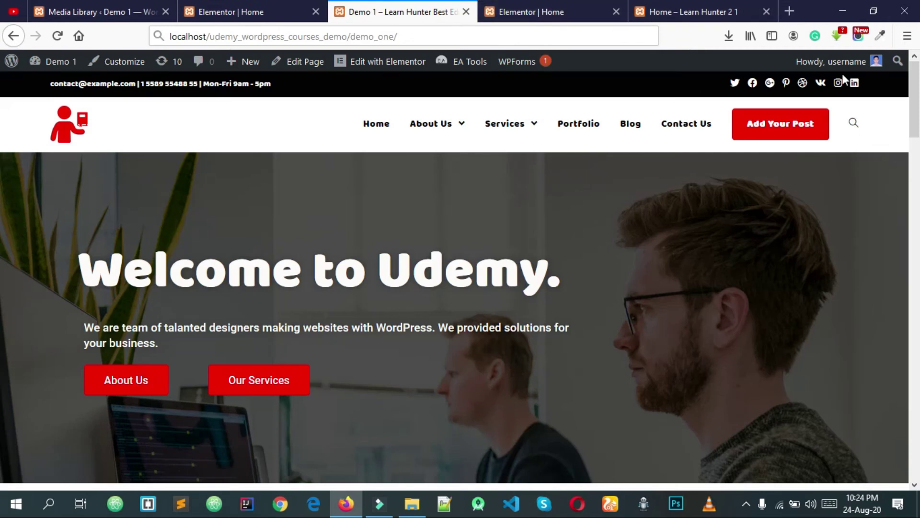
Sample the red (#F20000) of the WHO WE ARE heading on the Demo 1 page with the page color picker.
{"action": "left_click", "coordinate": [878, 36]}
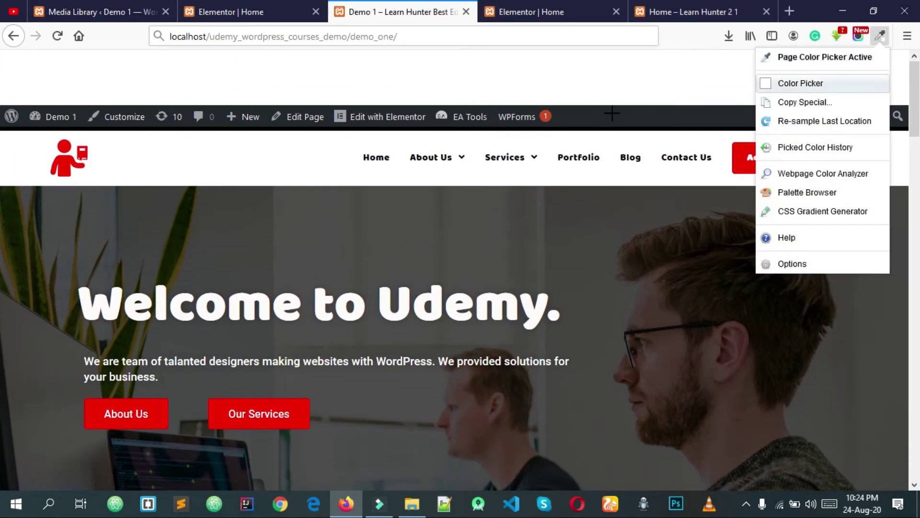
{"action": "left_click", "coordinate": [58, 165]}
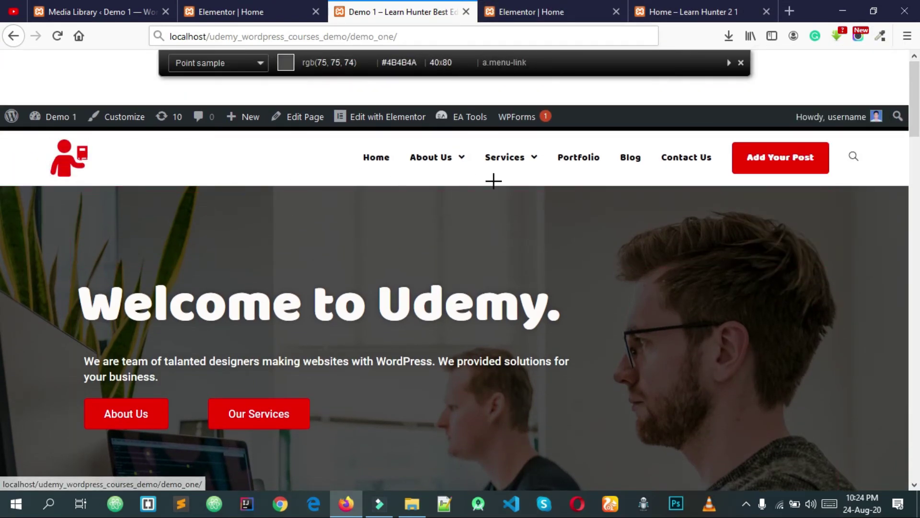
{"action": "scroll", "coordinate": [575, 287], "scroll_direction": "down", "scroll_amount": 4}
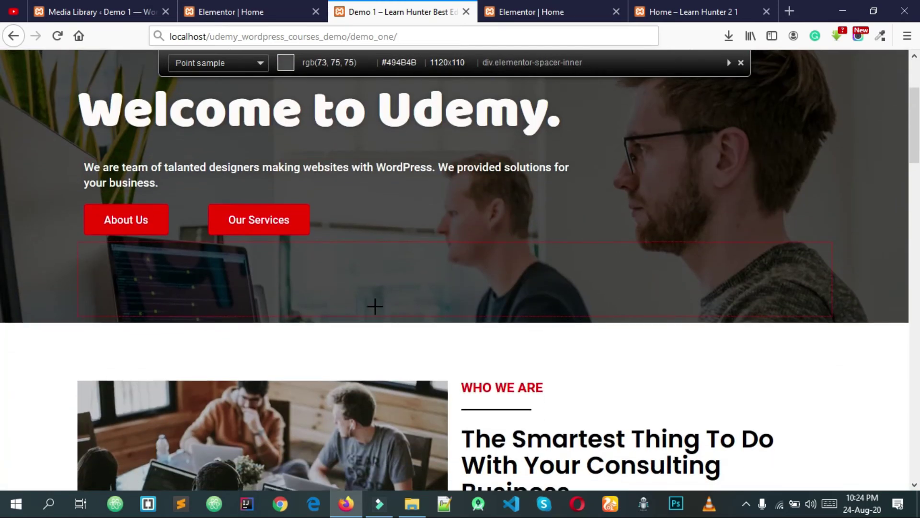
{"action": "scroll", "coordinate": [517, 332], "scroll_direction": "down", "scroll_amount": 1}
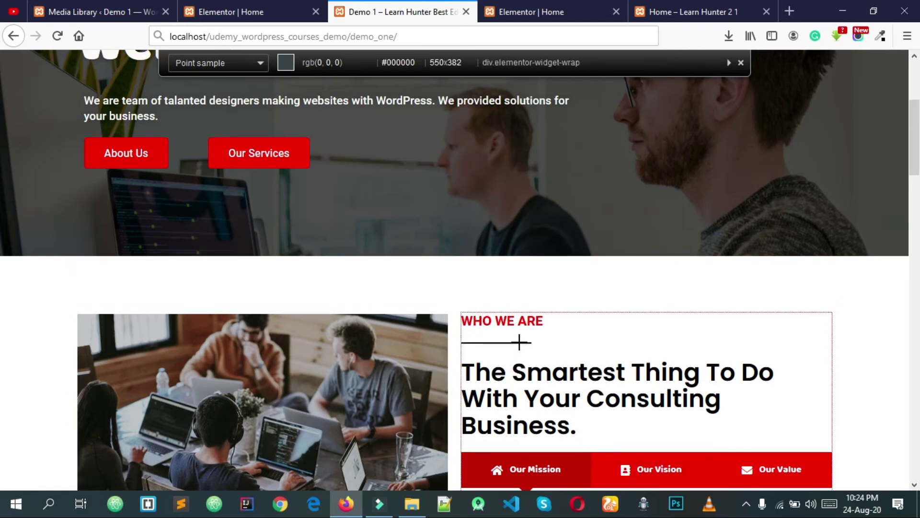
{"action": "left_click", "coordinate": [480, 324]}
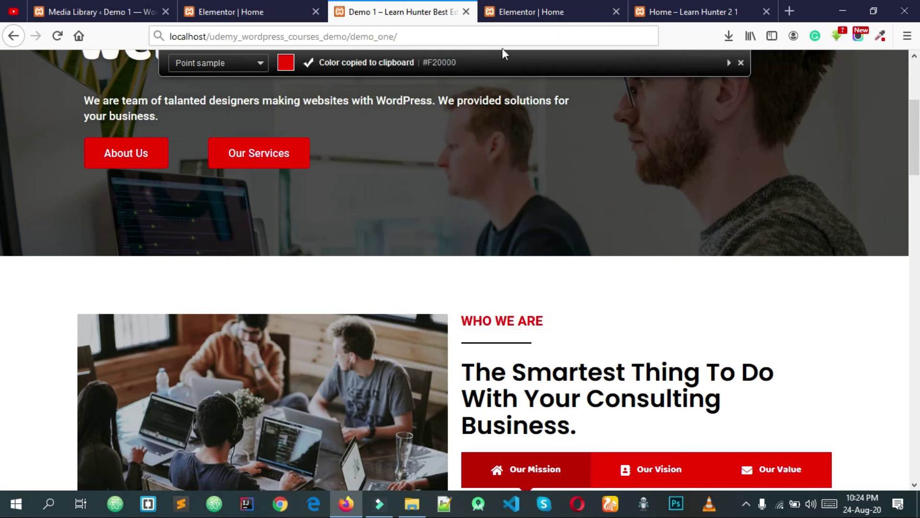
Apply the copied red (#F20000) as the About Us button's normal background color in the Home page editor.
{"action": "left_click", "coordinate": [504, 12]}
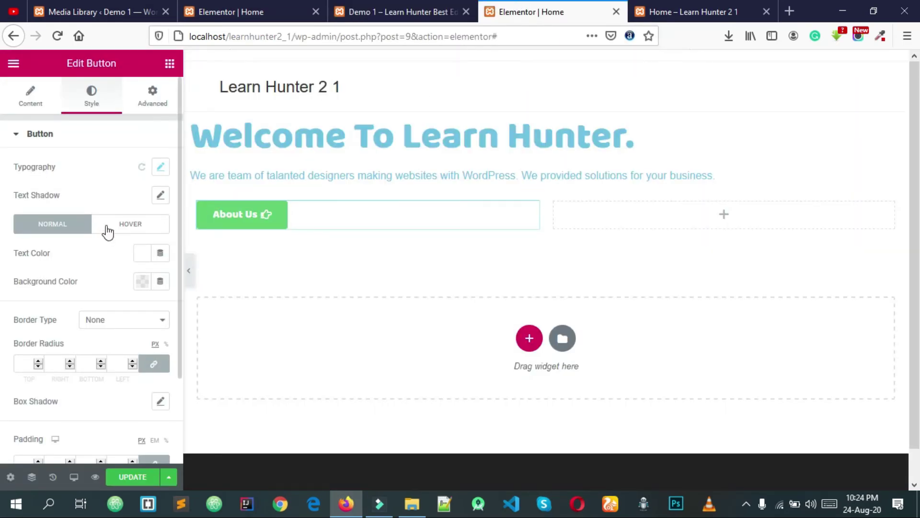
{"action": "left_click", "coordinate": [139, 282]}
{"action": "key", "text": "ctrl+v"}
{"action": "left_click", "coordinate": [232, 234]}
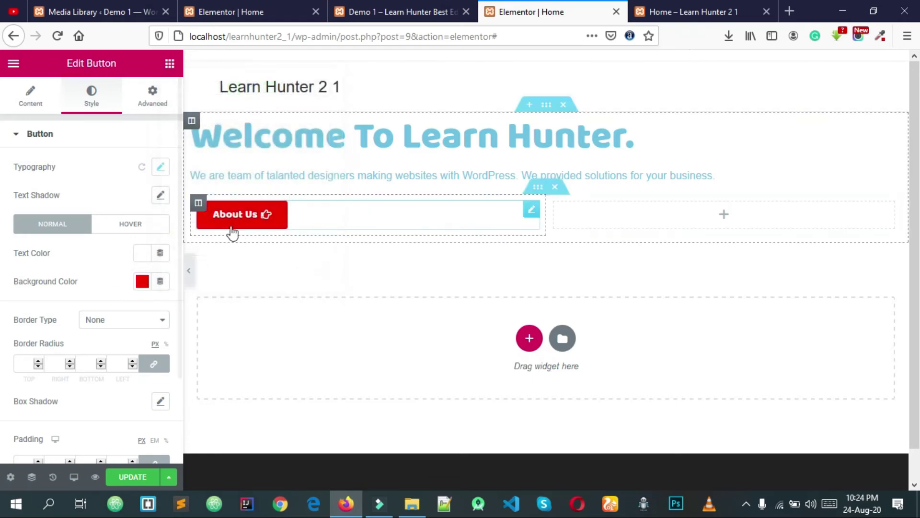
{"action": "scroll", "coordinate": [93, 274], "scroll_direction": "down", "scroll_amount": 1}
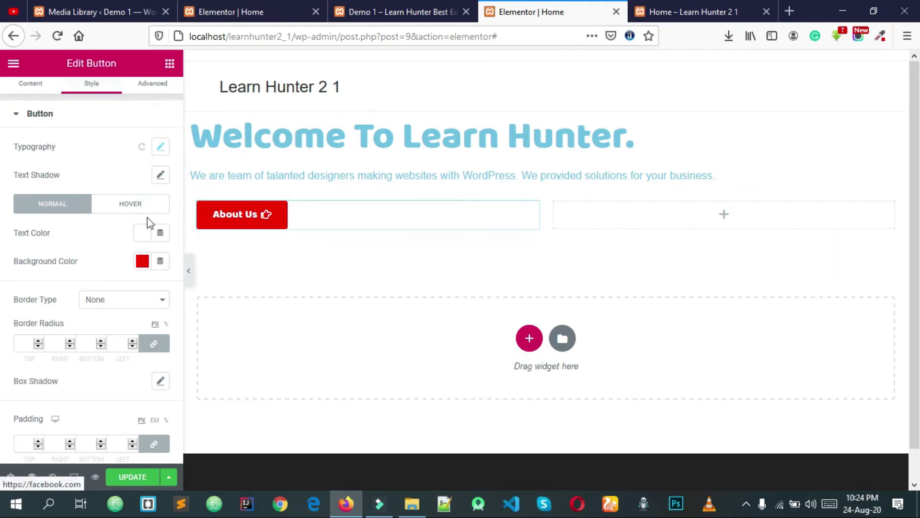
Sample the dark red hover color (#C20000) of the Our Services button on the Demo 1 page.
{"action": "left_click", "coordinate": [398, 12]}
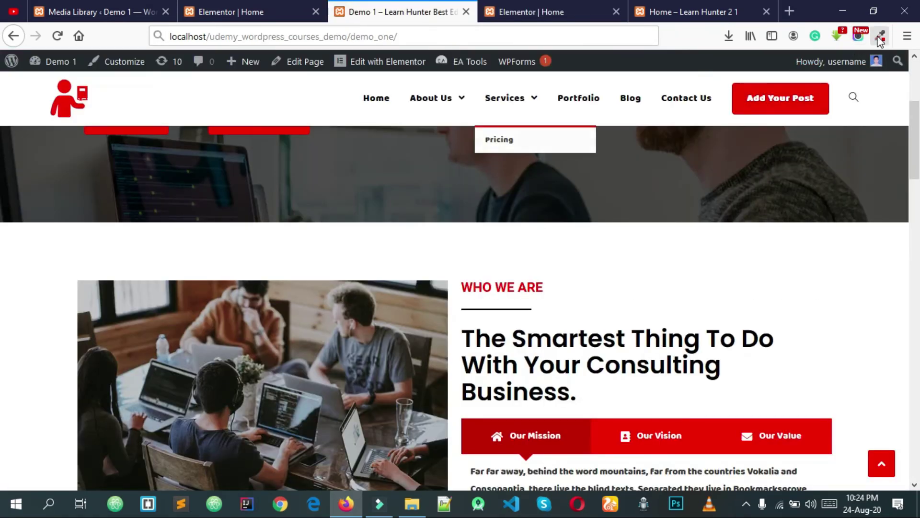
{"action": "left_click", "coordinate": [880, 36]}
{"action": "scroll", "coordinate": [597, 263], "scroll_direction": "up", "scroll_amount": 4}
{"action": "left_click", "coordinate": [218, 285]}
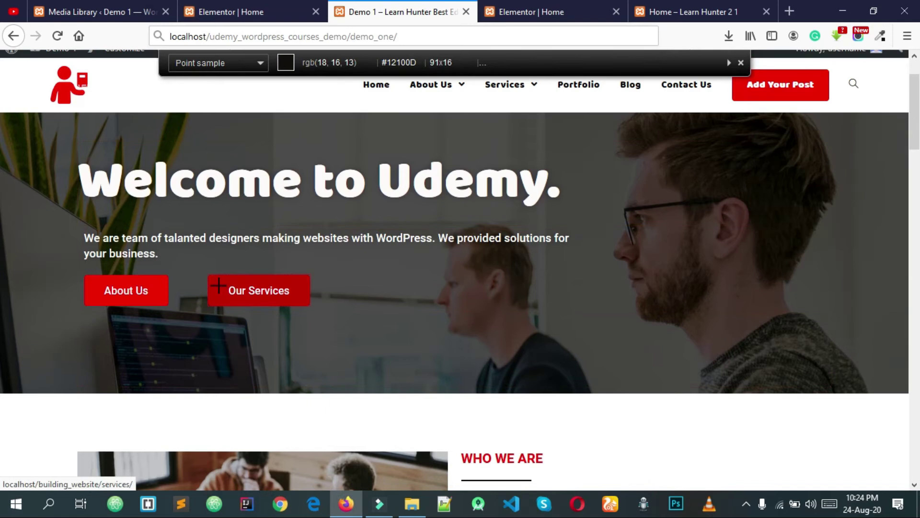
{"action": "left_click", "coordinate": [223, 284]}
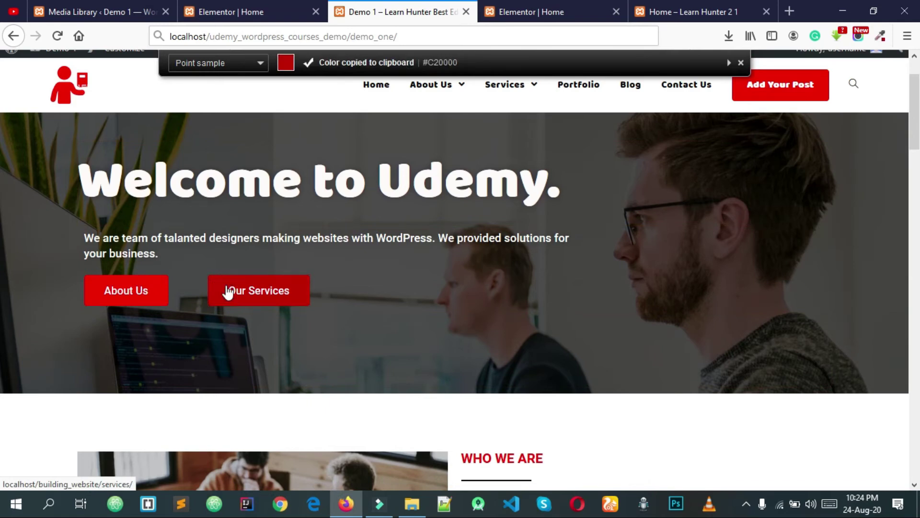
Set the About Us button's hover background color to the copied dark red (#C20000) and return to the normal-state settings.
{"action": "left_click", "coordinate": [524, 8]}
{"action": "left_click", "coordinate": [124, 207]}
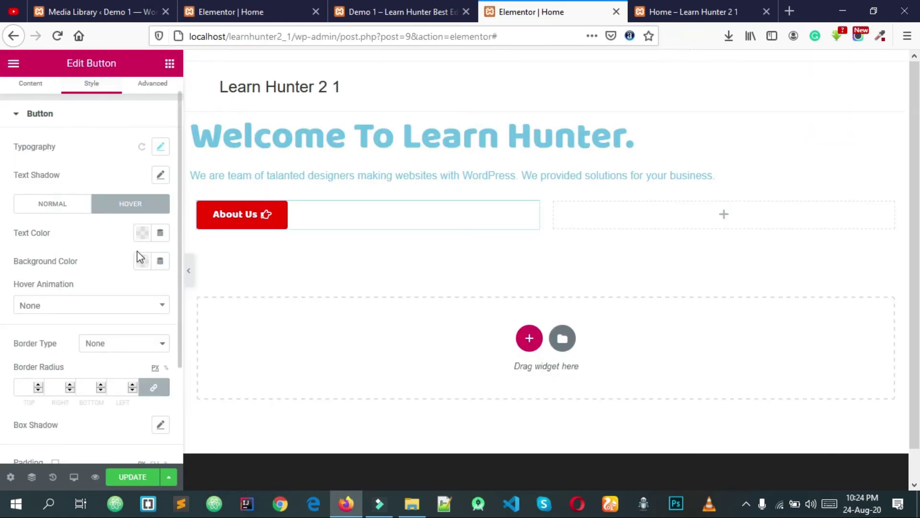
{"action": "left_click", "coordinate": [146, 263]}
{"action": "key", "text": "ctrl+v"}
{"action": "left_click", "coordinate": [100, 278]}
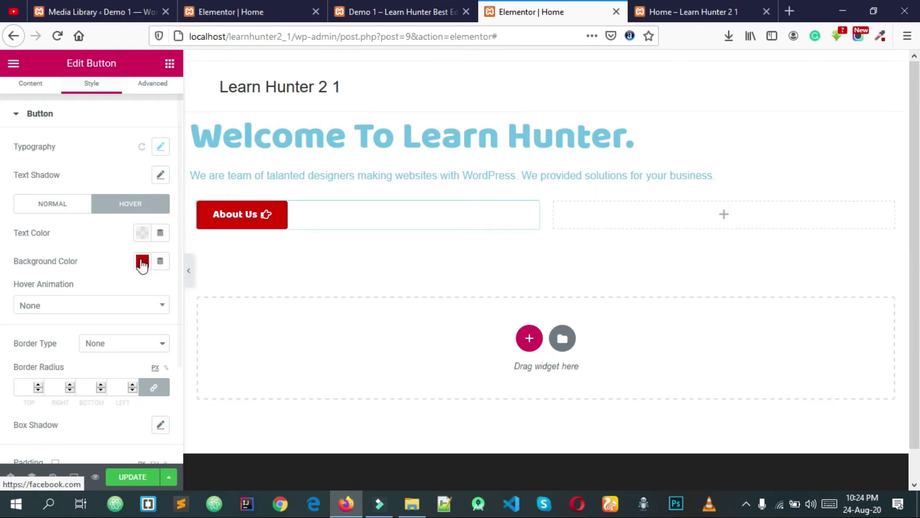
{"action": "left_click", "coordinate": [52, 206]}
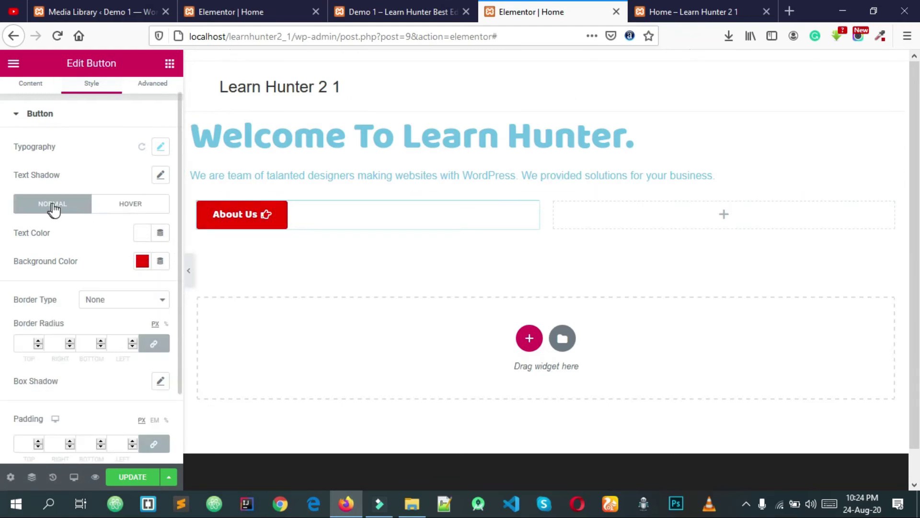
{"action": "scroll", "coordinate": [73, 288], "scroll_direction": "down", "scroll_amount": 1}
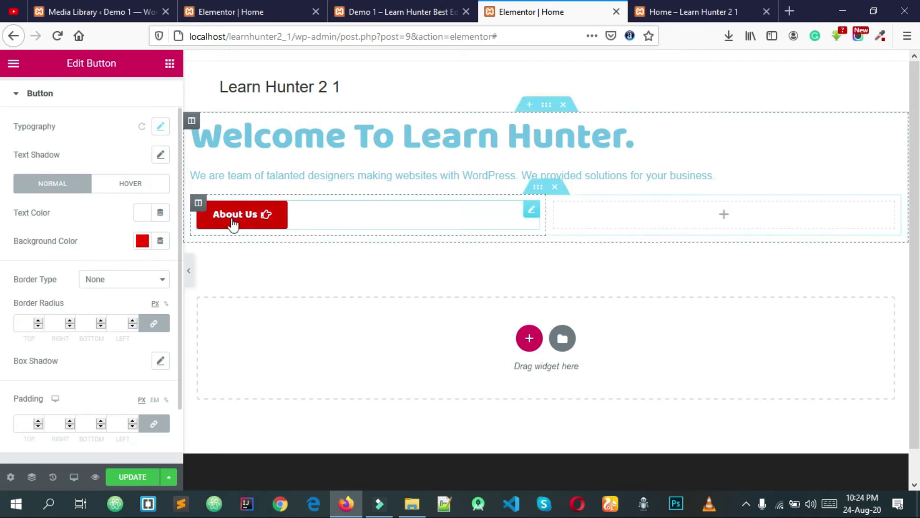
Give the About Us button a solid border with a width of 5 on all sides.
{"action": "left_click", "coordinate": [115, 280]}
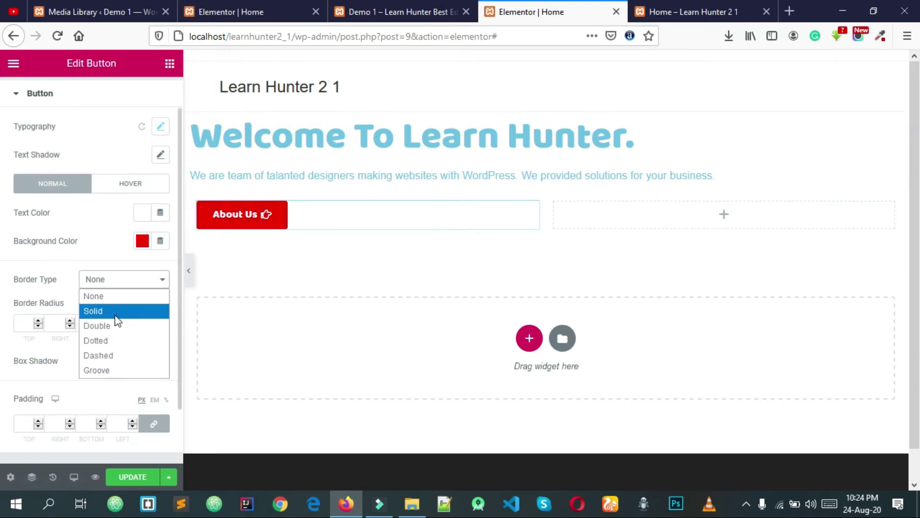
{"action": "left_click", "coordinate": [116, 310]}
{"action": "left_click", "coordinate": [107, 284]}
{"action": "left_click", "coordinate": [106, 278]}
{"action": "left_click", "coordinate": [105, 279]}
{"action": "left_click", "coordinate": [42, 301]}
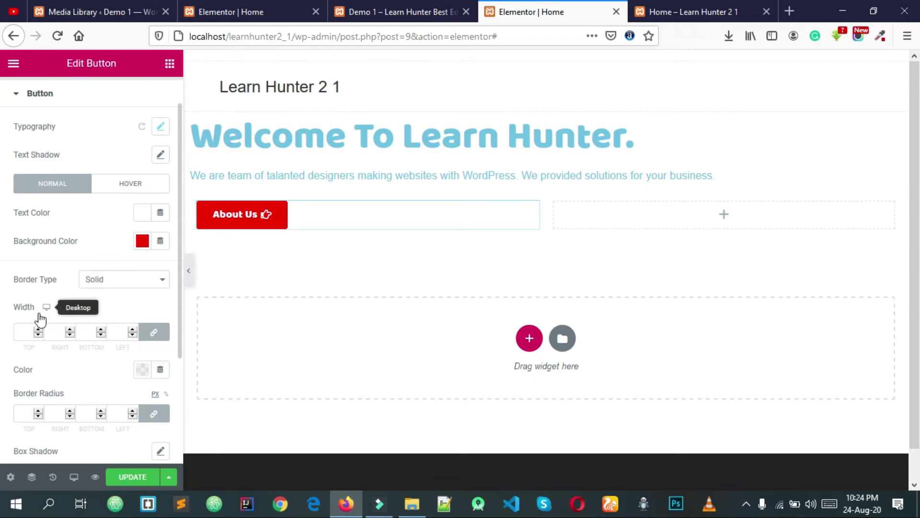
{"action": "left_click", "coordinate": [39, 329]}
{"action": "left_click", "coordinate": [39, 329]}
{"action": "left_click", "coordinate": [39, 329]}
{"action": "left_click", "coordinate": [39, 329]}
{"action": "left_click", "coordinate": [38, 329]}
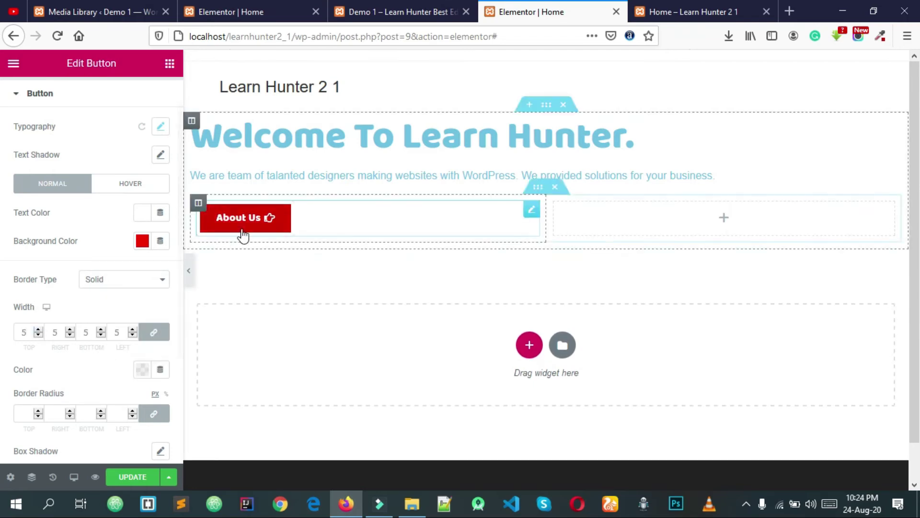
Set the About Us button's border color to black (#000000).
{"action": "scroll", "coordinate": [127, 341], "scroll_direction": "down", "scroll_amount": 1}
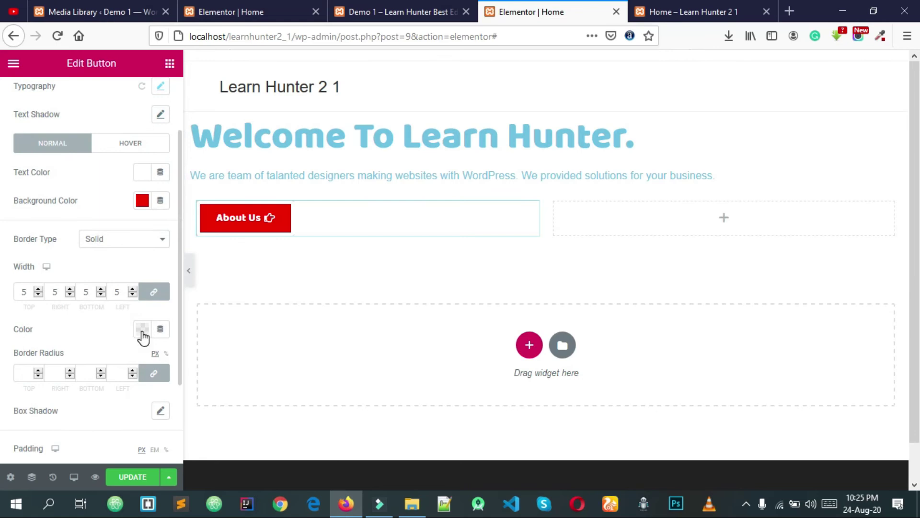
{"action": "left_click", "coordinate": [142, 328]}
{"action": "left_click_drag", "start_coordinate": [143, 238], "coordinate": [64, 297]}
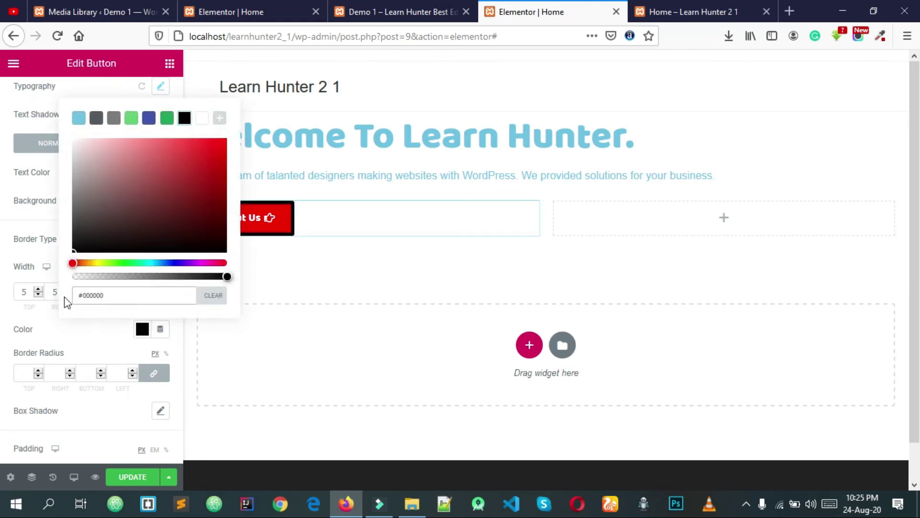
{"action": "left_click", "coordinate": [82, 342]}
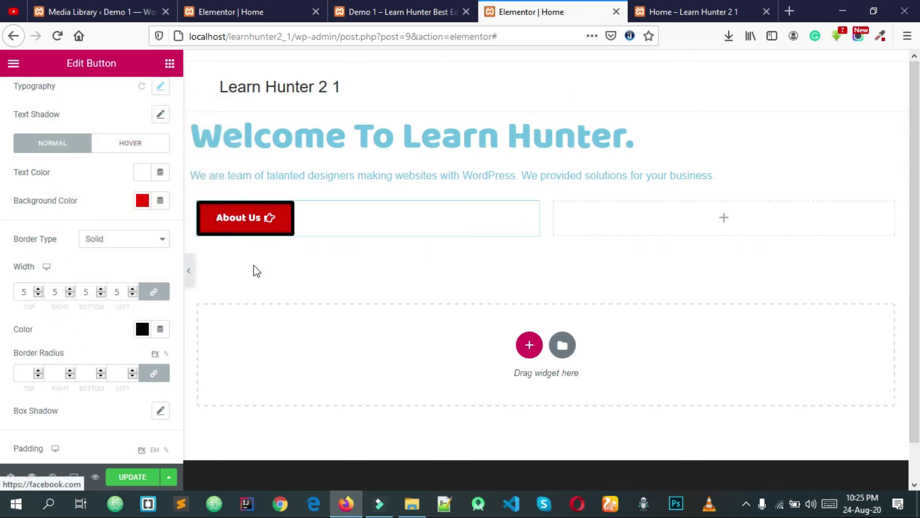
Try the Double, Dotted, Dashed and Groove border types on the About Us button.
{"action": "left_click", "coordinate": [126, 241]}
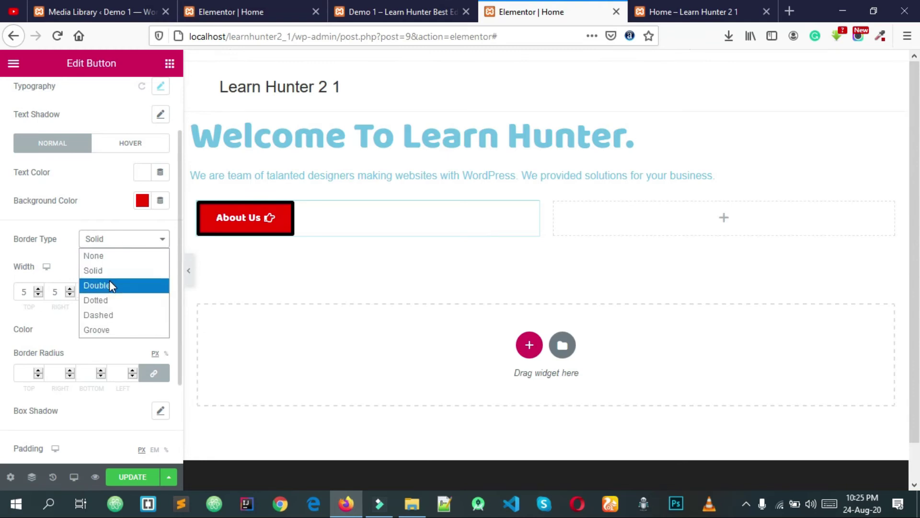
{"action": "left_click", "coordinate": [110, 285]}
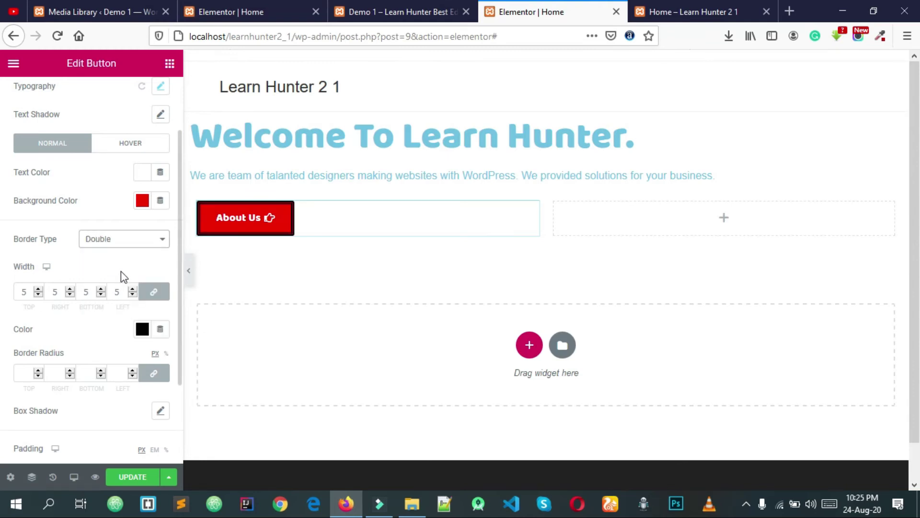
{"action": "left_click", "coordinate": [109, 247]}
{"action": "left_click", "coordinate": [114, 300]}
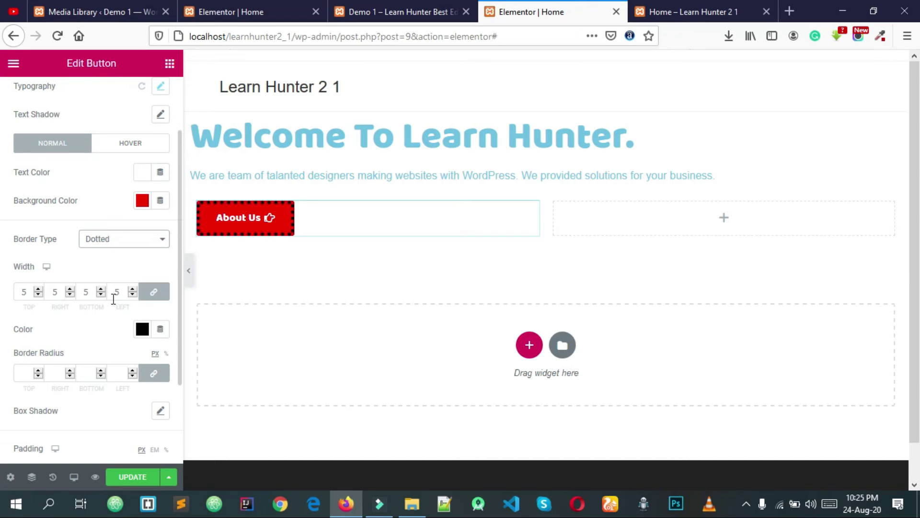
{"action": "left_click", "coordinate": [124, 239]}
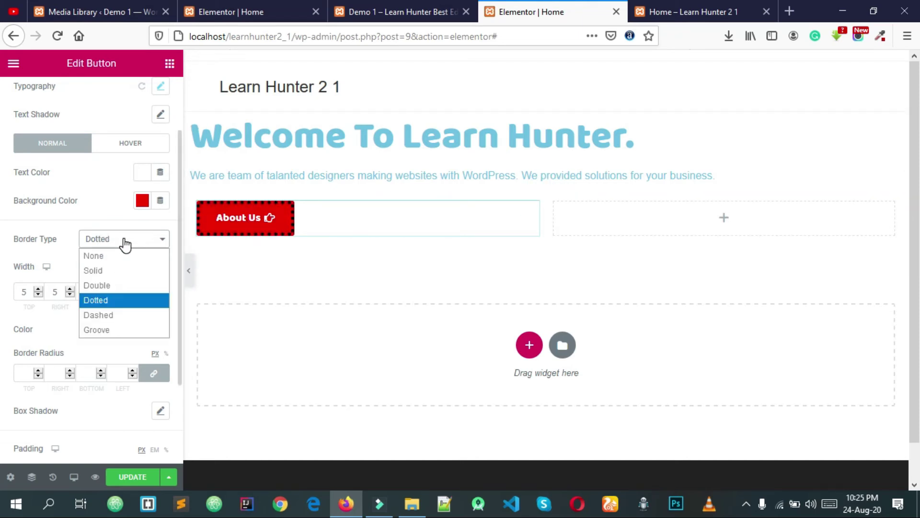
{"action": "left_click", "coordinate": [116, 315]}
{"action": "left_click", "coordinate": [134, 244]}
{"action": "left_click", "coordinate": [125, 332]}
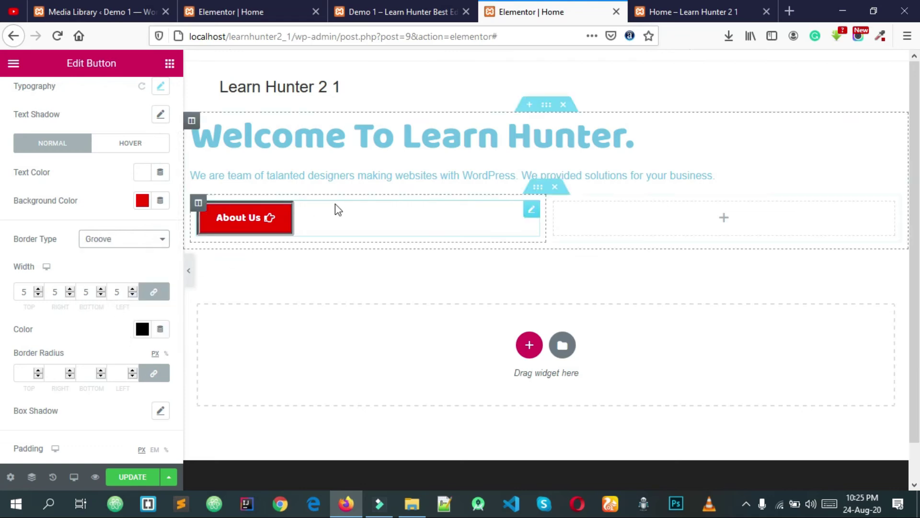
Remove the About Us button's border by setting its border type to None.
{"action": "left_click", "coordinate": [120, 242]}
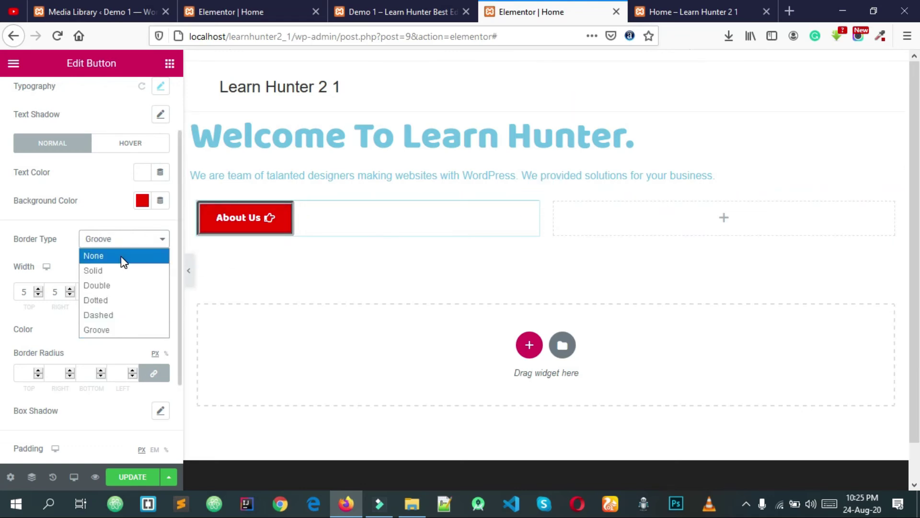
{"action": "left_click", "coordinate": [123, 256]}
{"action": "left_click", "coordinate": [129, 244]}
{"action": "left_click", "coordinate": [122, 254]}
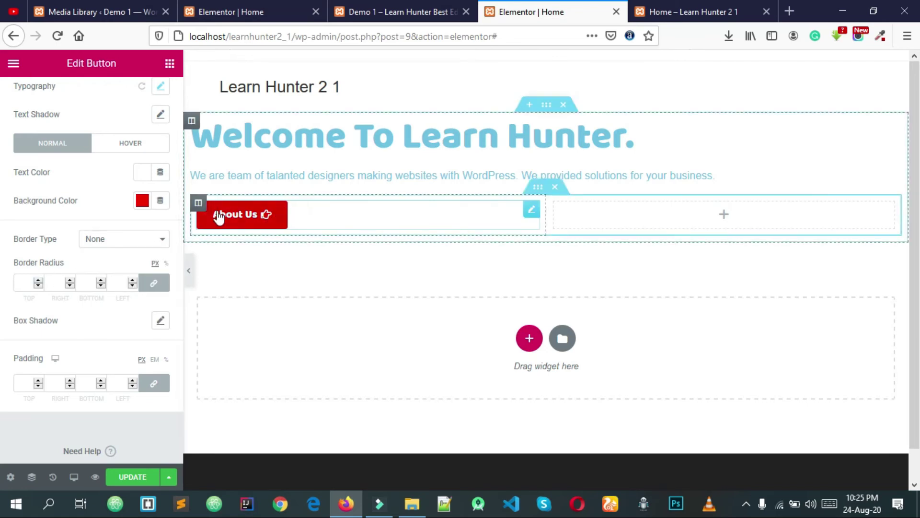
Try a border radius of 25 px on all corners of the About Us button, and clear the value.
{"action": "left_click", "coordinate": [39, 280]}
{"action": "left_click", "coordinate": [265, 222]}
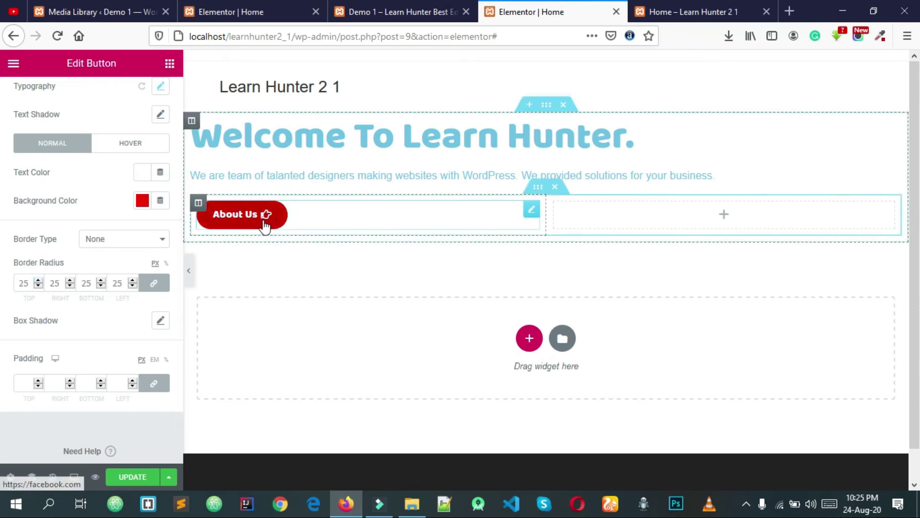
{"action": "left_click", "coordinate": [115, 283]}
{"action": "key", "text": "BackSpace"}
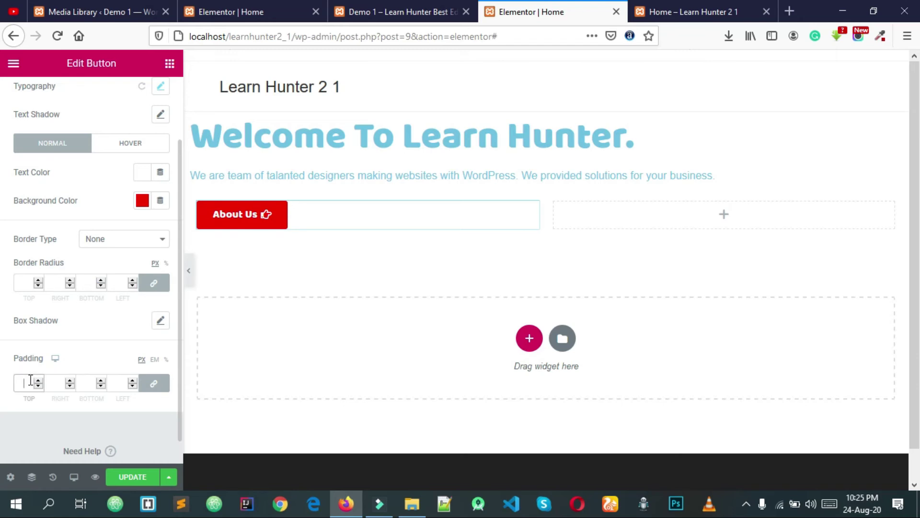
Try a box shadow with color rgba(0, 0, 0, 0.57) on the About Us button, and reset the shadow.
{"action": "left_click", "coordinate": [161, 321]}
{"action": "scroll", "coordinate": [108, 281], "scroll_direction": "down", "scroll_amount": 1}
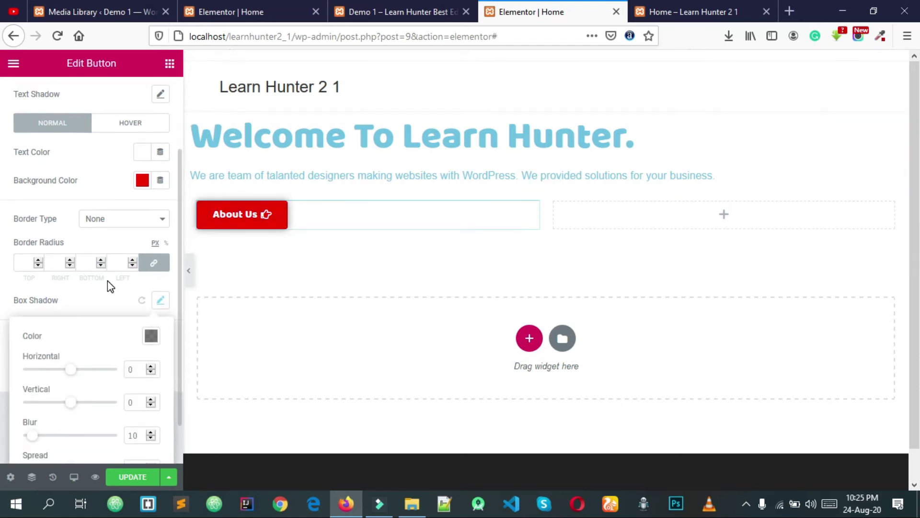
{"action": "left_click", "coordinate": [150, 337]}
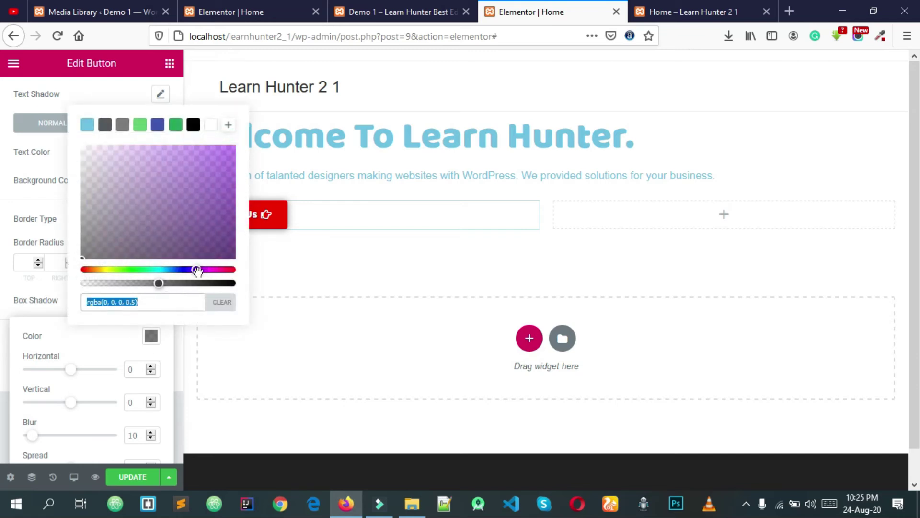
{"action": "left_click_drag", "start_coordinate": [199, 271], "coordinate": [169, 283]}
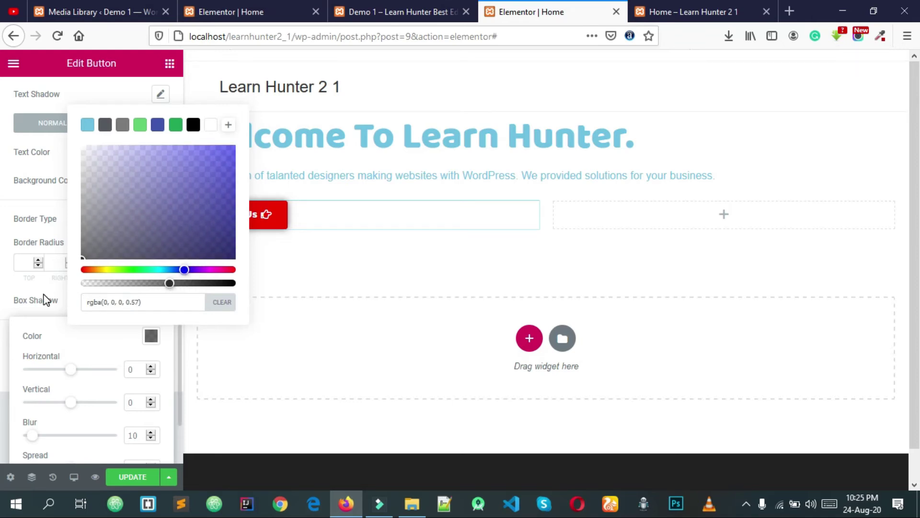
{"action": "left_click", "coordinate": [100, 297]}
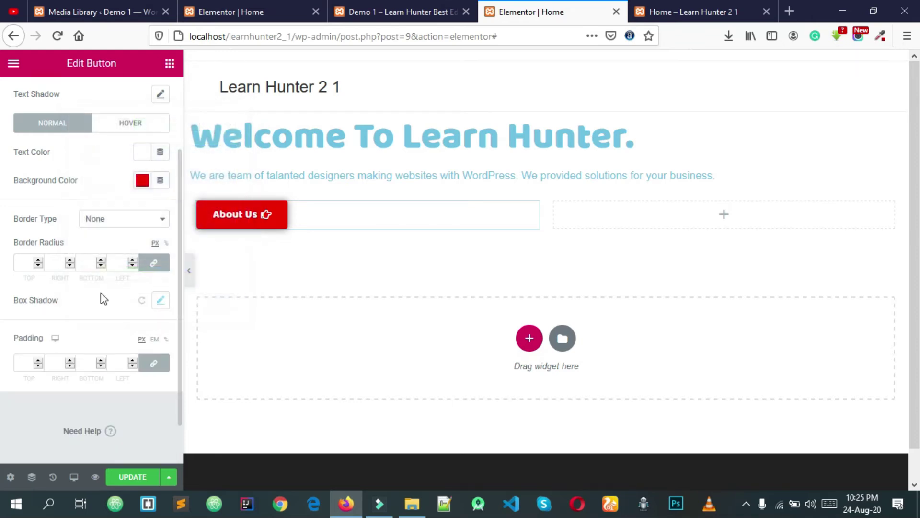
{"action": "left_click", "coordinate": [142, 302]}
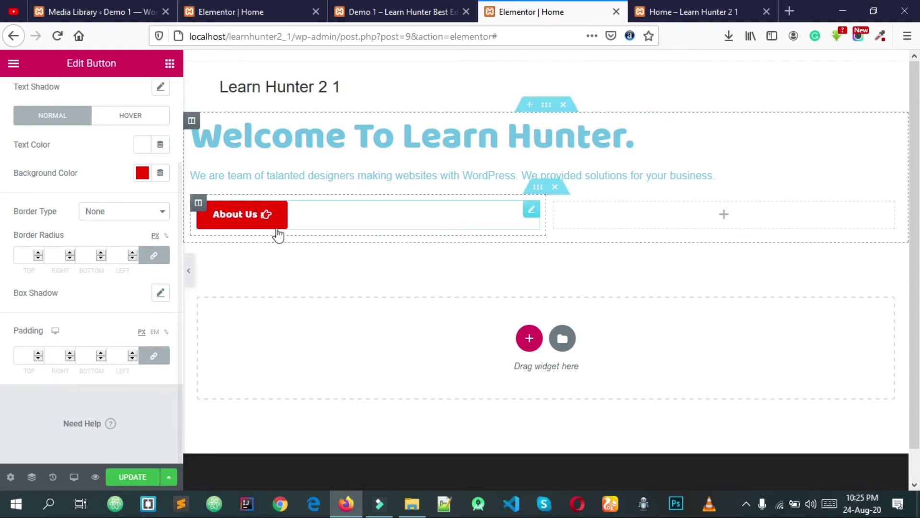
Set the About Us button's padding to 30 px on all sides.
{"action": "left_click_drag", "start_coordinate": [38, 356], "coordinate": [38, 355]}
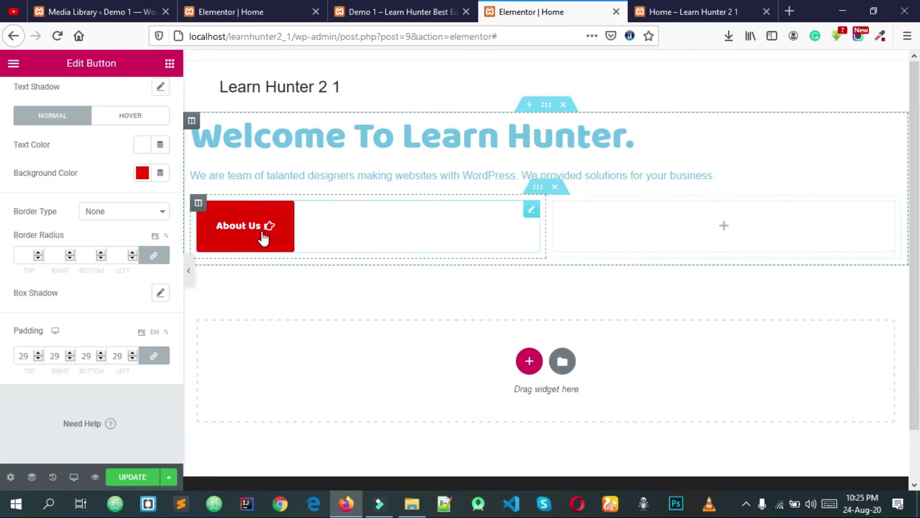
{"action": "double_click", "coordinate": [61, 354]}
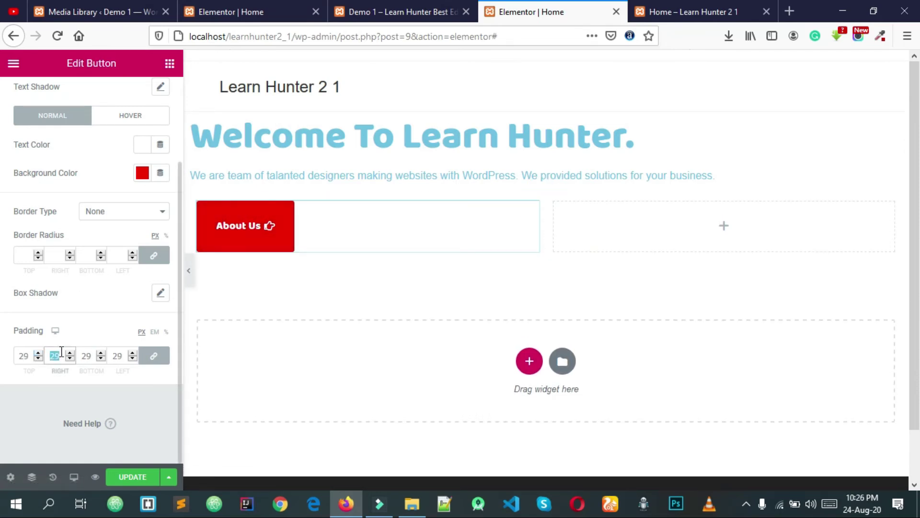
{"action": "type", "text": "30"}
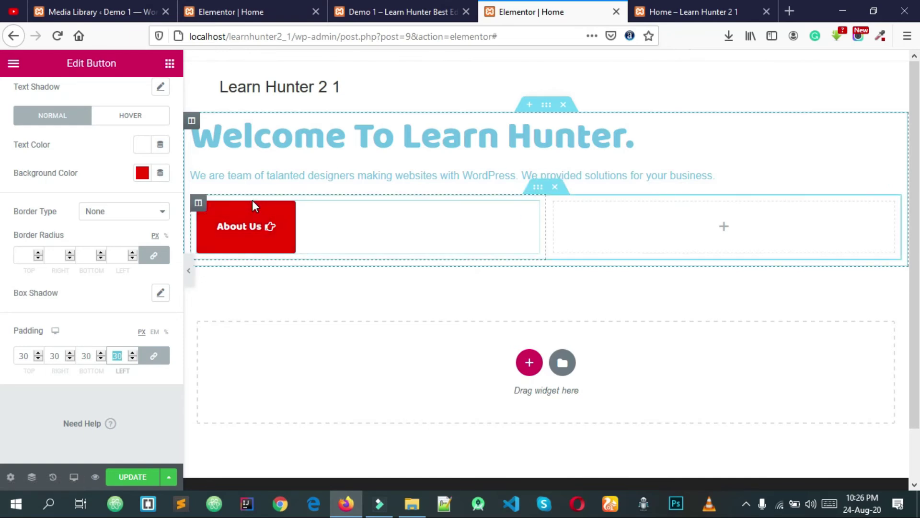
{"action": "left_click", "coordinate": [118, 348]}
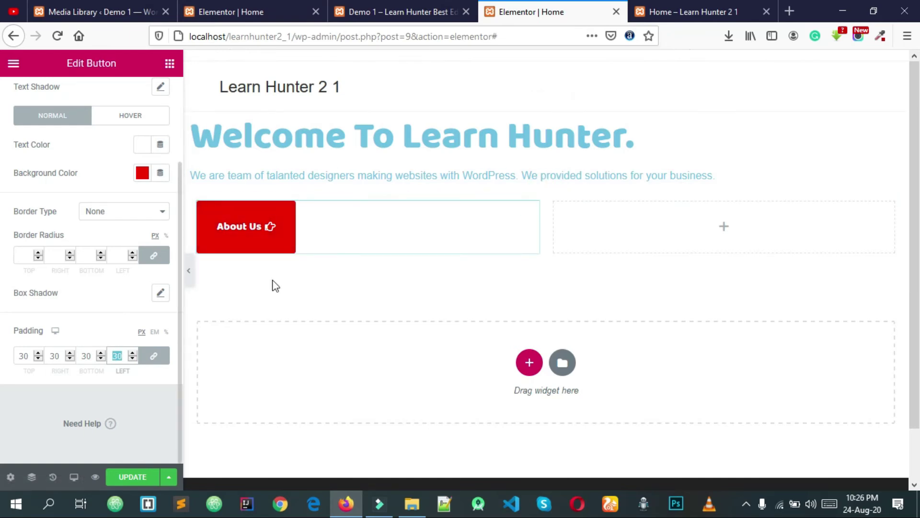
Unlink the About Us button's padding values and set the top and bottom padding to 15 px.
{"action": "left_click", "coordinate": [23, 355]}
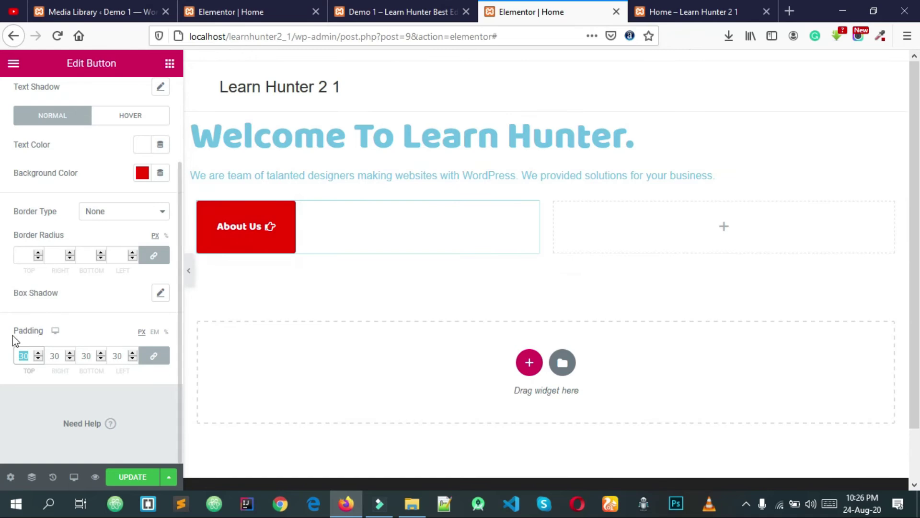
{"action": "left_click", "coordinate": [159, 358]}
{"action": "left_click", "coordinate": [154, 362]}
{"action": "left_click_drag", "start_coordinate": [27, 356], "coordinate": [7, 360]}
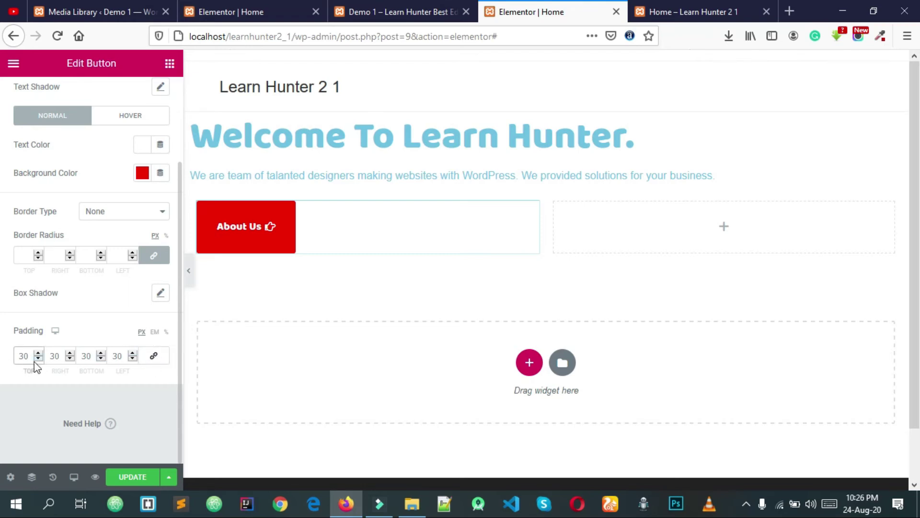
{"action": "type", "text": "10"}
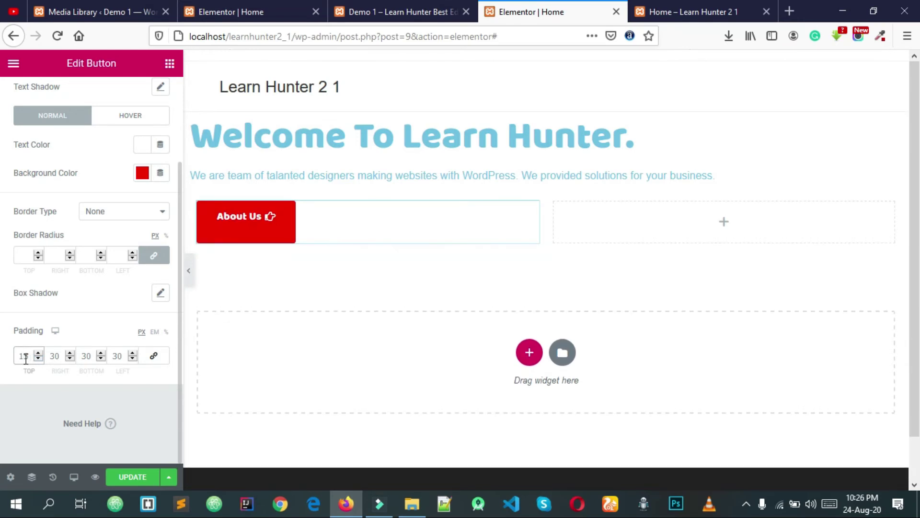
{"action": "left_click_drag", "start_coordinate": [92, 357], "coordinate": [76, 359]}
{"action": "type", "text": "15"}
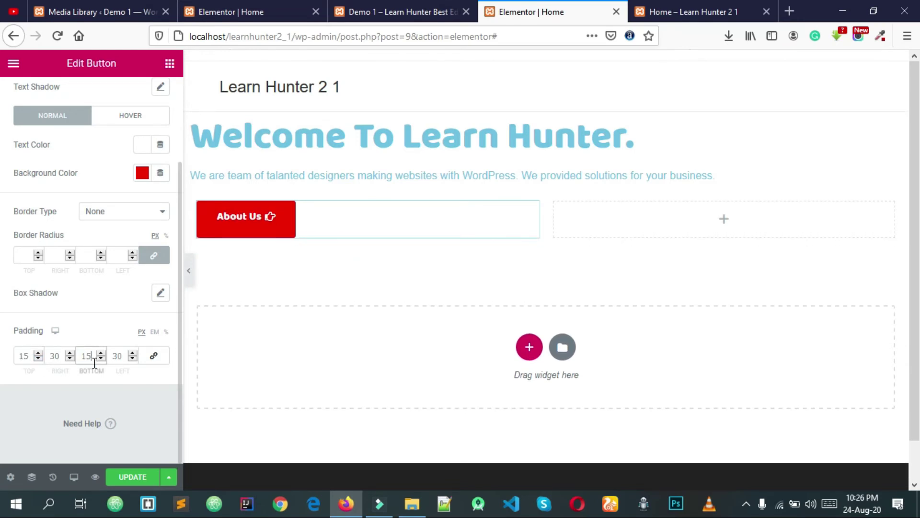
{"action": "left_click", "coordinate": [59, 356]}
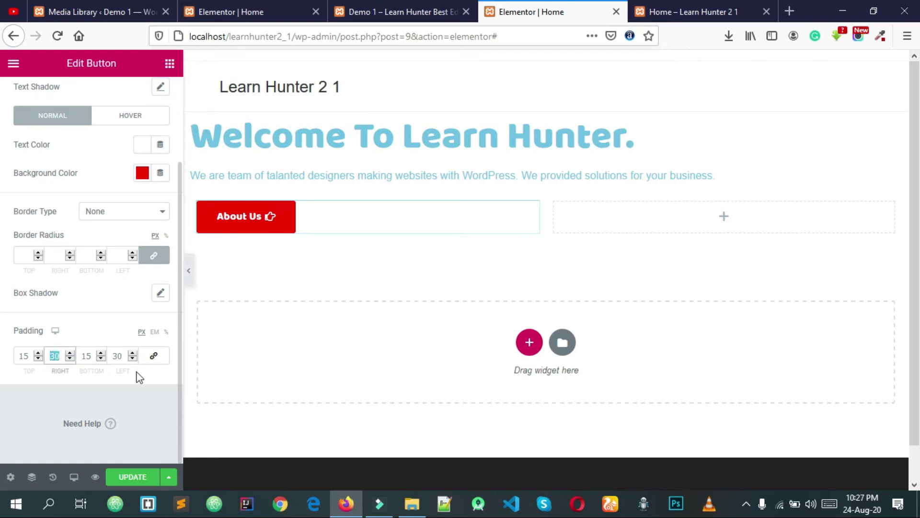
{"action": "left_click", "coordinate": [121, 355]}
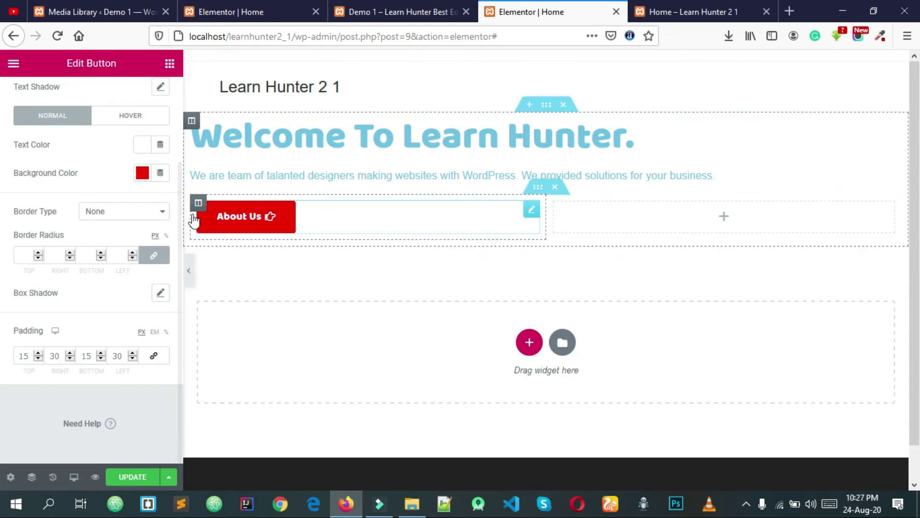
Narrow the column around the About Us button and paste a copy of the button into the empty column beside it.
{"action": "left_click_drag", "start_coordinate": [547, 219], "coordinate": [333, 231]}
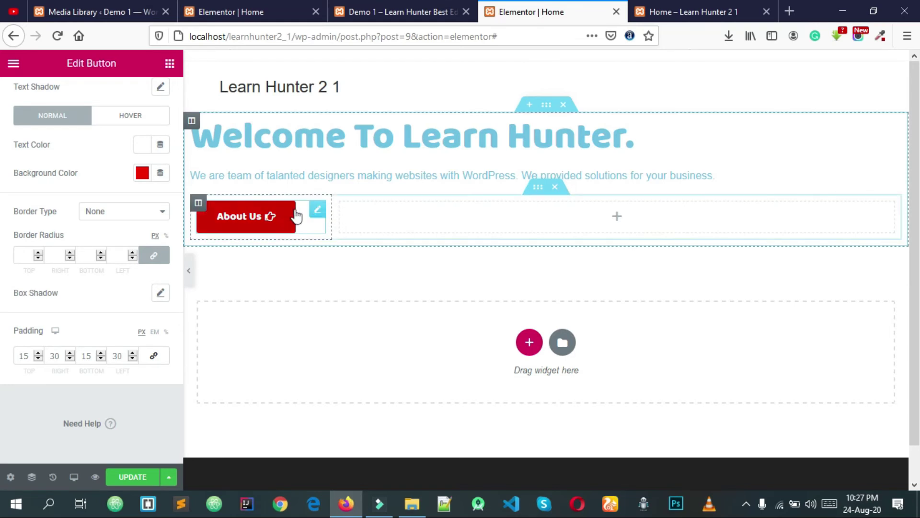
{"action": "right_click", "coordinate": [318, 215]}
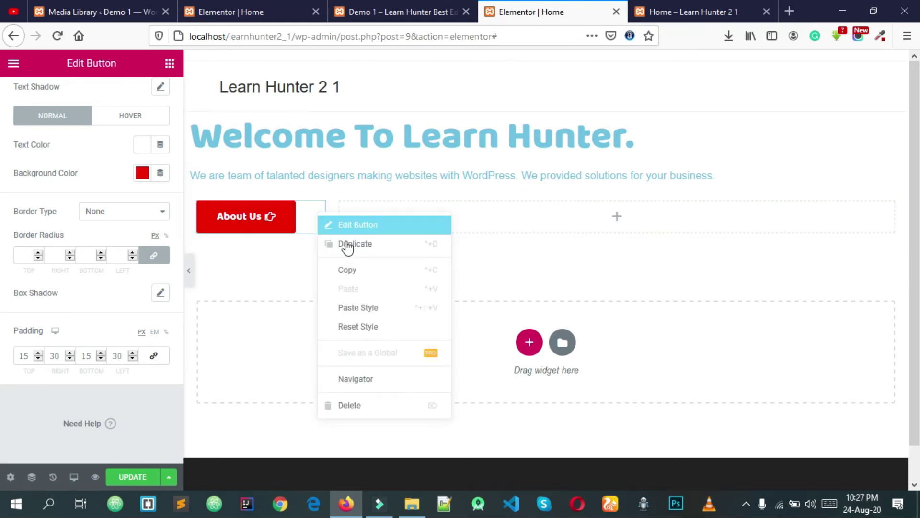
{"action": "left_click", "coordinate": [353, 267]}
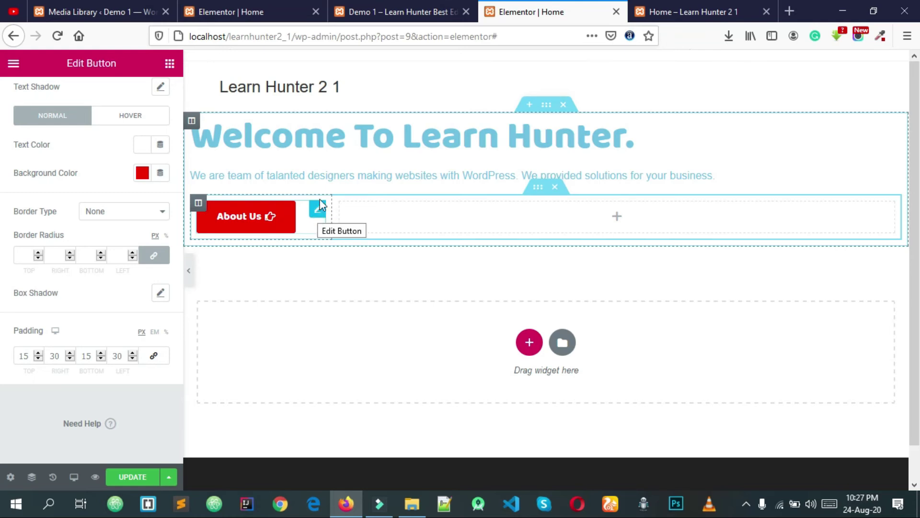
{"action": "right_click", "coordinate": [318, 206]}
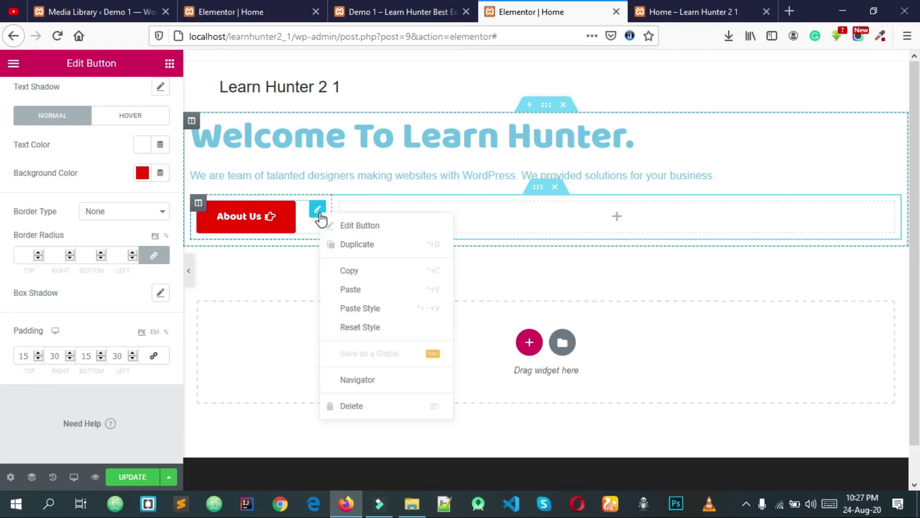
{"action": "left_click", "coordinate": [363, 276]}
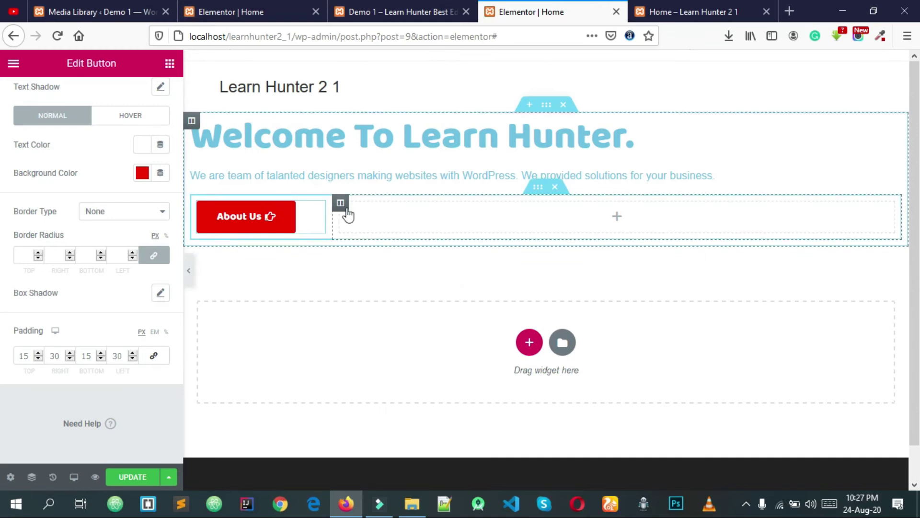
{"action": "right_click", "coordinate": [364, 215]}
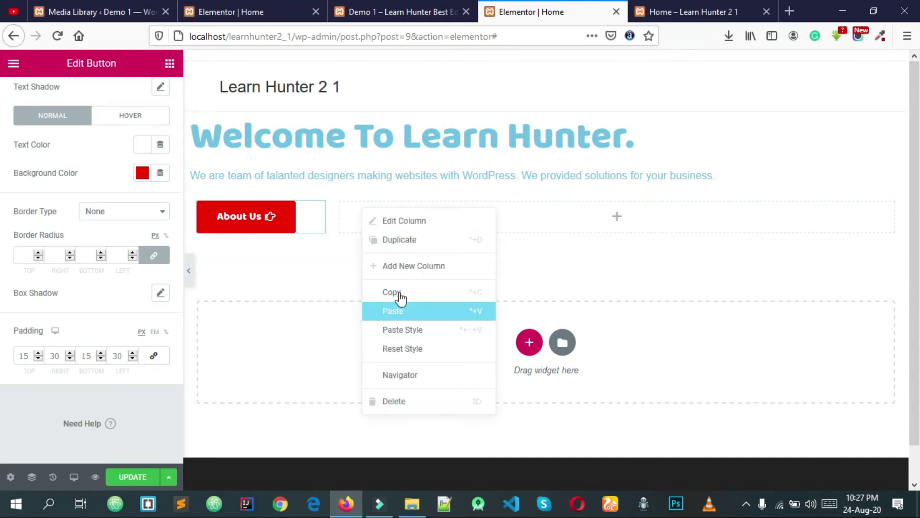
{"action": "left_click", "coordinate": [398, 308]}
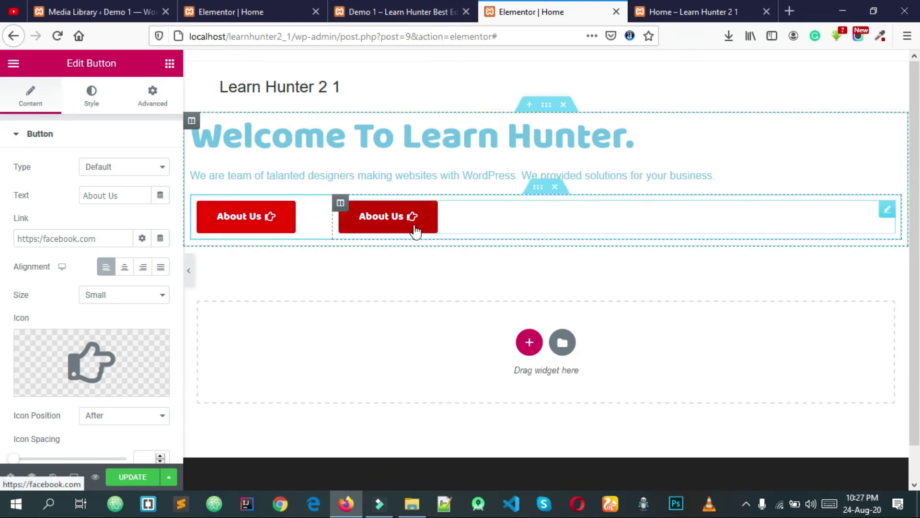
Change the copied button's text to "Our Services", matching the second button on the demo page.
{"action": "left_click", "coordinate": [170, 63]}
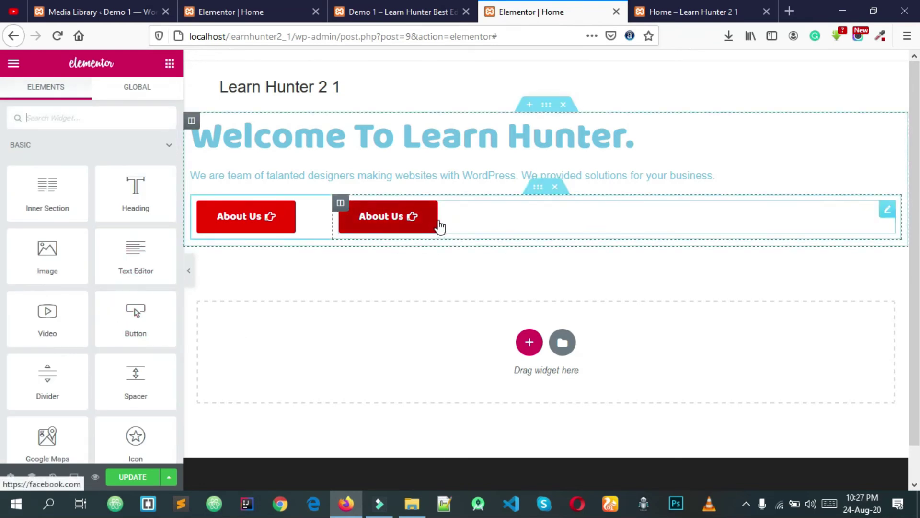
{"action": "left_click", "coordinate": [423, 11]}
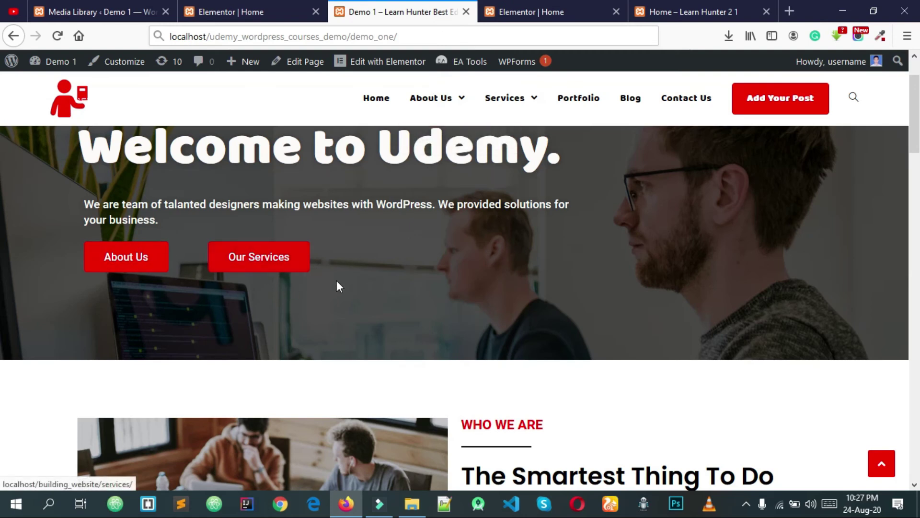
{"action": "key", "text": "F5"}
{"action": "left_click", "coordinate": [527, 11]}
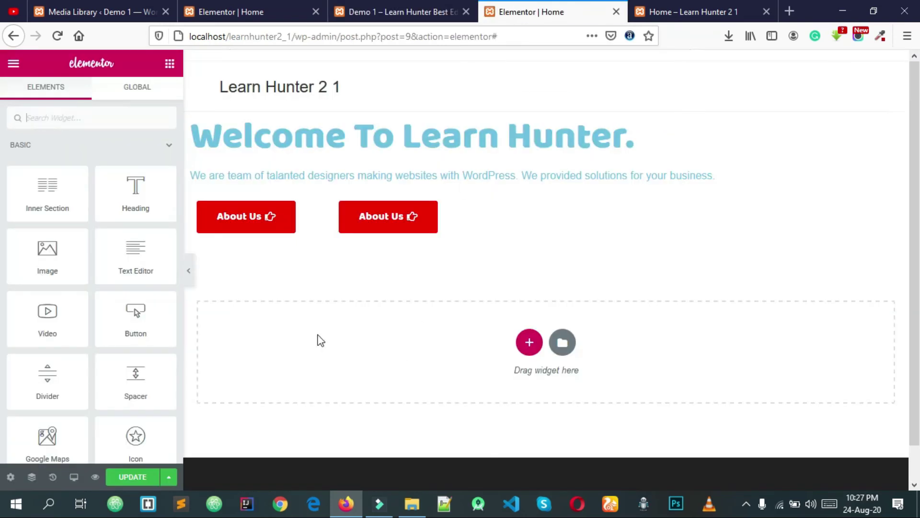
{"action": "left_click", "coordinate": [420, 229]}
{"action": "left_click_drag", "start_coordinate": [119, 196], "coordinate": [3, 211]}
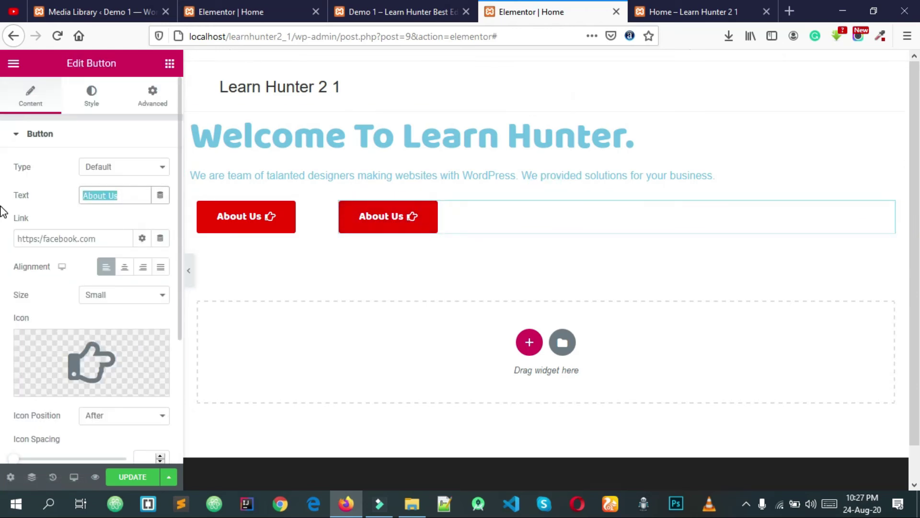
{"action": "type", "text": "Our S"}
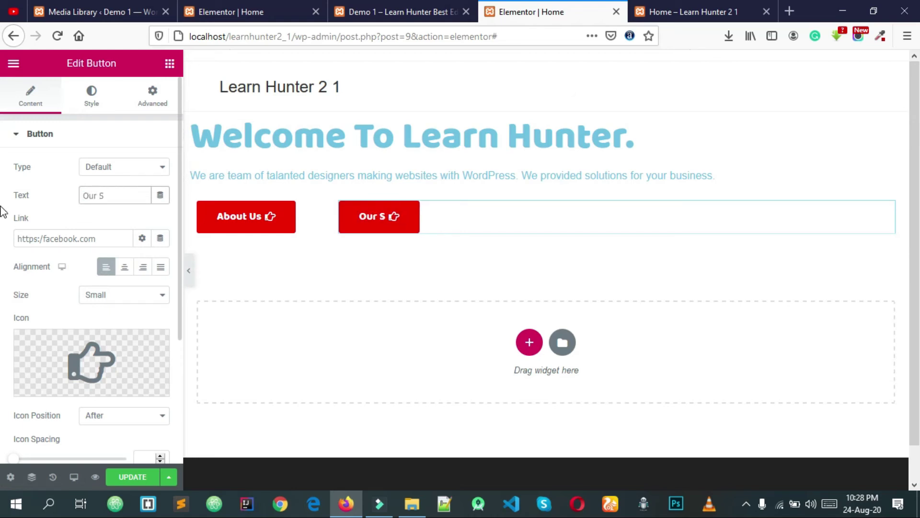
{"action": "type", "text": "ervices"}
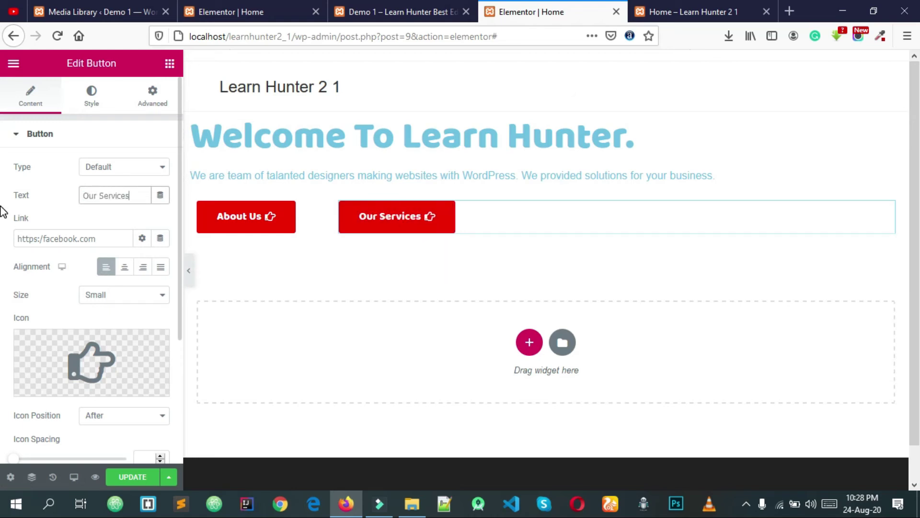
Search the icon library for "serv" and replace the Our Services button's icon with the Service fin-shaped icon.
{"action": "left_click", "coordinate": [82, 357]}
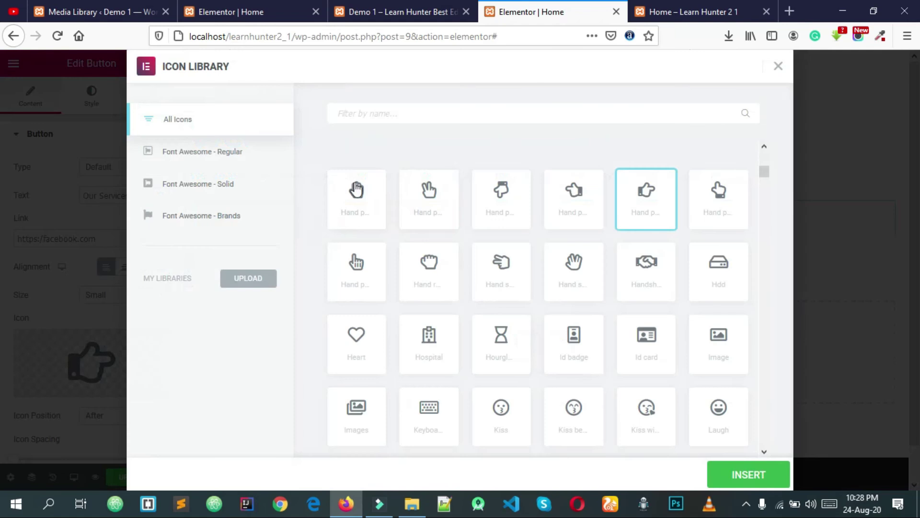
{"action": "scroll", "coordinate": [460, 205], "scroll_direction": "up", "scroll_amount": 5}
{"action": "left_click", "coordinate": [454, 118]}
{"action": "type", "text": "ser"}
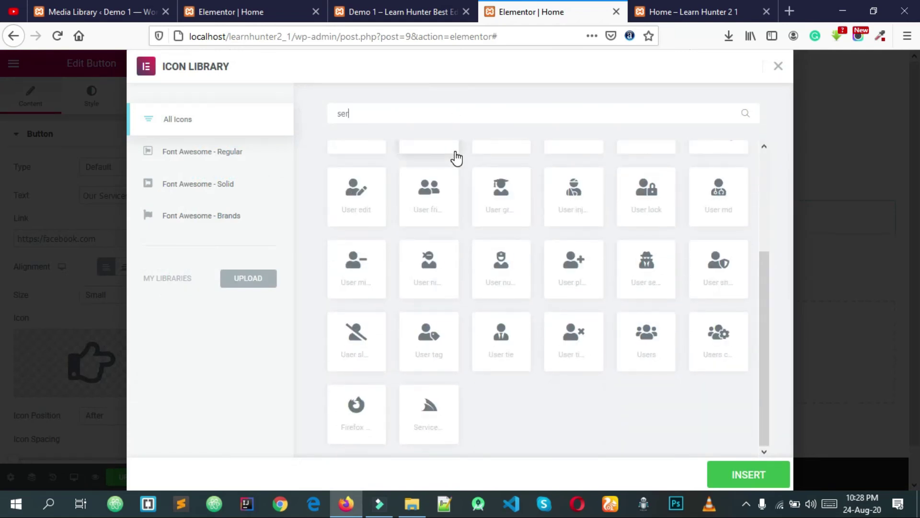
{"action": "type", "text": "v"}
{"action": "left_click", "coordinate": [444, 230]}
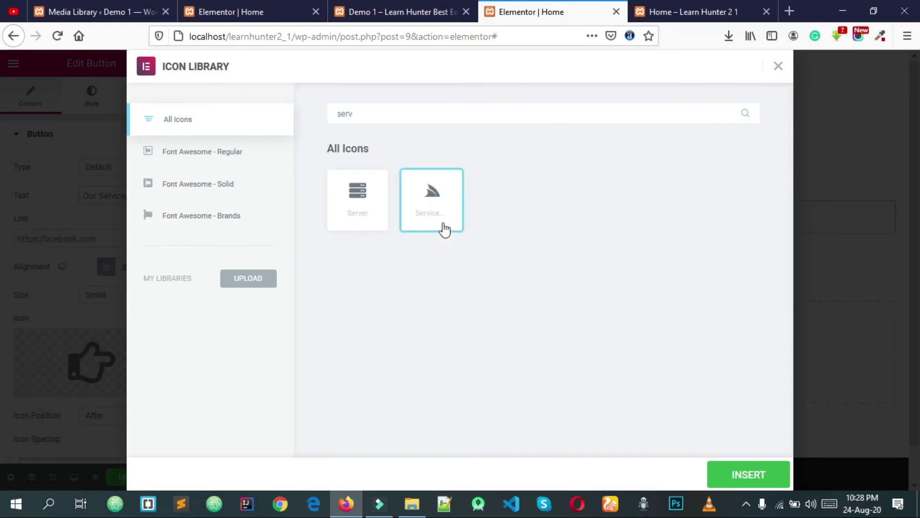
{"action": "left_click", "coordinate": [746, 474]}
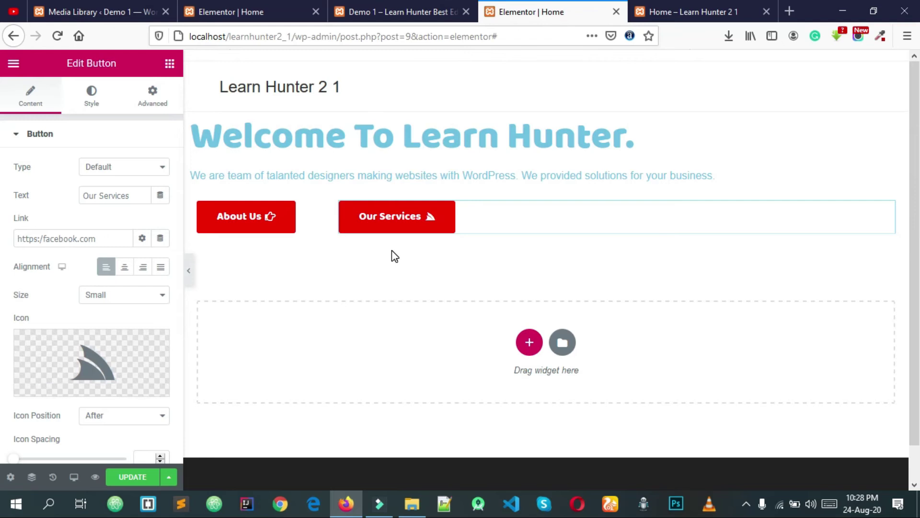
Narrow the About Us button's column slightly, and update the page to check the buttons in the preview.
{"action": "left_click_drag", "start_coordinate": [330, 219], "coordinate": [314, 224]}
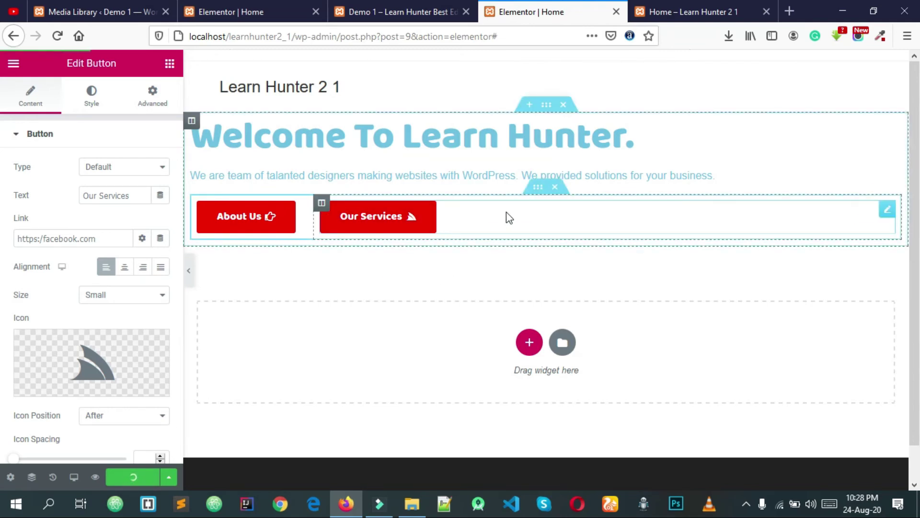
{"action": "left_click", "coordinate": [695, 11]}
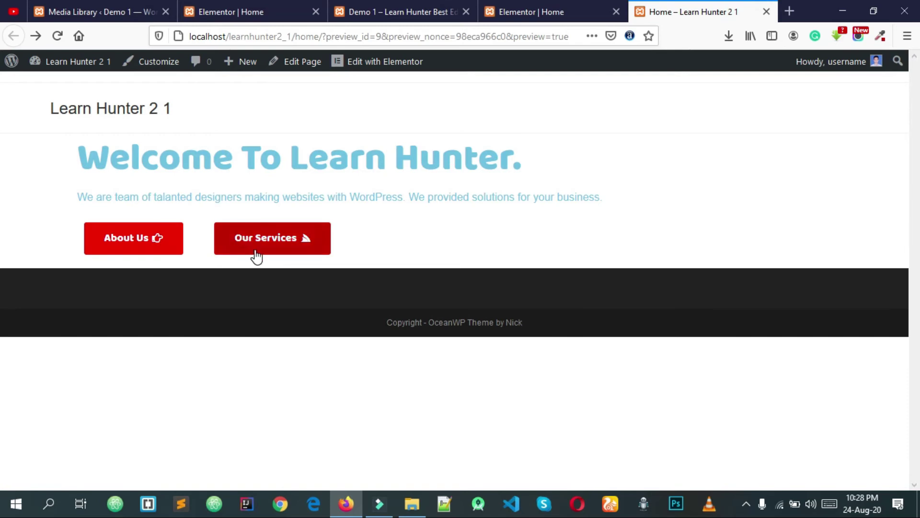
{"action": "left_click", "coordinate": [534, 13]}
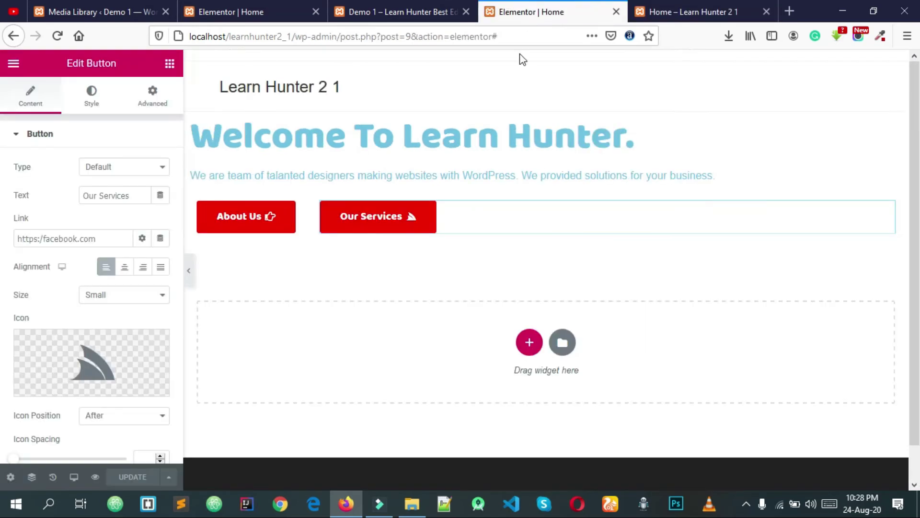
{"action": "left_click", "coordinate": [667, 7]}
{"action": "left_click", "coordinate": [574, 7]}
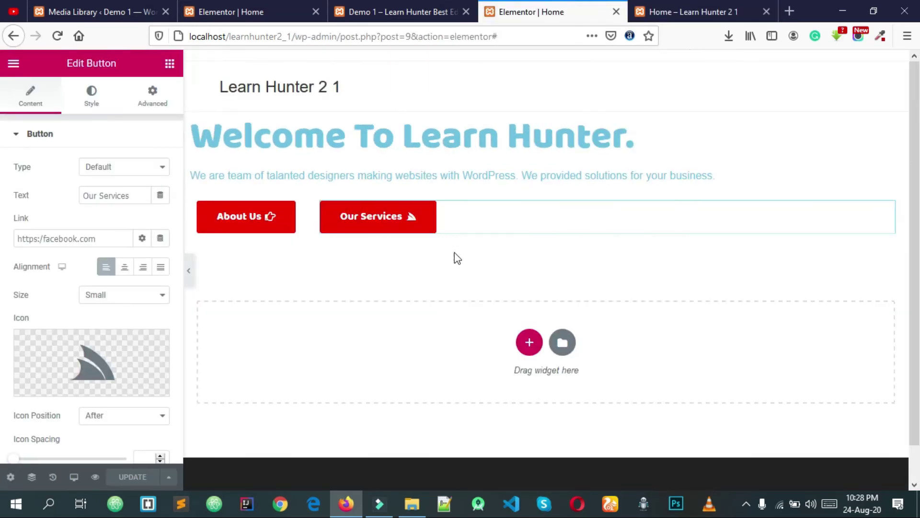
Examine the demo page's hero section and its background, comparing it with the home page in the Elementor editor.
{"action": "left_click", "coordinate": [399, 11]}
{"action": "scroll", "coordinate": [152, 221], "scroll_direction": "up", "scroll_amount": 1}
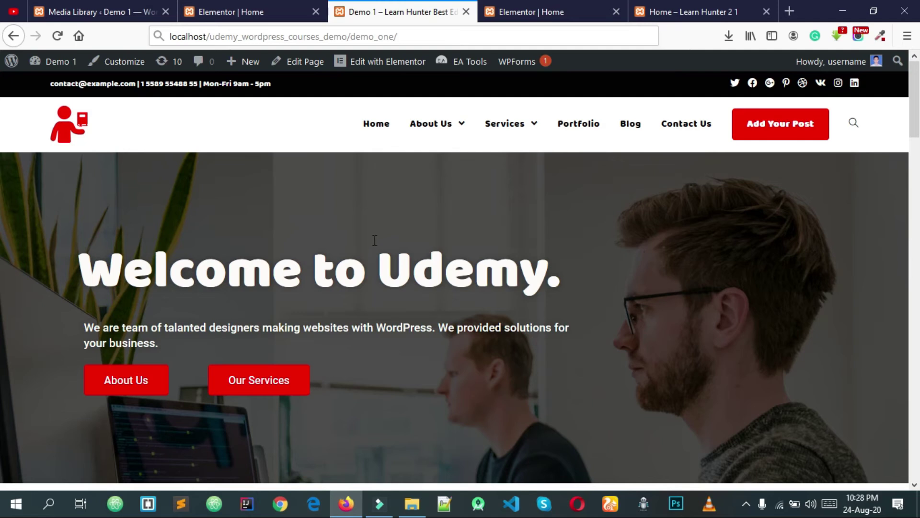
{"action": "mouse_move", "coordinate": [415, 150]}
{"action": "scroll", "coordinate": [433, 284], "scroll_direction": "down", "scroll_amount": 2}
{"action": "scroll", "coordinate": [434, 288], "scroll_direction": "up", "scroll_amount": 2}
{"action": "left_click", "coordinate": [498, 15]}
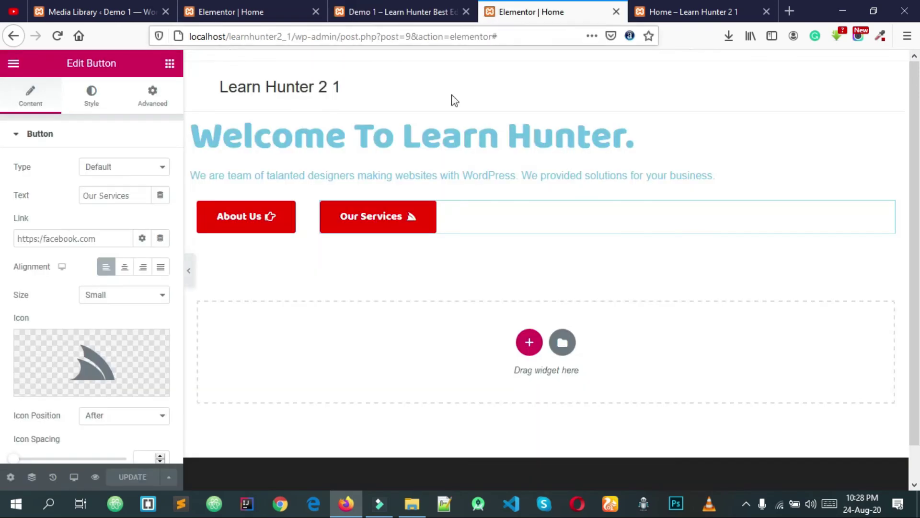
{"action": "left_click", "coordinate": [170, 64]}
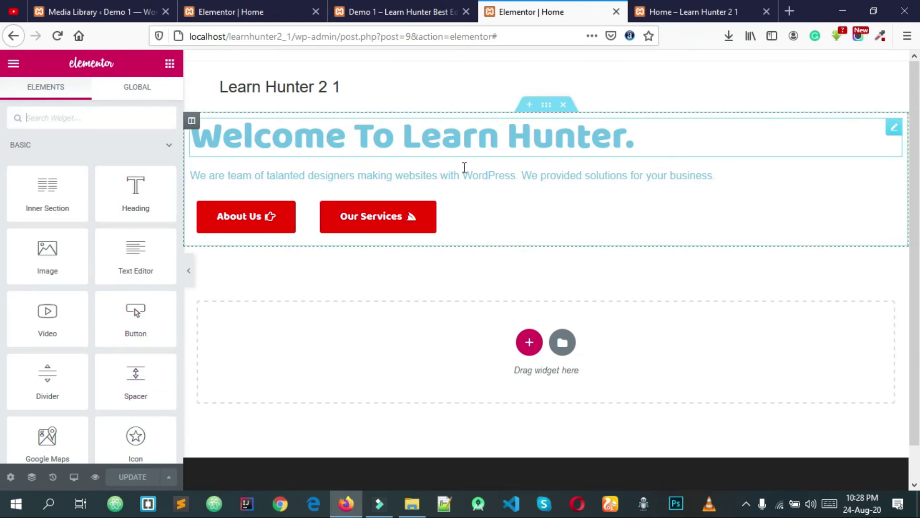
{"action": "left_click", "coordinate": [425, 11]}
{"action": "scroll", "coordinate": [324, 287], "scroll_direction": "down", "scroll_amount": 1}
{"action": "scroll", "coordinate": [323, 288], "scroll_direction": "up", "scroll_amount": 1}
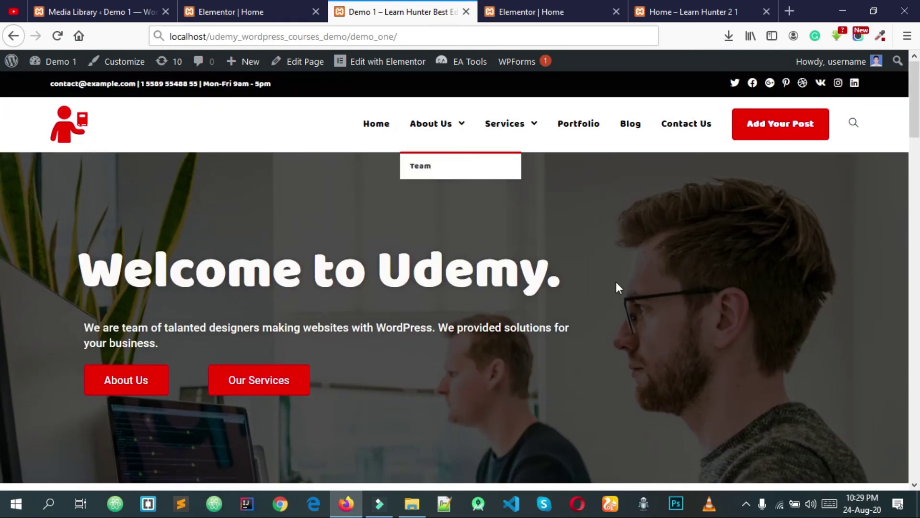
{"action": "left_click", "coordinate": [521, 8]}
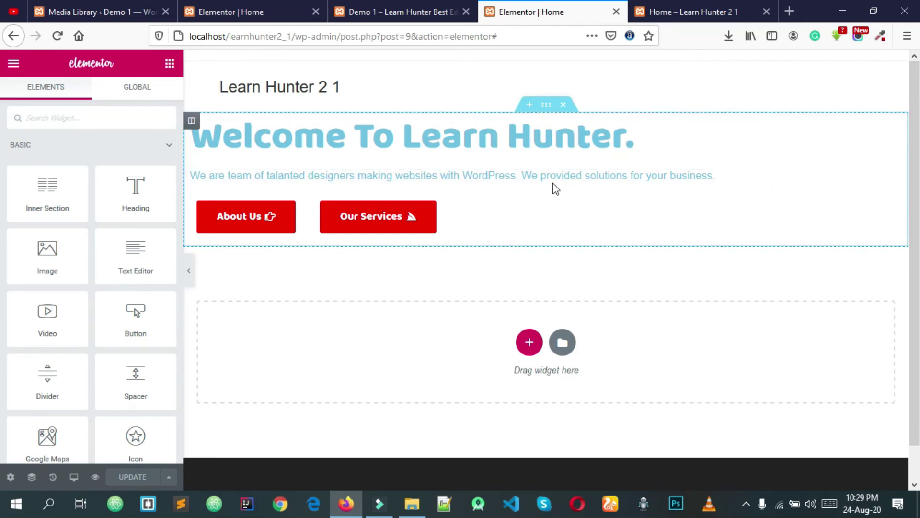
Open the hero section's background style settings and choose the Classic background type.
{"action": "left_click", "coordinate": [546, 111]}
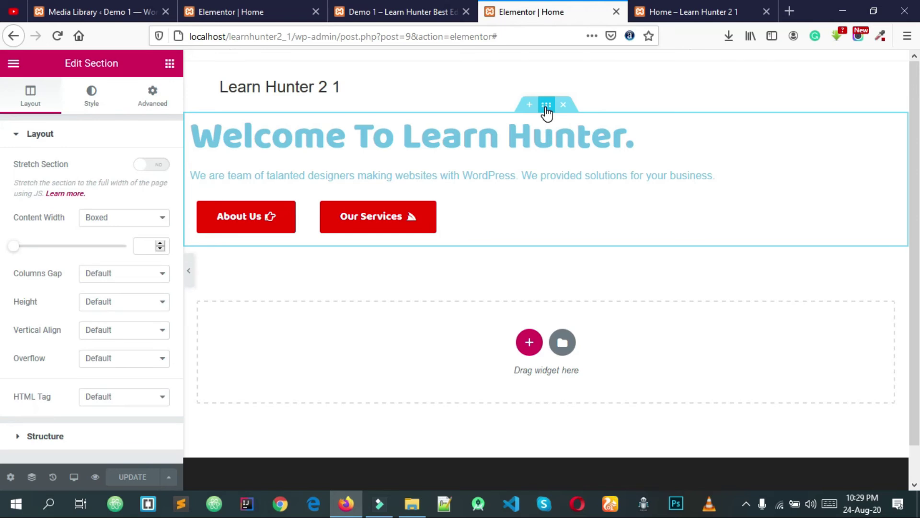
{"action": "left_click", "coordinate": [92, 100]}
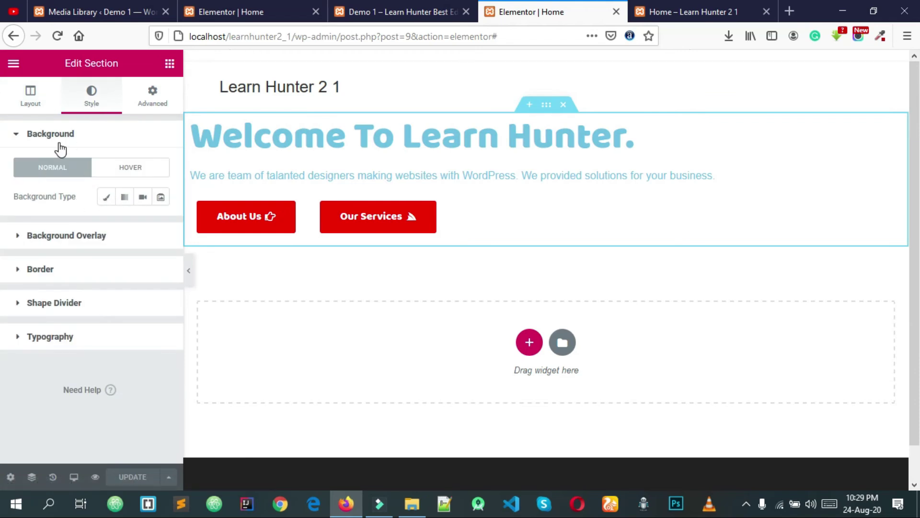
{"action": "left_click", "coordinate": [106, 201]}
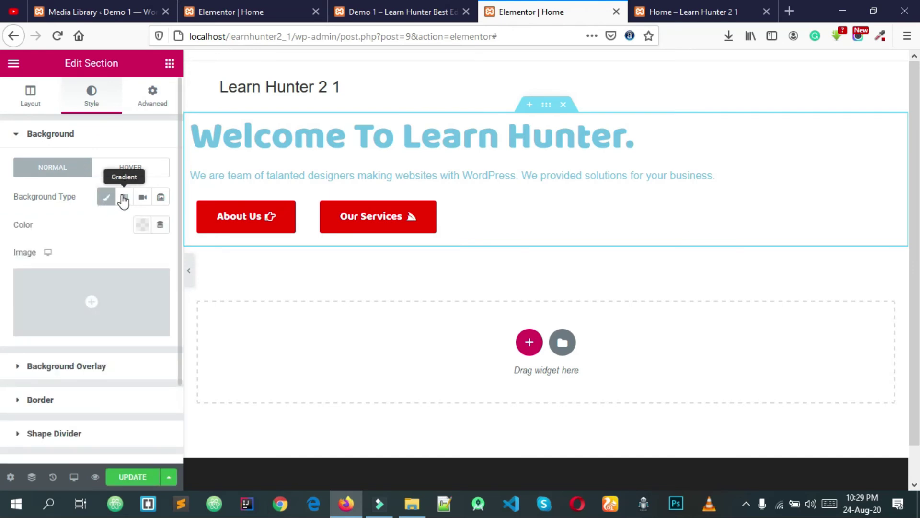
Try a gradient background on the hero section, with red as the first color and green #23A455 as the second.
{"action": "left_click", "coordinate": [125, 200]}
{"action": "left_click", "coordinate": [142, 225]}
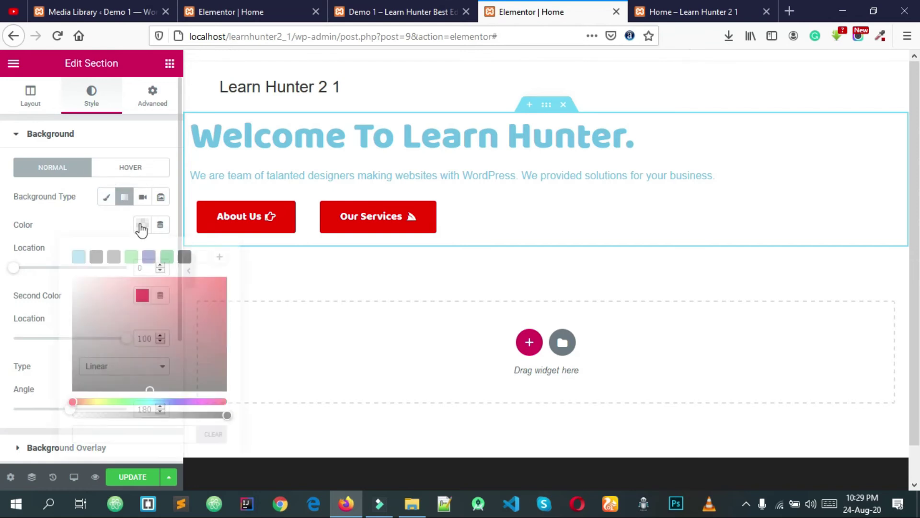
{"action": "mouse_move", "coordinate": [187, 341]}
{"action": "left_mouse_down"}
{"action": "mouse_move", "coordinate": [201, 301]}
{"action": "mouse_move", "coordinate": [222, 318]}
{"action": "mouse_move", "coordinate": [230, 291]}
{"action": "left_mouse_up"}
{"action": "left_click", "coordinate": [95, 232]}
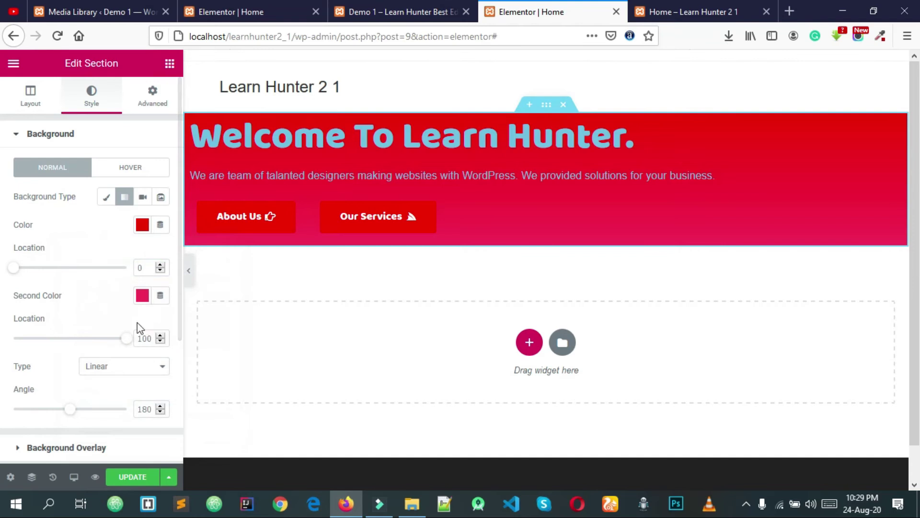
{"action": "left_click", "coordinate": [142, 295]}
{"action": "left_click_drag", "start_coordinate": [179, 181], "coordinate": [224, 196]}
{"action": "left_click", "coordinate": [167, 85]}
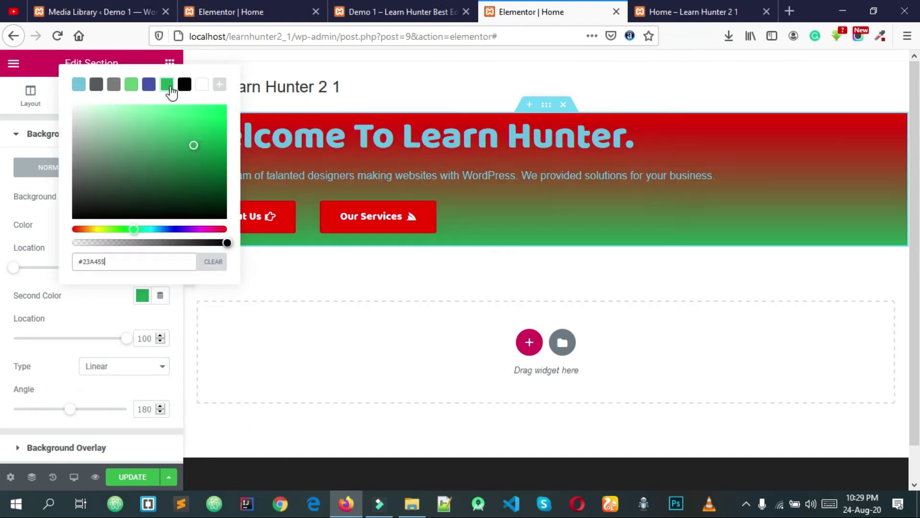
{"action": "left_click", "coordinate": [67, 225]}
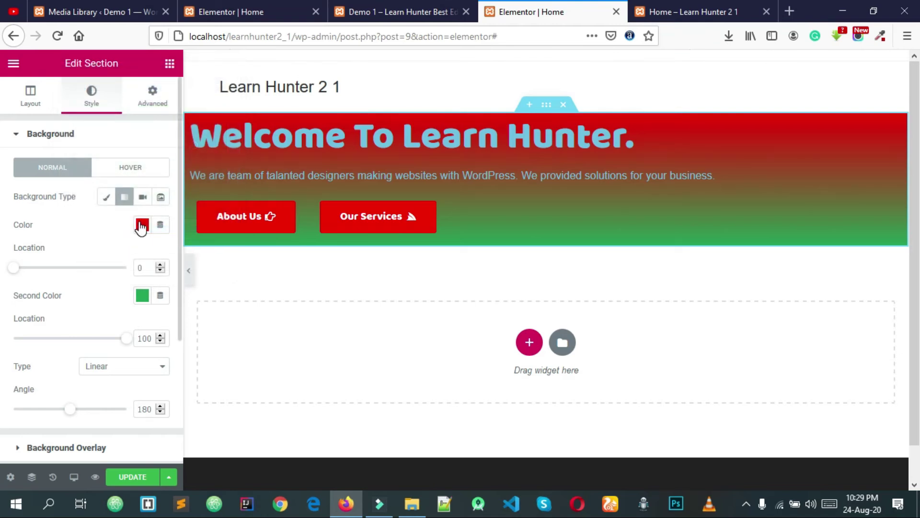
Try the grayish pink #B49999 as the first color of the hero section's gradient.
{"action": "left_click", "coordinate": [141, 226]}
{"action": "left_click_drag", "start_coordinate": [122, 338], "coordinate": [89, 309]}
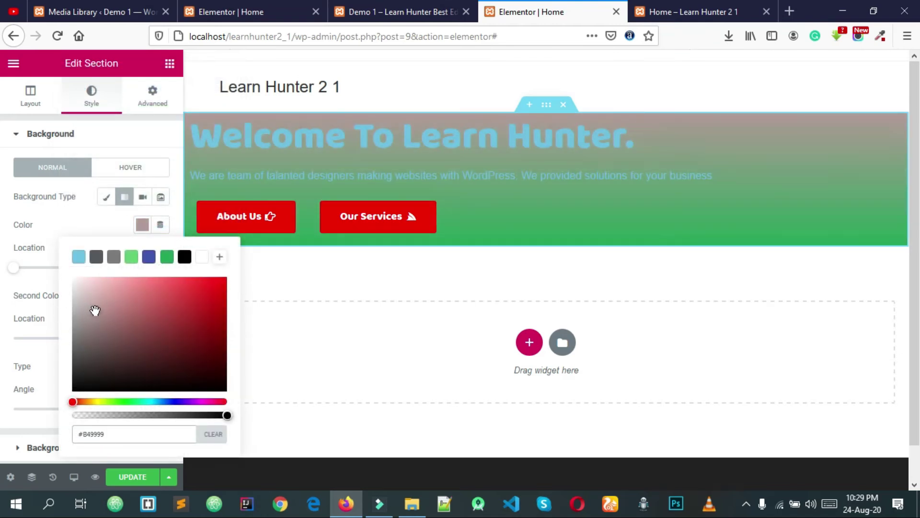
{"action": "left_click", "coordinate": [72, 220]}
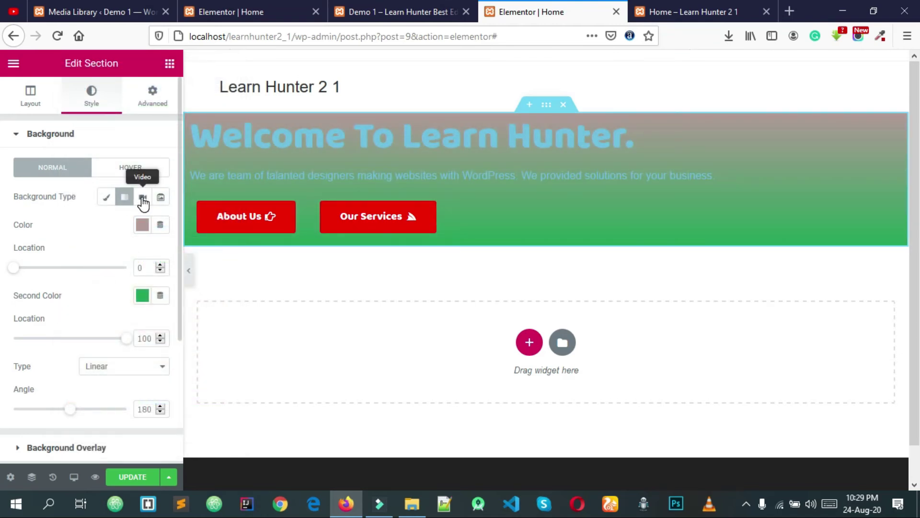
Set the hero section's background type to Video and activate its video link for entry.
{"action": "left_click", "coordinate": [143, 197]}
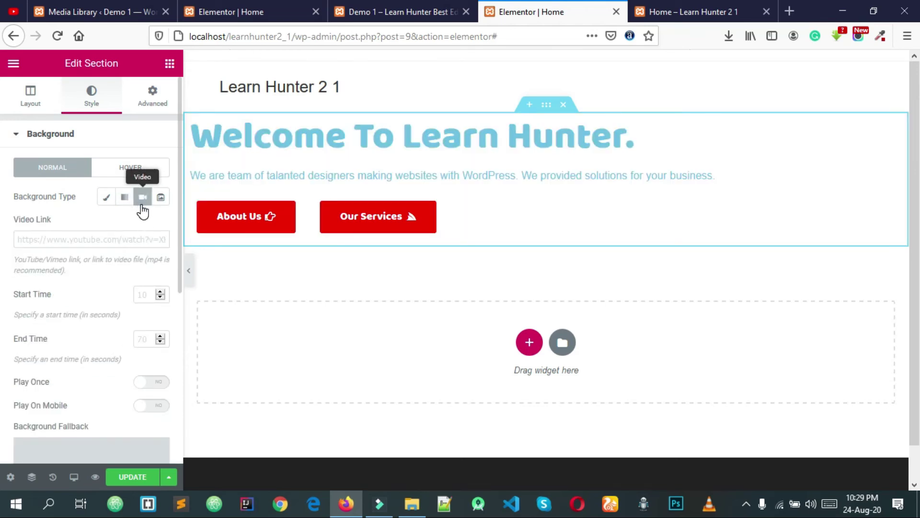
{"action": "left_click", "coordinate": [135, 242]}
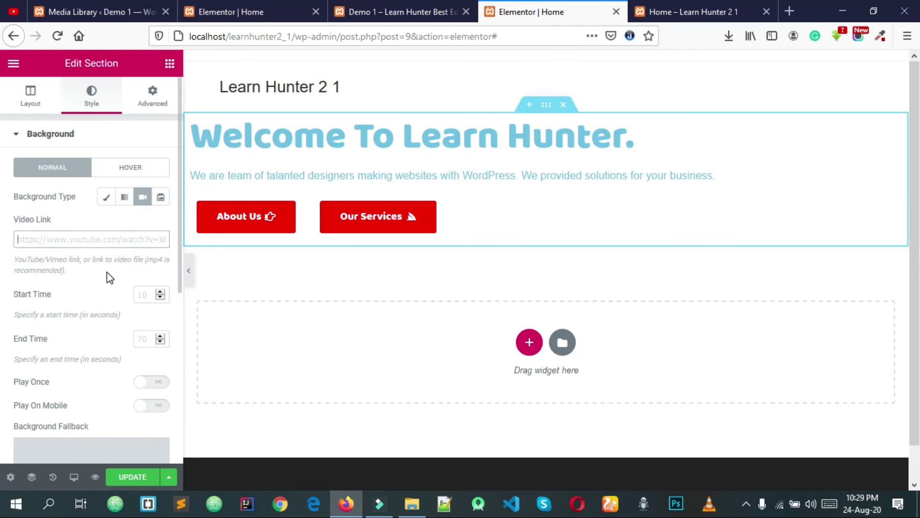
Open youtube.com in a new browser tab and search for "background video hd".
{"action": "left_click", "coordinate": [790, 10]}
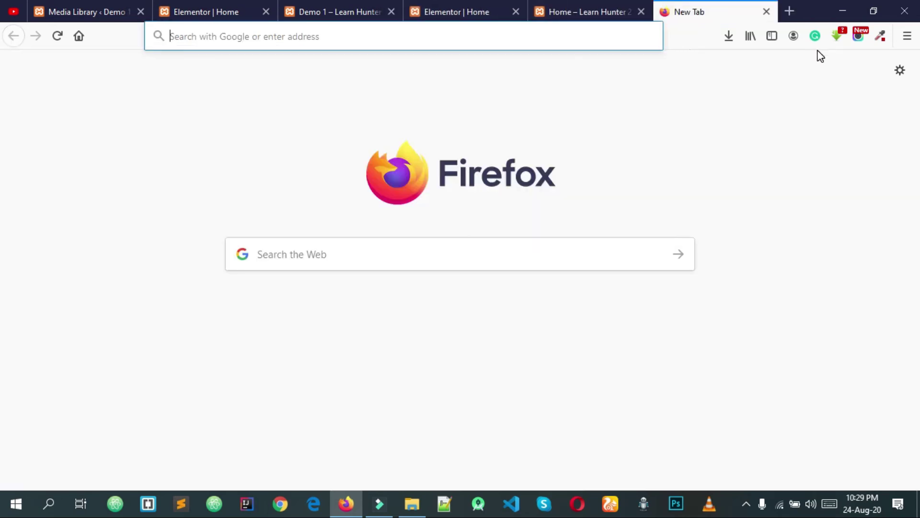
{"action": "type", "text": "youtube.com"}
{"action": "key", "text": "Return"}
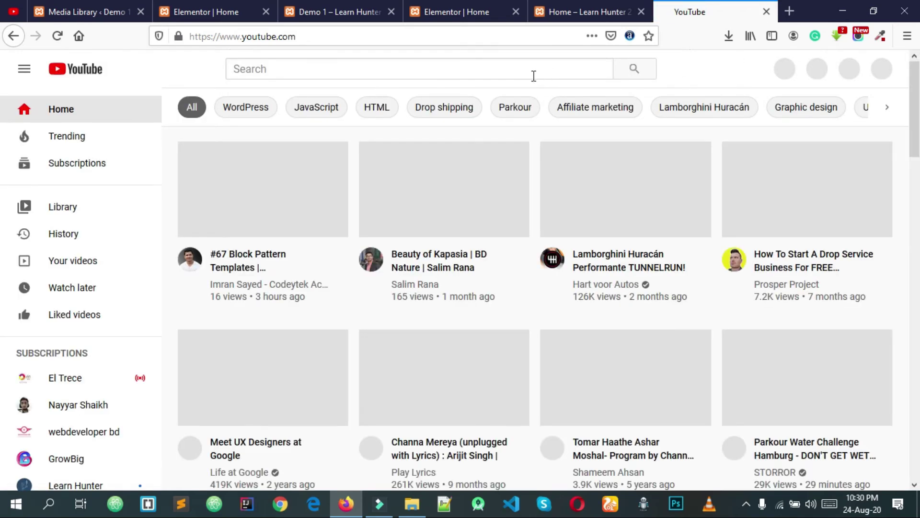
{"action": "left_click", "coordinate": [531, 67]}
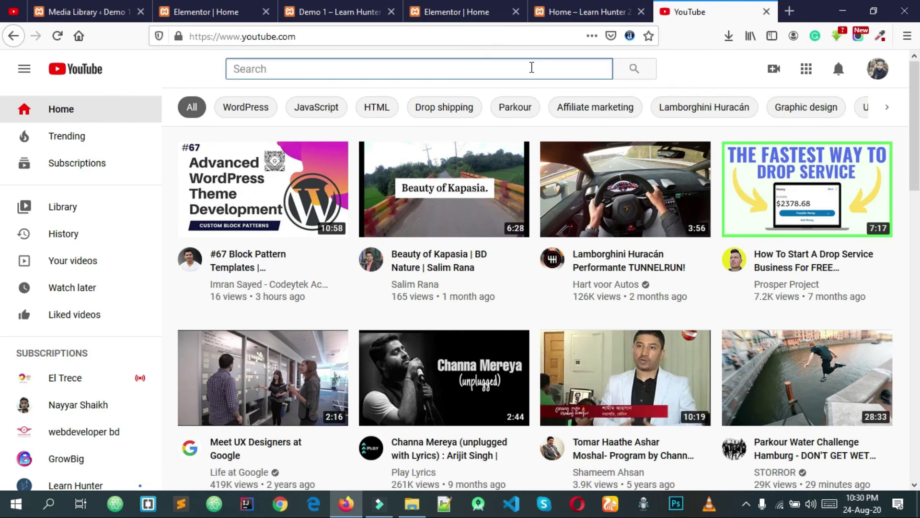
{"action": "type", "text": "background"}
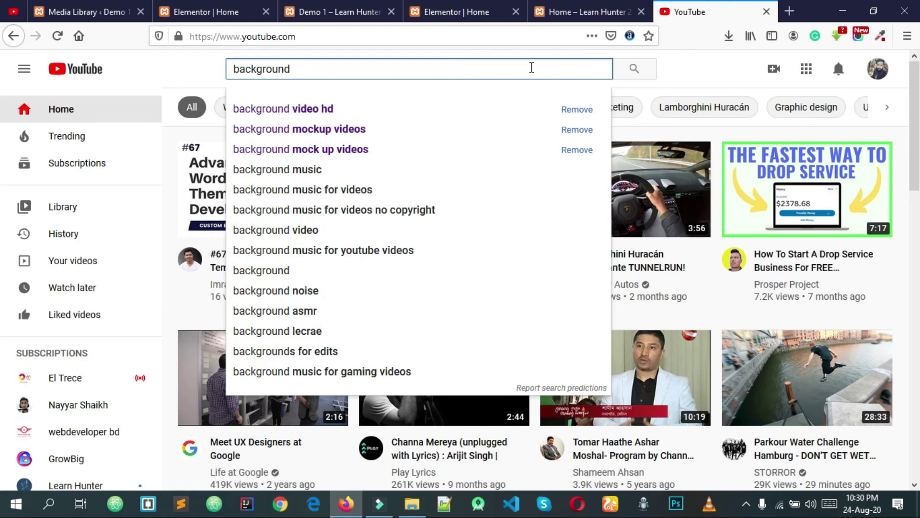
{"action": "left_click", "coordinate": [350, 114]}
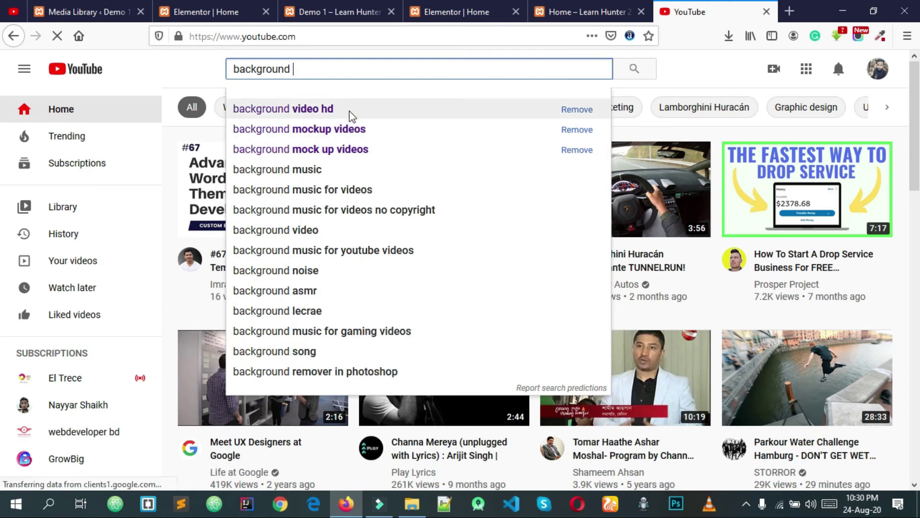
Open the "Corporate, Small Business, Women in business Stock Footage Reel HD" video paused and copy its web address.
{"action": "mouse_move", "coordinate": [459, 215]}
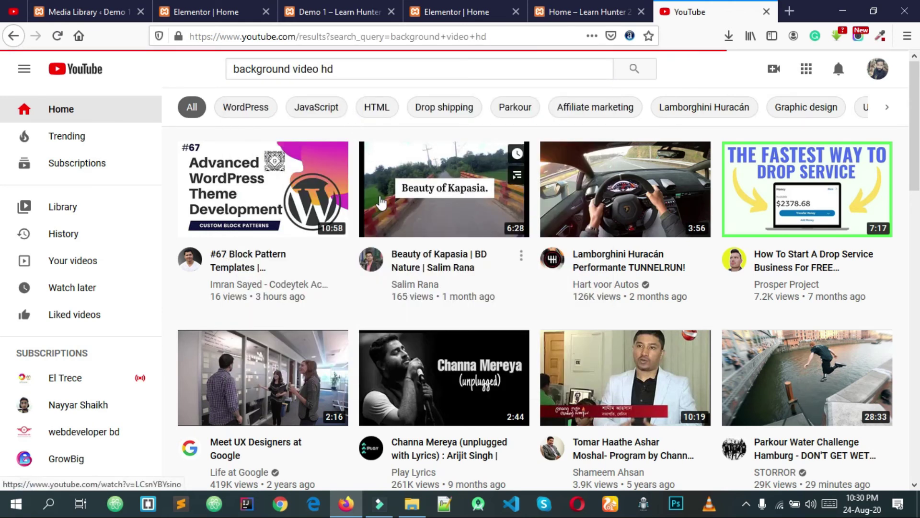
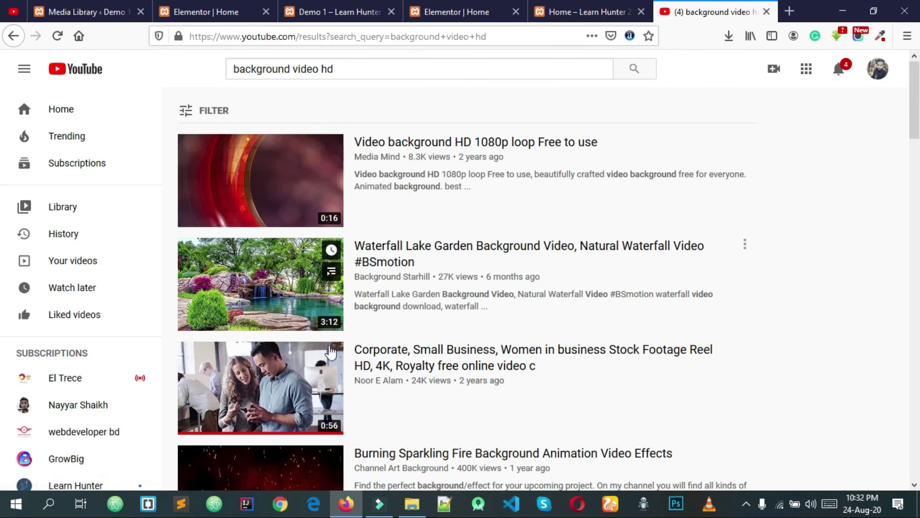
{"action": "scroll", "coordinate": [270, 312], "scroll_direction": "down", "scroll_amount": 1}
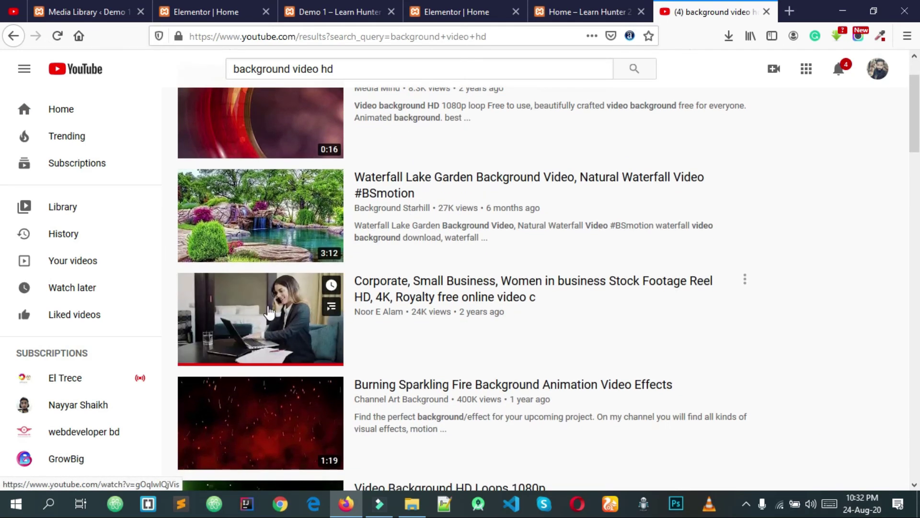
{"action": "left_click", "coordinate": [270, 312]}
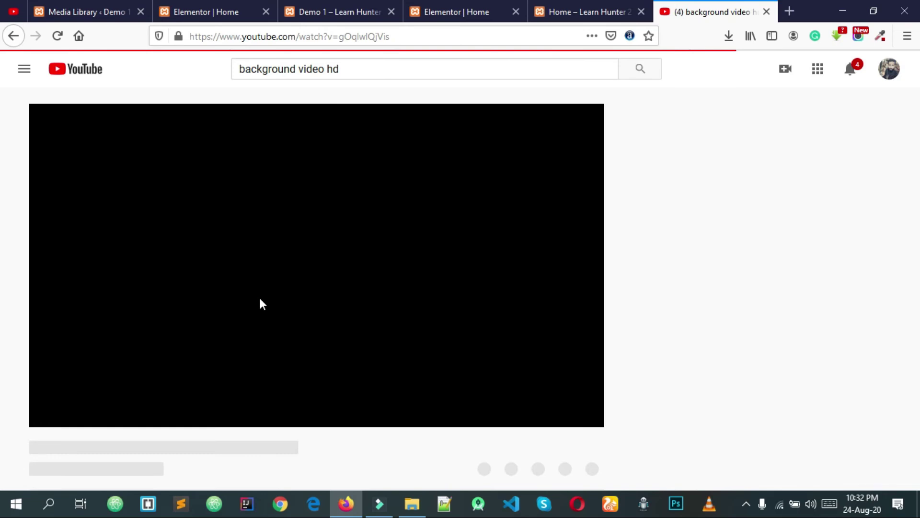
{"action": "mouse_move", "coordinate": [96, 415]}
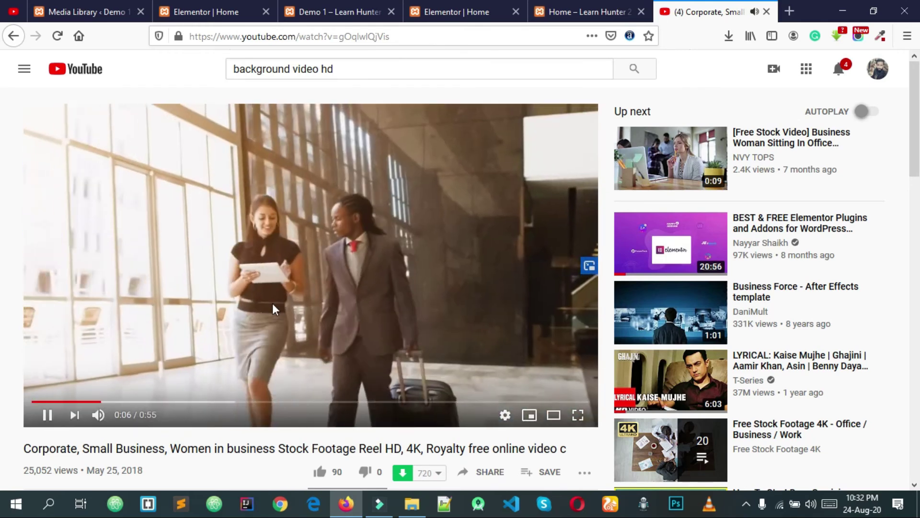
{"action": "left_click", "coordinate": [272, 303]}
{"action": "scroll", "coordinate": [282, 304], "scroll_direction": "down", "scroll_amount": 4}
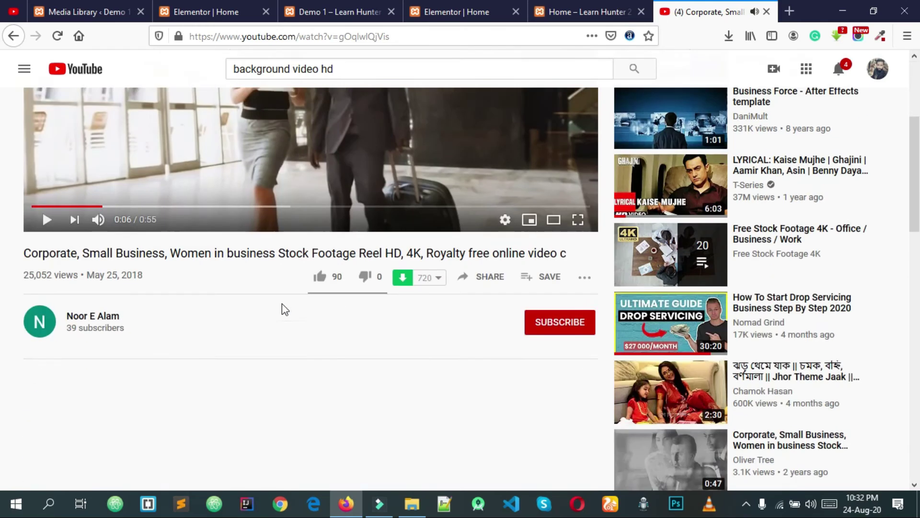
{"action": "scroll", "coordinate": [284, 303], "scroll_direction": "up", "scroll_amount": 4}
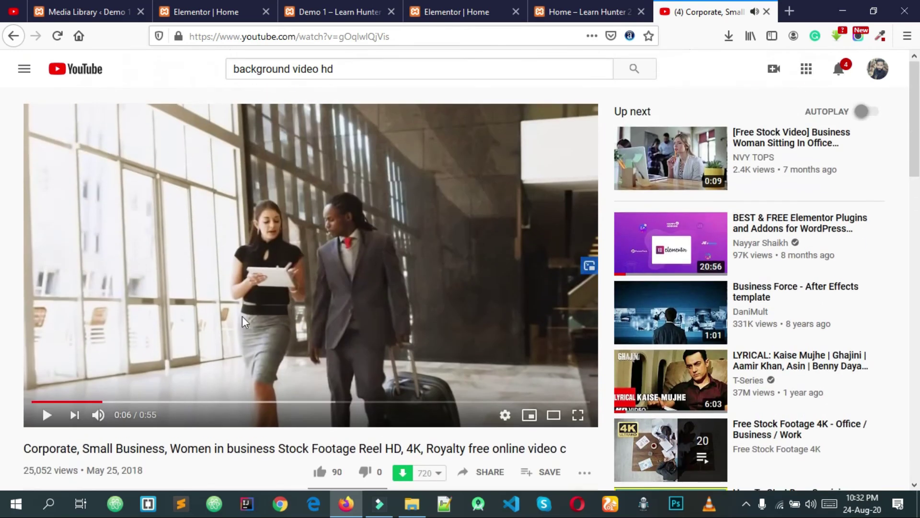
{"action": "scroll", "coordinate": [242, 315], "scroll_direction": "down", "scroll_amount": 3}
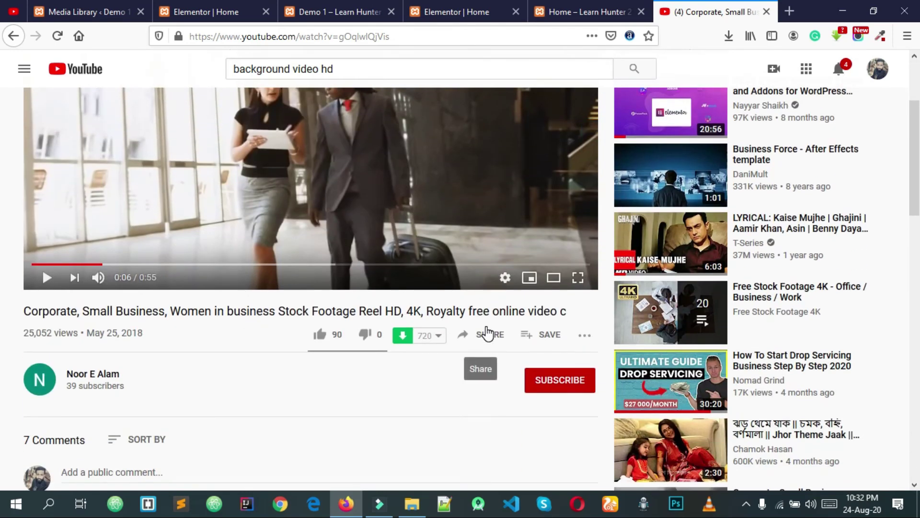
{"action": "left_click", "coordinate": [335, 37]}
{"action": "key", "text": "ctrl+c"}
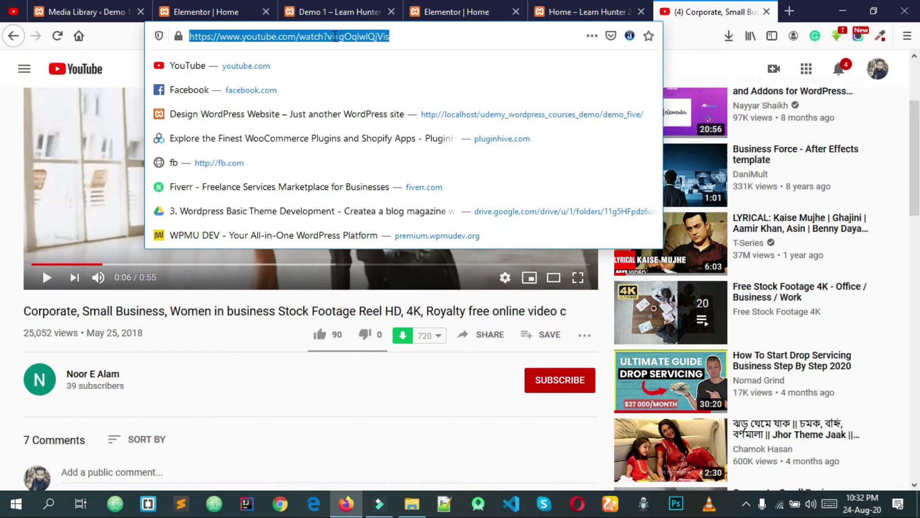
Paste the copied YouTube address as the hero section's background video link in the Elementor editor and update the page.
{"action": "left_click", "coordinate": [601, 8]}
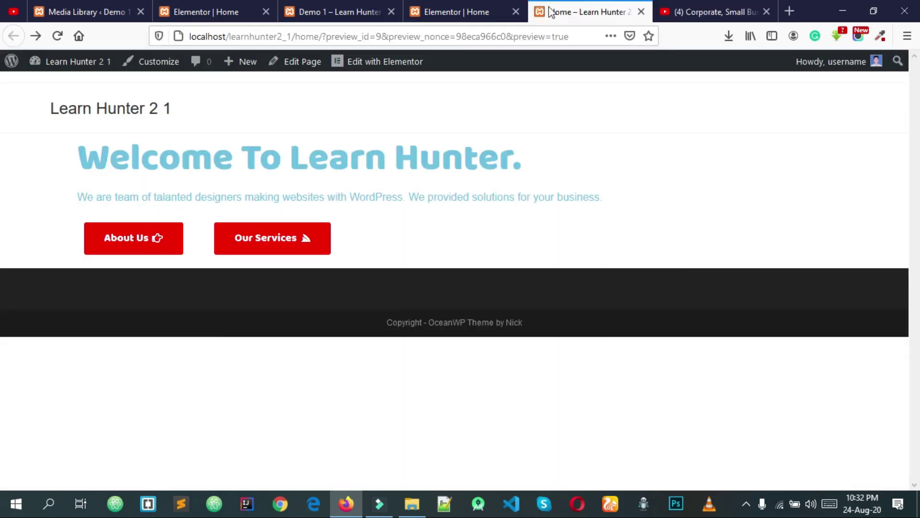
{"action": "left_click", "coordinate": [475, 11]}
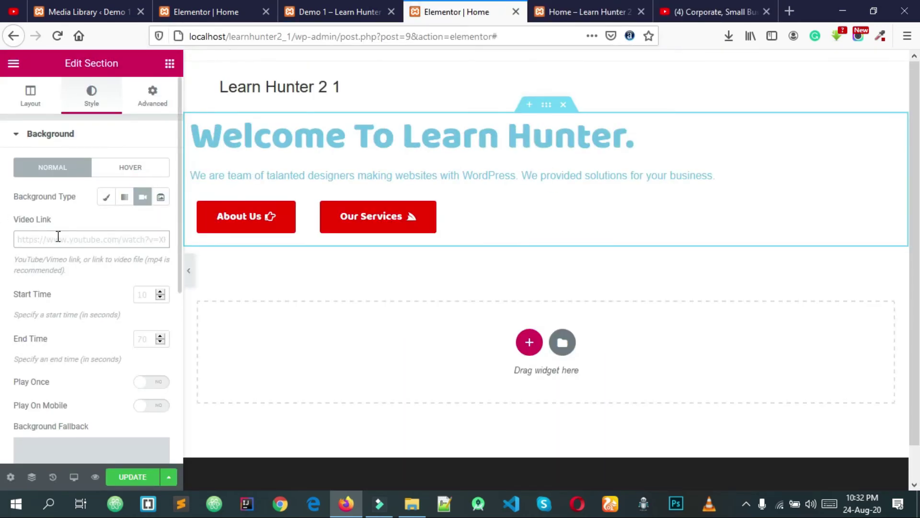
{"action": "key", "text": "ctrl+v"}
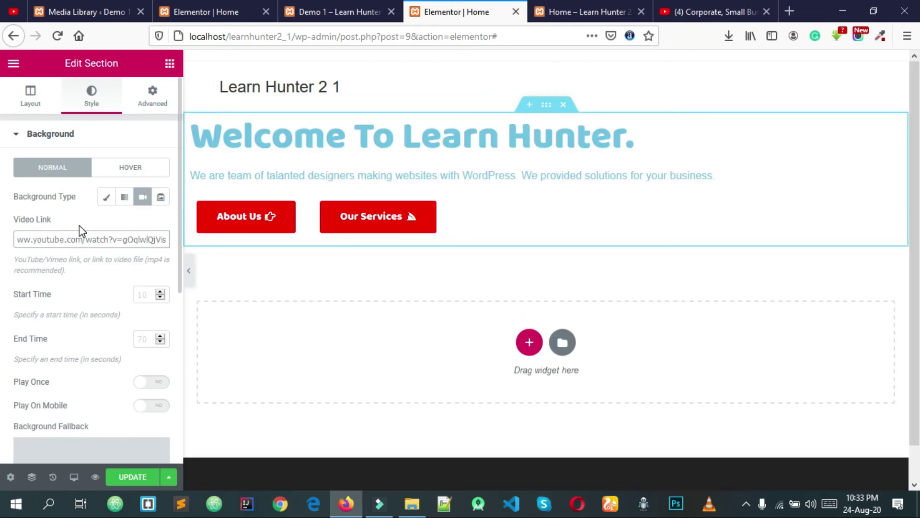
{"action": "scroll", "coordinate": [147, 265], "scroll_direction": "down", "scroll_amount": 1}
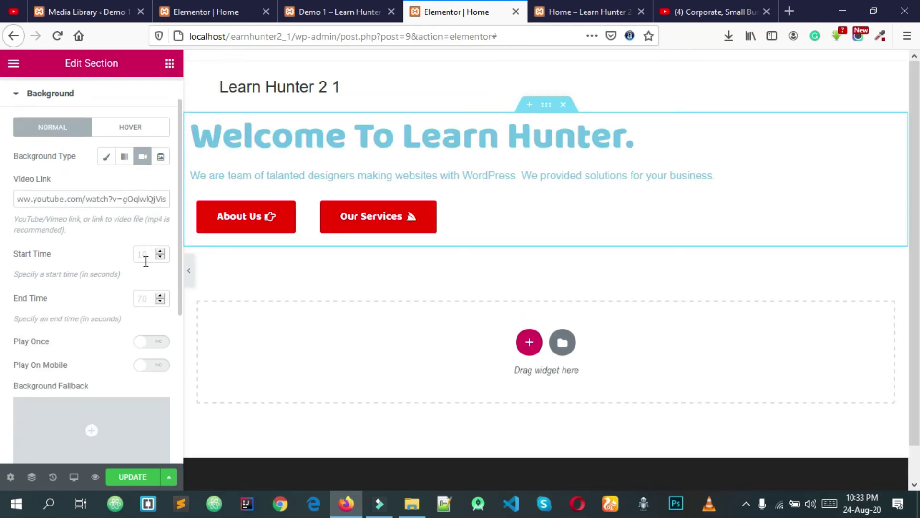
{"action": "scroll", "coordinate": [146, 262], "scroll_direction": "up", "scroll_amount": 1}
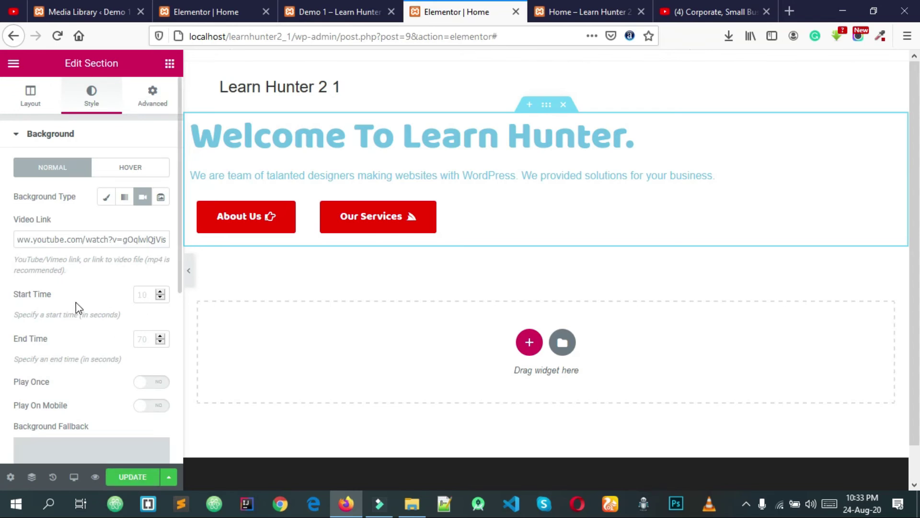
{"action": "scroll", "coordinate": [86, 314], "scroll_direction": "down", "scroll_amount": 4}
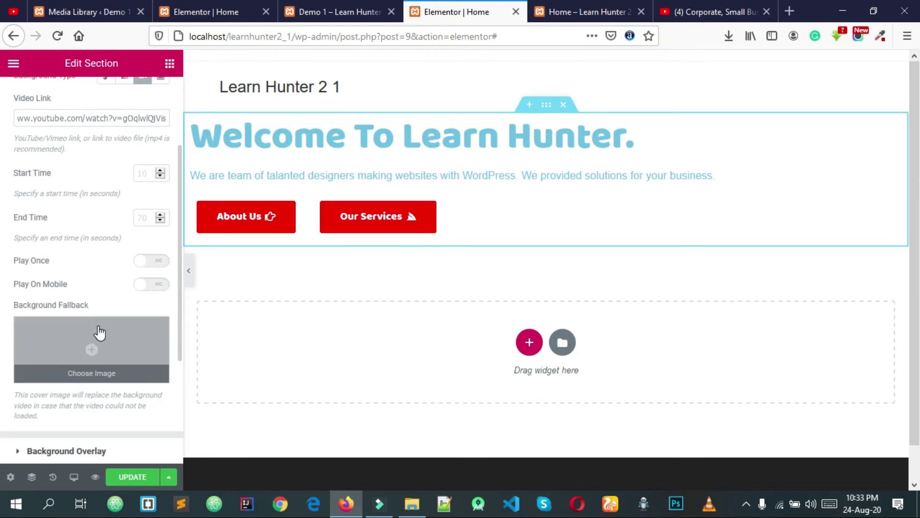
{"action": "left_click", "coordinate": [129, 484]}
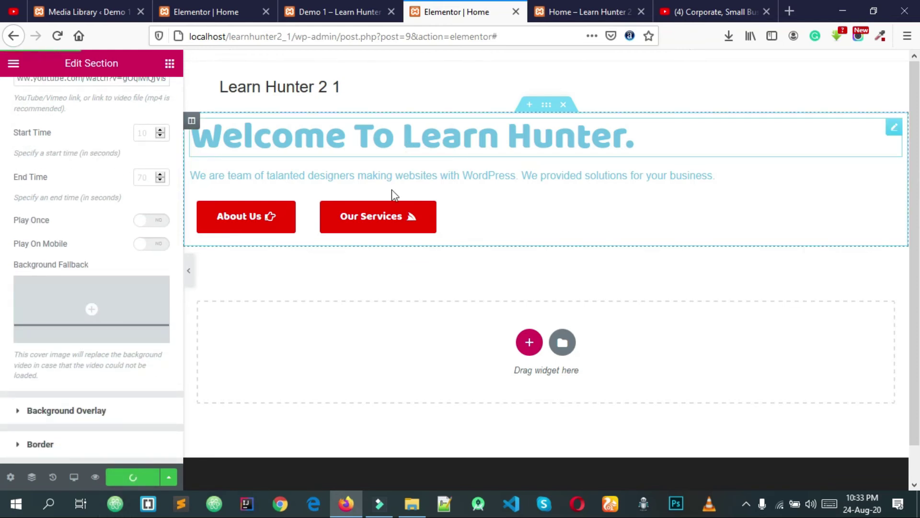
View the hero section's video background on the home page preview.
{"action": "left_click", "coordinate": [592, 6]}
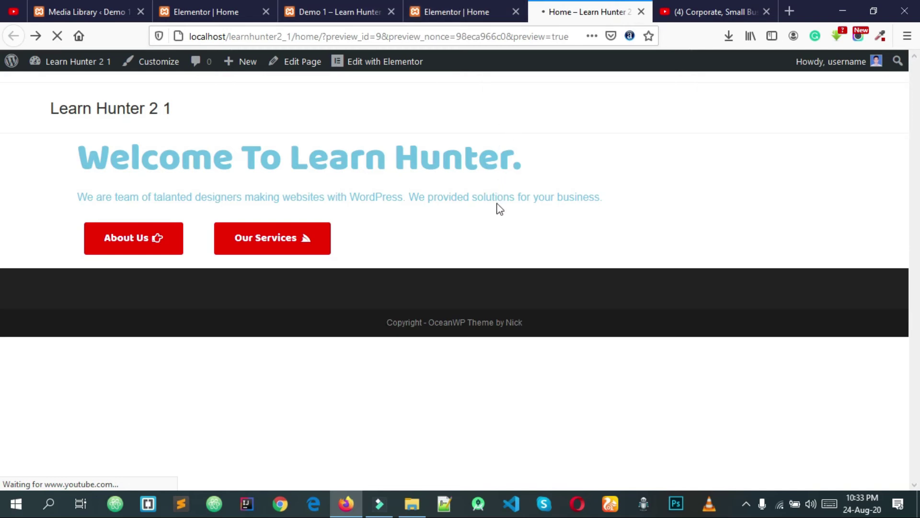
{"action": "left_click", "coordinate": [468, 11]}
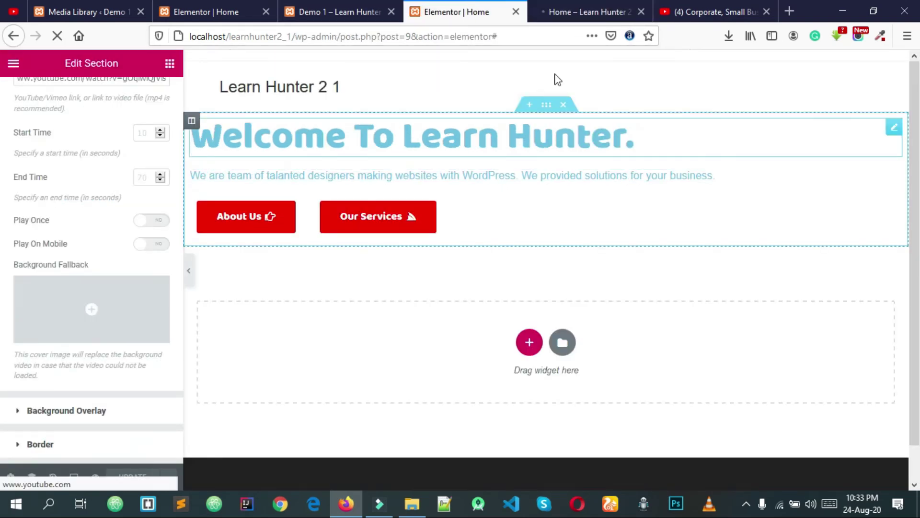
{"action": "left_click", "coordinate": [580, 11]}
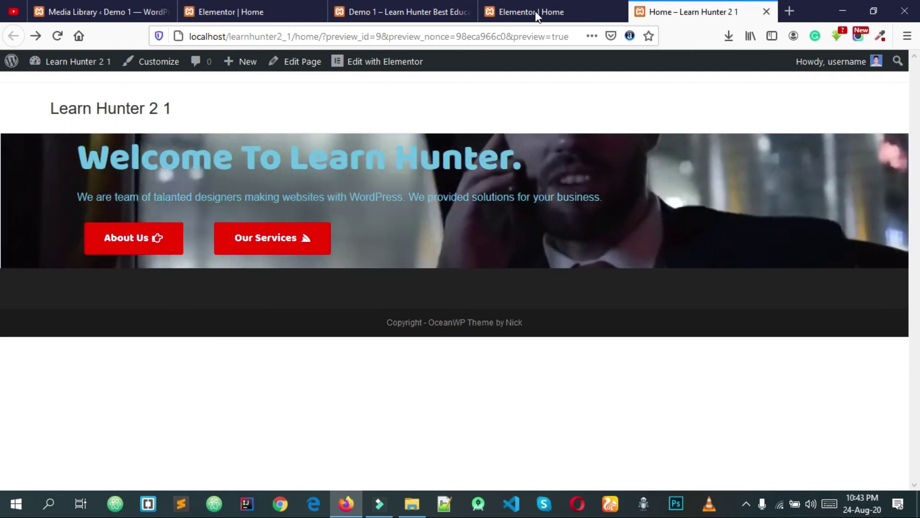
Try a Classic background overlay on the hero section in black #000000.
{"action": "left_click", "coordinate": [545, 14]}
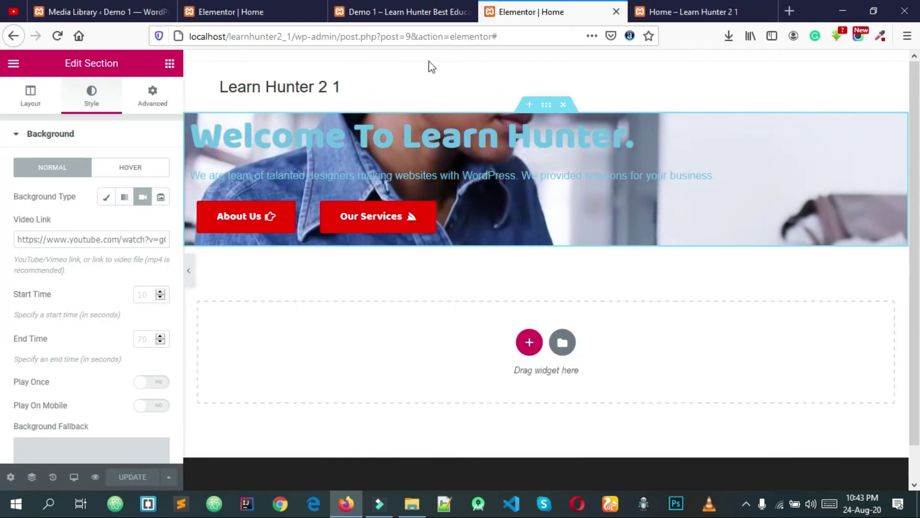
{"action": "scroll", "coordinate": [72, 287], "scroll_direction": "down", "scroll_amount": 2}
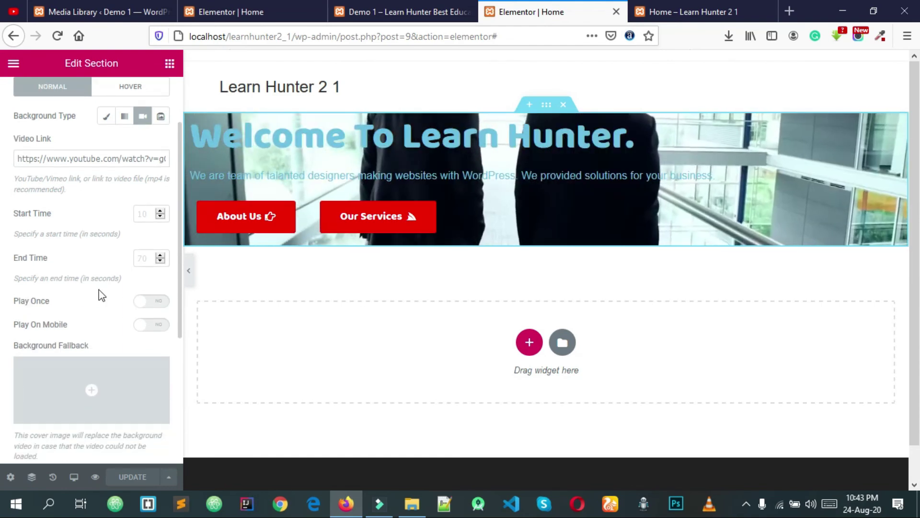
{"action": "scroll", "coordinate": [93, 373], "scroll_direction": "down", "scroll_amount": 1}
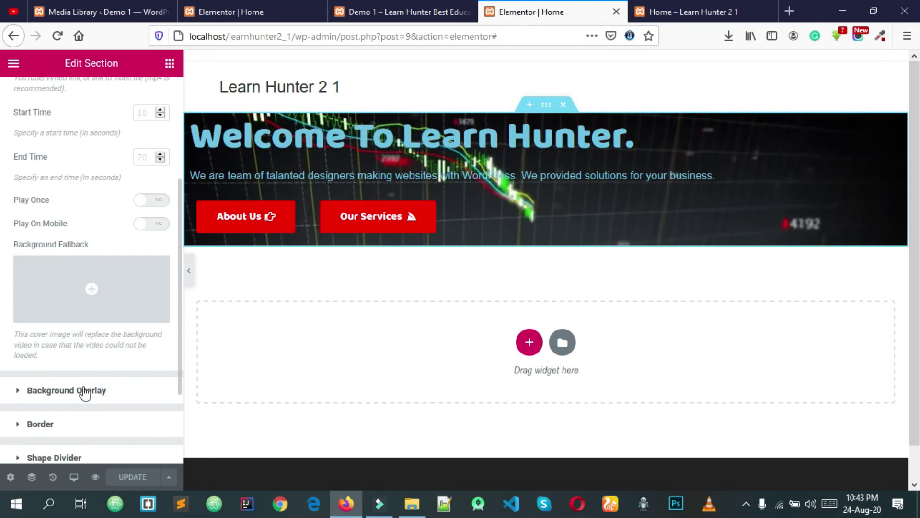
{"action": "left_click", "coordinate": [86, 400]}
{"action": "left_click", "coordinate": [142, 231]}
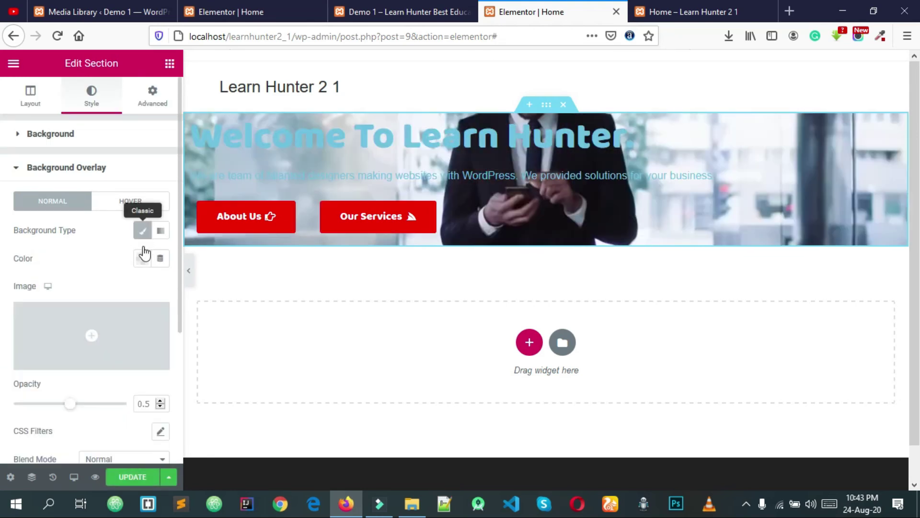
{"action": "left_click", "coordinate": [142, 259]}
{"action": "left_click", "coordinate": [144, 422]}
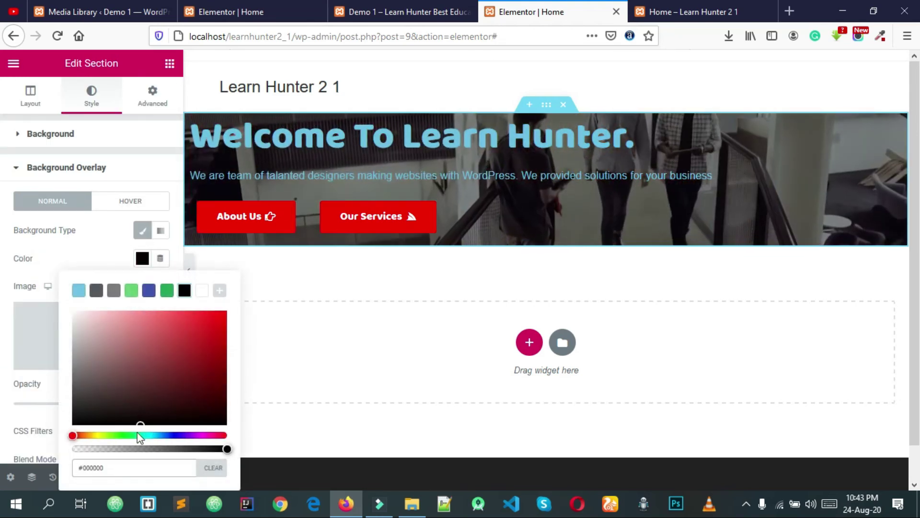
{"action": "mouse_move", "coordinate": [98, 423]}
{"action": "left_mouse_down"}
{"action": "mouse_move", "coordinate": [193, 345]}
{"action": "mouse_move", "coordinate": [209, 346]}
{"action": "mouse_move", "coordinate": [202, 382]}
{"action": "mouse_move", "coordinate": [220, 322]}
{"action": "mouse_move", "coordinate": [179, 412]}
{"action": "mouse_move", "coordinate": [84, 433]}
{"action": "left_mouse_up"}
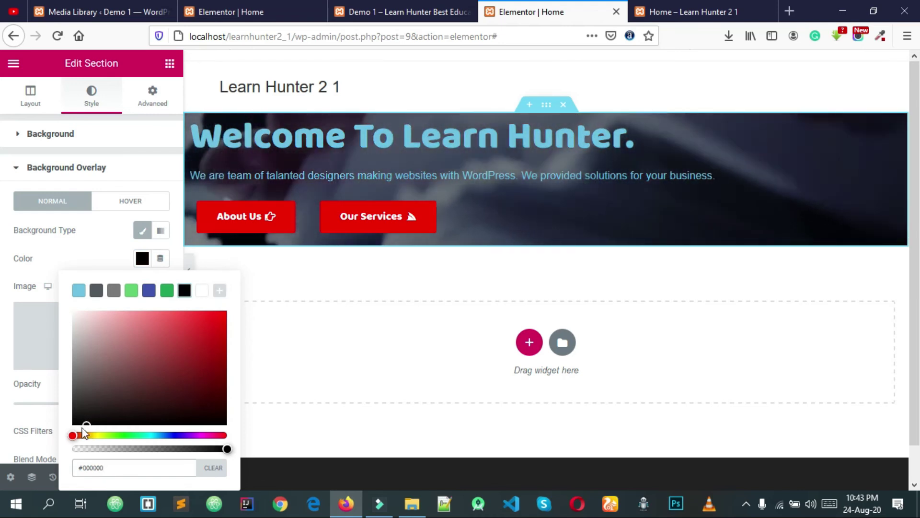
Try light blue #6EC1E4, near-black #0E1417 and slate #415B66 as the hero section's overlay color.
{"action": "left_click", "coordinate": [78, 291]}
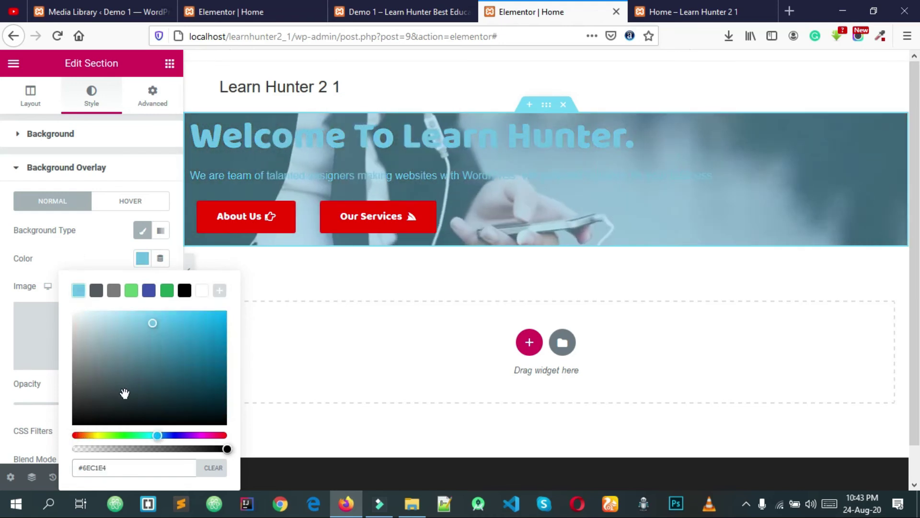
{"action": "left_click", "coordinate": [126, 416]}
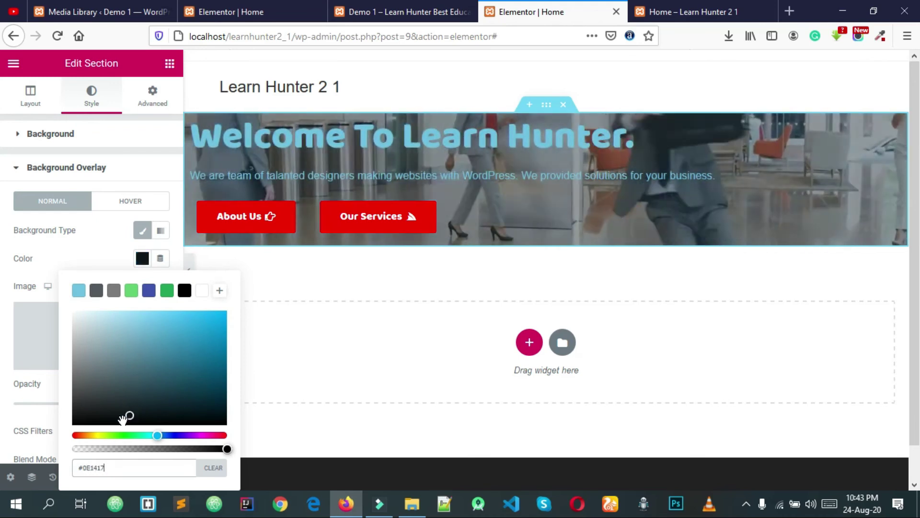
{"action": "left_click_drag", "start_coordinate": [123, 420], "coordinate": [92, 426]}
{"action": "left_click", "coordinate": [127, 380]}
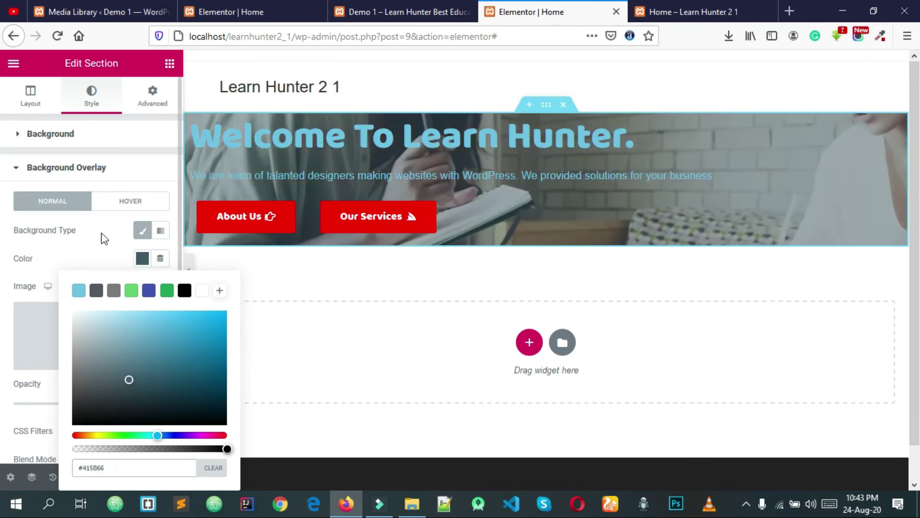
{"action": "left_click", "coordinate": [98, 235]}
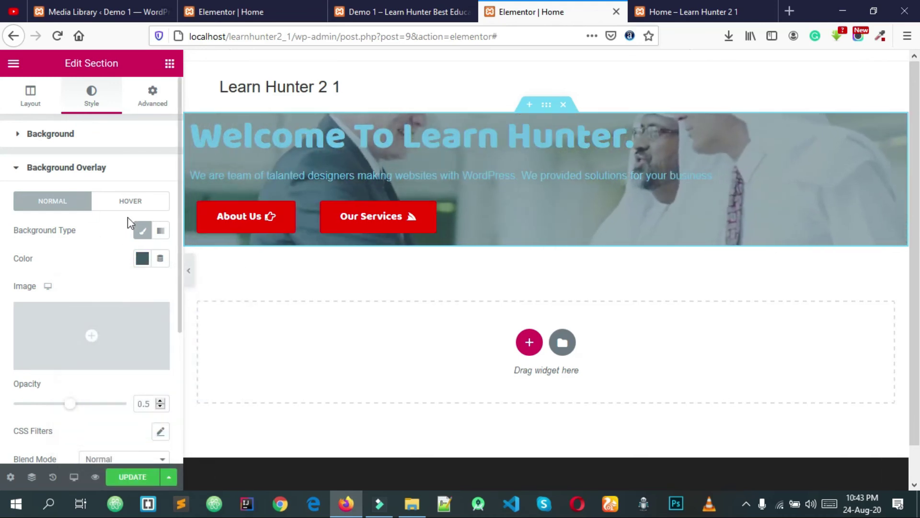
Clear the overlay color and remove the Classic background overlay from the hero section.
{"action": "left_click", "coordinate": [142, 259]}
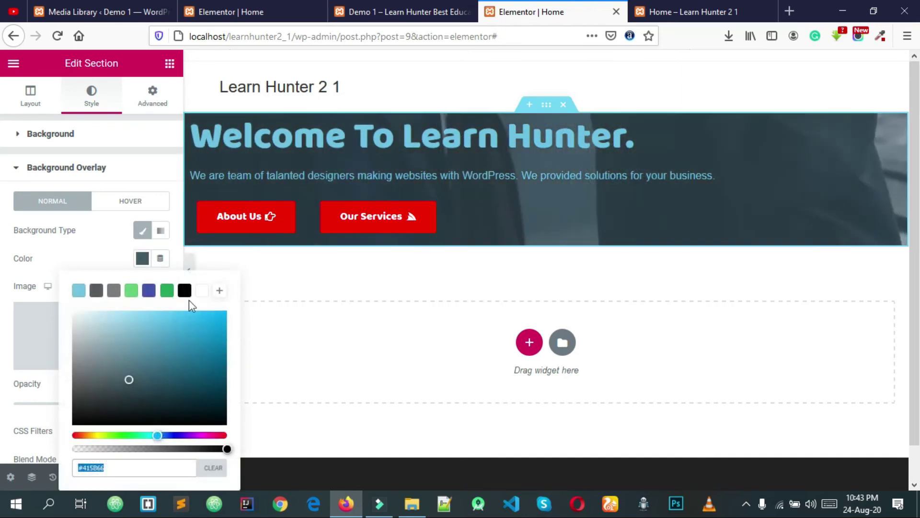
{"action": "left_click", "coordinate": [207, 468]}
{"action": "left_click", "coordinate": [73, 238]}
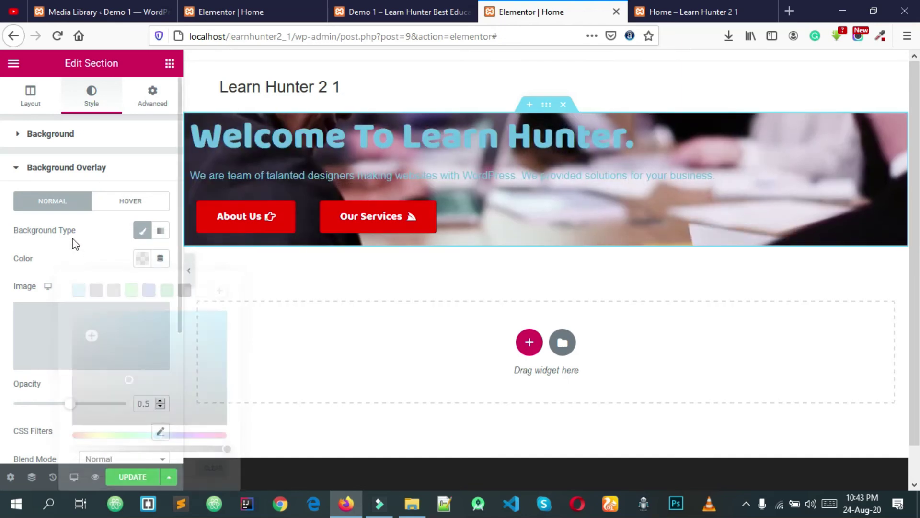
{"action": "left_click", "coordinate": [146, 235]}
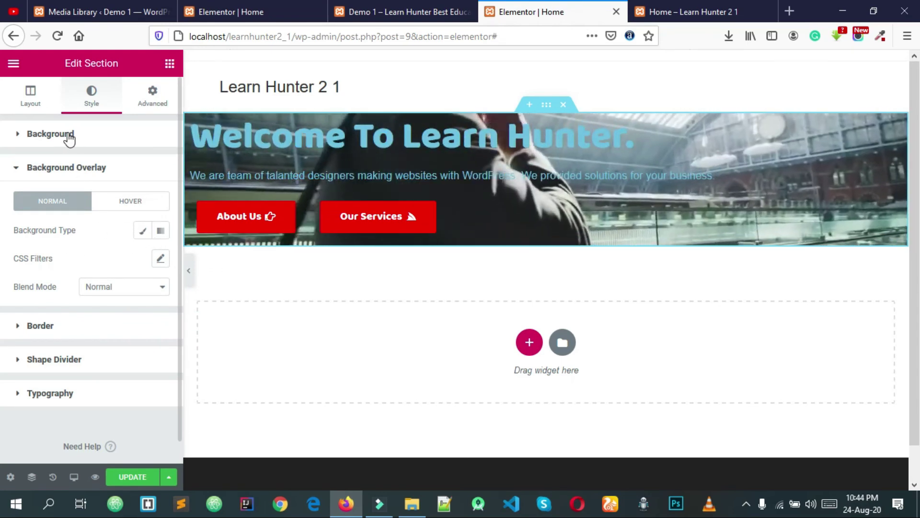
Delete the YouTube address from the hero section's background video link.
{"action": "left_click", "coordinate": [65, 136]}
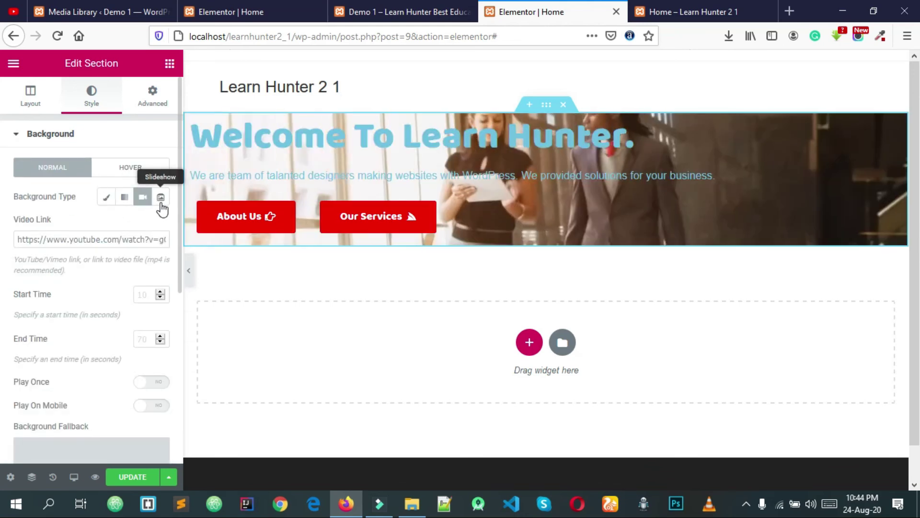
{"action": "triple_click", "coordinate": [134, 239]}
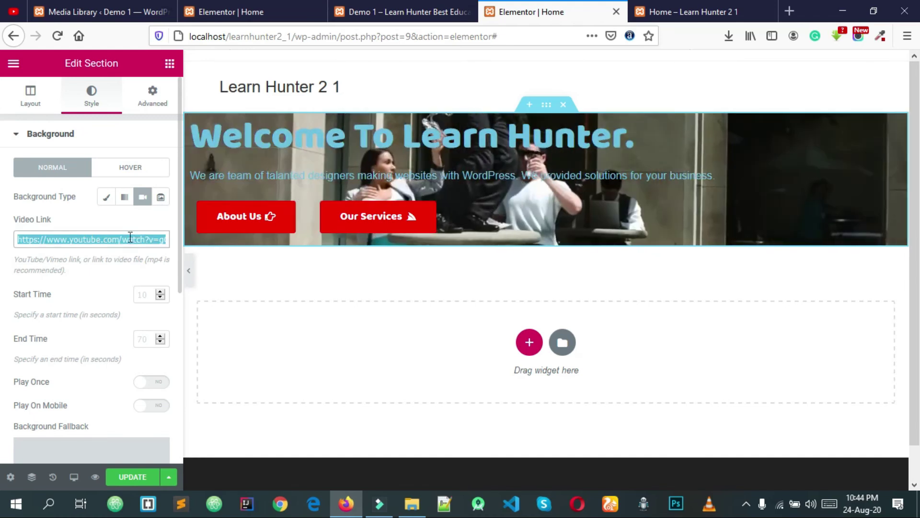
{"action": "key", "text": "BackSpace"}
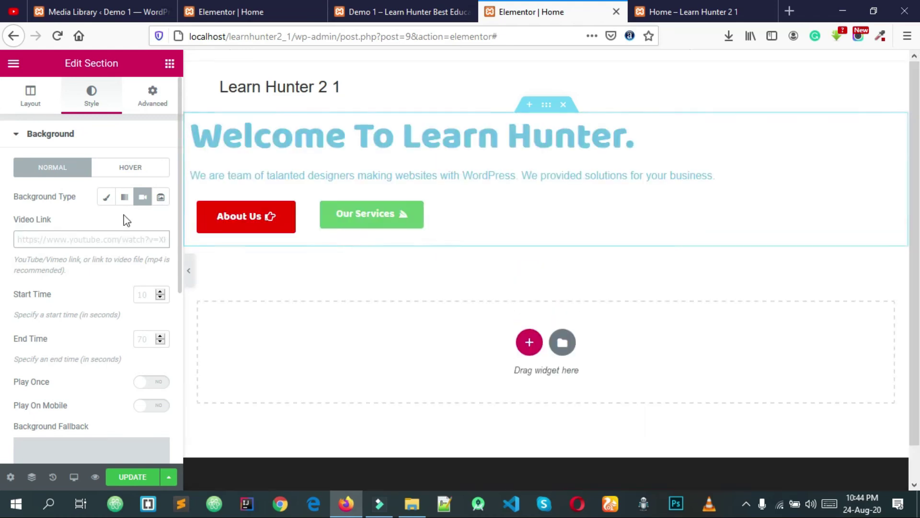
Choose a slideshow background for the hero section, select the handshake photo and upload the other two photos from the Home Page Picture folder.
{"action": "left_click", "coordinate": [160, 197]}
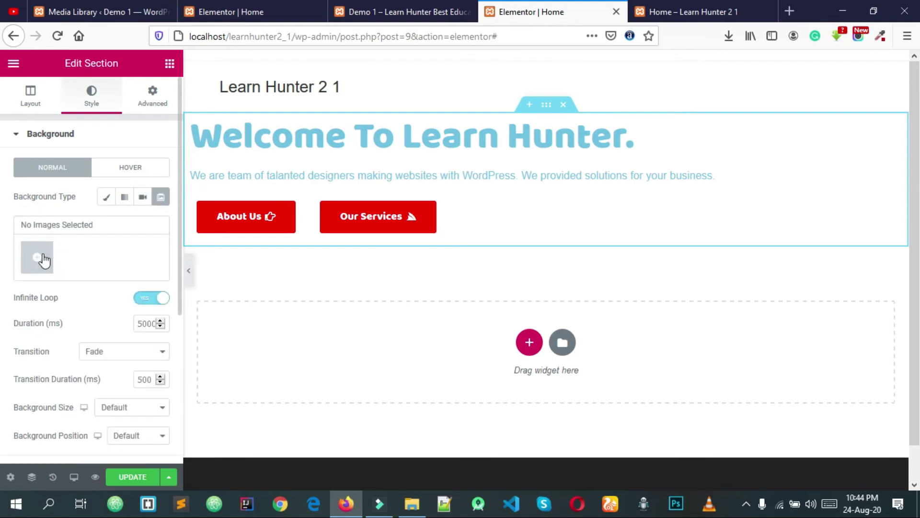
{"action": "left_click", "coordinate": [42, 252]}
{"action": "left_click", "coordinate": [230, 232]}
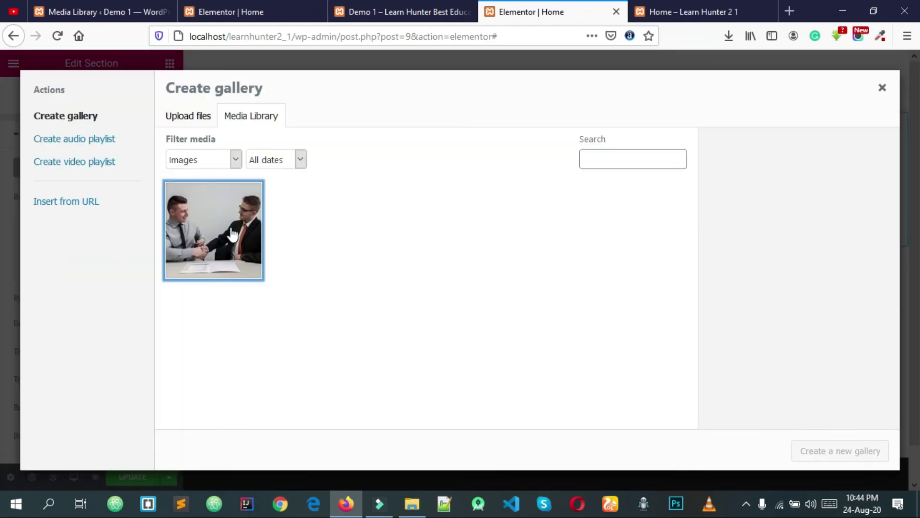
{"action": "left_click", "coordinate": [187, 119]}
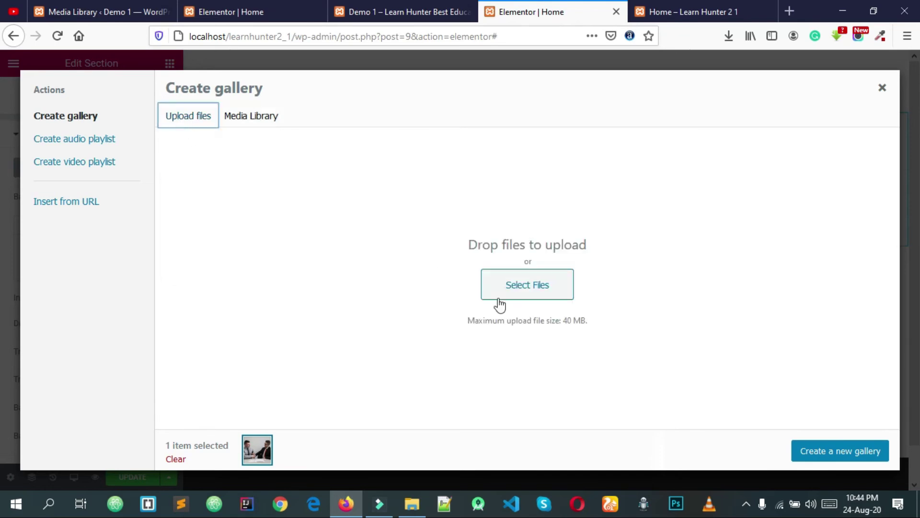
{"action": "left_click", "coordinate": [543, 289]}
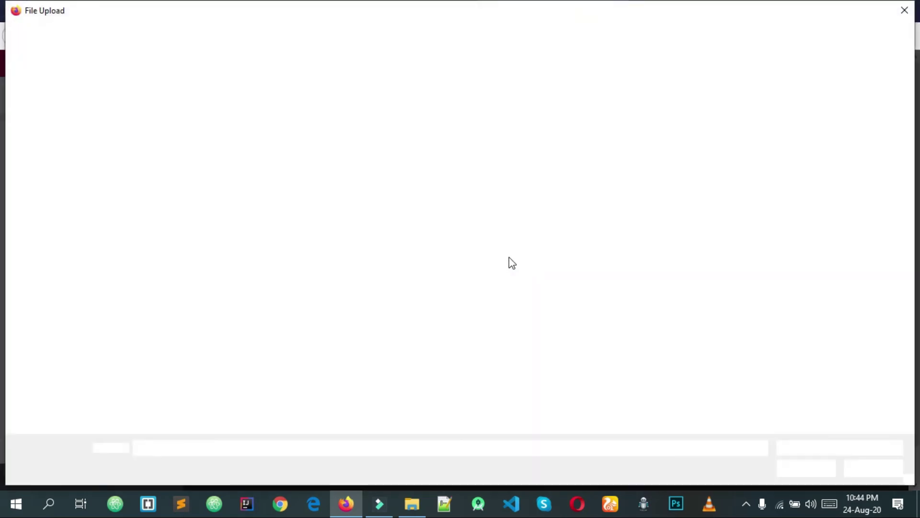
{"action": "left_click", "coordinate": [499, 36]}
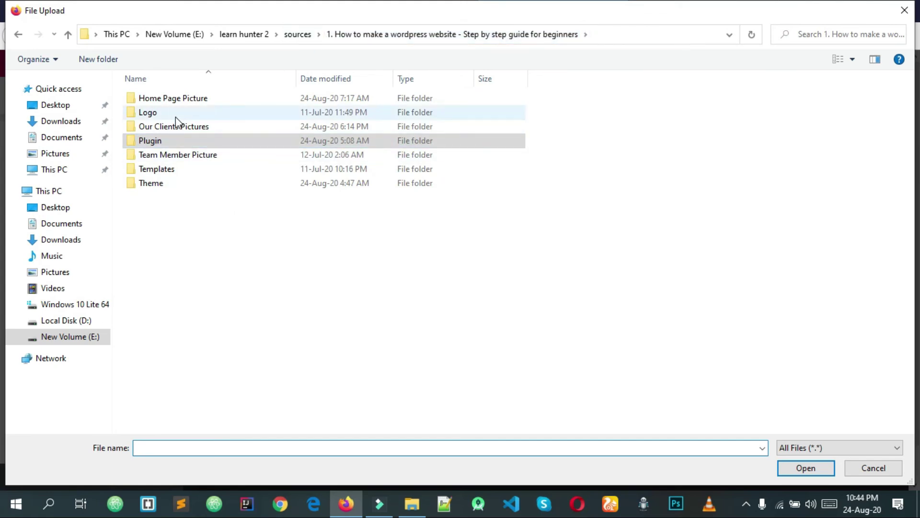
{"action": "double_click", "coordinate": [188, 104]}
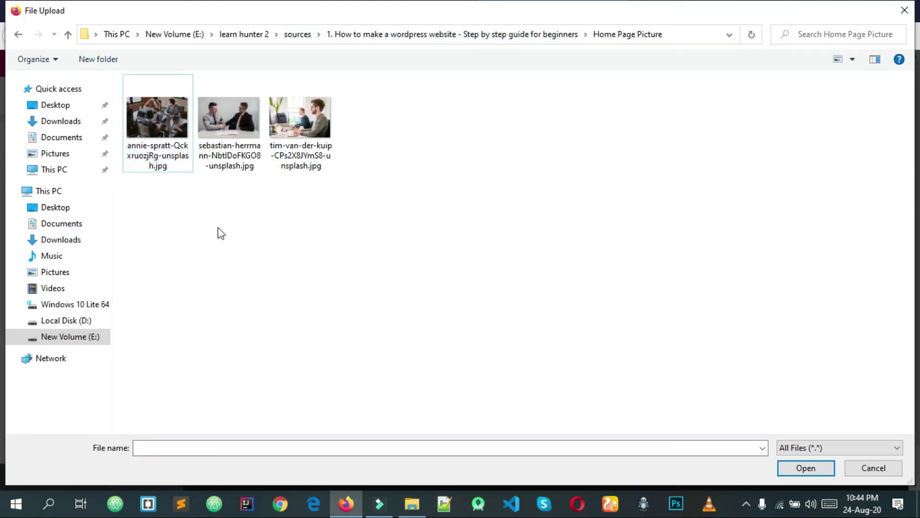
{"action": "left_click_drag", "start_coordinate": [387, 221], "coordinate": [311, 154]}
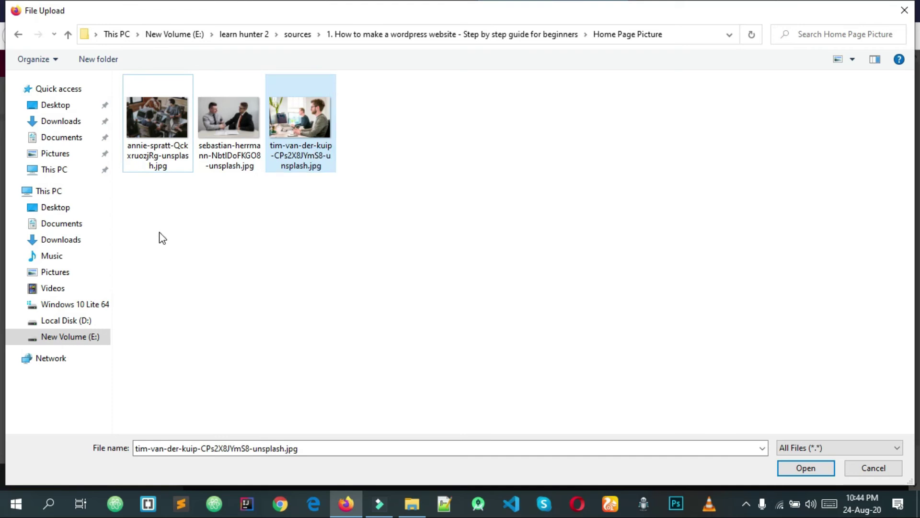
{"action": "left_click_drag", "start_coordinate": [163, 238], "coordinate": [163, 155]}
{"action": "left_click", "coordinate": [804, 471]}
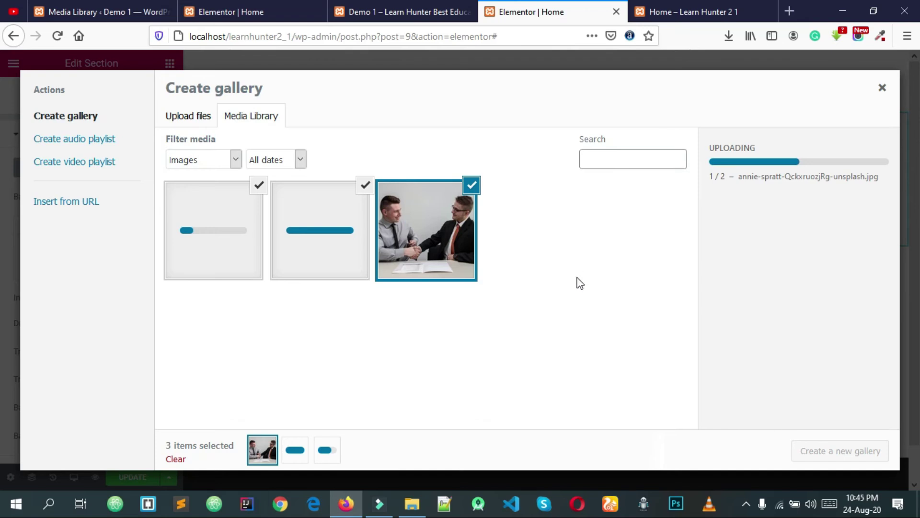
Create the slideshow background gallery from the three selected library photos.
{"action": "left_click", "coordinate": [343, 229]}
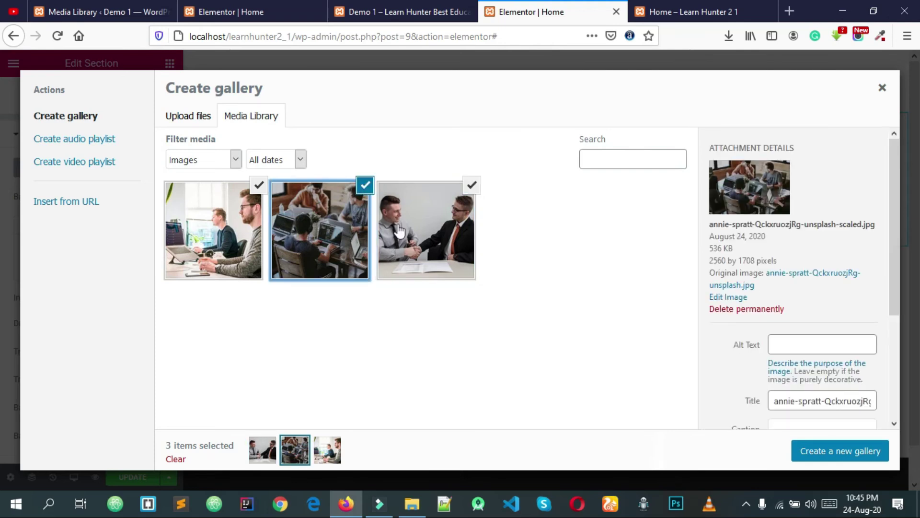
{"action": "left_click", "coordinate": [441, 241]}
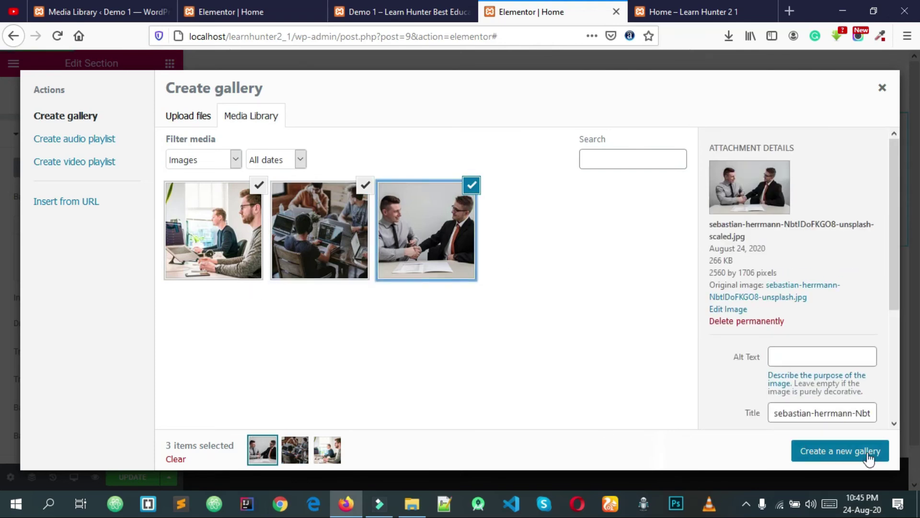
{"action": "left_click", "coordinate": [852, 451]}
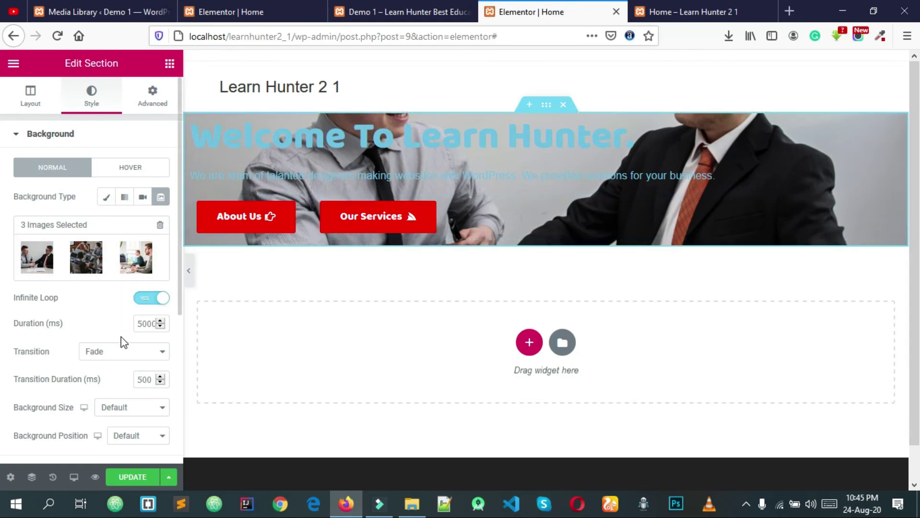
Update the home page and reload its preview to check the slideshow background.
{"action": "scroll", "coordinate": [120, 340], "scroll_direction": "down", "scroll_amount": 1}
{"action": "scroll", "coordinate": [130, 352], "scroll_direction": "down", "scroll_amount": 1}
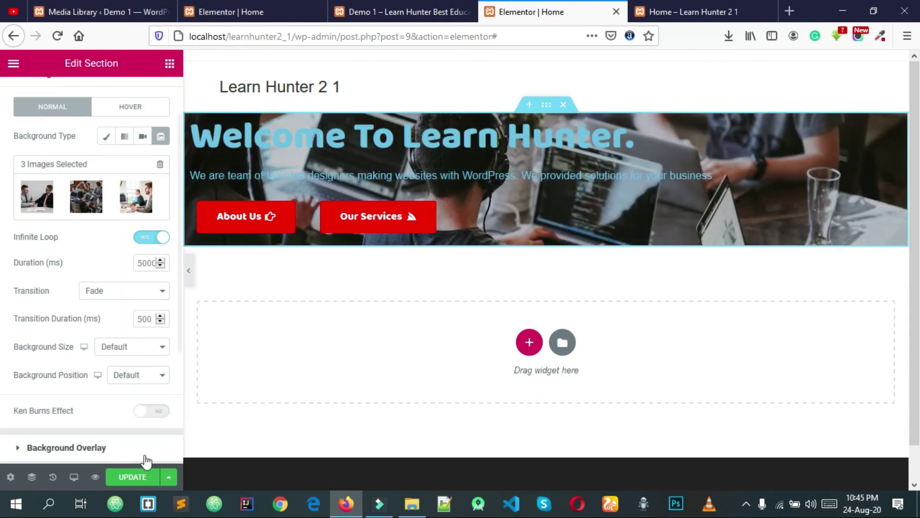
{"action": "left_click", "coordinate": [662, 7]}
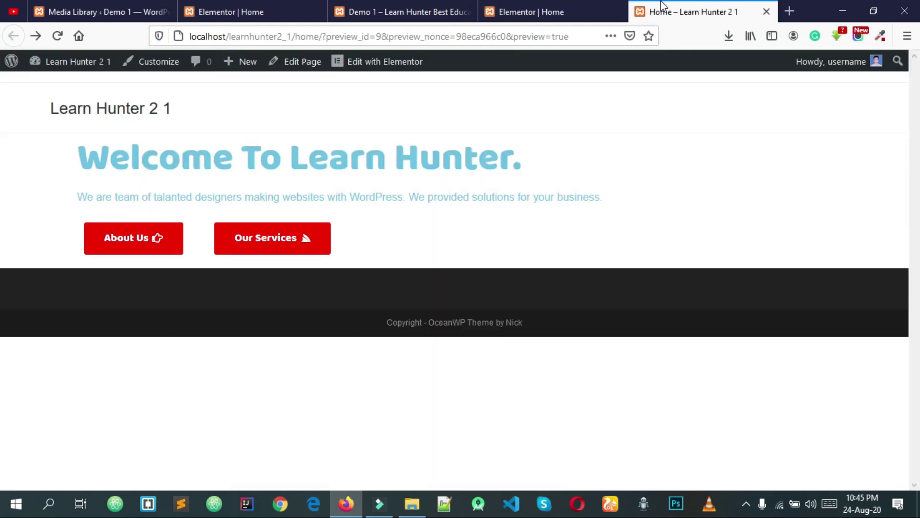
{"action": "left_click", "coordinate": [542, 10]}
{"action": "left_click", "coordinate": [690, 12]}
{"action": "key", "text": "F5"}
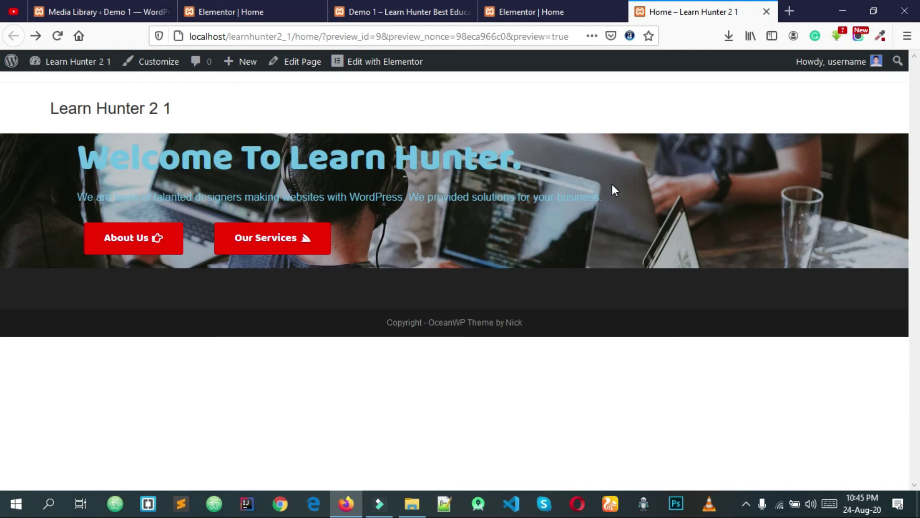
{"action": "left_click", "coordinate": [589, 2]}
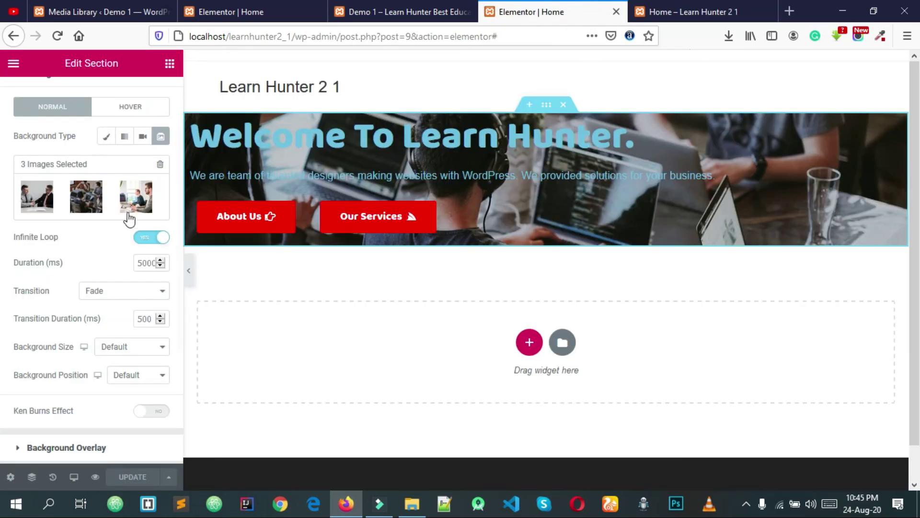
Reset the hero section's slideshow gallery, deleting all three images from it.
{"action": "scroll", "coordinate": [129, 219], "scroll_direction": "up", "scroll_amount": 2}
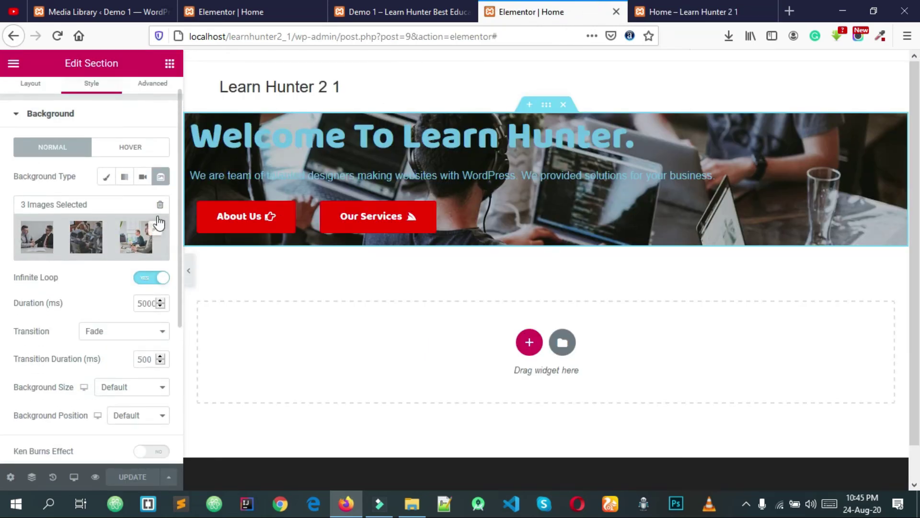
{"action": "left_click", "coordinate": [161, 177]}
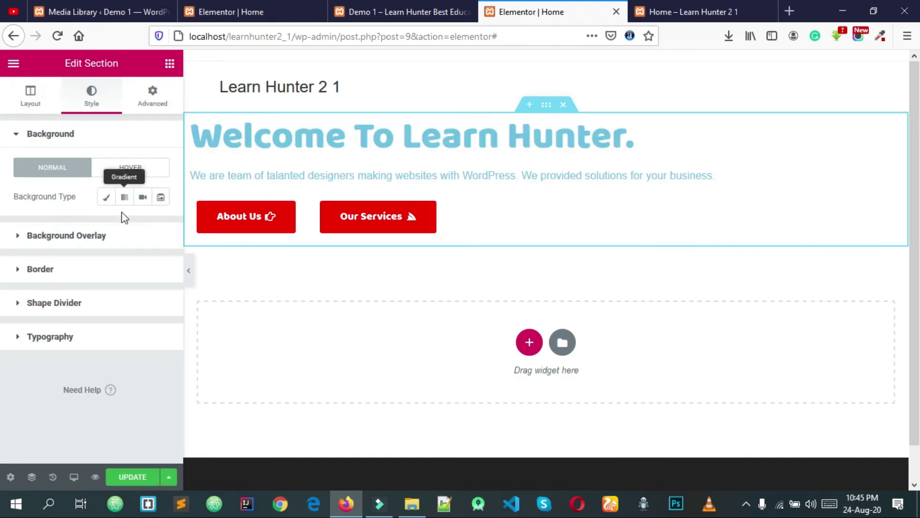
{"action": "left_click", "coordinate": [160, 197]}
{"action": "left_click", "coordinate": [160, 226]}
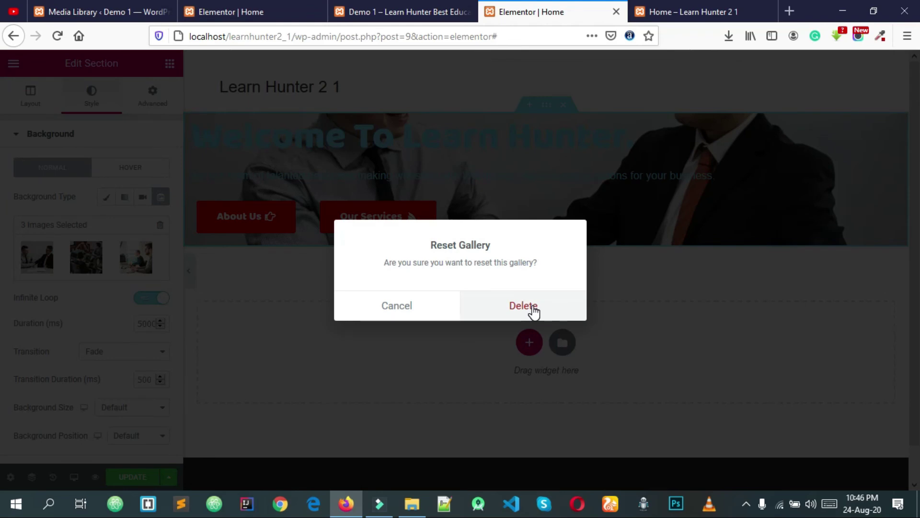
{"action": "left_click", "coordinate": [534, 312]}
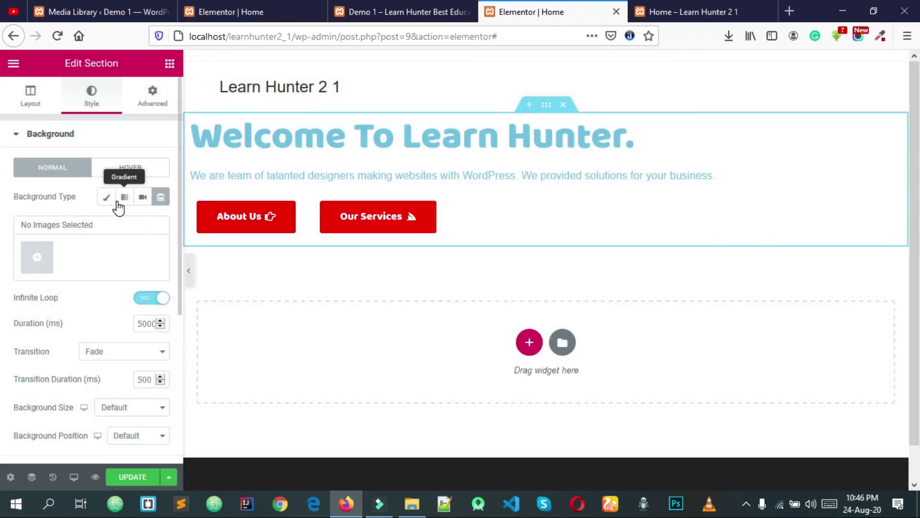
Give the hero section a Classic background with the library photo of two men working at computers, matching the demo site's hero.
{"action": "left_click", "coordinate": [108, 197]}
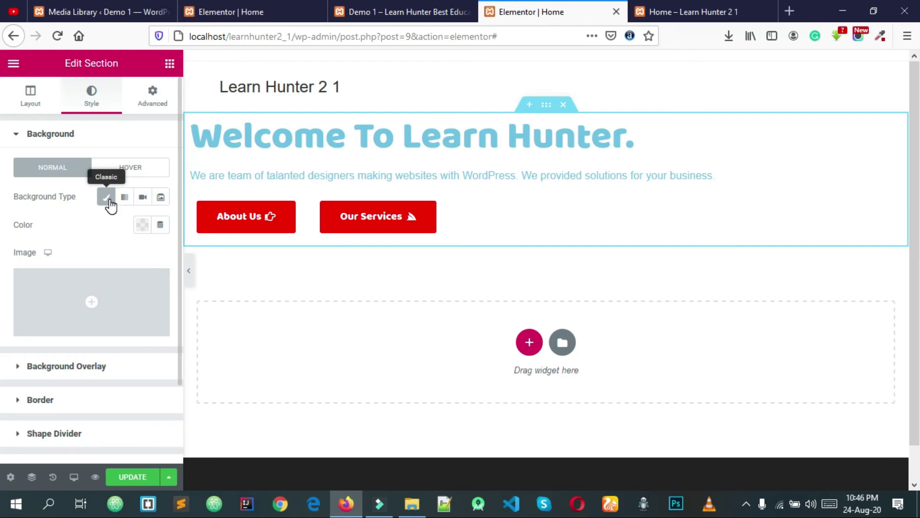
{"action": "mouse_move", "coordinate": [97, 292]}
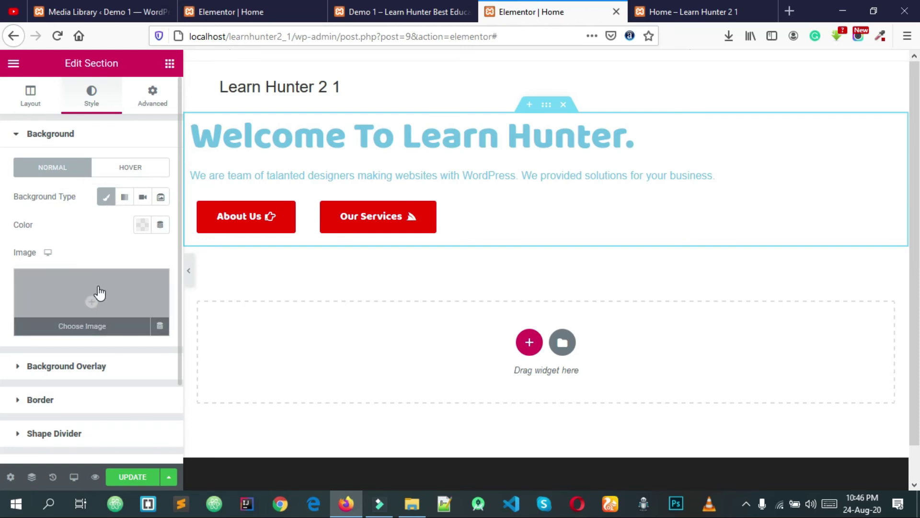
{"action": "left_click", "coordinate": [393, 11]}
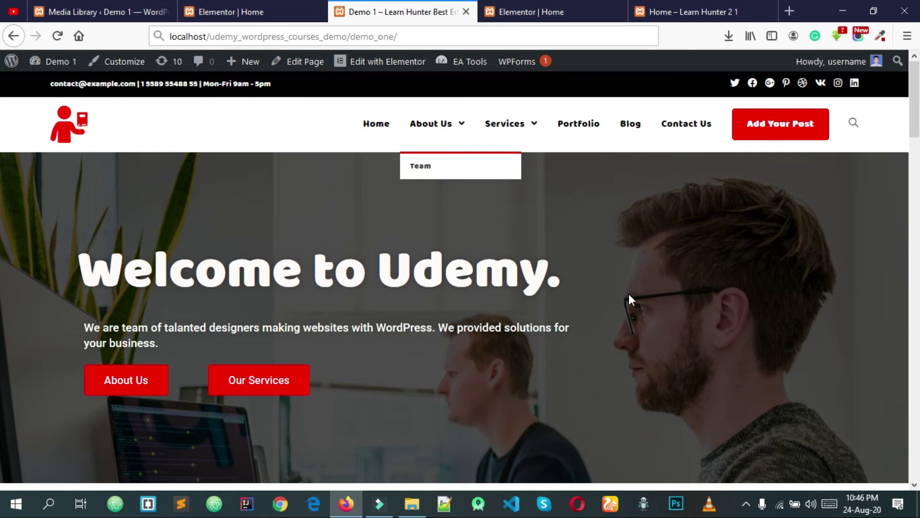
{"action": "scroll", "coordinate": [628, 294], "scroll_direction": "down", "scroll_amount": 3}
{"action": "scroll", "coordinate": [661, 258], "scroll_direction": "up", "scroll_amount": 3}
{"action": "left_click", "coordinate": [558, 11]}
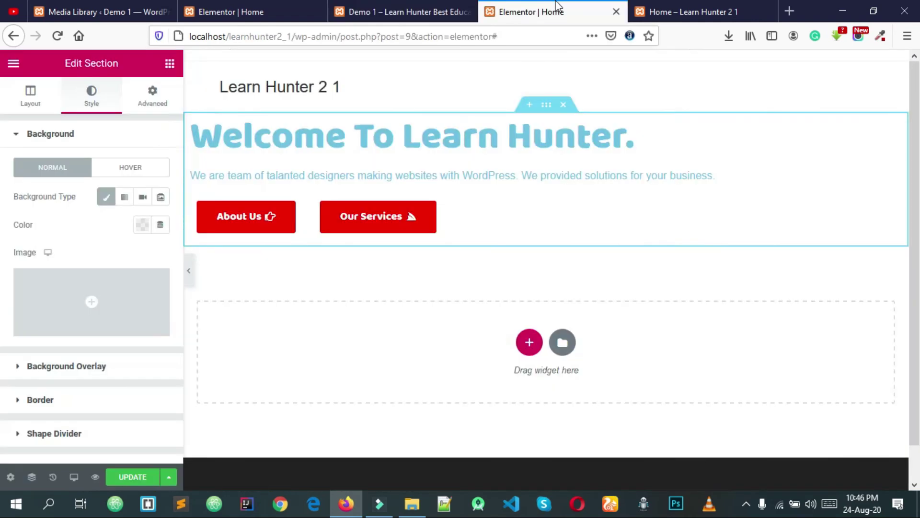
{"action": "left_click", "coordinate": [97, 294]}
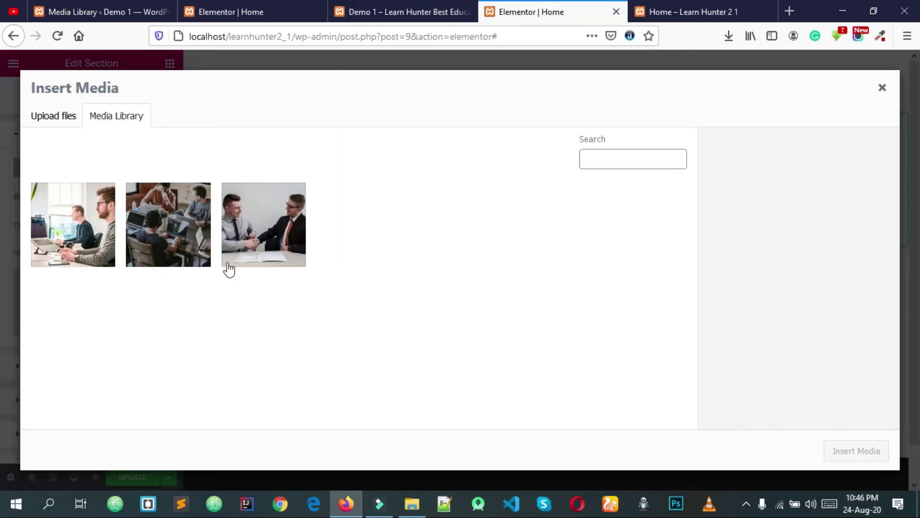
{"action": "left_click", "coordinate": [57, 221]}
{"action": "left_click", "coordinate": [861, 451]}
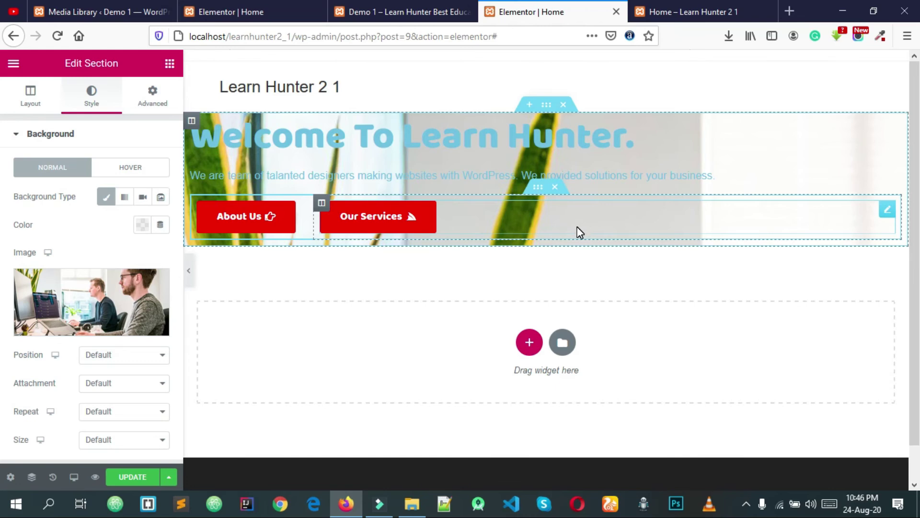
Search Google for "unsplash", "pixibay" and "pexels", each in its own new browser tab.
{"action": "left_click", "coordinate": [789, 10]}
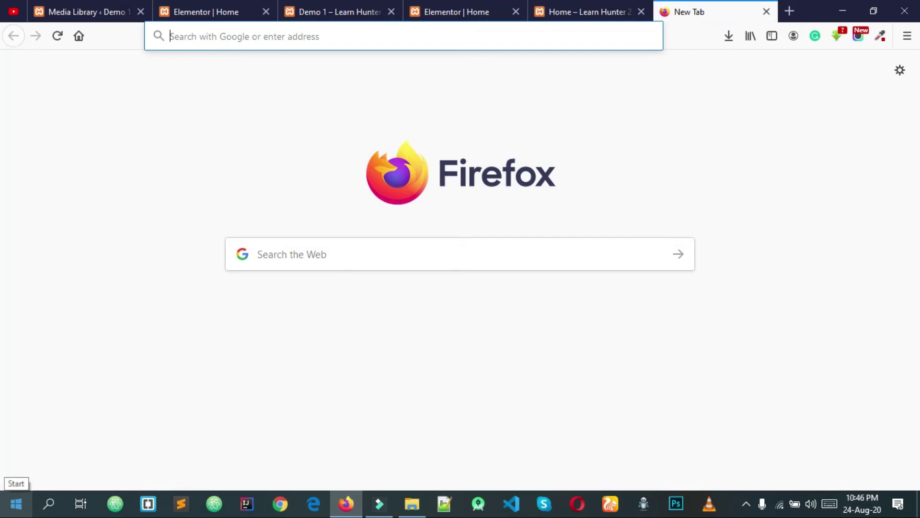
{"action": "type", "text": "unsplash"}
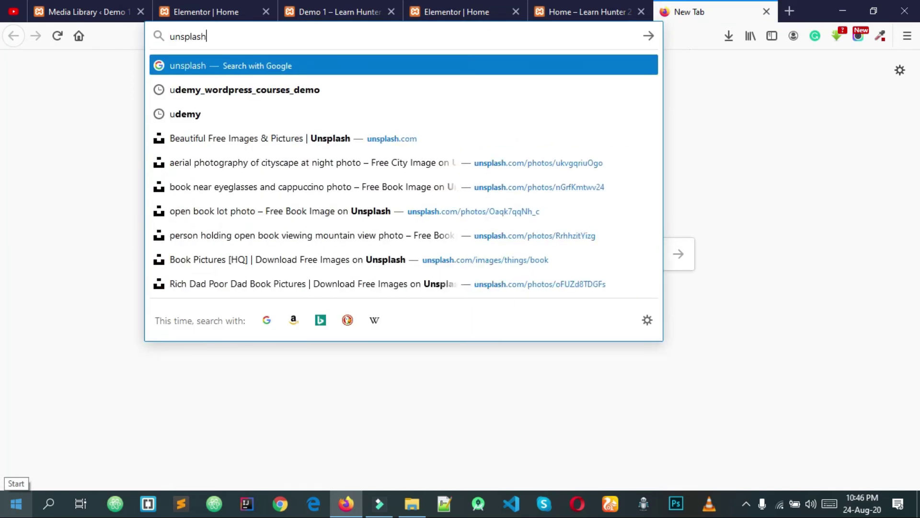
{"action": "key", "text": "Return"}
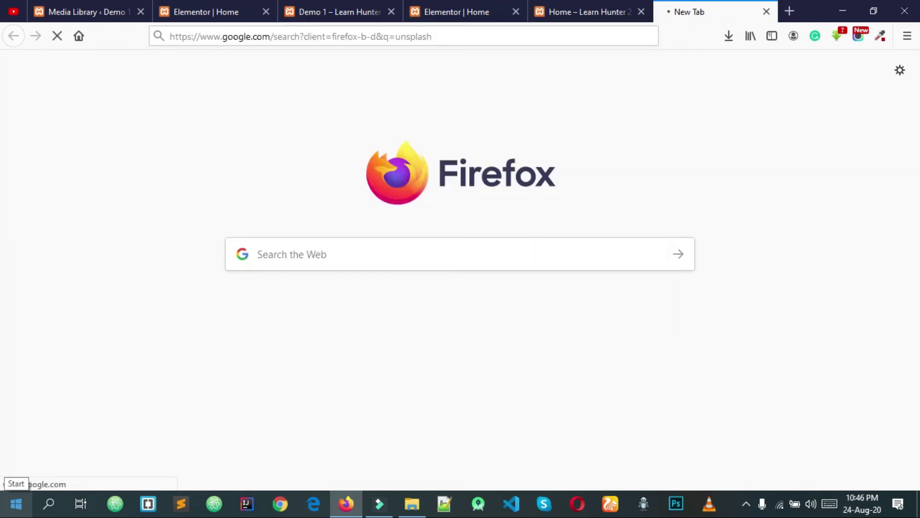
{"action": "left_click", "coordinate": [791, 11]}
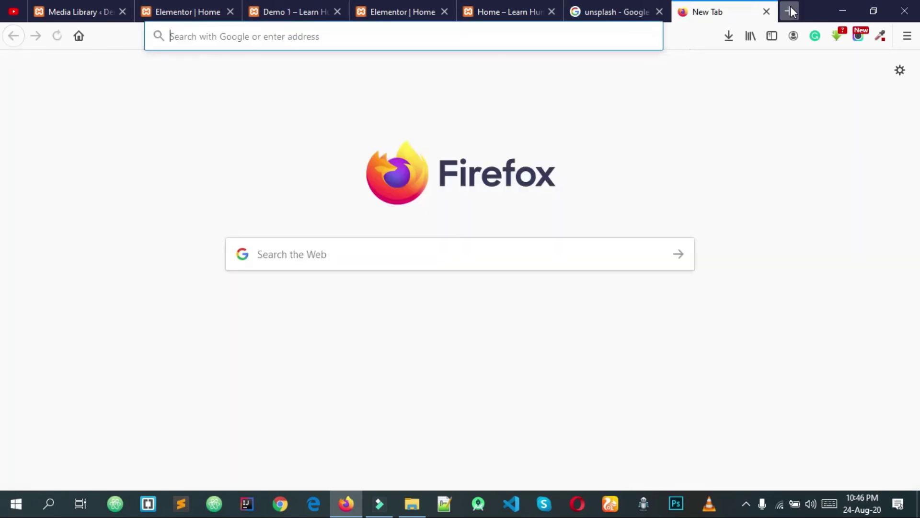
{"action": "type", "text": "pixibay"}
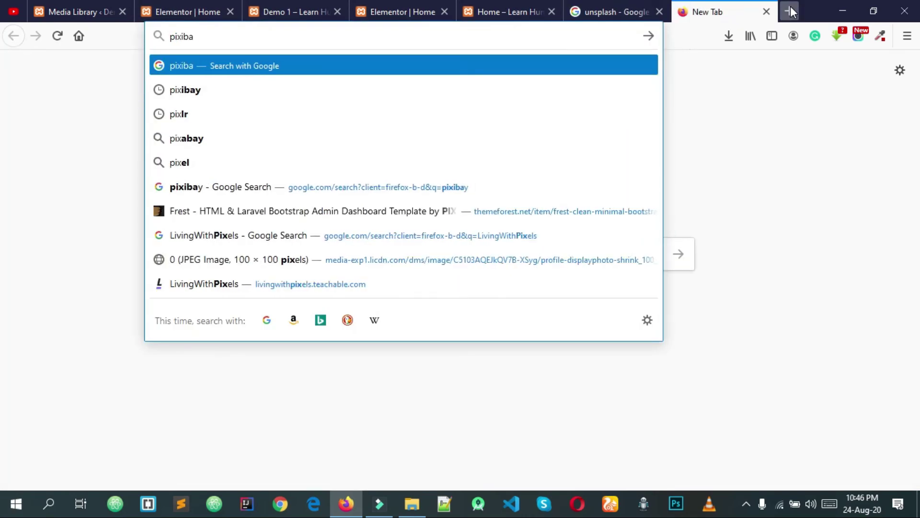
{"action": "key", "text": "Return"}
{"action": "left_click", "coordinate": [789, 7]}
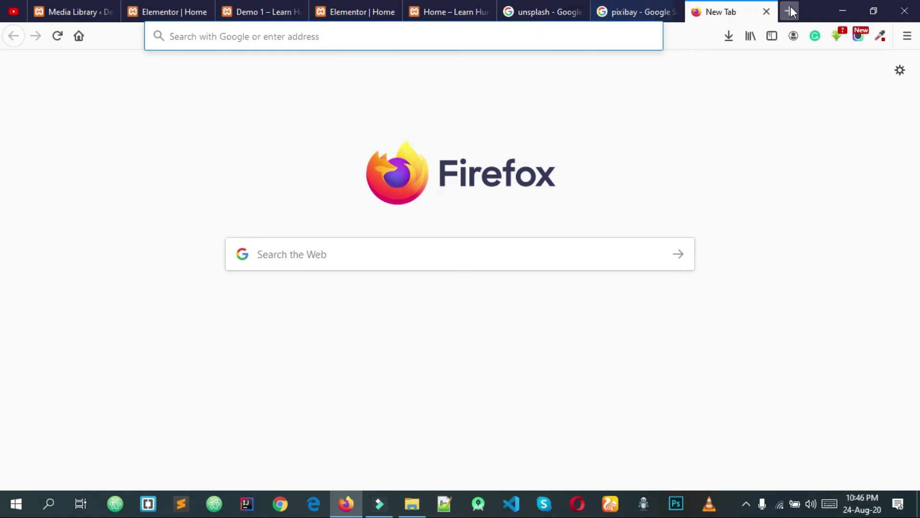
{"action": "type", "text": "pexels"}
{"action": "key", "text": "Return"}
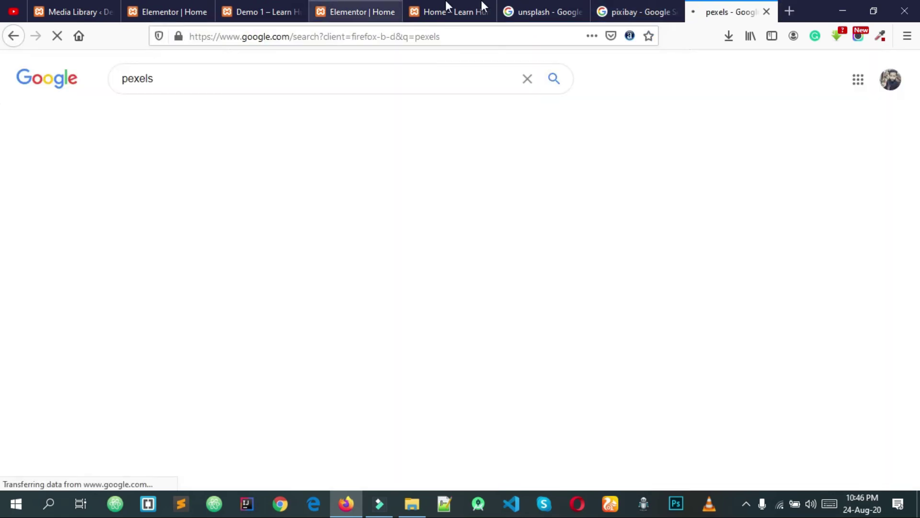
Open the Unsplash, Pixabay and Pexels websites from their search results and look through the three free photo sites.
{"action": "left_click", "coordinate": [477, 10]}
{"action": "left_click", "coordinate": [527, 9]}
{"action": "left_click", "coordinate": [205, 176]}
{"action": "left_click", "coordinate": [623, 6]}
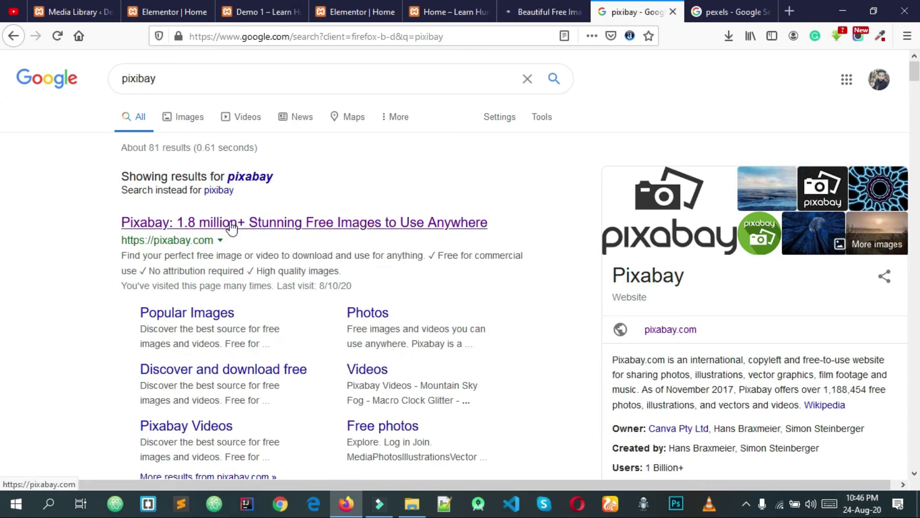
{"action": "left_click", "coordinate": [724, 11]}
{"action": "left_click", "coordinate": [206, 176]}
{"action": "left_click", "coordinate": [569, 6]}
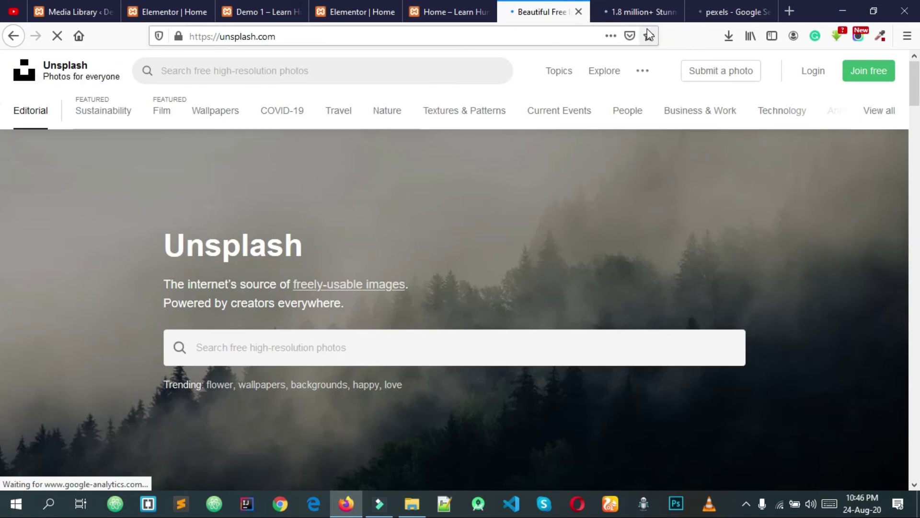
{"action": "left_click", "coordinate": [669, 6]}
{"action": "left_click", "coordinate": [741, 5]}
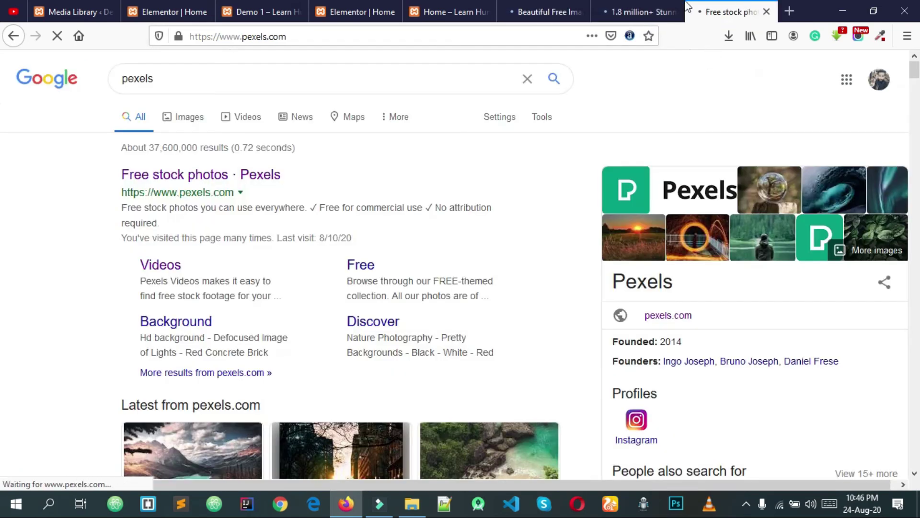